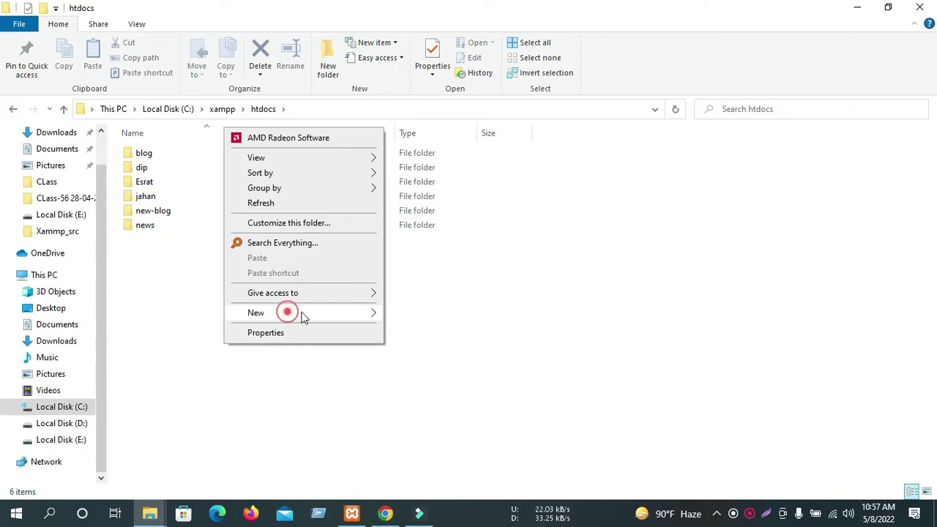
Create a new 'affiliate' folder in C:\xampp\htdocs and open it.
left_click(436, 318)
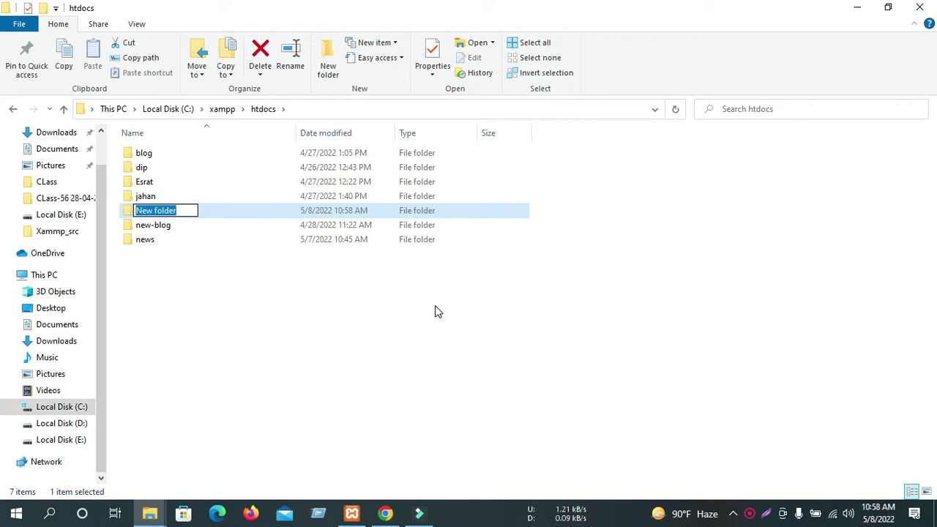
type("affiliate")
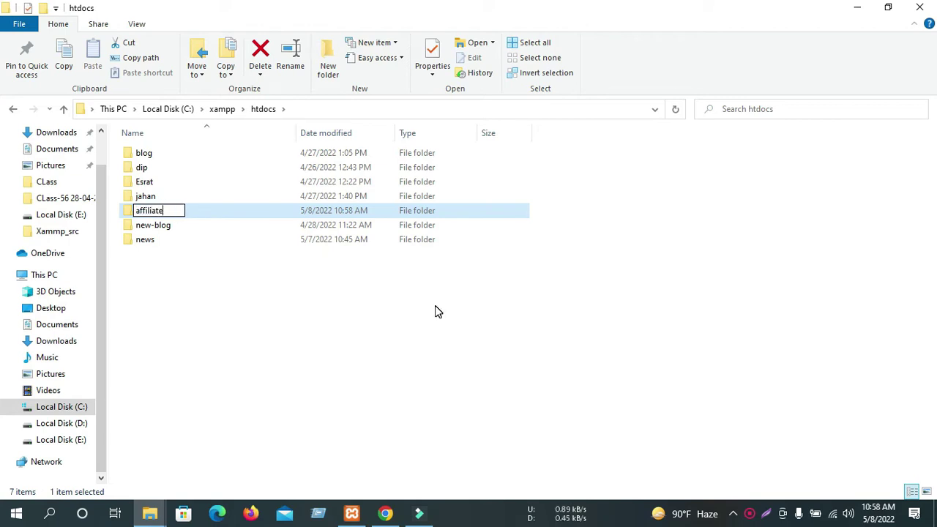
key("Return")
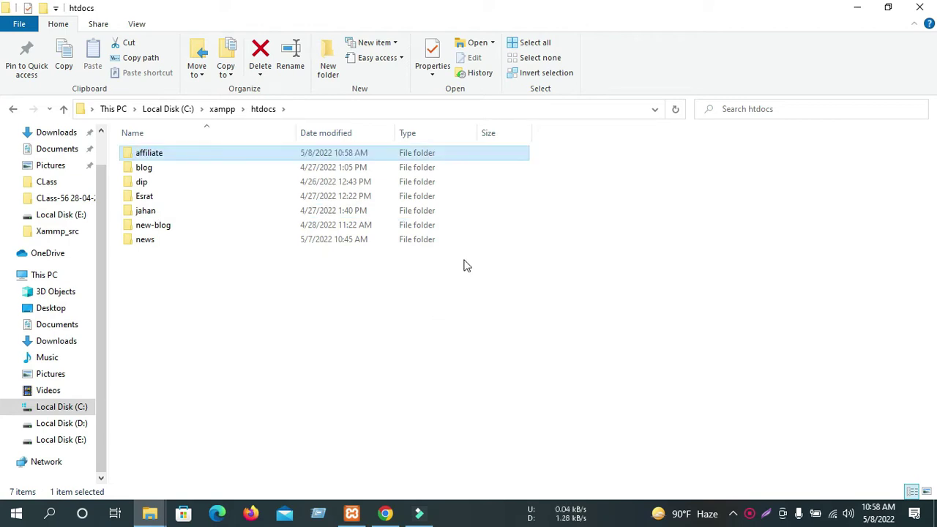
double_click(140, 156)
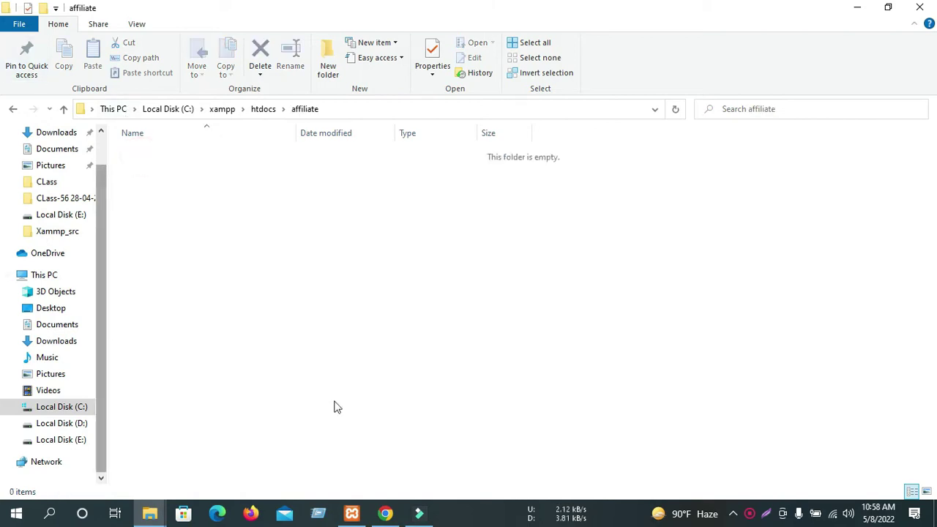
scroll(87, 232, "up", 1)
Preview wordpress-5.9.3.zip in Downloads, then copy the archive.
left_click(42, 174)
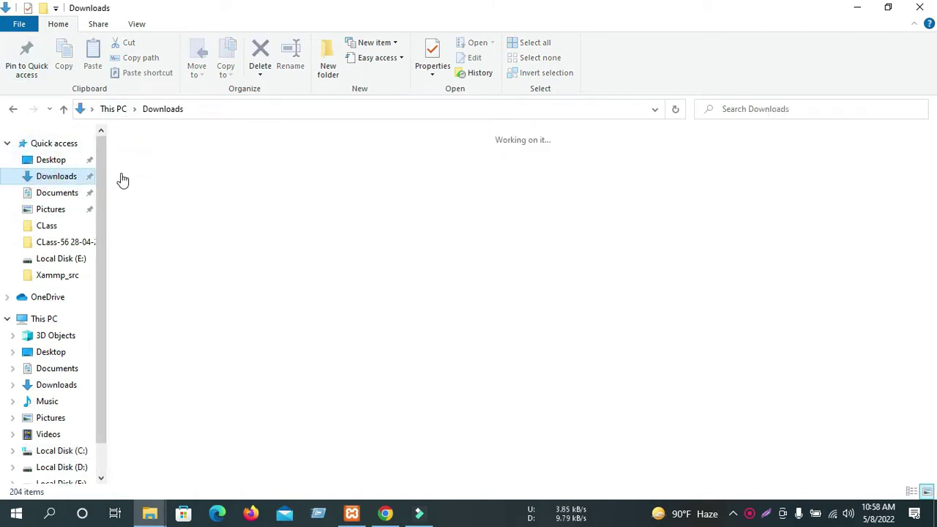
left_click(811, 316)
double_click(812, 316)
left_click(743, 82)
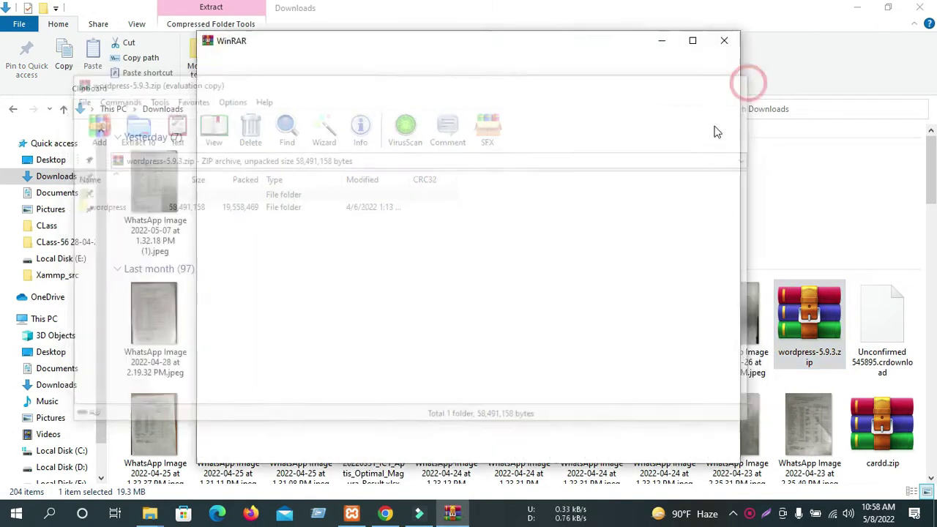
right_click(803, 345)
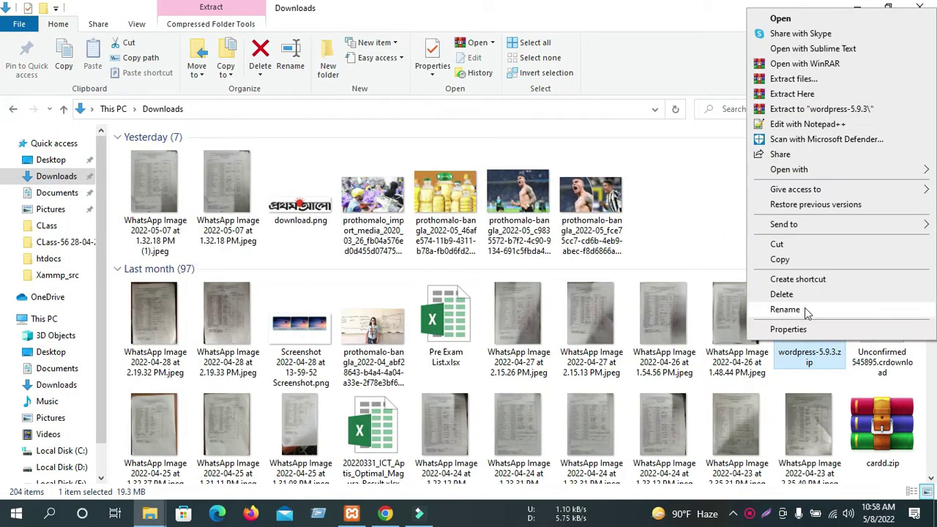
left_click(789, 261)
Paste the zip into htdocs\affiliate and extract it there into a wordpress folder.
left_click(13, 109)
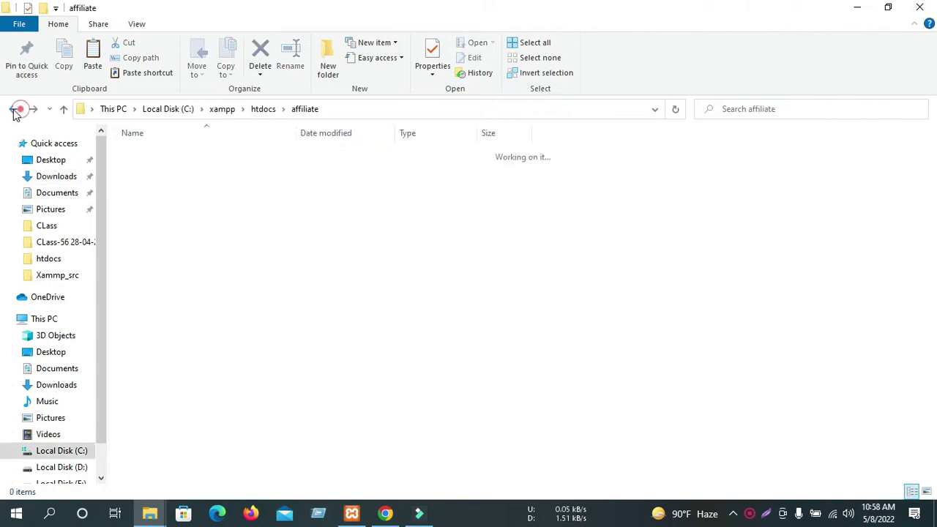
left_click(12, 108)
double_click(149, 153)
left_click(167, 257)
key("ctrl+v")
right_click(151, 155)
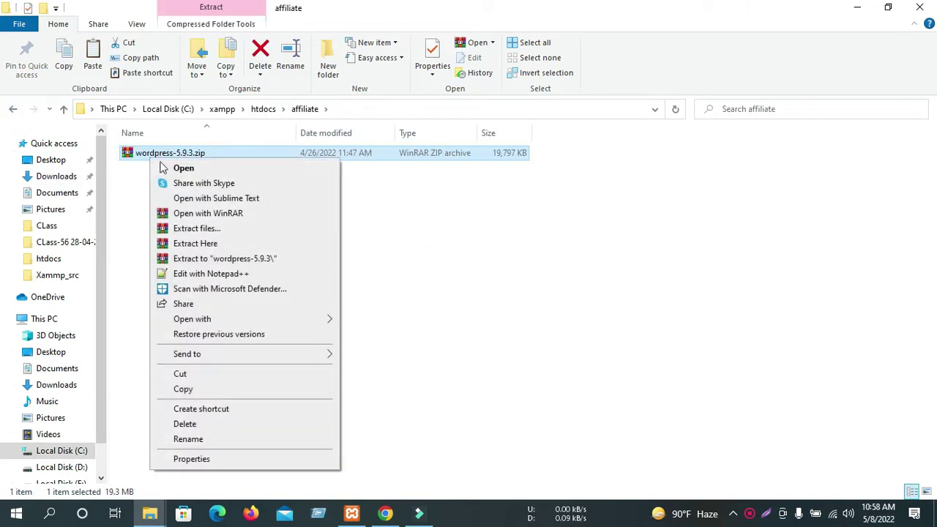
left_click(198, 244)
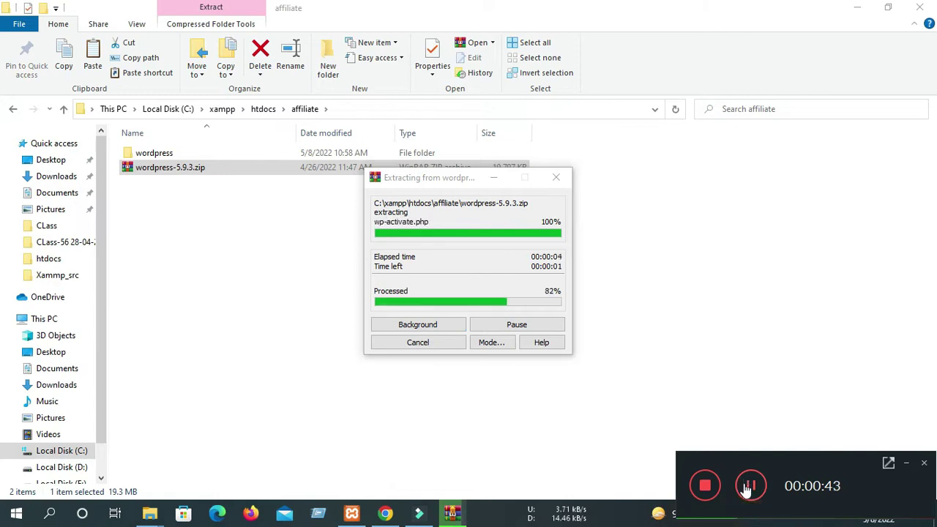
left_click(147, 169)
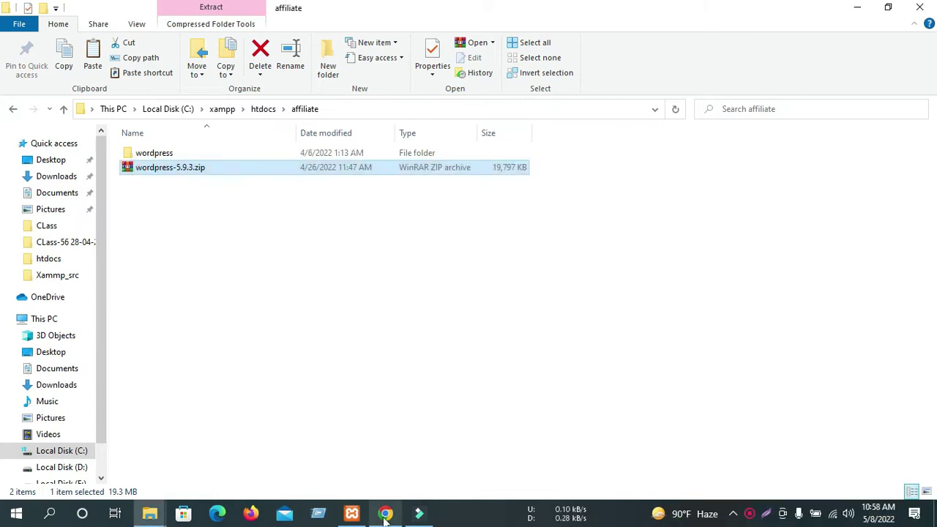
left_click(386, 513)
Reload localhost and open the affiliate/ directory listing in a new tab.
left_click(59, 35)
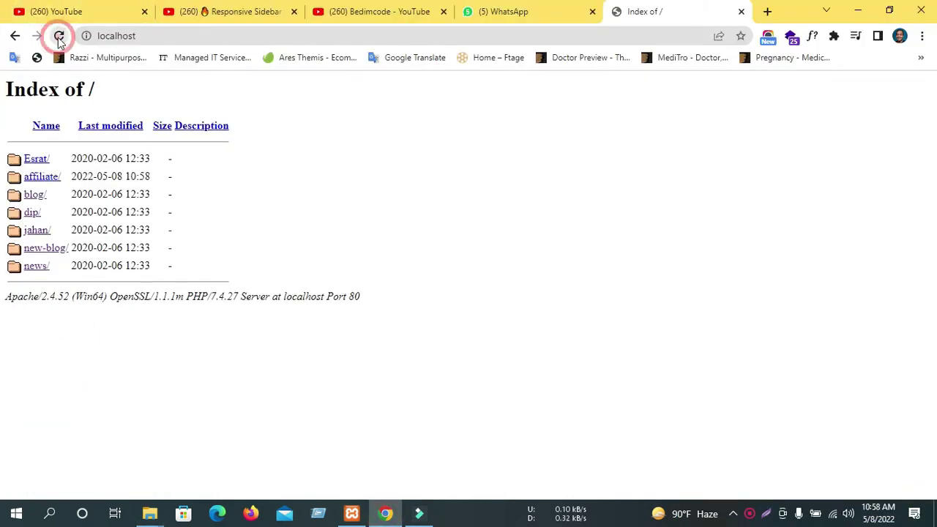
middle_click(42, 176)
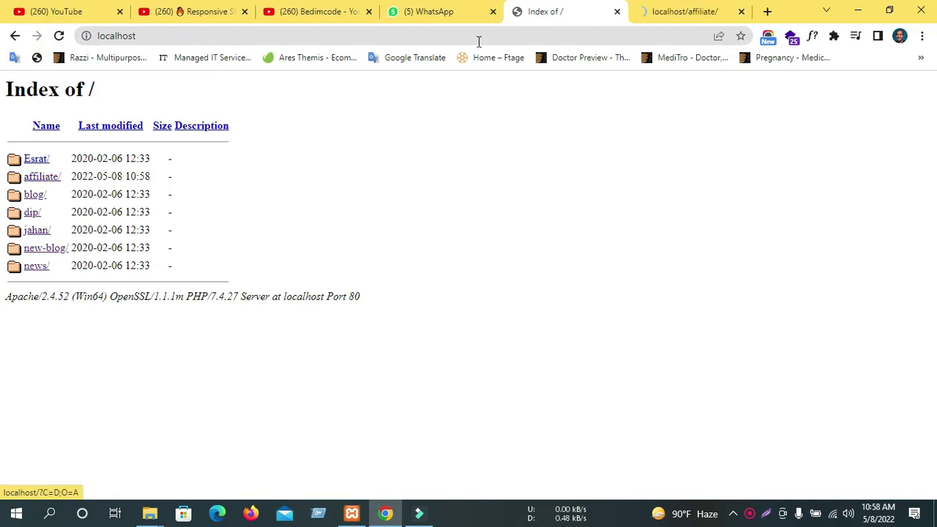
left_click(681, 11)
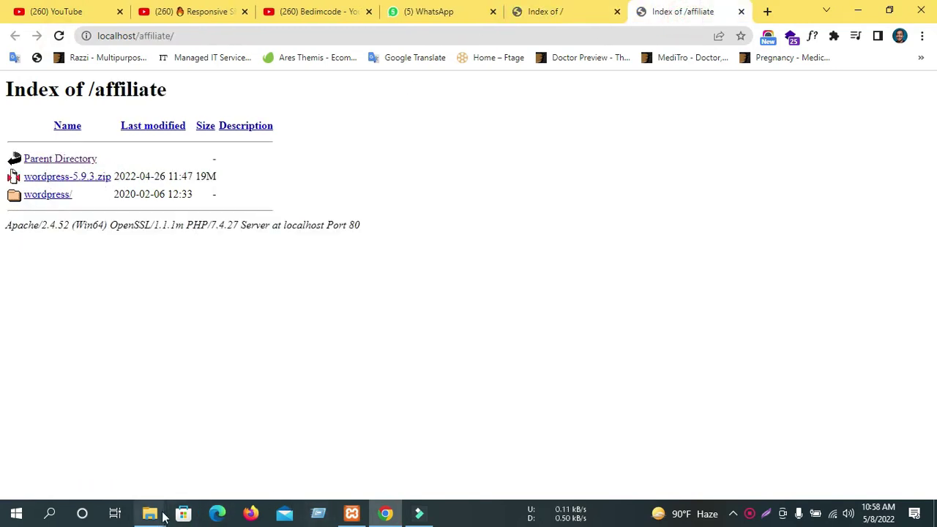
Back in the affiliate folder in File Explorer, select the zip and clear its name.
mouse_move(149, 512)
left_click(256, 451)
left_click(165, 170)
key("BackSpace")
Delete the zip and move all 19 WordPress files from the wordpress folder into affiliate.
left_click(182, 171)
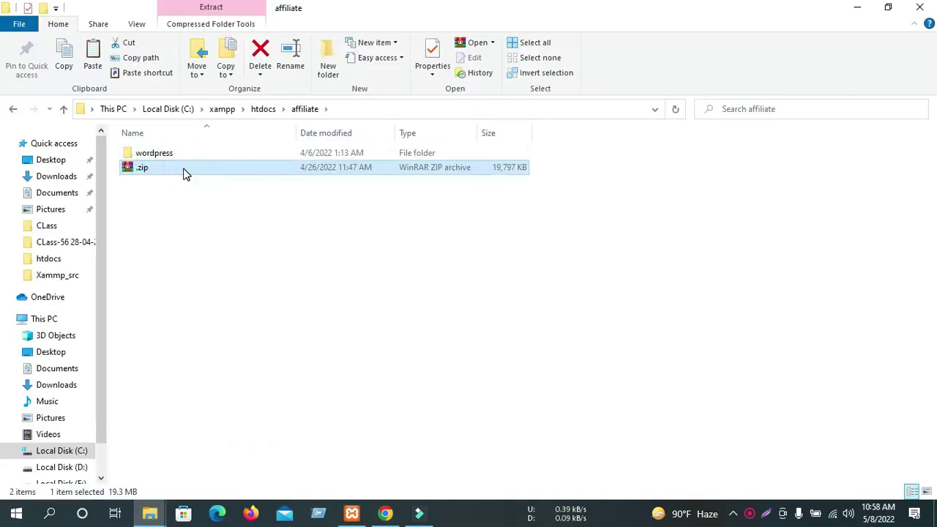
key("Delete")
left_click(155, 155)
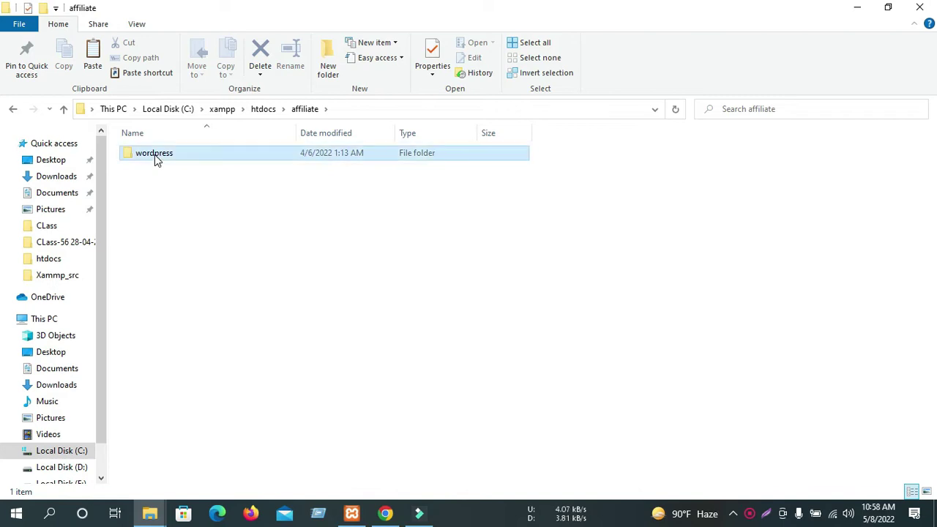
double_click(154, 155)
key("ctrl+a")
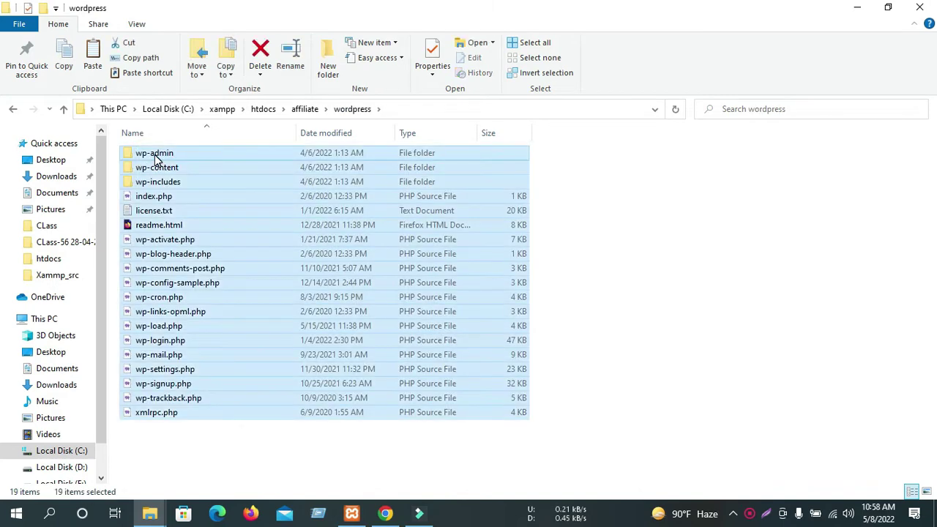
key("ctrl+x")
key("alt+Up")
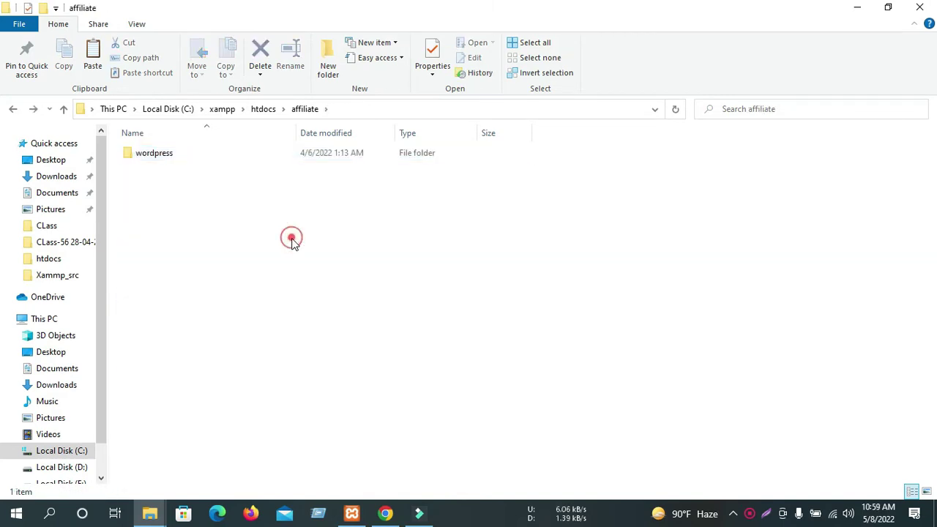
key("ctrl+v")
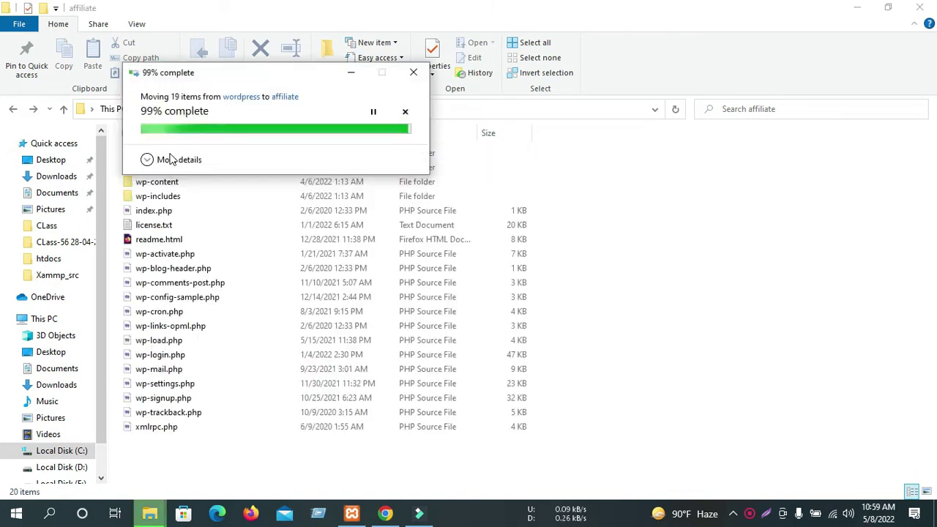
Delete the now-empty wordpress folder.
left_click(164, 153)
key("Delete")
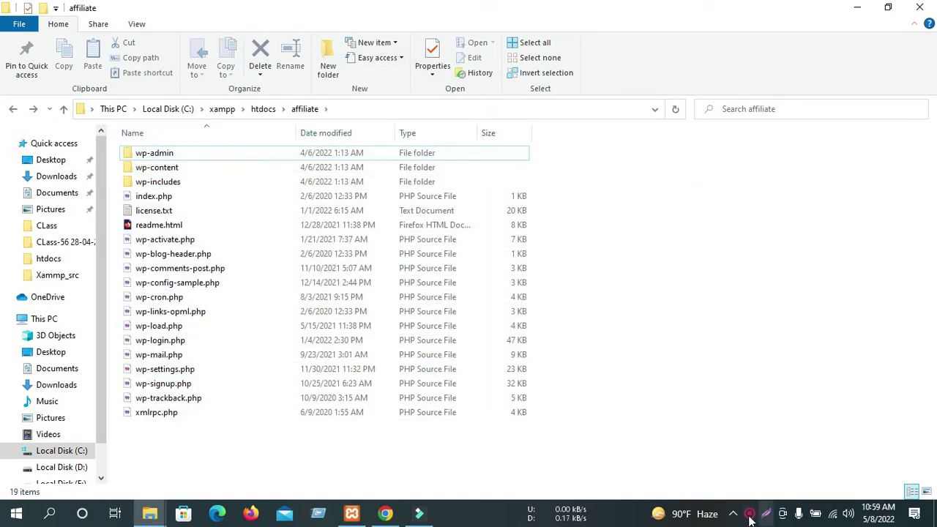
left_click(385, 513)
Reload localhost/affiliate/, keep English (United States), and advance to the database details form.
left_click(59, 36)
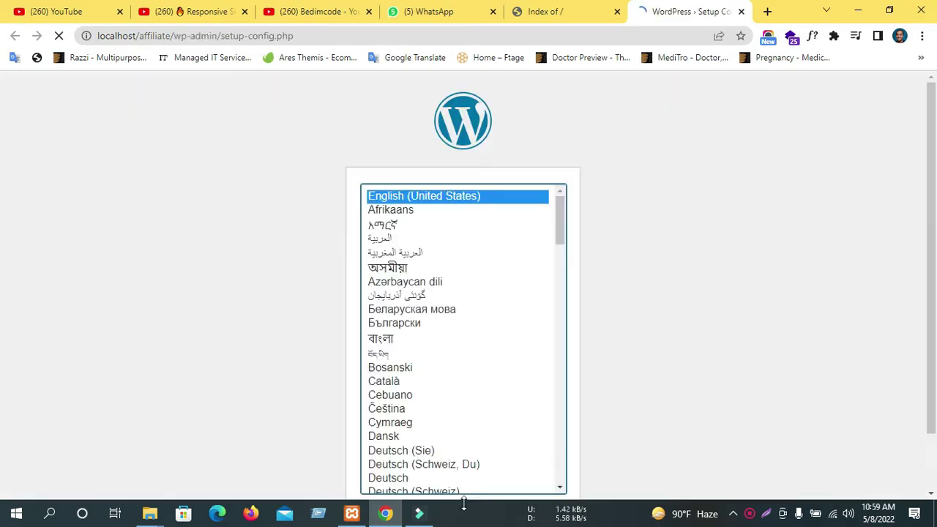
scroll(299, 391, "down", 1)
left_click(533, 459)
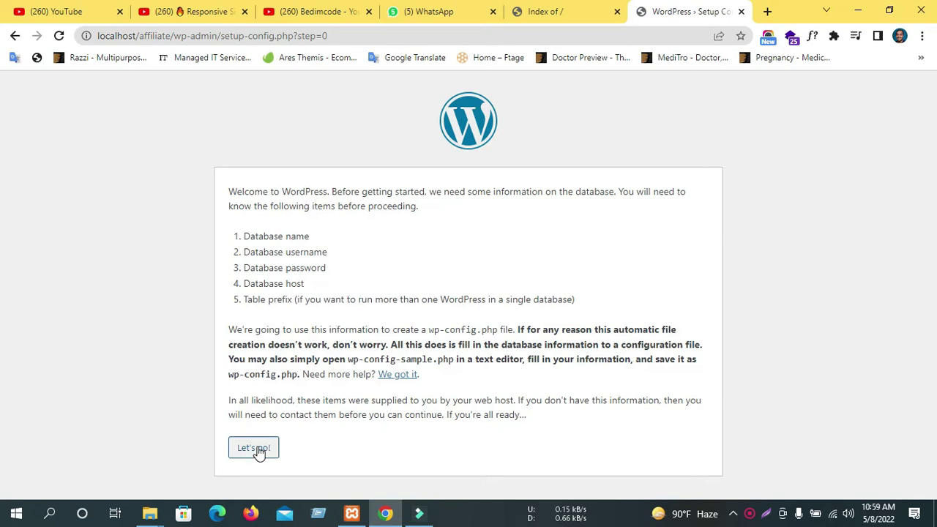
left_click(254, 448)
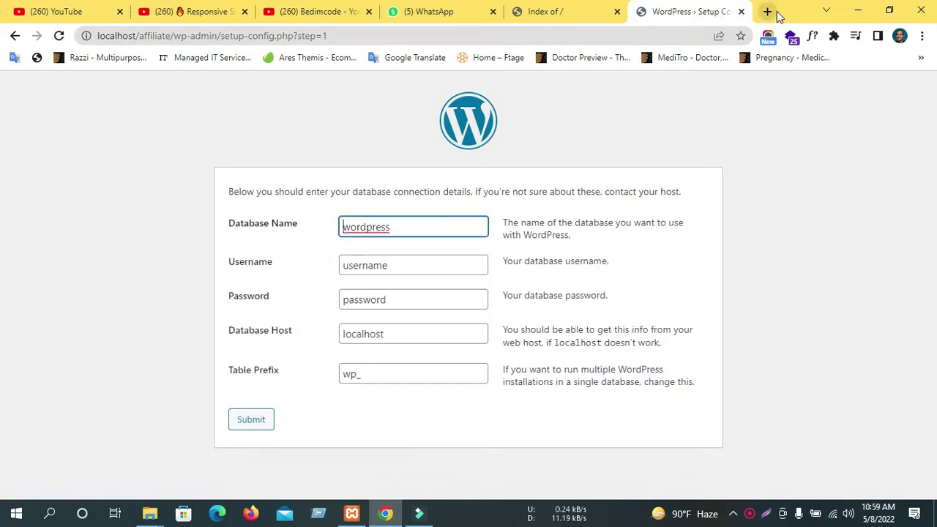
Load phpMyAdmin in a new tab, then review the setup form's default database values.
left_click(767, 12)
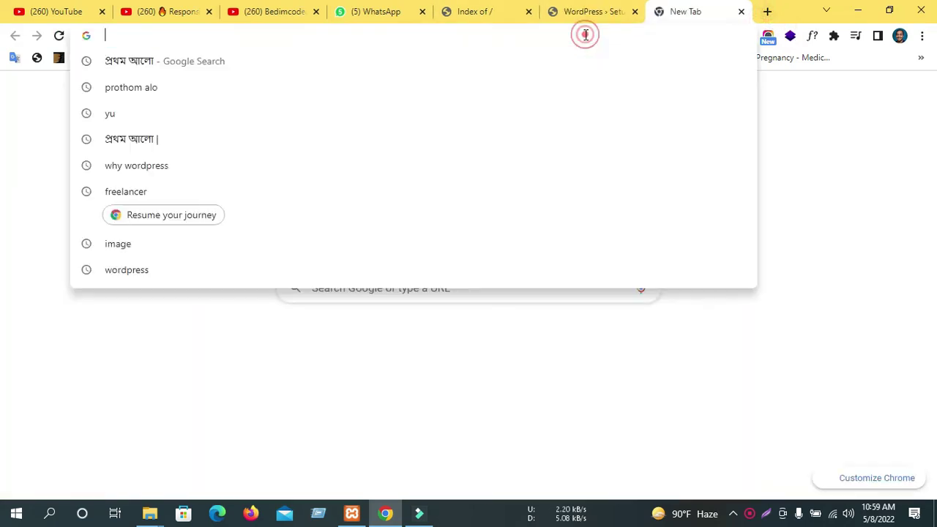
type("localhost")
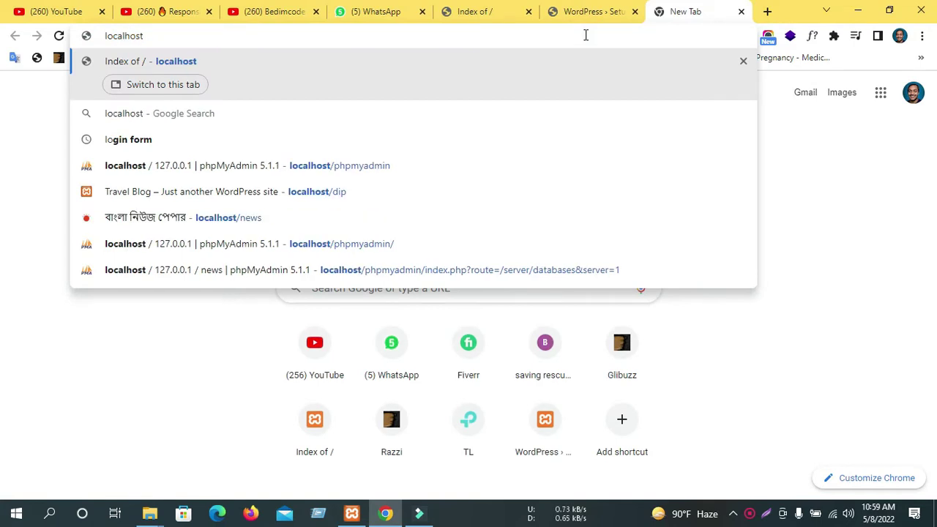
type("/ph")
key("Return")
left_click(605, 12)
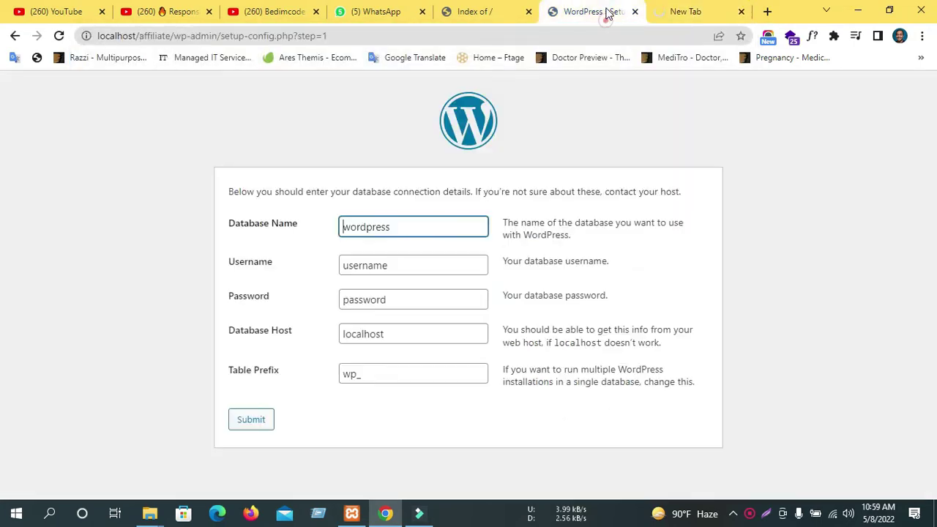
double_click(367, 235)
left_click(361, 251)
double_click(365, 265)
double_click(368, 300)
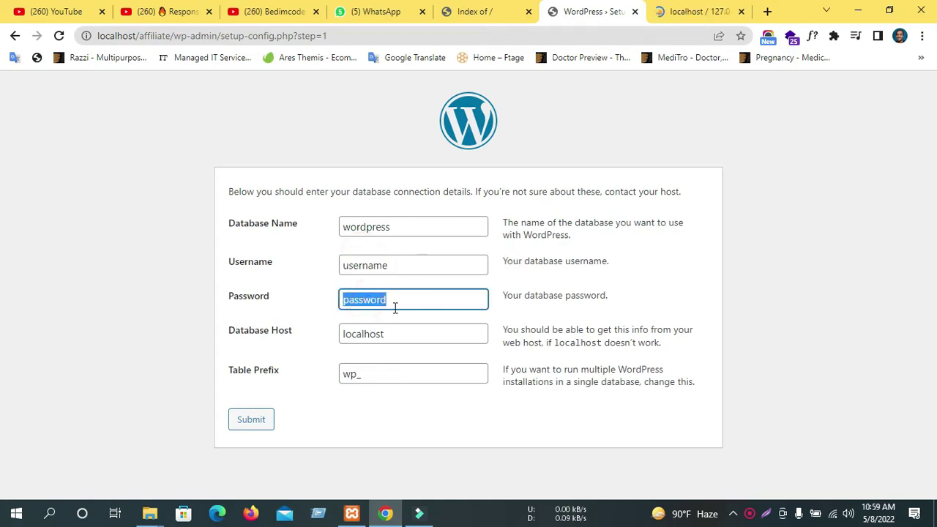
Create an empty database named affi in phpMyAdmin.
left_click(697, 11)
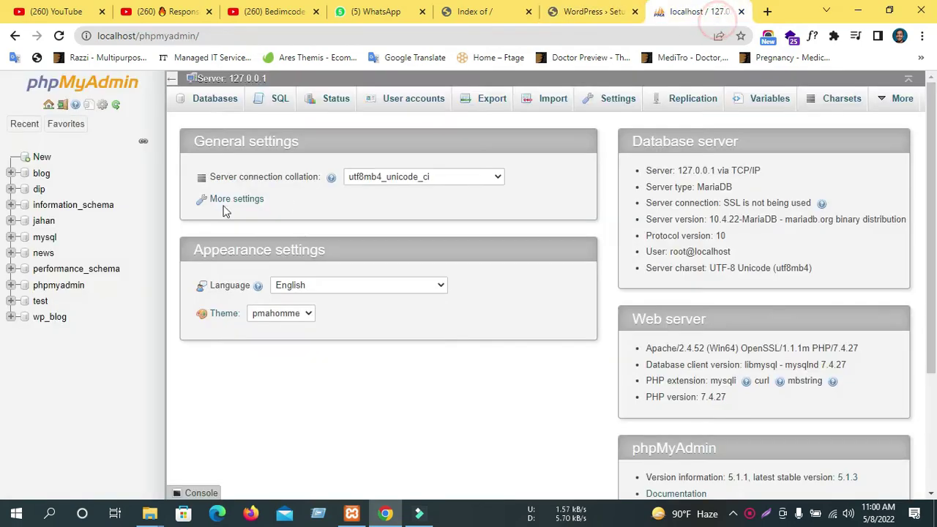
left_click(43, 157)
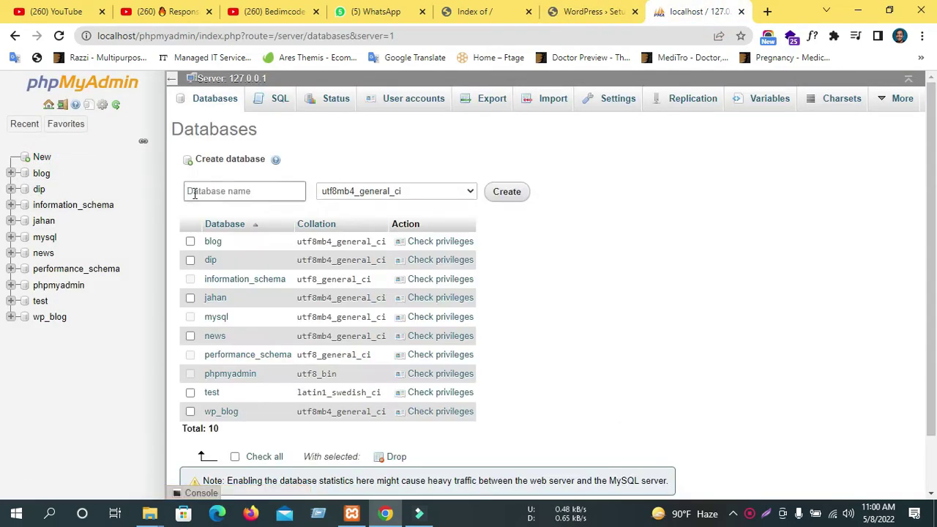
left_click(192, 191)
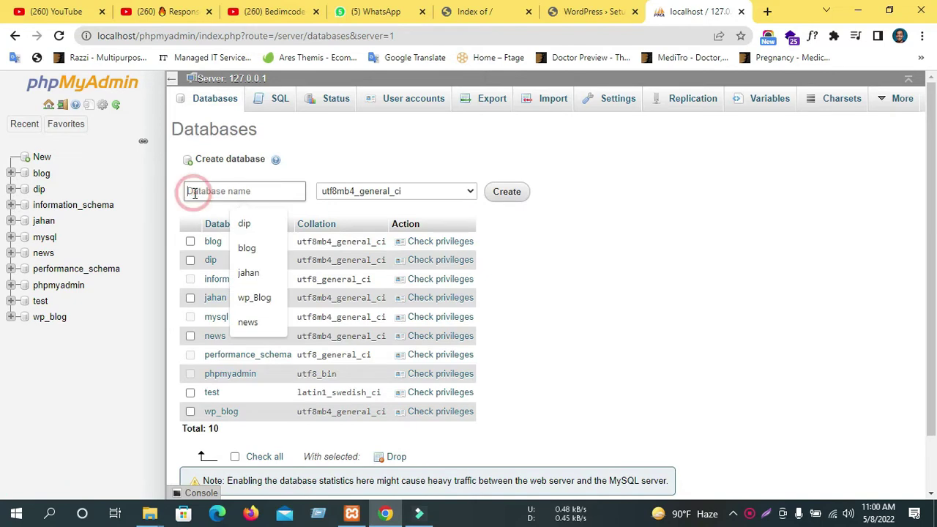
type("affi")
left_click(512, 194)
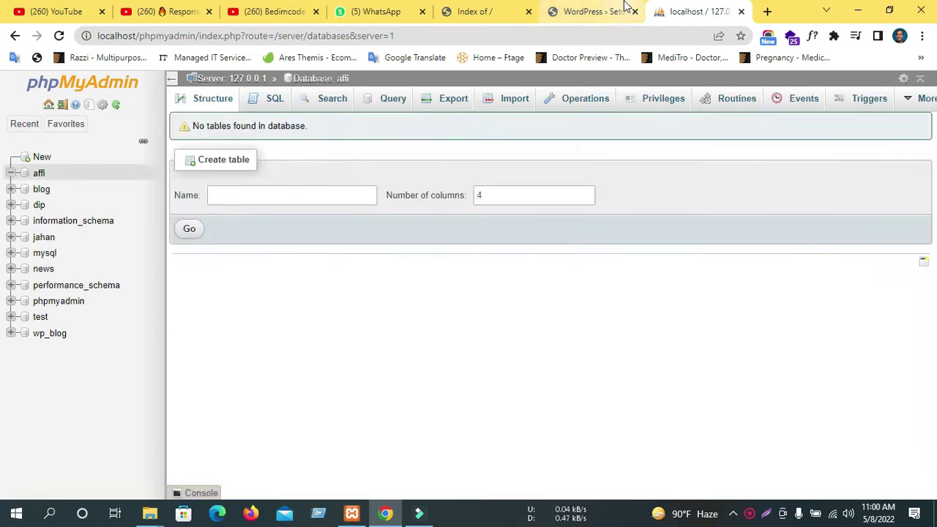
Enter database name affi and username root in the WordPress setup form.
left_click(626, 7)
left_click(398, 227)
double_click(395, 230)
type("affi")
left_click(365, 268)
type("root")
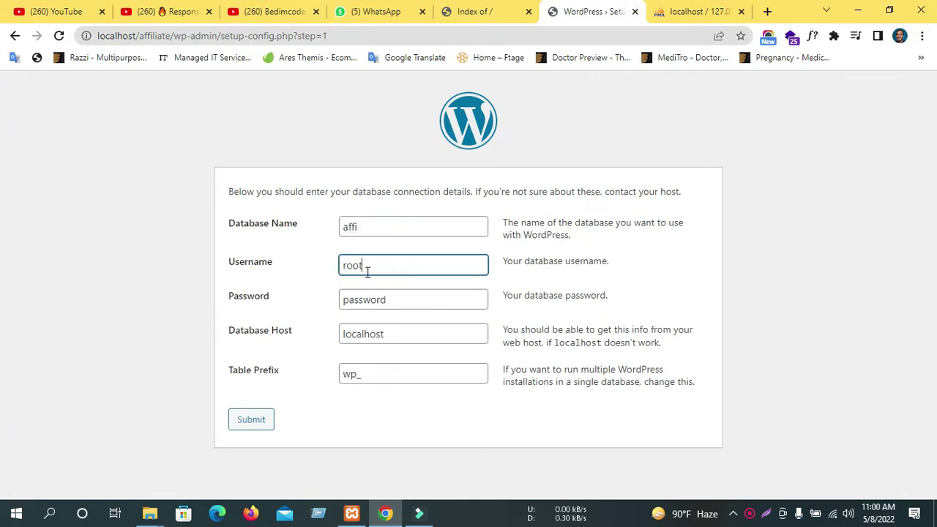
Clear the database password, submit the connection details and run the installation.
left_click(380, 300)
double_click(374, 298)
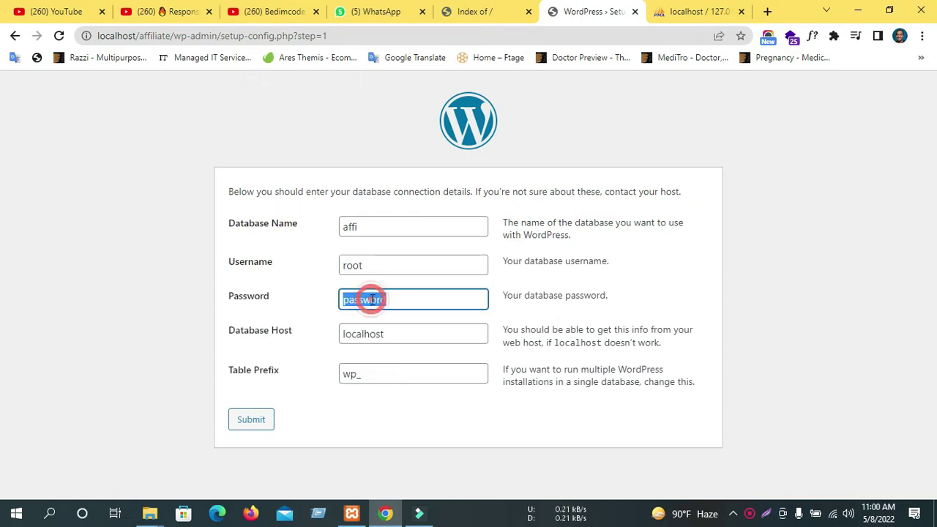
key("BackSpace")
left_click(761, 239)
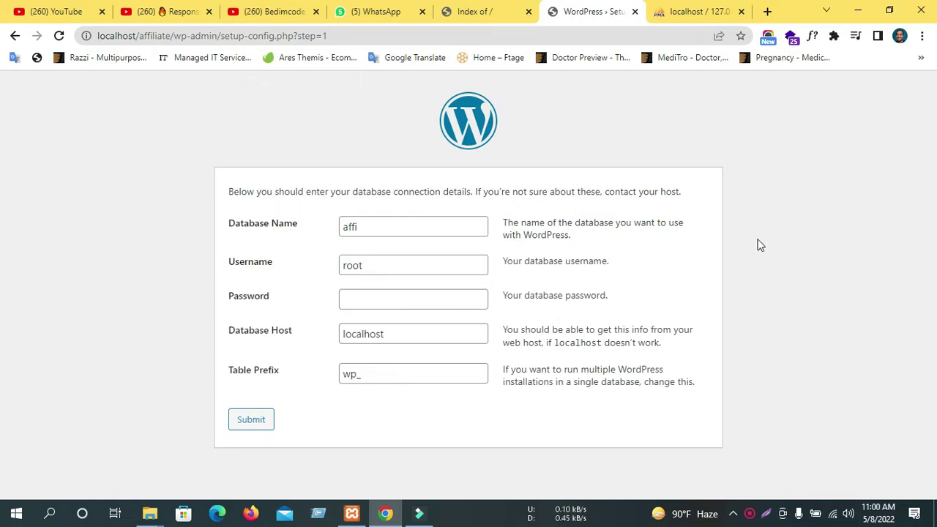
left_click(249, 421)
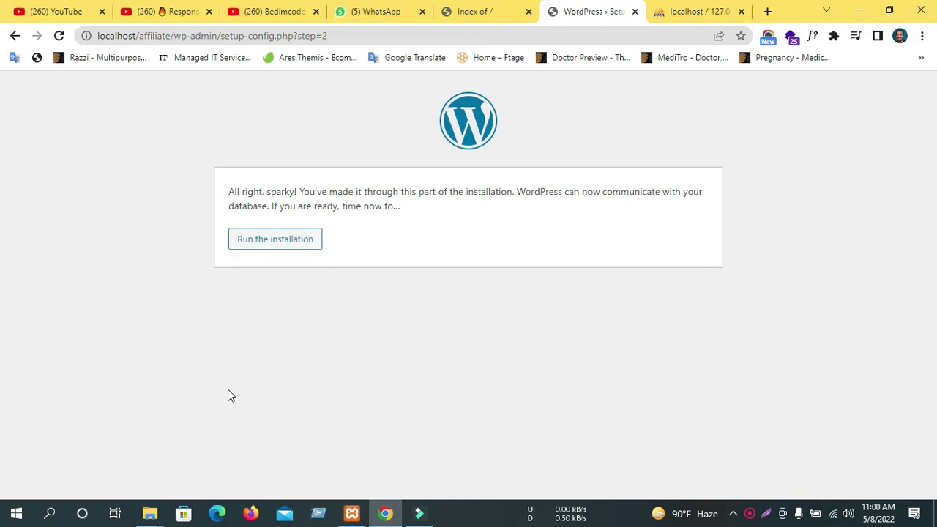
left_click(293, 242)
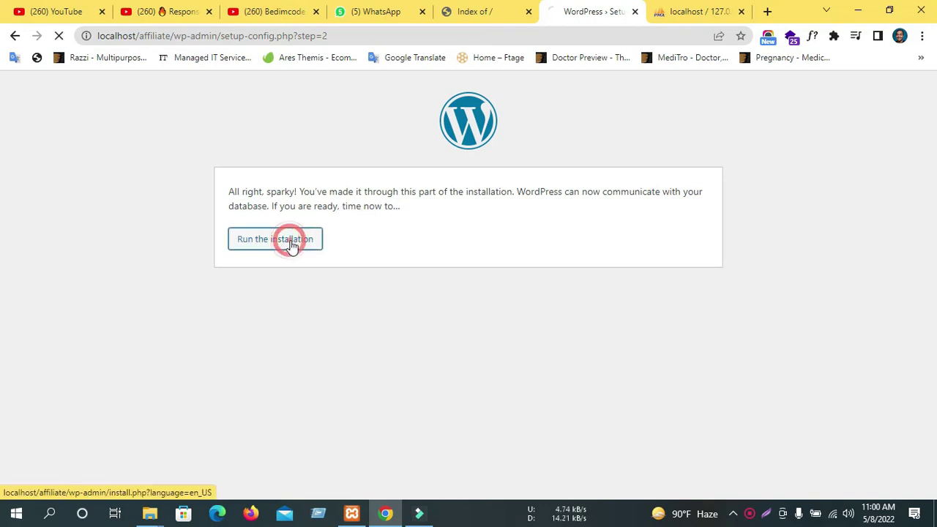
Glance at the affi database in phpMyAdmin, then close that tab.
left_click(464, 10)
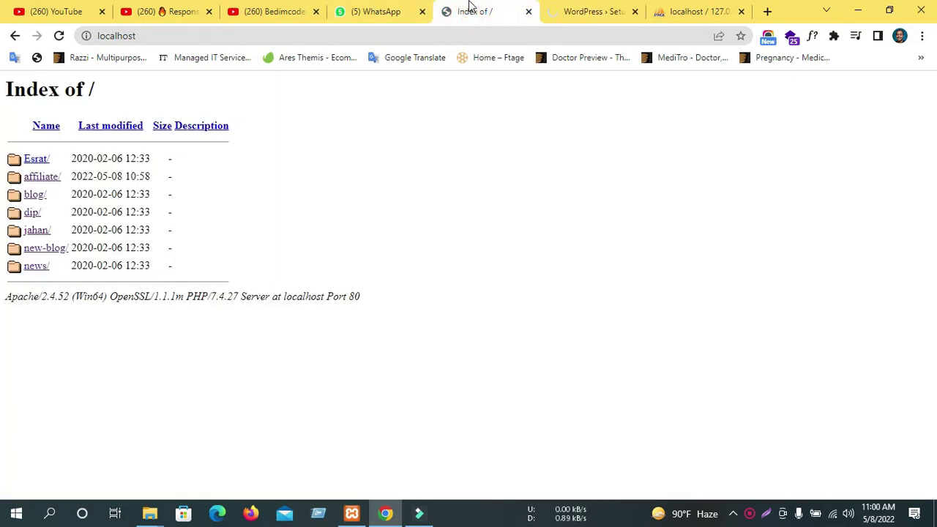
left_click(608, 14)
left_click(681, 13)
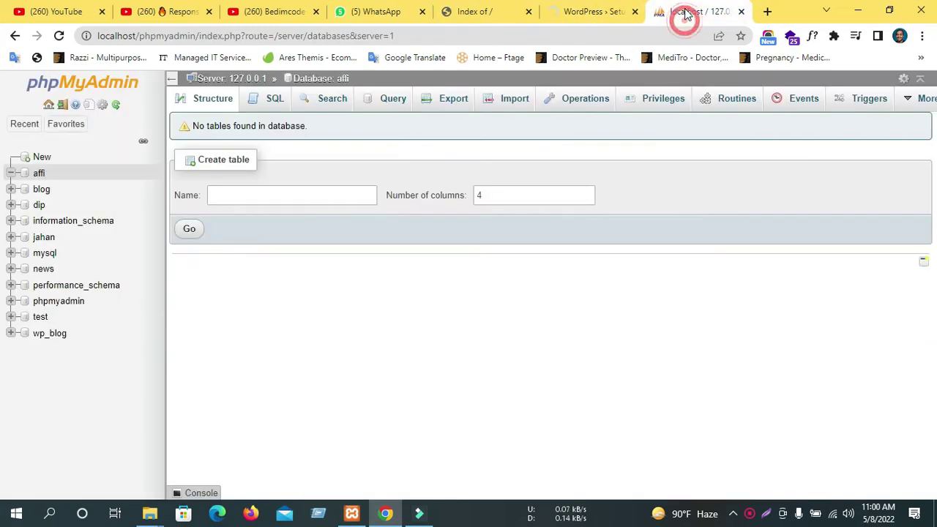
key("ctrl+w")
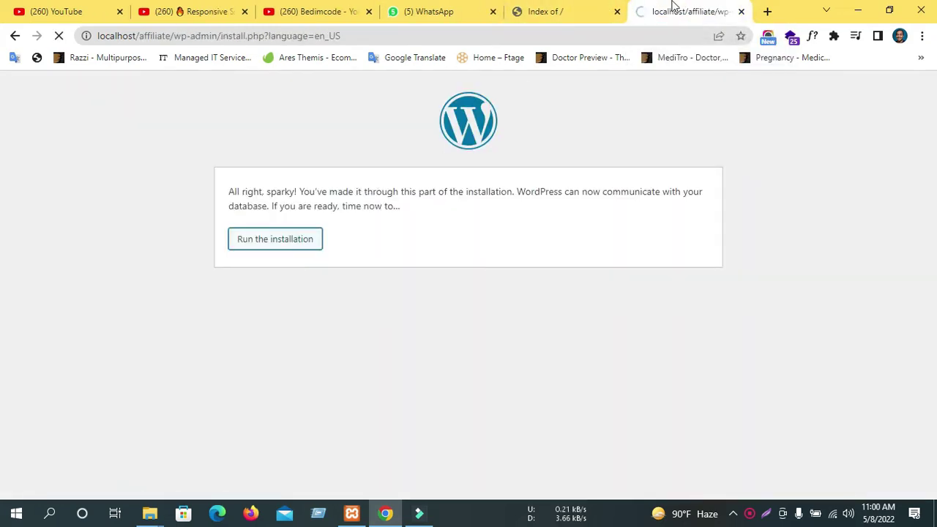
scroll(344, 219, "down", 2)
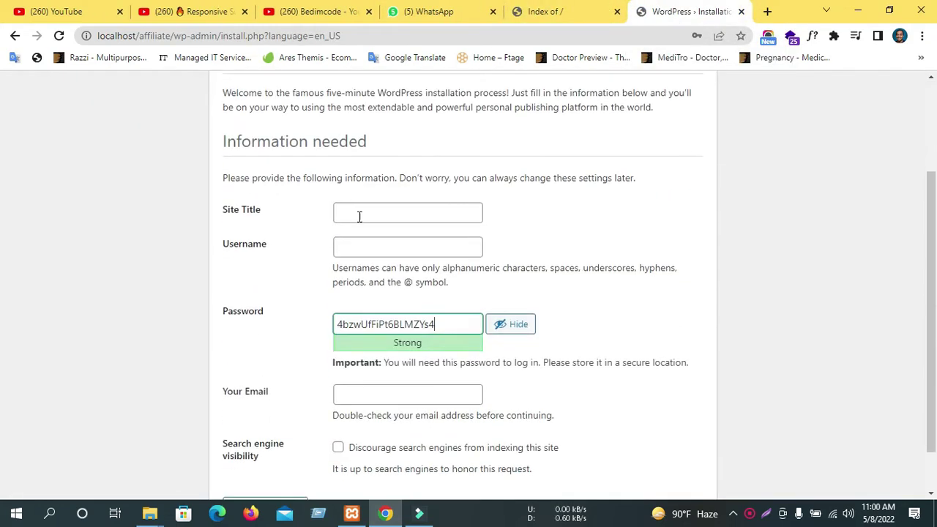
Enter site title Travel Blog, username admin, and a weak password with its confirmation ticked.
left_click(359, 217)
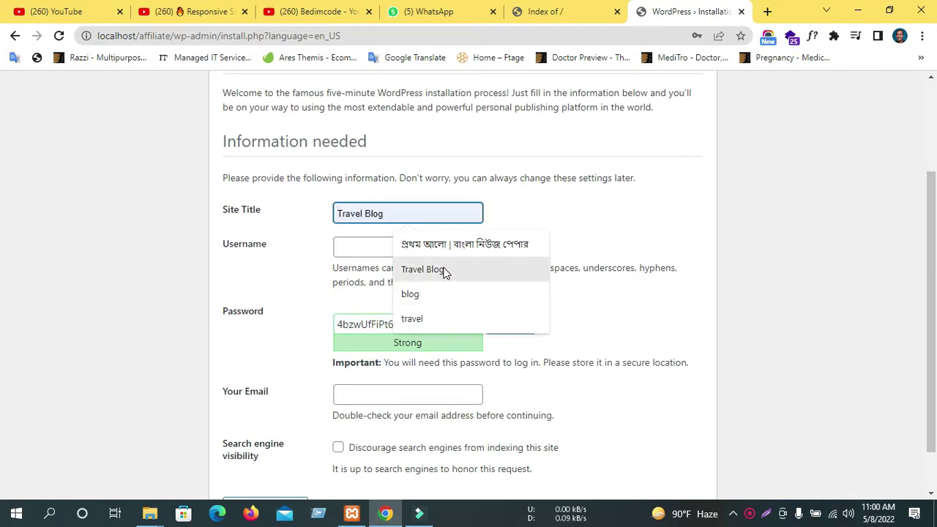
left_click(442, 269)
scroll(601, 239, "down", 1)
left_click(383, 196)
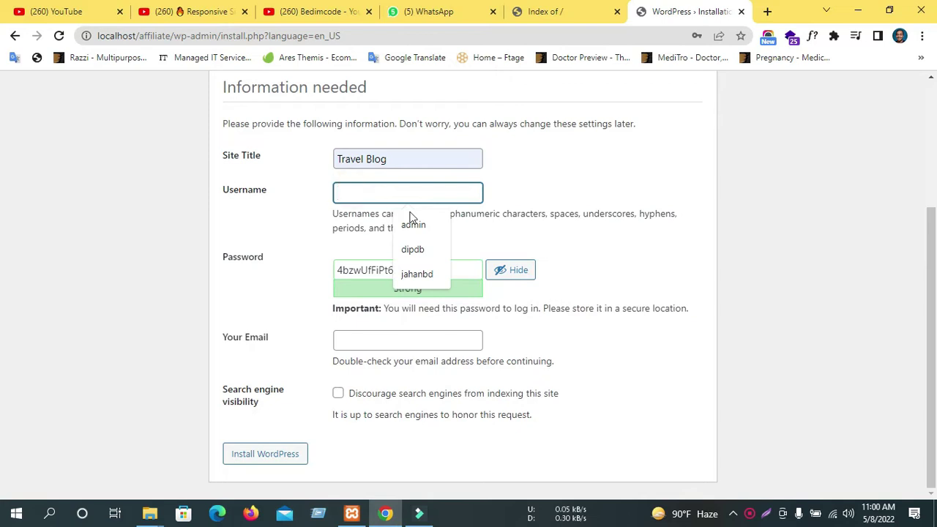
left_click(413, 224)
double_click(395, 269)
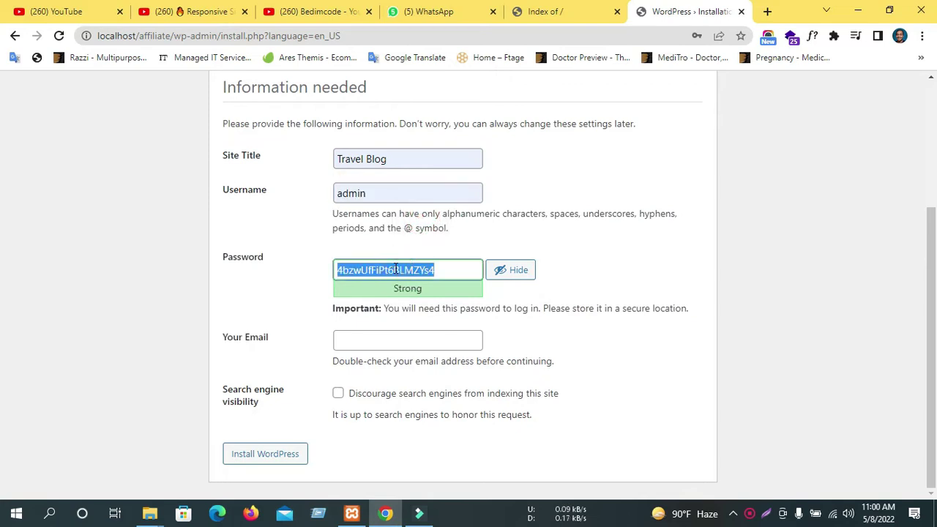
type("admin123")
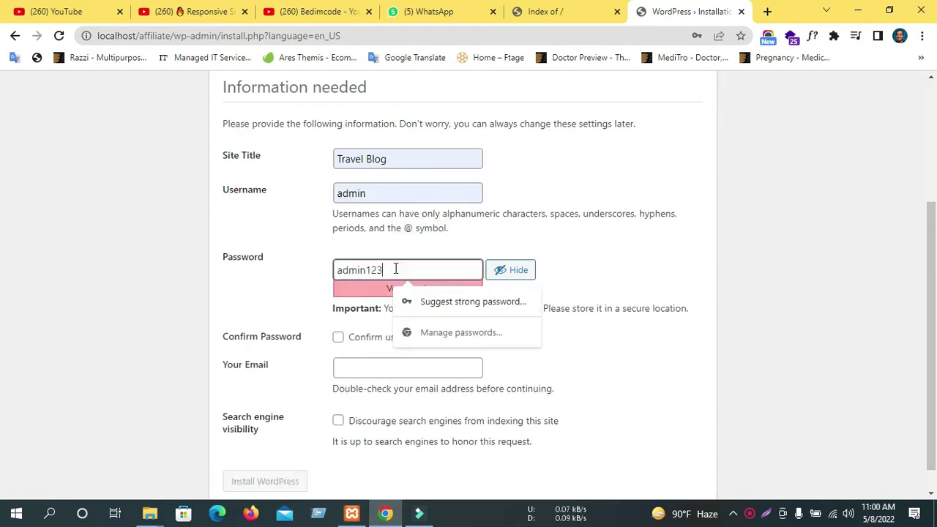
left_click(338, 337)
Fill in the saved e-mail, discourage search-engine indexing, and install WordPress.
left_click(349, 369)
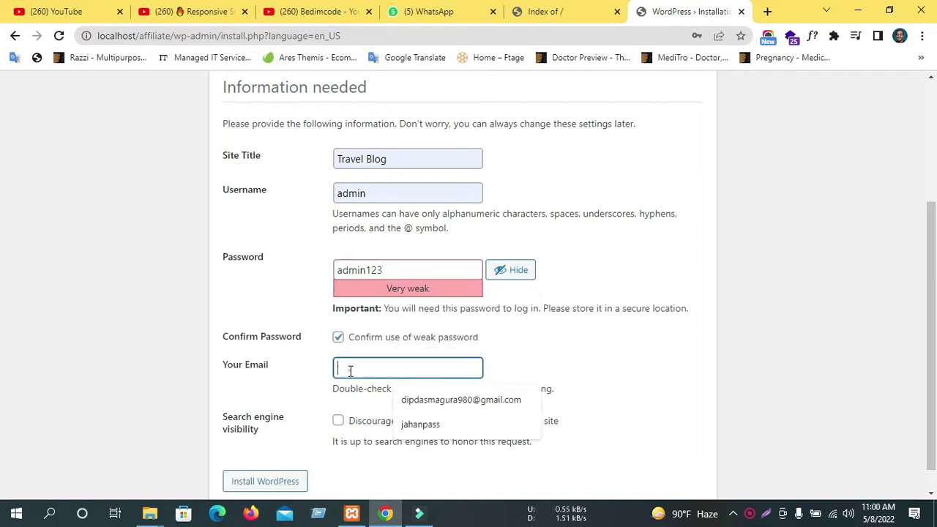
left_click(439, 402)
scroll(410, 390, "down", 1)
left_click(337, 390)
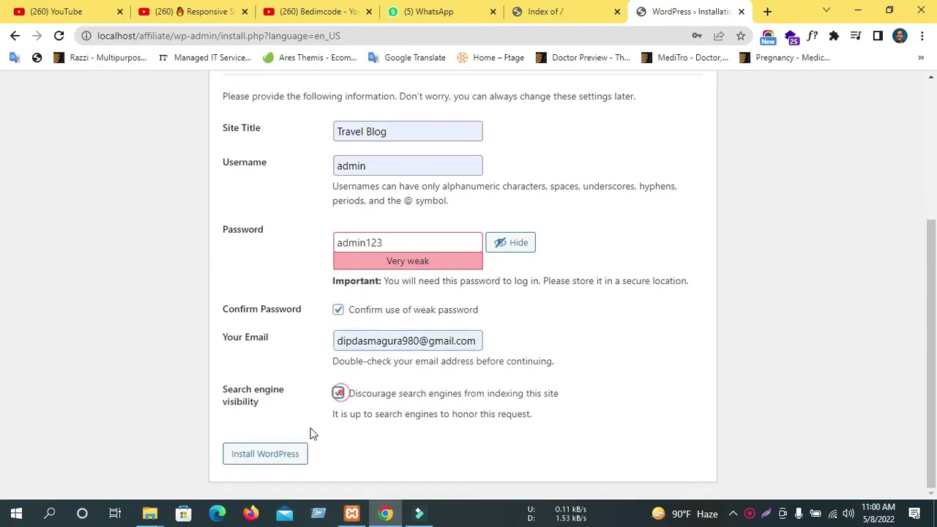
left_click(254, 454)
scroll(459, 313, "up", 1)
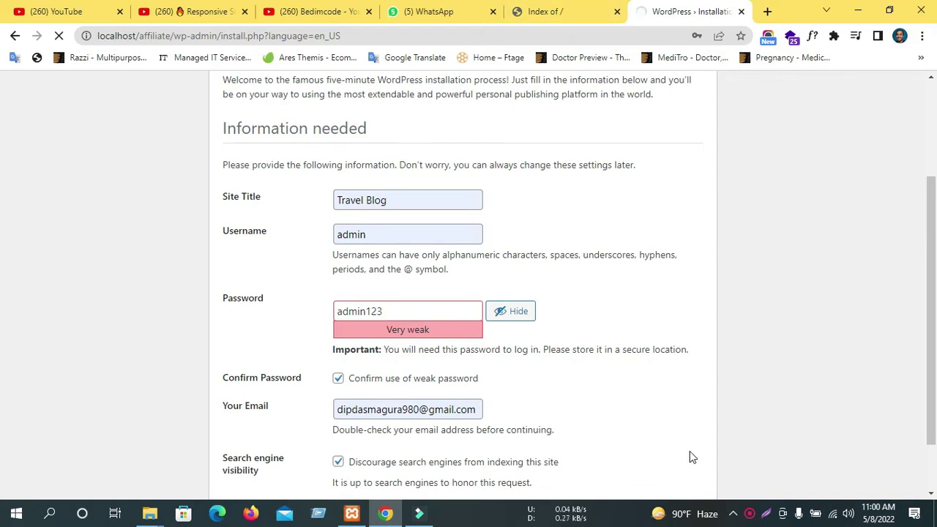
Close the WhatsApp and Bedimcode channel tabs, then return to the WordPress installation page.
left_click(596, 13)
left_click(399, 14)
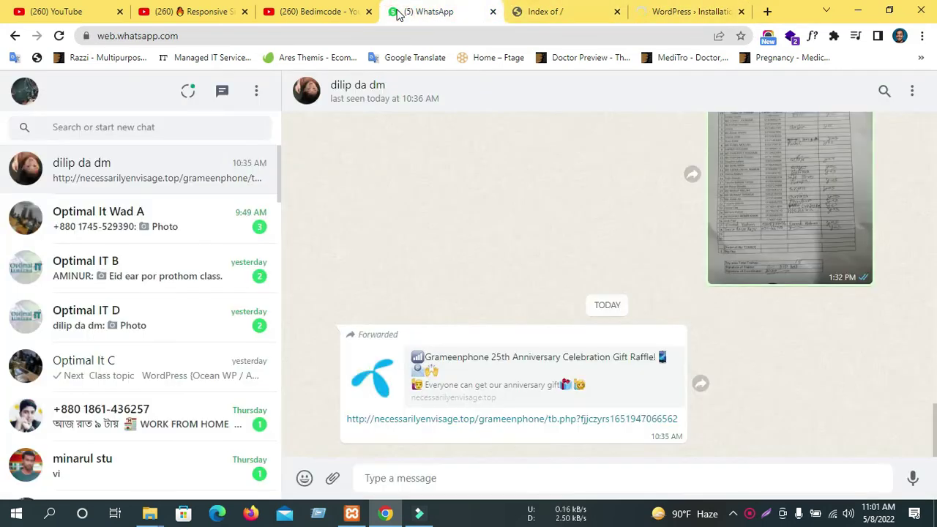
middle_click(399, 15)
left_click(324, 10)
scroll(272, 341, "down", 3)
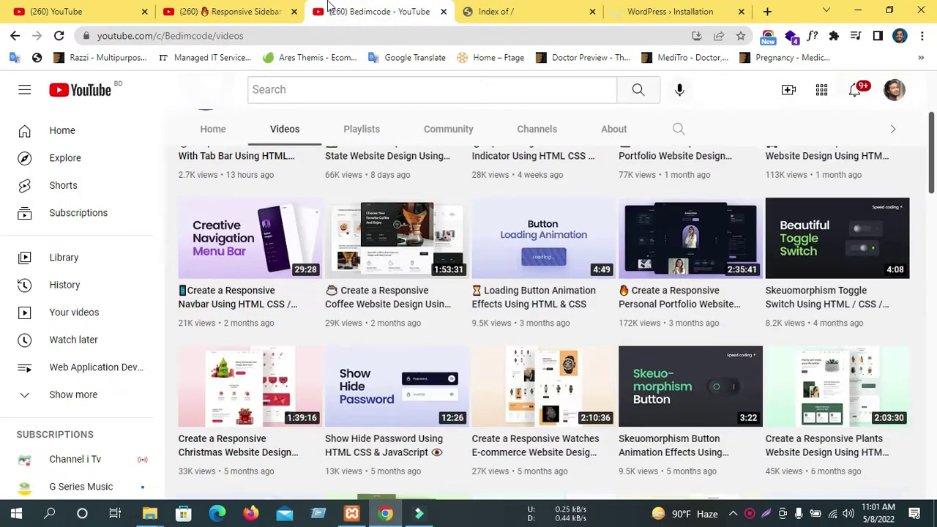
middle_click(328, 9)
left_click(247, 13)
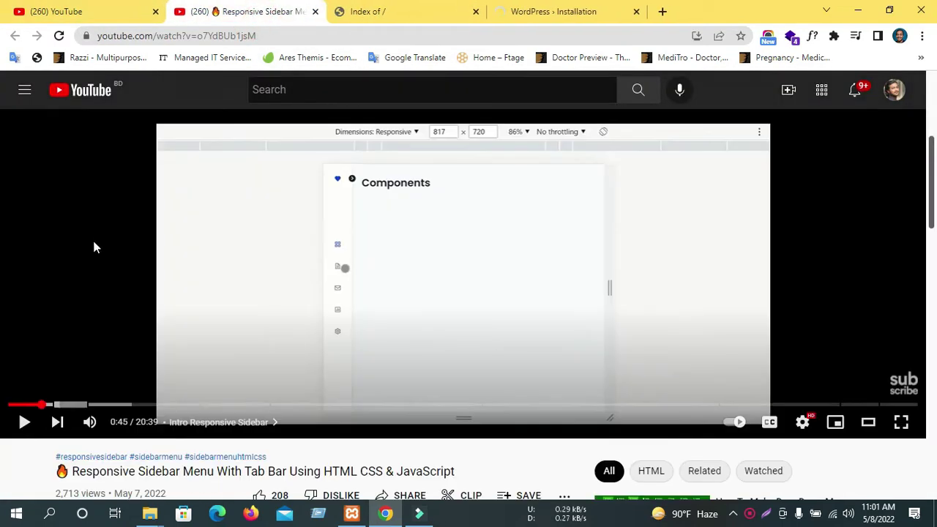
left_click(557, 12)
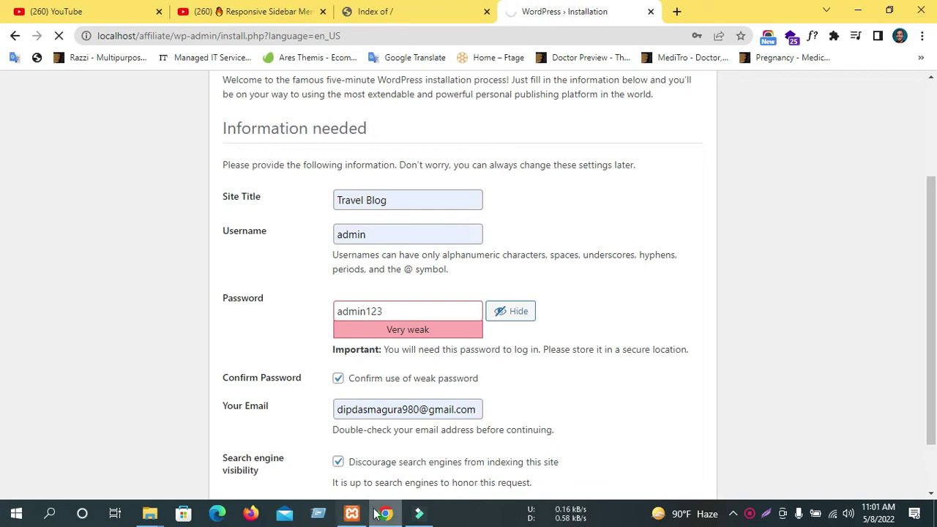
mouse_move(387, 515)
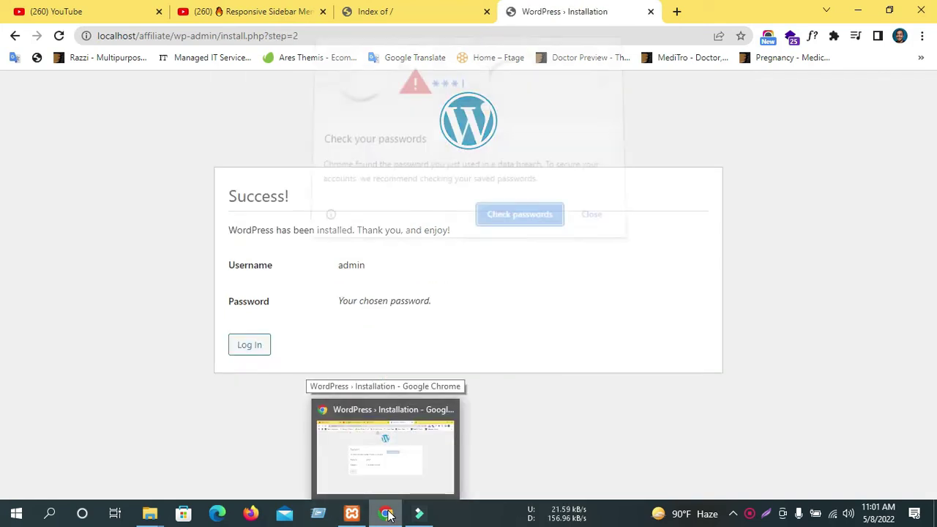
Log in to the Travel Blog dashboard as admin with Remember Me ticked.
left_click(597, 218)
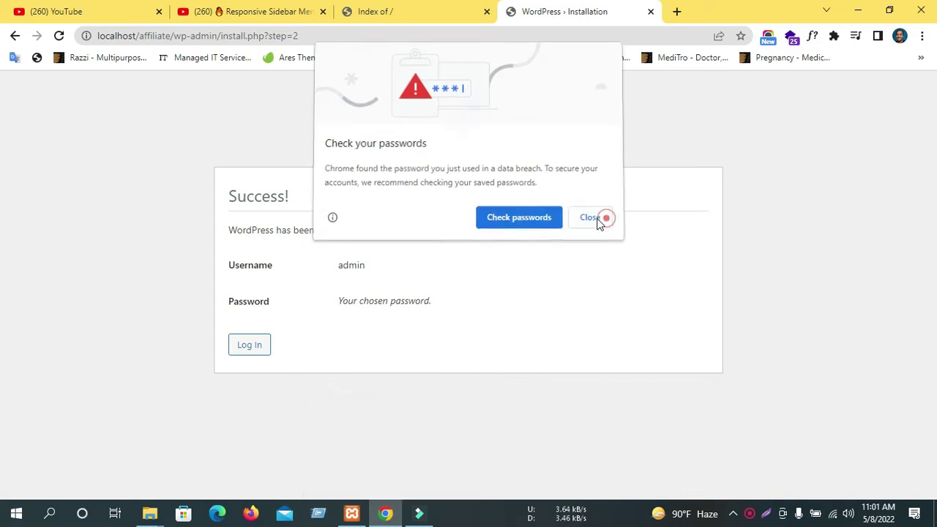
left_click(251, 345)
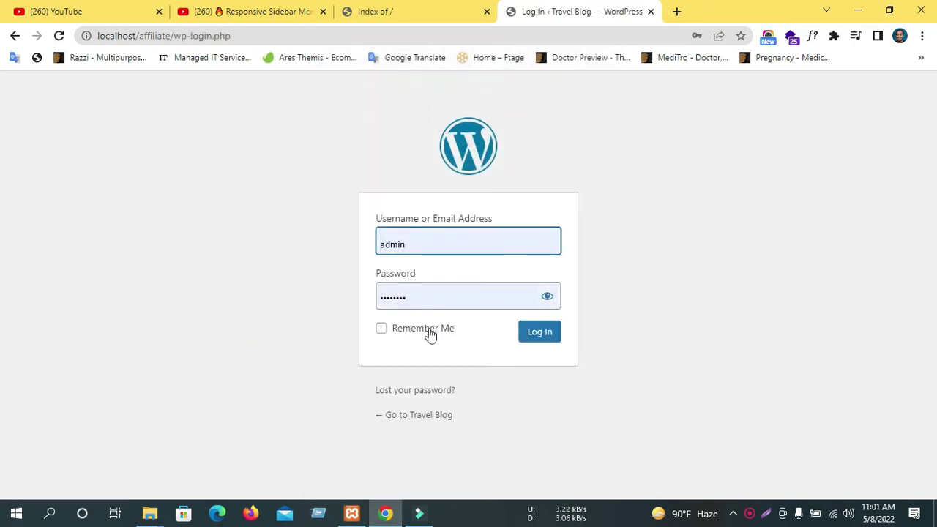
left_click(429, 329)
left_click(524, 333)
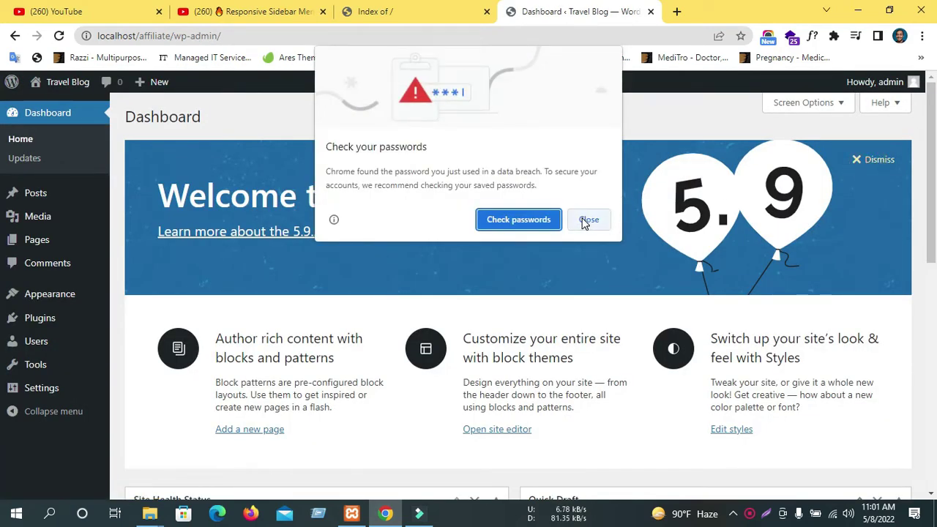
Close Chrome's 'Check your passwords' popup and look over the Travel Blog dashboard.
left_click(586, 220)
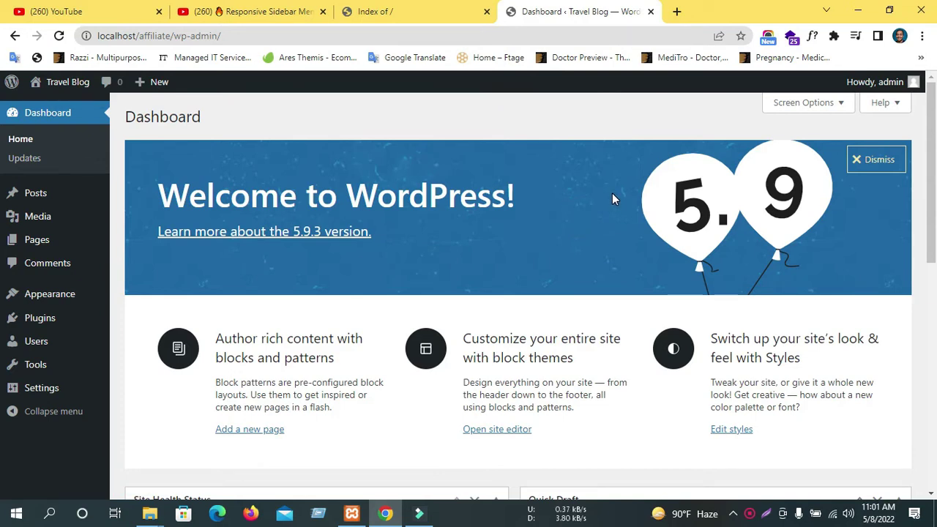
scroll(519, 260, "down", 5)
scroll(519, 262, "up", 5)
scroll(306, 339, "down", 3)
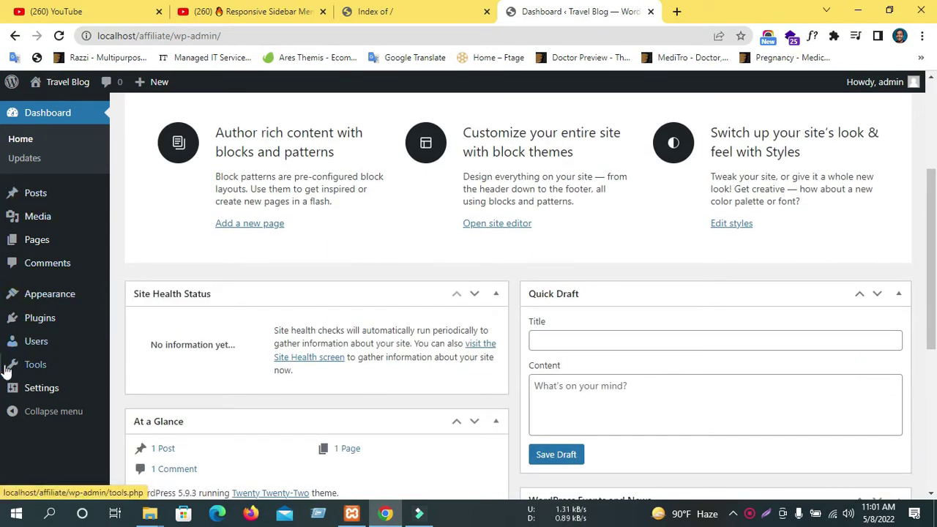
mouse_move(53, 300)
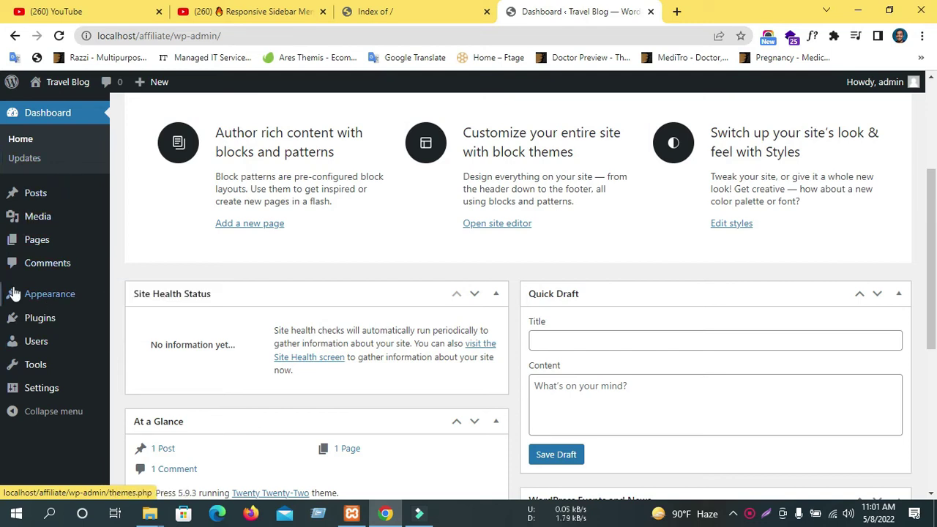
mouse_move(14, 294)
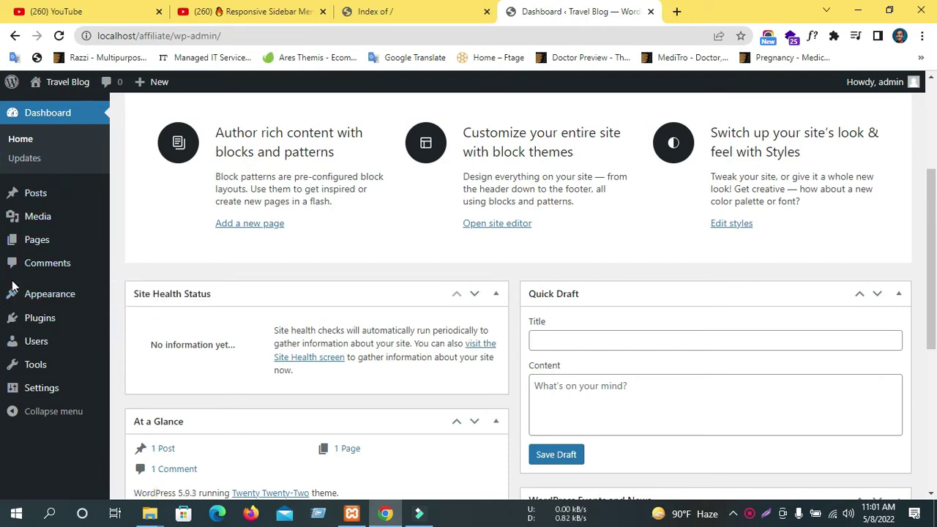
Open the localhost news site in a new tab and look over its front page.
left_click(362, 13)
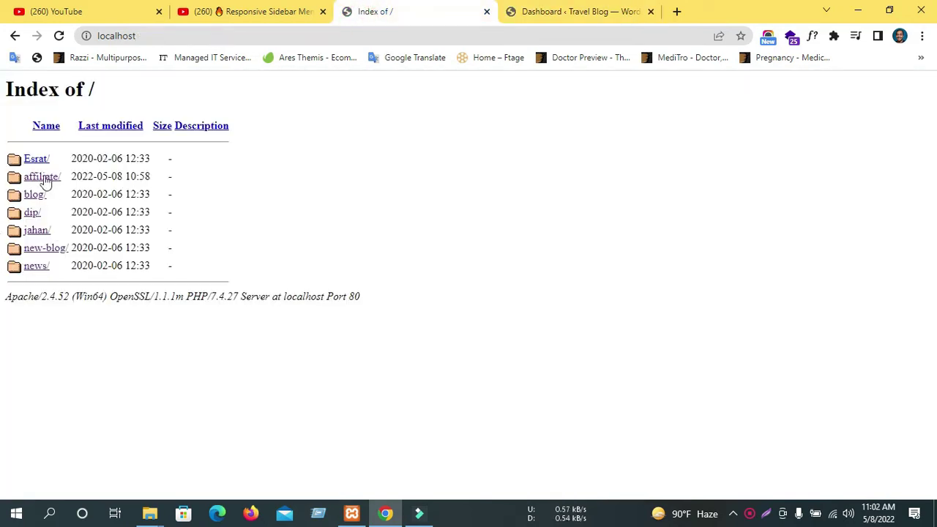
middle_click(33, 268)
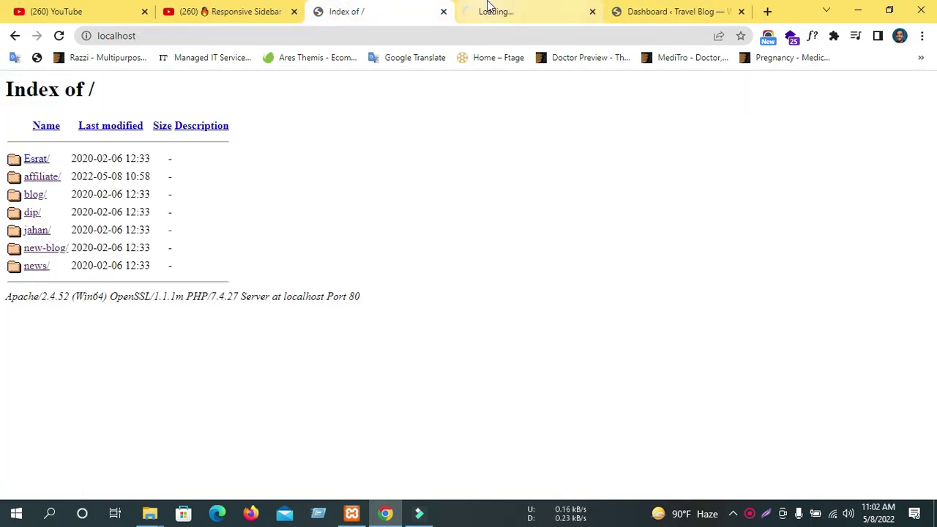
left_click(485, 11)
left_click(352, 8)
left_click(492, 6)
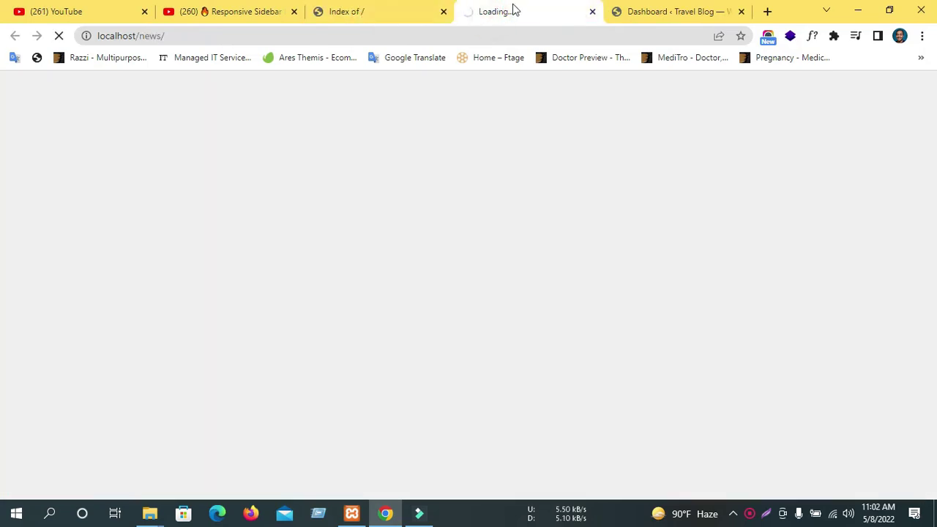
scroll(257, 303, "down", 1)
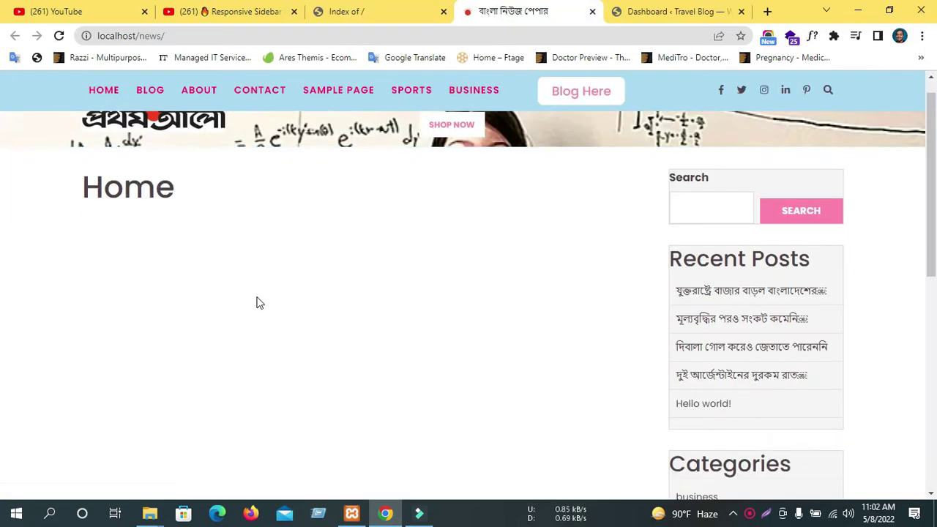
scroll(207, 211, "up", 1)
Browse the news site's Blog post grid, then return to the Travel Blog dashboard.
left_click(165, 195)
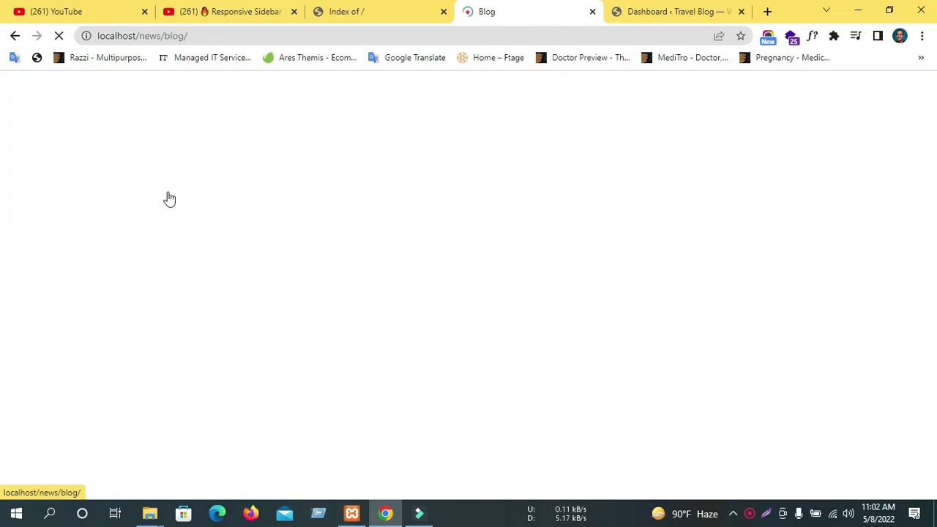
scroll(349, 323, "down", 15)
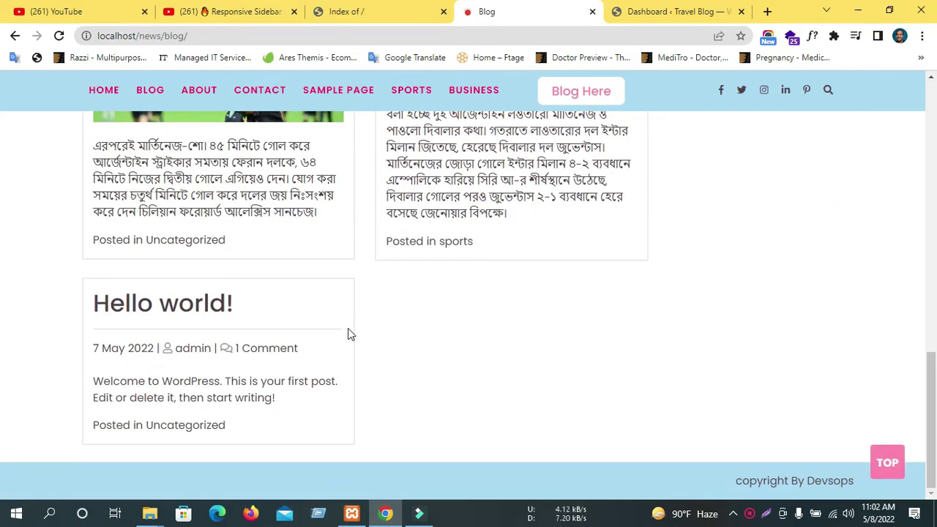
scroll(348, 336, "up", 15)
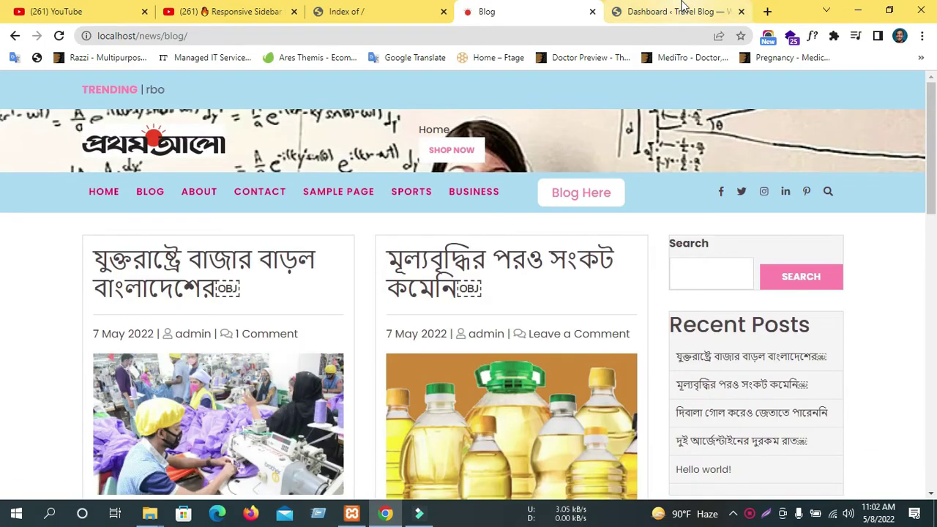
left_click(681, 9)
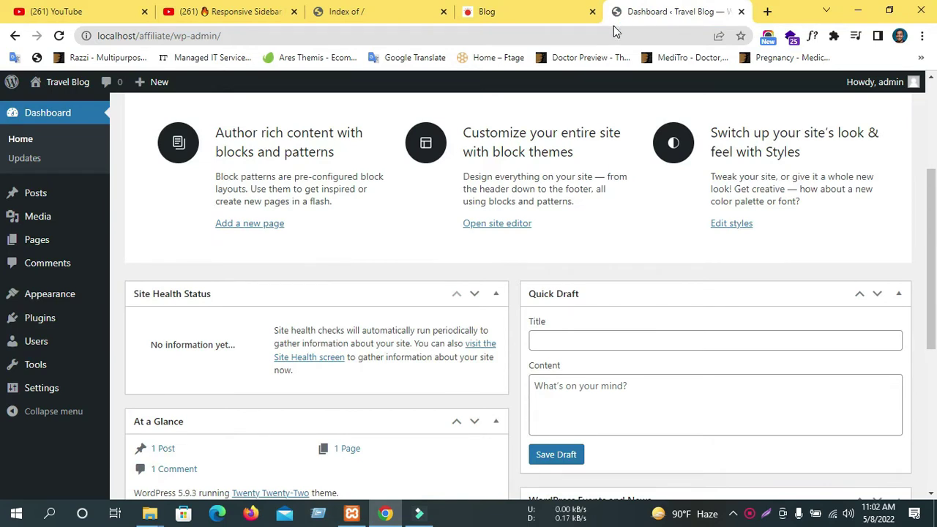
Glance over the news site's blog page again and come back to the admin dashboard.
scroll(585, 157, "down", 5)
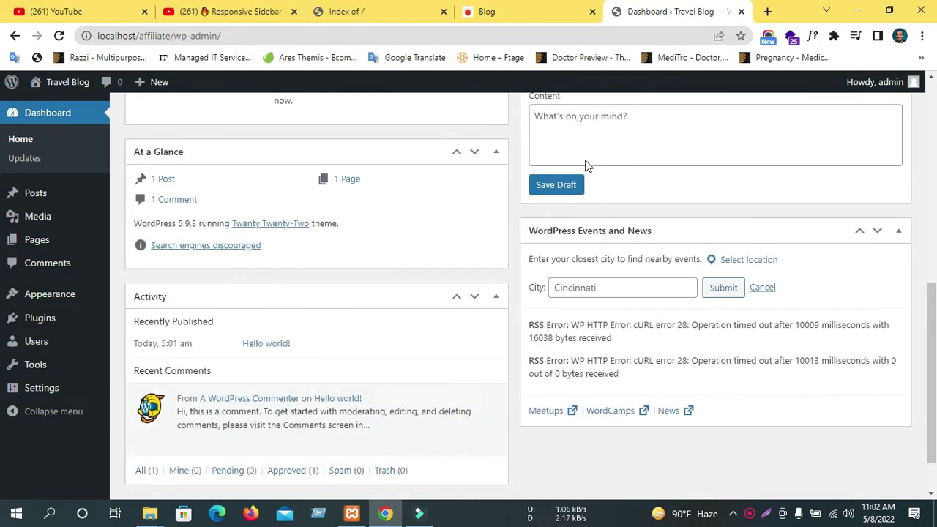
scroll(527, 189, "up", 8)
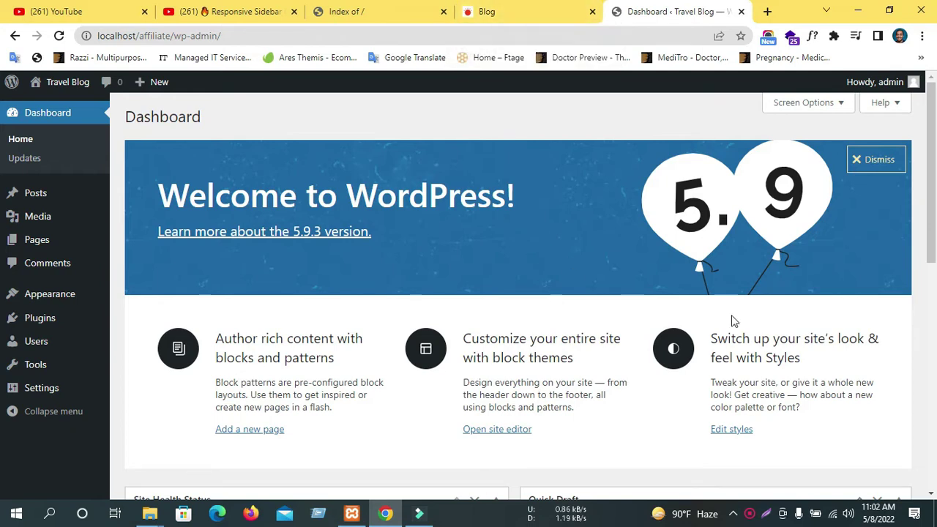
left_click(538, 16)
scroll(236, 274, "down", 5)
scroll(236, 274, "up", 4)
left_click(655, 12)
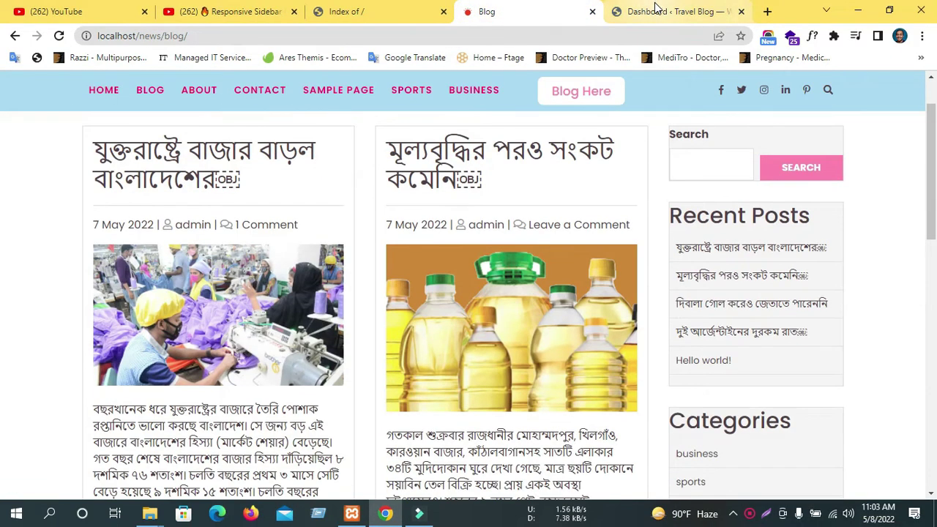
Open Posts > Add New as post-new.php in a separate tab.
mouse_move(30, 199)
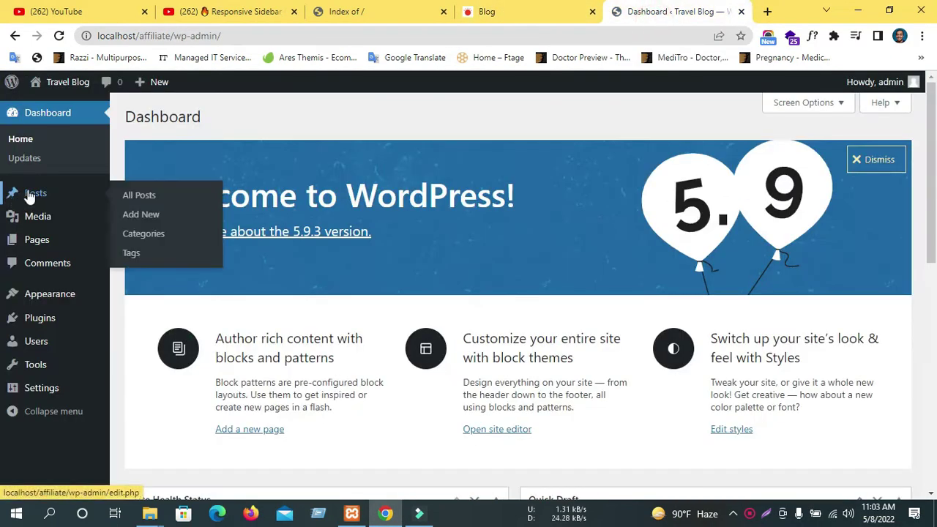
middle_click(143, 215)
left_click(650, 16)
left_click(562, 16)
left_click(665, 17)
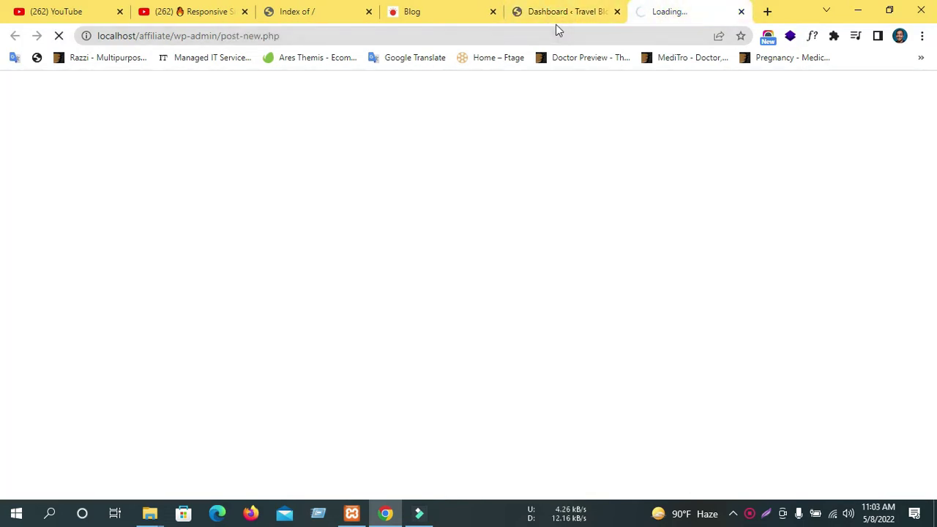
left_click(555, 24)
Check on the news blog page, then settle on the new Add New Post editor.
mouse_move(35, 197)
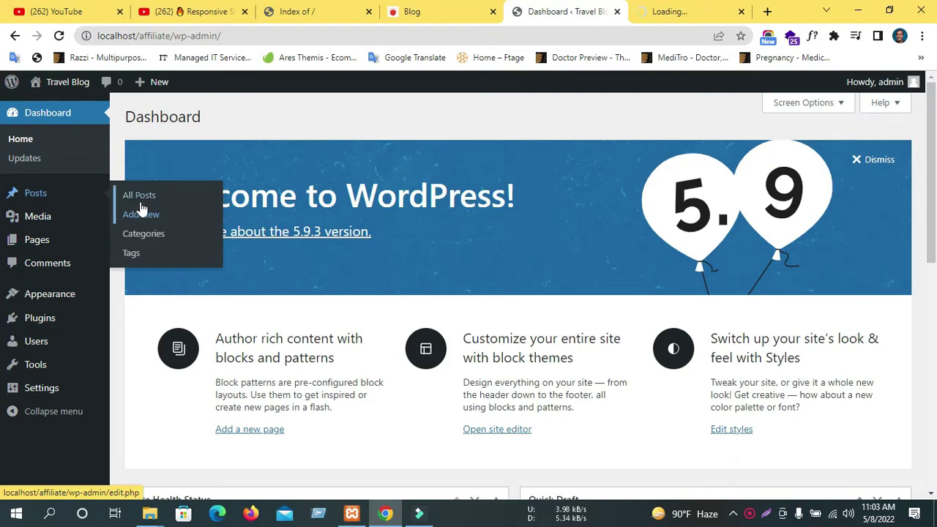
left_click(696, 9)
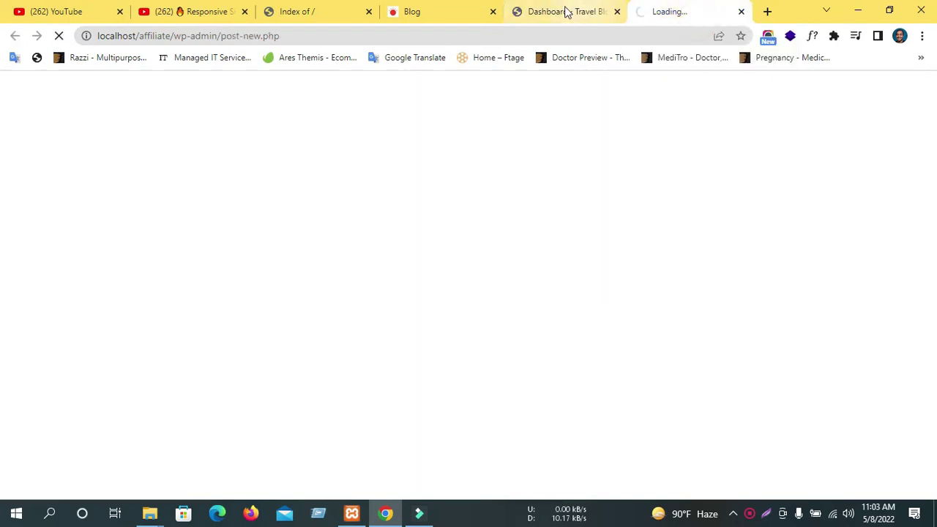
left_click(562, 18)
left_click(414, 14)
scroll(376, 205, "down", 5)
scroll(376, 205, "up", 8)
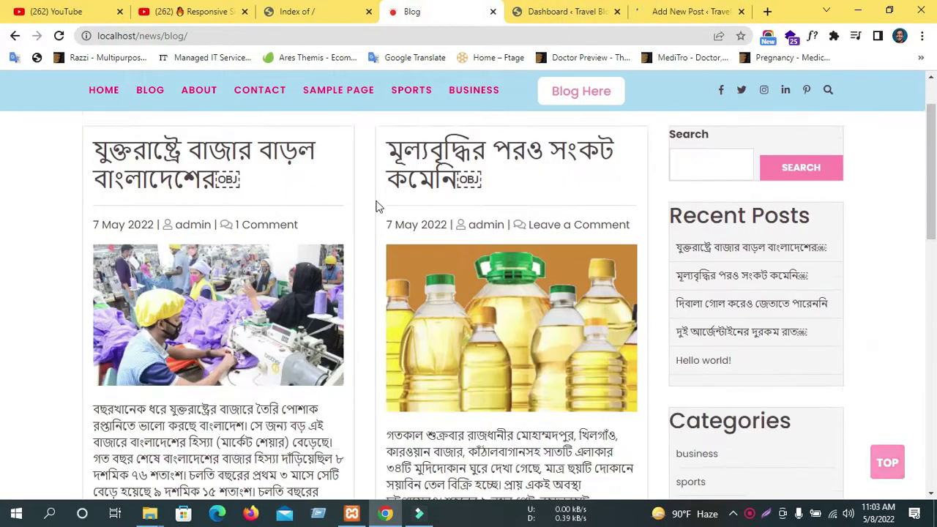
left_click(669, 7)
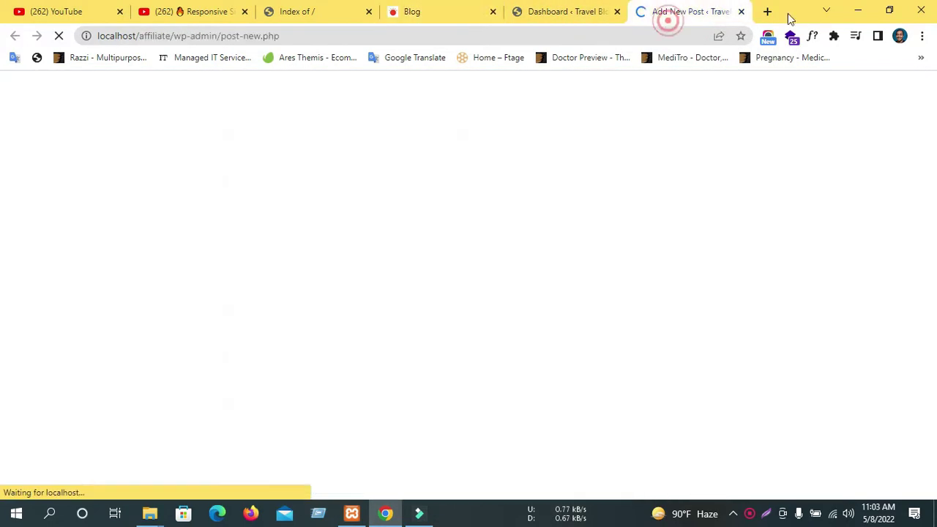
Search Google for প্রথম আলো and open Prothom Alo's World News section.
left_click(406, 41)
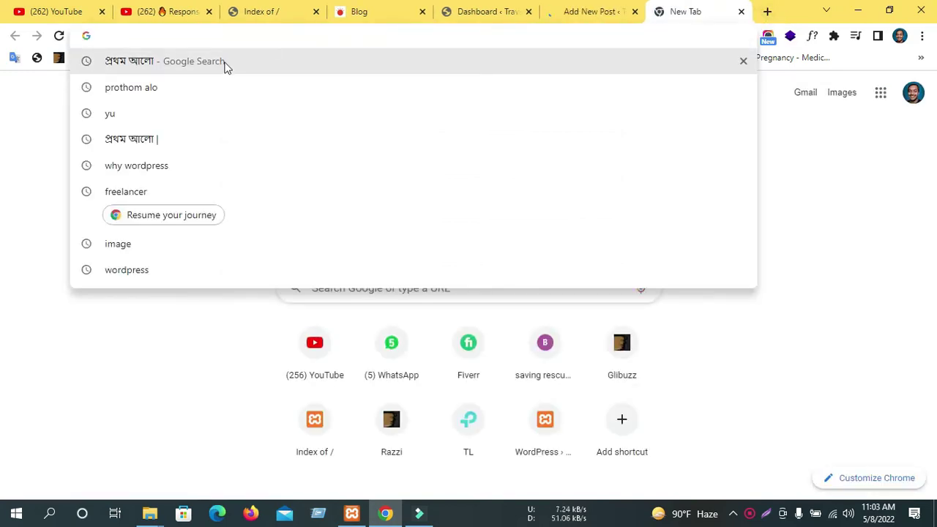
left_click(226, 63)
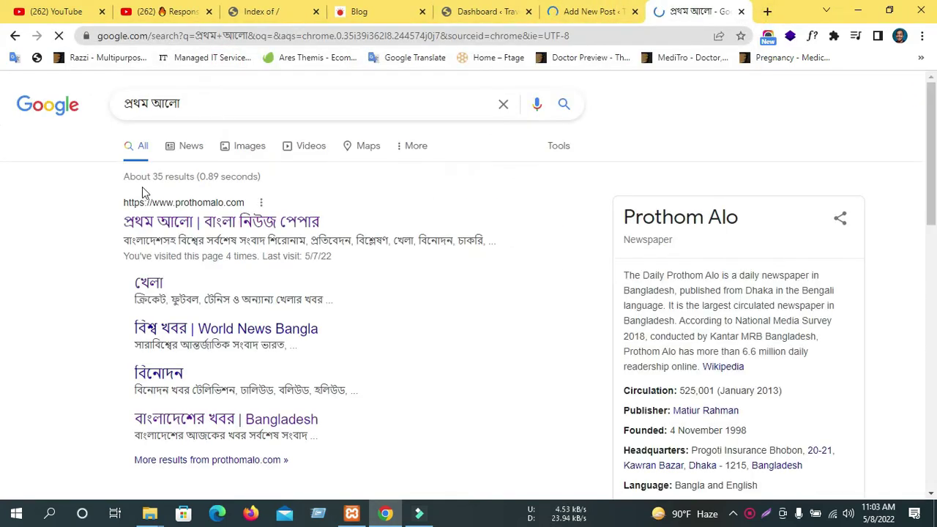
left_click(221, 334)
scroll(251, 251, "down", 4)
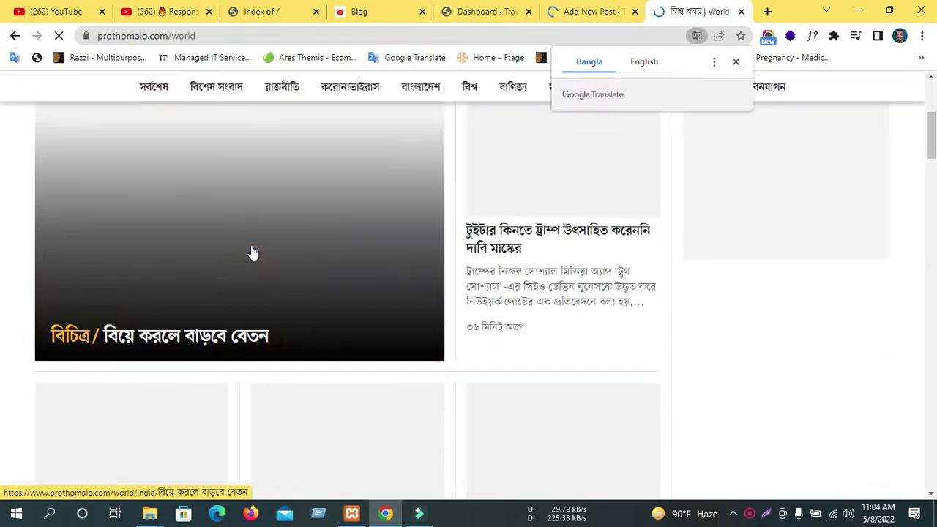
scroll(251, 249, "down", 1)
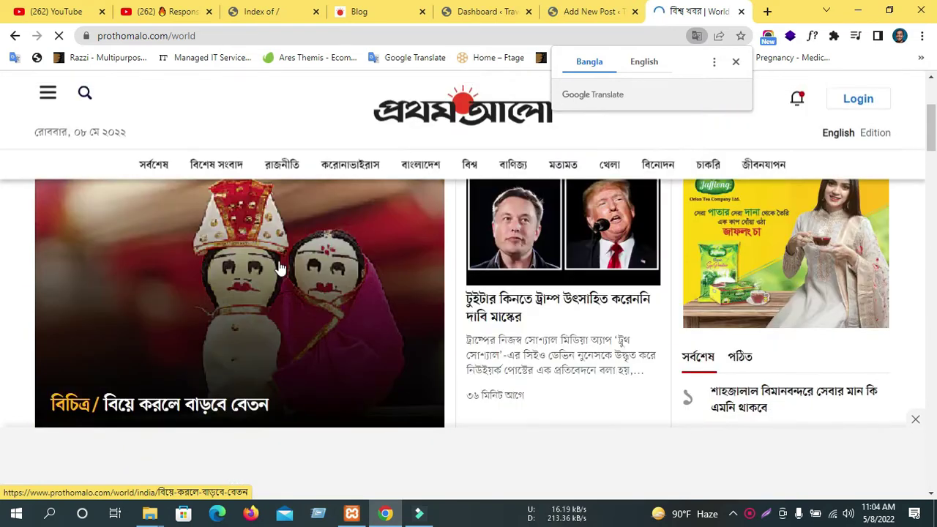
scroll(285, 270, "down", 1)
Open the lead story 'বিয়ে করলে বাড়বে বেতন' and copy its headline.
left_click(286, 268)
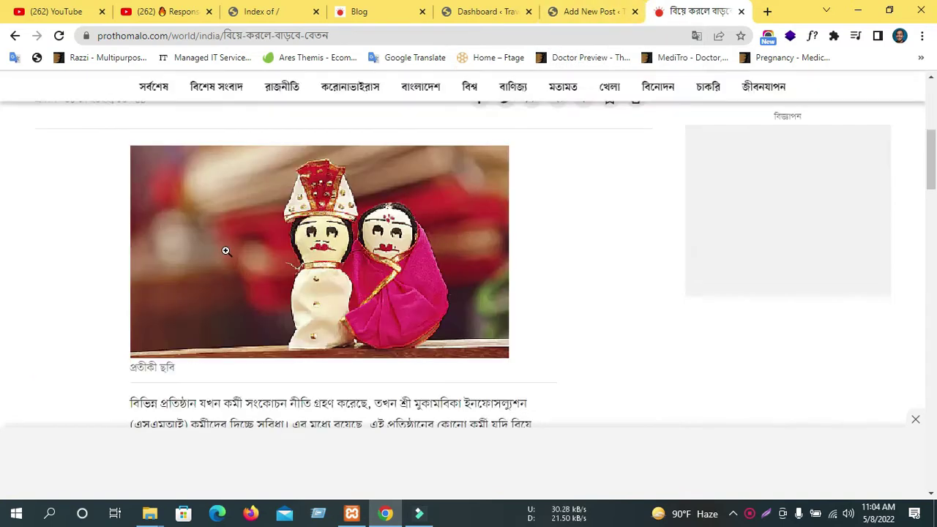
left_click_drag(222, 233, 228, 233)
triple_click(224, 233)
right_click(224, 238)
left_click(285, 247)
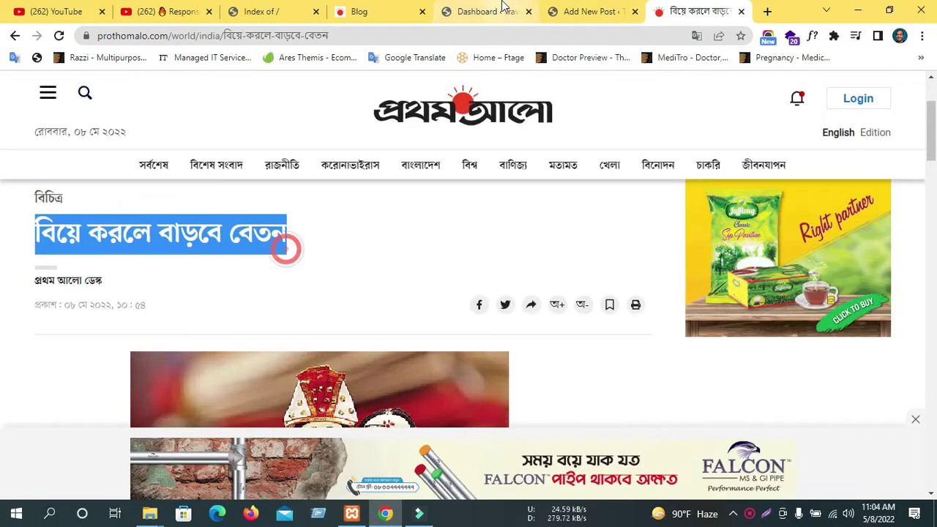
left_click(581, 14)
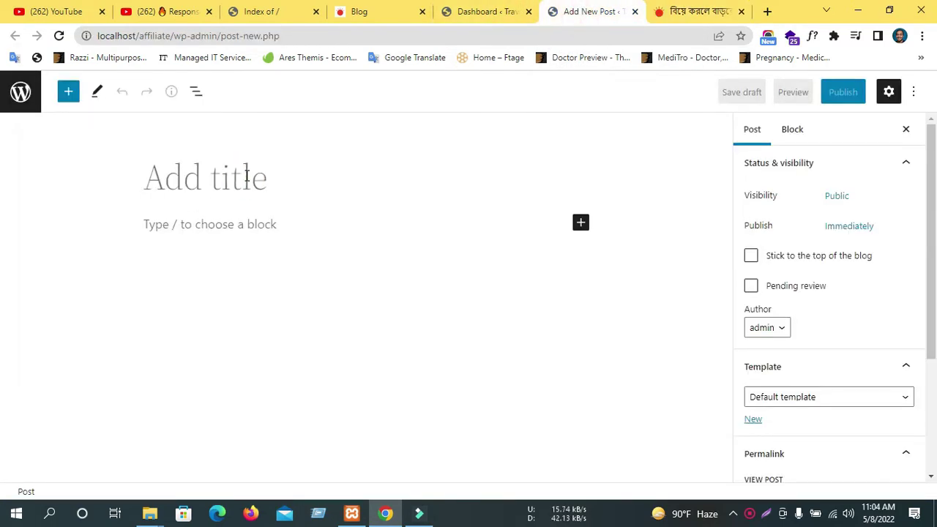
Paste 'বিয়ে করলে বাড়বে বেতন' as the post title.
key("ctrl+v")
left_click(293, 253)
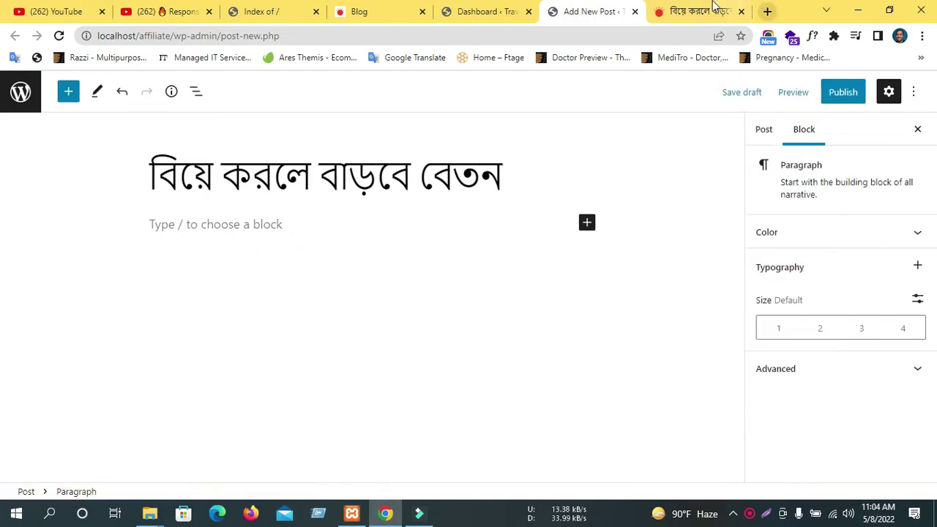
left_click(706, 12)
Open the article image on its own and save it to Downloads.
scroll(350, 341, "down", 4)
right_click(340, 229)
left_click(381, 239)
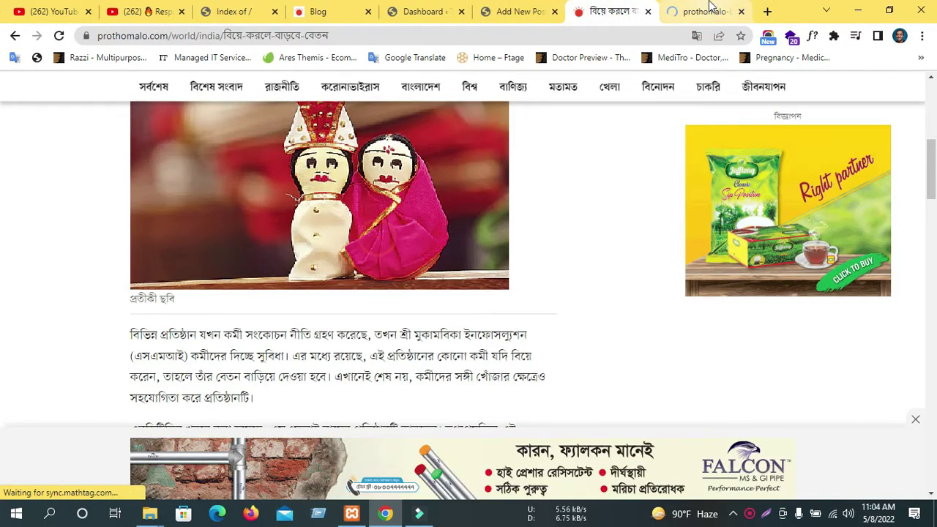
left_click(702, 12)
right_click(421, 193)
left_click(447, 222)
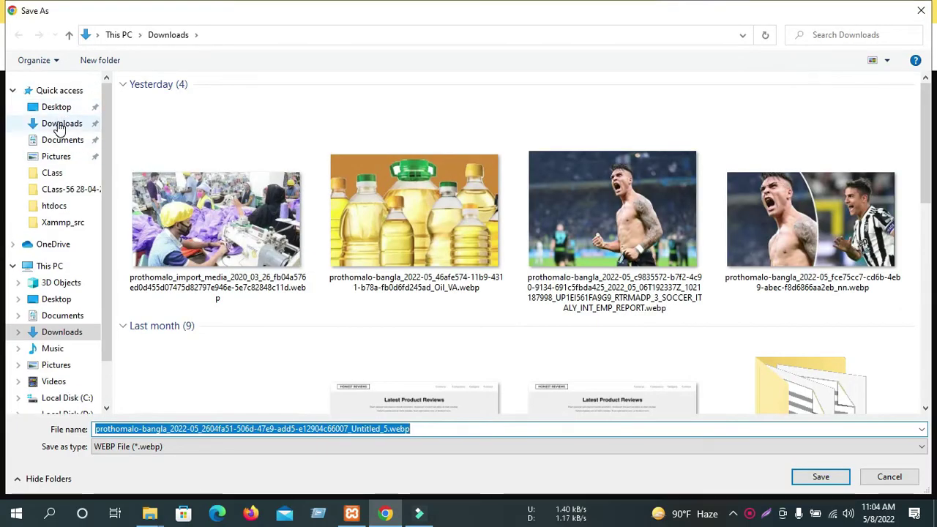
left_click(781, 428)
left_click(821, 477)
Copy two article paragraphs and paste them into the post body.
left_click(600, 11)
scroll(366, 311, "down", 5)
scroll(364, 311, "up", 2)
left_click_drag(362, 287, 132, 260)
scroll(125, 246, "up", 2)
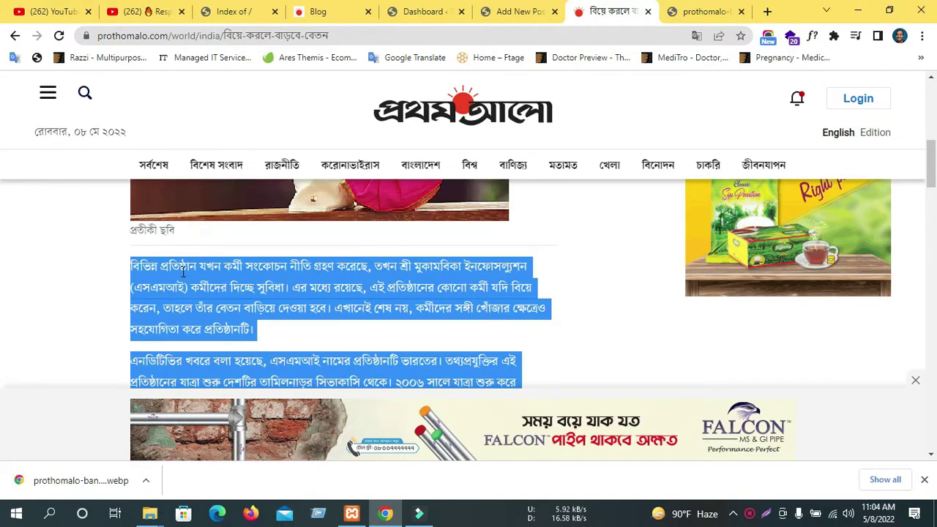
left_click(518, 11)
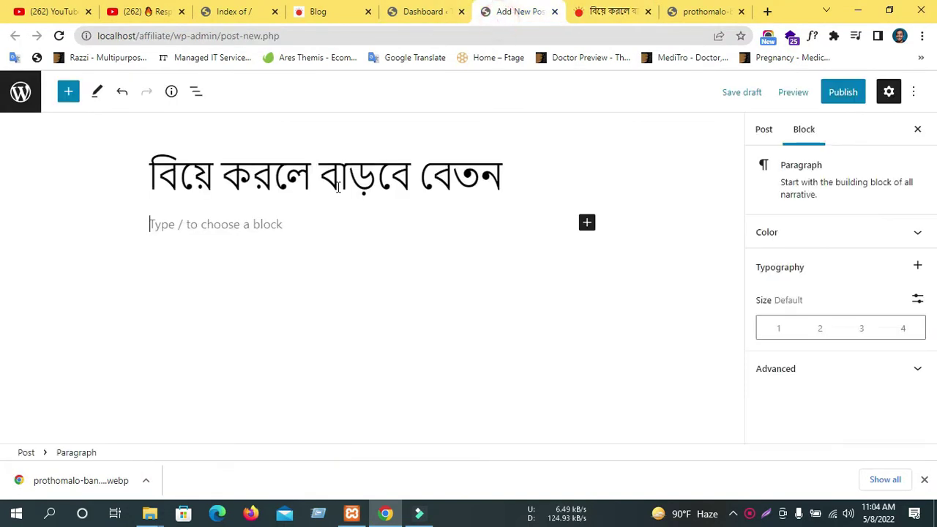
left_click(180, 225)
key("ctrl+v")
Set the pasted paragraph to Medium size and open its background colour options.
scroll(710, 342, "down", 2)
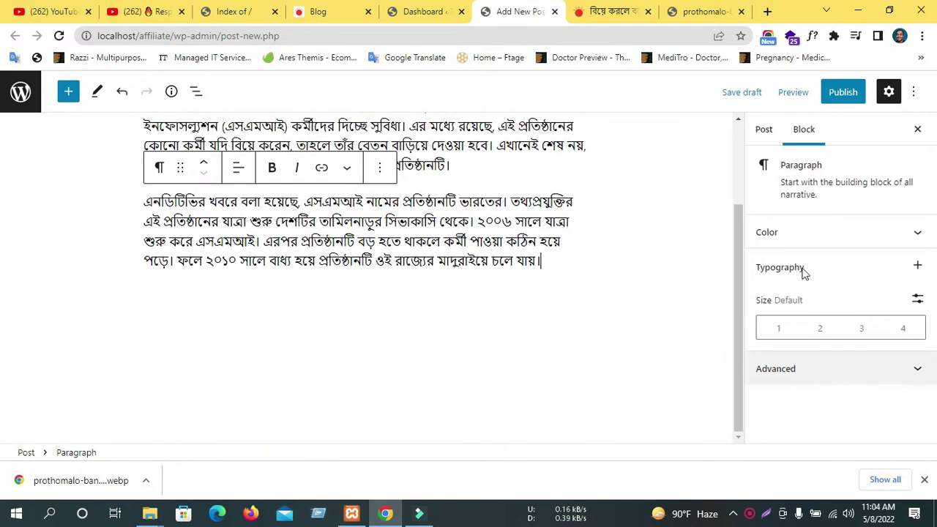
left_click(778, 328)
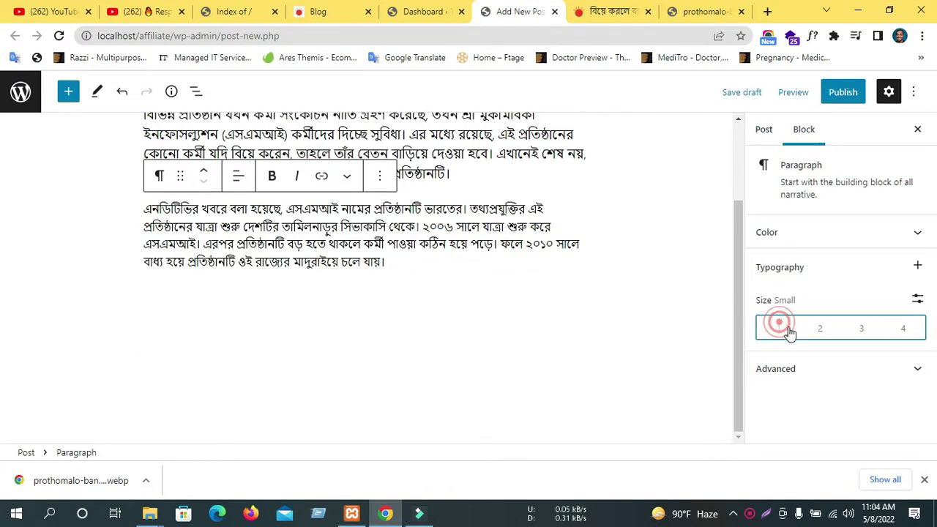
left_click(819, 331)
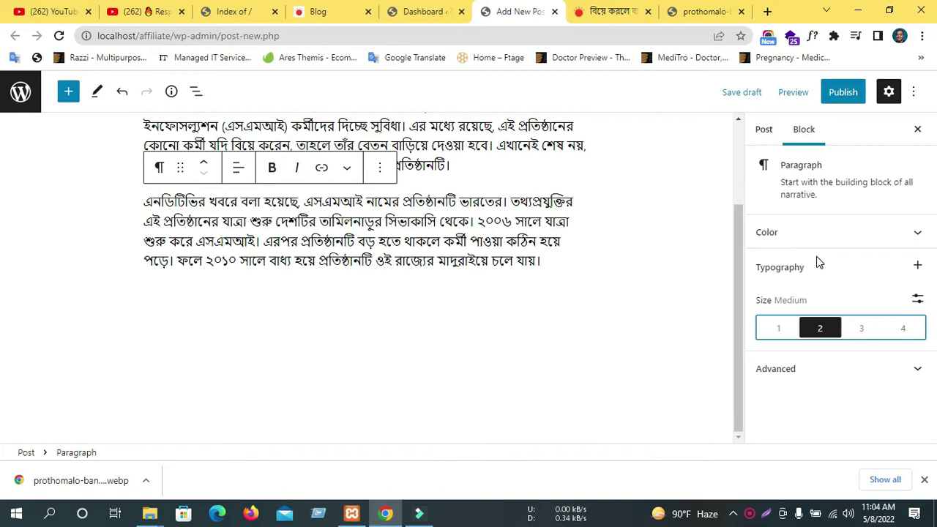
left_click(769, 231)
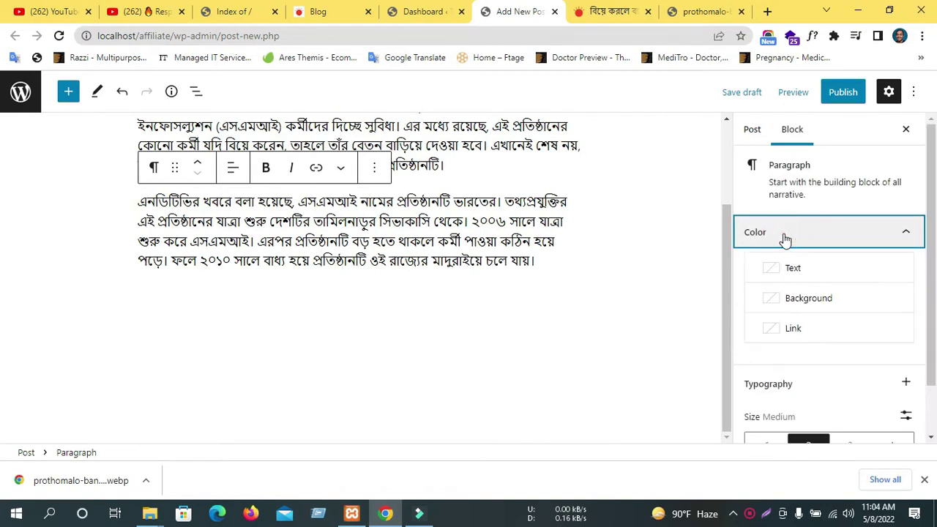
left_click(782, 298)
Switch to Post settings and start uploading a featured image from Downloads.
left_click(772, 252)
left_click(770, 232)
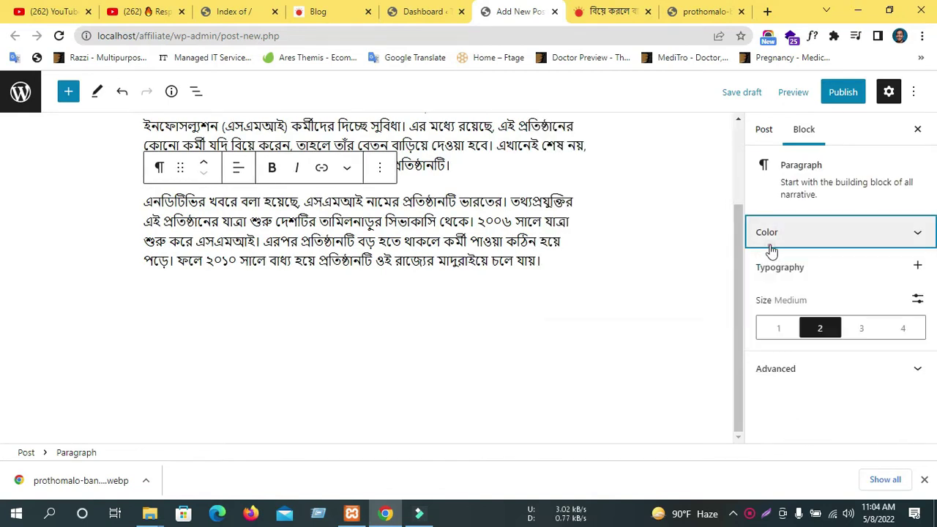
left_click(767, 129)
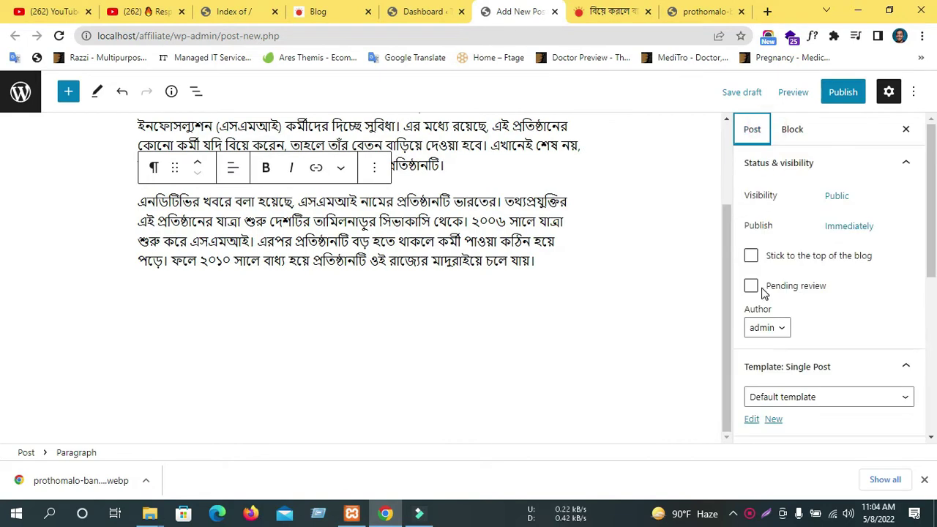
scroll(776, 290, "down", 4)
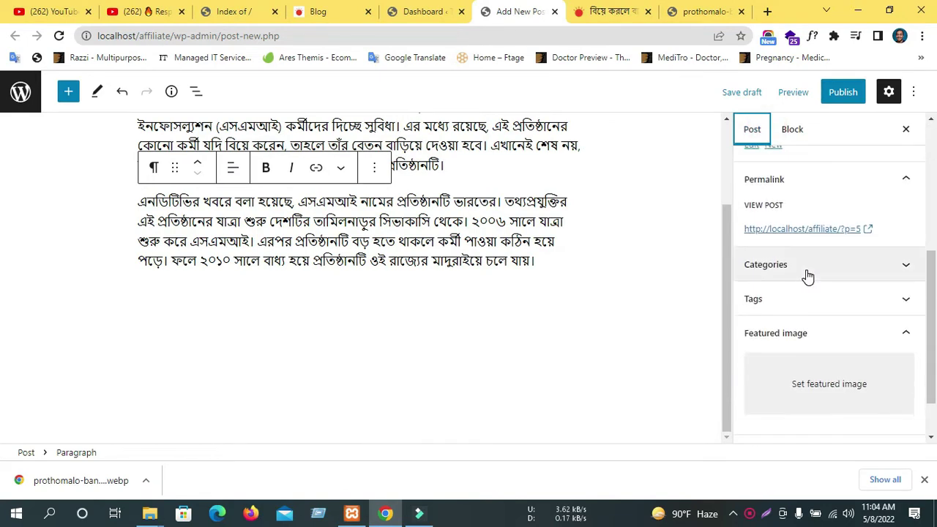
left_click(869, 386)
left_click(468, 295)
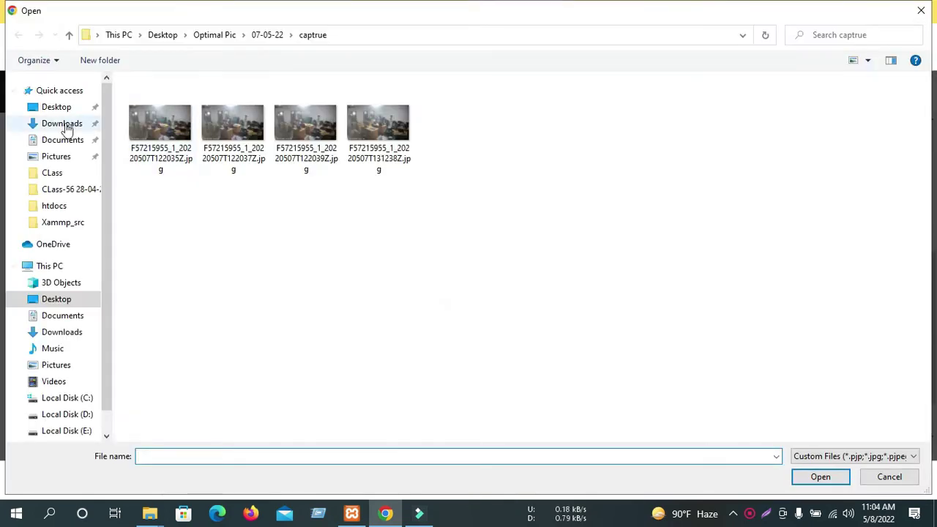
left_click(63, 124)
Upload the saved dolls image and set it as the featured image.
scroll(440, 278, "down", 3)
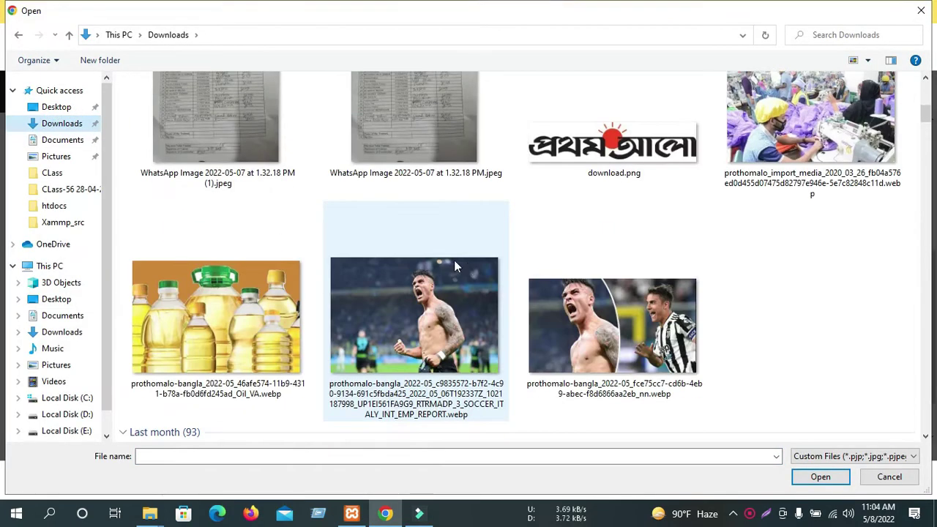
scroll(512, 276, "up", 3)
left_click(218, 254)
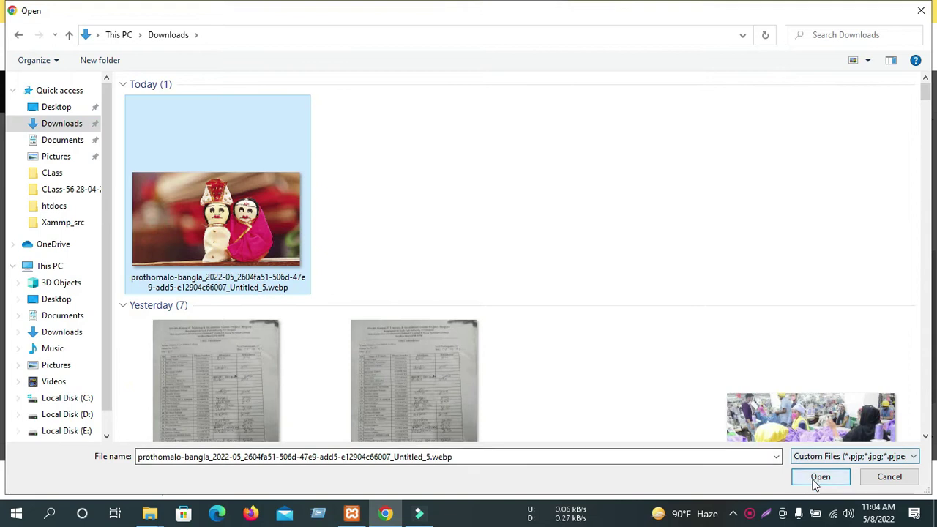
left_click(818, 476)
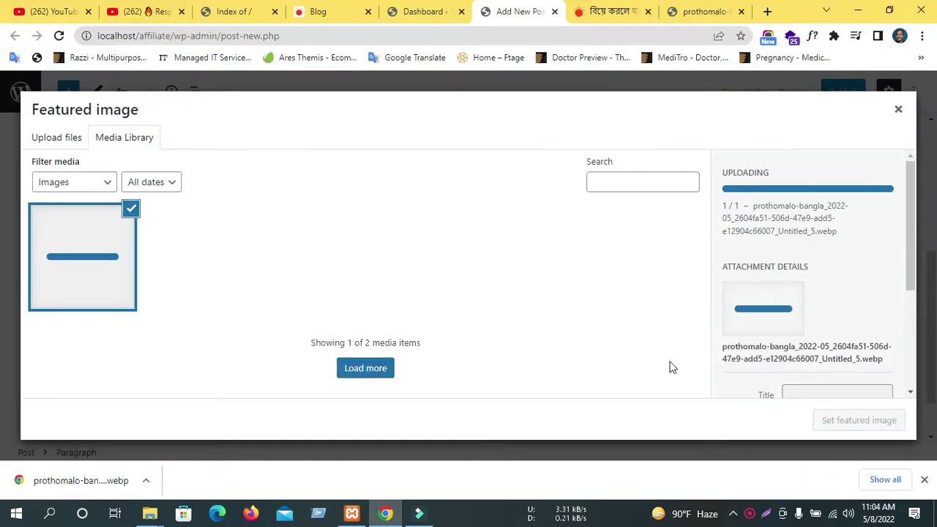
left_click(858, 424)
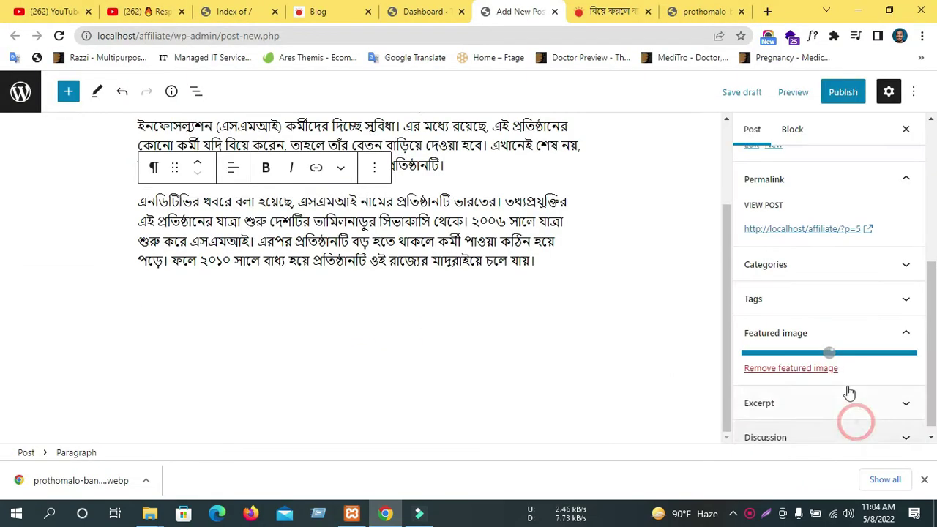
Publish the post and open the published post in a new tab.
left_click(842, 92)
left_click(793, 93)
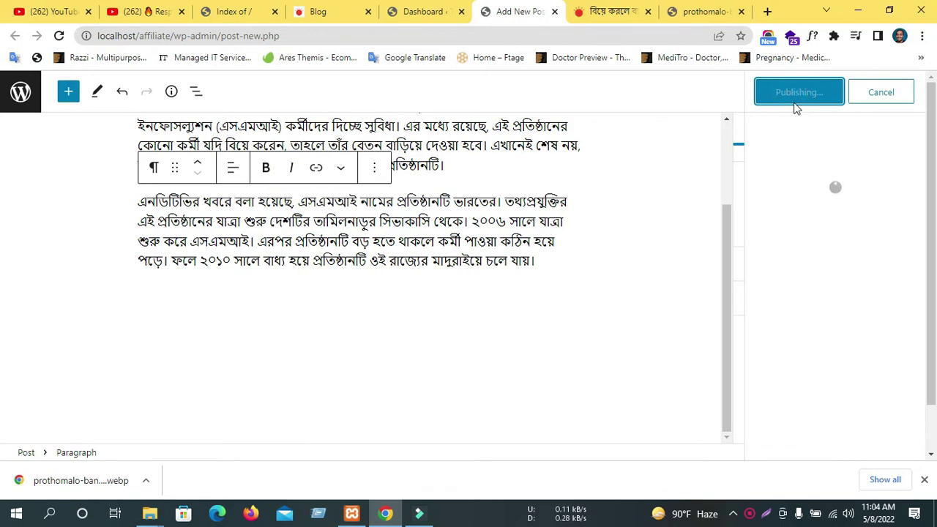
middle_click(137, 416)
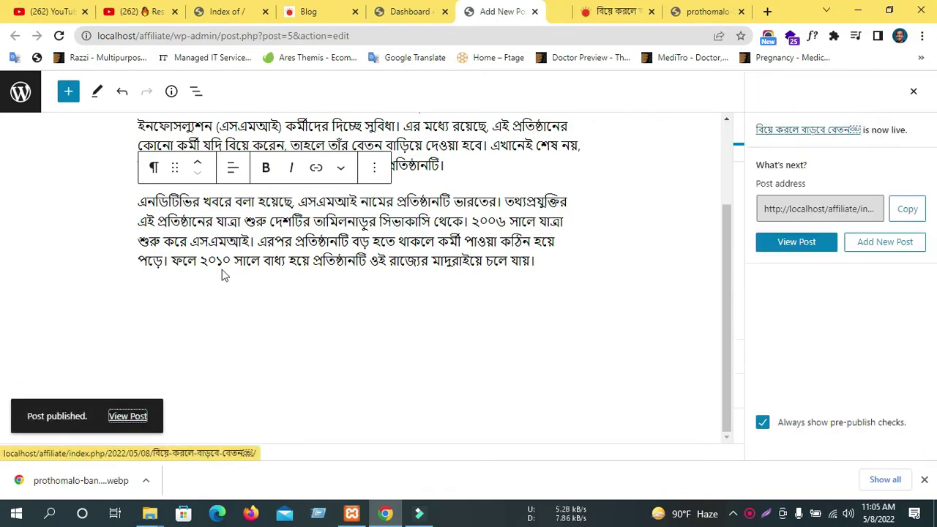
View the published post, see its Bengali-slug address returns 404, and return to the Dashboard.
left_click(533, 9)
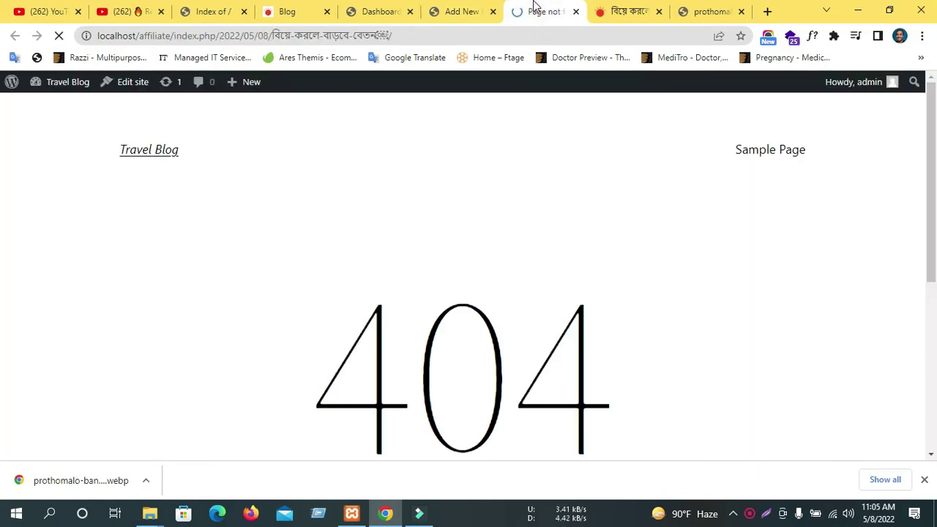
scroll(373, 385, "down", 5)
left_click_drag(275, 35, 397, 37)
left_click(457, 12)
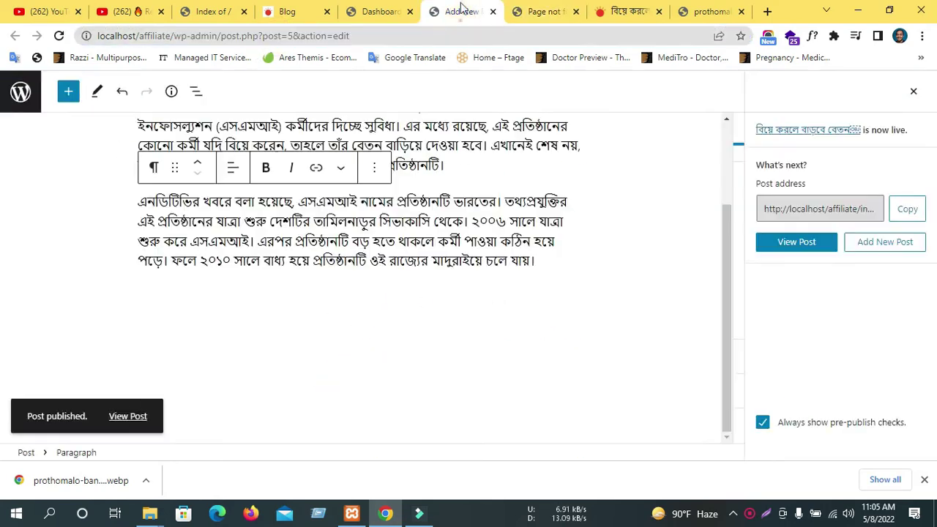
left_click(377, 11)
left_click(460, 11)
scroll(186, 142, "up", 3)
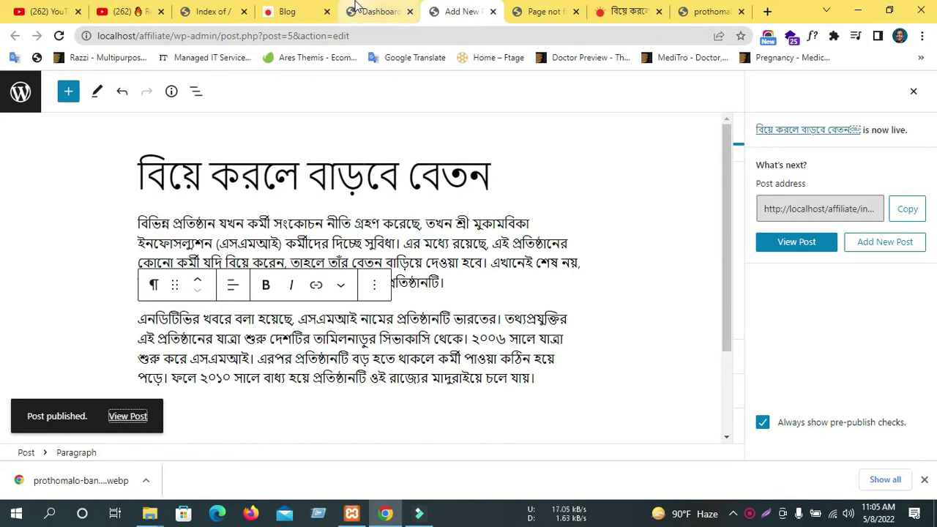
left_click(377, 11)
scroll(30, 359, "down", 4)
Set the permalink structure to Post name and save the change.
mouse_move(41, 393)
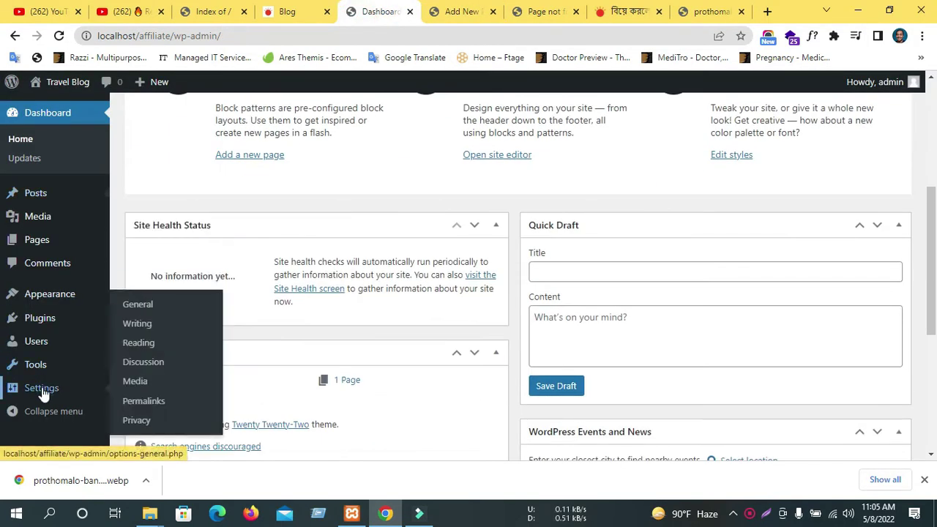
left_click(143, 401)
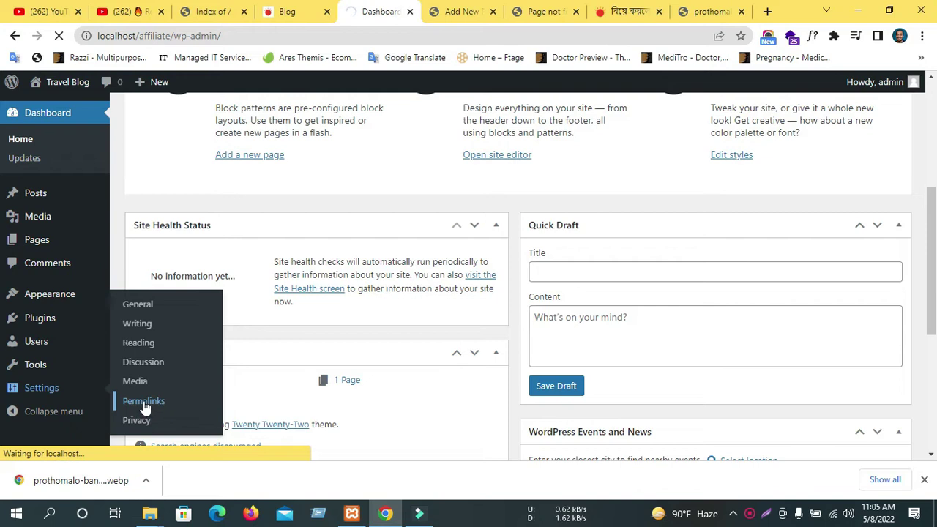
scroll(153, 310, "down", 4)
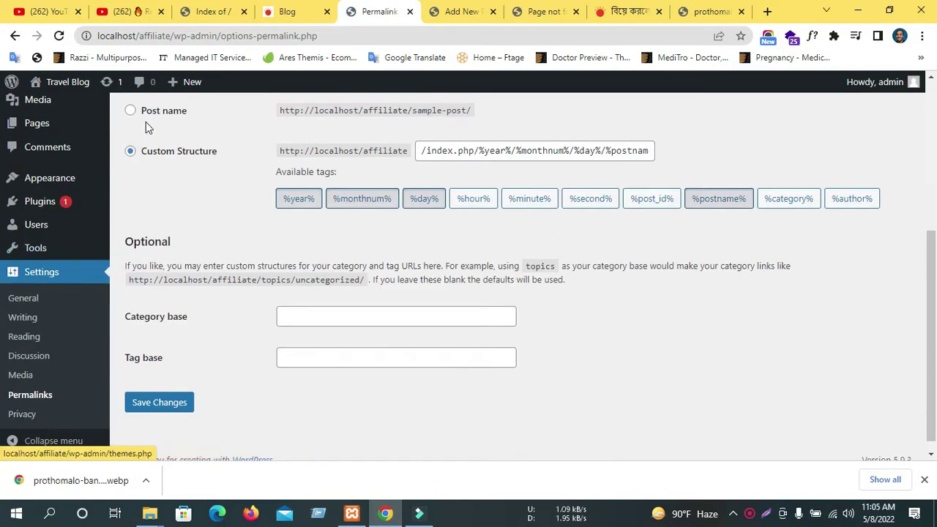
left_click(130, 111)
left_click(171, 399)
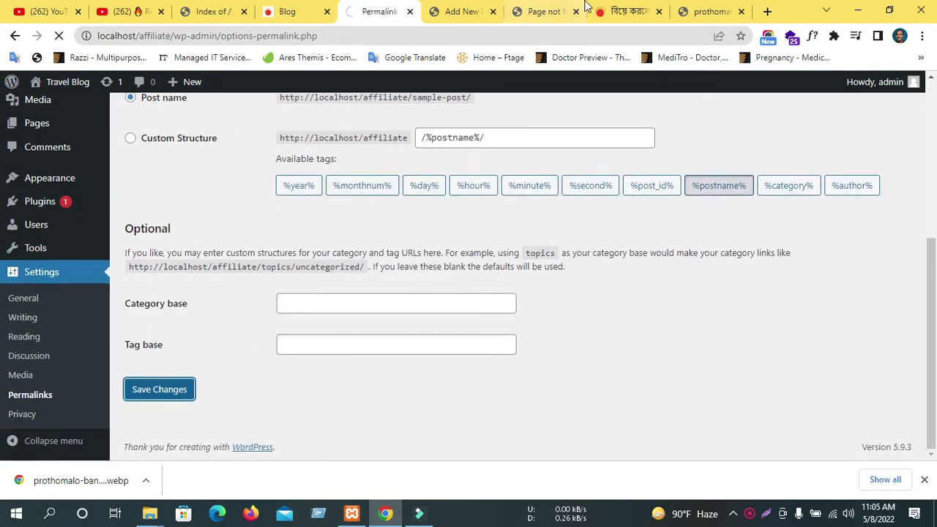
Close the old 404 tab and reopen the live post, which still fails.
left_click(529, 14)
left_click(575, 12)
left_click(461, 11)
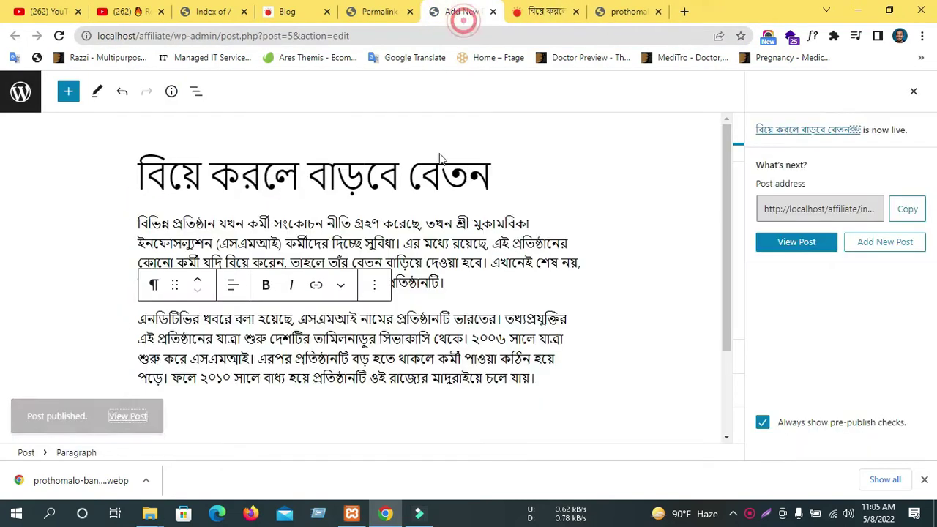
middle_click(803, 254)
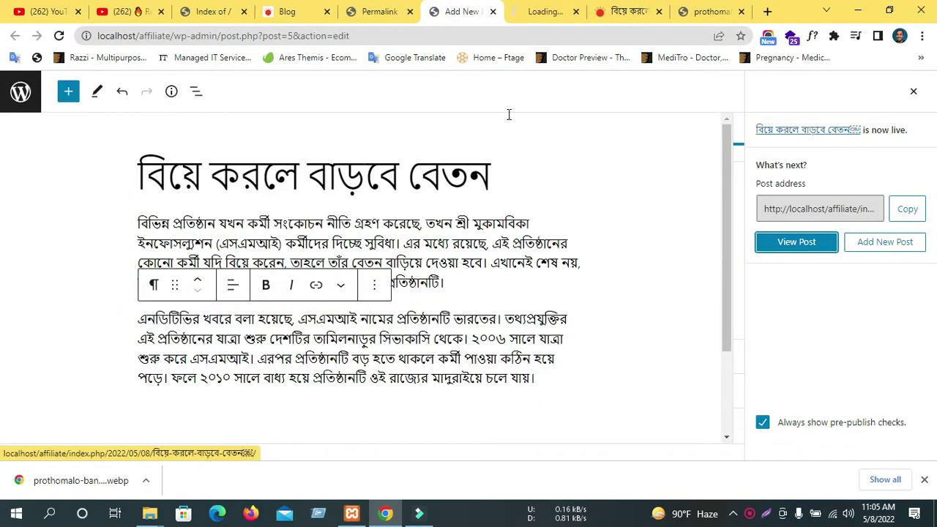
left_click(554, 8)
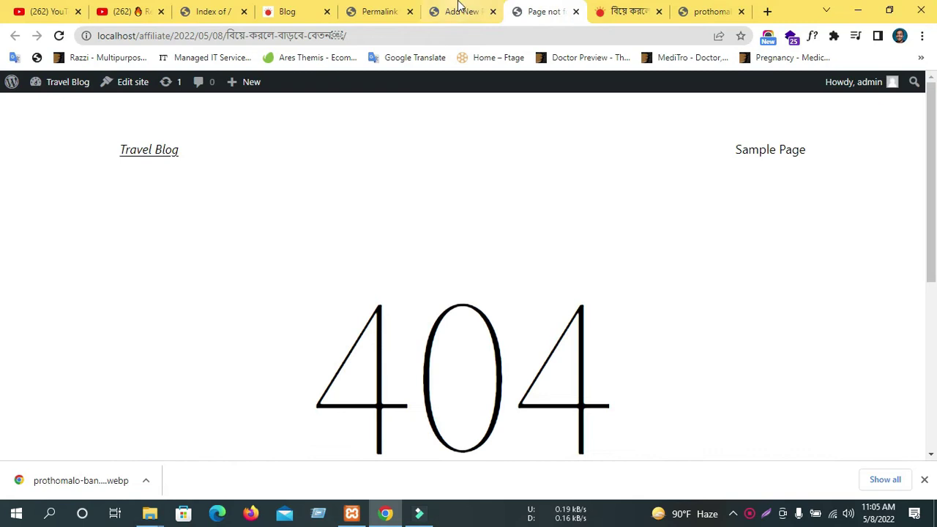
key("ctrl+w")
Open the live post once more, reload the post editor, and close the 404 tab.
left_click(409, 8)
scroll(294, 405, "down", 5)
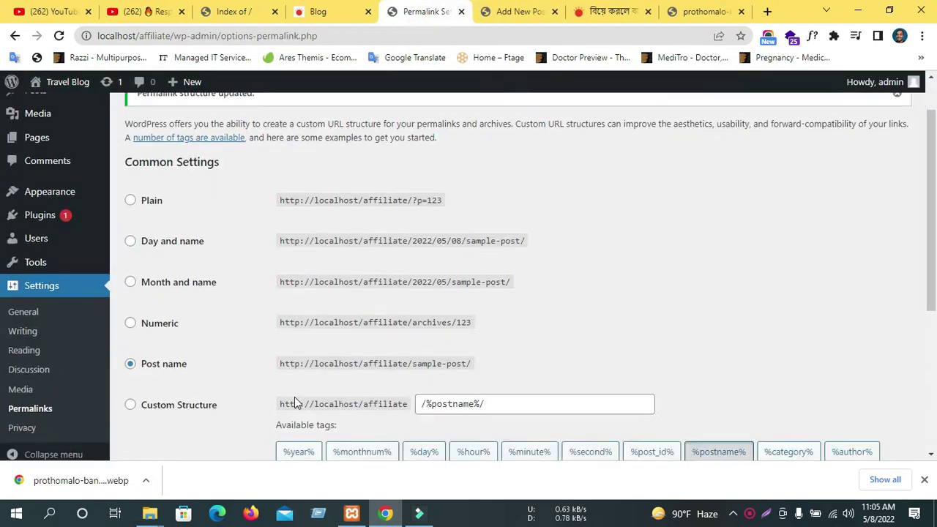
left_click(546, 10)
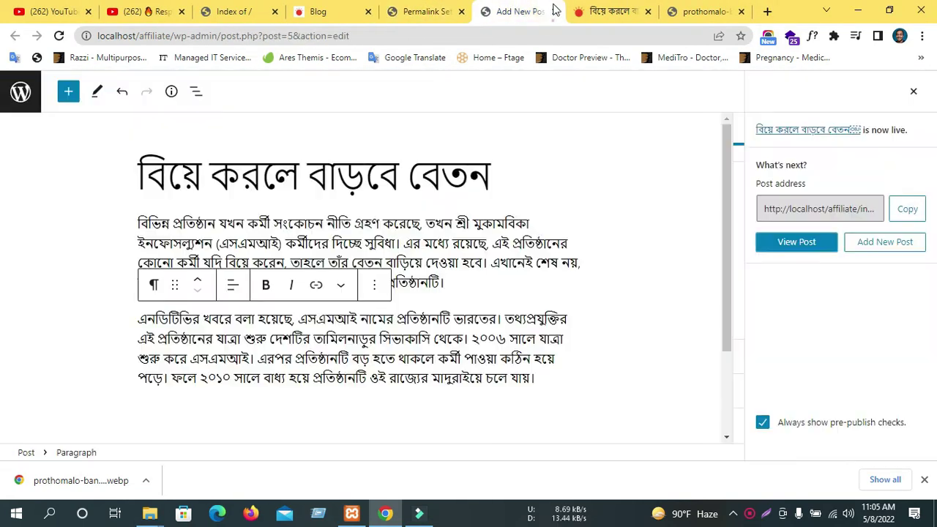
middle_click(797, 243)
left_click(551, 10)
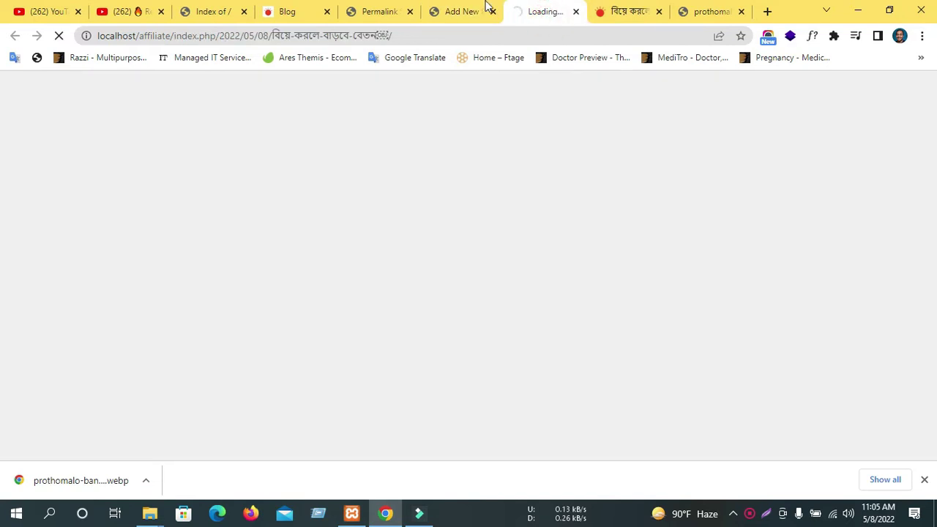
left_click(464, 14)
left_click(61, 37)
left_click(523, 14)
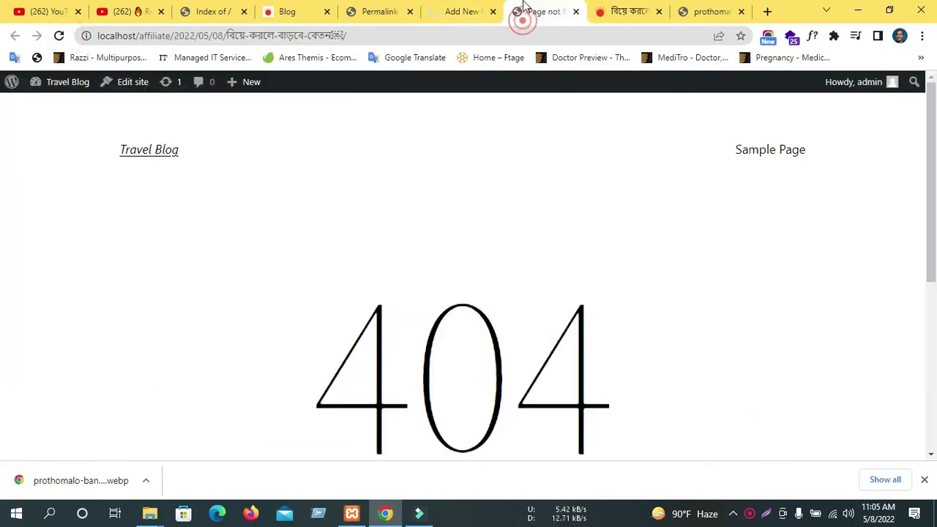
middle_click(523, 12)
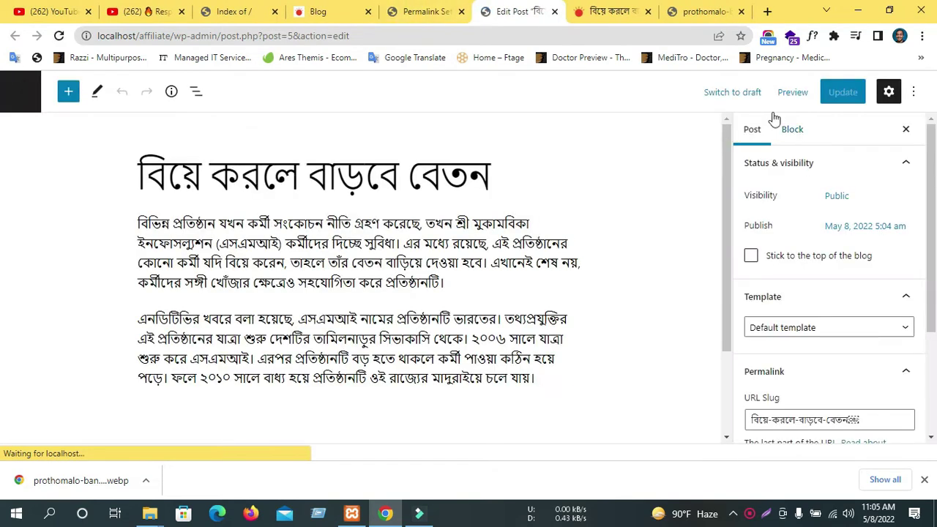
Compare the post editor against the site's blog page and permalink settings.
scroll(822, 336, "down", 5)
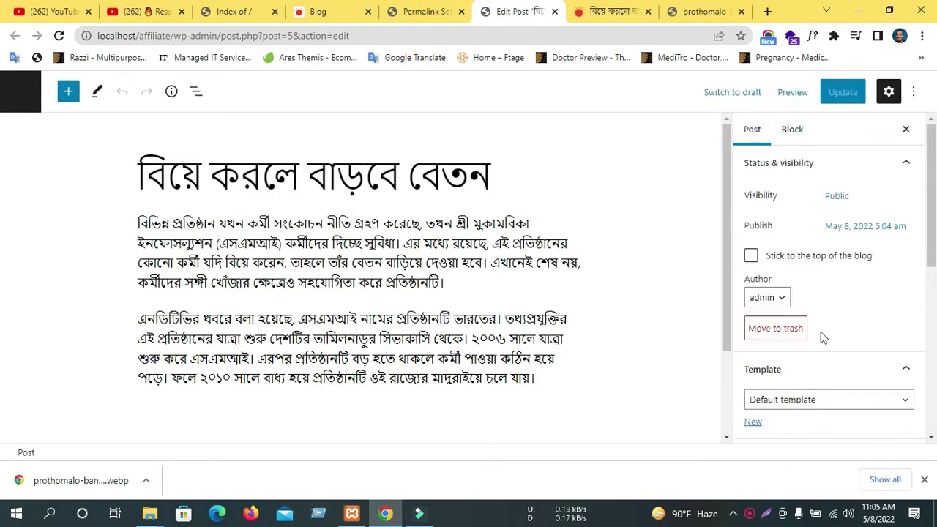
scroll(809, 311, "down", 3)
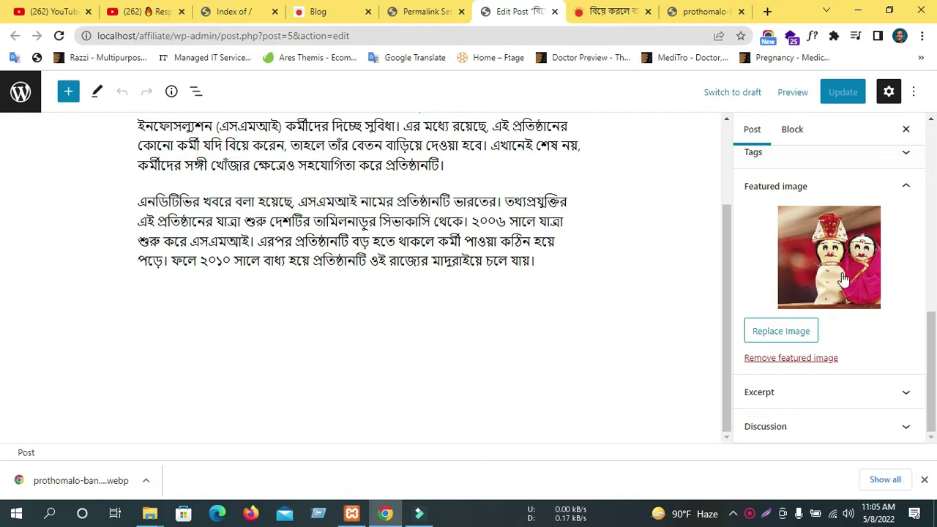
scroll(882, 273, "up", 3)
left_click(318, 11)
scroll(351, 209, "down", 3)
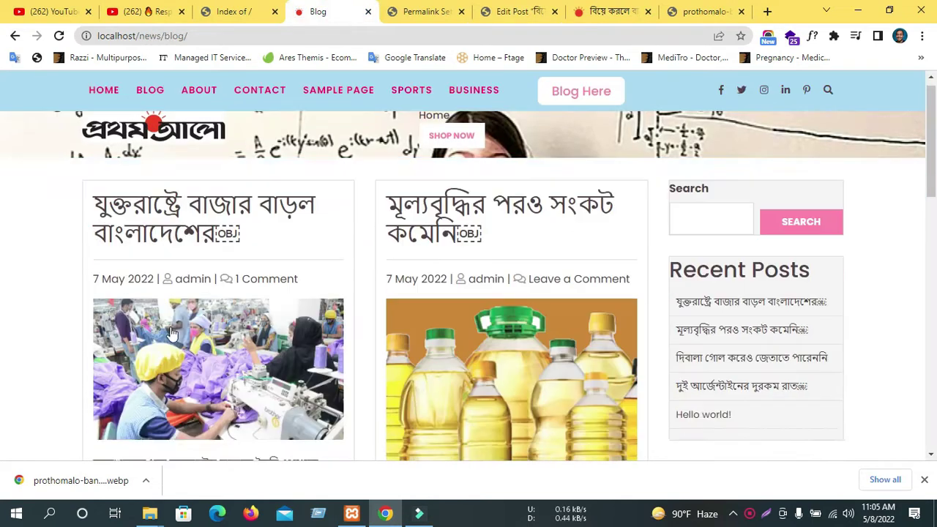
left_click(498, 12)
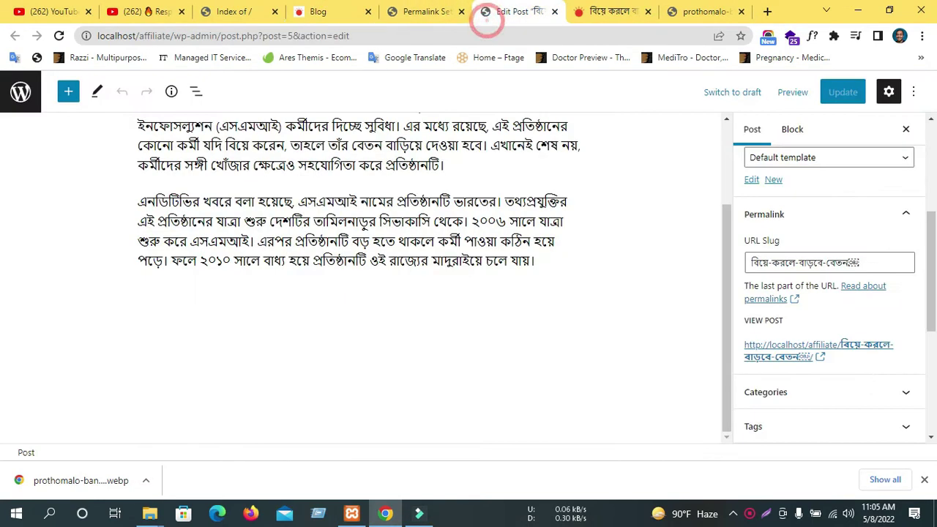
scroll(823, 377, "down", 3)
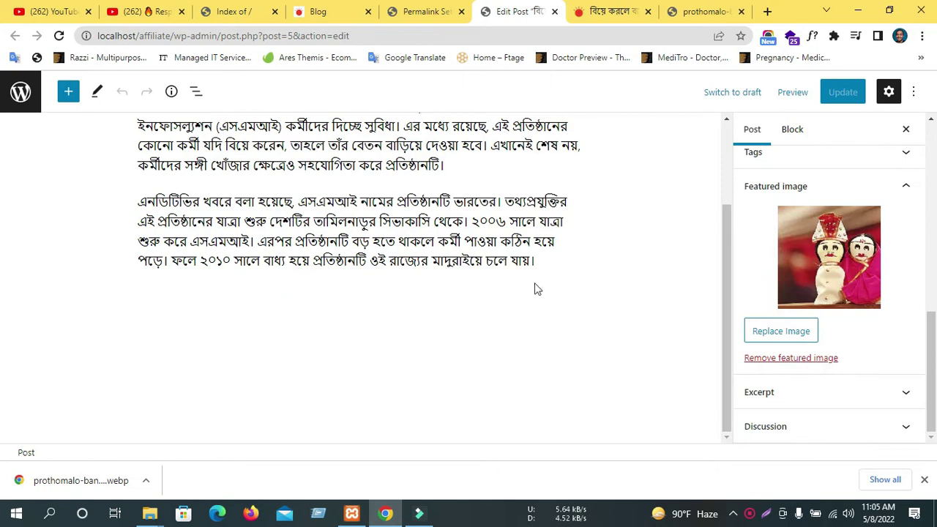
scroll(491, 293, "up", 3)
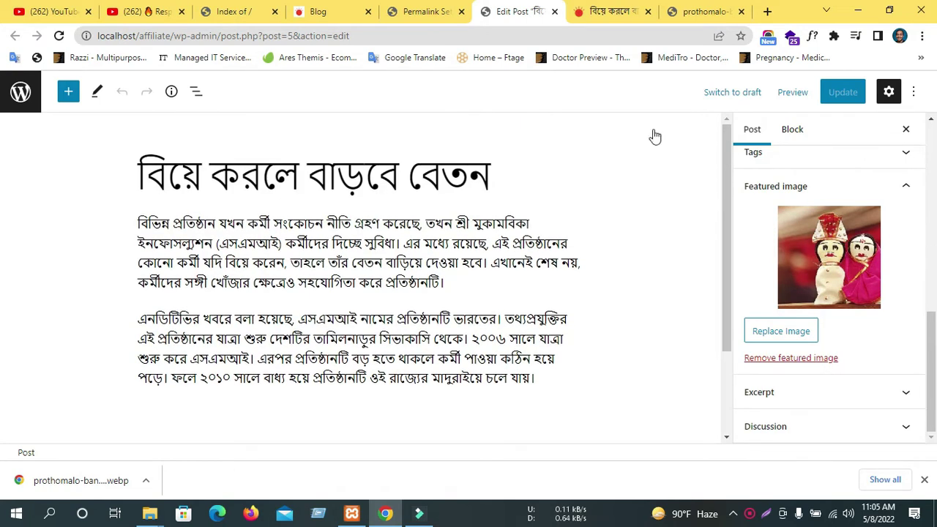
left_click(322, 11)
scroll(278, 234, "up", 5)
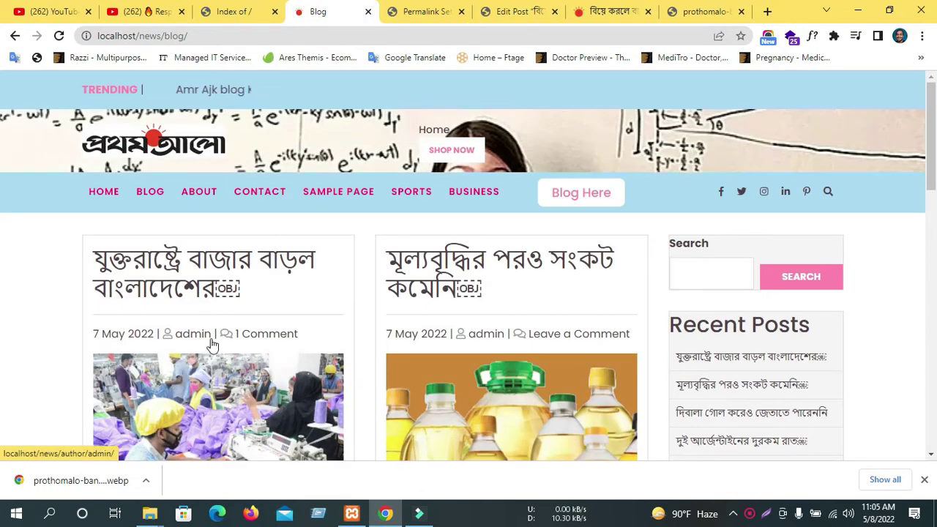
left_click(421, 14)
left_click(483, 8)
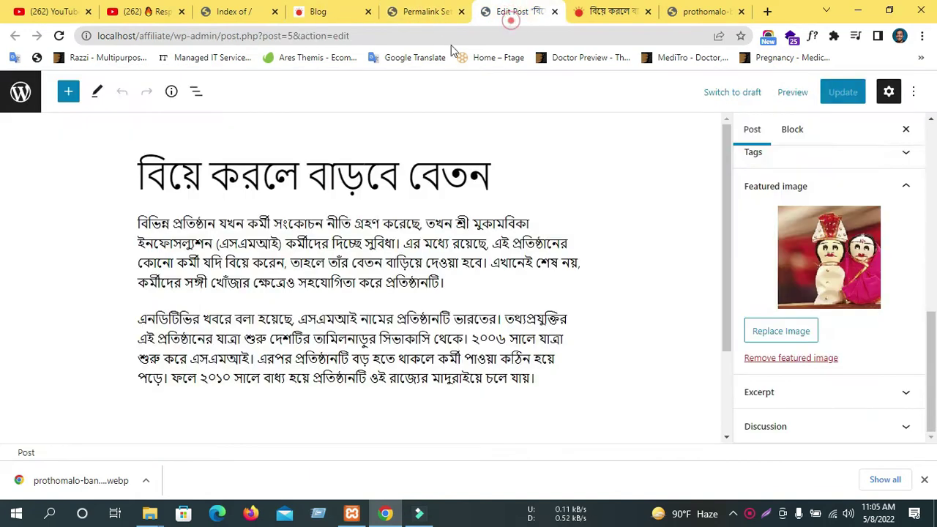
Open the post template list in the sidebar and keep the default template.
scroll(787, 350, "up", 5)
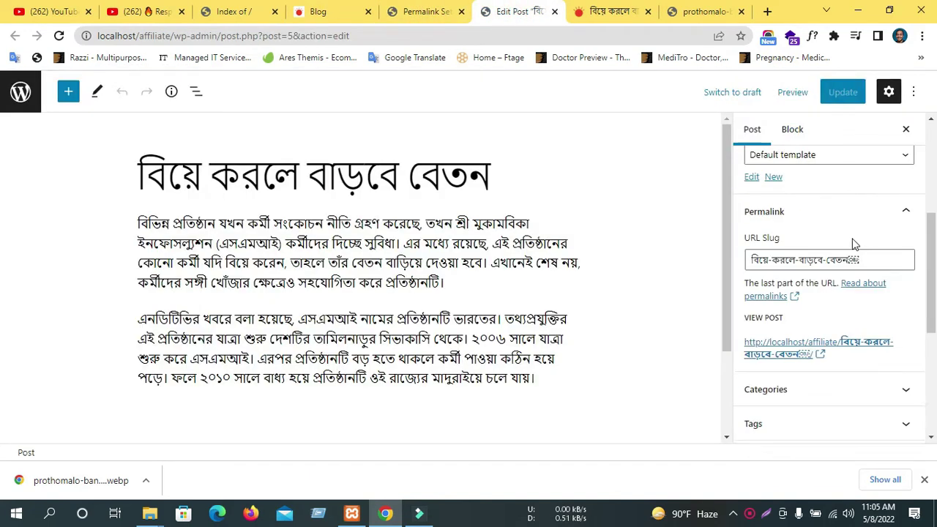
scroll(790, 254, "down", 3)
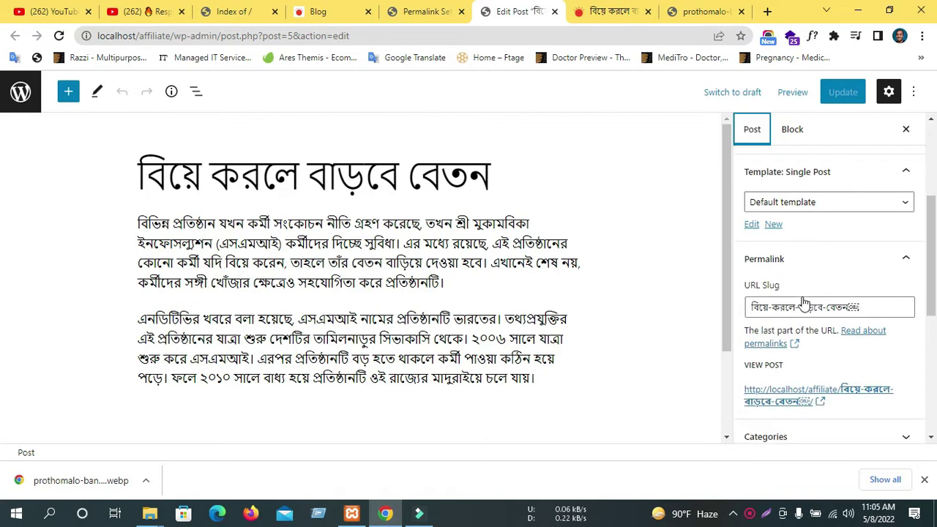
left_click(812, 194)
left_click(814, 199)
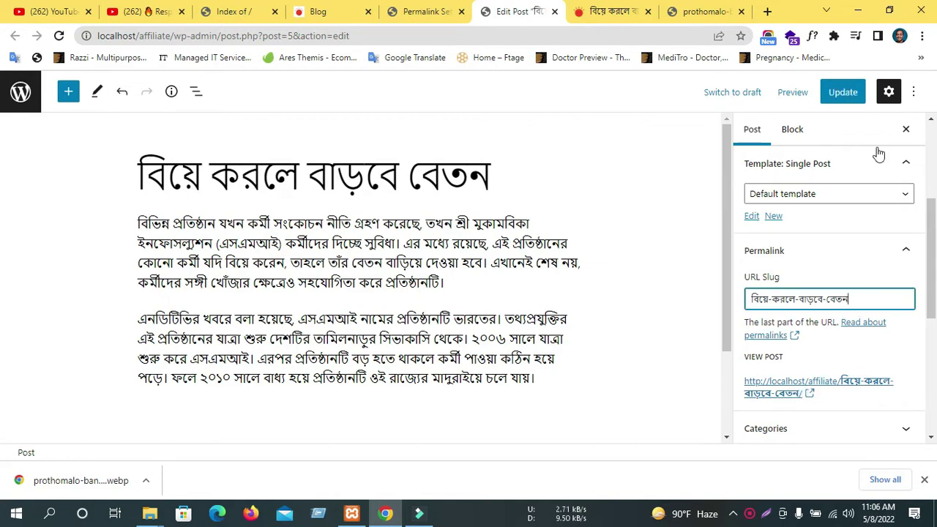
Update the post, then open the live post, which now loads instead of a 404.
left_click(849, 93)
scroll(853, 329, "down", 1)
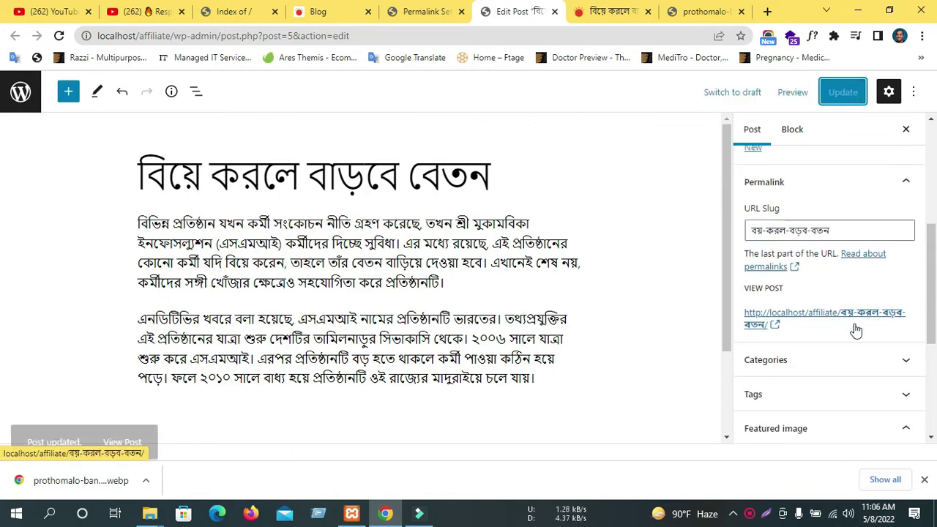
scroll(825, 324, "down", 1)
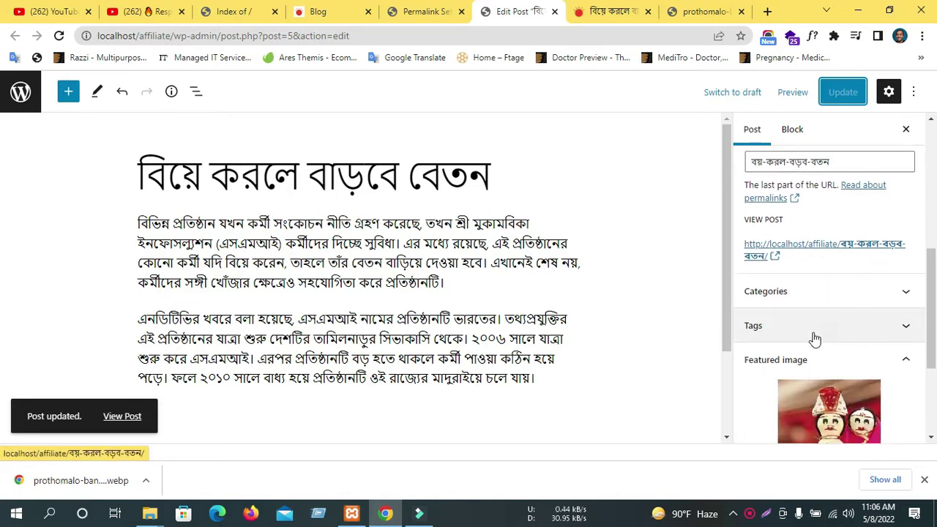
left_click(789, 295)
left_click(806, 293)
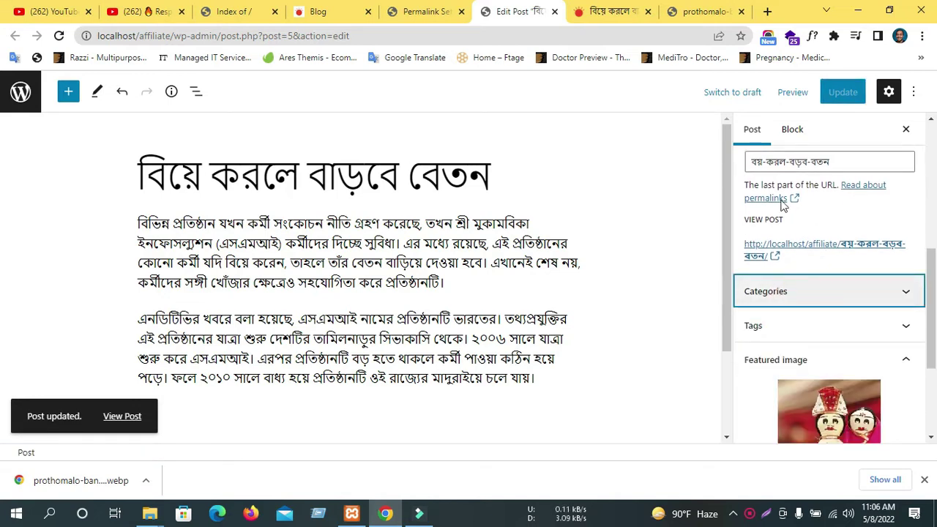
left_click(125, 414)
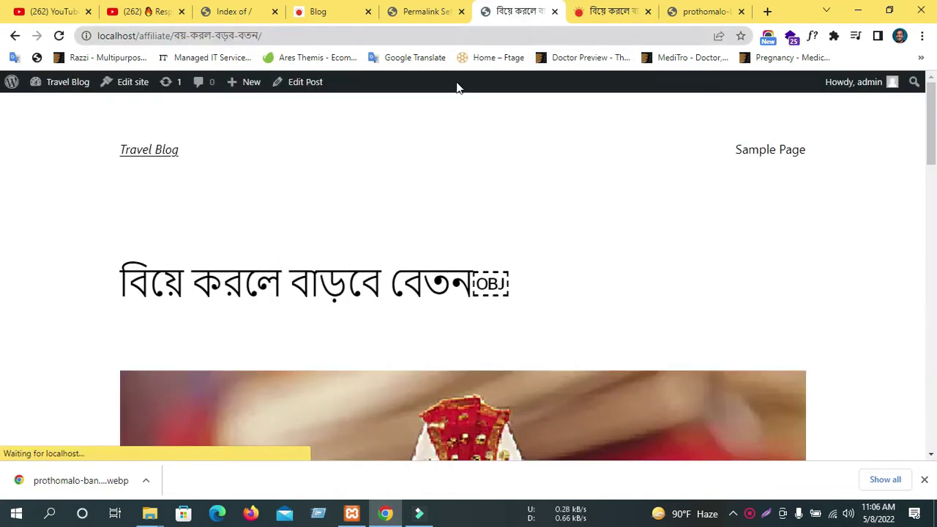
Open the Travel Blog home page from Permalink Settings in a new tab and view it.
scroll(402, 253, "down", 5)
scroll(477, 217, "up", 5)
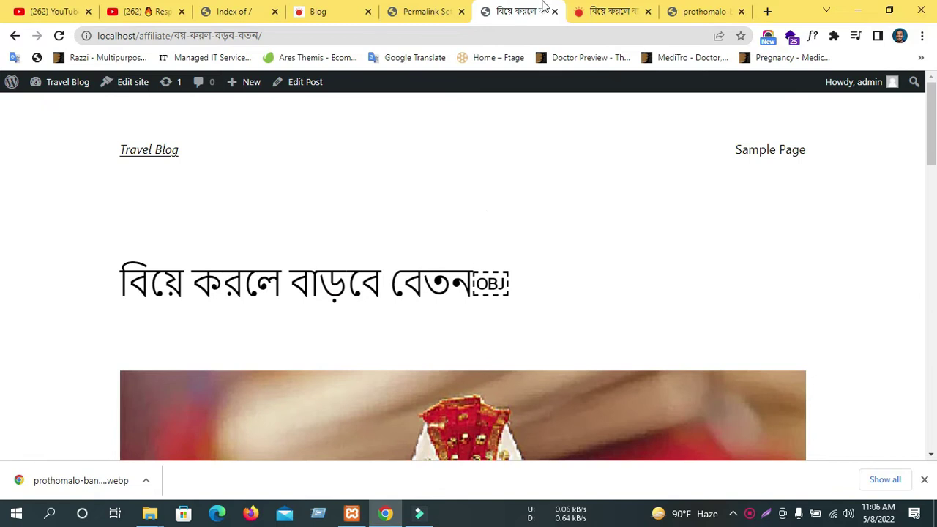
left_click(428, 11)
scroll(44, 131, "up", 2)
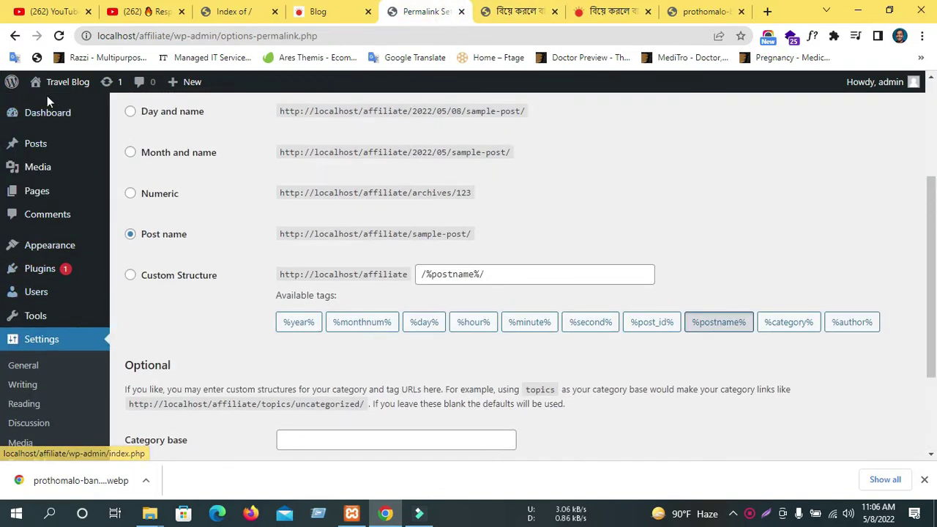
middle_click(53, 101)
left_click(462, 12)
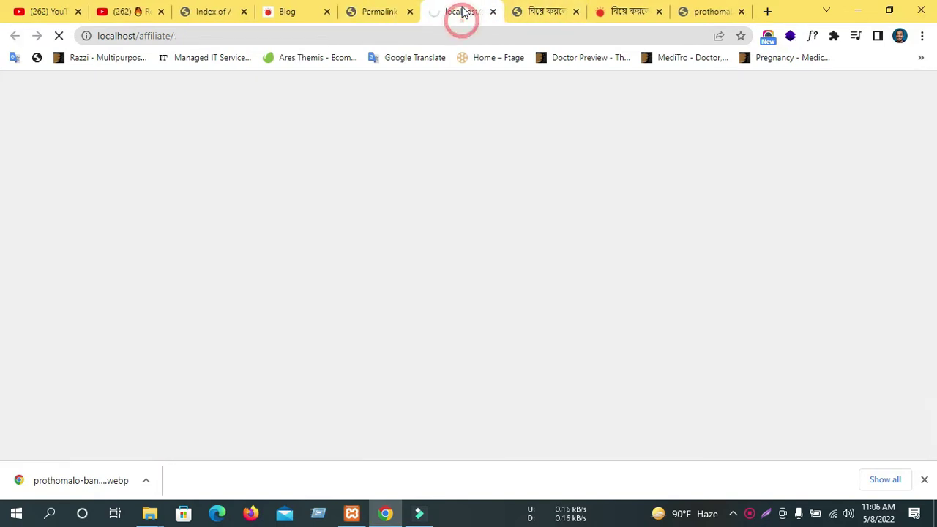
scroll(511, 339, "down", 10)
scroll(514, 324, "up", 3)
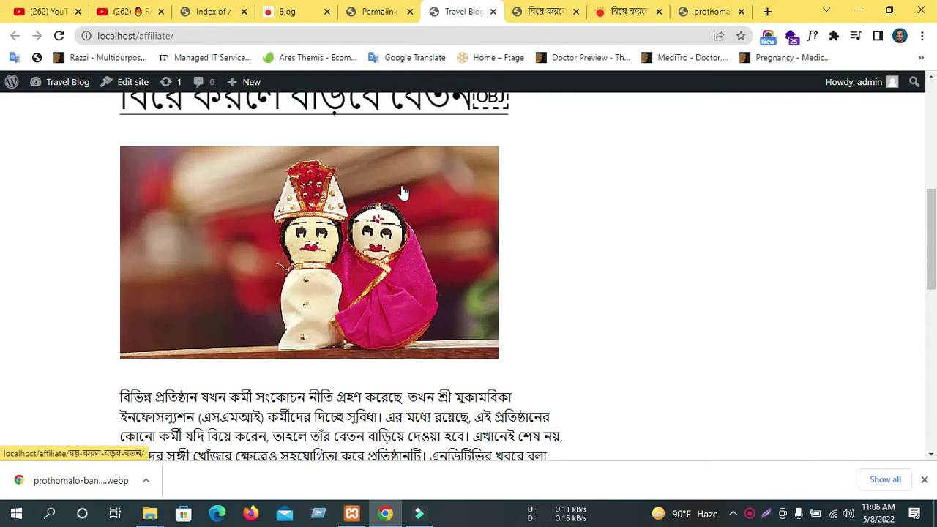
scroll(402, 193, "up", 2)
Return the published post's tab to its editor page.
left_click(583, 8)
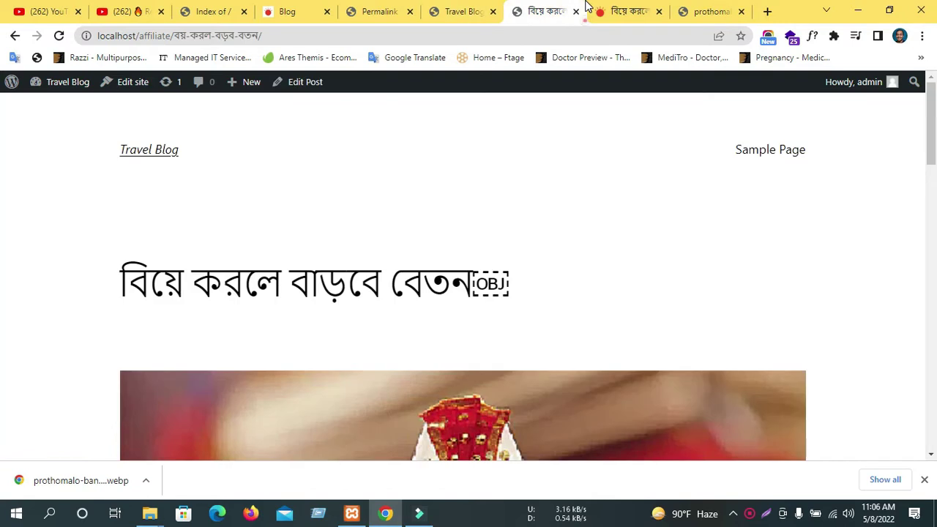
left_click(469, 11)
left_click(378, 8)
left_click(459, 11)
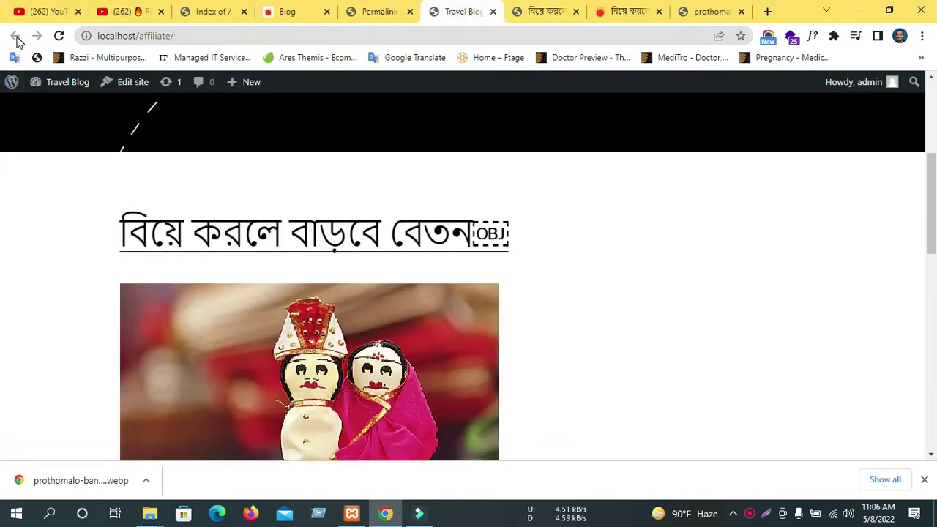
left_click(527, 12)
left_click(14, 36)
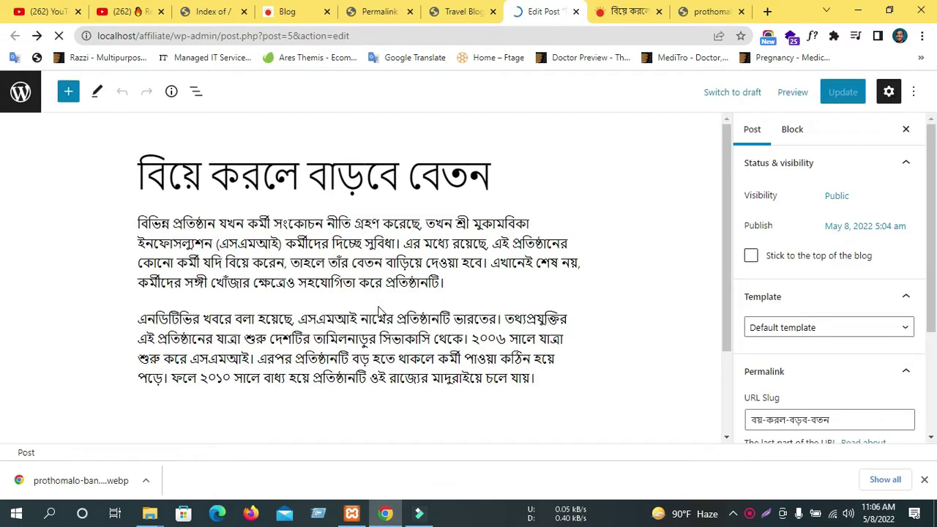
left_click(333, 210)
left_click(258, 232)
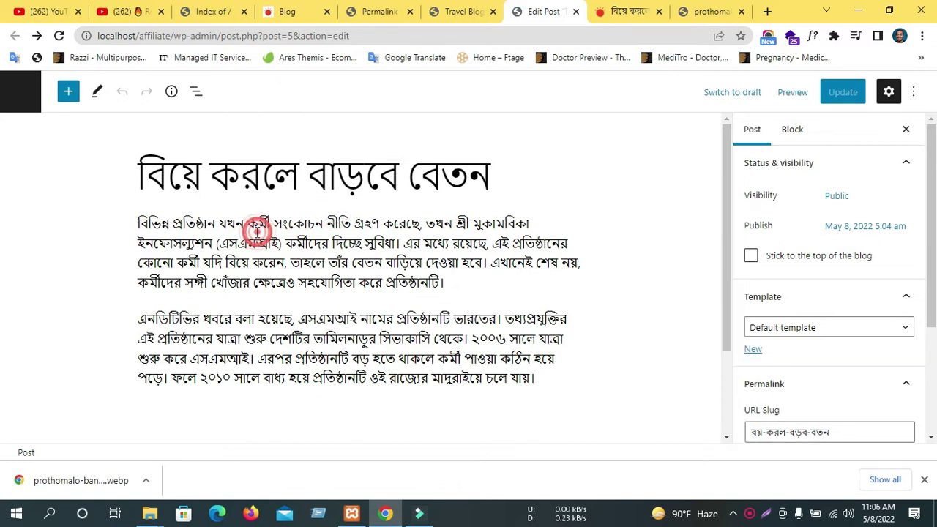
left_click(296, 295)
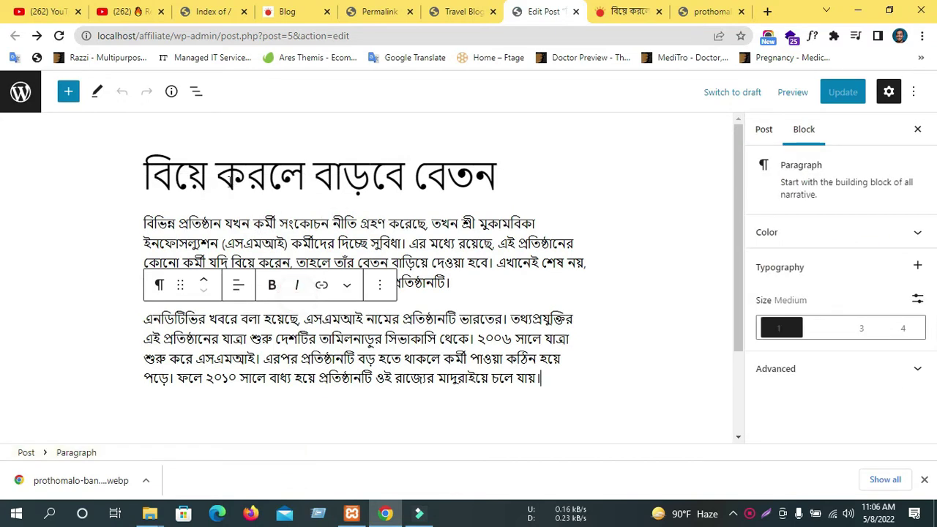
left_click(241, 175)
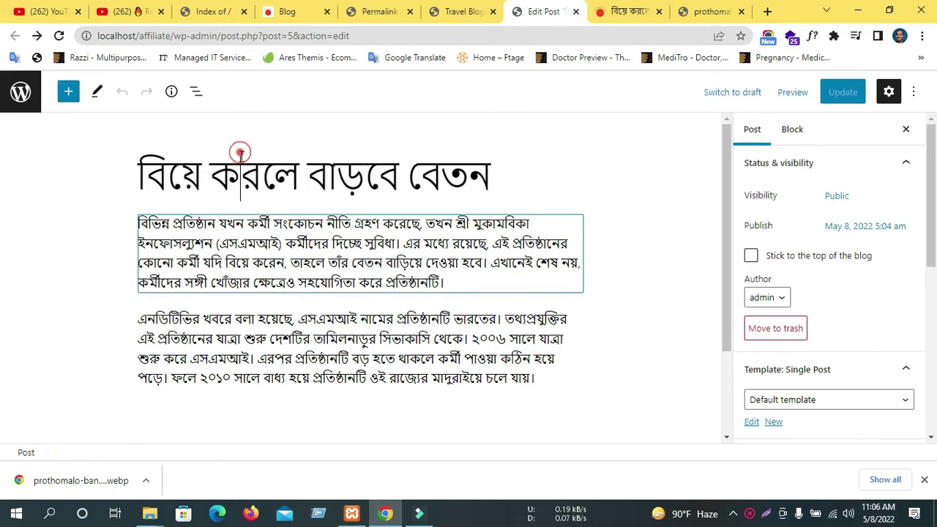
triple_click(220, 178)
scroll(827, 293, "down", 5)
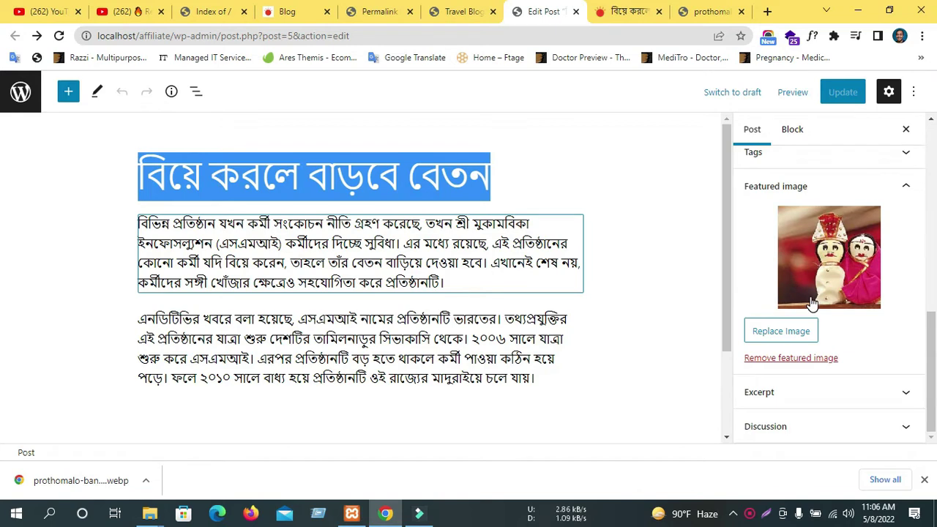
key("ctrl+Tab")
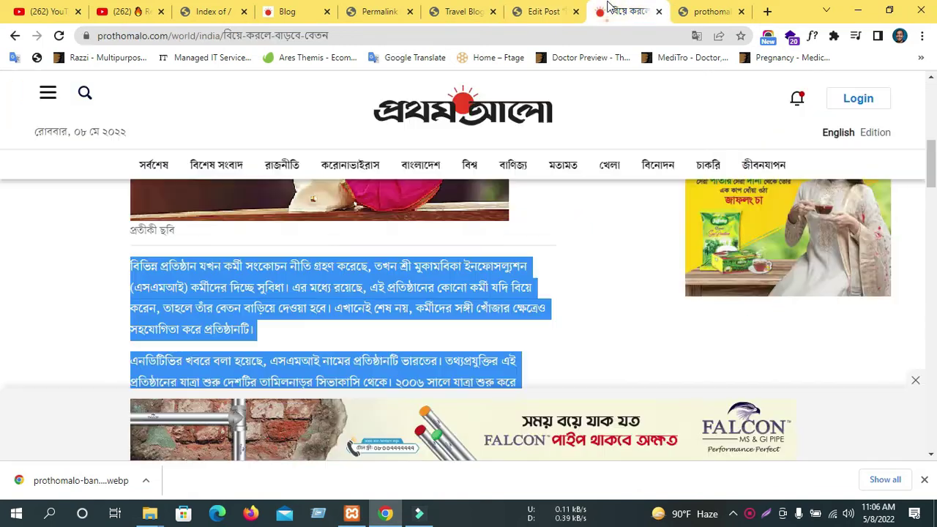
scroll(331, 249, "up", 2)
left_click(731, 12)
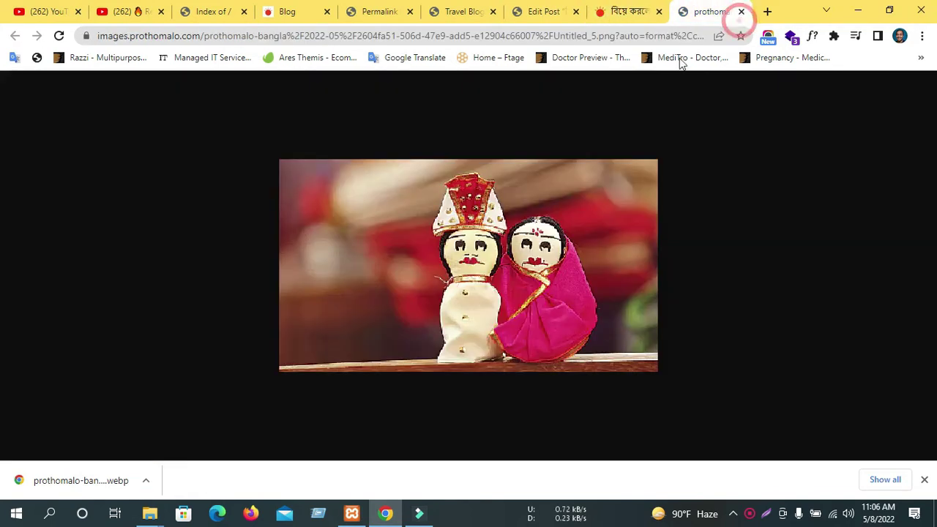
left_click(543, 9)
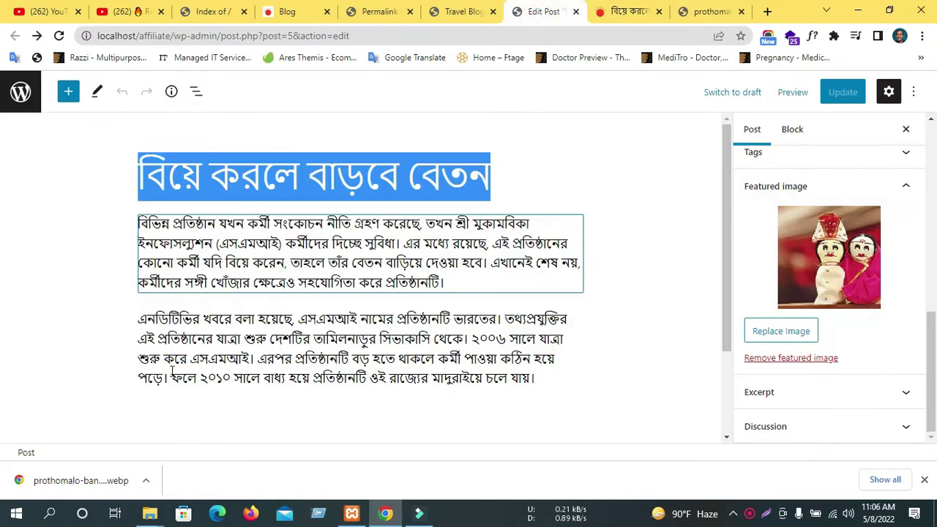
scroll(563, 278, "down", 2)
scroll(565, 276, "up", 2)
Apply the size 2 text preset to the paragraph beginning এনডিটিভির খবরে বলা হয়েছে.
scroll(611, 309, "down", 2)
scroll(554, 358, "up", 2)
left_click(452, 292)
scroll(512, 292, "down", 2)
left_click(537, 234)
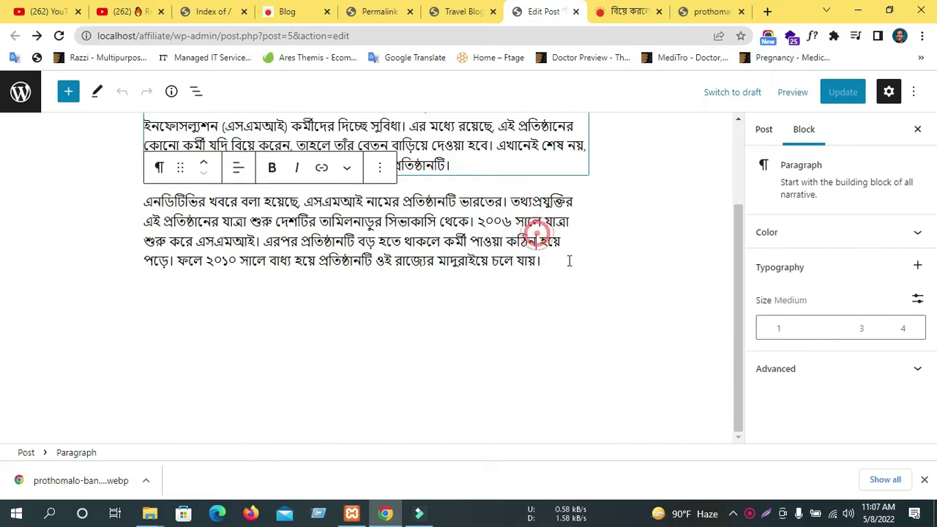
left_click(569, 260)
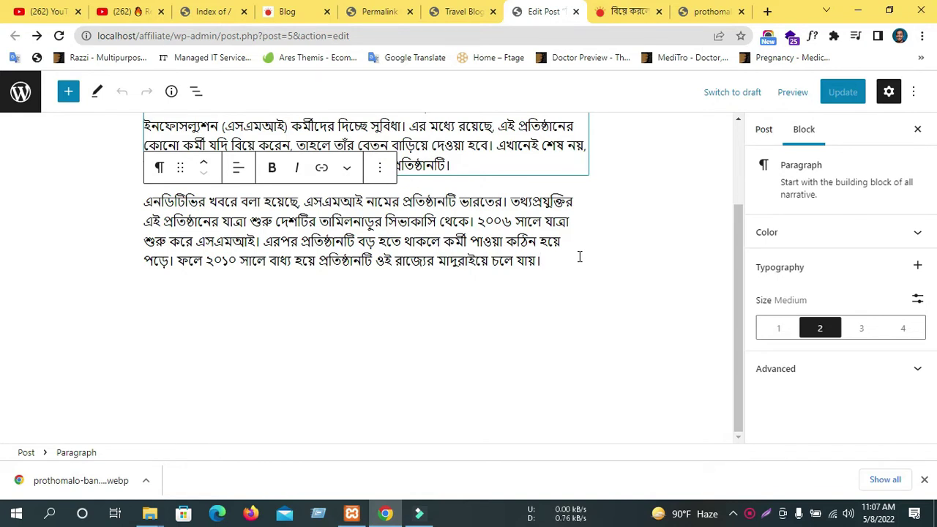
Go to the installed themes page and start adding a new theme.
left_click(472, 6)
scroll(356, 324, "down", 5)
scroll(356, 325, "up", 8)
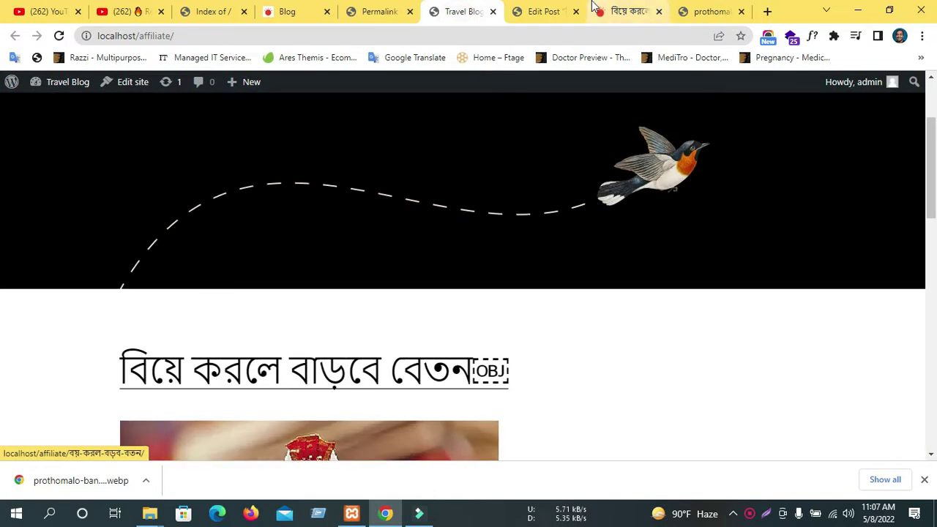
left_click(558, 9)
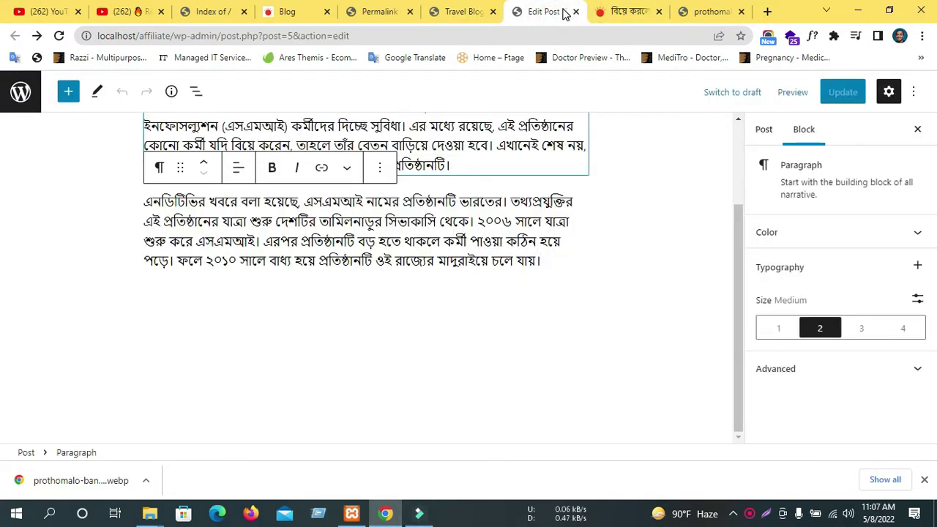
left_click(459, 11)
left_click(396, 6)
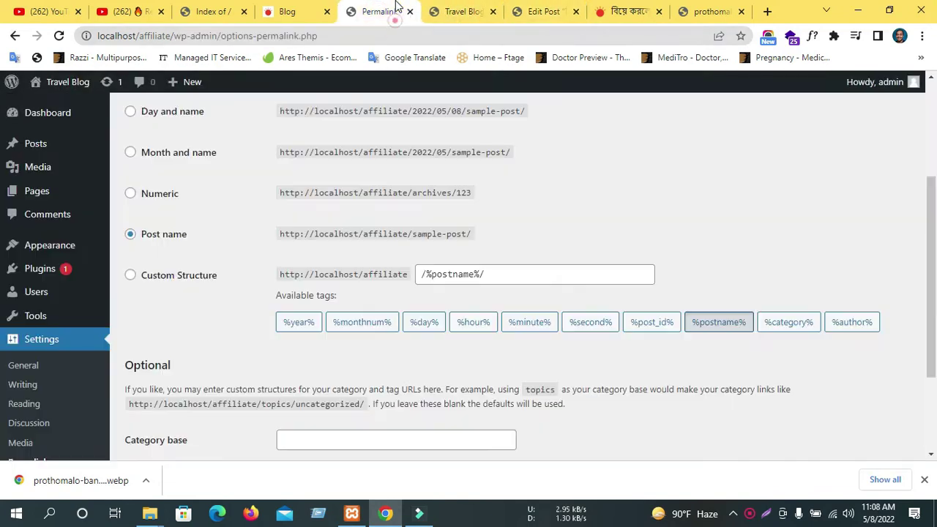
mouse_move(41, 253)
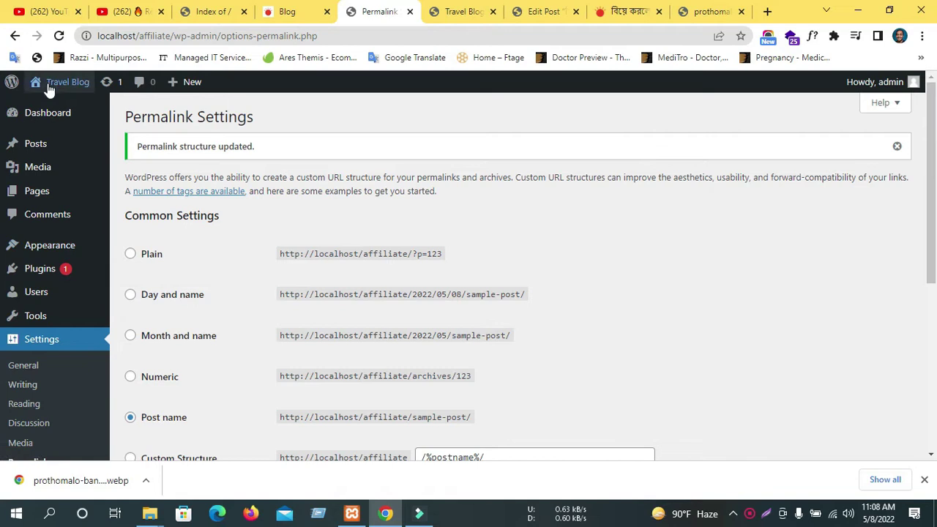
left_click(157, 249)
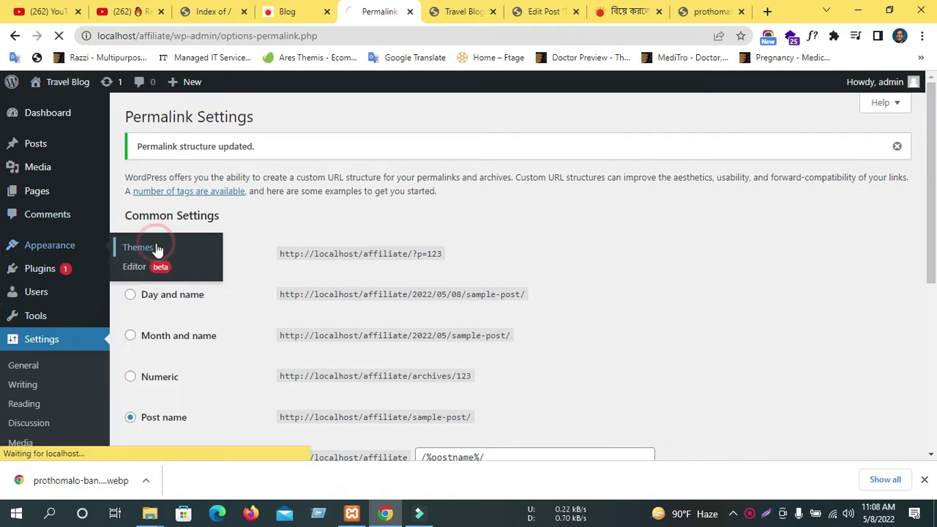
scroll(611, 211, "down", 1)
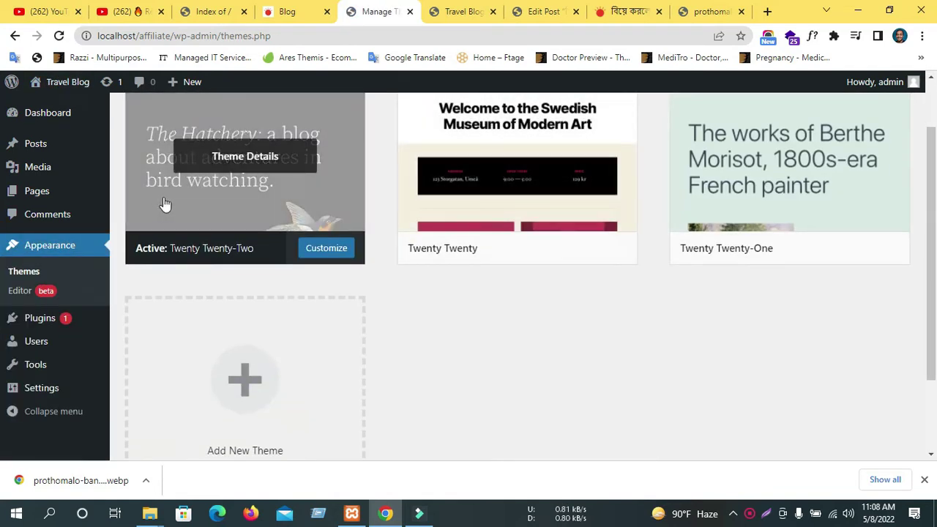
scroll(328, 243, "up", 1)
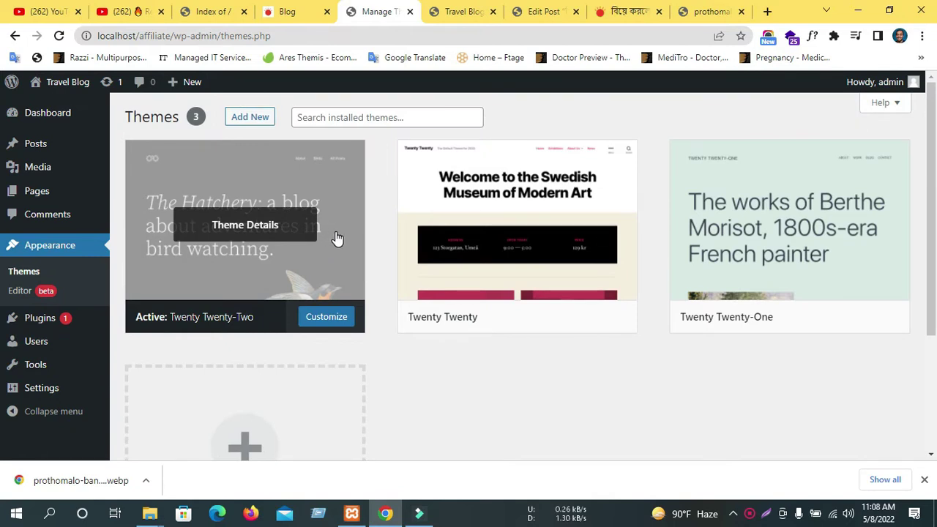
left_click(256, 123)
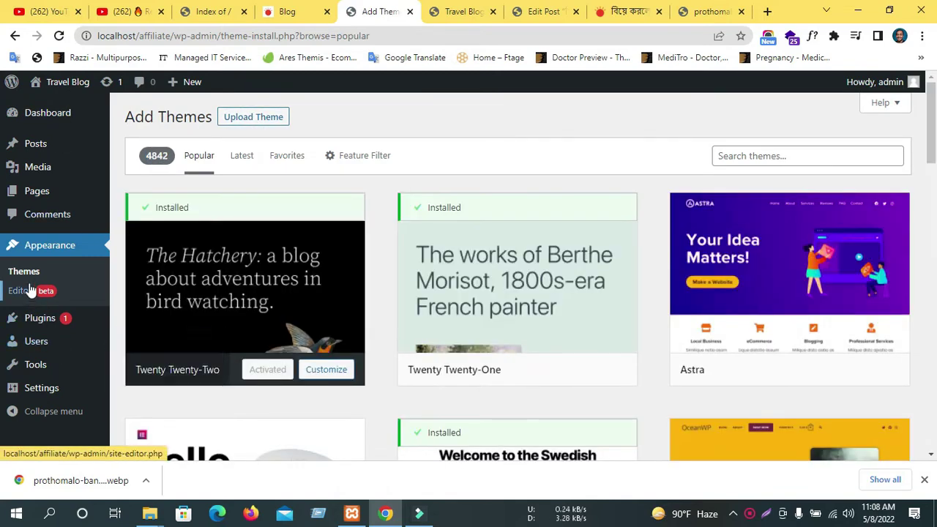
Open a blank Add New Post editor in its own tab and switch to it.
left_click(448, 9)
scroll(469, 293, "down", 3)
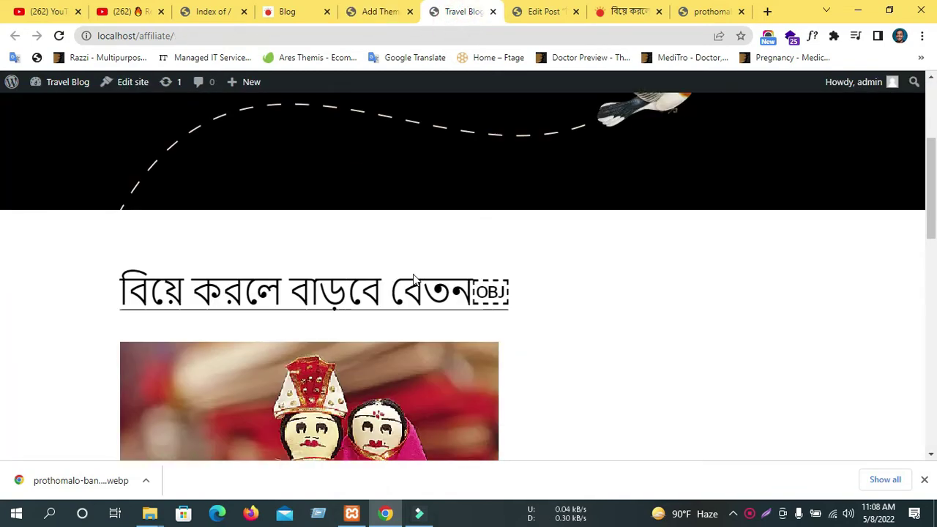
left_click(381, 12)
mouse_move(13, 144)
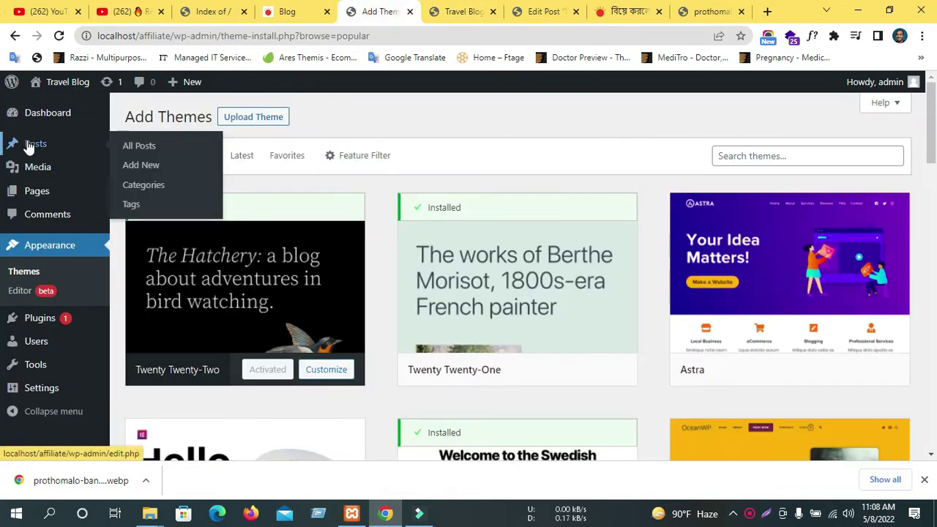
scroll(150, 167, "down", 1)
middle_click(150, 168)
left_click(410, 13)
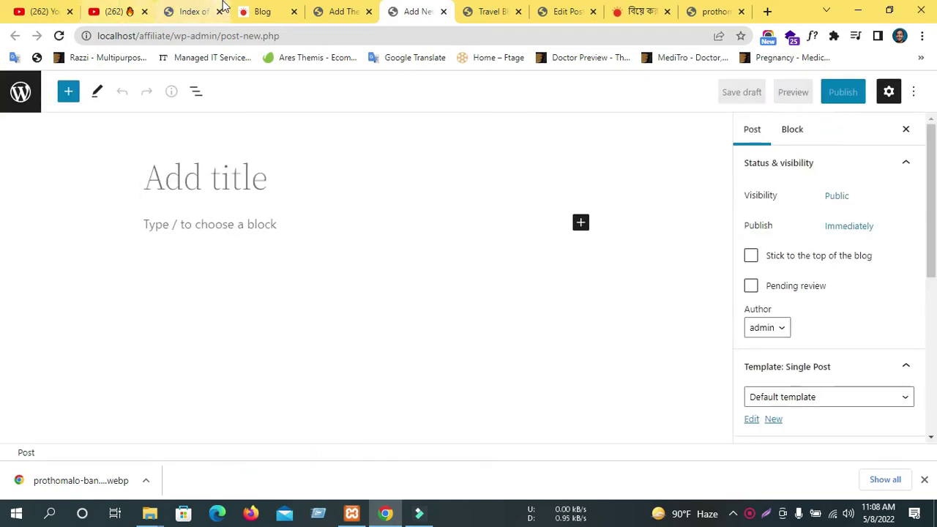
Open Installed Plugins in a new tab and go to the Add New plugins page.
left_click(341, 11)
scroll(96, 351, "down", 2)
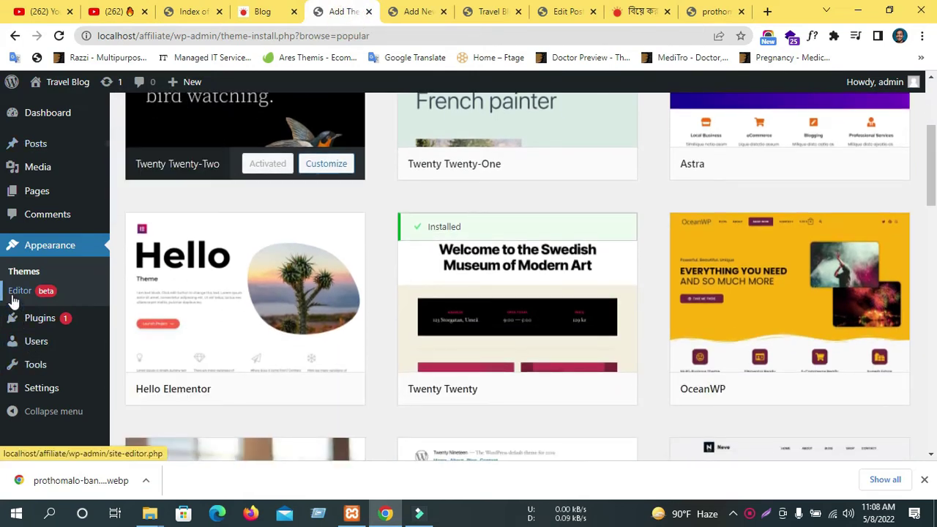
mouse_move(39, 318)
middle_click(151, 322)
left_click(450, 9)
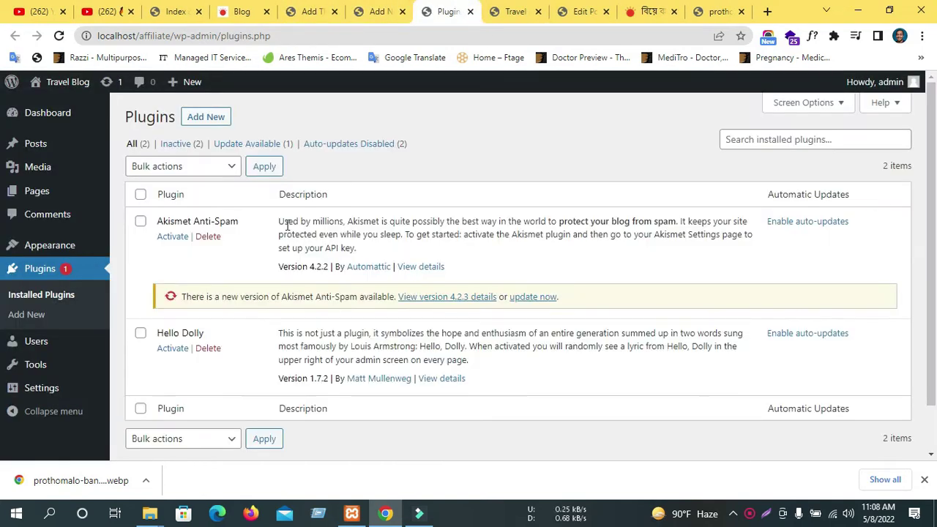
left_click(194, 118)
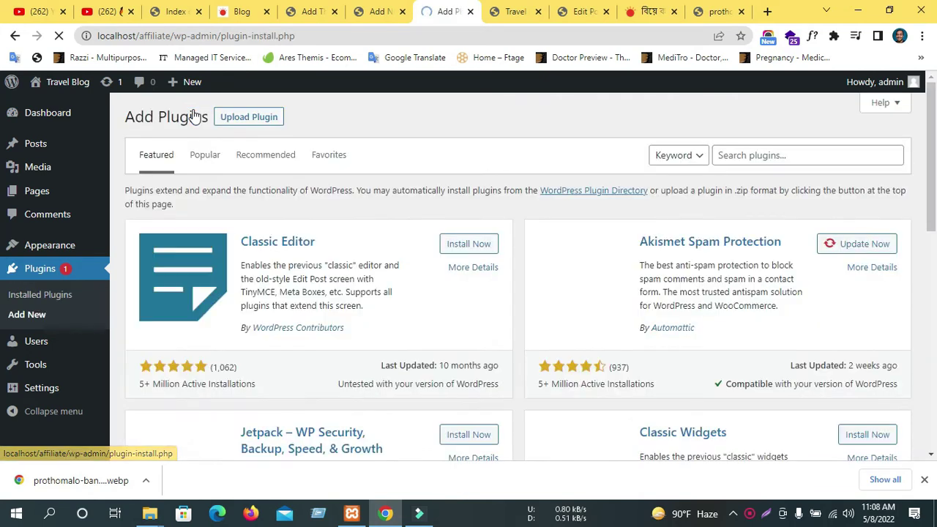
Install and activate Classic Editor, then review it in the plugins list.
left_click(490, 245)
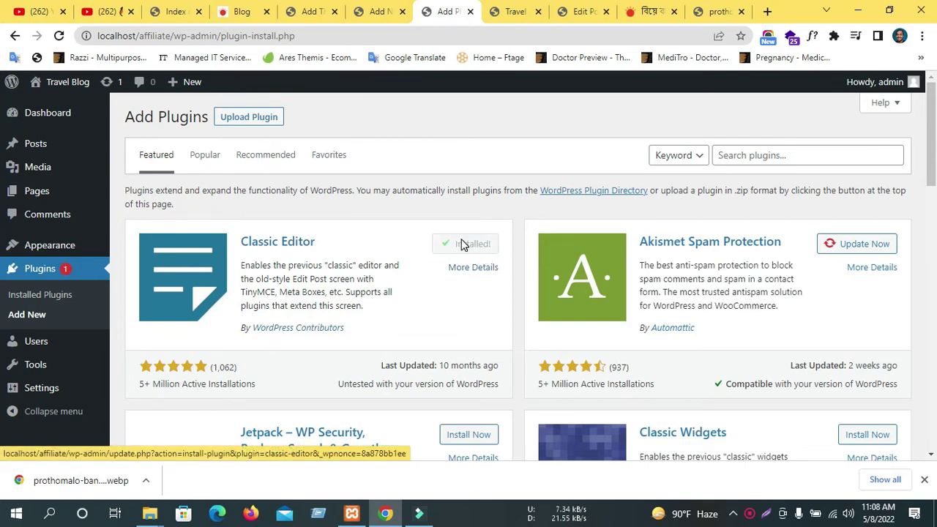
left_click(462, 244)
left_click(514, 11)
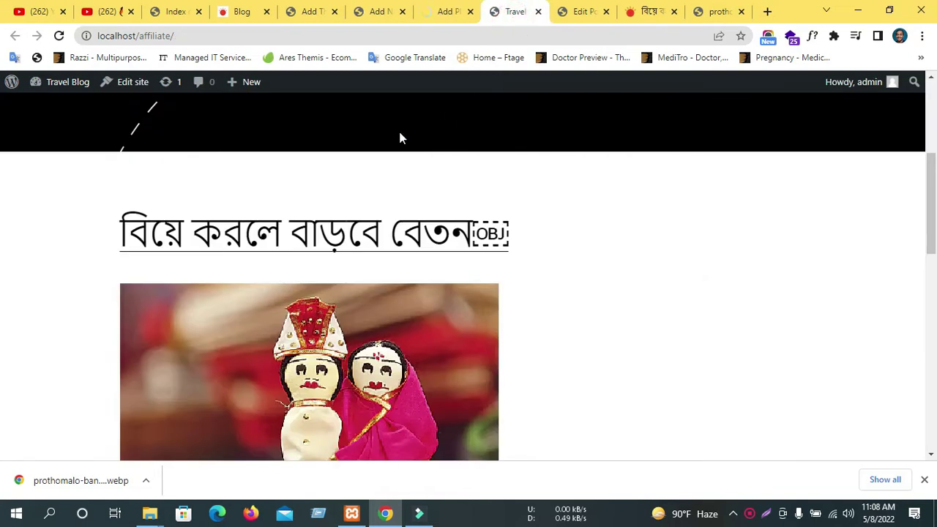
left_click(370, 13)
left_click(440, 11)
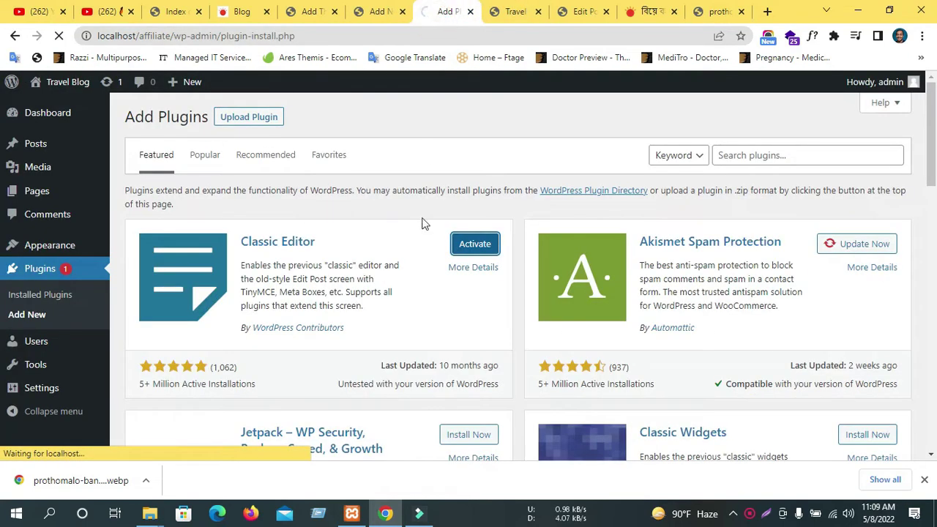
scroll(479, 253, "down", 1)
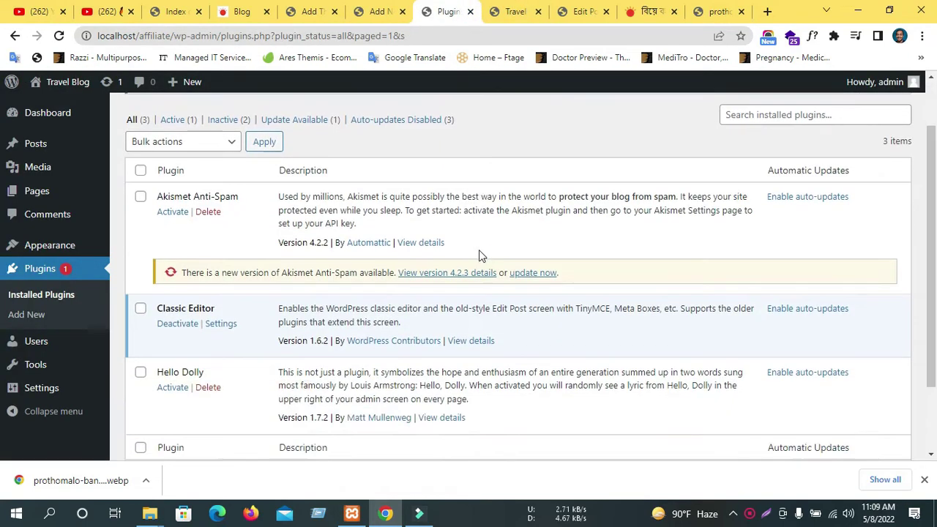
scroll(481, 255, "down", 2)
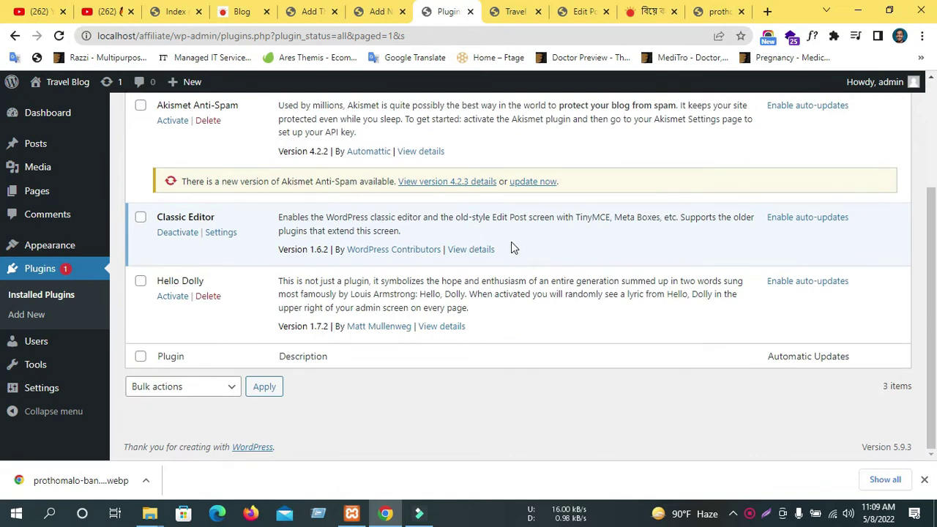
scroll(185, 242, "up", 3)
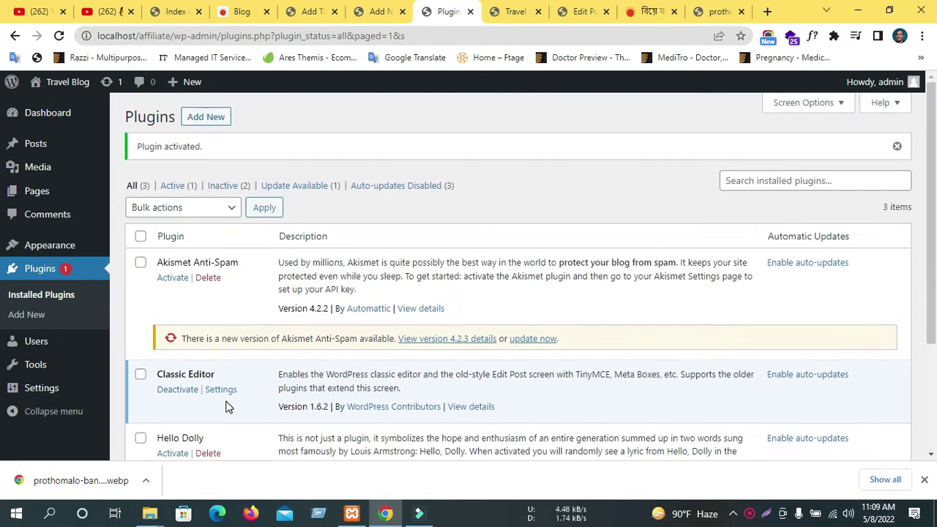
scroll(322, 256, "down", 2)
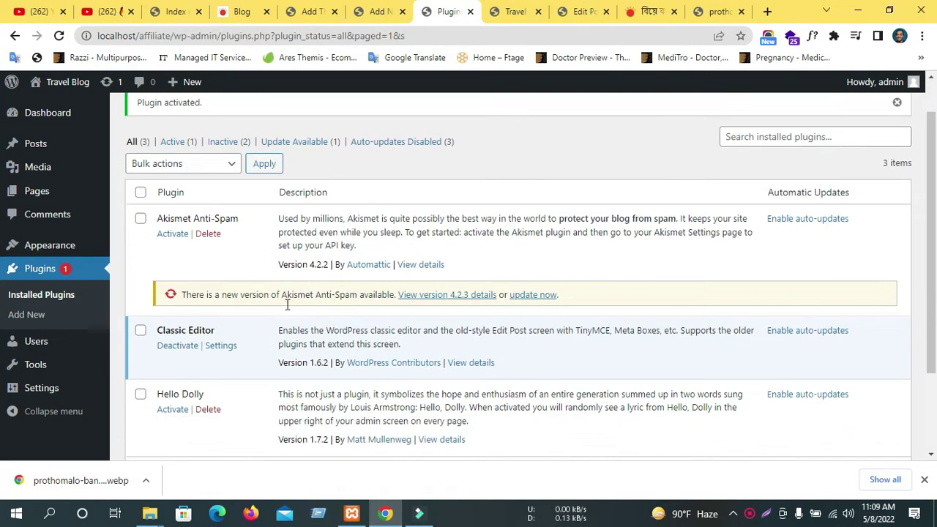
scroll(286, 300, "up", 2)
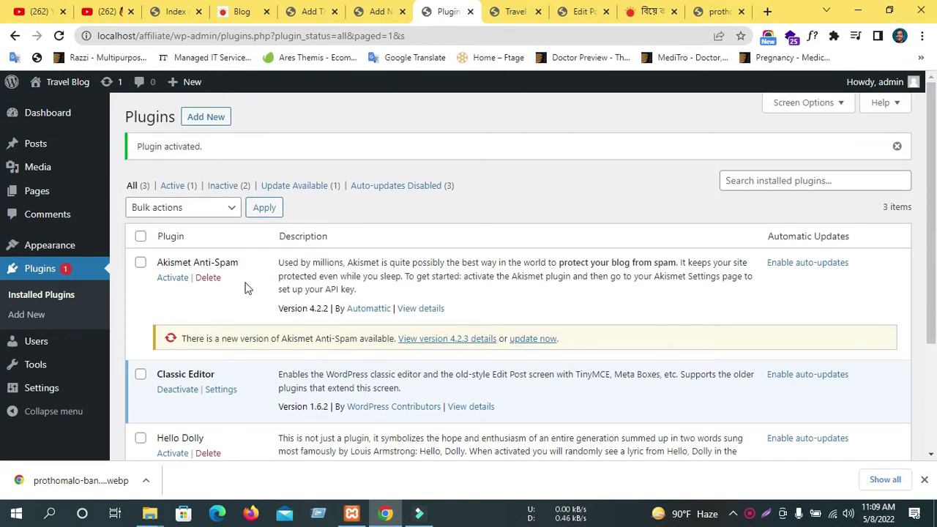
left_click(379, 11)
Reload the new post so it opens in the classic editor, and try its title and body.
left_click(61, 35)
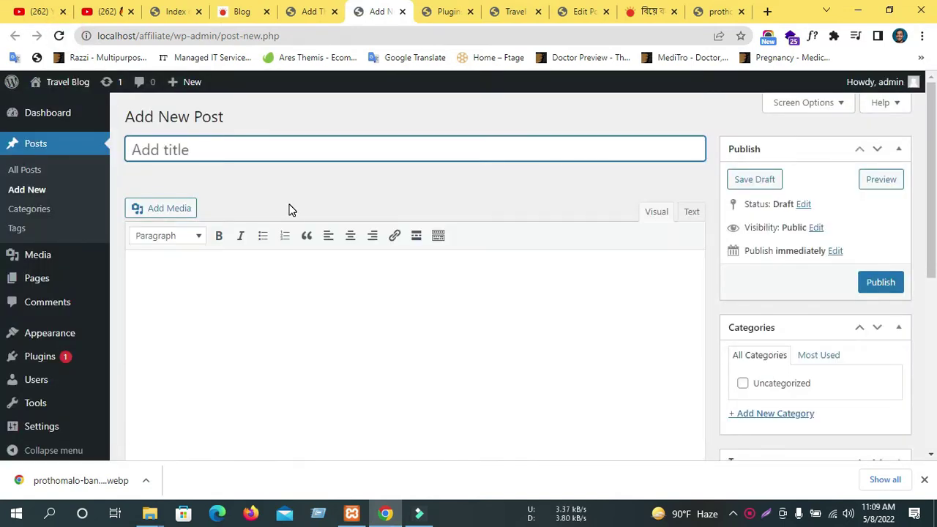
scroll(362, 322, "down", 3)
scroll(361, 323, "up", 3)
left_click(213, 277)
left_click(211, 151)
left_click(280, 178)
left_click(259, 151)
left_click(282, 298)
scroll(324, 305, "down", 4)
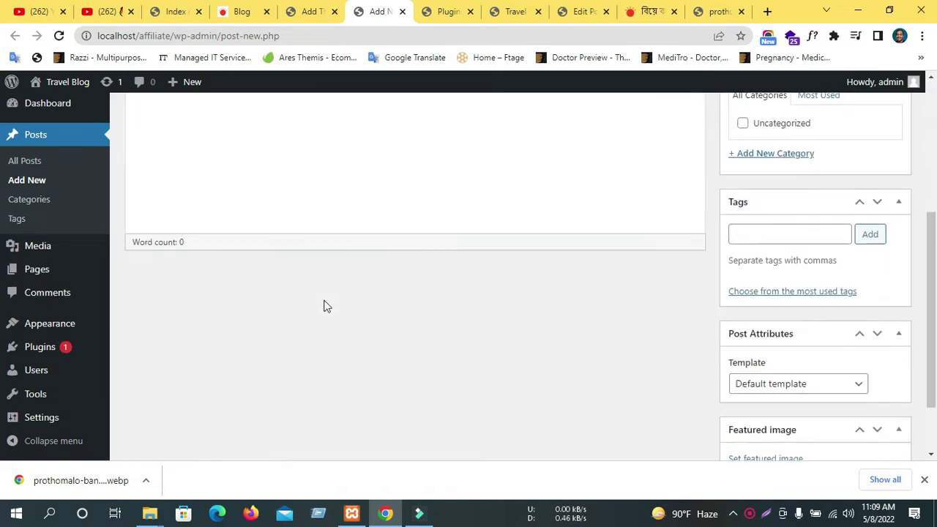
scroll(822, 306, "down", 1)
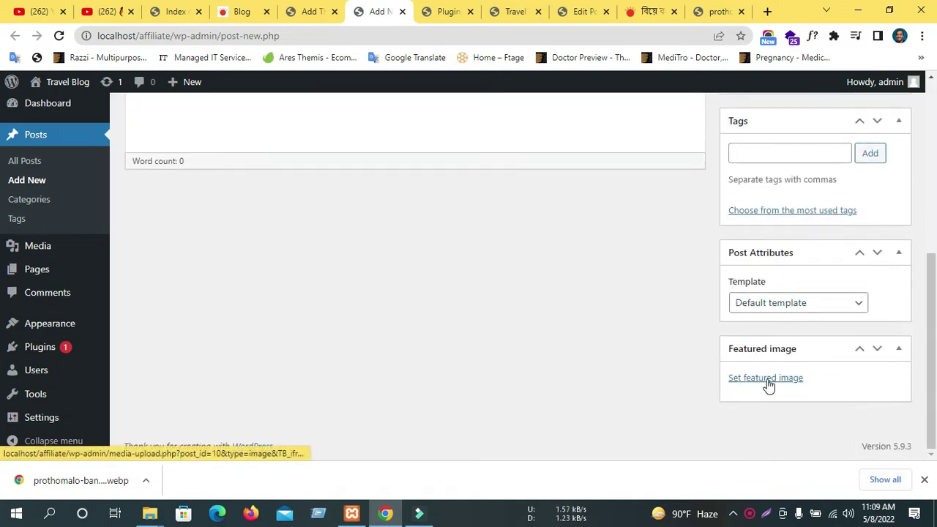
scroll(767, 385, "up", 5)
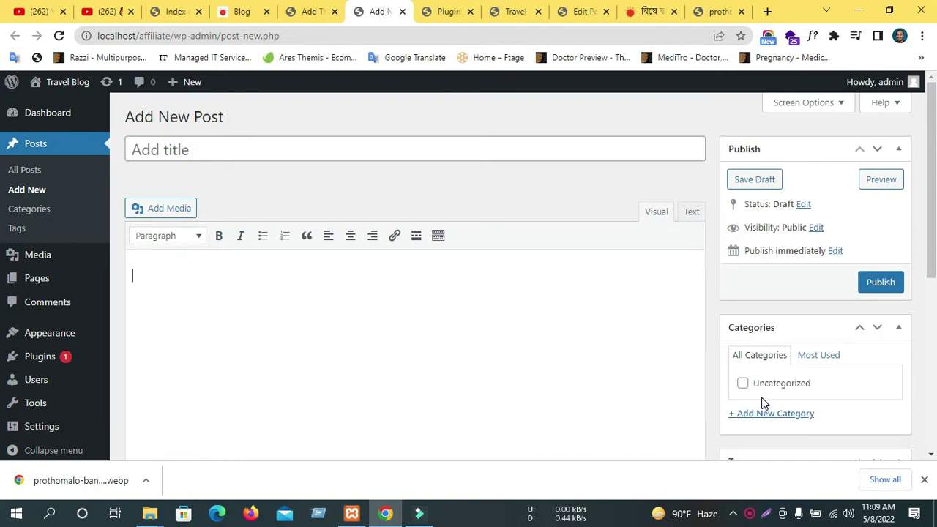
scroll(398, 416, "down", 5)
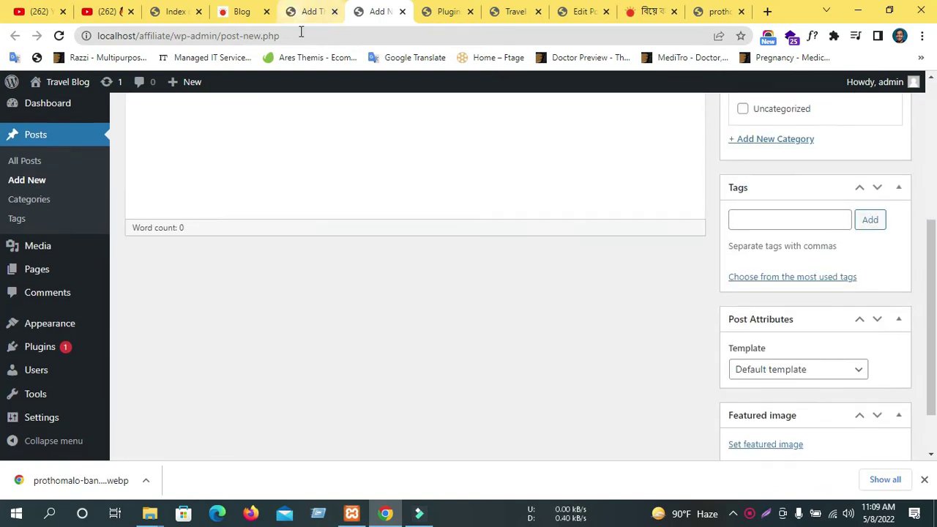
Deactivate the Classic Editor plugin on the Installed Plugins page.
left_click(301, 16)
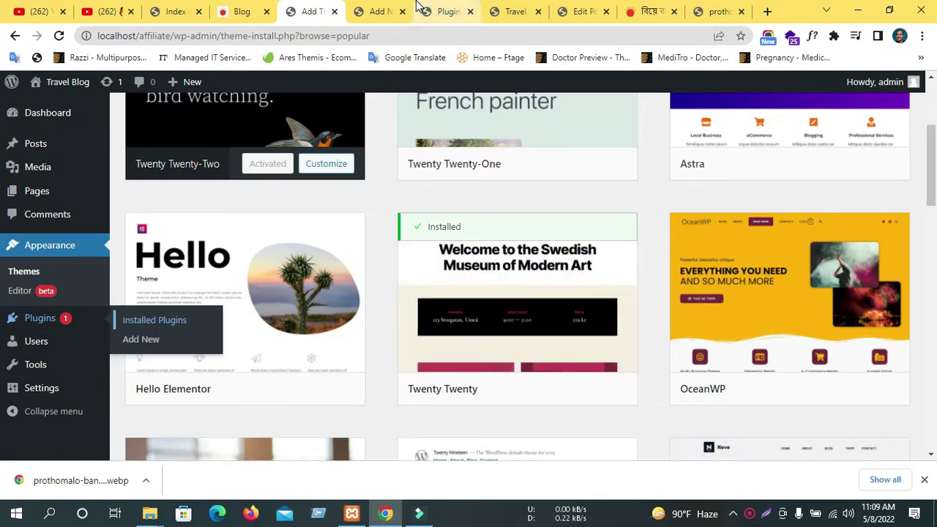
left_click(377, 11)
scroll(380, 252, "up", 2)
scroll(380, 252, "up", 1)
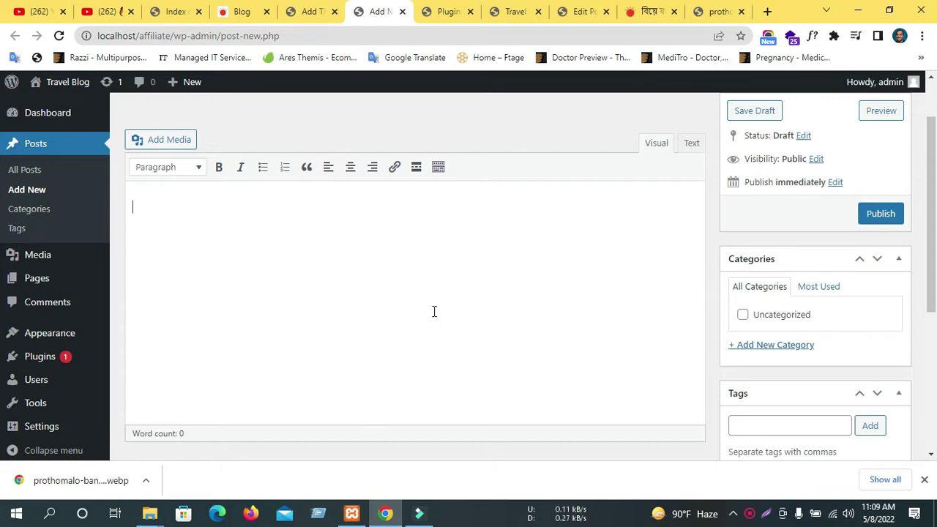
scroll(434, 312, "up", 1)
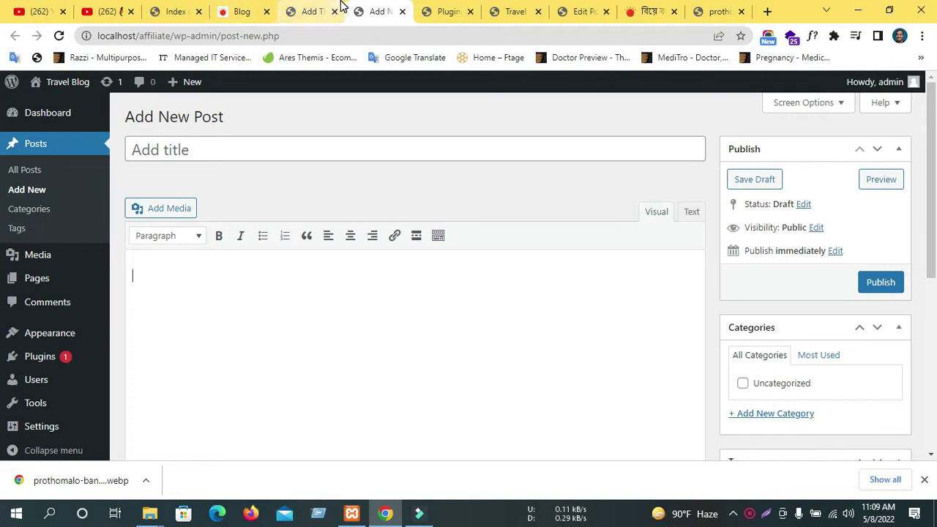
left_click(319, 11)
scroll(63, 337, "up", 2)
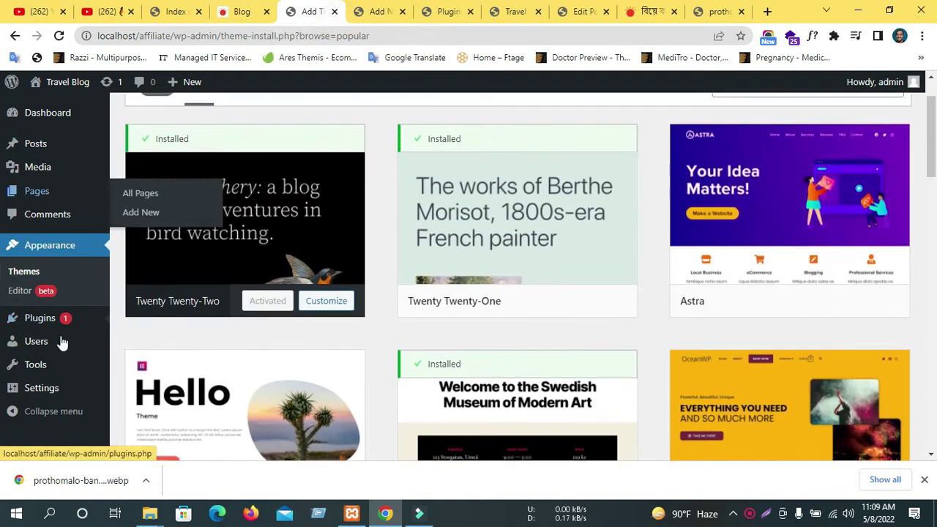
left_click(439, 11)
scroll(264, 300, "down", 2)
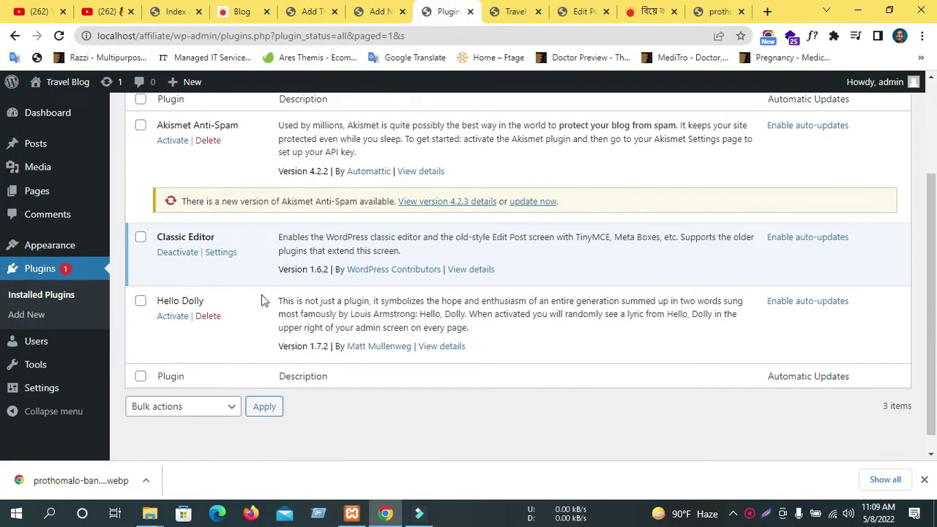
left_click(183, 252)
Reload the new post back in the block editor and close the plugins tab.
key("ctrl+shift+Tab")
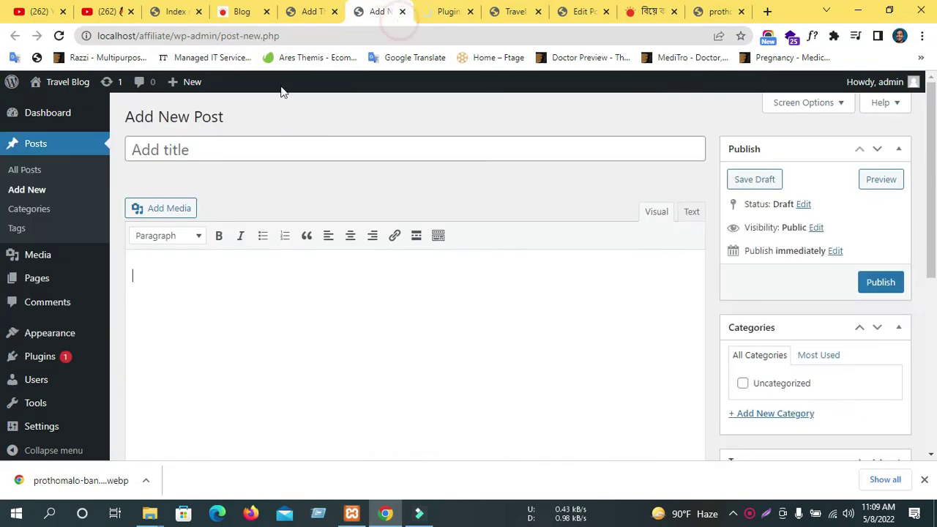
left_click(58, 36)
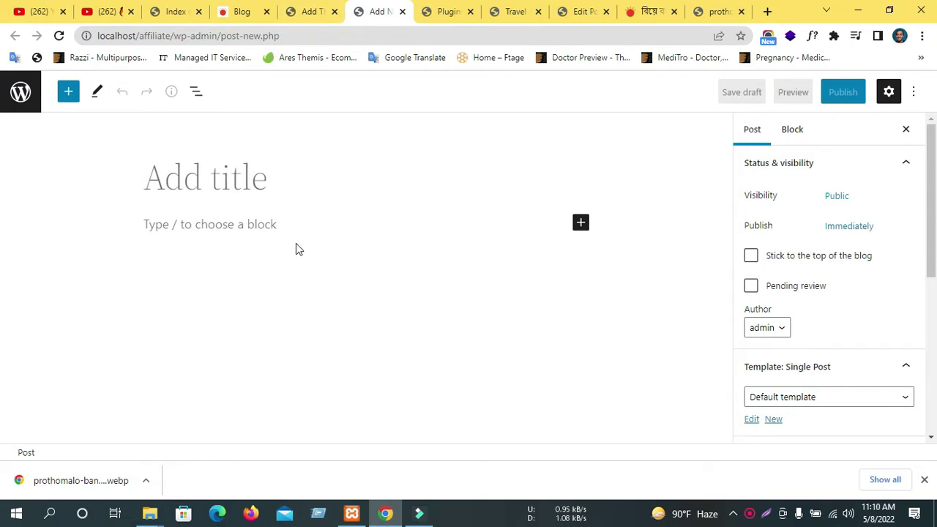
left_click(461, 11)
scroll(397, 308, "down", 3)
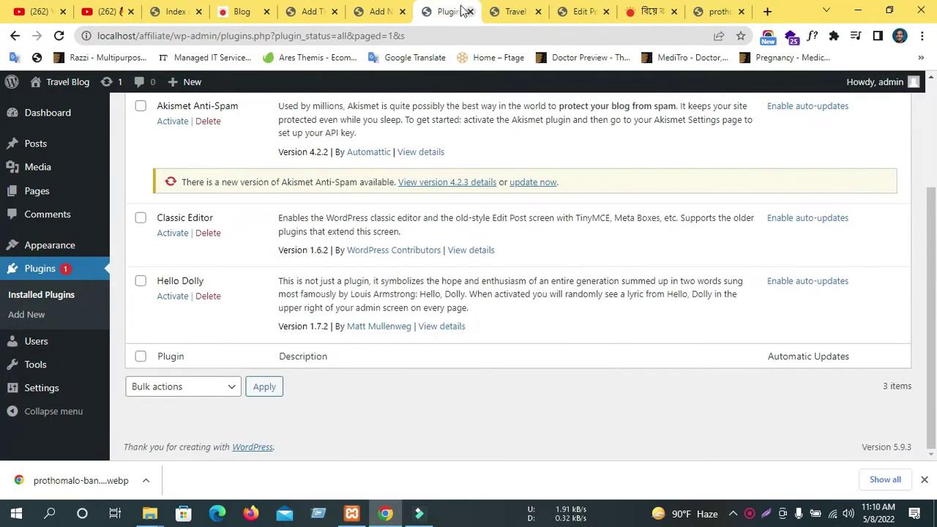
key("ctrl+w")
scroll(359, 305, "down", 4)
left_click(426, 11)
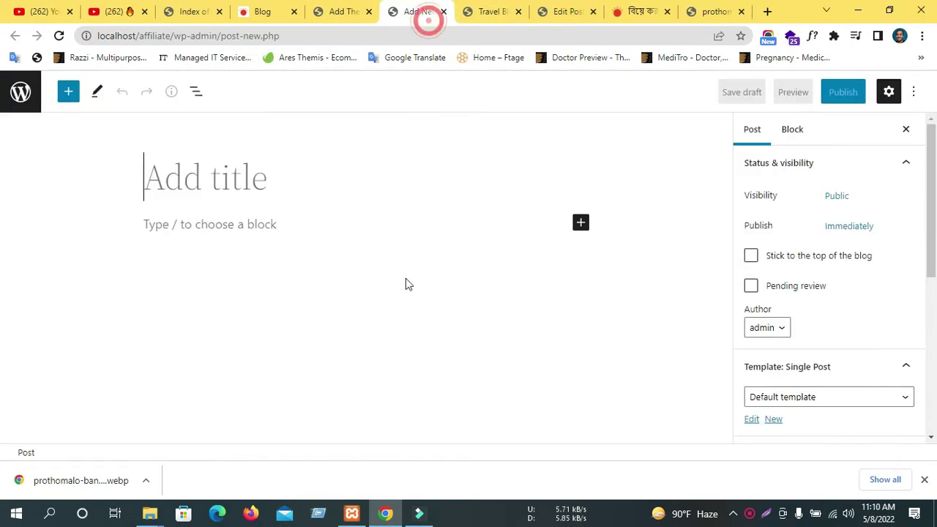
left_click(368, 6)
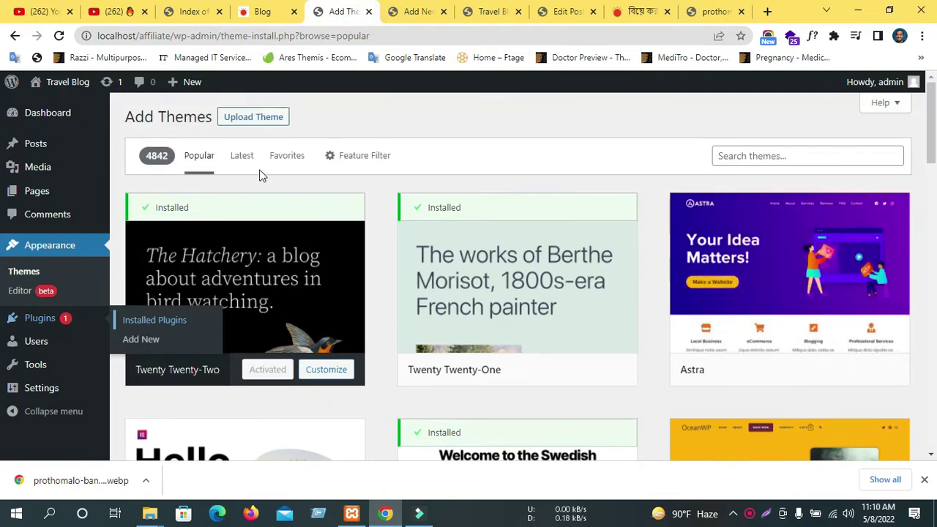
scroll(537, 287, "down", 11)
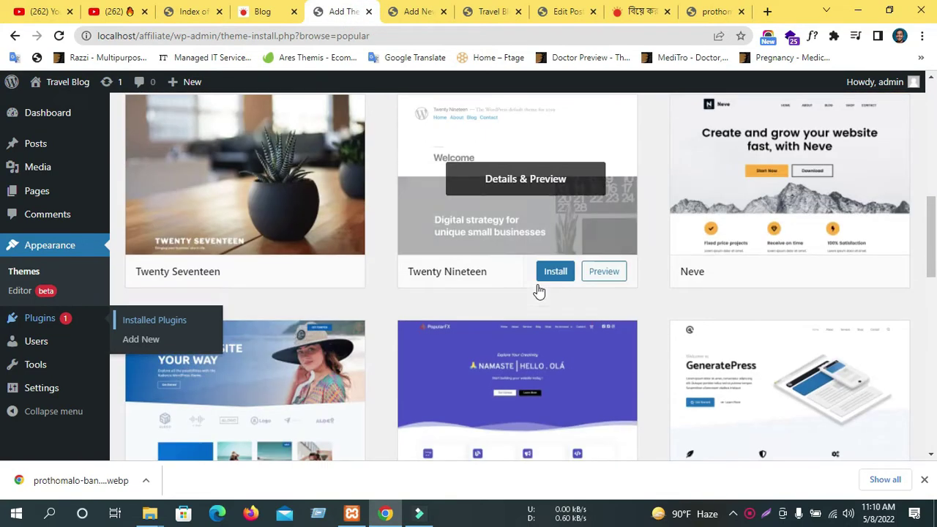
scroll(537, 290, "down", 4)
scroll(471, 356, "up", 8)
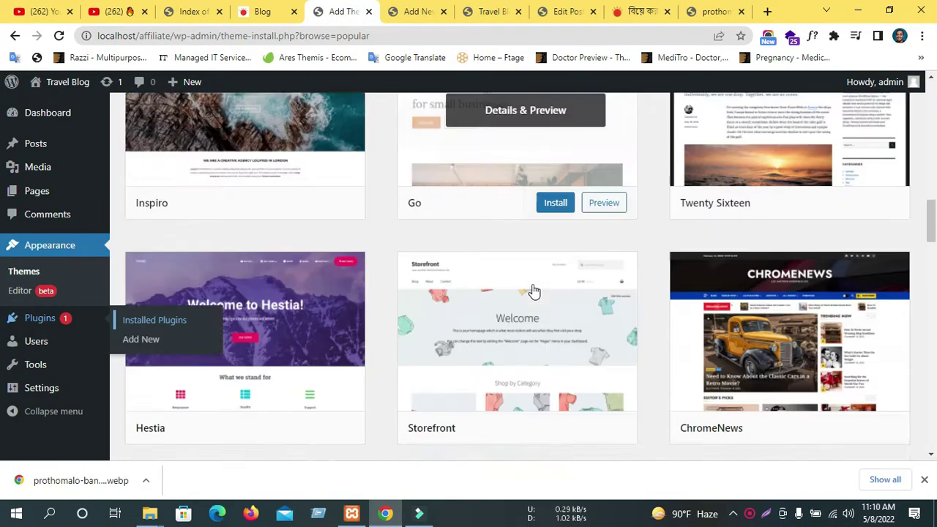
scroll(392, 429, "up", 1)
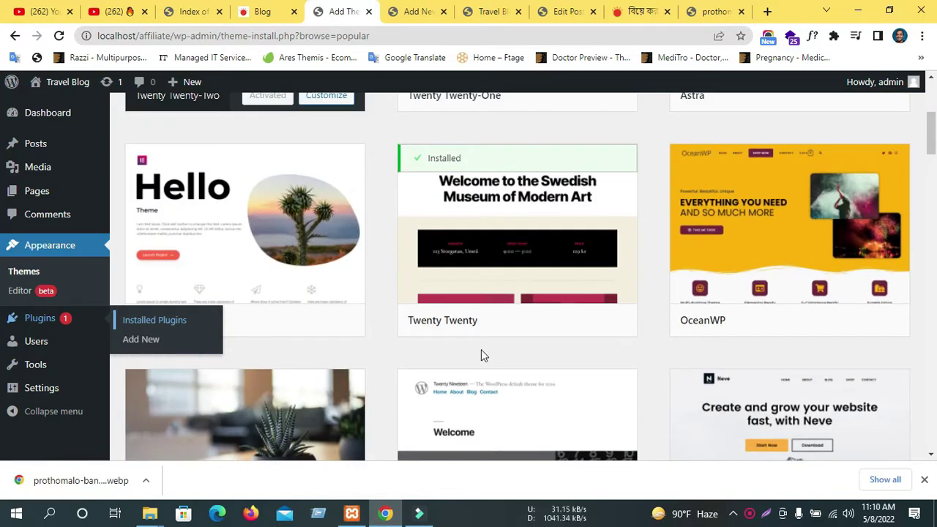
scroll(493, 355, "up", 2)
scroll(754, 138, "down", 1)
scroll(754, 137, "down", 5)
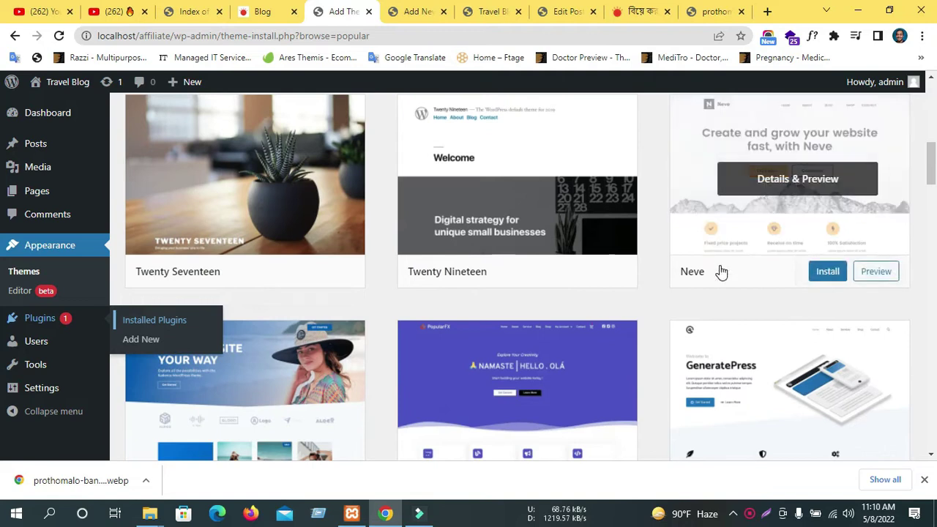
scroll(764, 288, "down", 2)
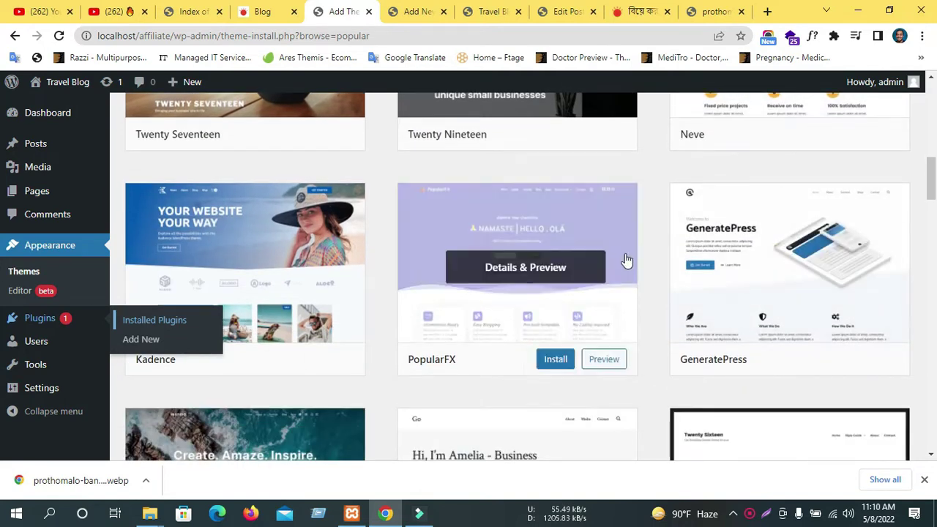
scroll(624, 261, "down", 5)
scroll(567, 338, "down", 7)
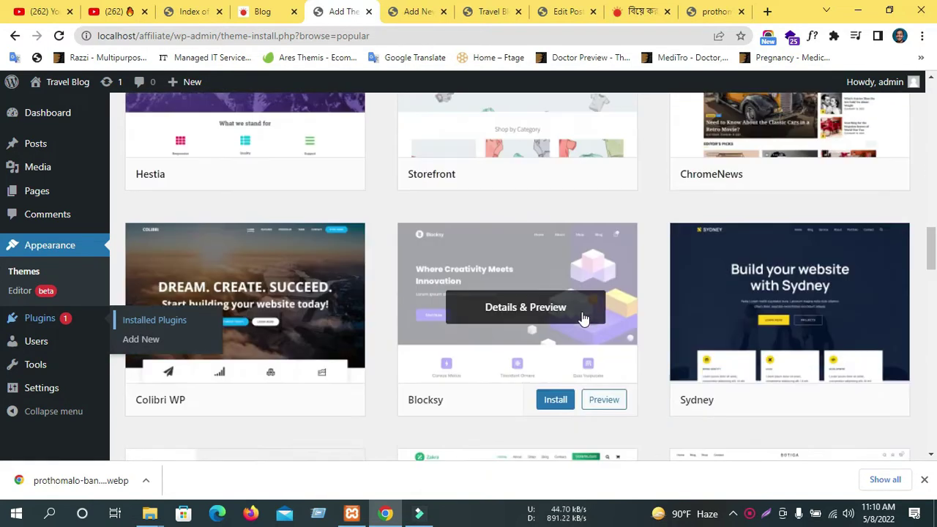
scroll(593, 311, "down", 5)
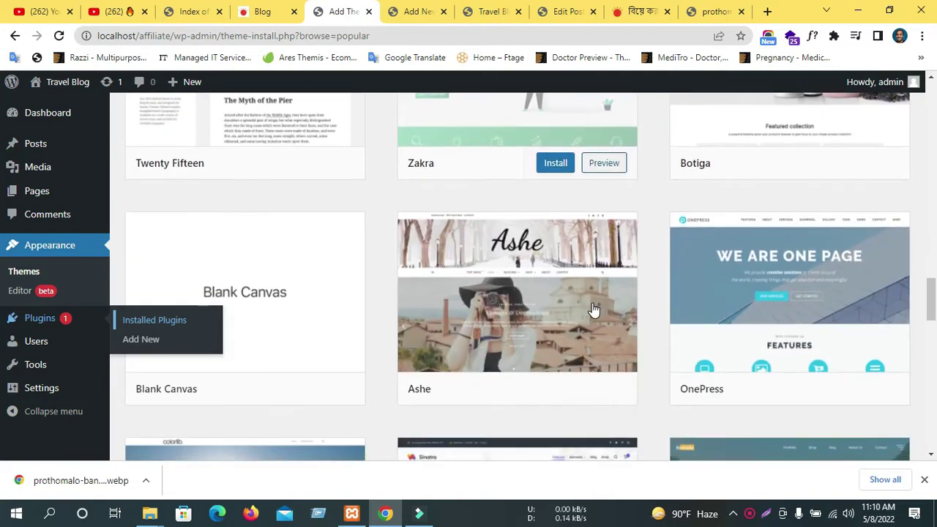
scroll(593, 312, "down", 7)
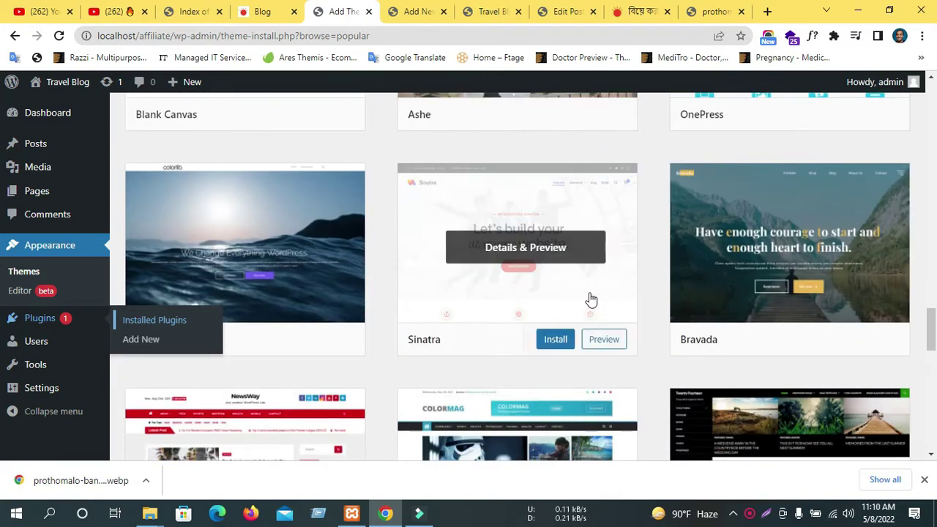
scroll(591, 298, "down", 3)
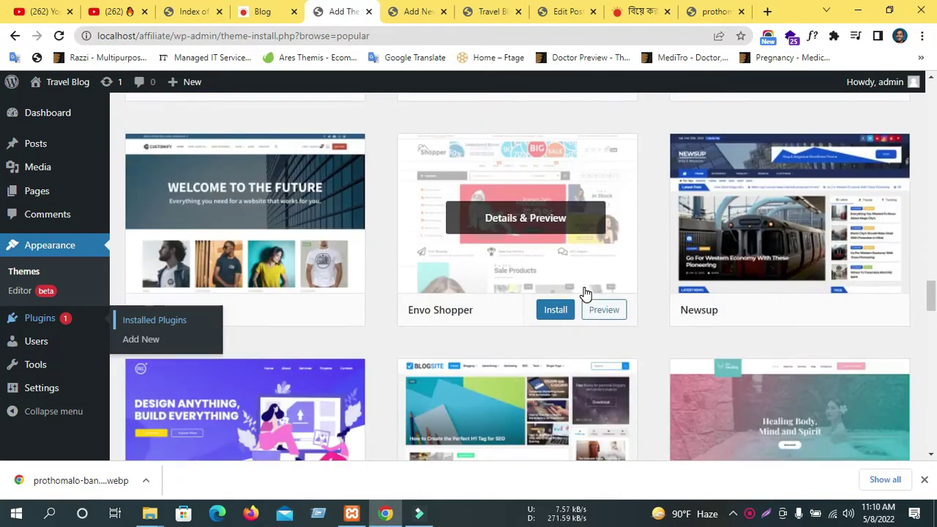
scroll(586, 293, "down", 2)
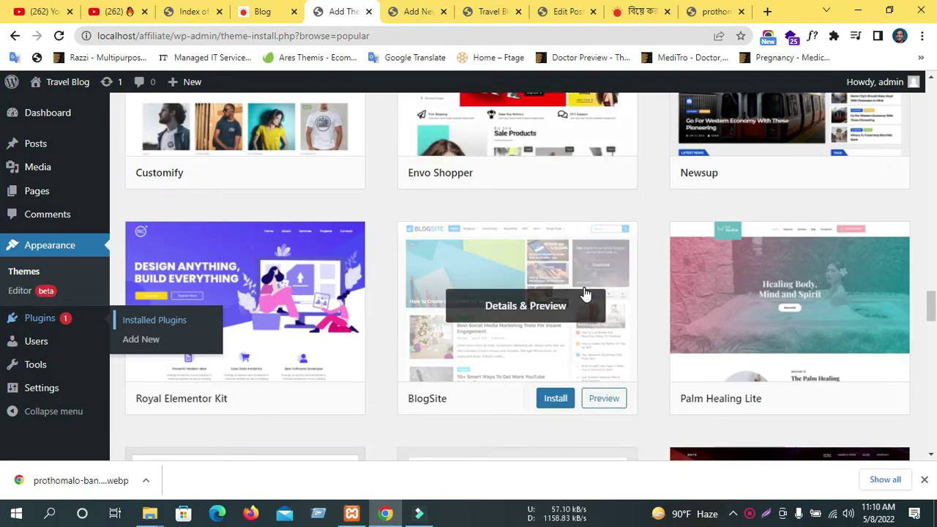
scroll(586, 292, "down", 3)
scroll(586, 293, "down", 6)
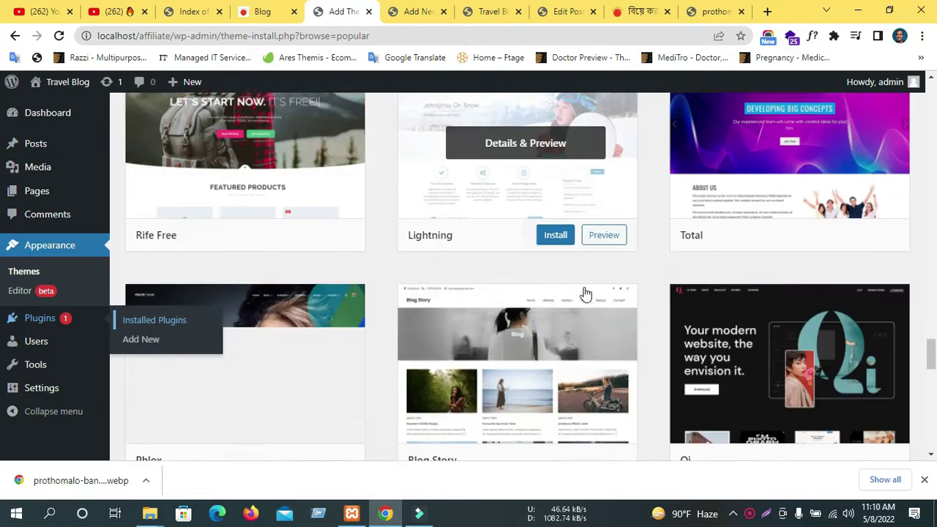
scroll(585, 293, "down", 5)
scroll(582, 293, "down", 1)
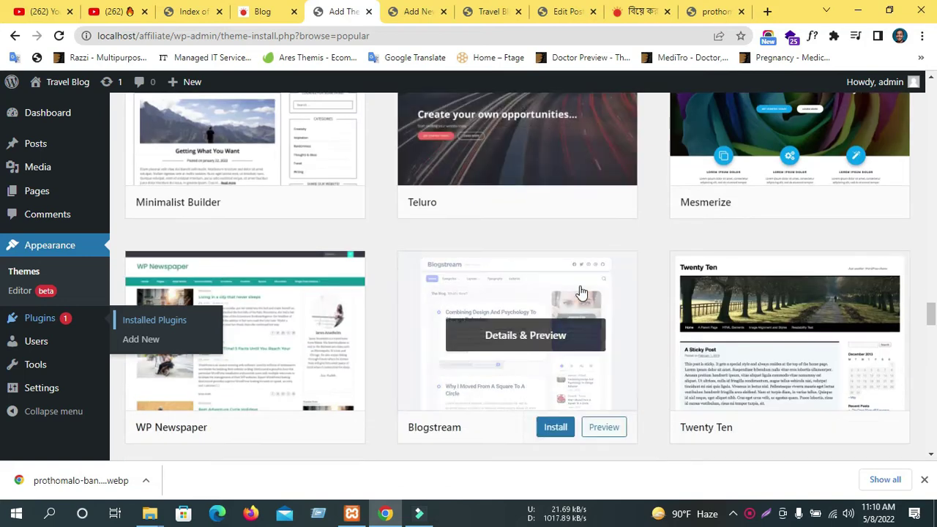
scroll(527, 307, "down", 5)
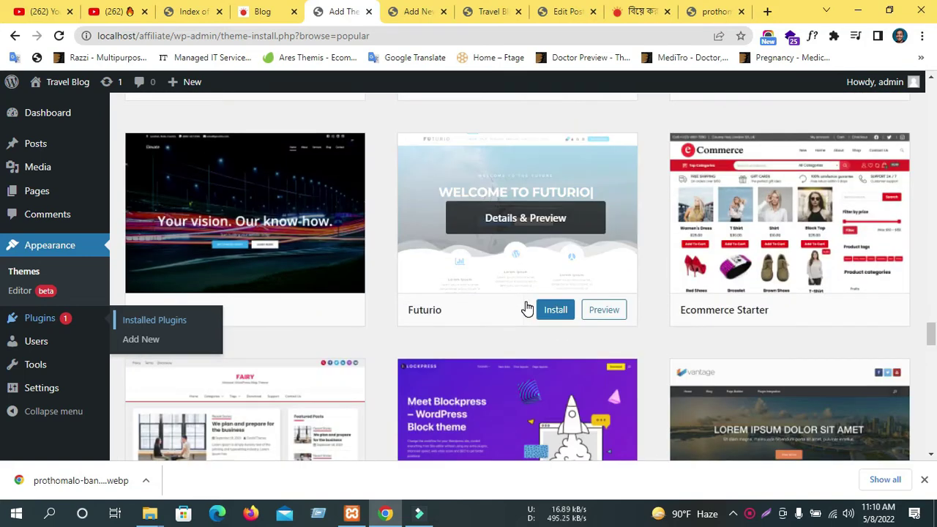
scroll(526, 307, "up", 15)
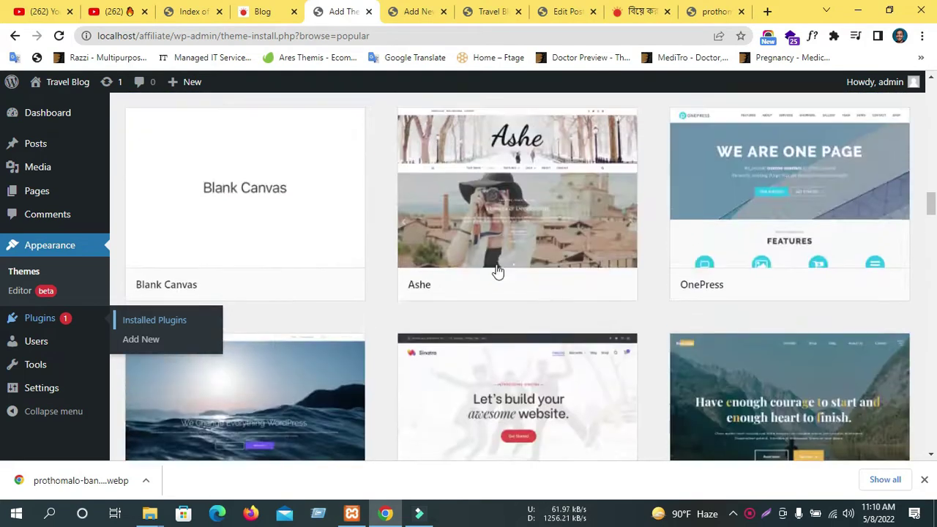
scroll(485, 247, "up", 15)
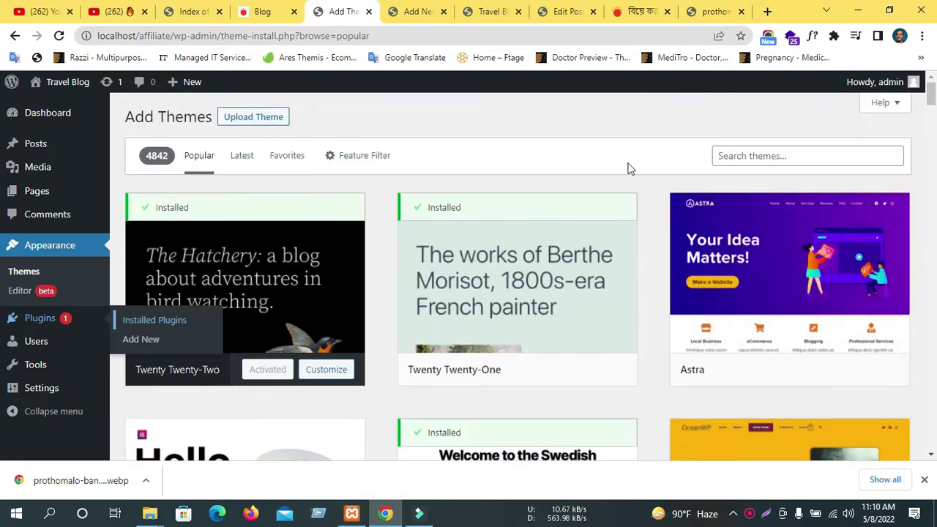
Search themes for 'blog' and browse results like Juju Blog and Blogtory, back to the top.
left_click(752, 151)
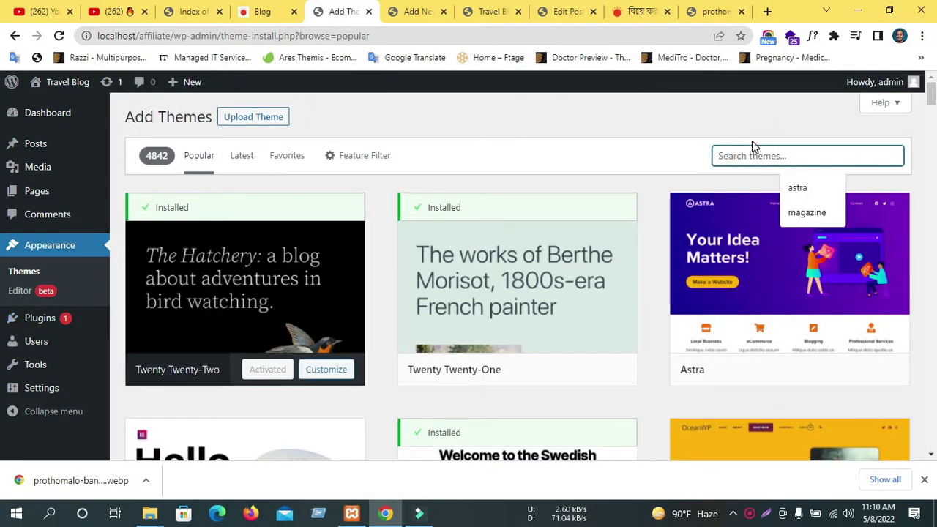
type("blog")
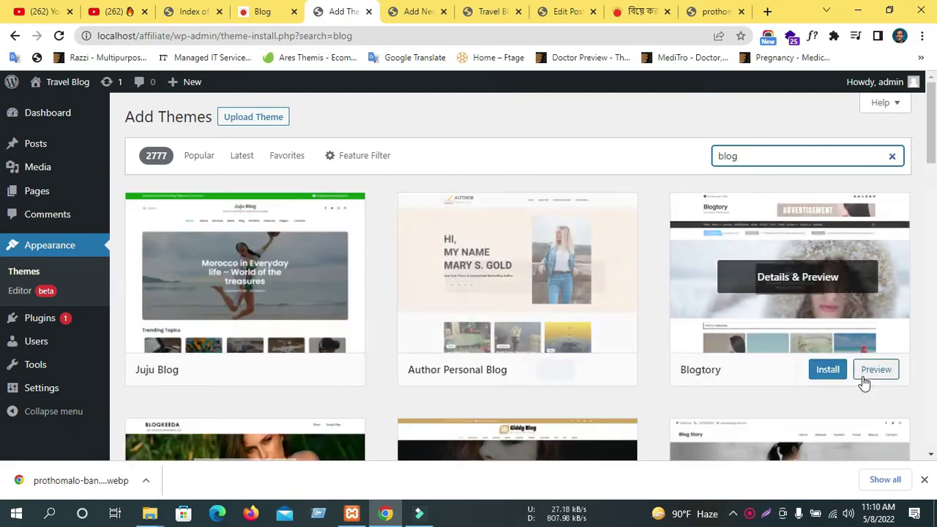
scroll(310, 300, "down", 7)
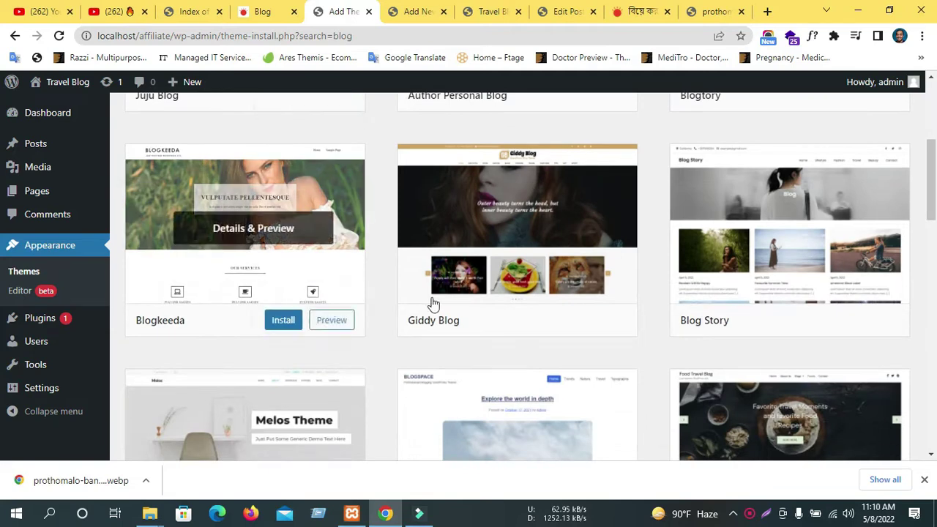
scroll(819, 312, "down", 4)
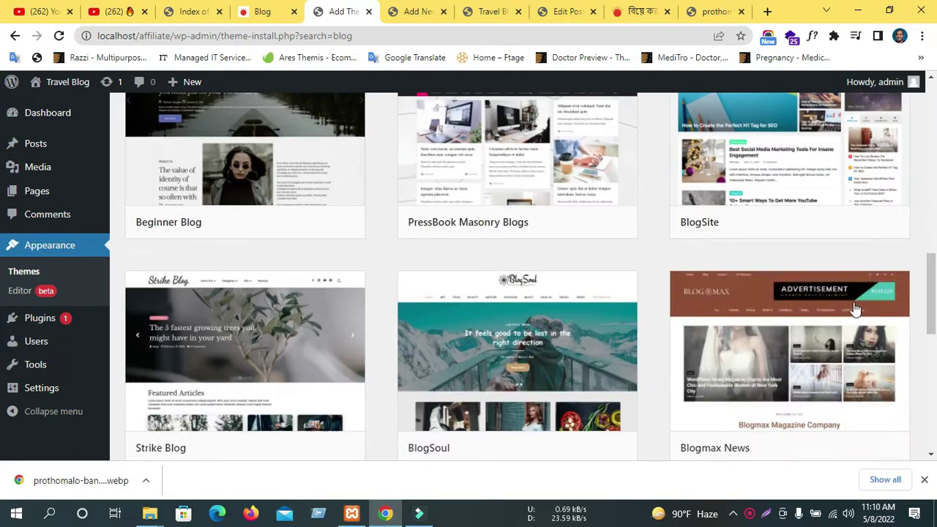
scroll(855, 308, "down", 8)
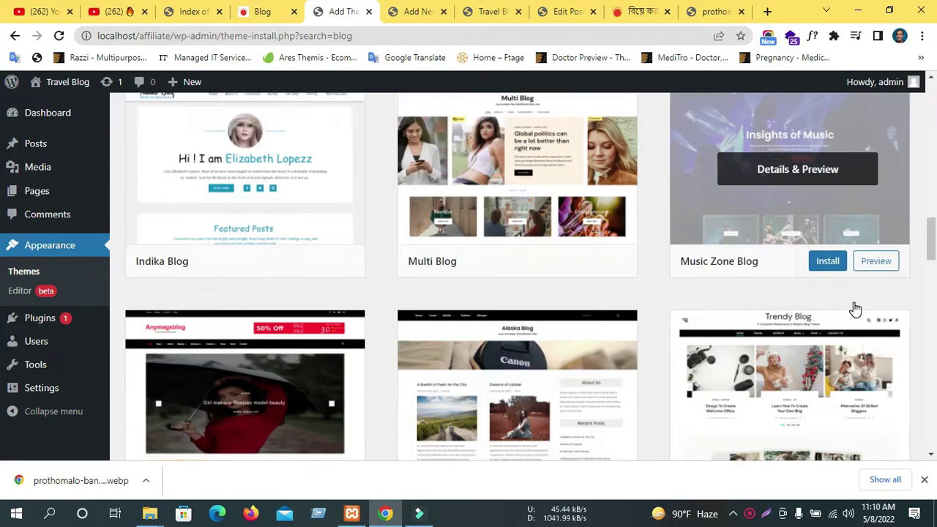
scroll(855, 311, "down", 8)
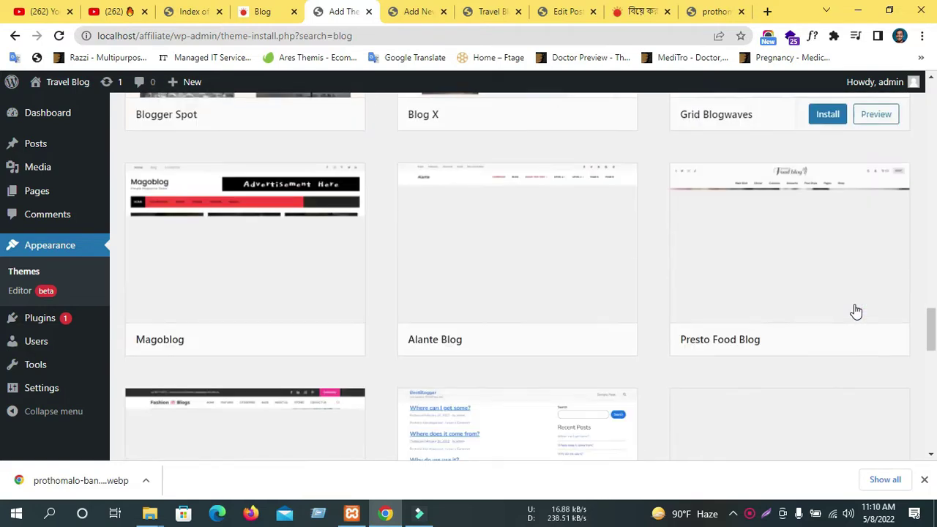
scroll(855, 311, "down", 5)
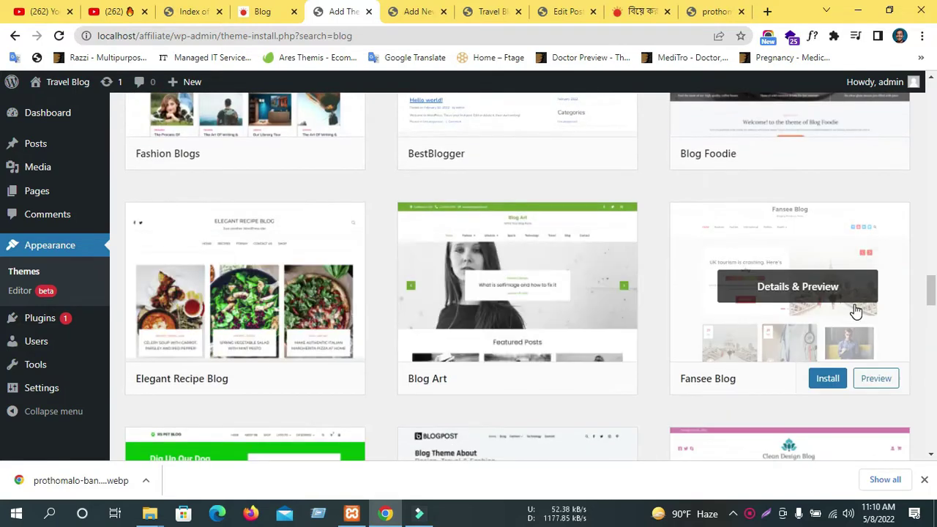
scroll(855, 311, "down", 10)
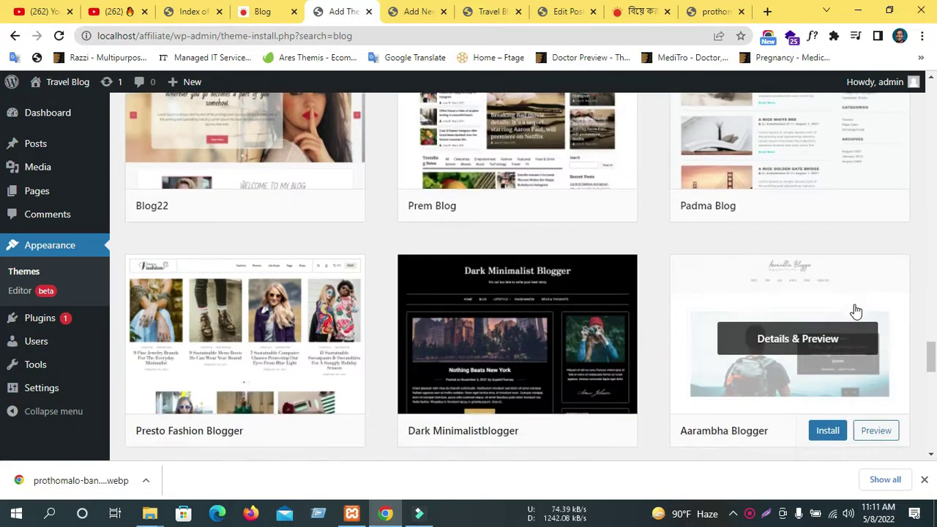
scroll(855, 312, "down", 4)
scroll(853, 312, "down", 1)
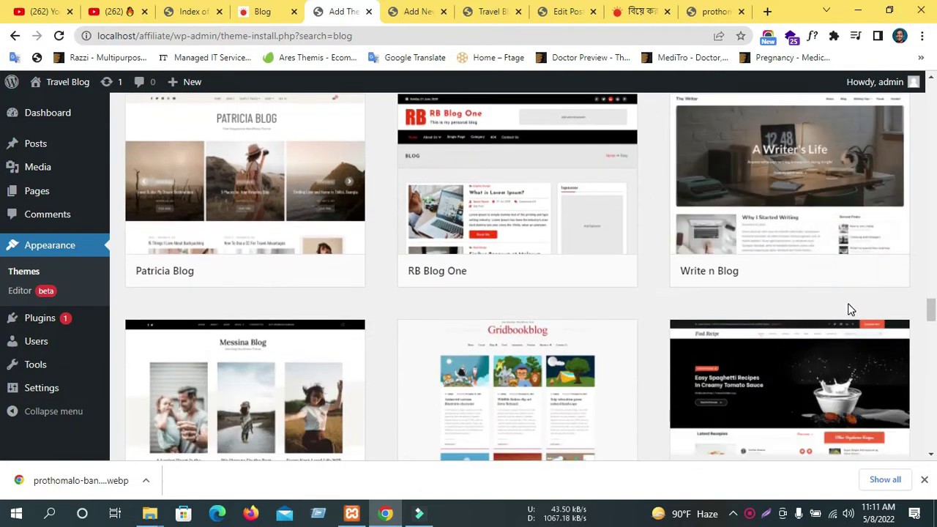
scroll(681, 304, "down", 2)
scroll(628, 304, "up", 3)
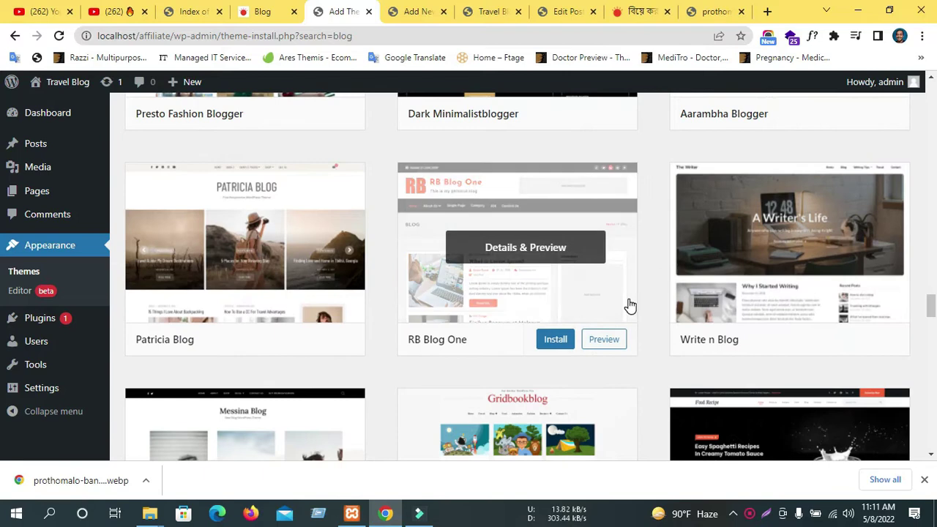
scroll(774, 302, "down", 11)
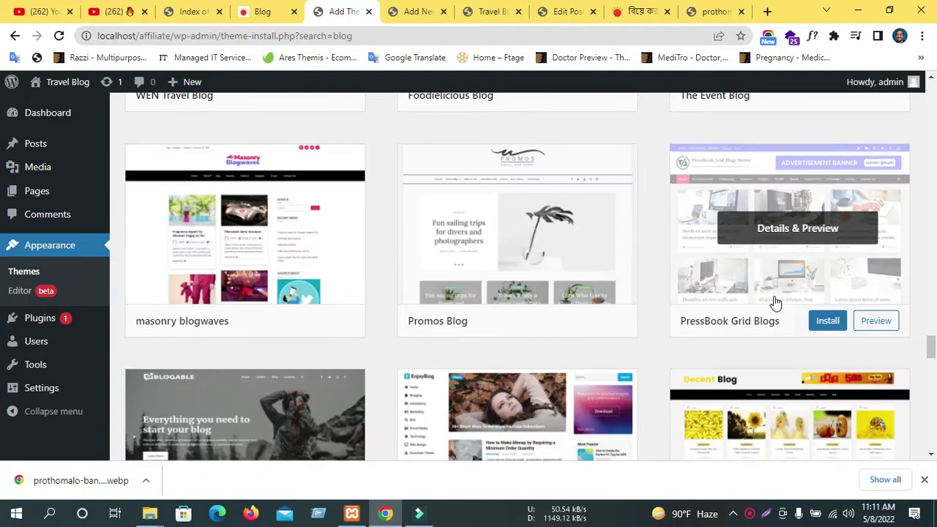
scroll(777, 302, "down", 3)
scroll(778, 301, "up", 3)
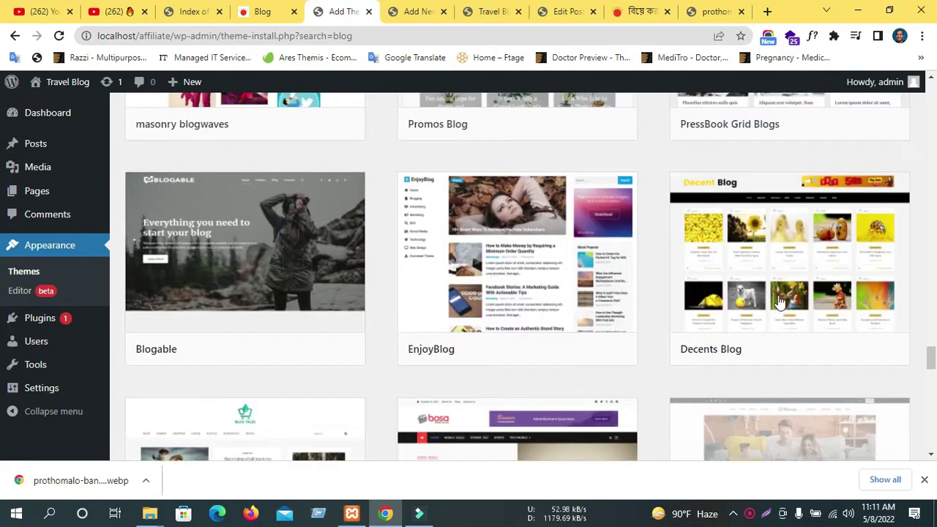
scroll(778, 302, "up", 5)
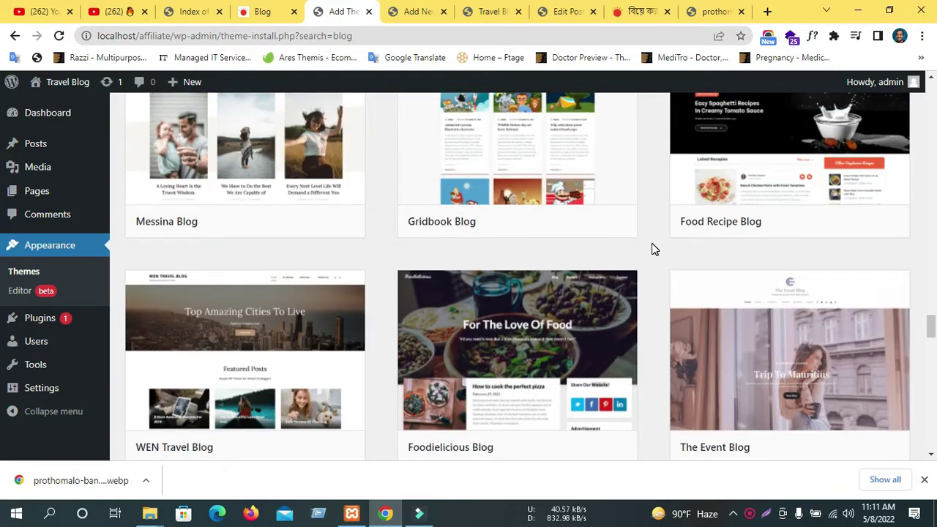
scroll(652, 249, "up", 5)
scroll(644, 271, "up", 10)
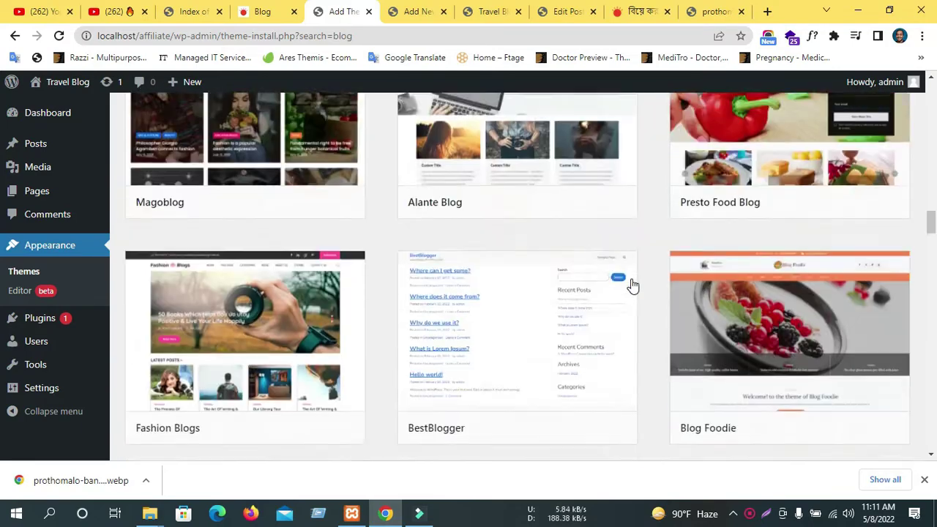
scroll(644, 274, "up", 10)
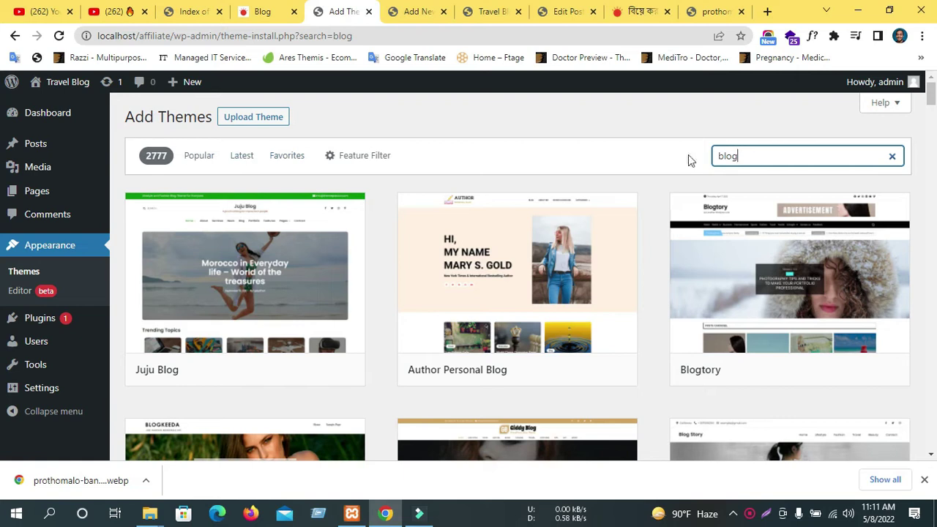
left_click(196, 163)
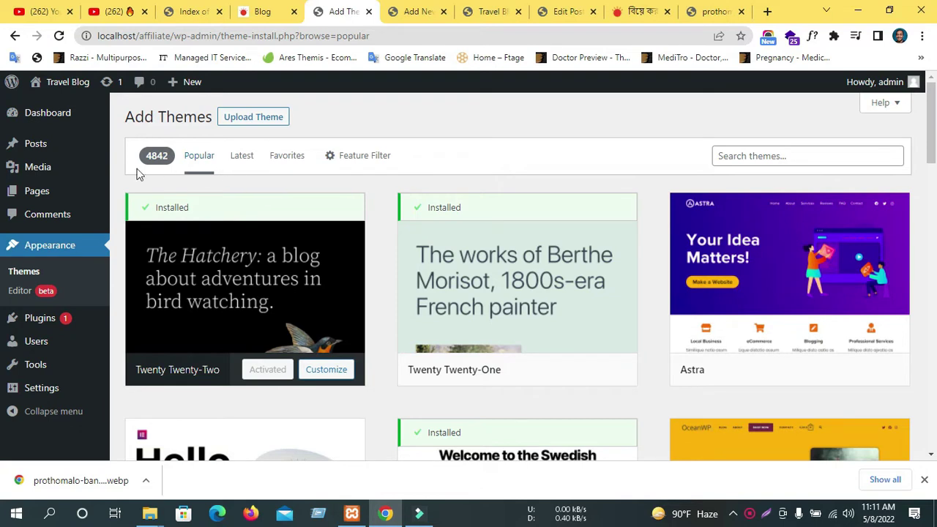
left_click(245, 161)
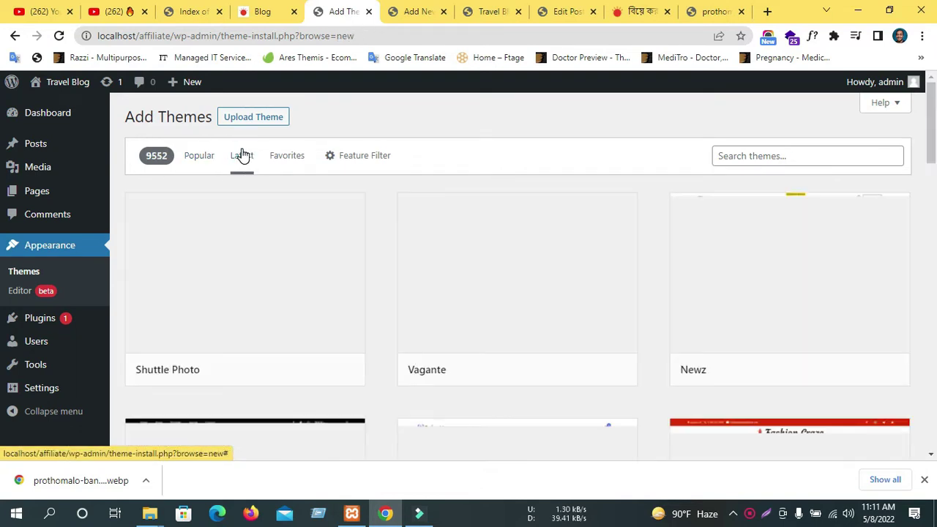
scroll(245, 183, "down", 1)
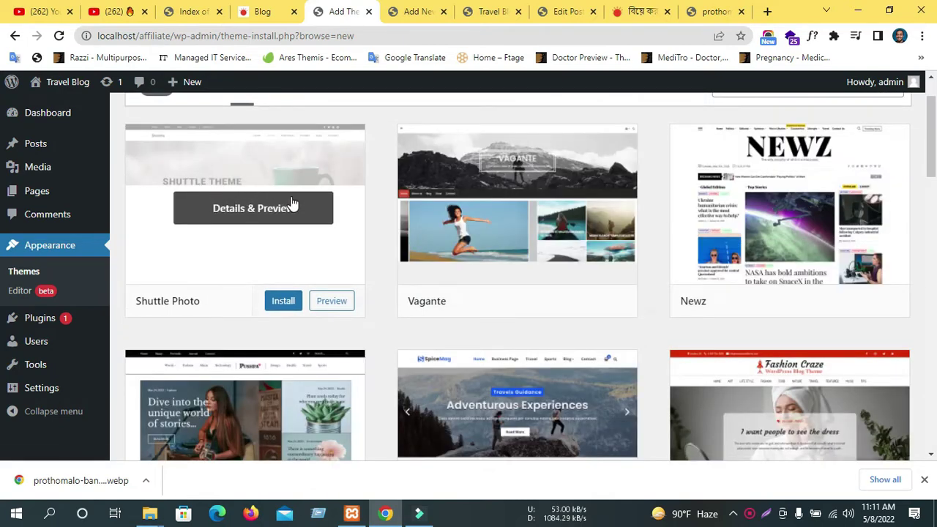
scroll(293, 203, "down", 6)
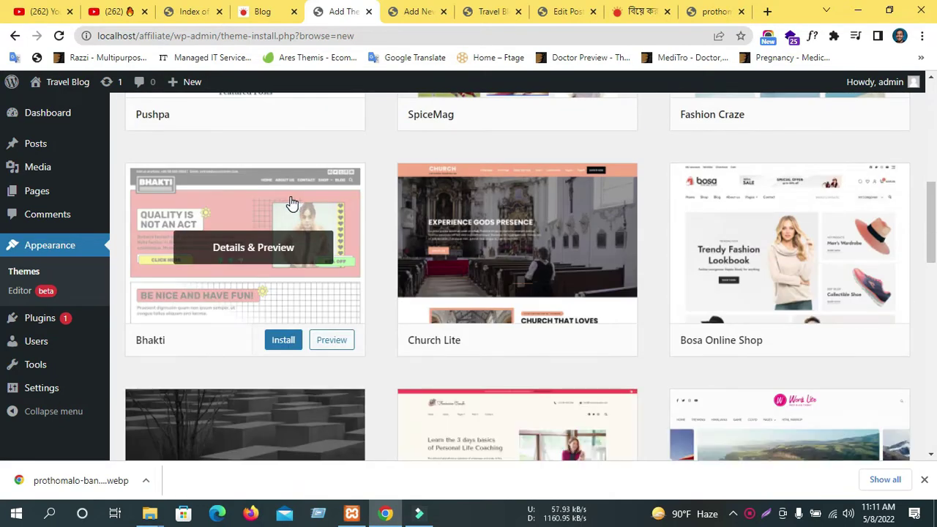
scroll(293, 202, "down", 1)
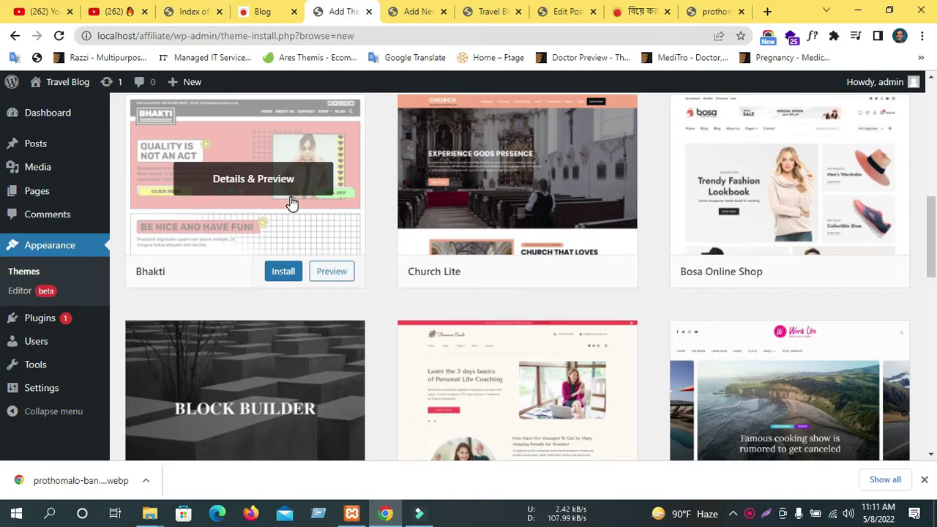
scroll(288, 197, "down", 4)
scroll(274, 199, "up", 3)
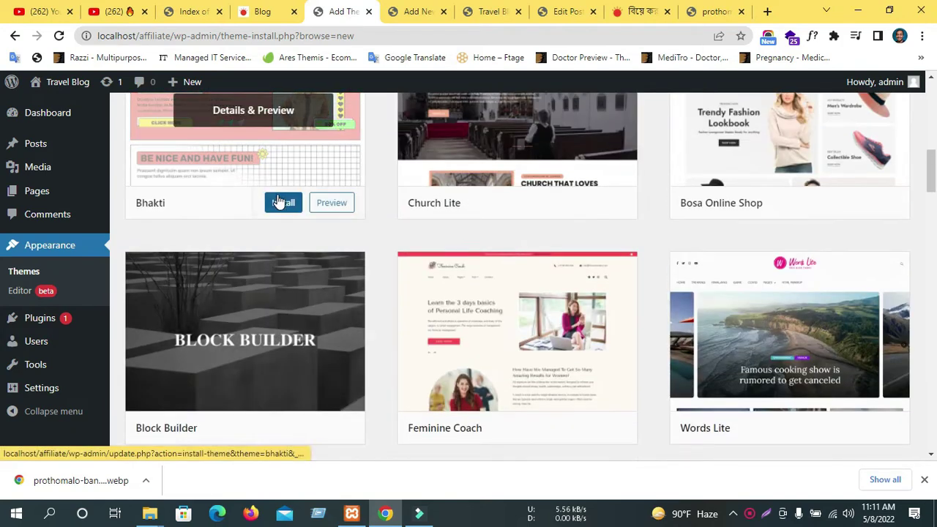
scroll(278, 190, "up", 9)
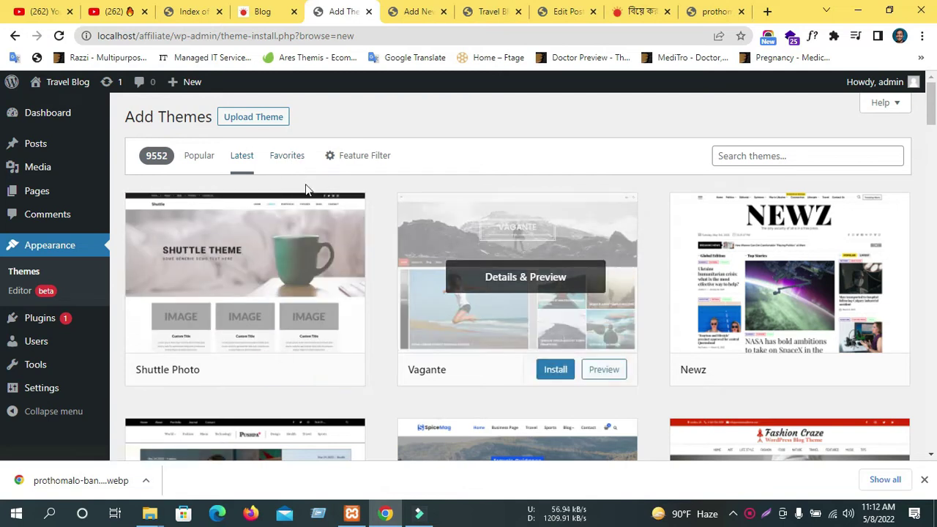
left_click(282, 157)
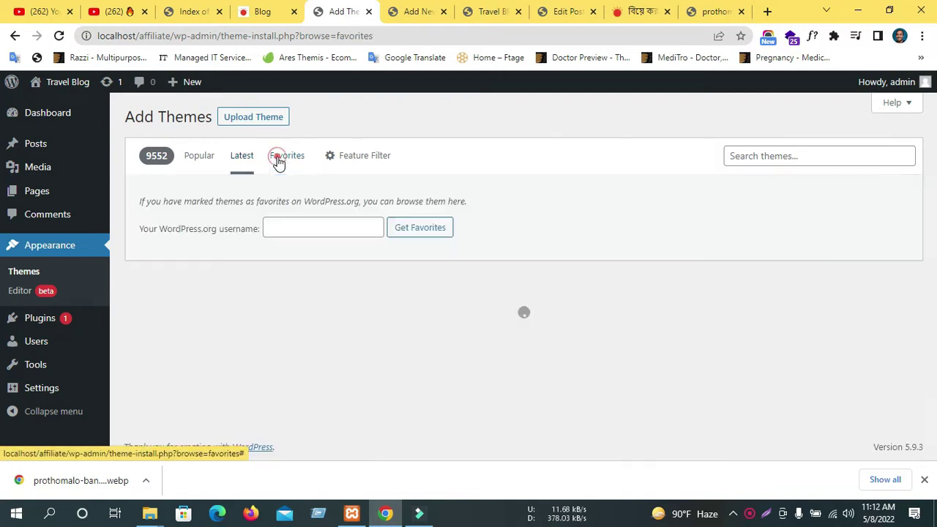
left_click(268, 231)
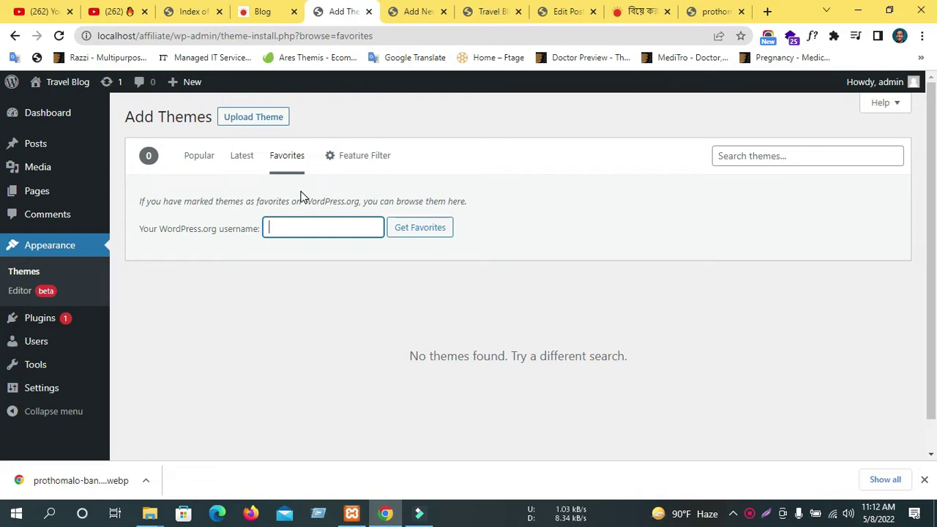
left_click(348, 164)
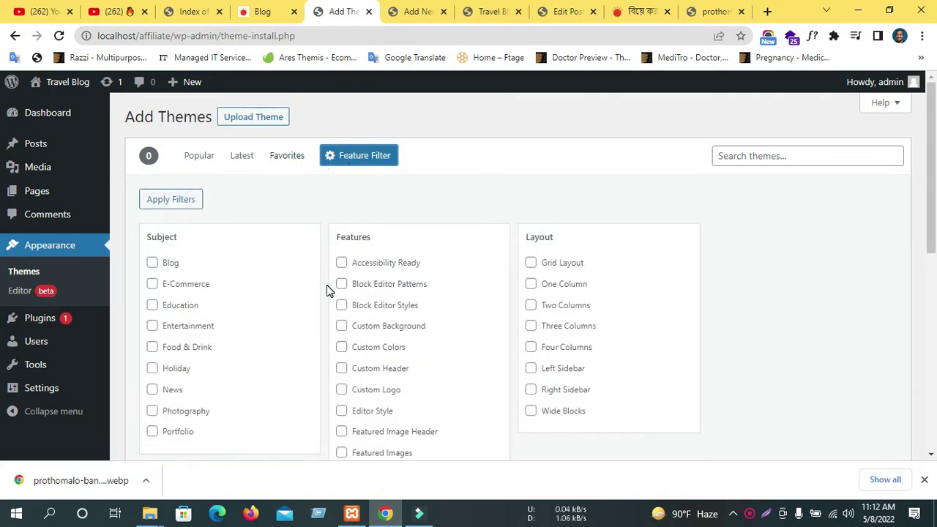
left_click(242, 155)
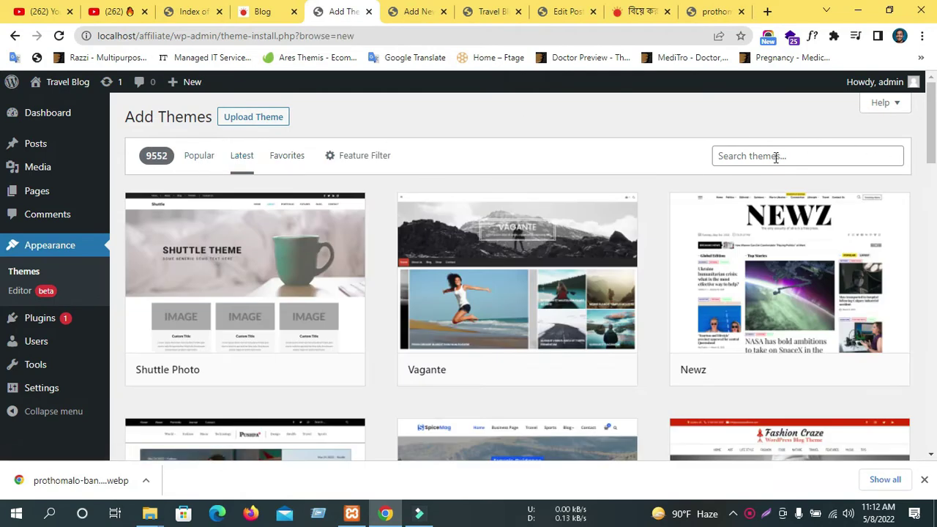
left_click(773, 156)
scroll(820, 347, "down", 2)
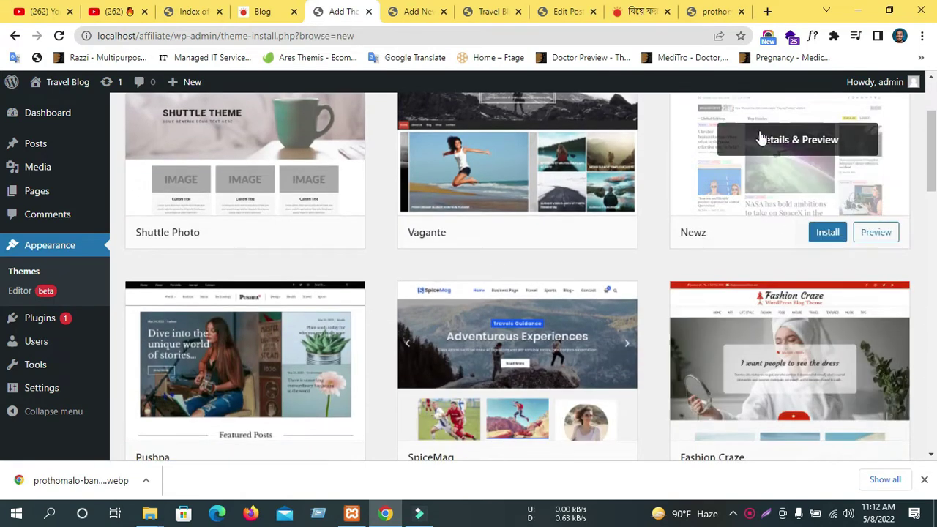
scroll(762, 140, "up", 2)
Search themes for 'chomnews', then cut the query to 'ch' and scroll the results.
left_click(742, 155)
type("chomnews")
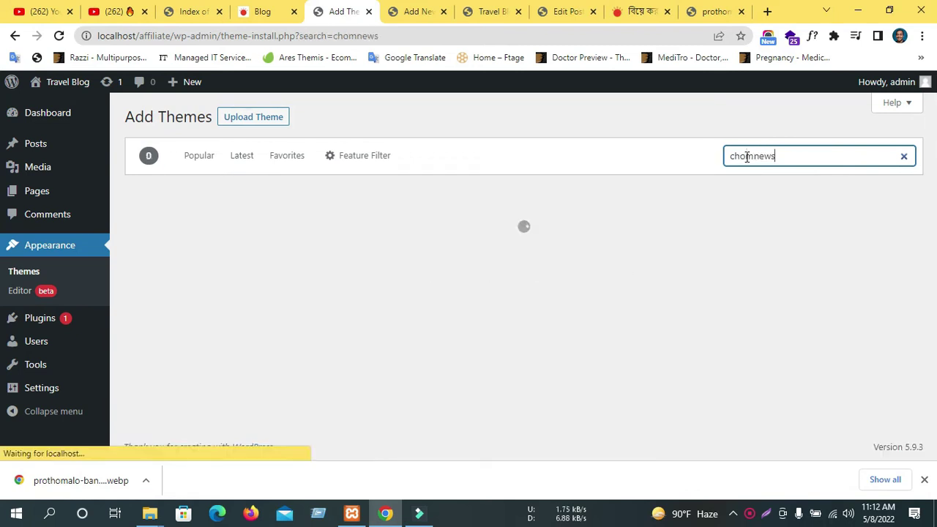
key("BackSpace")
key("BackSpace")
key("BackSpace")
key("BackSpace")
key("BackSpace")
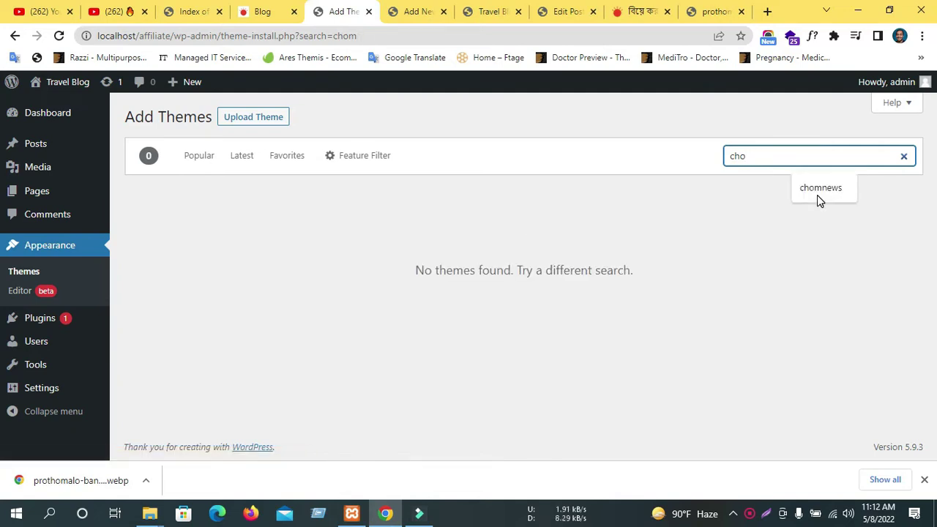
type("r")
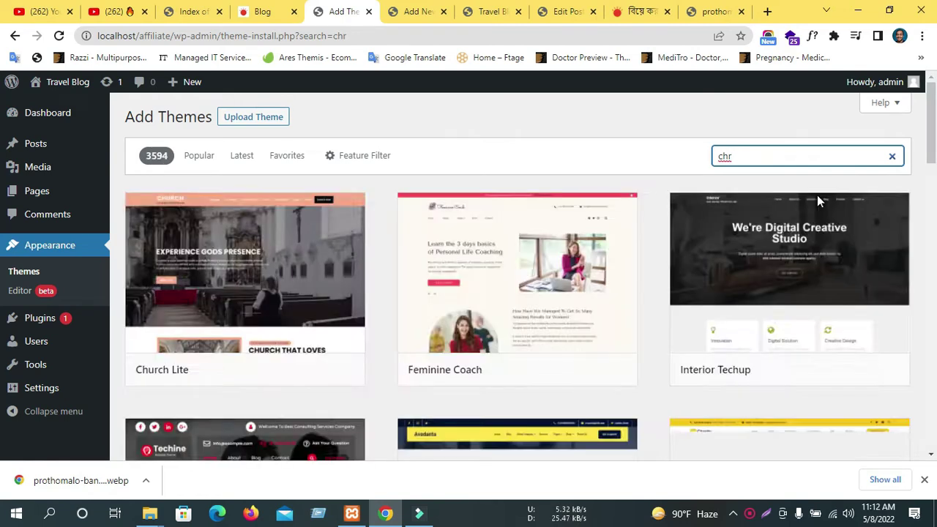
key("BackSpace")
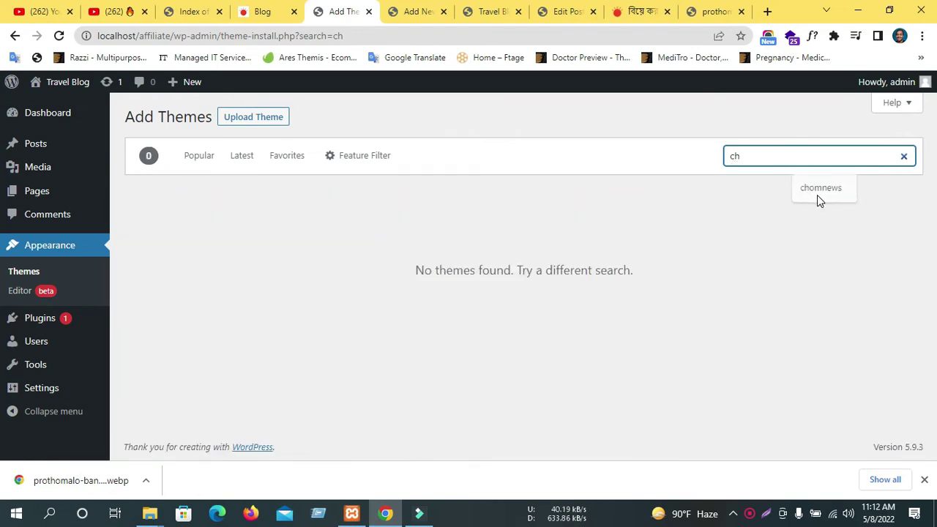
scroll(817, 195, "down", 3)
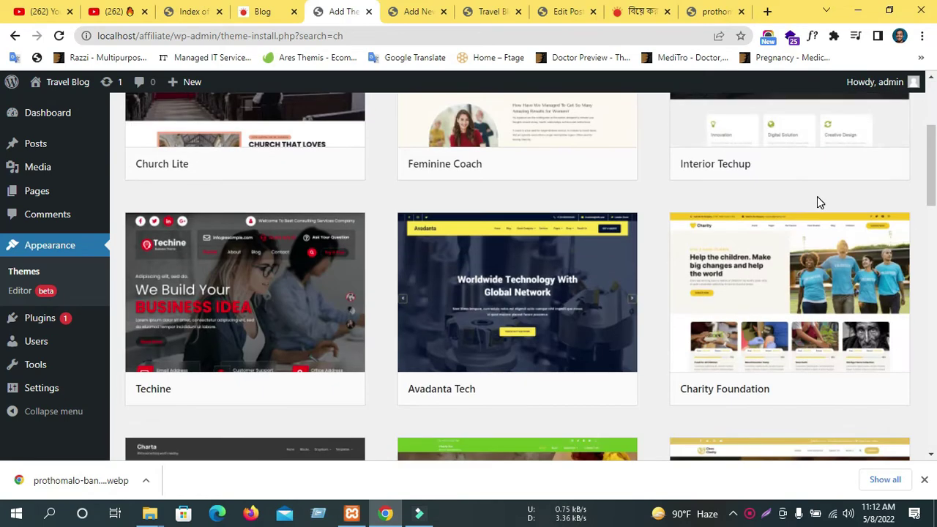
scroll(817, 196, "down", 2)
scroll(819, 203, "down", 5)
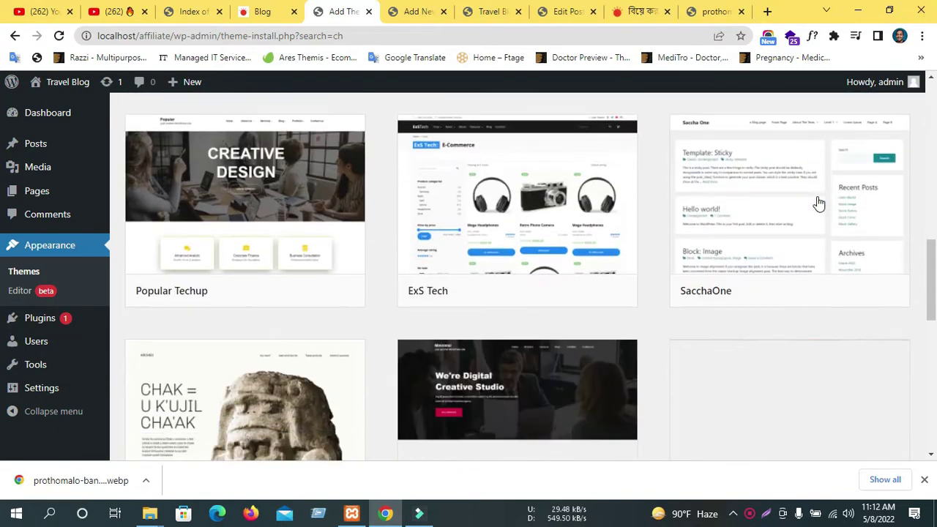
left_click(150, 514)
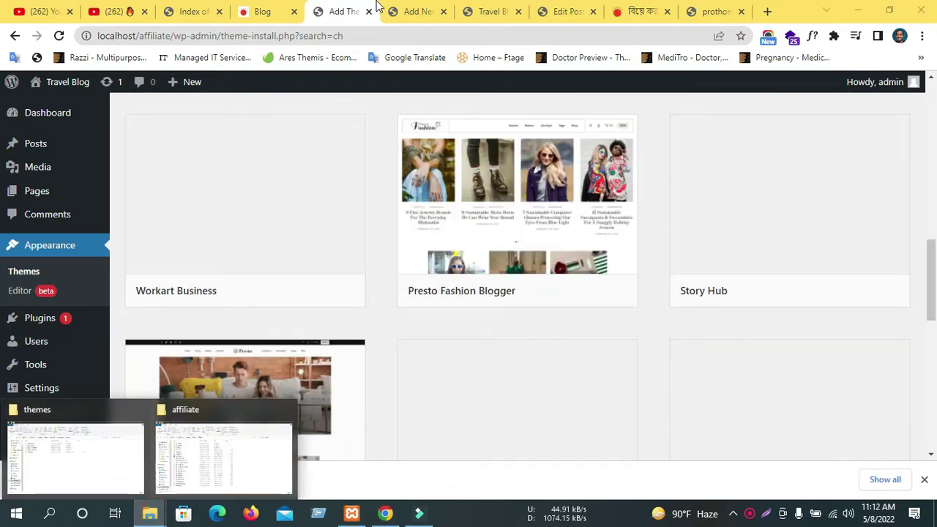
In the themes folder window, read the chromenews folder's exact name via Rename.
left_click(209, 11)
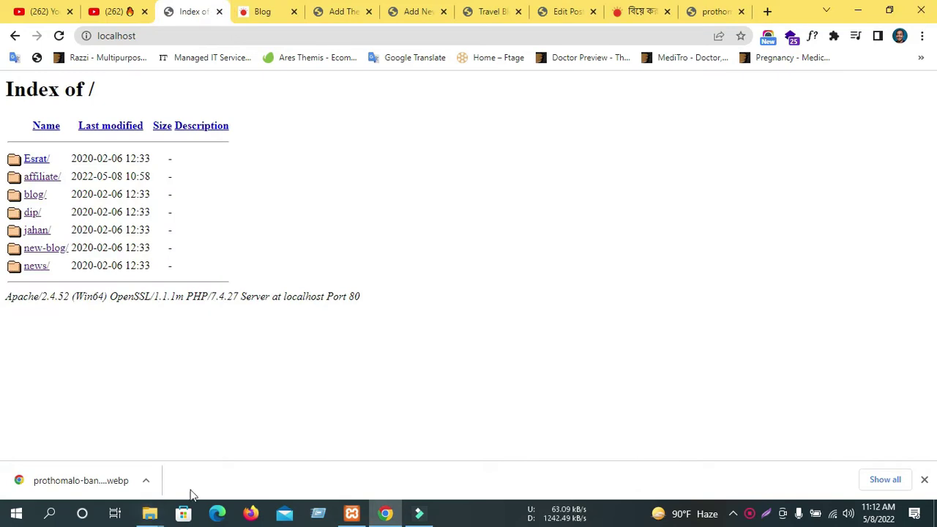
left_click(158, 521)
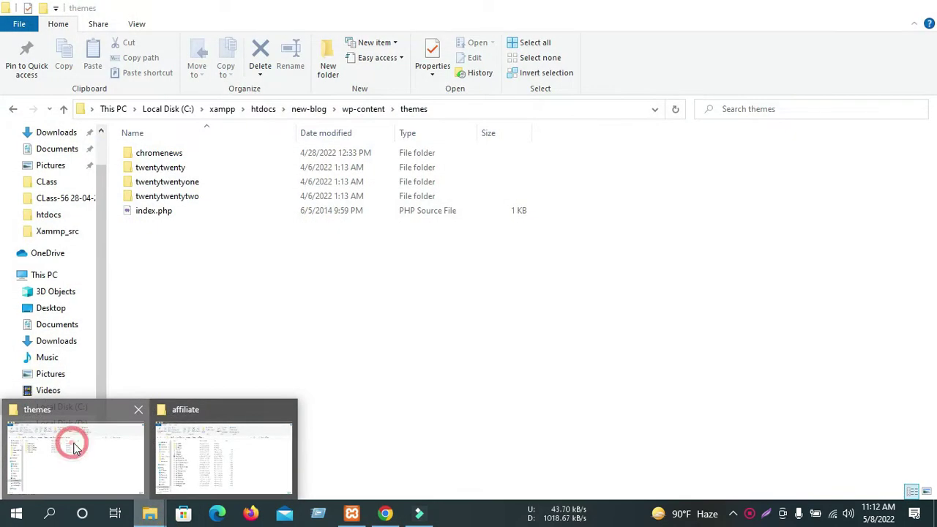
left_click(68, 443)
right_click(165, 160)
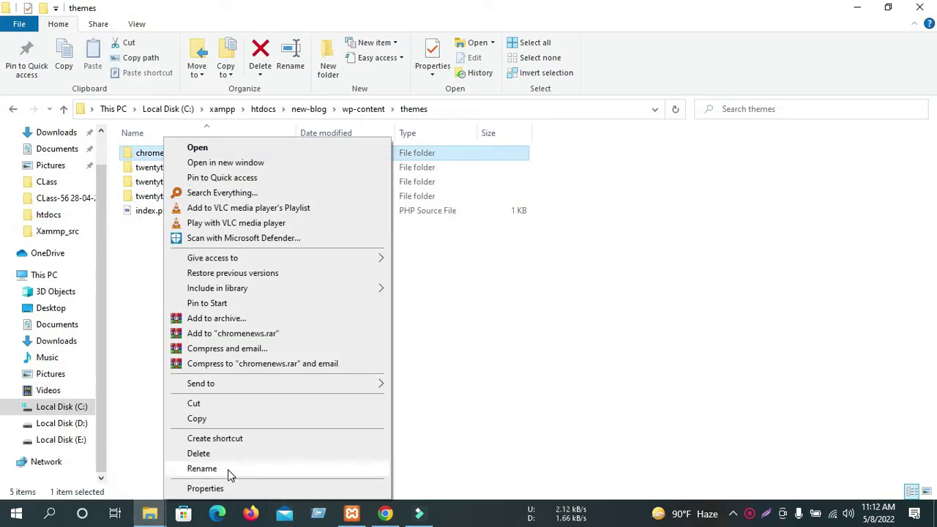
left_click(227, 469)
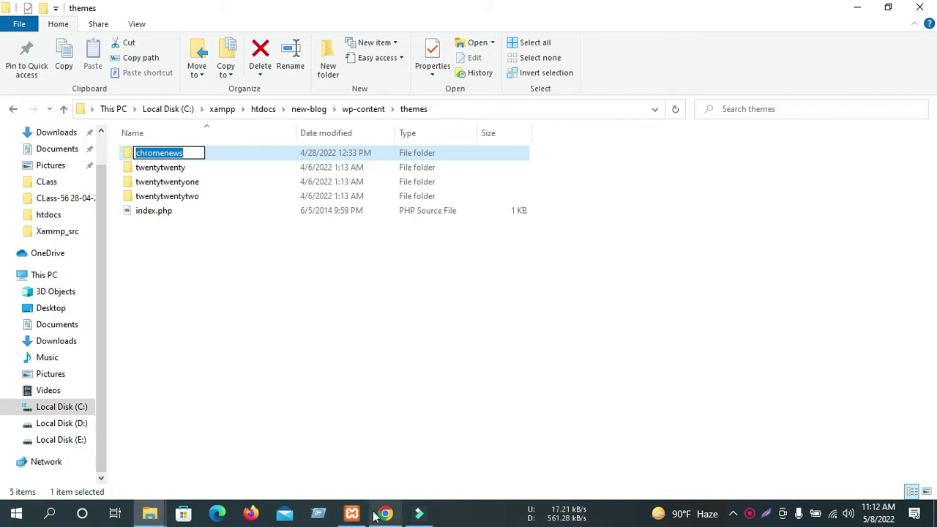
left_click(376, 516)
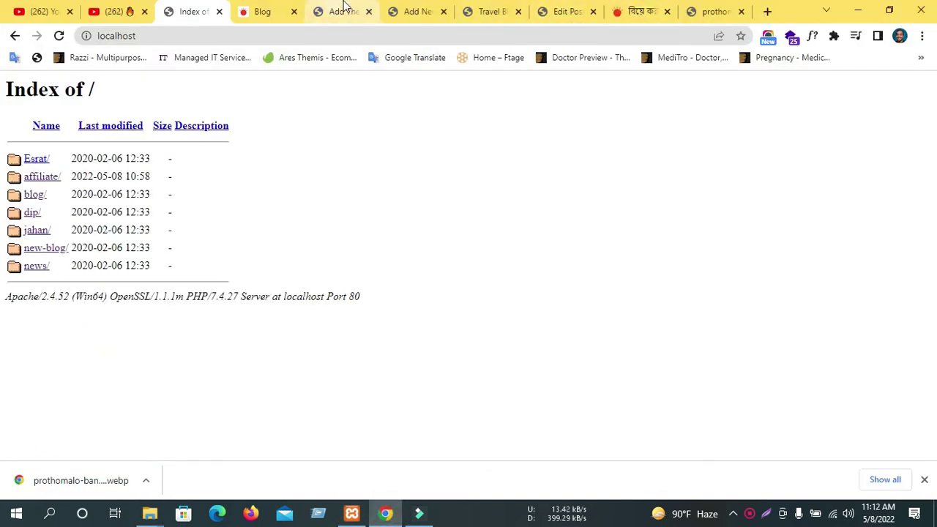
Close the new-post tab, returning to the Add Themes page.
left_click(419, 9)
left_click(443, 11)
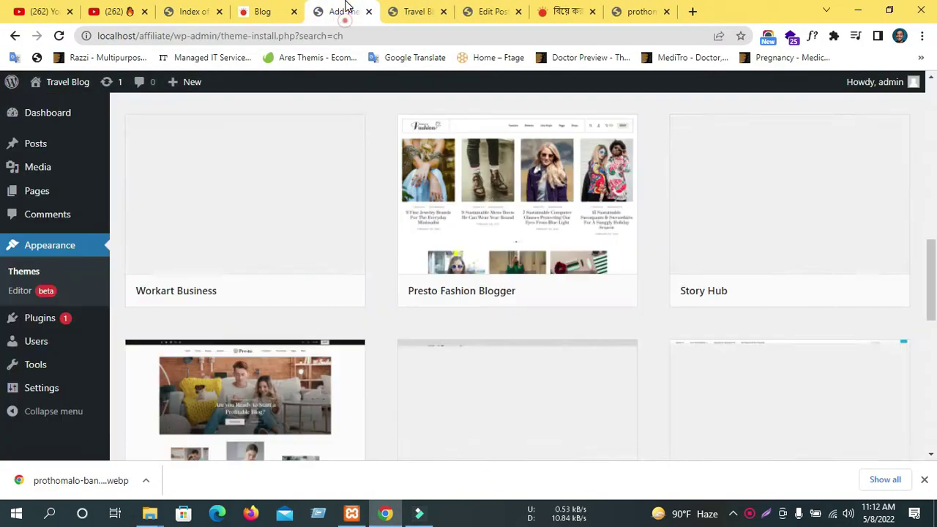
scroll(702, 161, "up", 6)
scroll(736, 190, "up", 5)
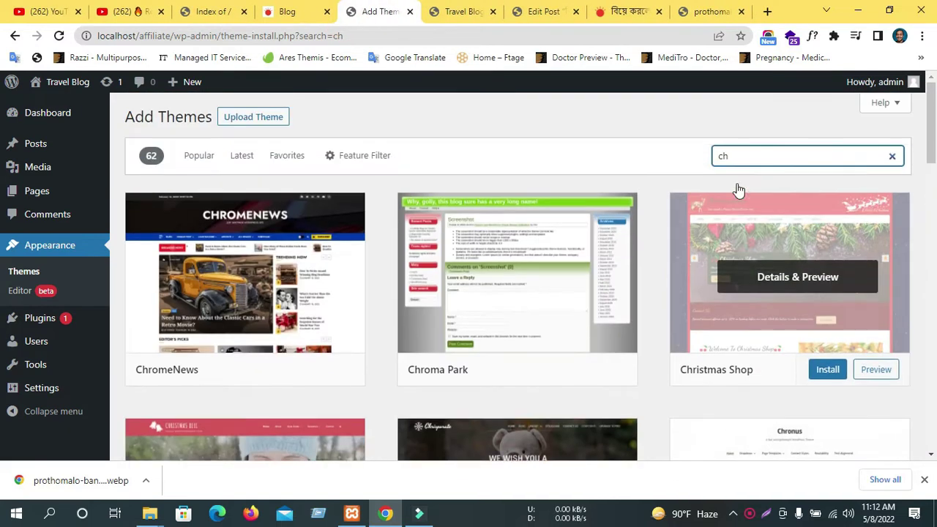
Correct the theme search to 'chromenews' so only ChromeNews is listed.
left_click(745, 171)
left_click(761, 165)
type("romenewa")
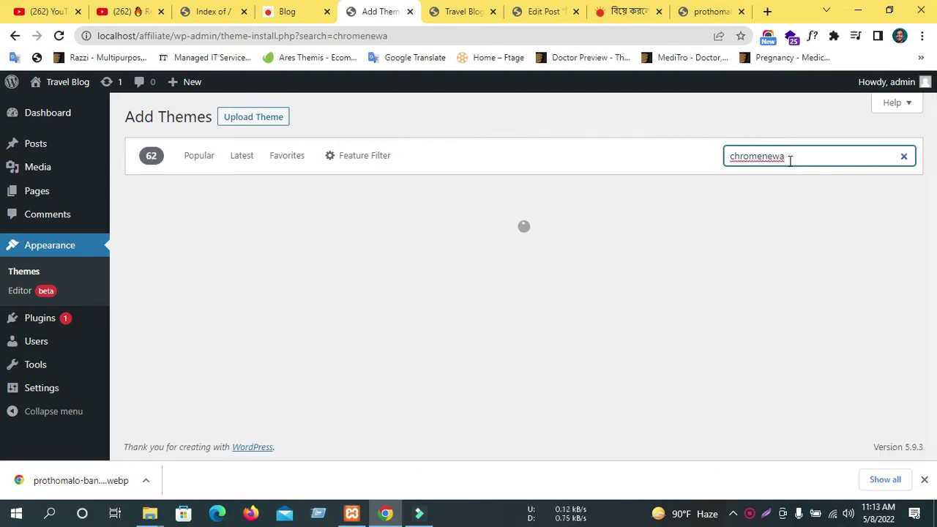
left_click(789, 159)
type("wa")
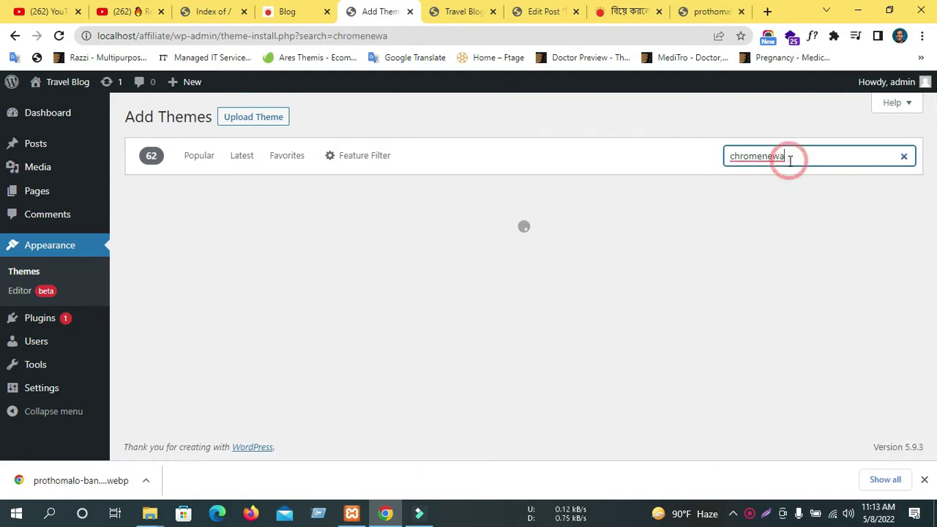
key("BackSpace")
type("s")
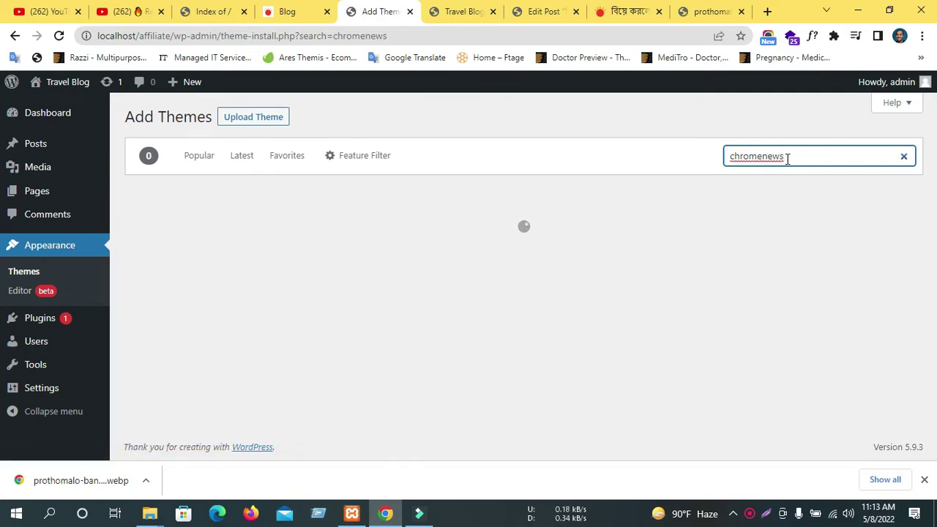
mouse_move(282, 259)
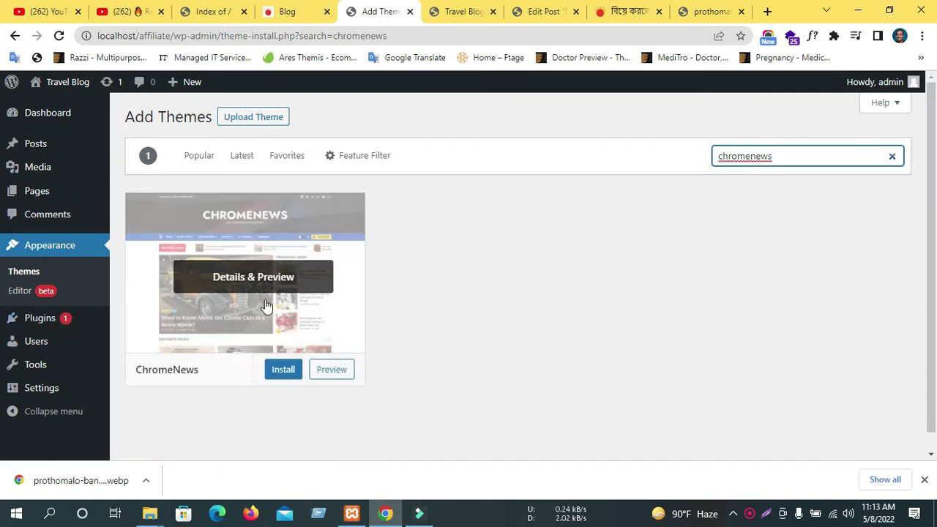
Open the ChromeNews theme preview and select its description and documentation link.
left_click(282, 374)
left_click(325, 371)
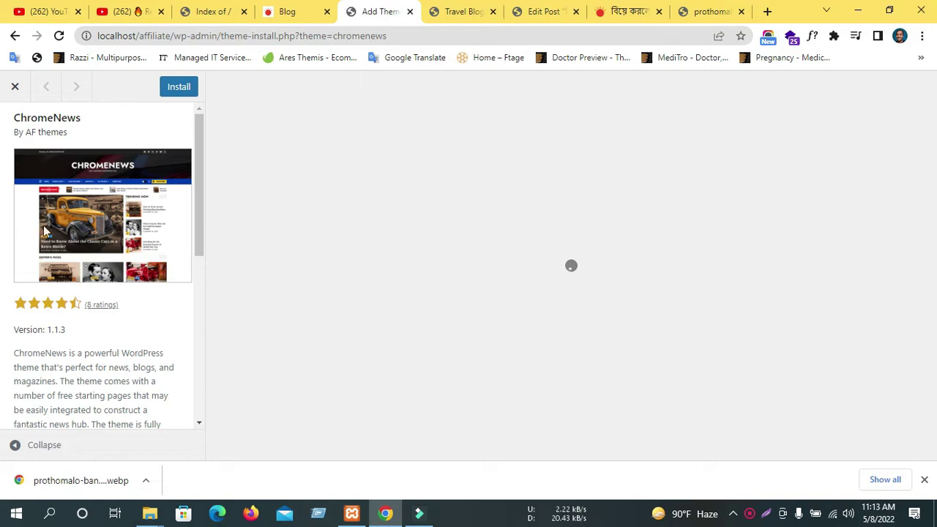
scroll(88, 242, "down", 6)
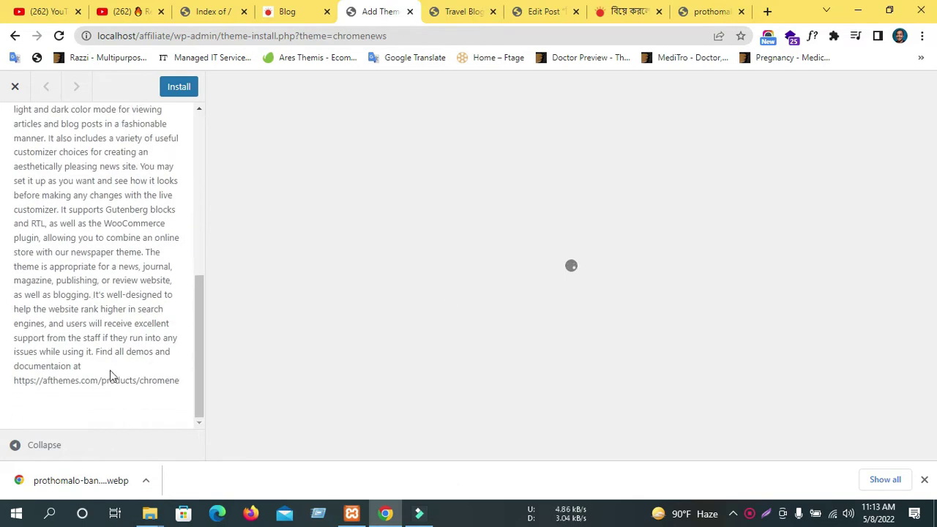
triple_click(146, 380)
left_click_drag(139, 395, 171, 383)
left_click(176, 379)
Scroll through the rest of the ChromeNews preview, then install the theme.
scroll(665, 268, "down", 10)
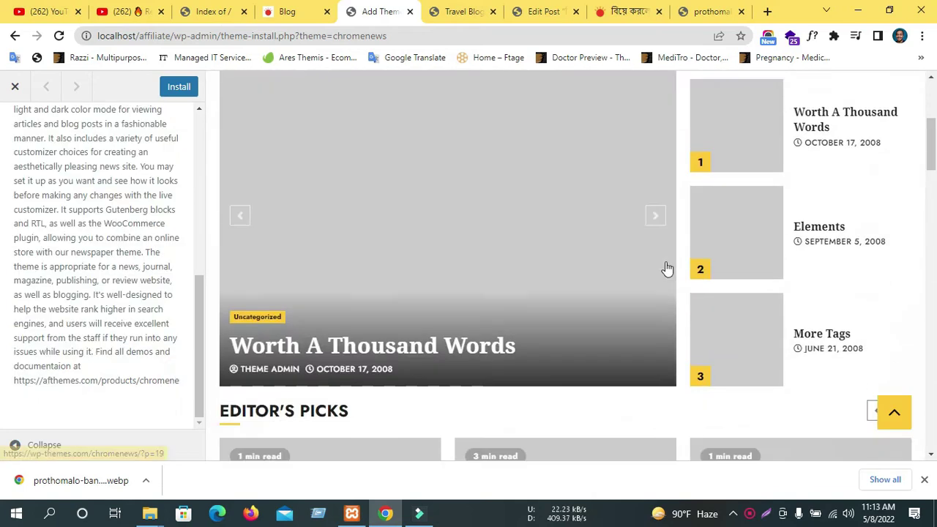
scroll(438, 270, "up", 9)
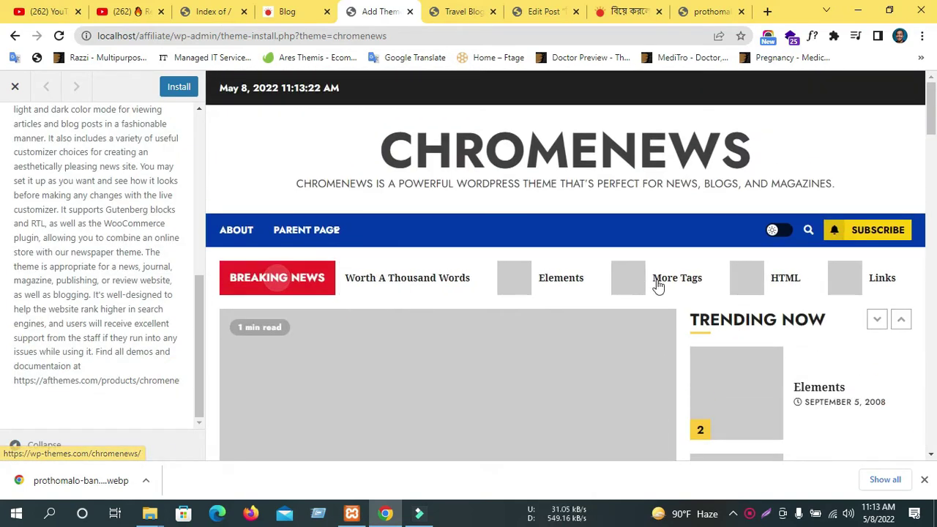
scroll(658, 287, "down", 5)
scroll(644, 242, "down", 5)
scroll(619, 232, "down", 20)
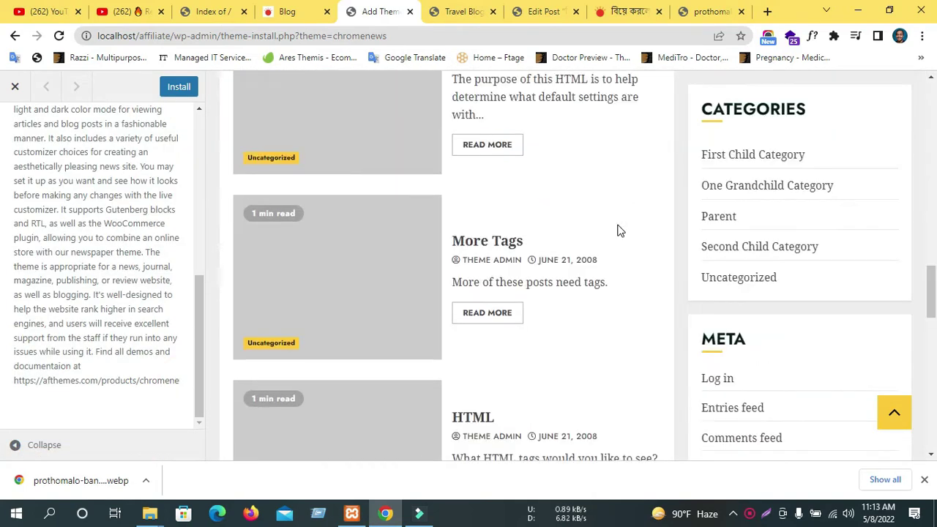
scroll(620, 242, "up", 20)
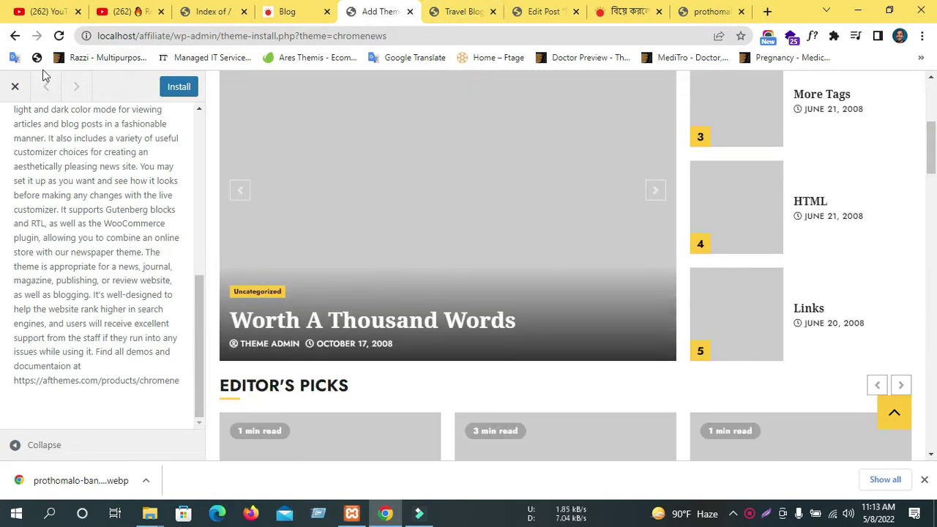
left_click(15, 86)
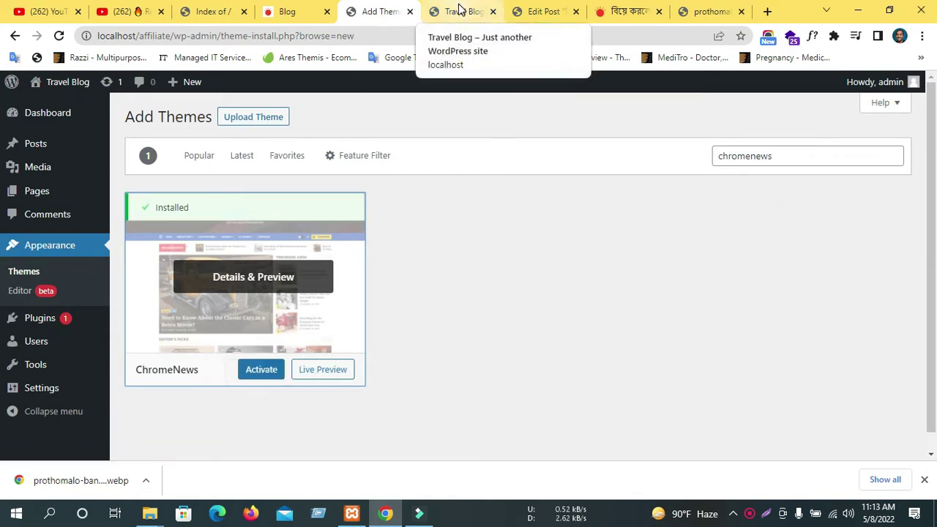
Activate ChromeNews and review the New theme activated and recommended-plugins notices.
left_click(261, 372)
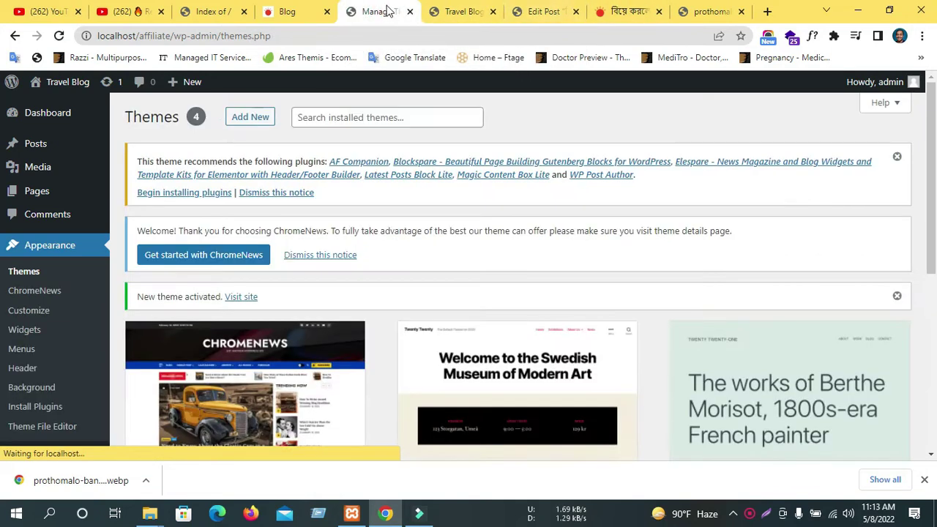
scroll(233, 285, "down", 3)
scroll(237, 292, "up", 3)
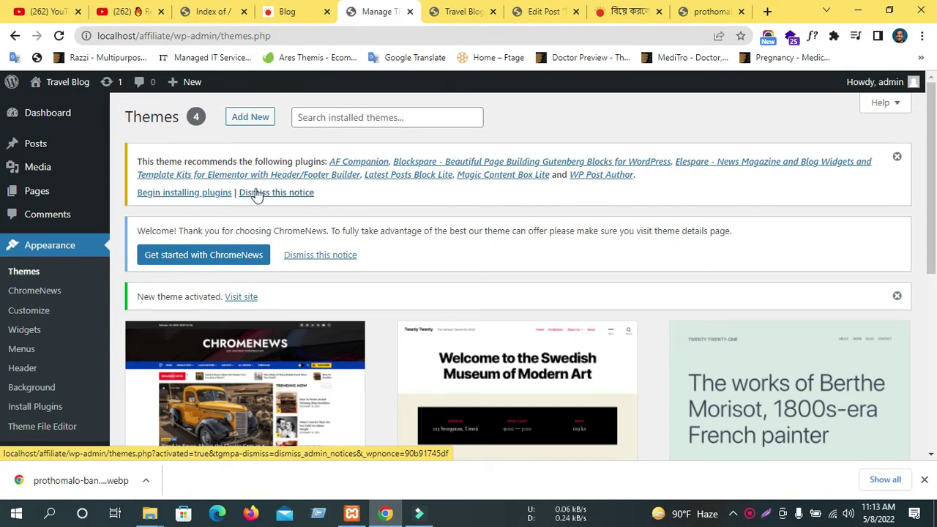
scroll(404, 305, "down", 3)
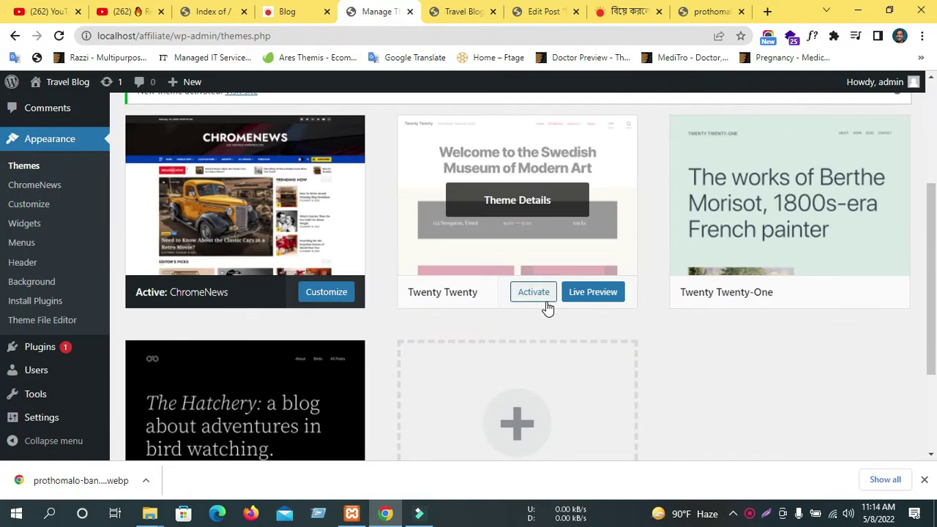
scroll(297, 317, "up", 3)
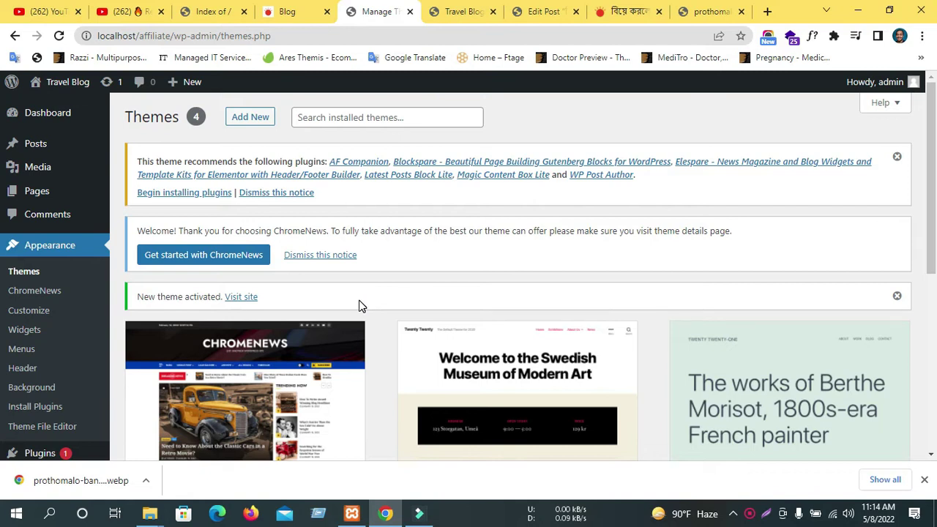
scroll(261, 317, "down", 3)
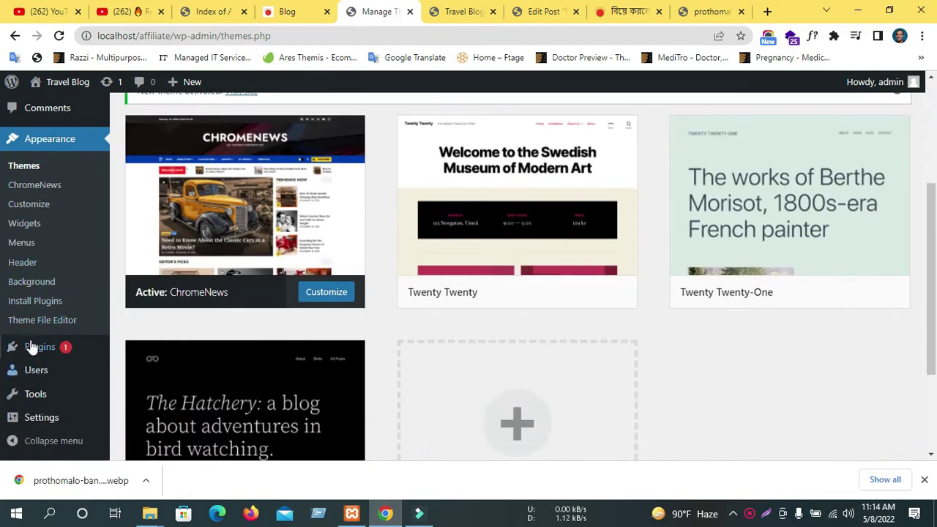
Open Installed Plugins in a new tab and update Akismet Anti-Spam to 4.2.3.
mouse_move(40, 355)
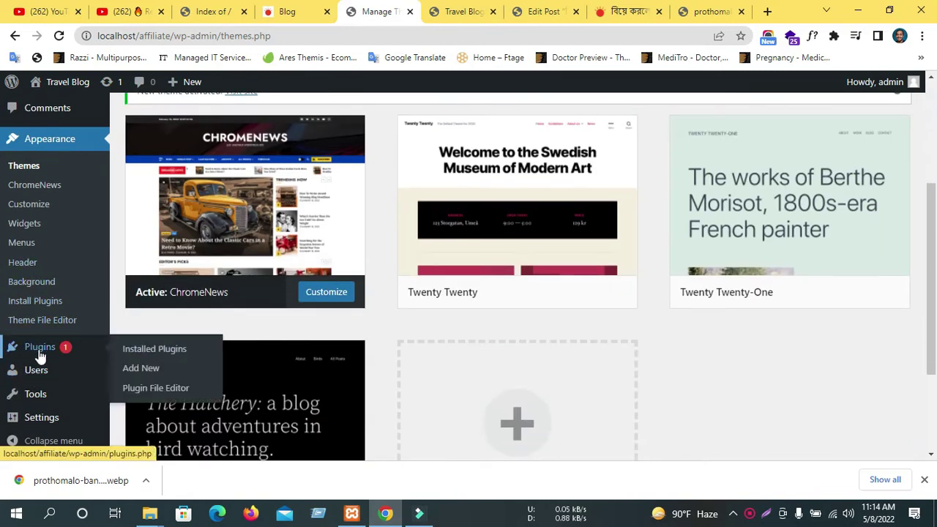
middle_click(181, 351)
left_click(413, 11)
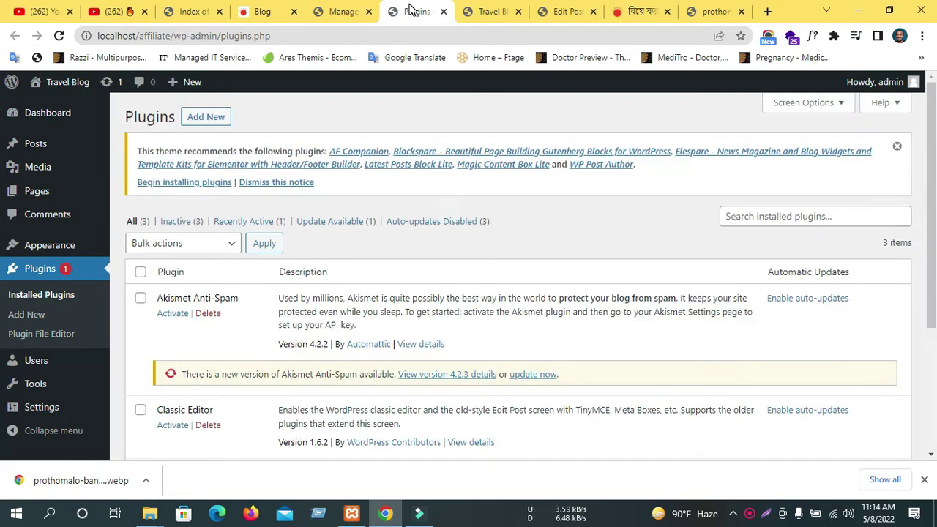
scroll(185, 254, "down", 1)
scroll(184, 254, "down", 2)
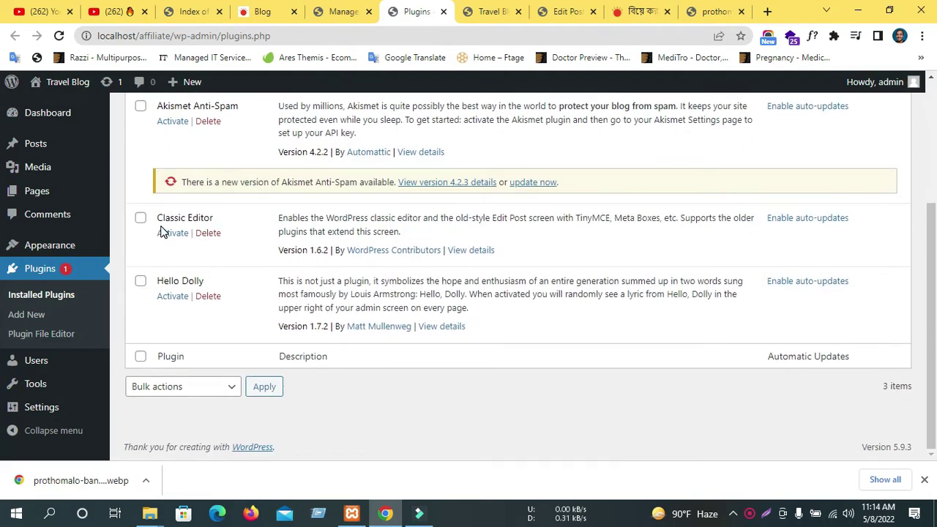
scroll(162, 230, "up", 1)
left_click(546, 250)
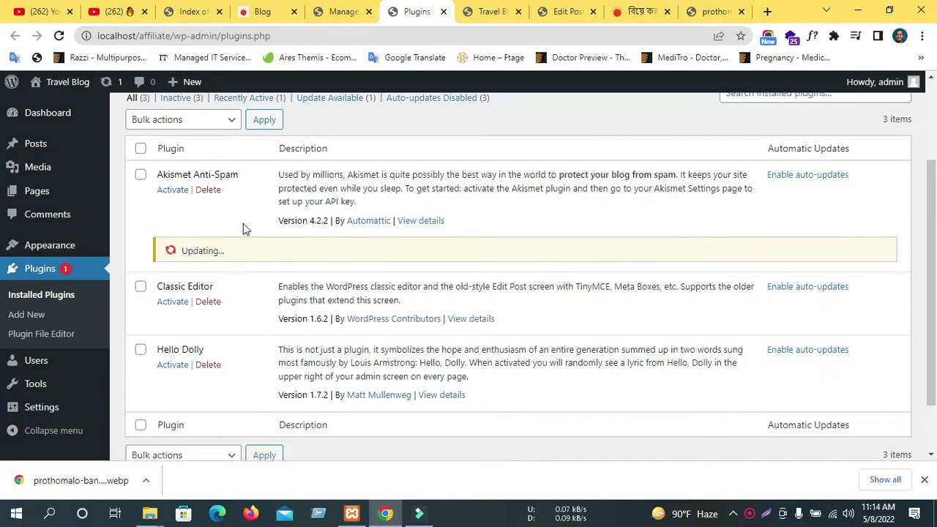
Select every installed plugin and apply the bulk Update action.
scroll(244, 226, "up", 2)
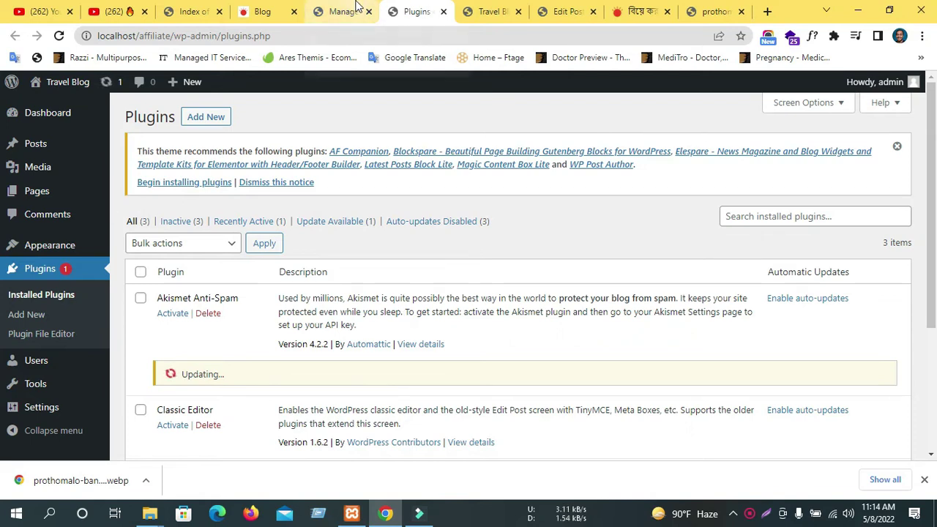
left_click(140, 271)
left_click(182, 249)
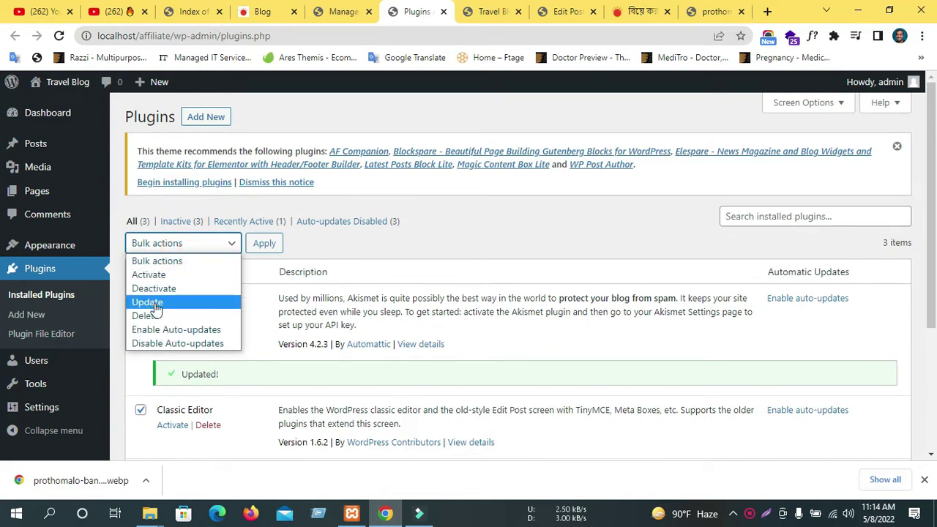
left_click(176, 302)
left_click(256, 246)
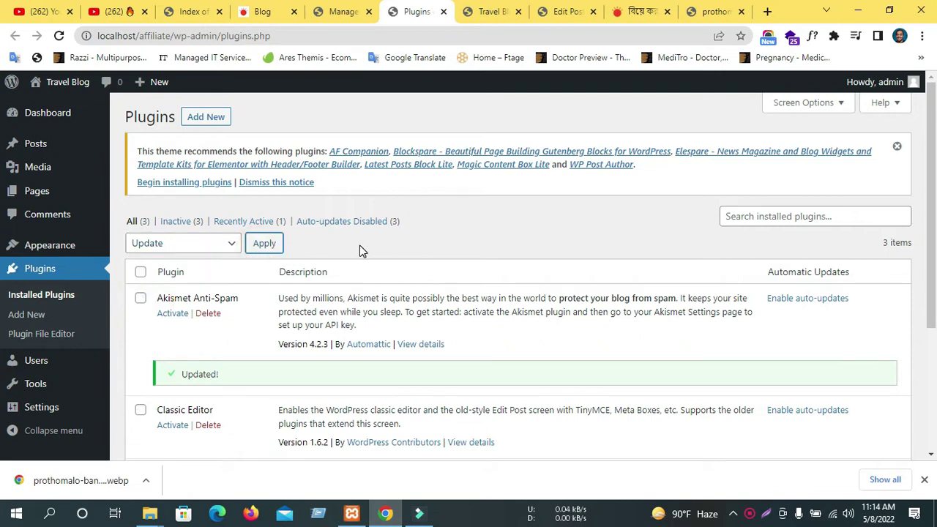
Set the plugins' bulk action to Activate and glance back at the themes tab.
left_click(191, 246)
left_click(202, 250)
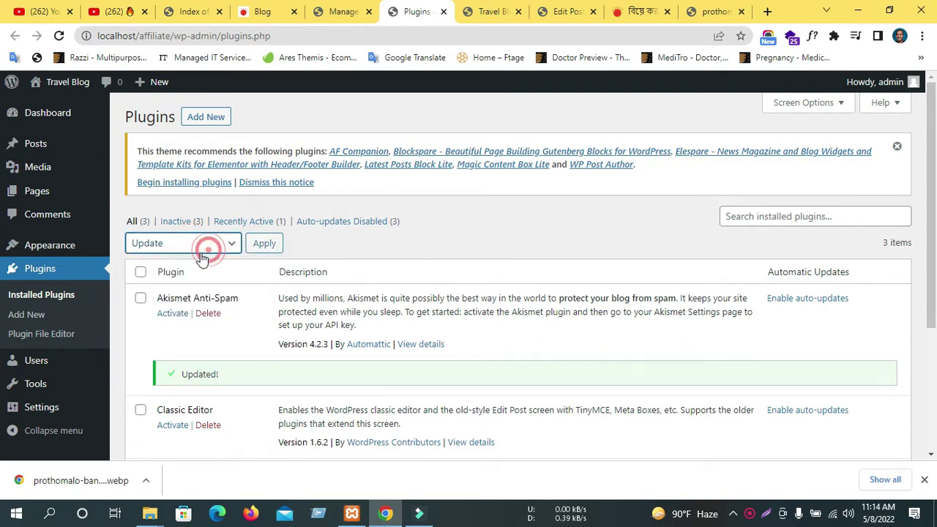
left_click(193, 246)
left_click(165, 274)
scroll(192, 352, "down", 2)
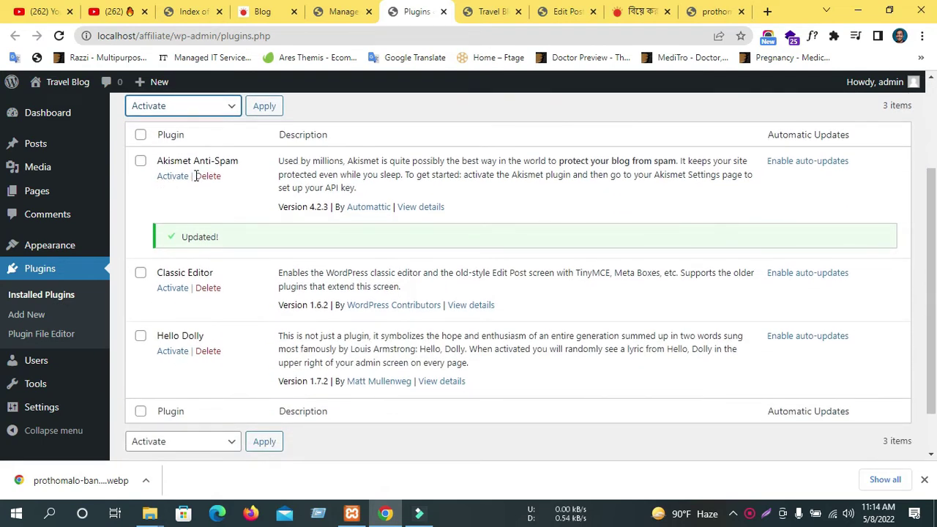
scroll(194, 190, "up", 2)
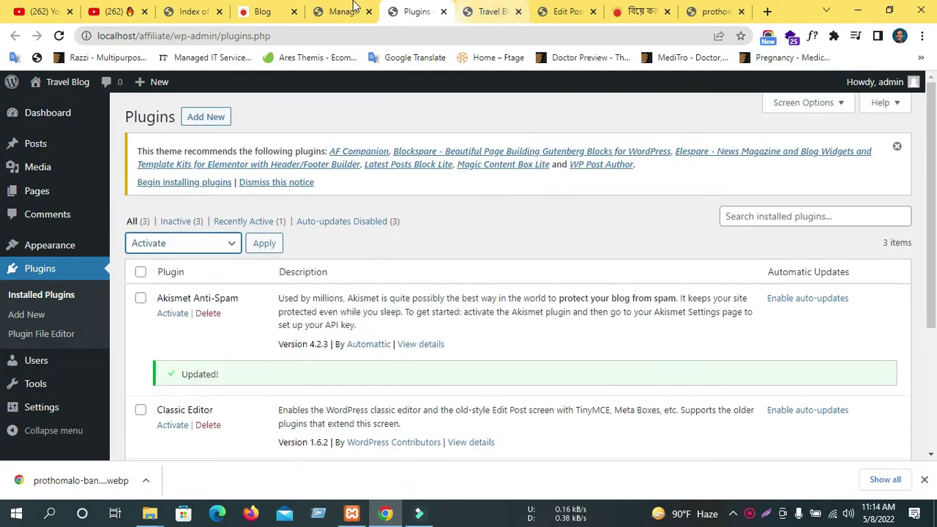
left_click(343, 12)
left_click(403, 10)
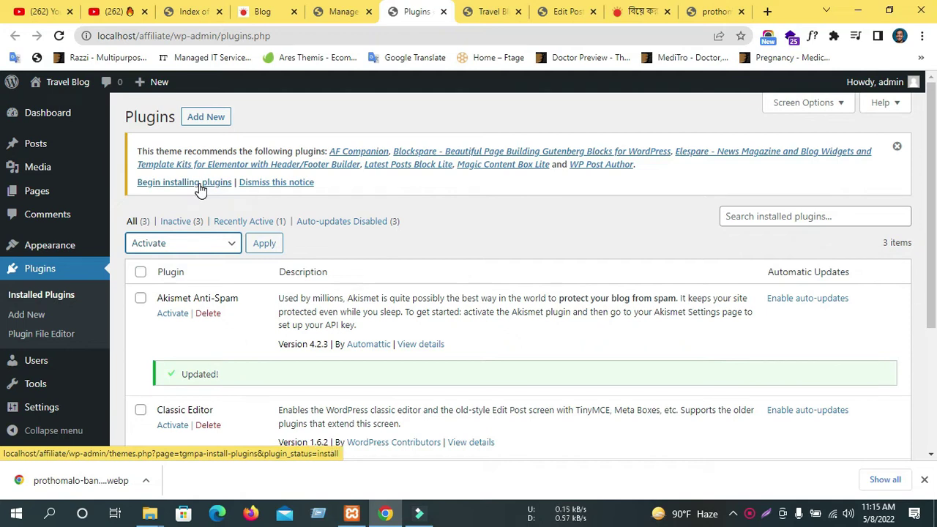
Open Begin installing plugins and review the six recommended plugins listed.
left_click(183, 183)
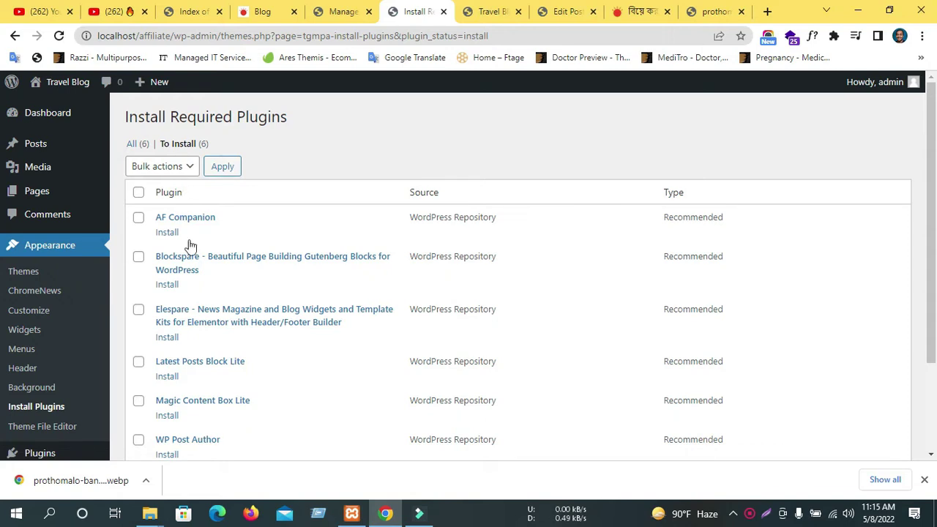
left_click(750, 513)
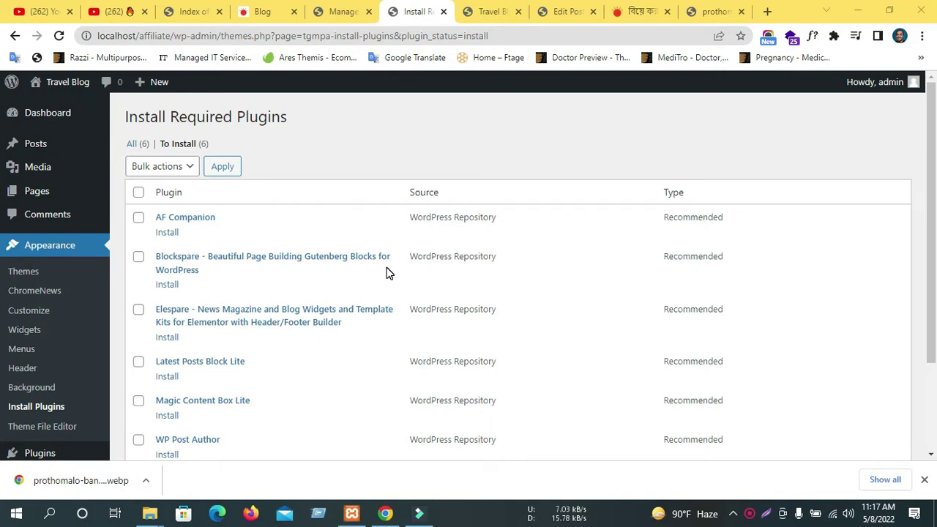
scroll(388, 273, "down", 2)
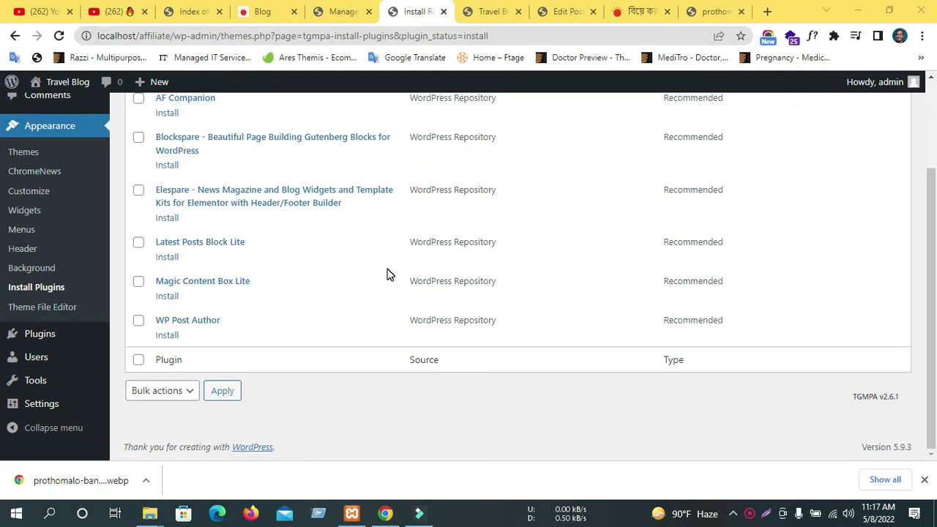
scroll(382, 271, "up", 3)
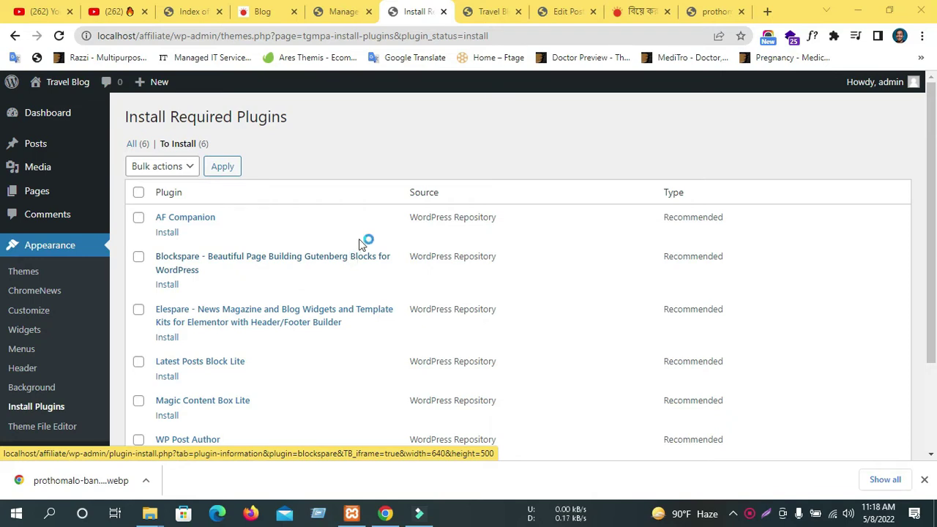
scroll(347, 328, "down", 2)
scroll(340, 260, "up", 2)
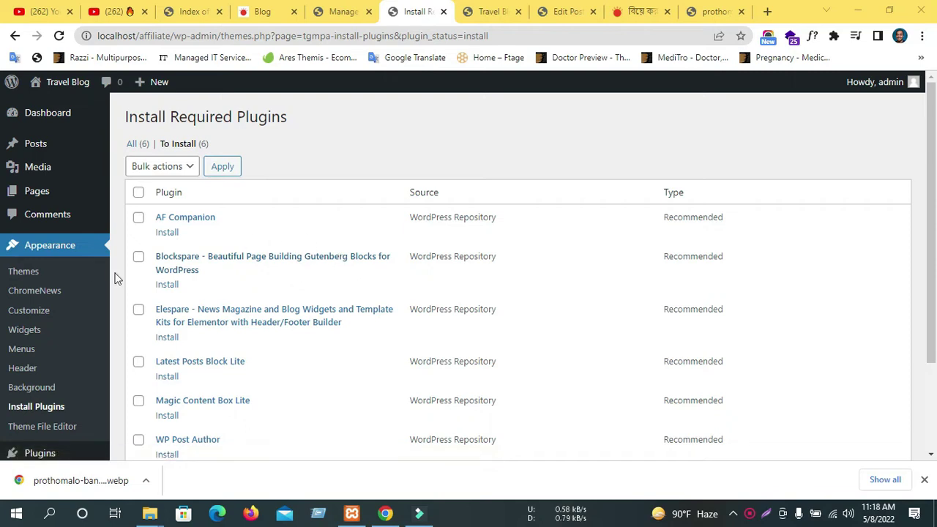
Select all six recommended plugins and apply the bulk Install action.
left_click(137, 193)
left_click(154, 166)
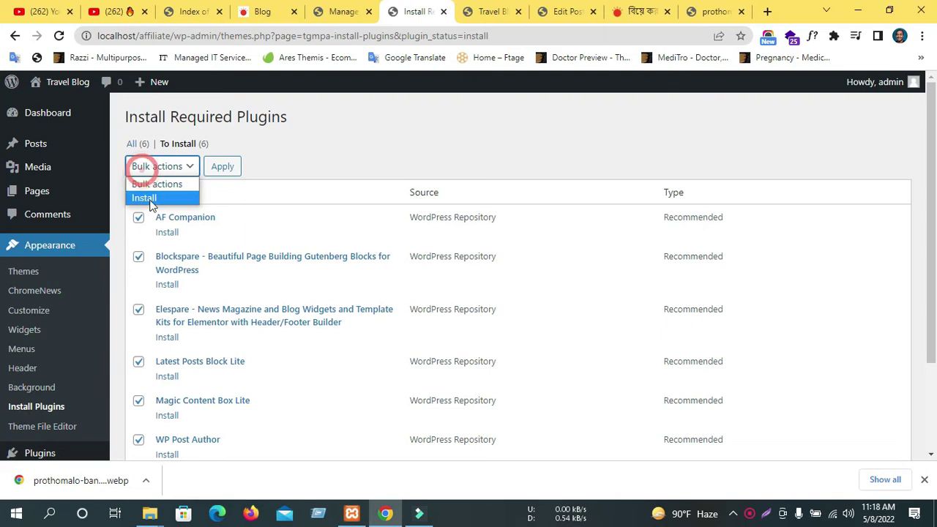
left_click(146, 199)
left_click(222, 166)
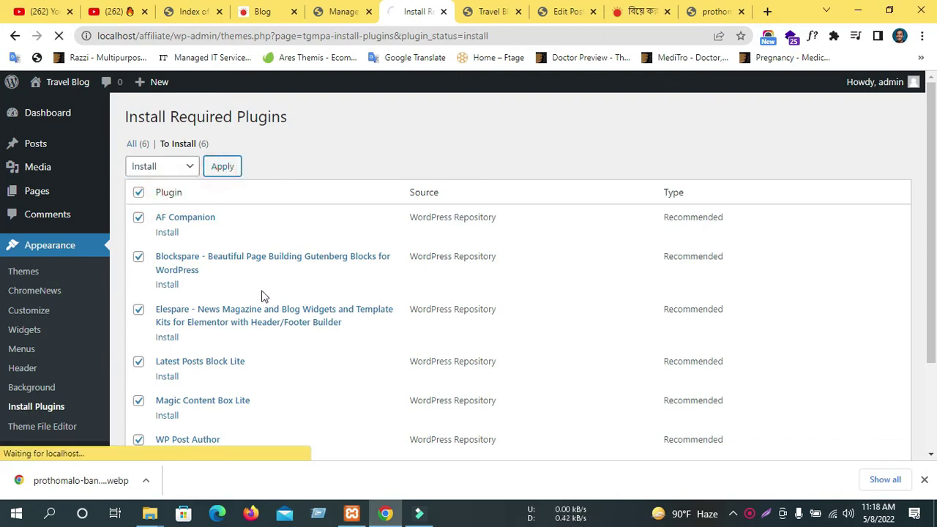
scroll(286, 286, "down", 2)
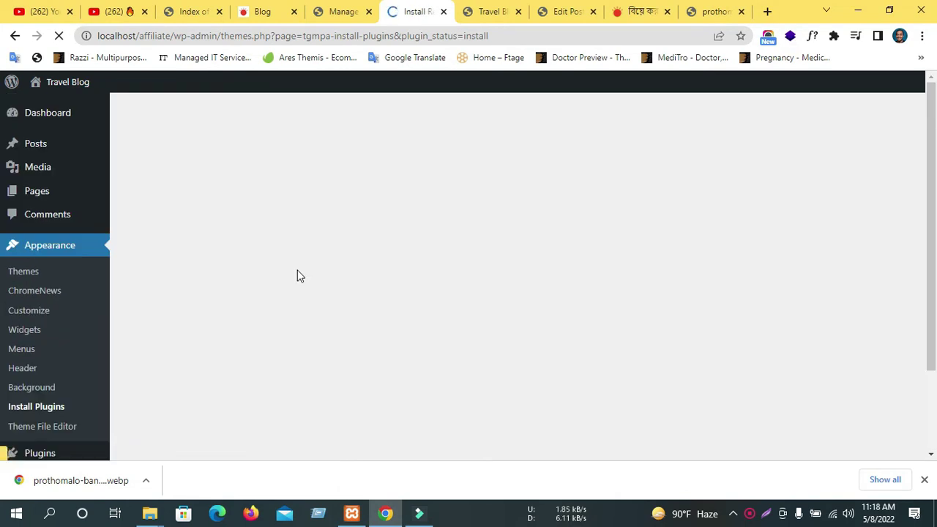
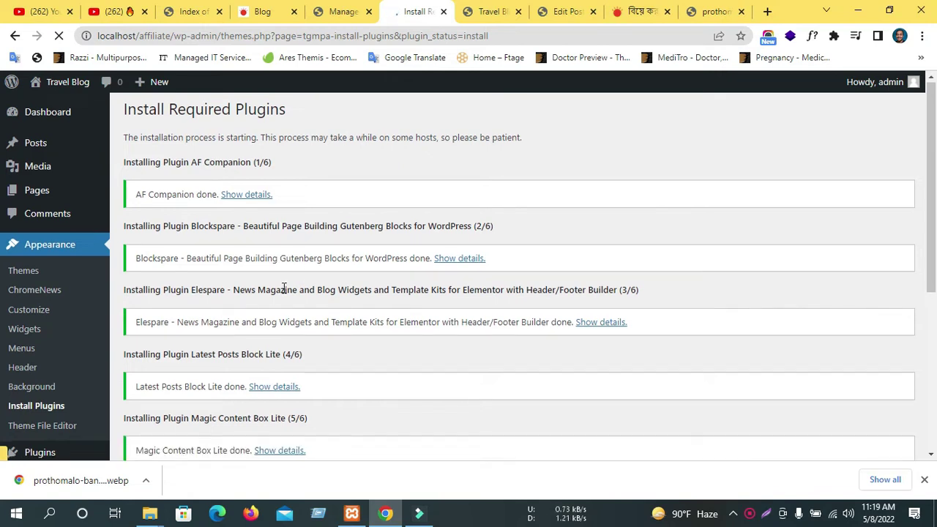
Check the finished install log for all six plugins and return to the Required Plugins Installer.
scroll(290, 285, "down", 2)
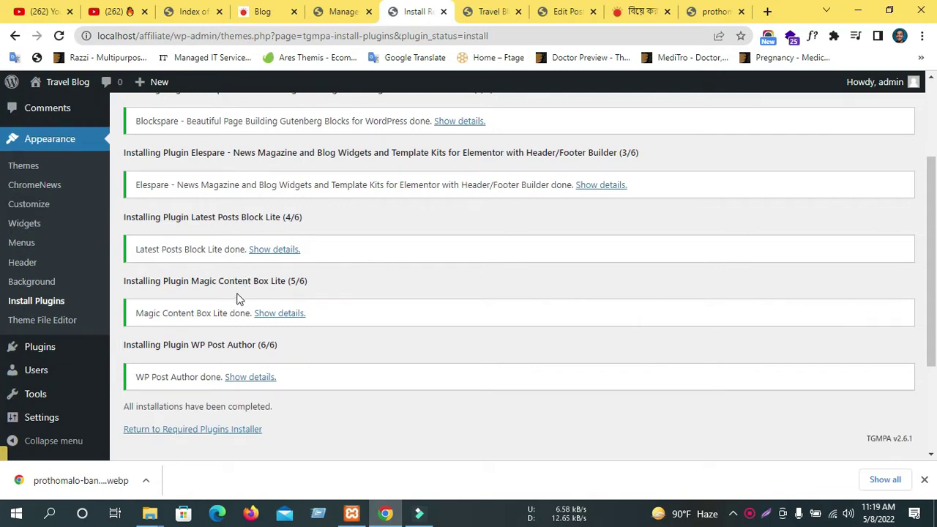
scroll(230, 293, "down", 2)
scroll(236, 278, "up", 4)
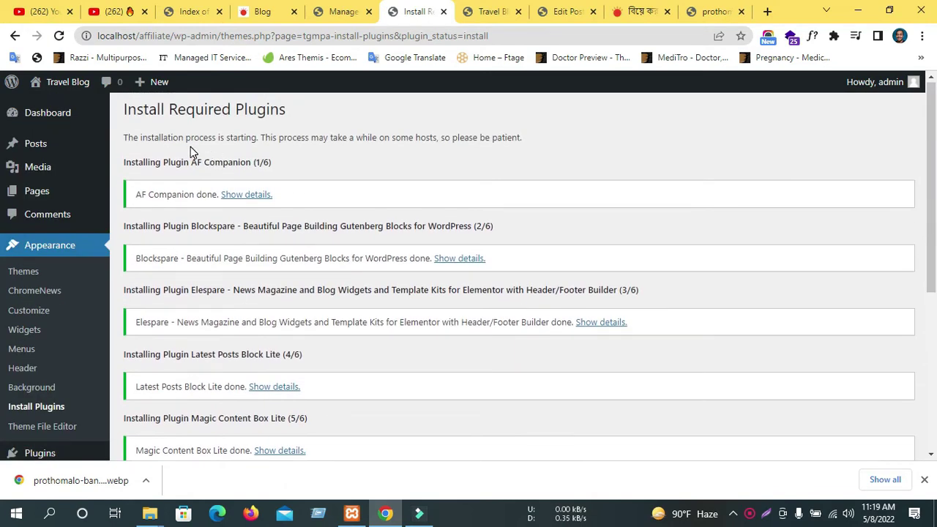
scroll(249, 238, "down", 4)
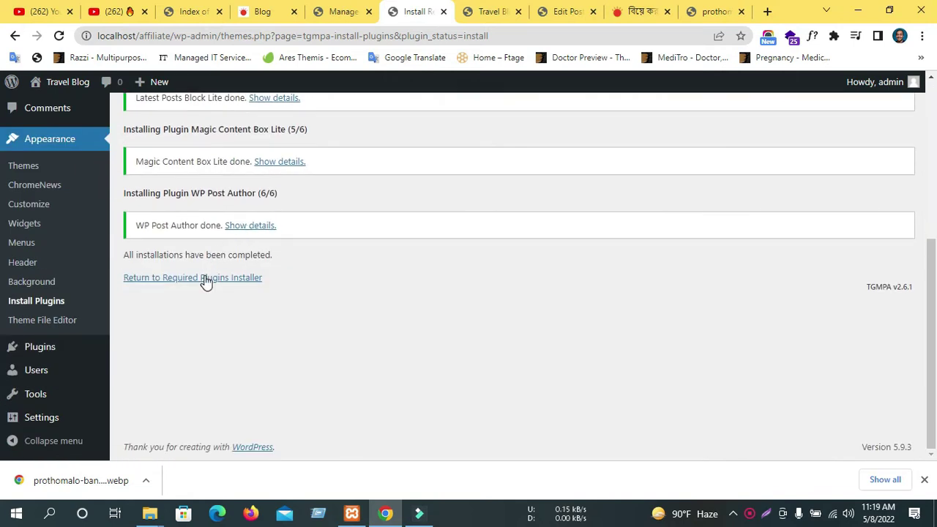
left_click(205, 279)
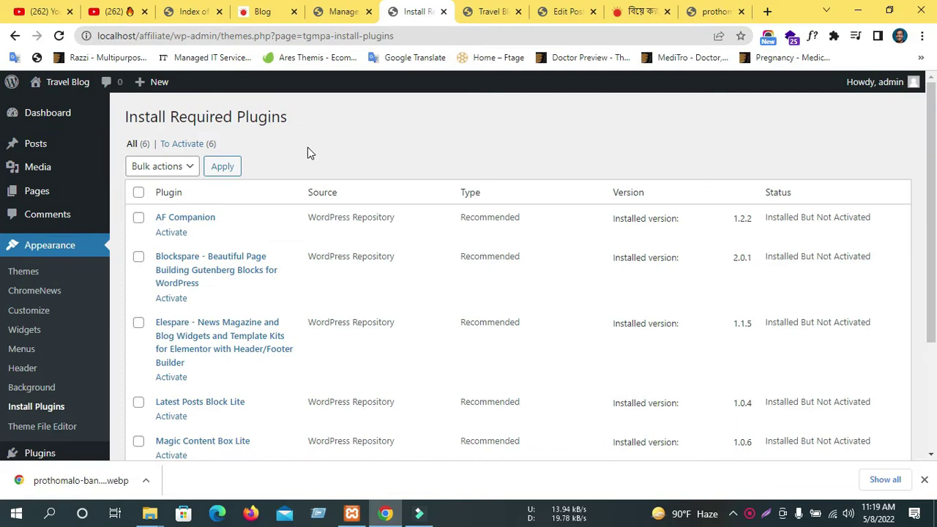
Select all six listed plugins and apply the bulk Activate action.
scroll(273, 202, "down", 2)
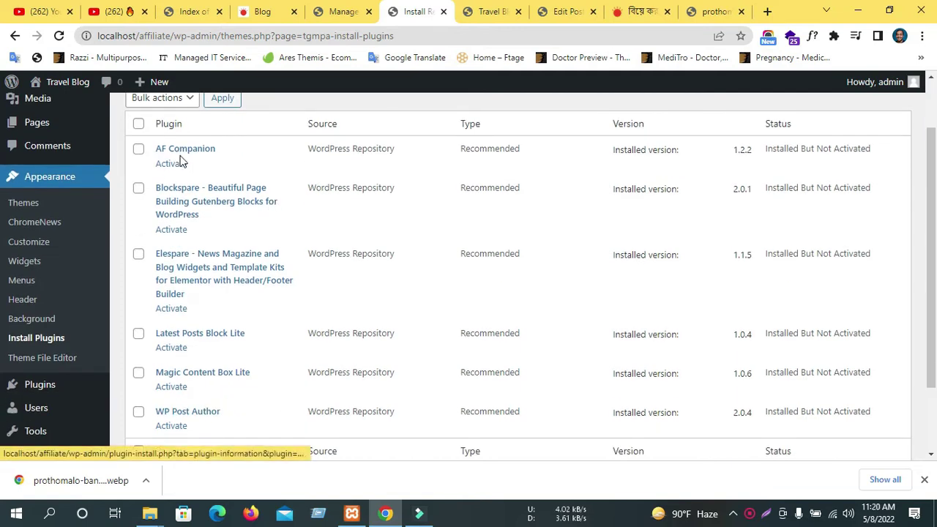
scroll(182, 167, "down", 2)
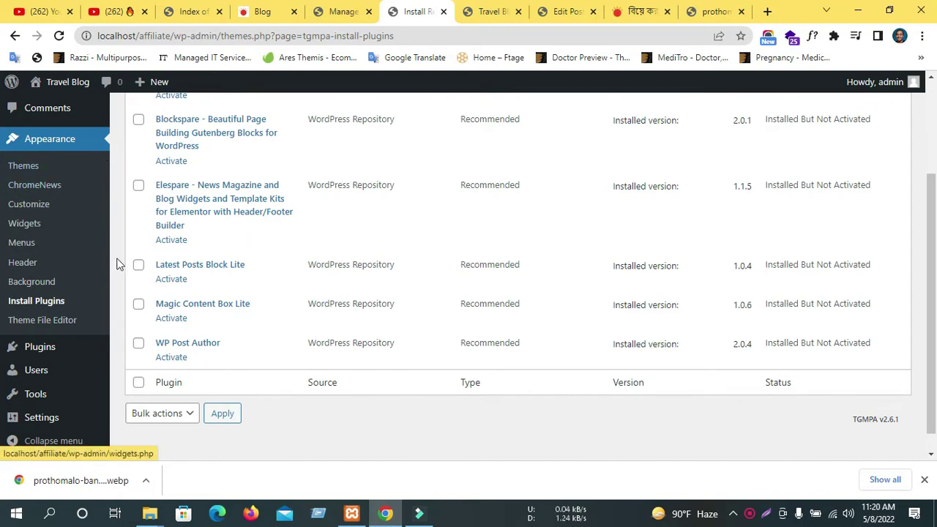
scroll(308, 315, "up", 1)
scroll(308, 315, "up", 2)
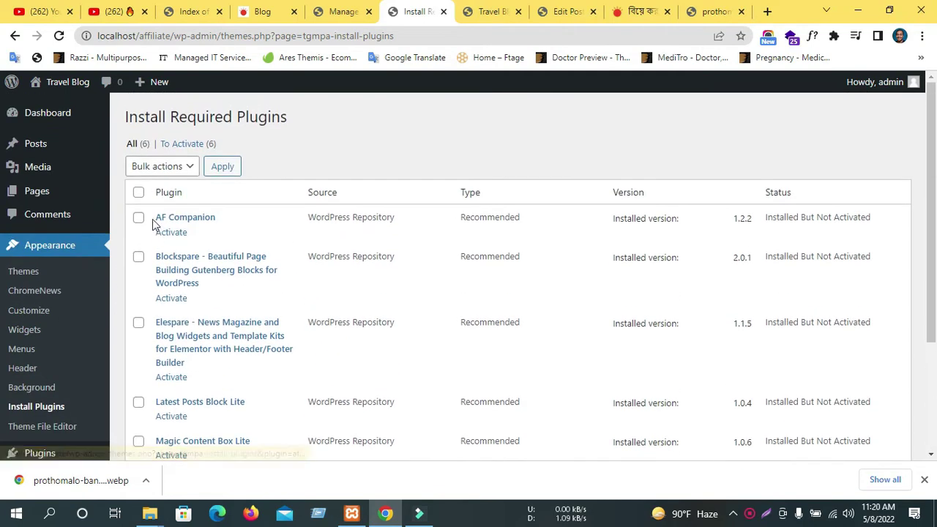
left_click(136, 194)
left_click(158, 168)
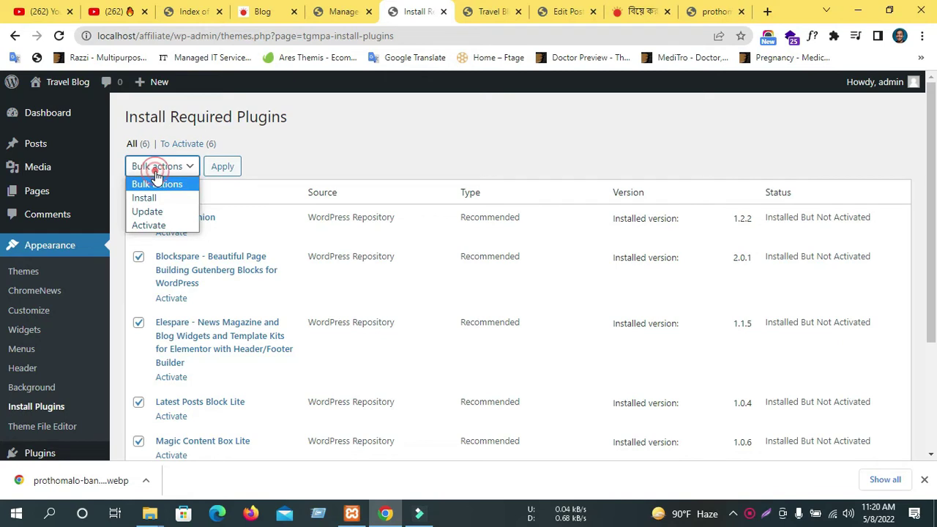
left_click(152, 224)
left_click(210, 167)
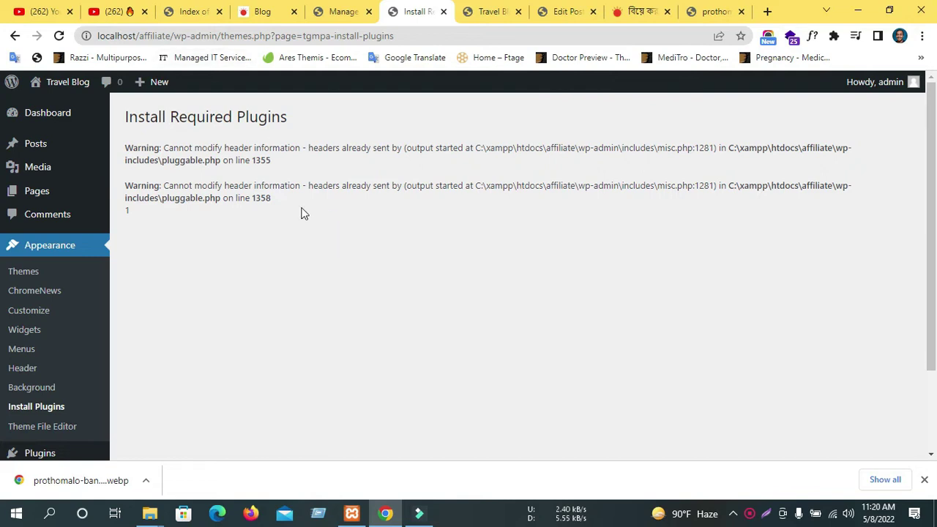
Open the Plugins > Installed Plugins page.
scroll(202, 145, "down", 1)
scroll(202, 110, "up", 1)
scroll(200, 106, "down", 1)
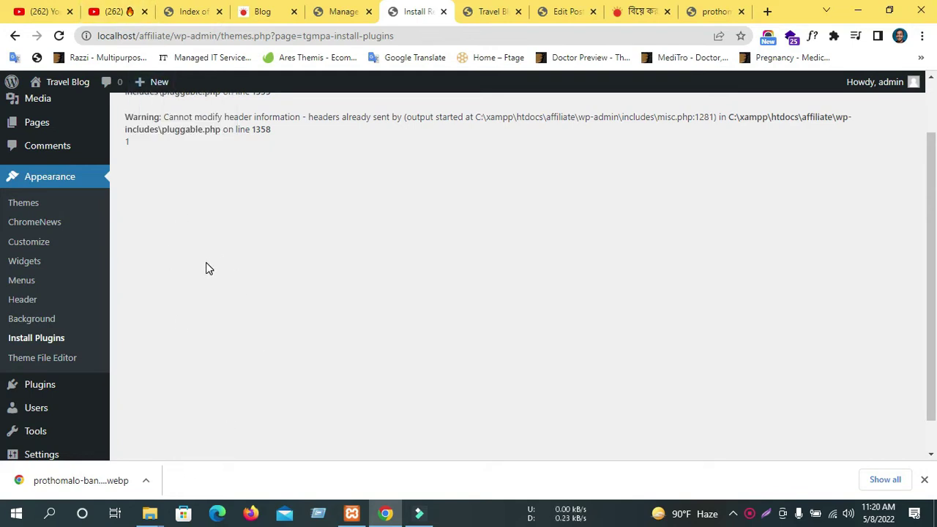
scroll(207, 261, "down", 1)
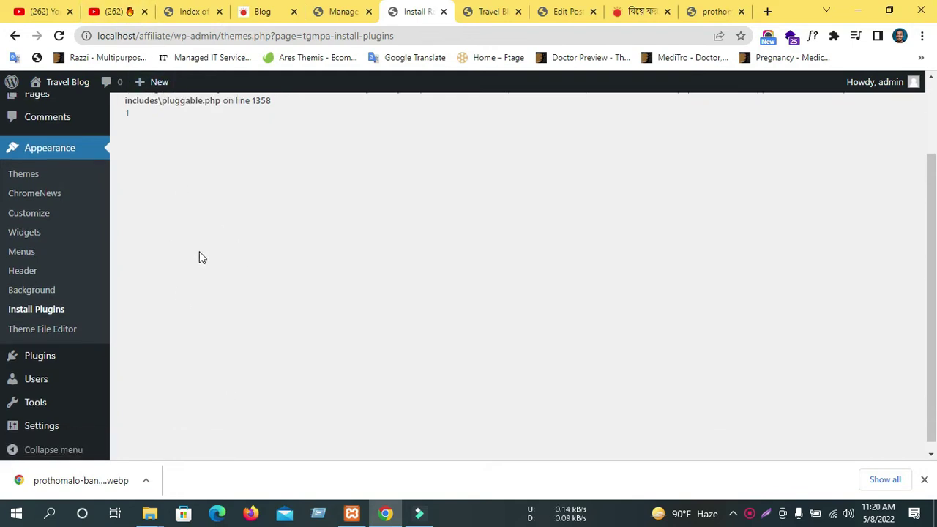
left_click(36, 349)
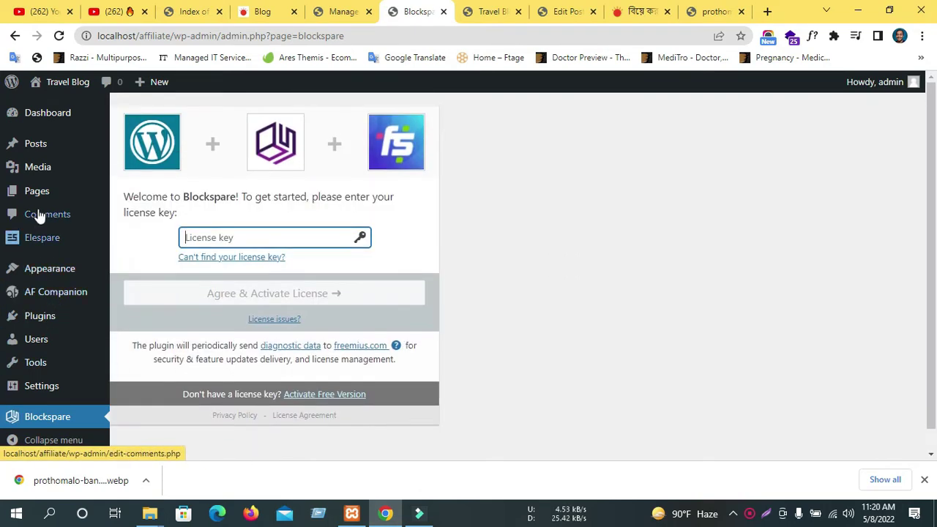
mouse_move(29, 399)
left_click(29, 324)
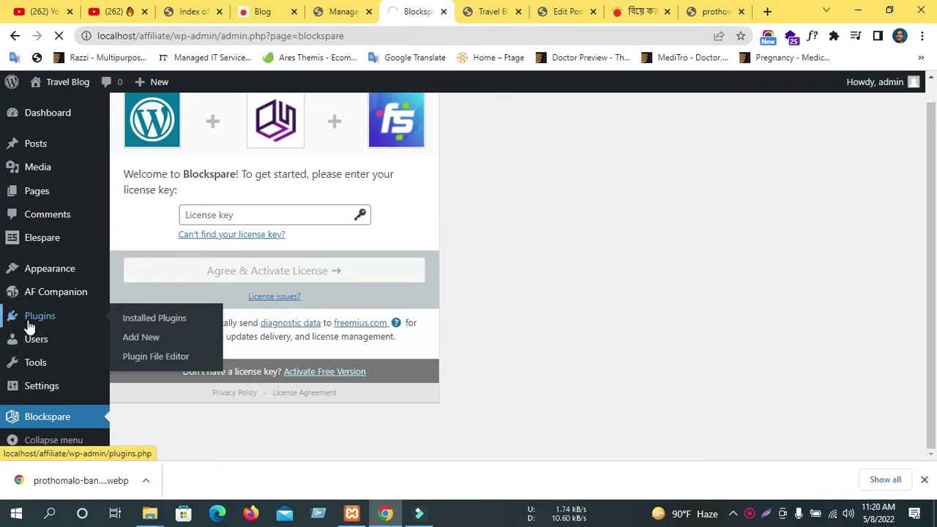
scroll(537, 352, "down", 6)
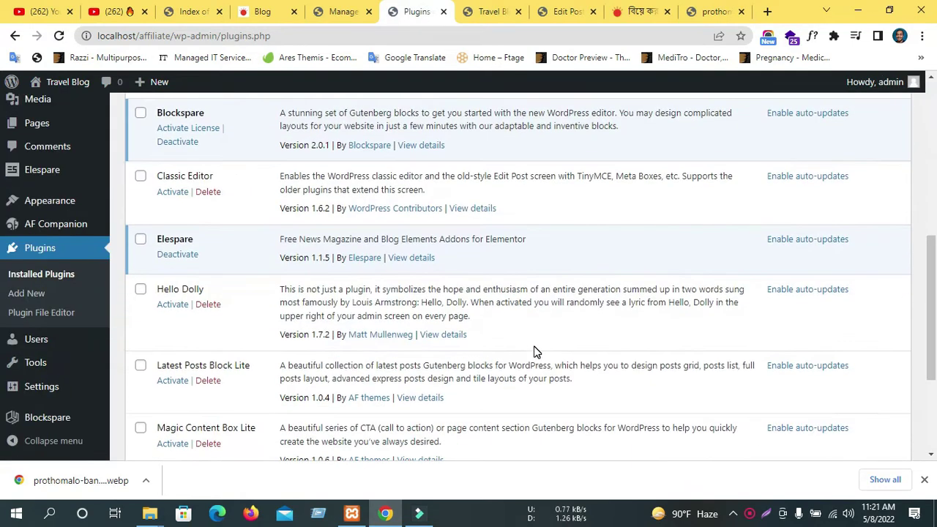
scroll(535, 351, "down", 3)
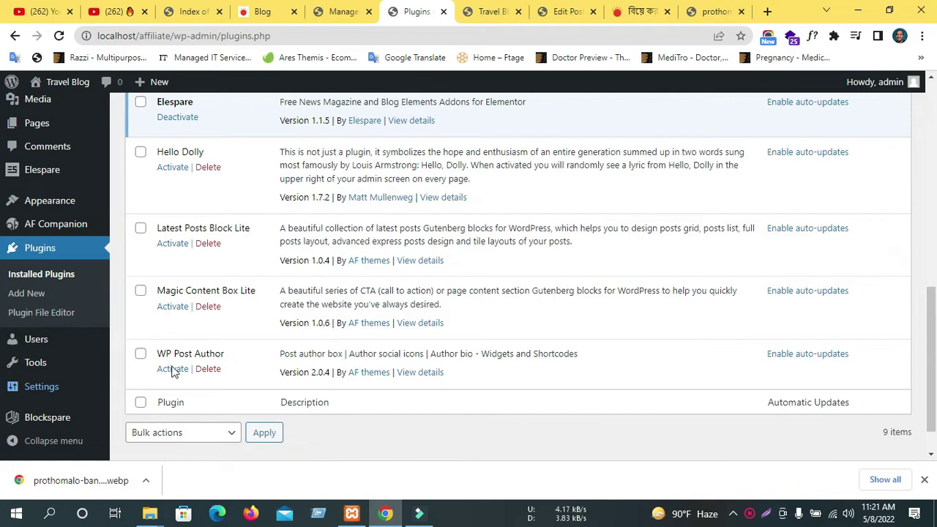
Activate Magic Content Box Lite in a new tab and view the Plugin activated result.
middle_click(173, 308)
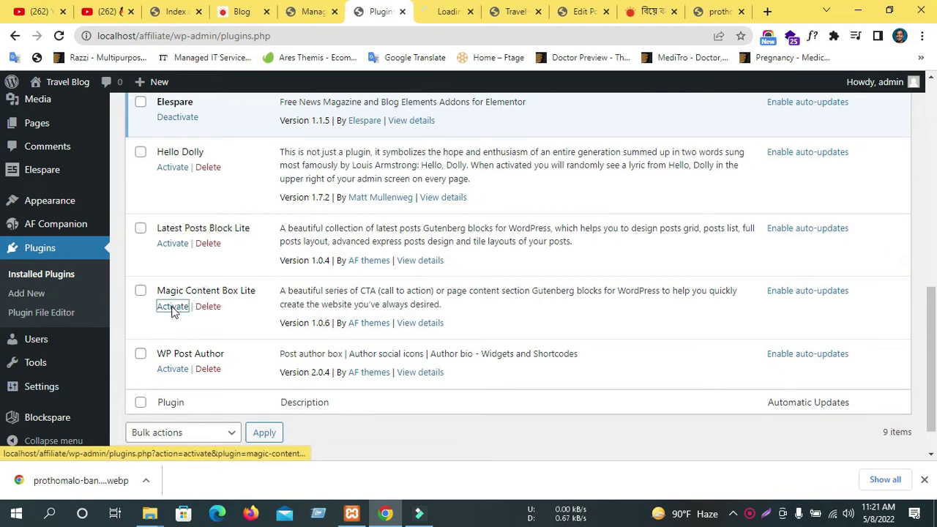
left_click(447, 12)
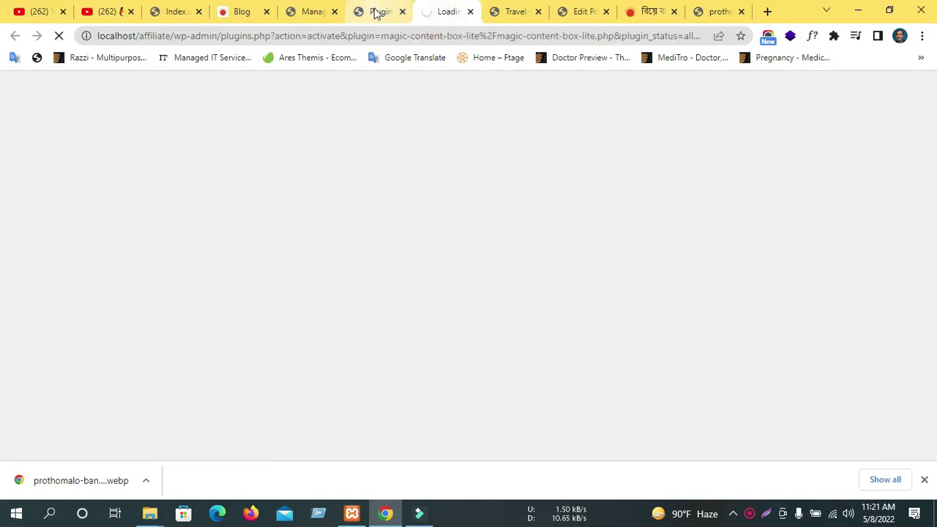
left_click(374, 12)
left_click(439, 11)
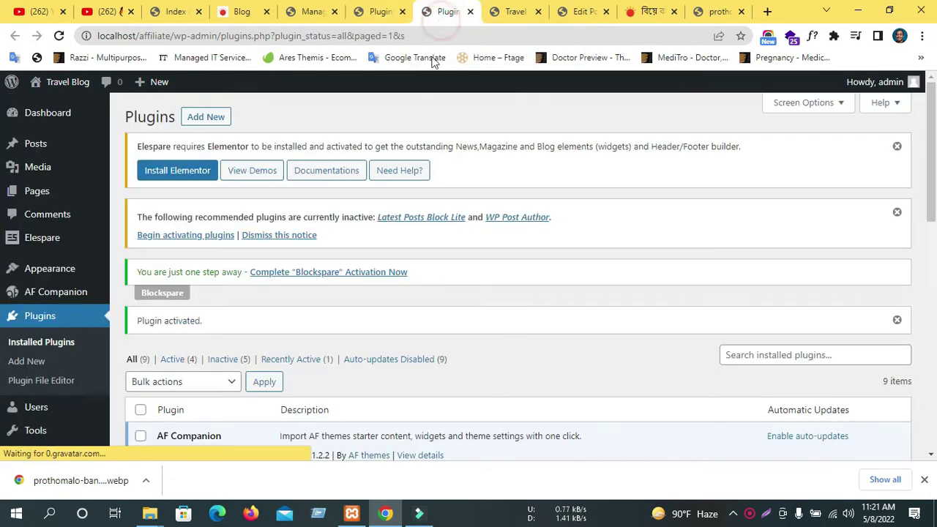
scroll(372, 300, "down", 5)
scroll(253, 313, "down", 1)
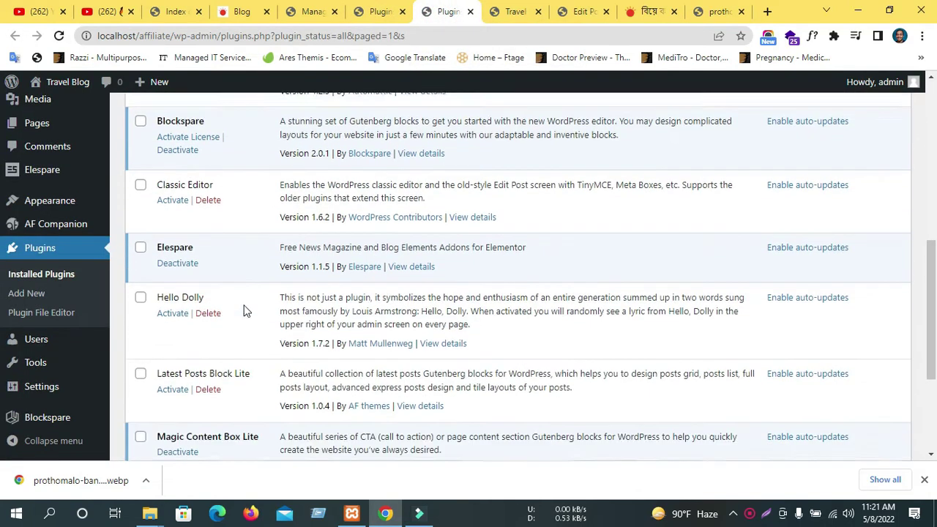
scroll(246, 311, "down", 3)
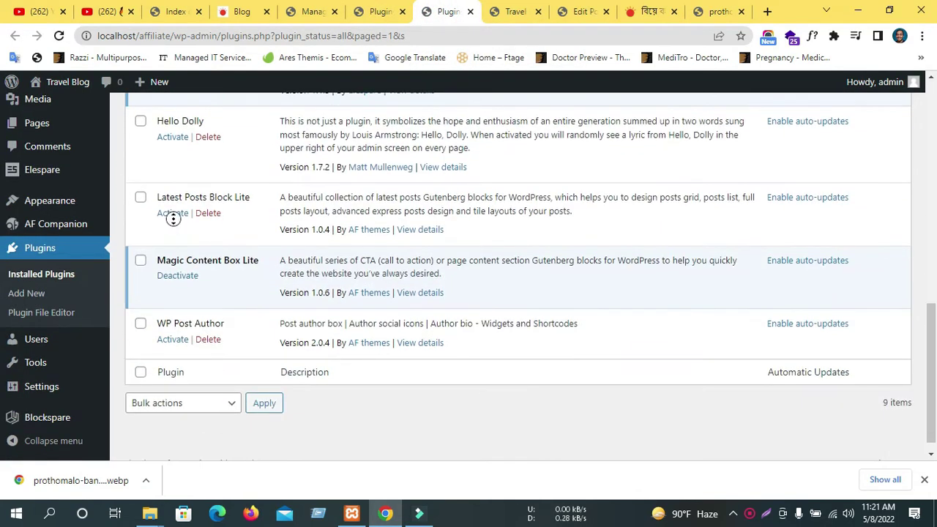
Activate Latest Posts Block Lite and WP Post Author, each in a new tab.
middle_click(167, 214)
left_click(470, 10)
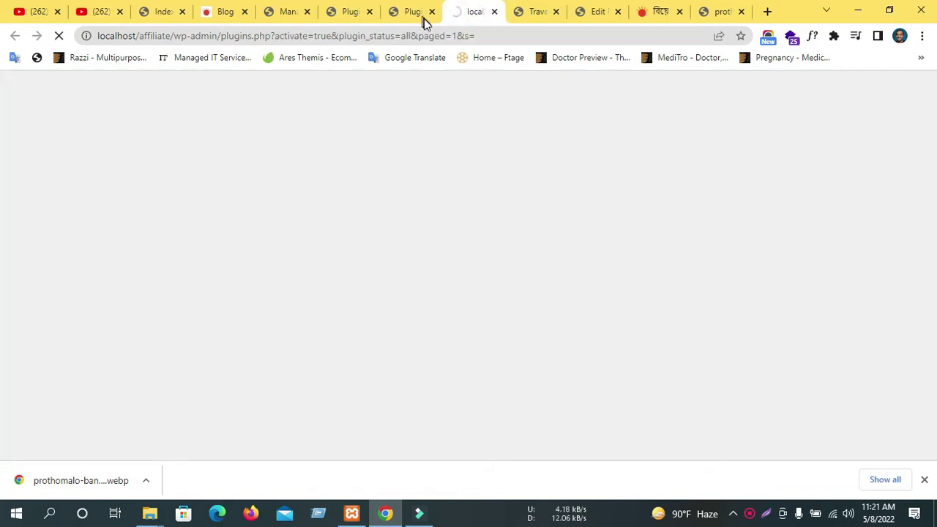
scroll(410, 195, "down", 7)
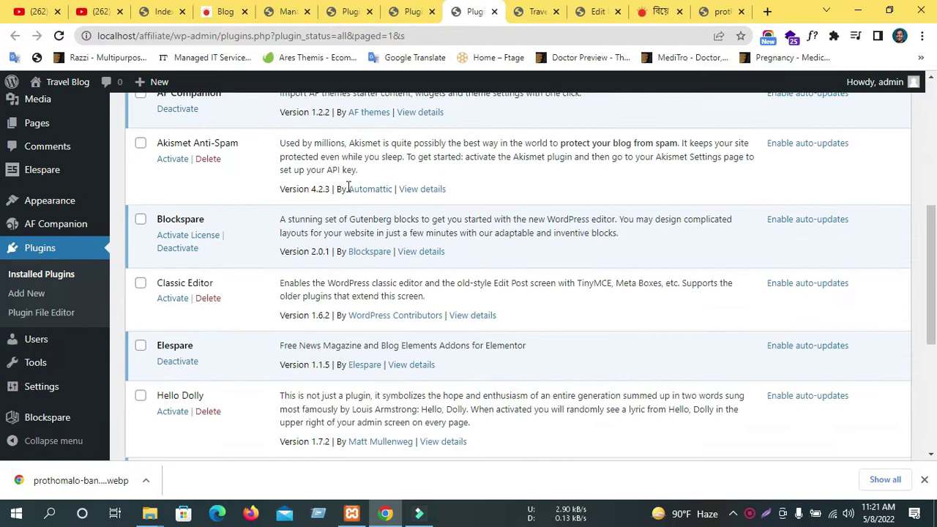
scroll(169, 278, "down", 3)
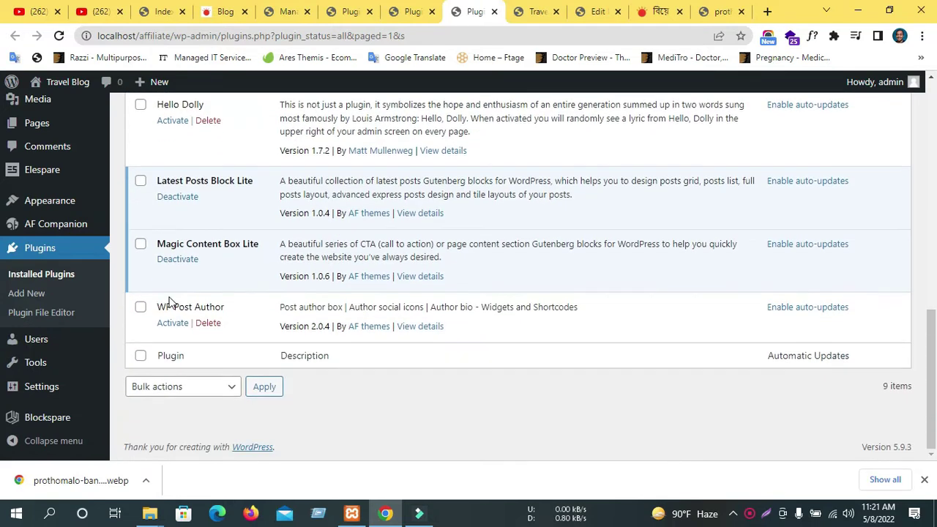
middle_click(172, 324)
scroll(183, 322, "up", 5)
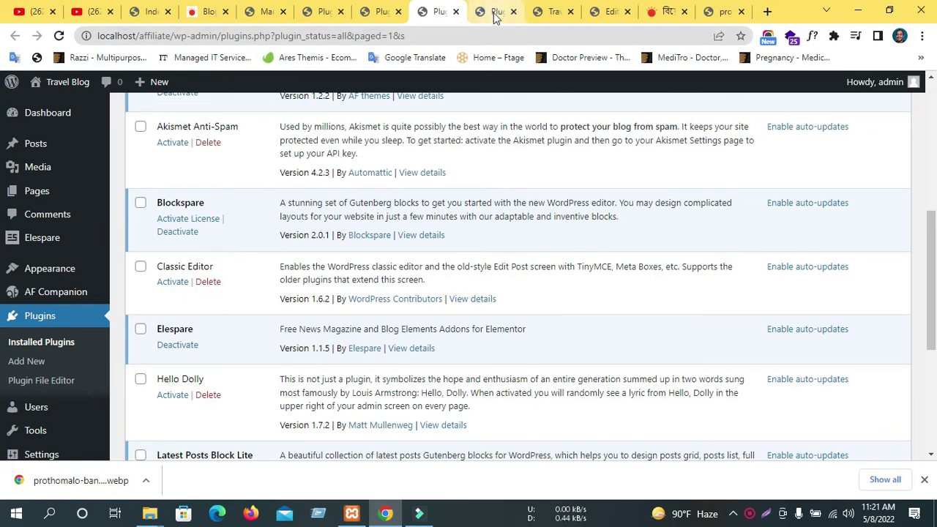
On the WP Post Author tab, select all remaining plugins and bulk-activate them.
key("ctrl+Tab")
scroll(219, 197, "down", 4)
scroll(208, 180, "up", 4)
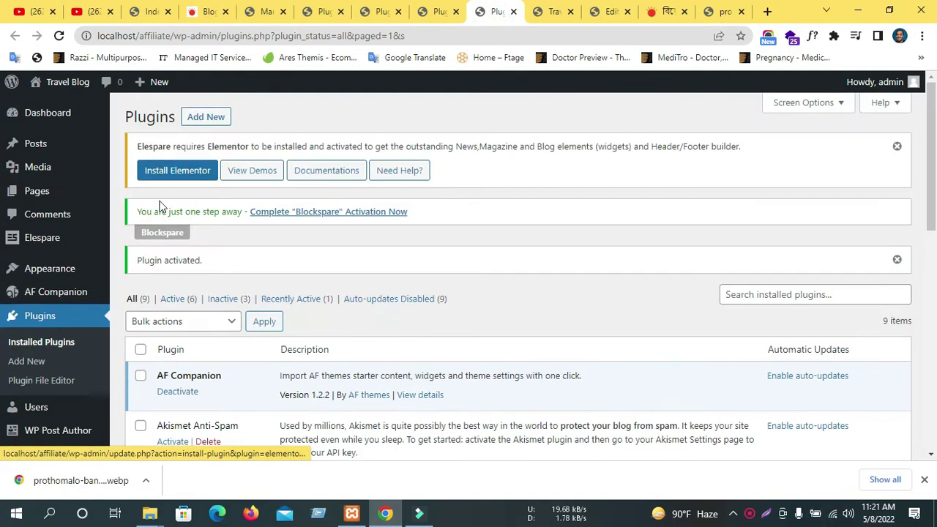
scroll(163, 295, "down", 1)
left_click(140, 280)
left_click(161, 254)
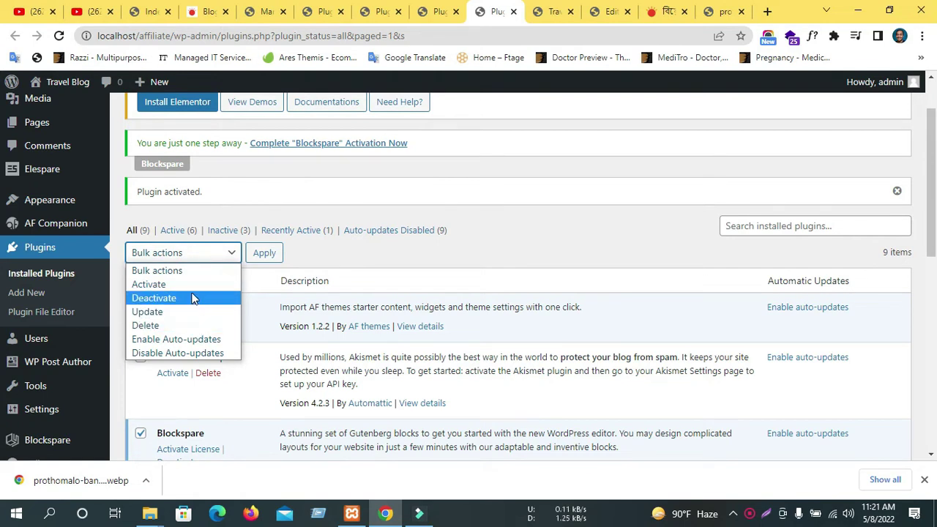
left_click(178, 284)
left_click(264, 253)
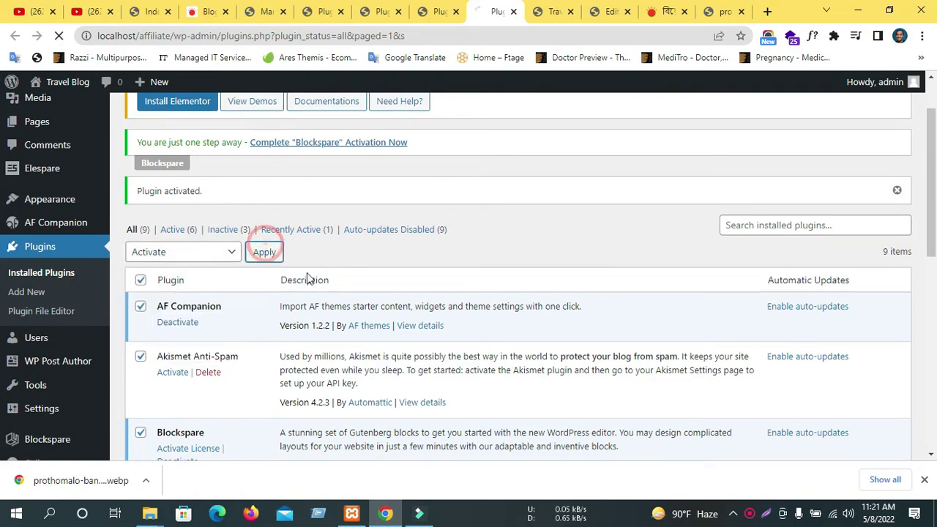
scroll(307, 278, "down", 8)
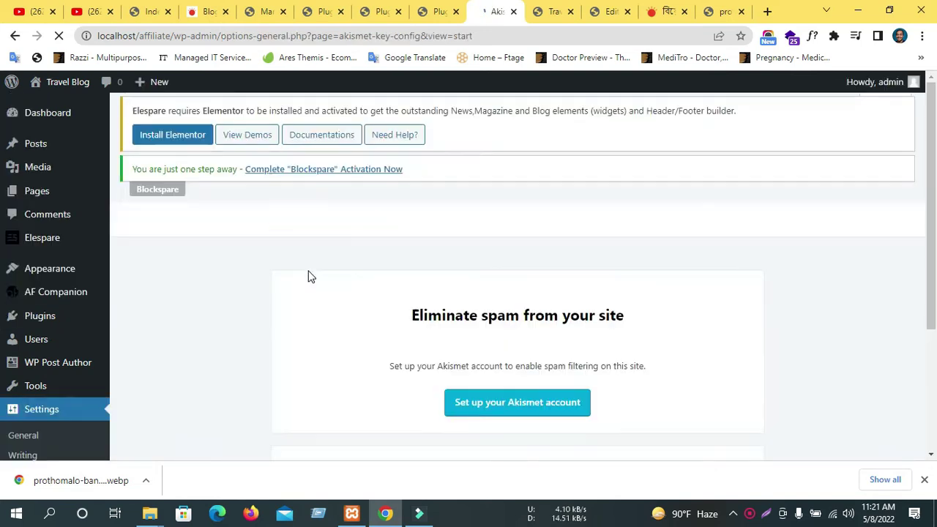
scroll(307, 276, "down", 3)
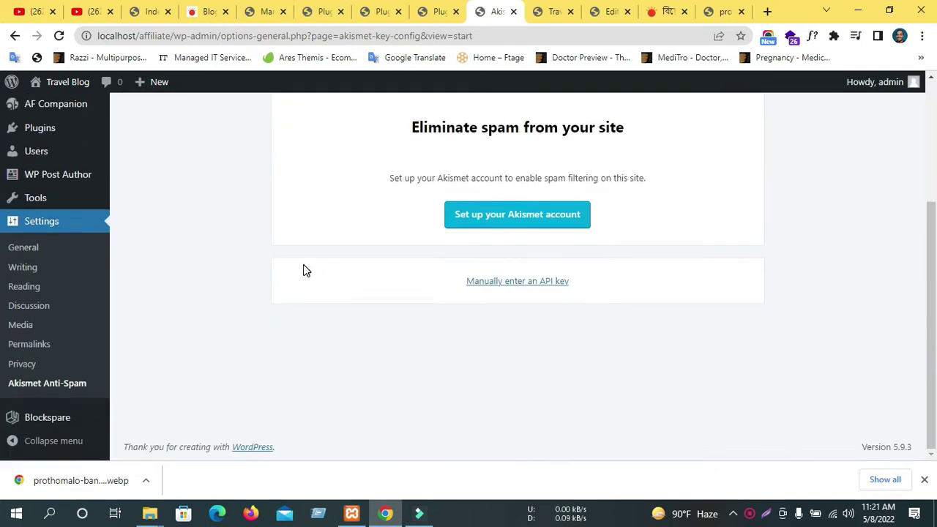
Open the live site from the Akismet page in a new tab and view the Travel Blog homepage.
left_click(551, 10)
left_click(502, 11)
scroll(421, 169, "up", 3)
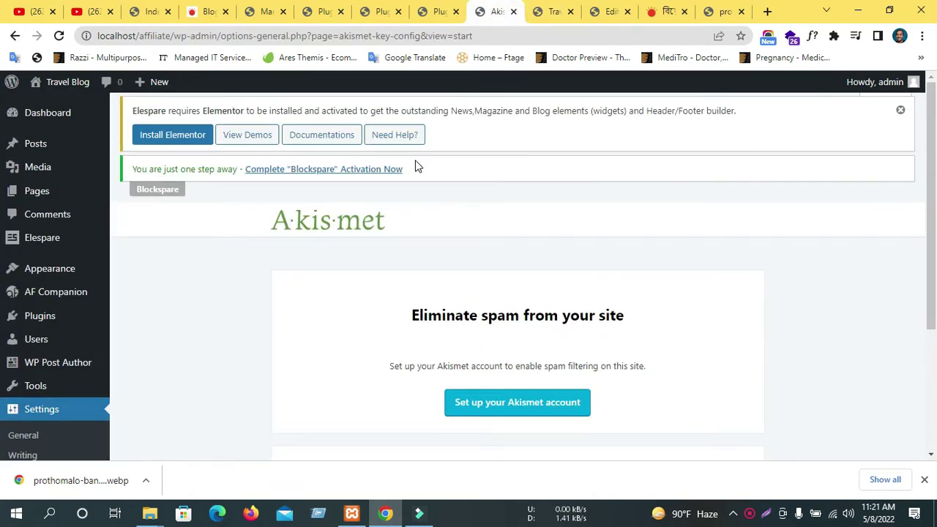
middle_click(45, 106)
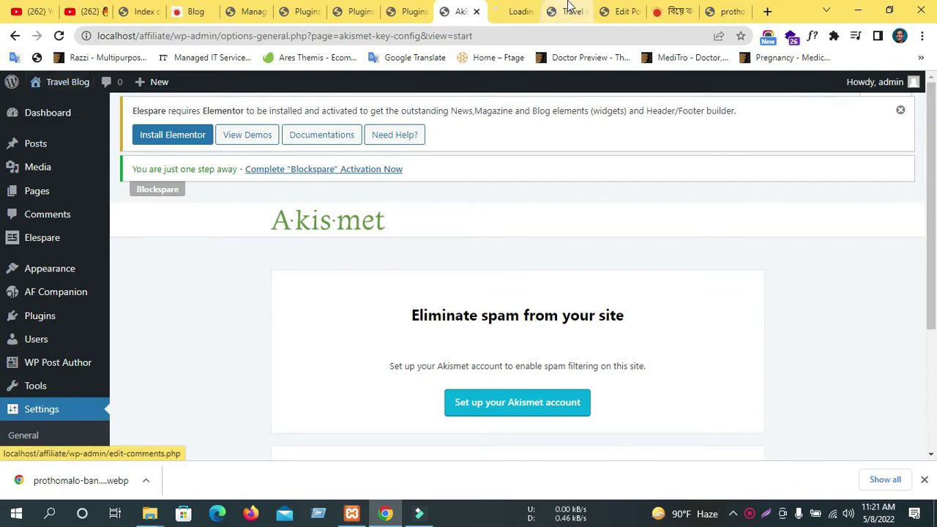
left_click(511, 9)
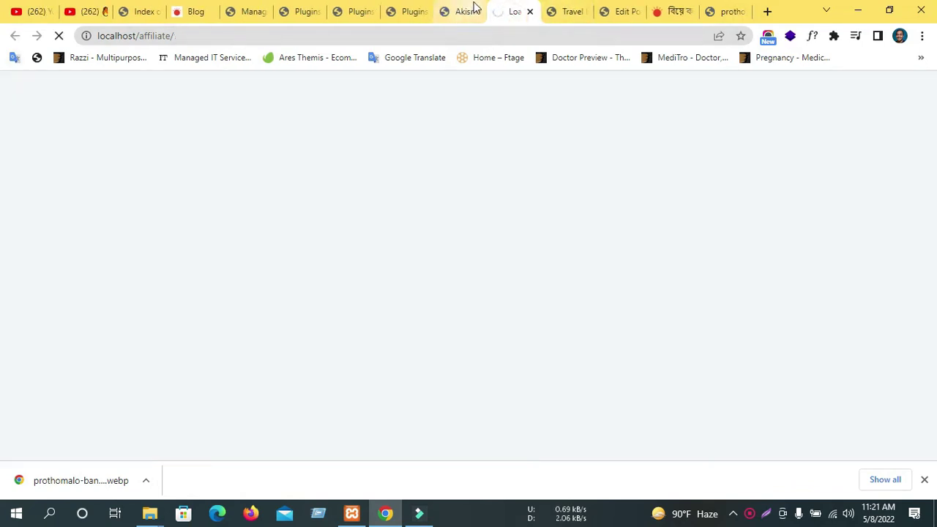
left_click(469, 10)
scroll(599, 227, "down", 3)
scroll(603, 199, "up", 3)
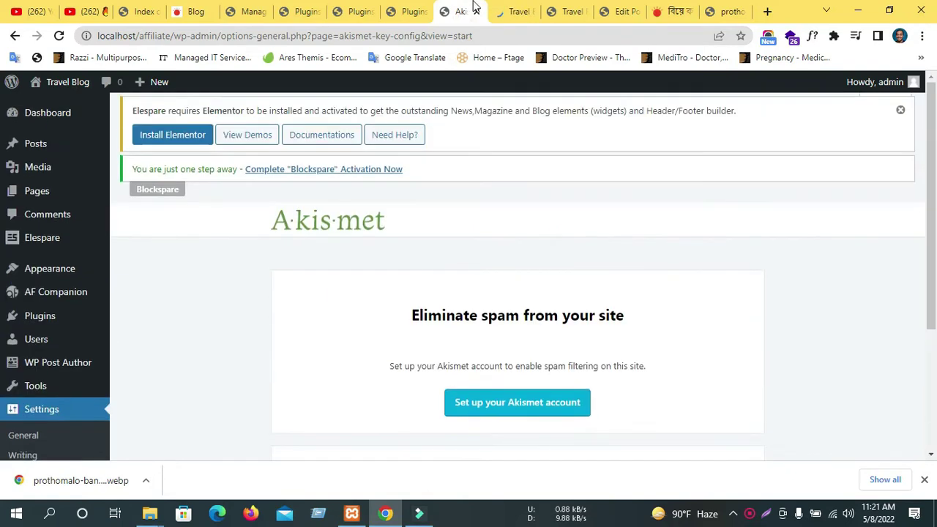
left_click(517, 11)
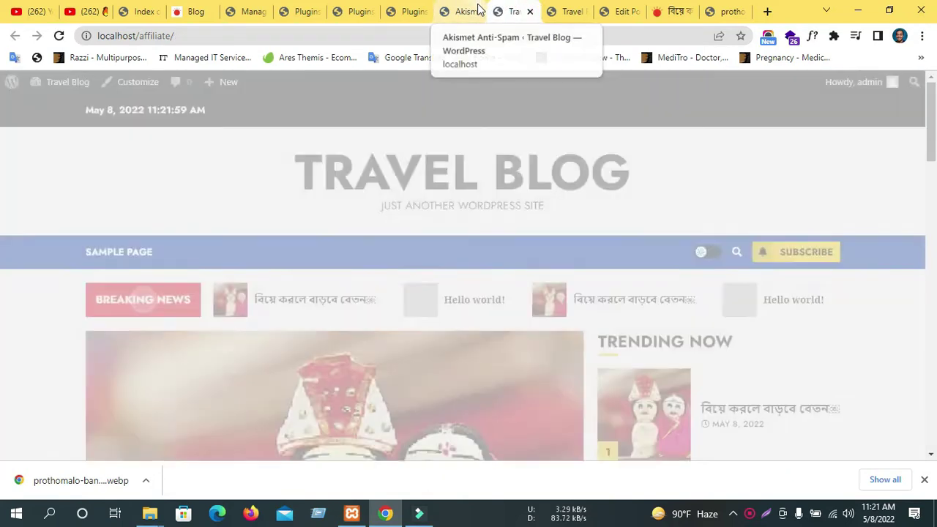
Toggle the Travel Blog header between dark and light mode repeatedly, ending in light mode.
scroll(577, 296, "down", 4)
scroll(580, 292, "down", 10)
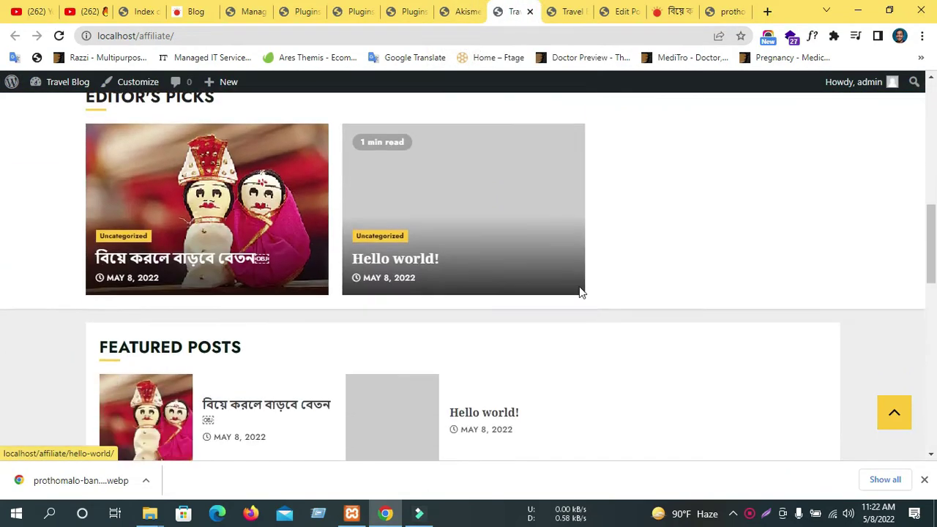
scroll(462, 283, "up", 15)
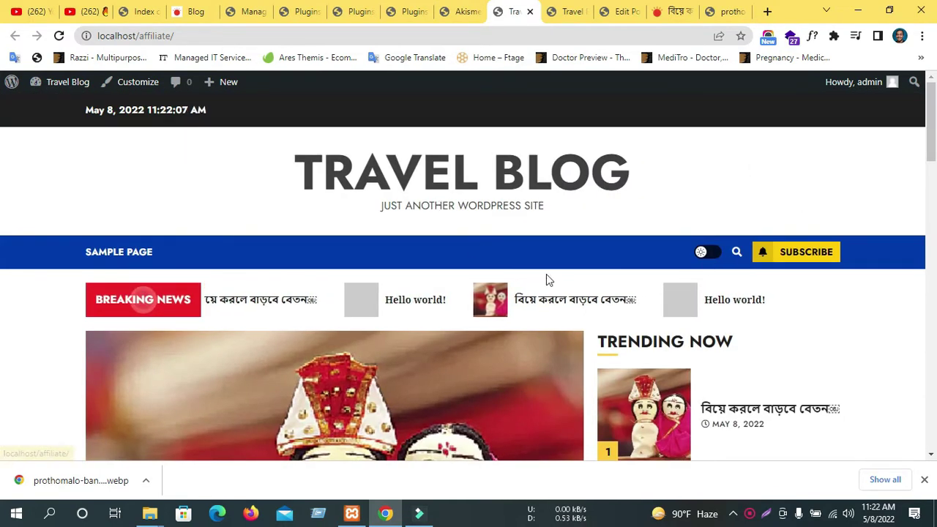
left_click(712, 252)
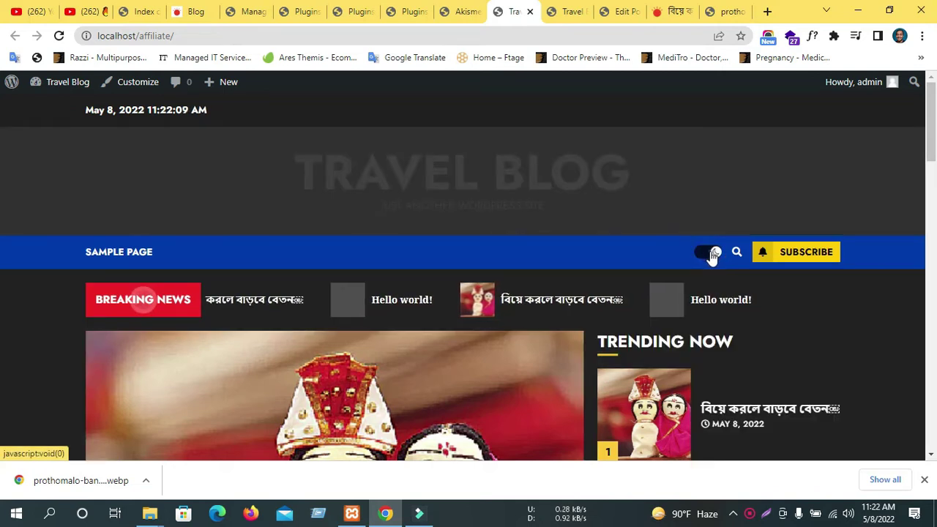
left_click(713, 253)
left_click(713, 254)
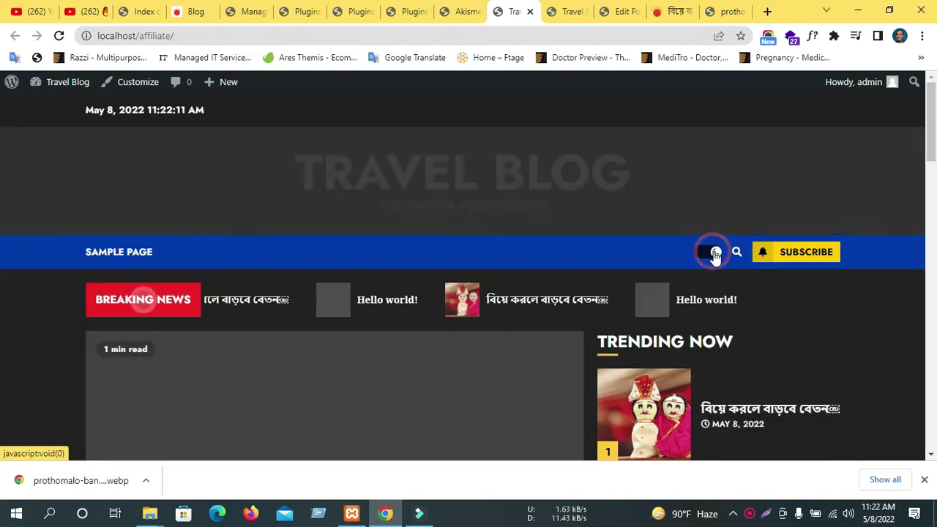
left_click(713, 253)
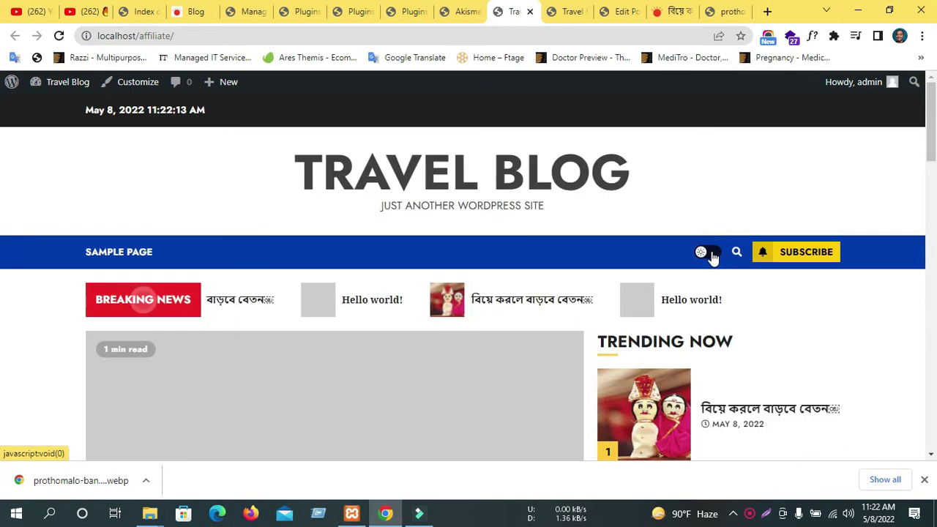
left_click(713, 252)
left_click(713, 253)
left_click(712, 254)
left_click(710, 255)
left_click(710, 254)
left_click(710, 255)
left_click(710, 255)
left_click(710, 255)
left_click(710, 255)
left_click(710, 255)
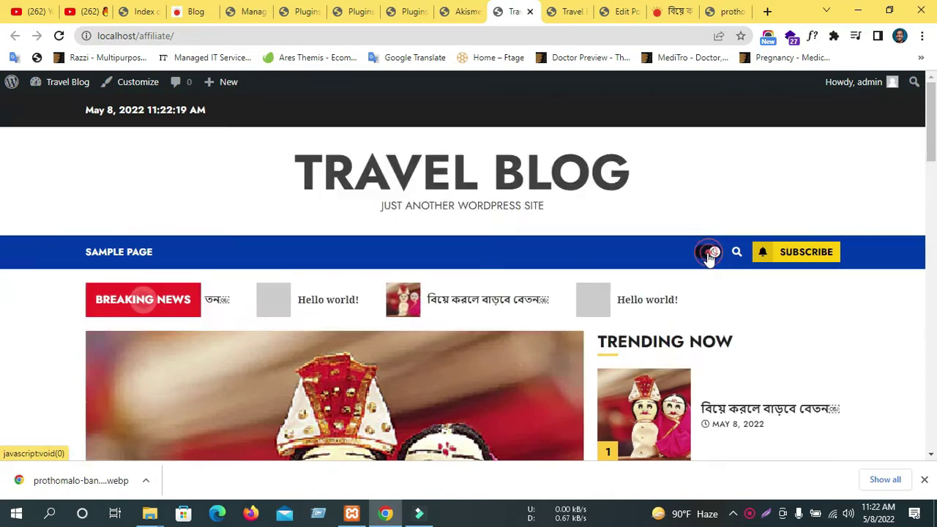
Try dark mode twice more, leave the site light, and return to the Akismet settings page.
scroll(703, 256, "down", 3)
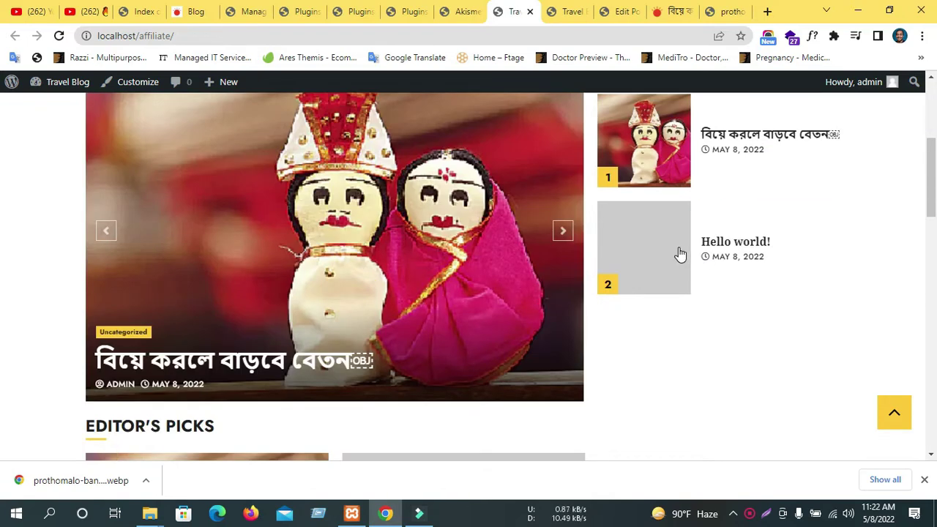
scroll(680, 253, "up", 3)
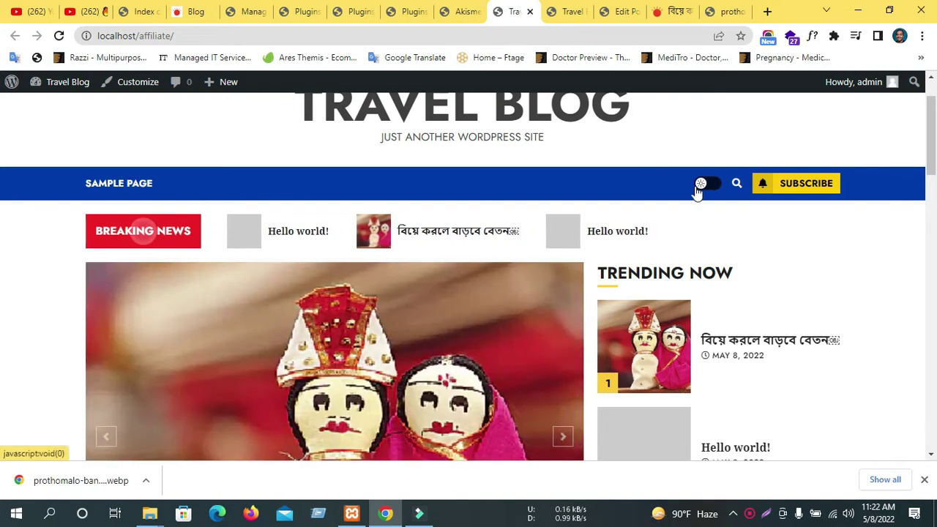
left_click(698, 184)
left_click(712, 185)
scroll(713, 190, "down", 1)
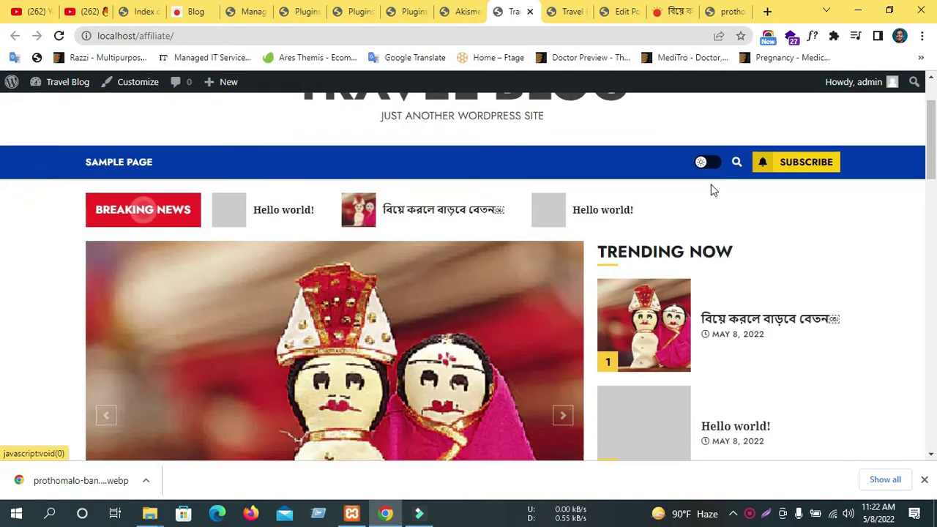
scroll(488, 330, "down", 6)
scroll(649, 188, "up", 7)
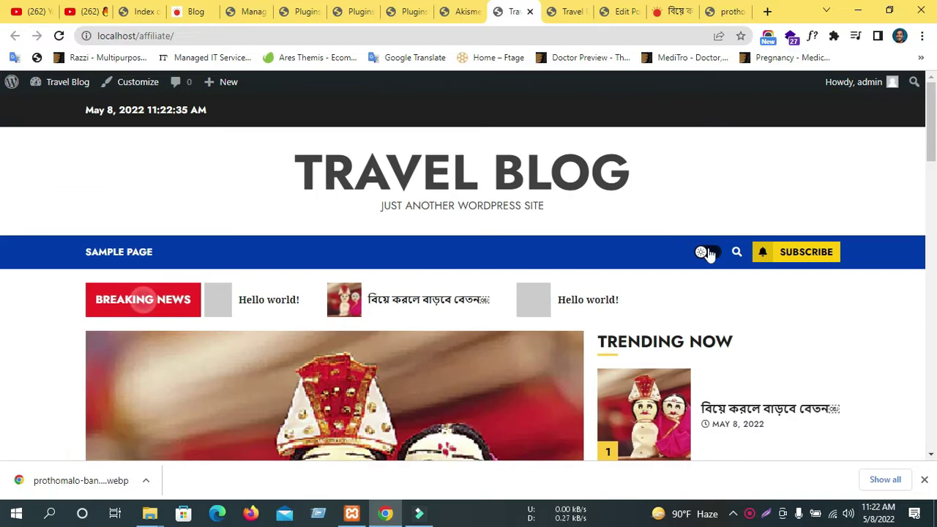
left_click(704, 253)
left_click(706, 253)
left_click(459, 11)
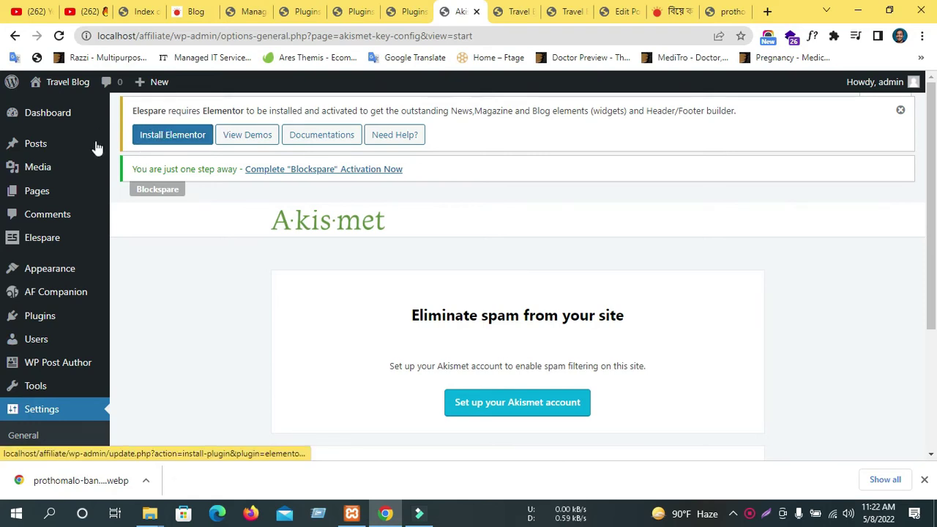
Look through the Themes page and the news blog tabs.
scroll(54, 212, "down", 3)
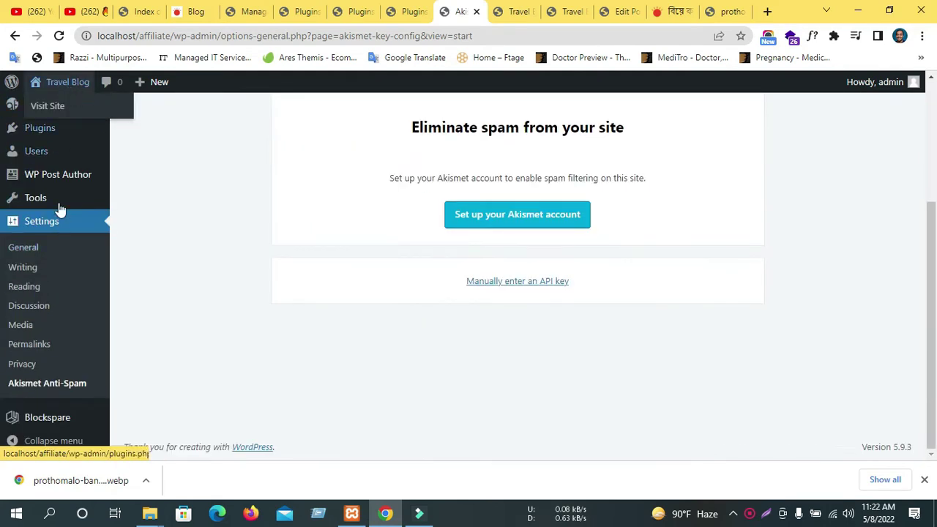
scroll(66, 131, "up", 3)
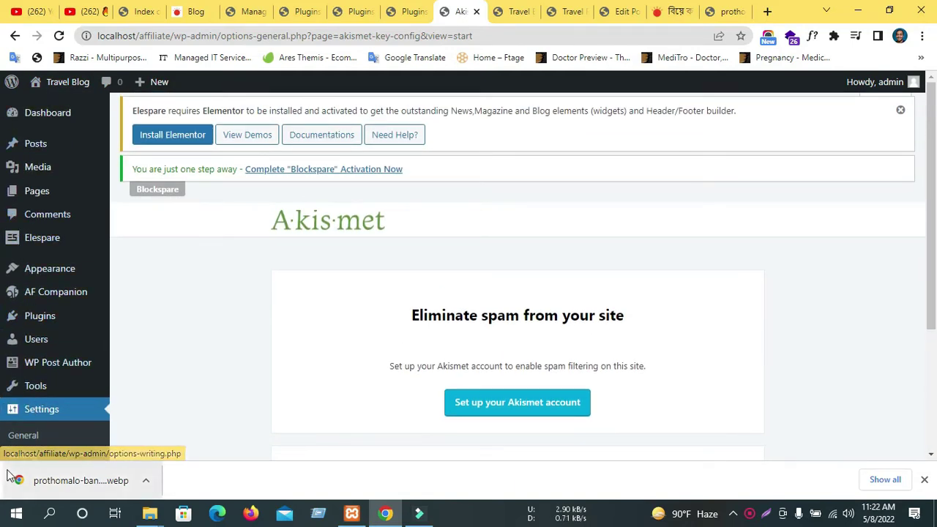
scroll(59, 286, "down", 2)
scroll(63, 291, "down", 1)
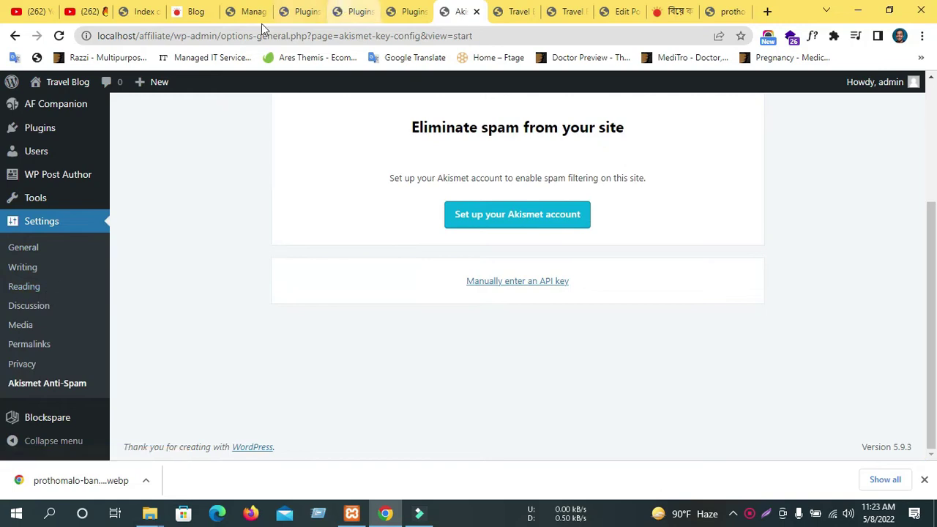
left_click(306, 9)
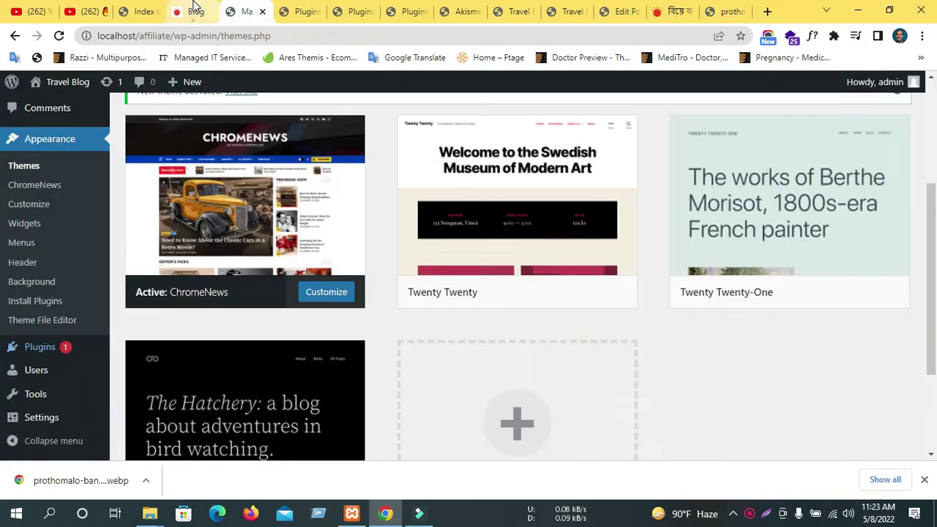
left_click(193, 10)
scroll(308, 300, "down", 10)
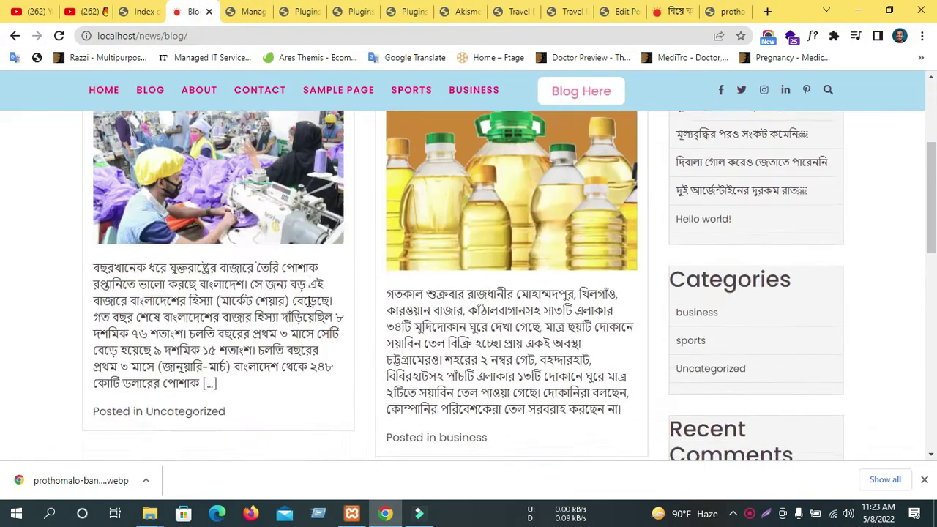
scroll(348, 242, "up", 10)
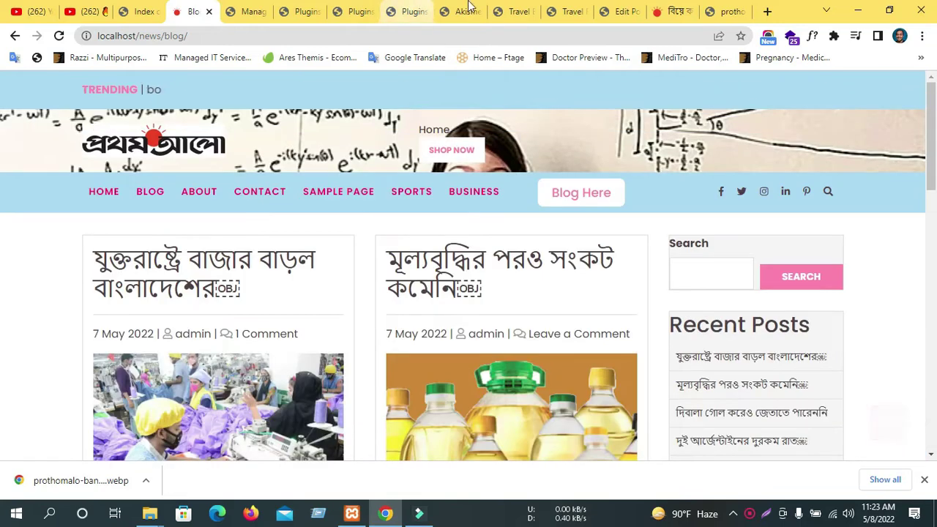
Close the Akismet, extra Travel Blog, duplicate Plugins and Themes tabs, leaving the news Blog page.
left_click(458, 11)
left_click(476, 11)
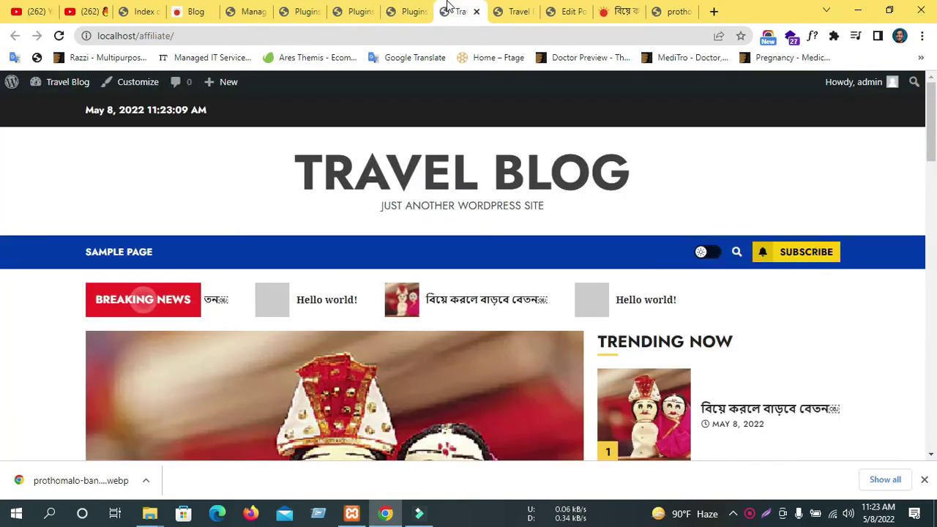
left_click(476, 11)
left_click(423, 11)
left_click(356, 11)
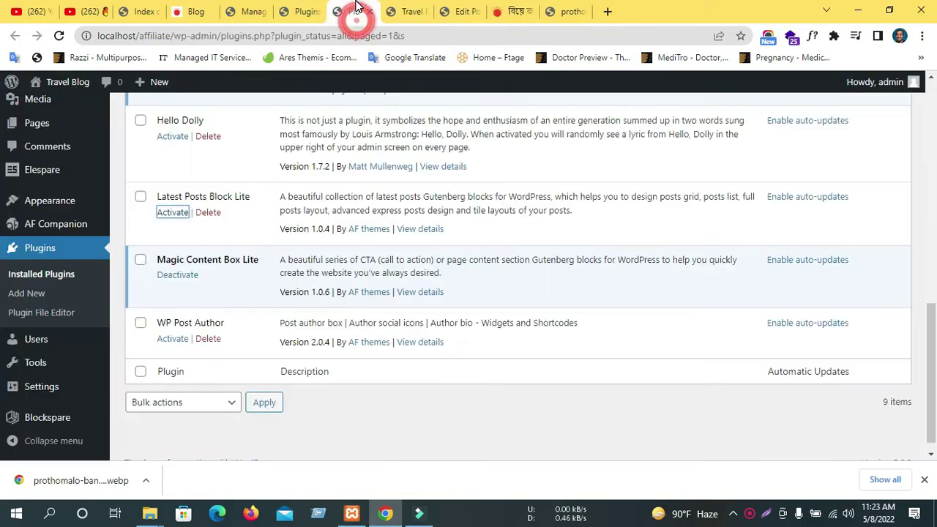
left_click(323, 11)
scroll(15, 117, "up", 8)
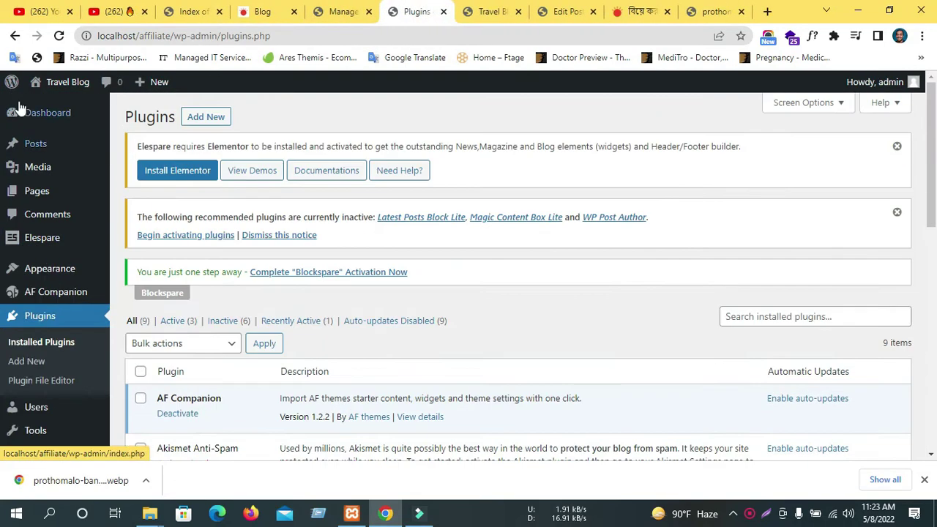
mouse_move(6, 121)
left_click(343, 11)
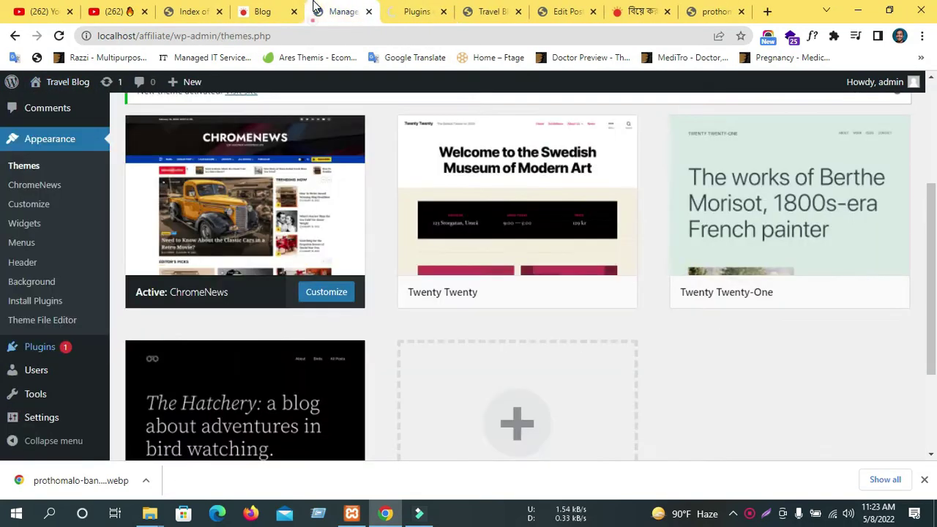
key("ctrl+w")
left_click(252, 11)
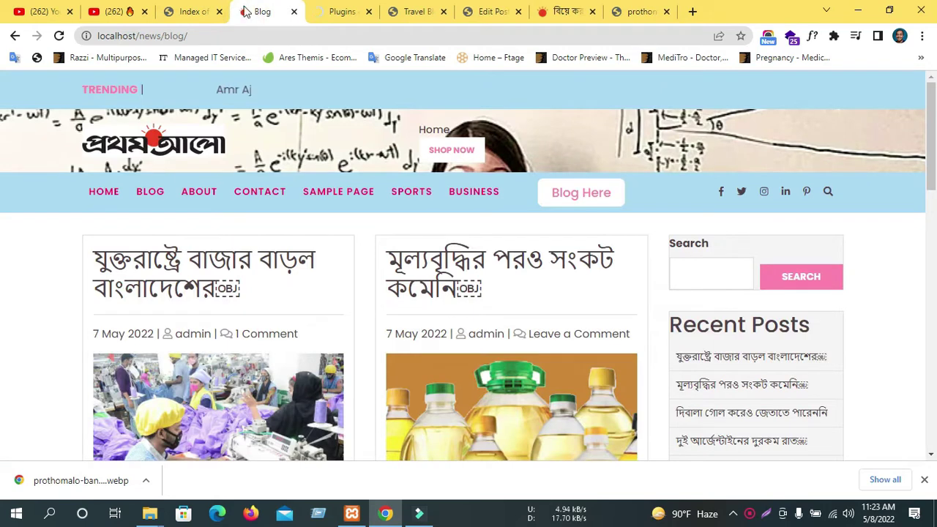
scroll(549, 293, "down", 14)
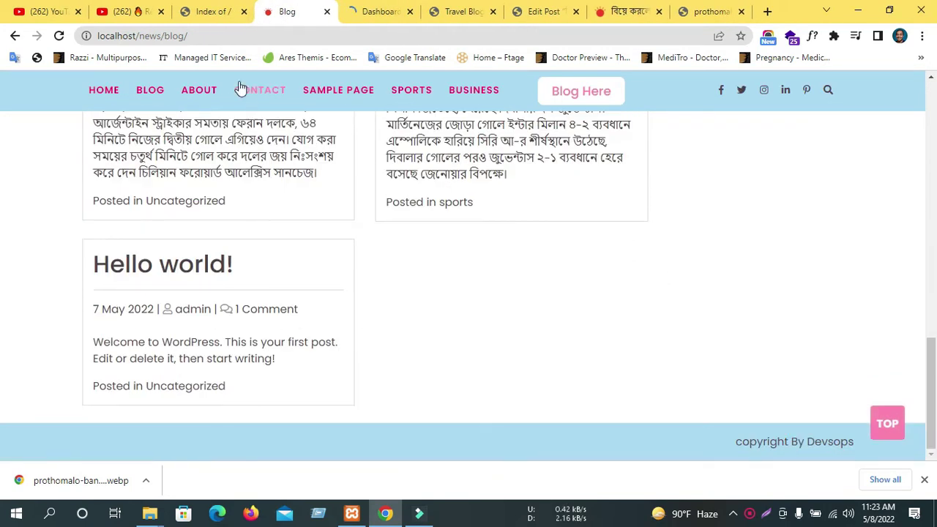
Edit the blog address to the site's /wp-admin URL, removing the stray 'blog' segment.
left_click(168, 36)
left_click(220, 36)
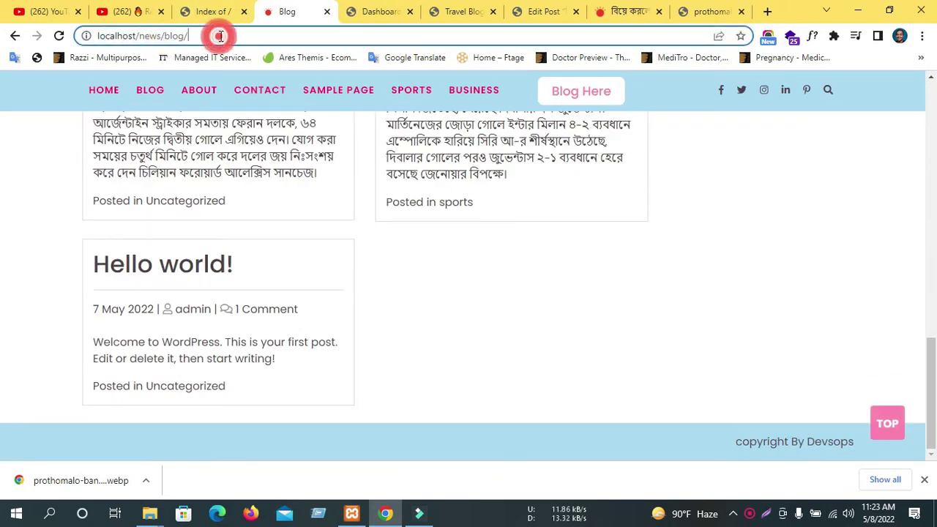
type("wp-admin")
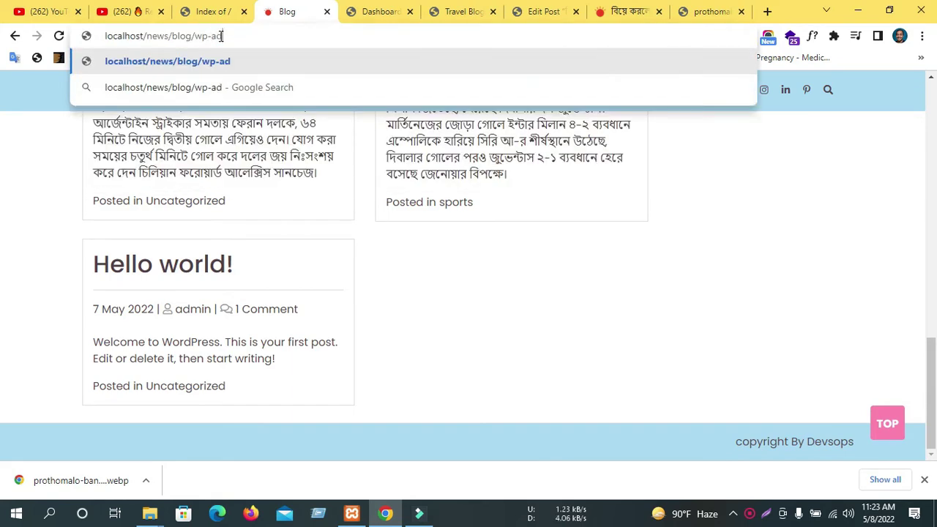
key("Return")
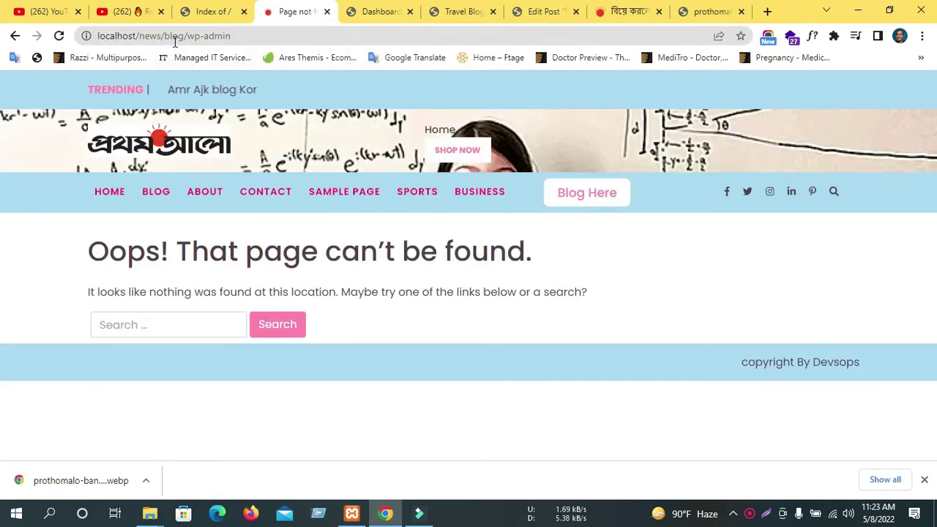
left_click(173, 36)
double_click(176, 36)
key("BackSpace")
key("BackSpace")
key("Return")
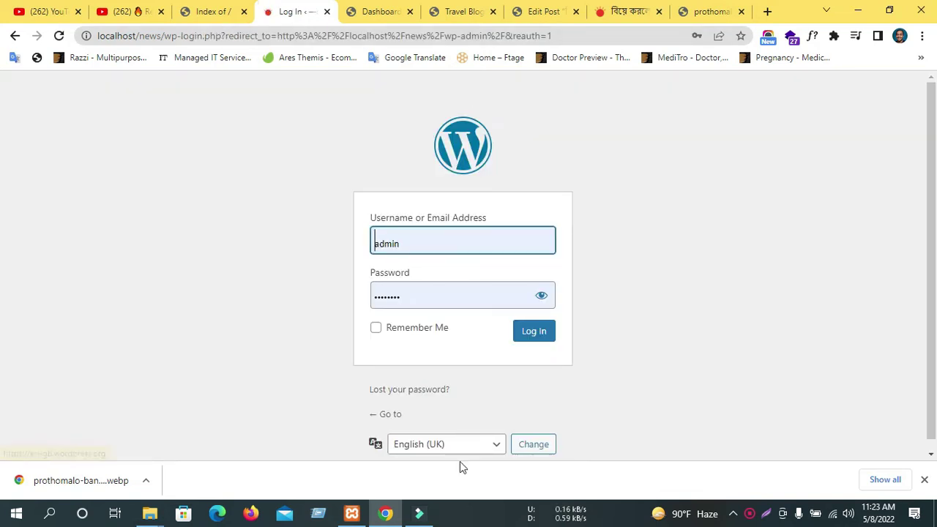
Log in to the news site's admin and scroll through its five posts in All Posts.
left_click(528, 336)
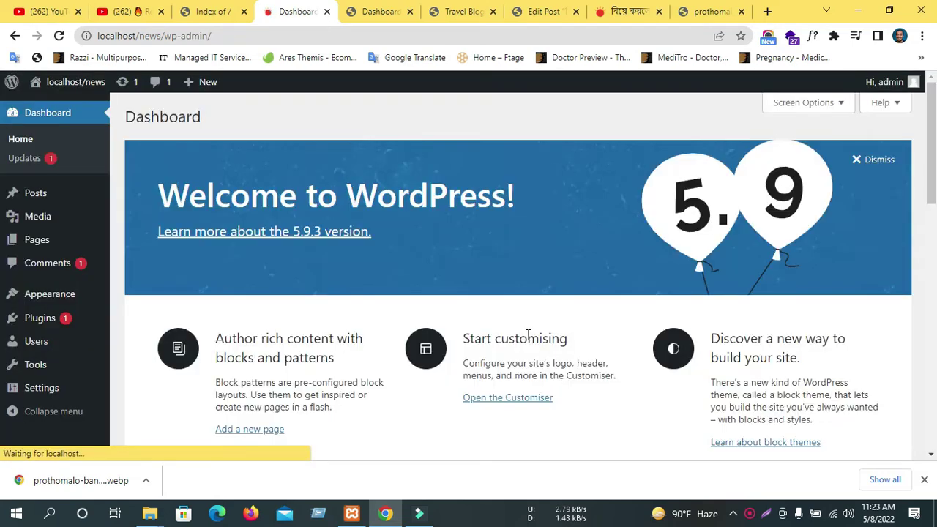
left_click(587, 218)
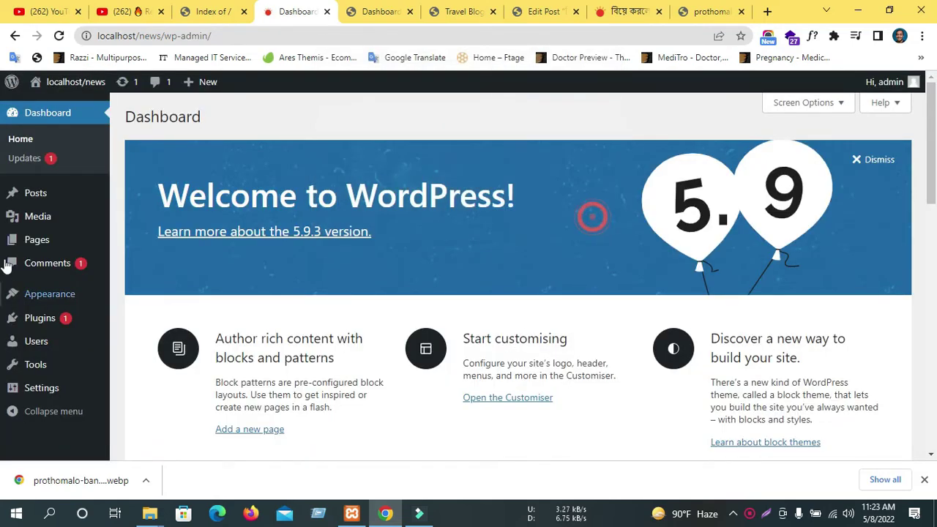
left_click(34, 193)
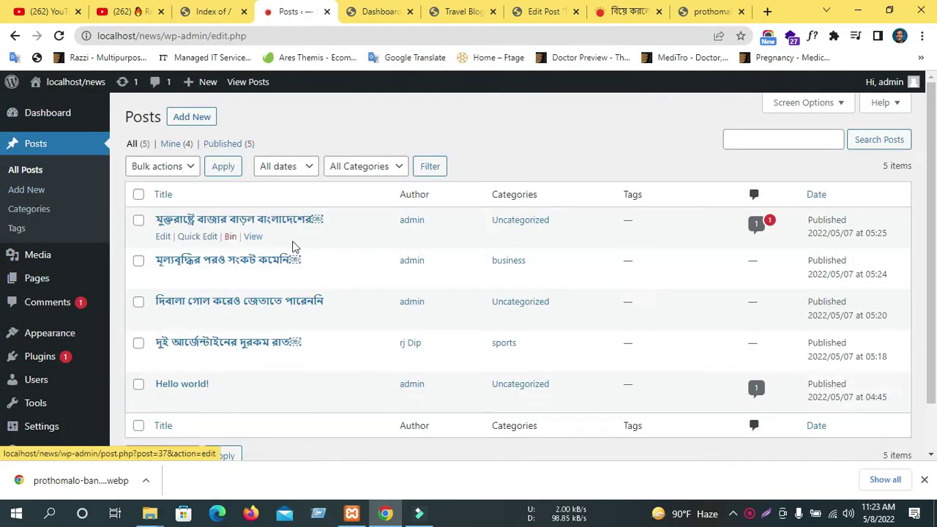
scroll(289, 248, "down", 2)
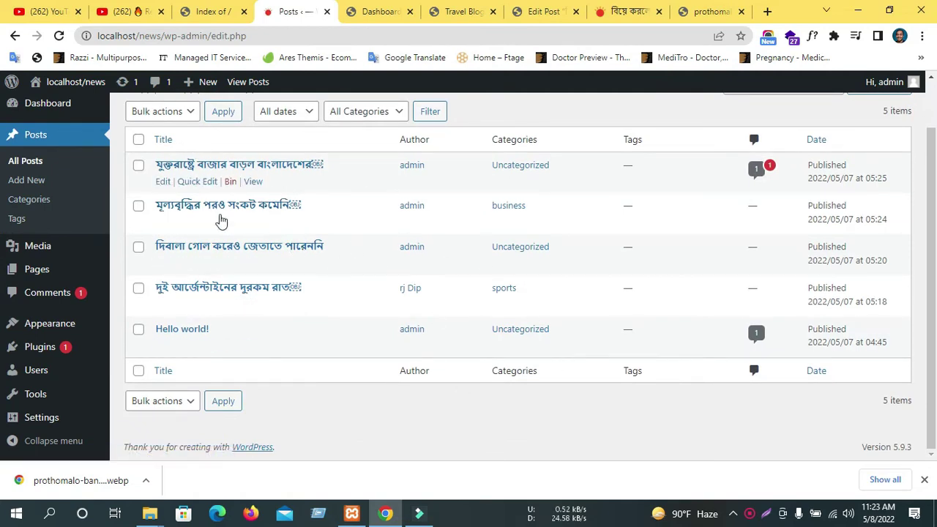
scroll(234, 241, "up", 2)
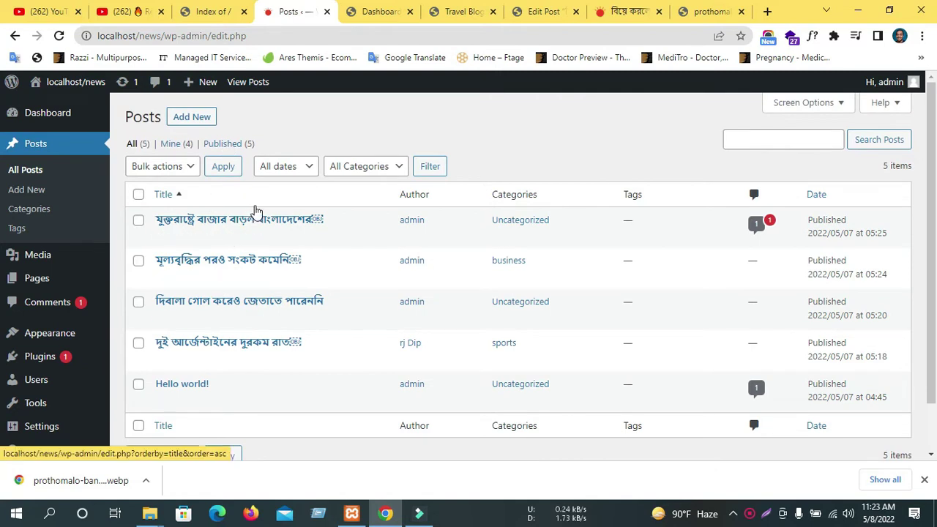
scroll(255, 212, "down", 2)
mouse_move(58, 408)
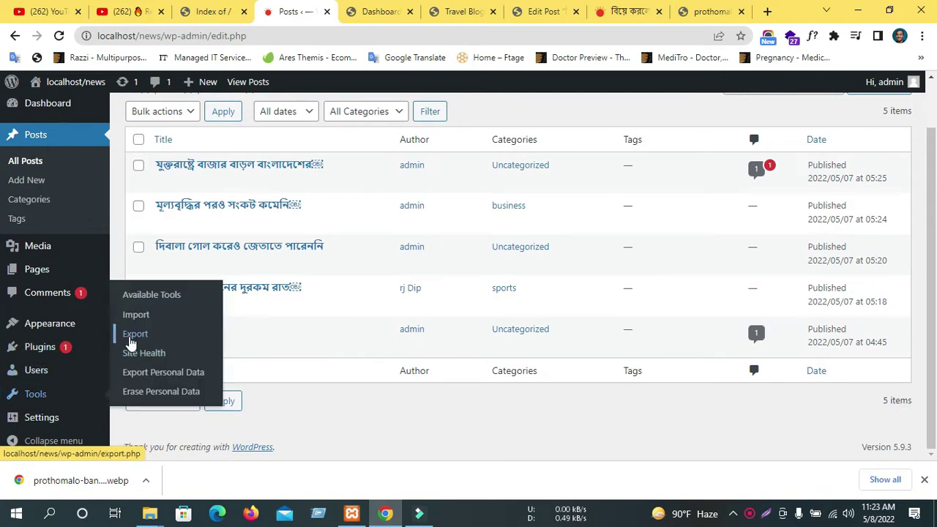
Open Tools > Export and choose Posts, keeping all categories.
left_click_drag(131, 341, 25, 412)
left_click(135, 335)
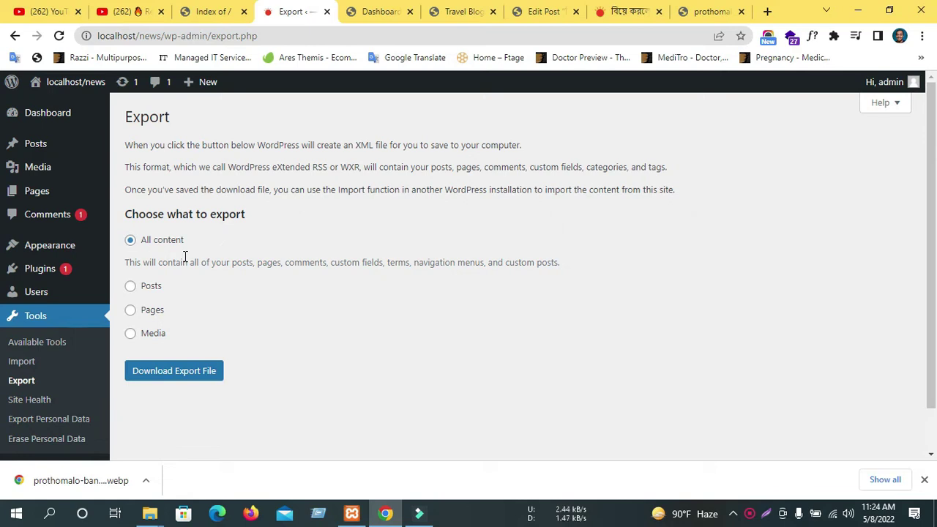
left_click(148, 293)
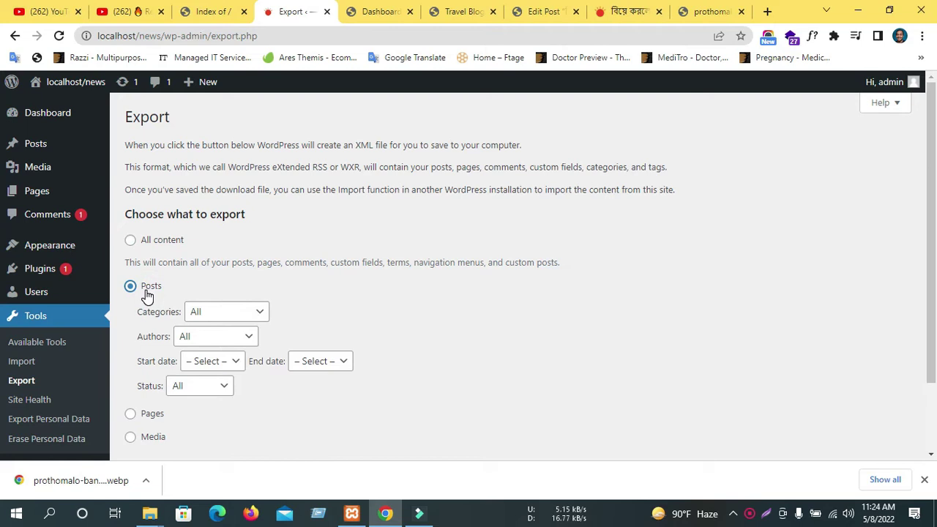
left_click(130, 241)
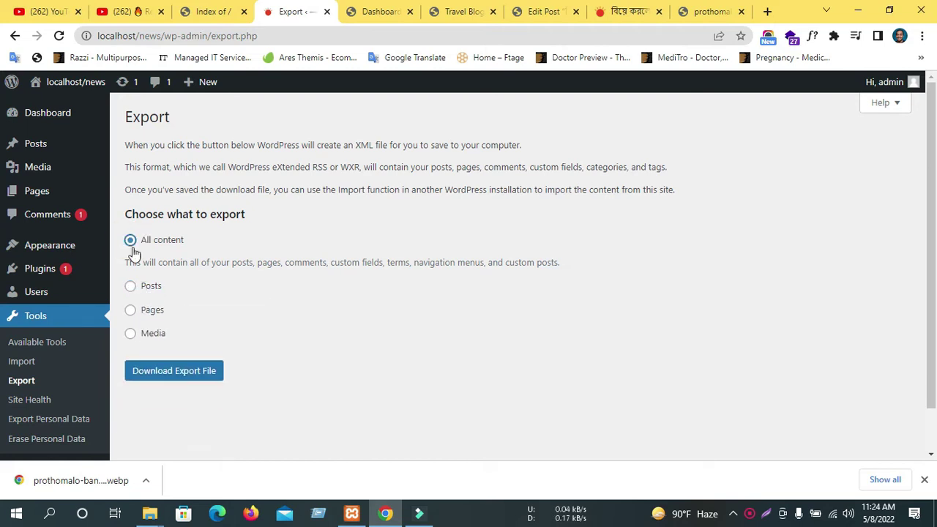
left_click(153, 293)
scroll(216, 293, "down", 2)
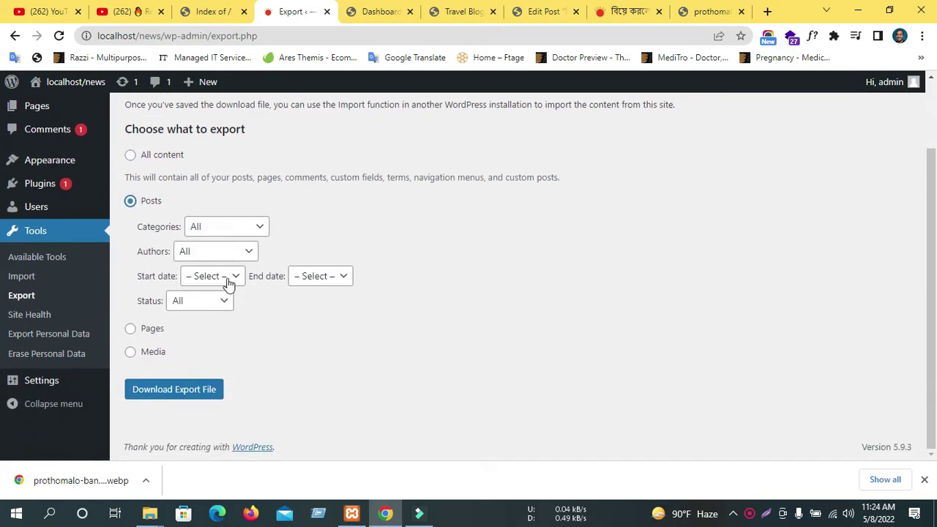
left_click(228, 231)
left_click(228, 231)
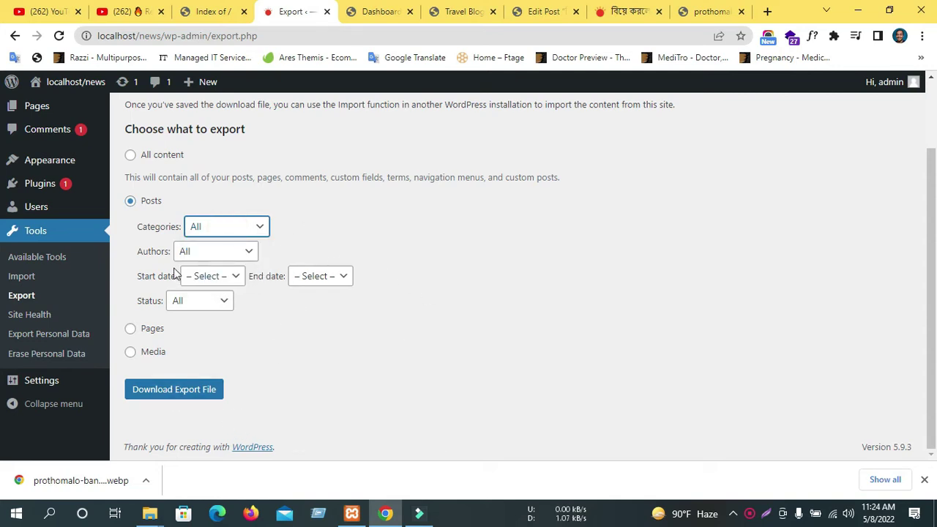
Download the export file WordPress.2022-05-08.xml and show it in its folder.
left_click(189, 394)
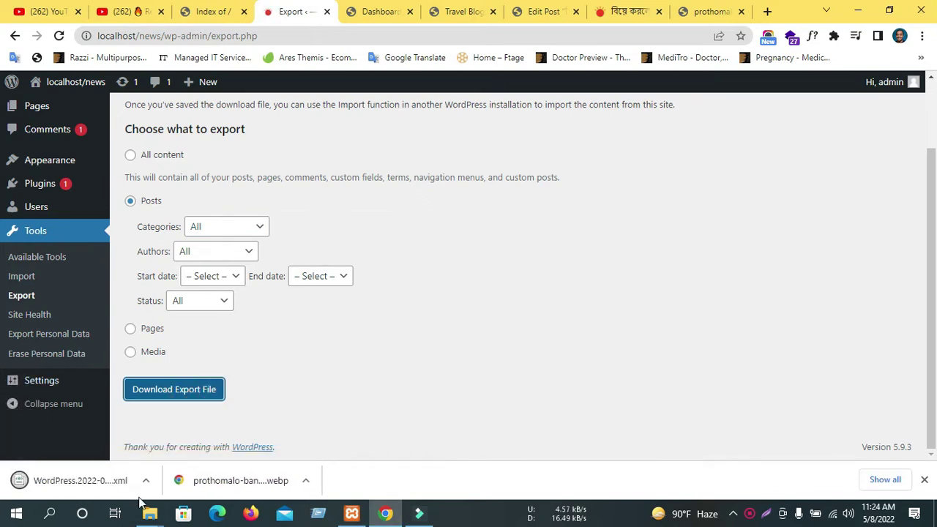
left_click(146, 481)
left_click(183, 432)
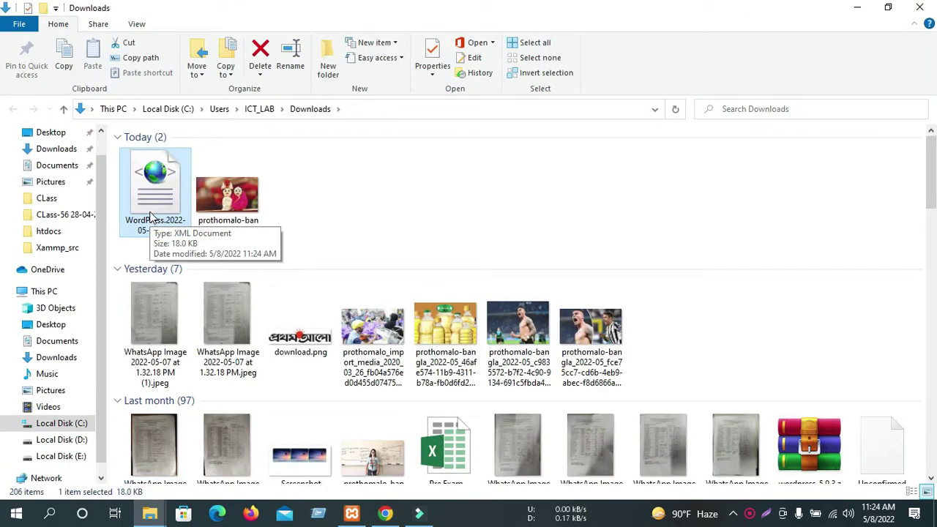
left_click(920, 7)
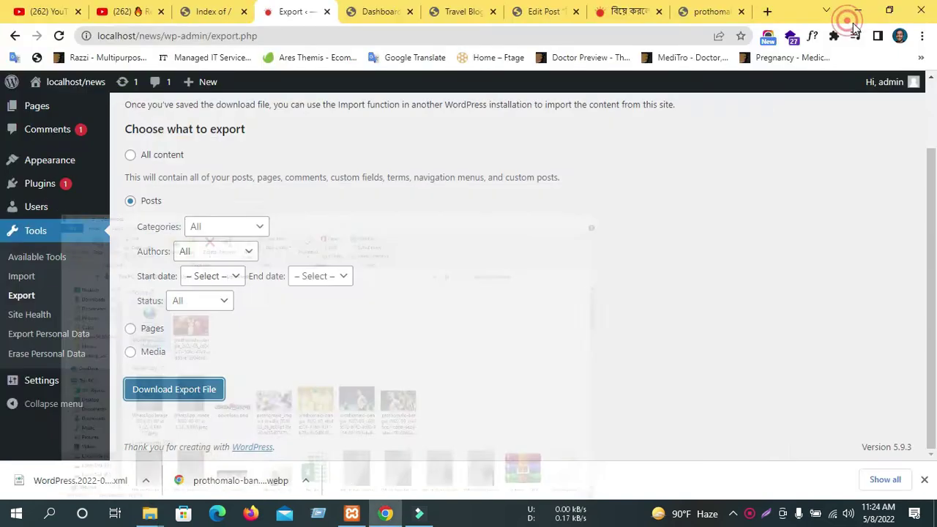
Switch to the Travel Blog dashboard and open All Posts, showing its two posts including Hello world!
left_click(482, 11)
left_click(379, 9)
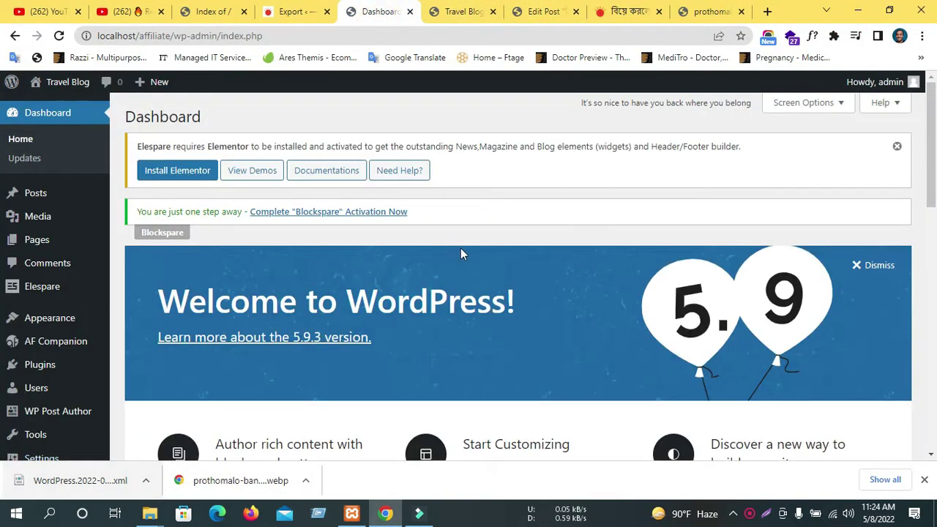
scroll(460, 249, "down", 3)
scroll(15, 385, "down", 3)
scroll(30, 219, "up", 3)
mouse_move(30, 241)
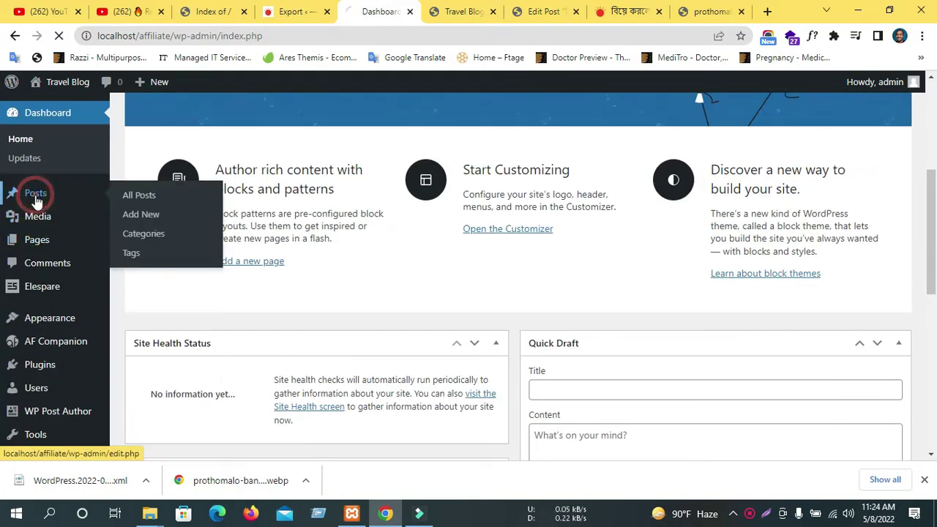
left_click(132, 190)
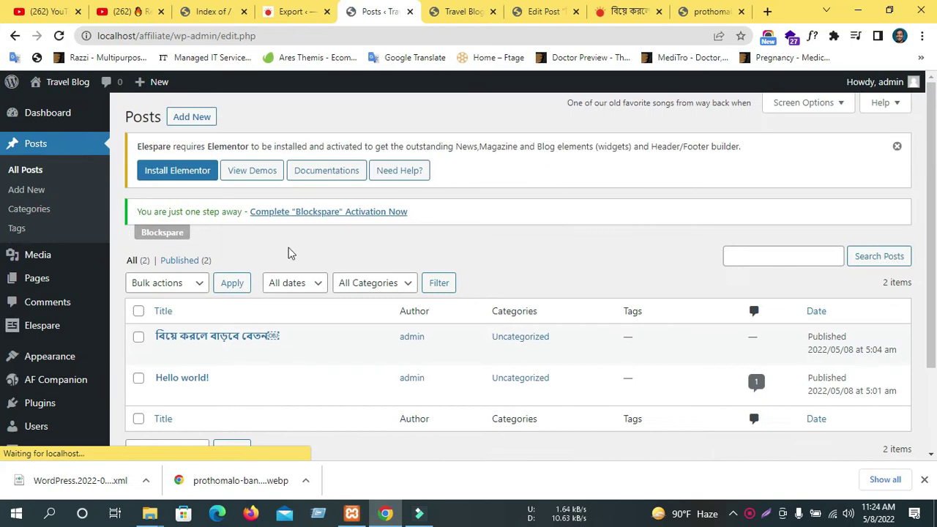
scroll(339, 388, "down", 2)
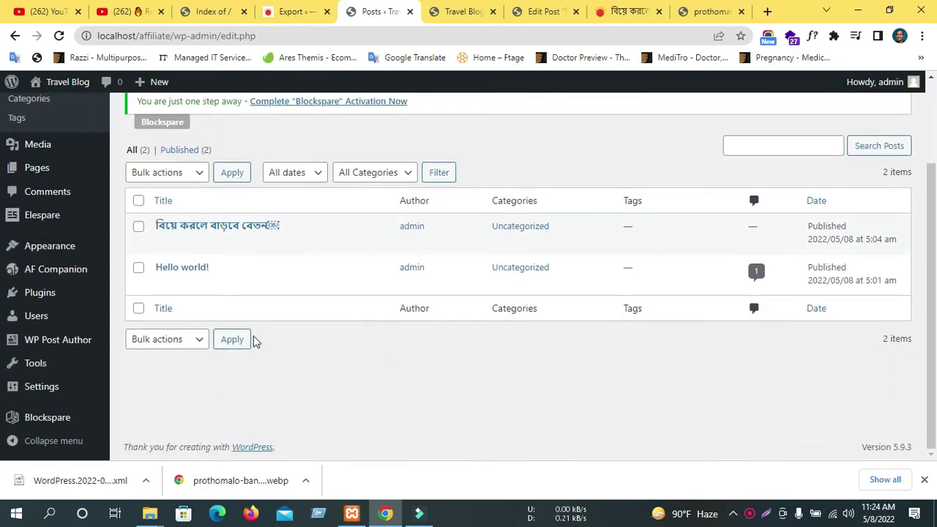
scroll(321, 401, "up", 2)
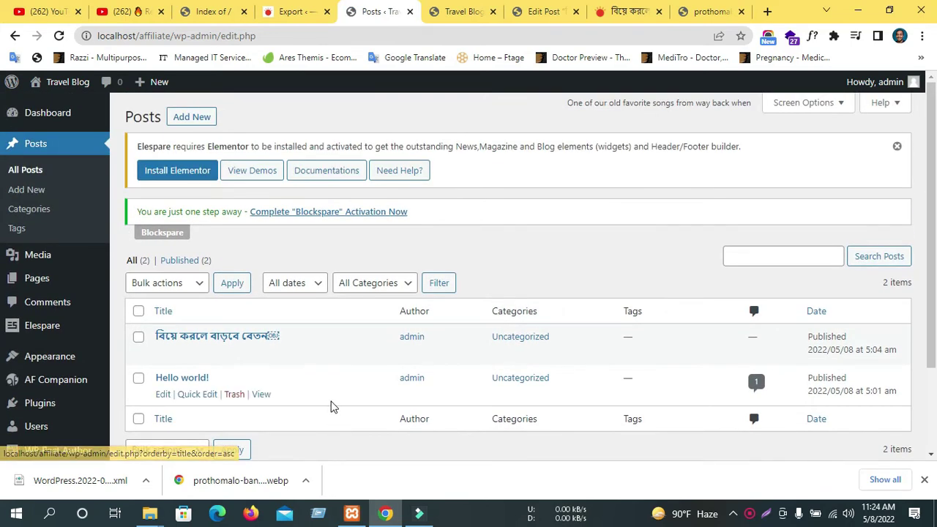
scroll(347, 372, "down", 2)
scroll(347, 372, "up", 2)
scroll(215, 348, "down", 2)
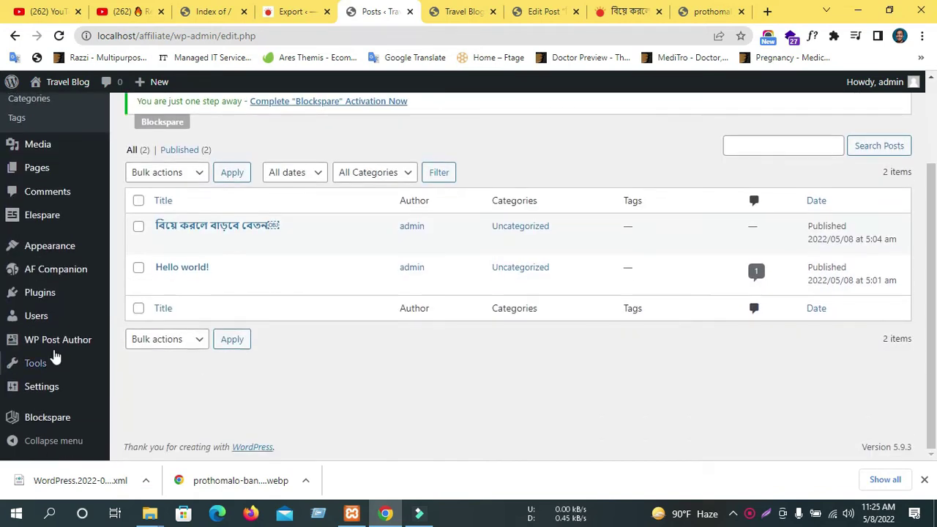
mouse_move(32, 377)
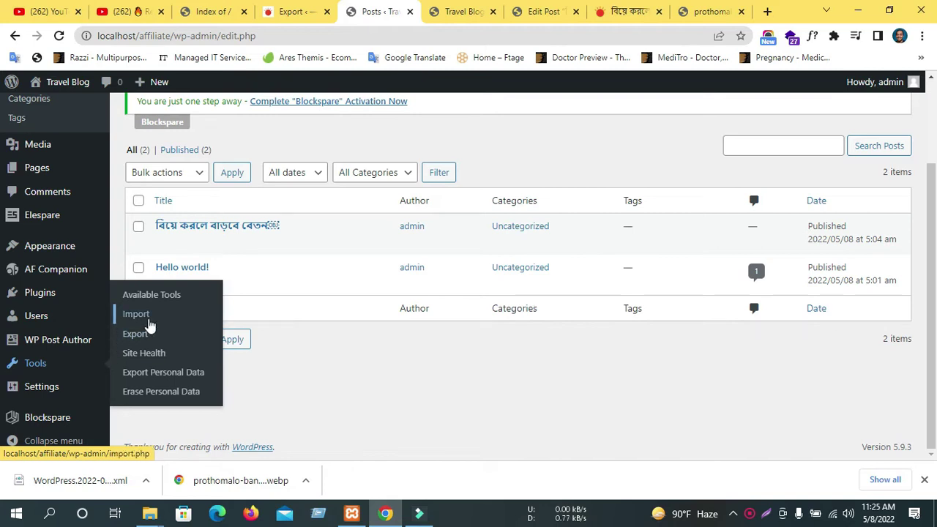
Install the WordPress importer from the Import tools page and run it to reach the WXR upload form.
left_click(148, 321)
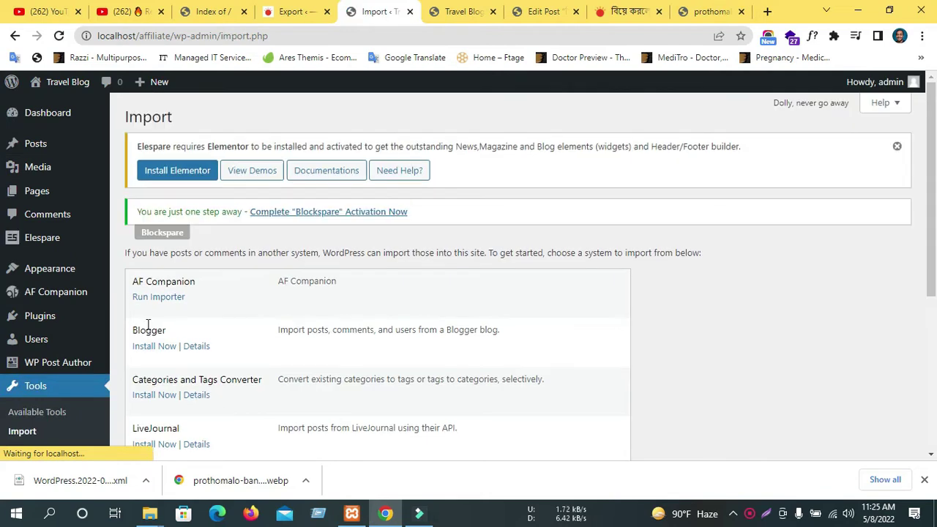
scroll(230, 366, "down", 3)
scroll(228, 370, "up", 2)
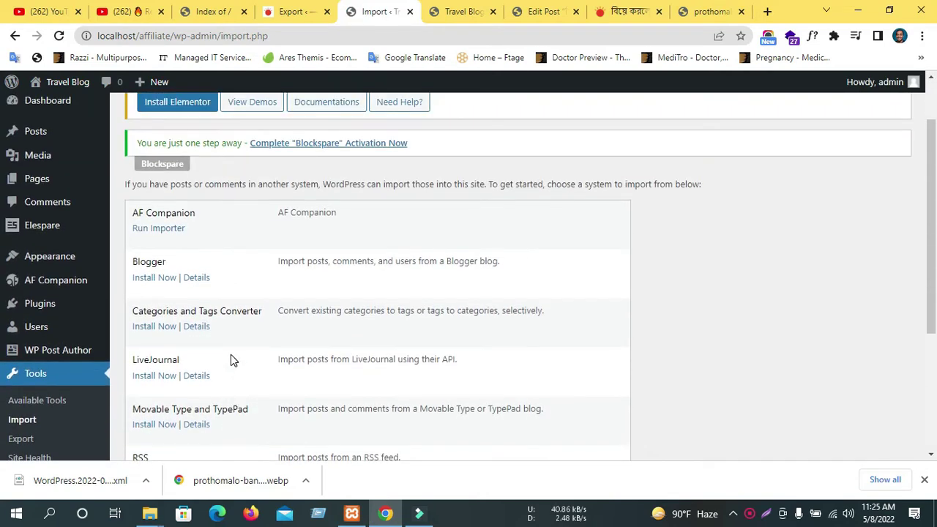
scroll(331, 226, "down", 3)
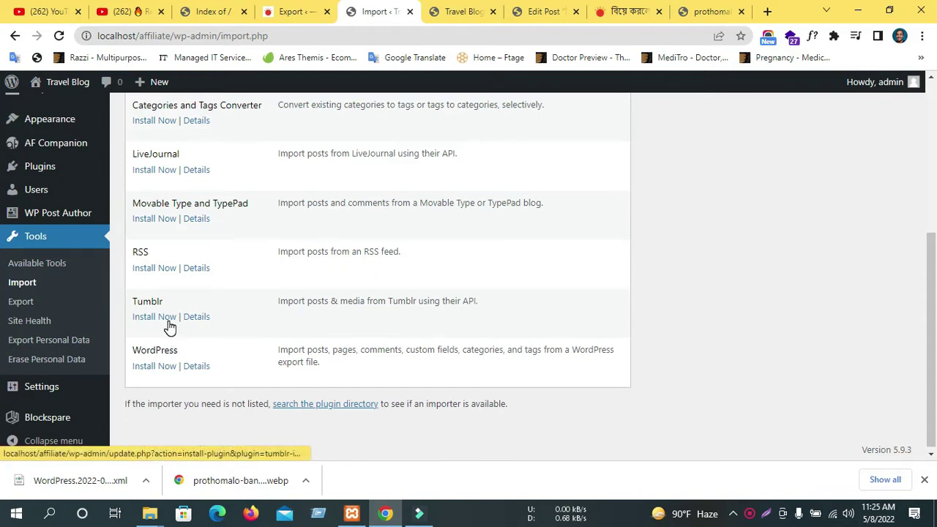
scroll(176, 377, "down", 1)
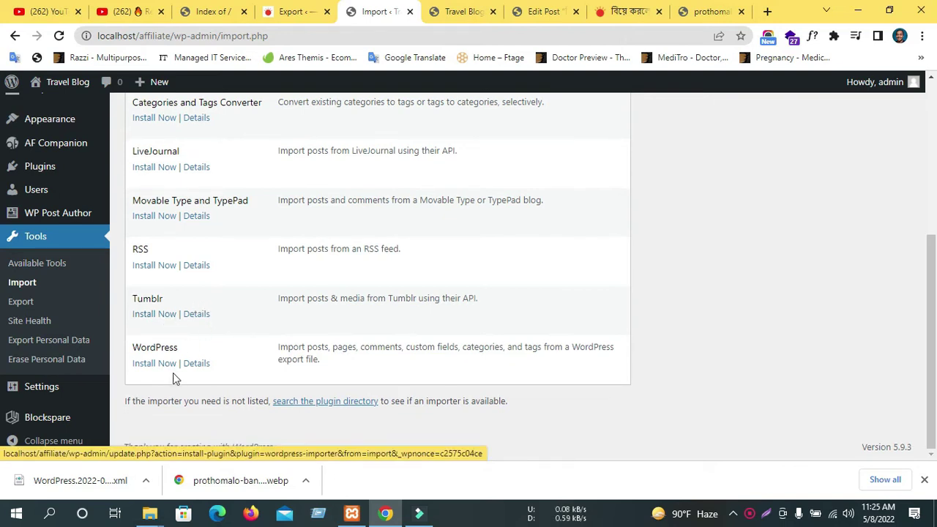
left_click(154, 364)
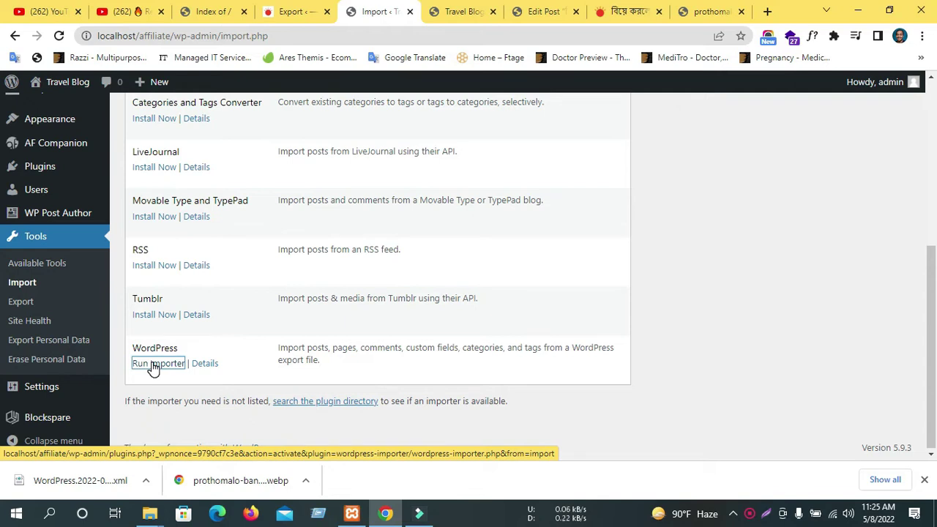
left_click(154, 363)
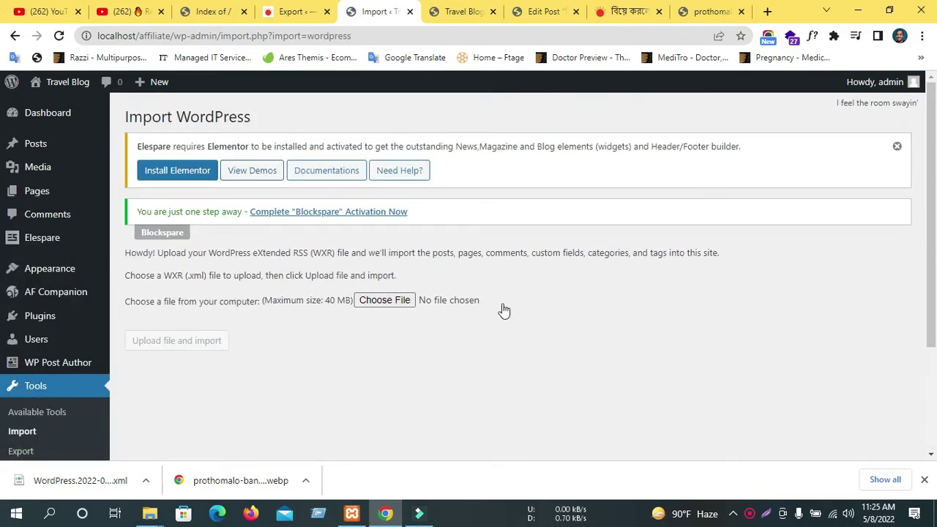
Upload WordPress.2022-05-08.xml from the Downloads folder to the importer and start the import.
triple_click(268, 301)
left_click(389, 324)
left_click(384, 300)
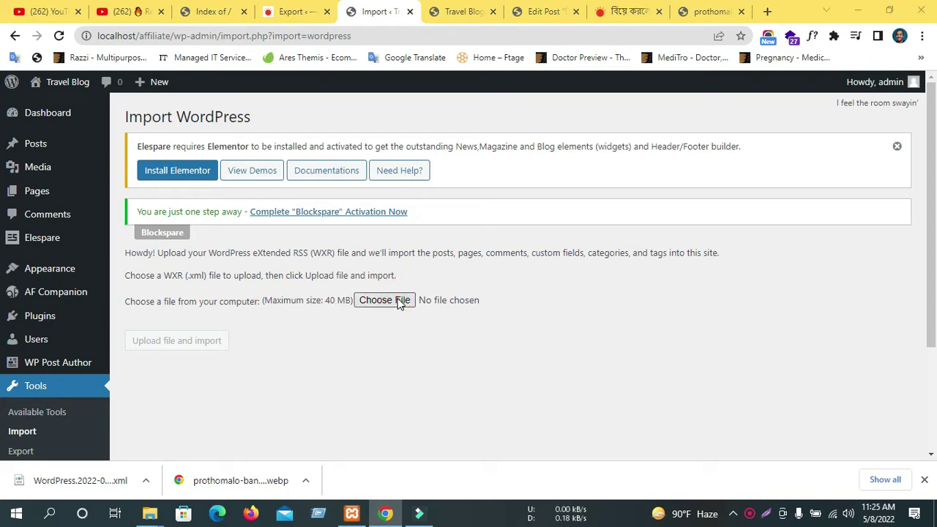
left_click(66, 123)
left_click(229, 159)
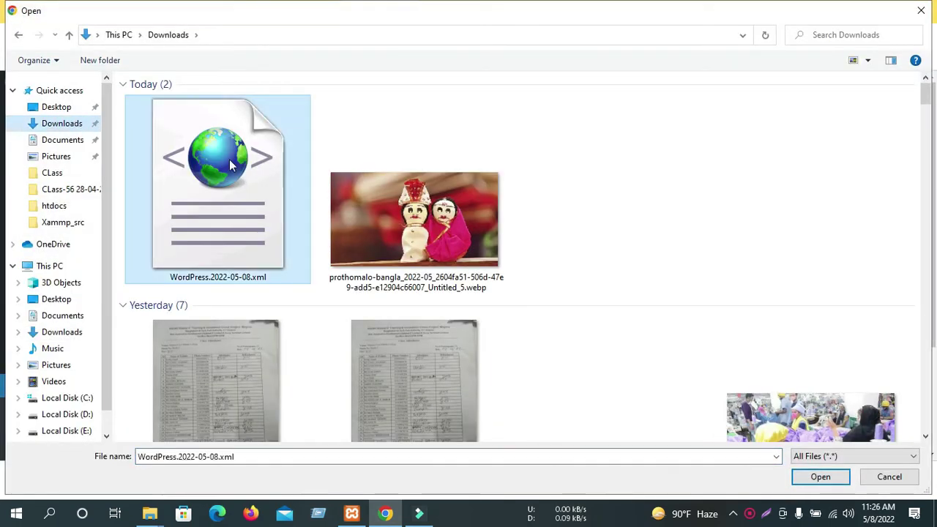
left_click(831, 481)
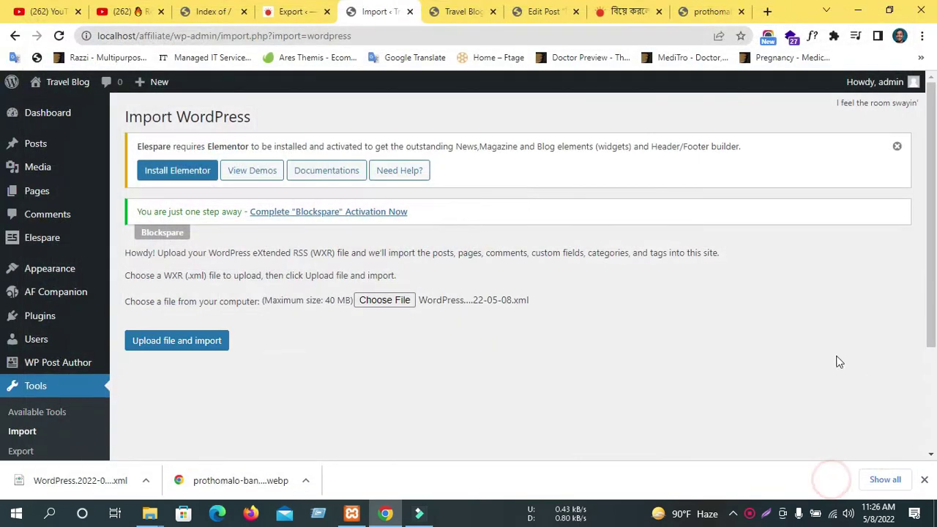
left_click(198, 341)
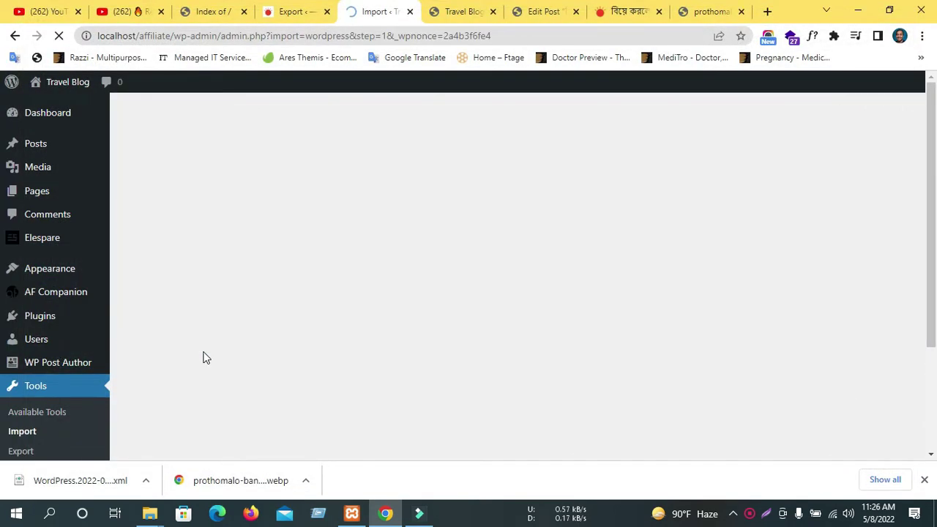
scroll(308, 360, "down", 2)
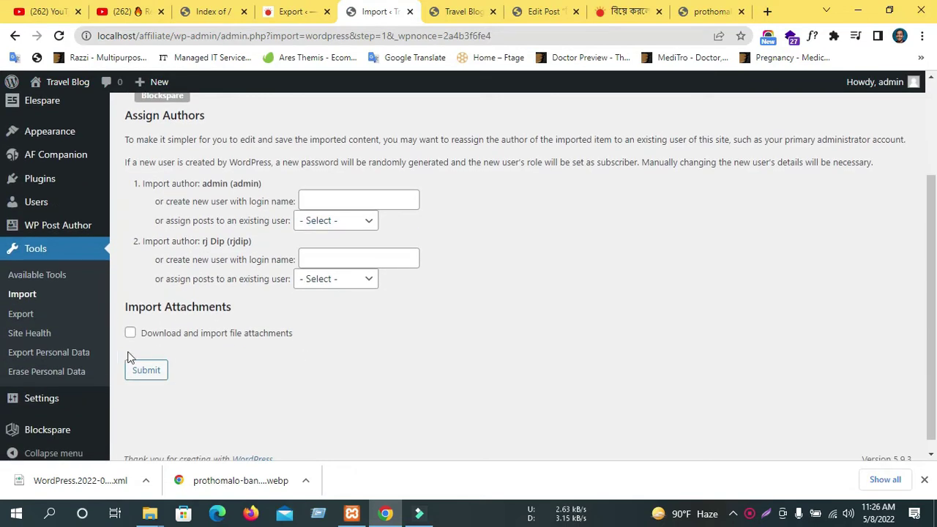
Submit the import with file attachment downloading enabled, then return to the news site's Export tab.
left_click(130, 333)
left_click(155, 370)
scroll(249, 375, "up", 2)
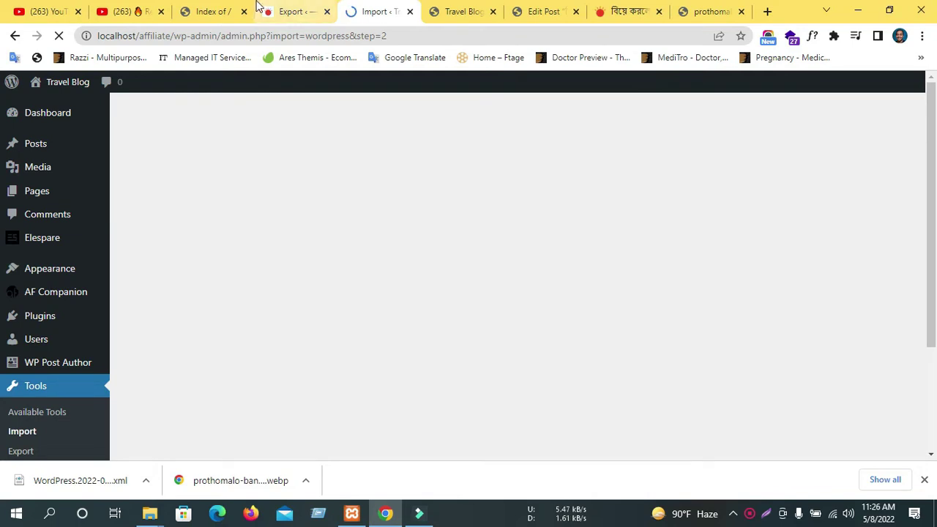
left_click(313, 11)
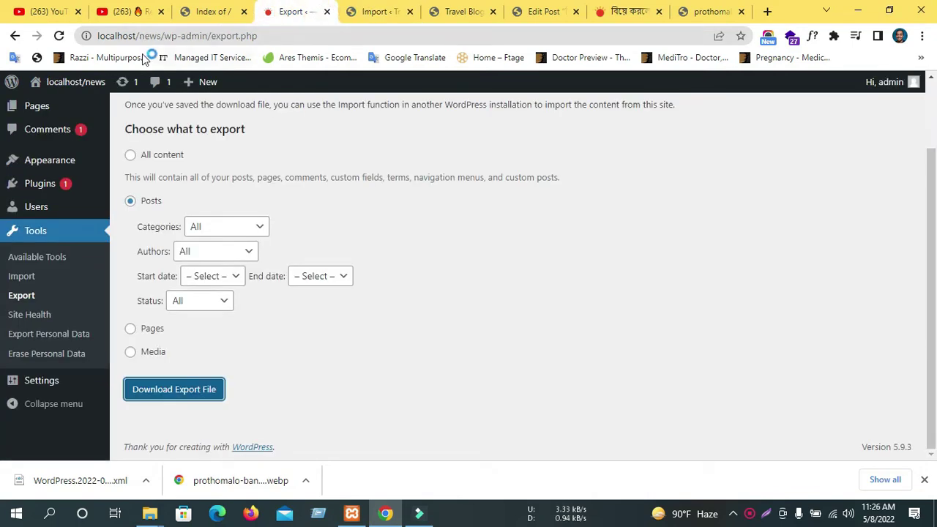
Log out of the news site admin from the Hi, admin menu.
double_click(148, 36)
left_click(151, 34)
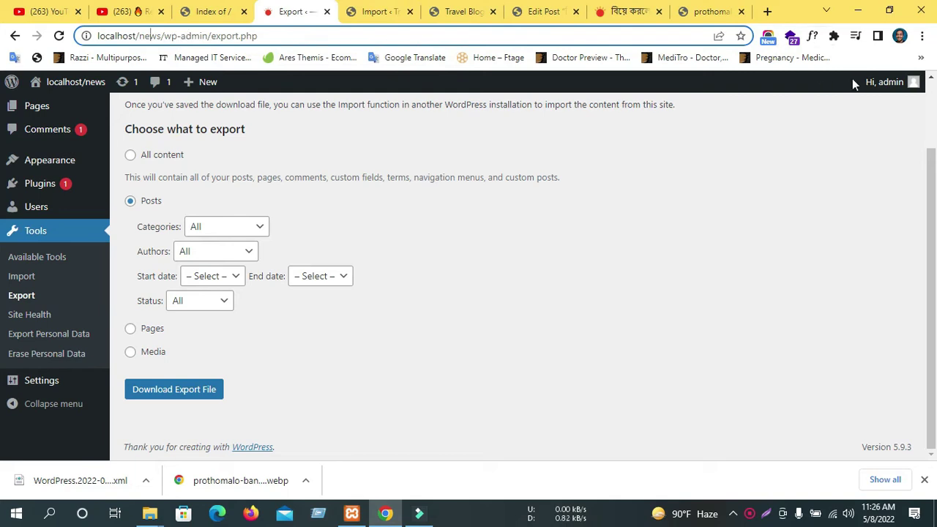
mouse_move(882, 82)
left_click(835, 151)
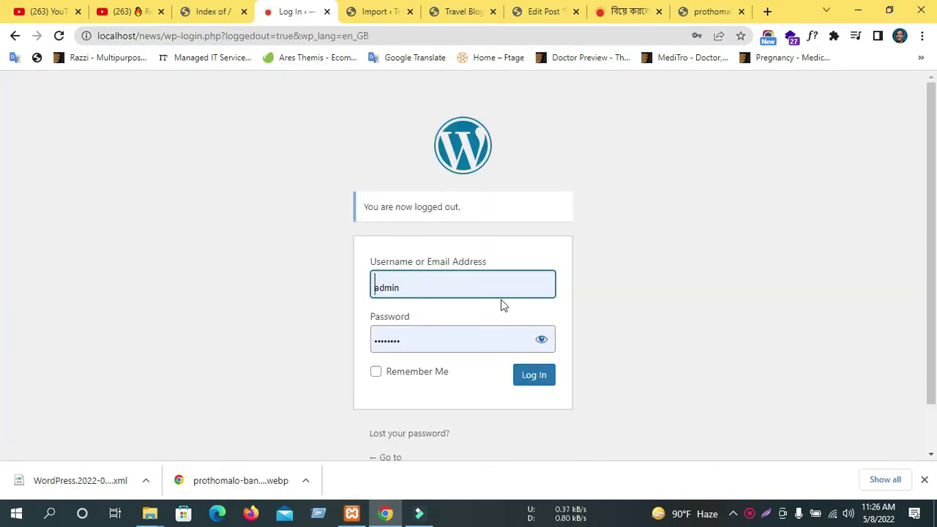
scroll(500, 306, "down", 1)
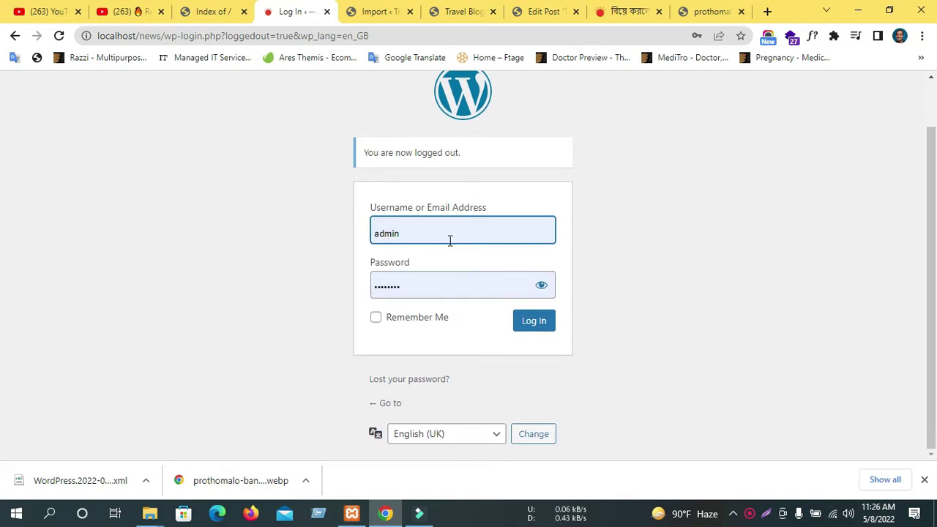
Load localhost/news, then go to localhost/news/wp-admin for the dashboard login.
left_click(166, 36)
type("localhost/new")
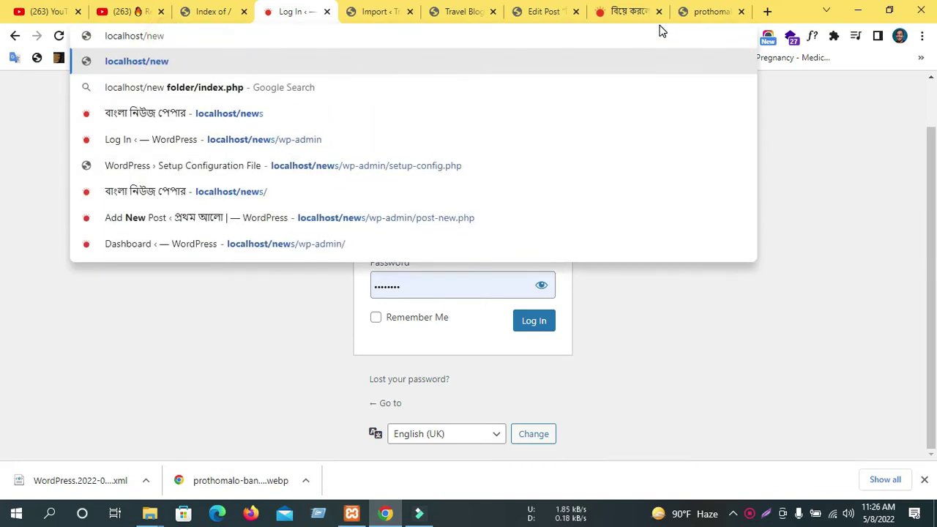
type("s")
key("Return")
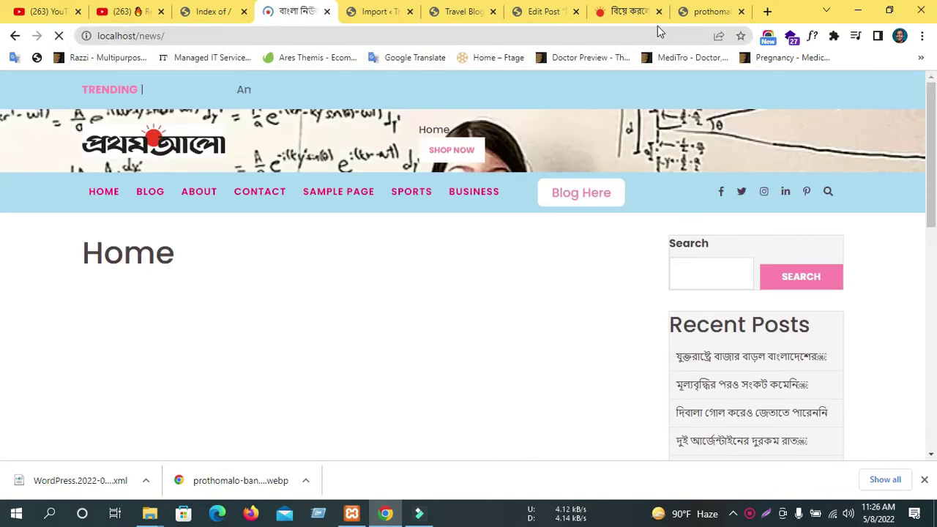
left_click(253, 35)
left_click(270, 35)
type("wp-ad,")
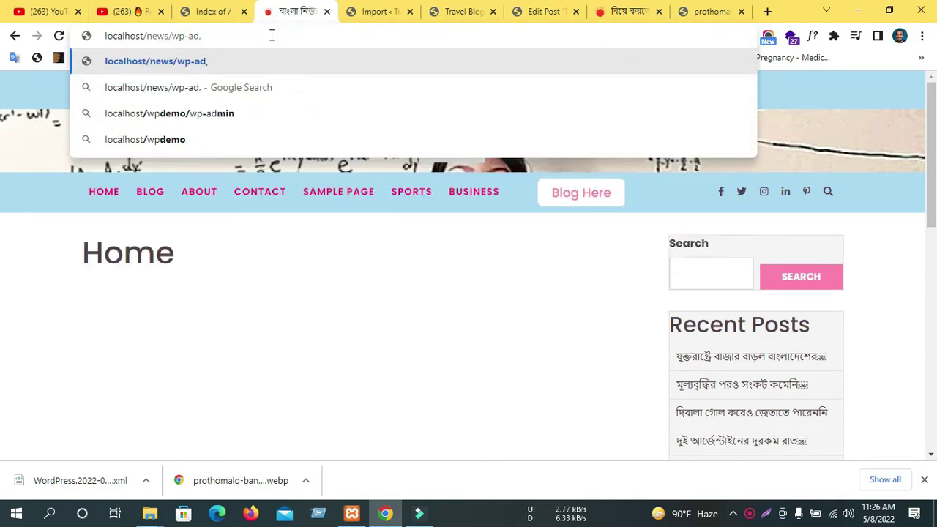
key("BackSpace")
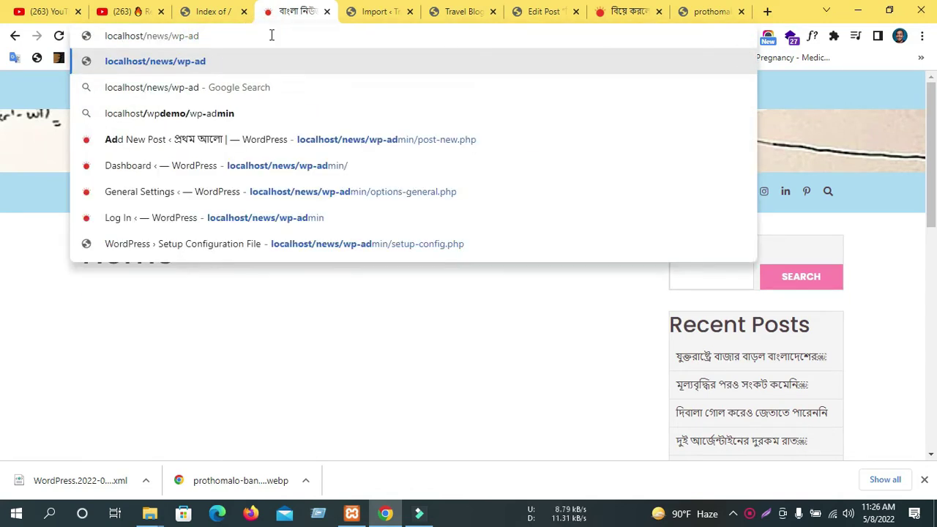
type("min")
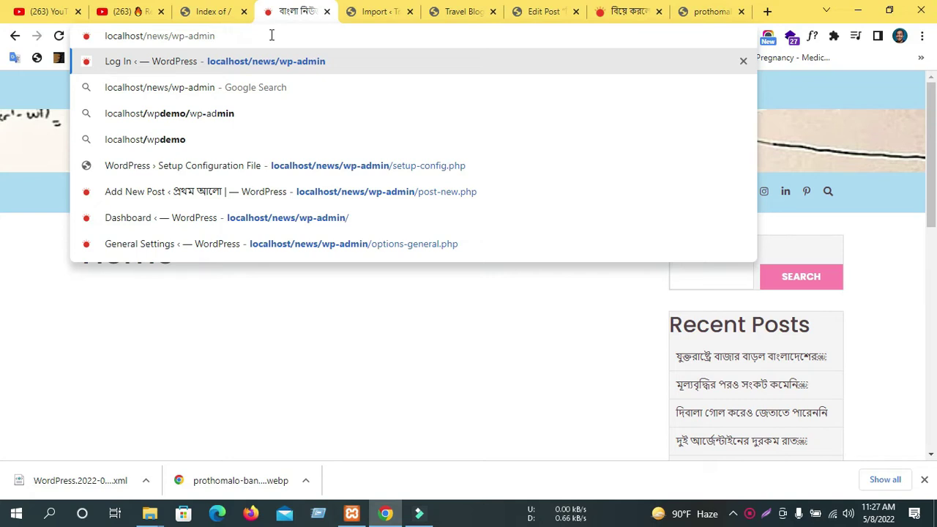
key("Return")
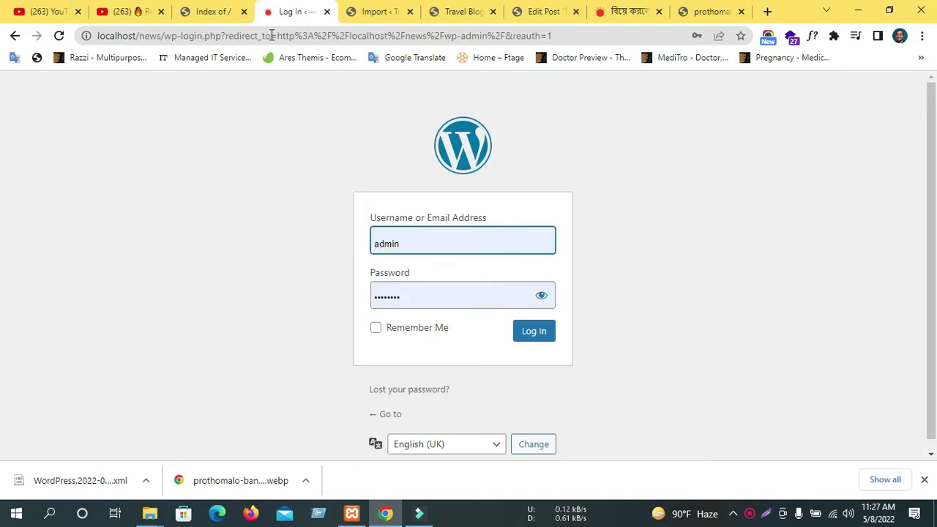
Open the localhost folder index in a new tab and briefly view the news and dip folders.
left_click(767, 11)
type("lo")
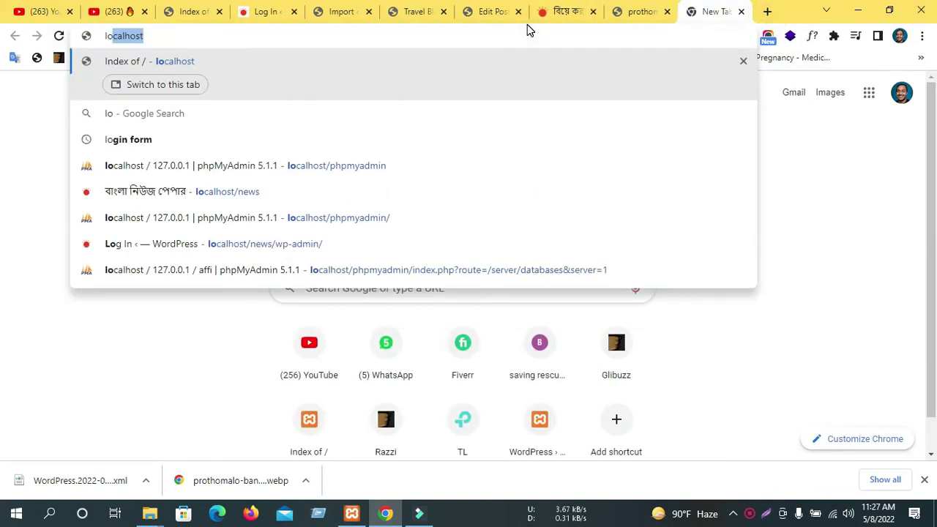
type("calhost")
key("Return")
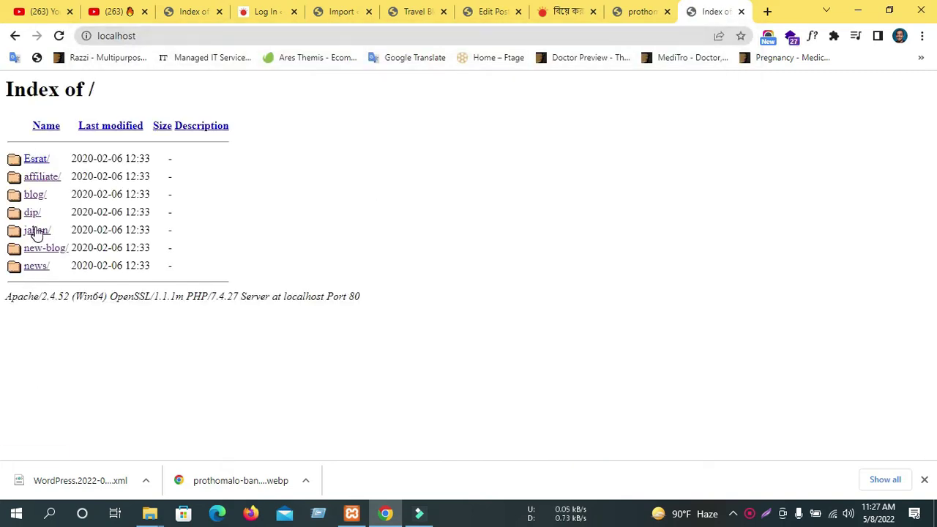
middle_click(29, 268)
left_click(724, 9)
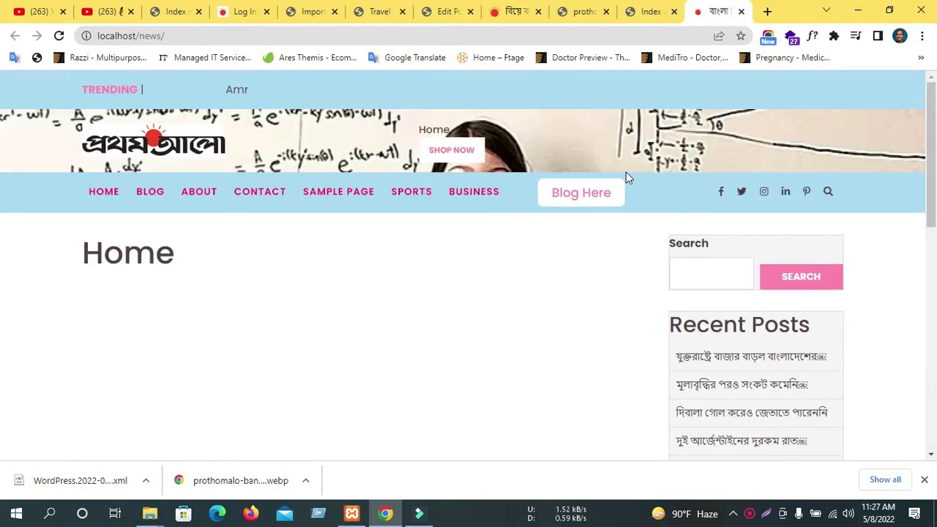
scroll(628, 168, "down", 10)
scroll(628, 165, "up", 3)
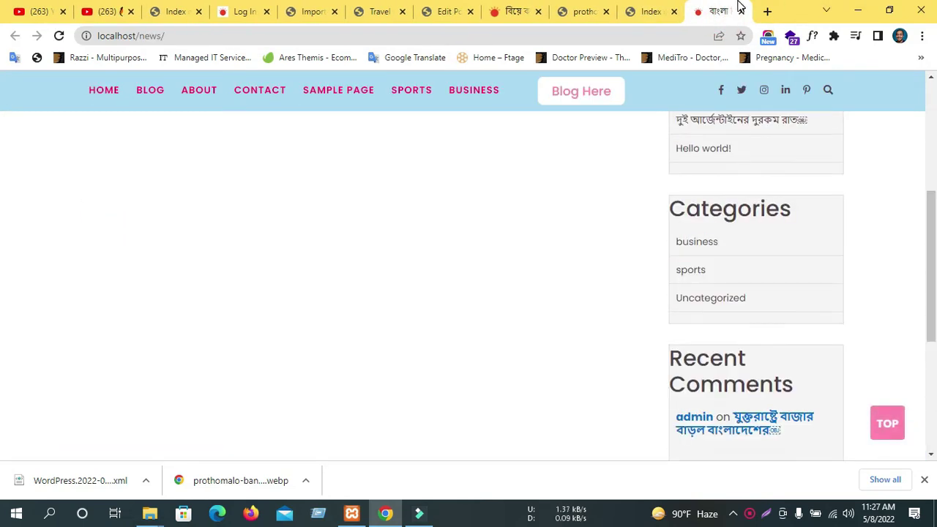
left_click(740, 11)
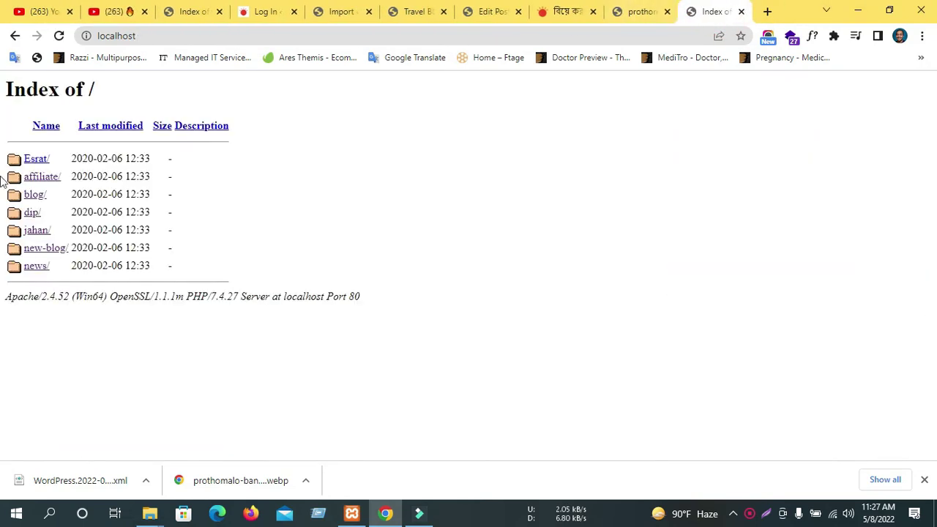
middle_click(32, 212)
left_click(725, 9)
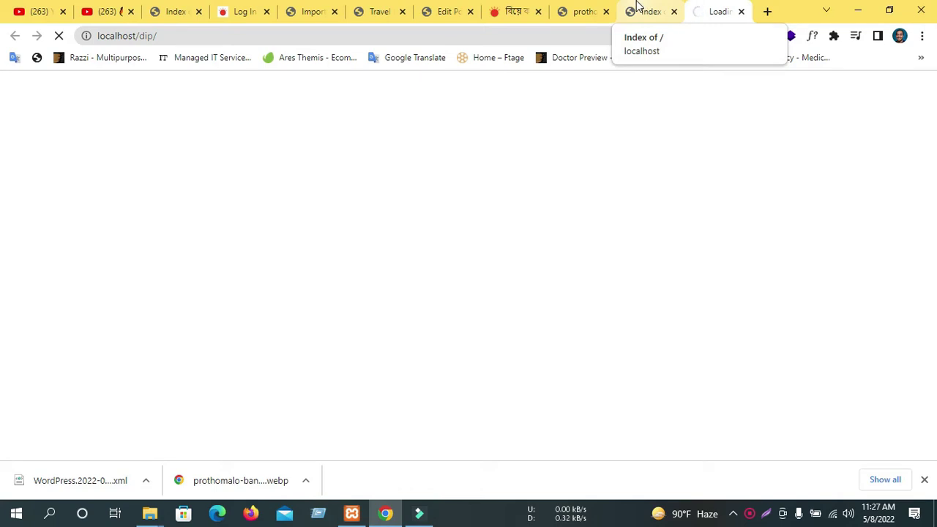
middle_click(717, 7)
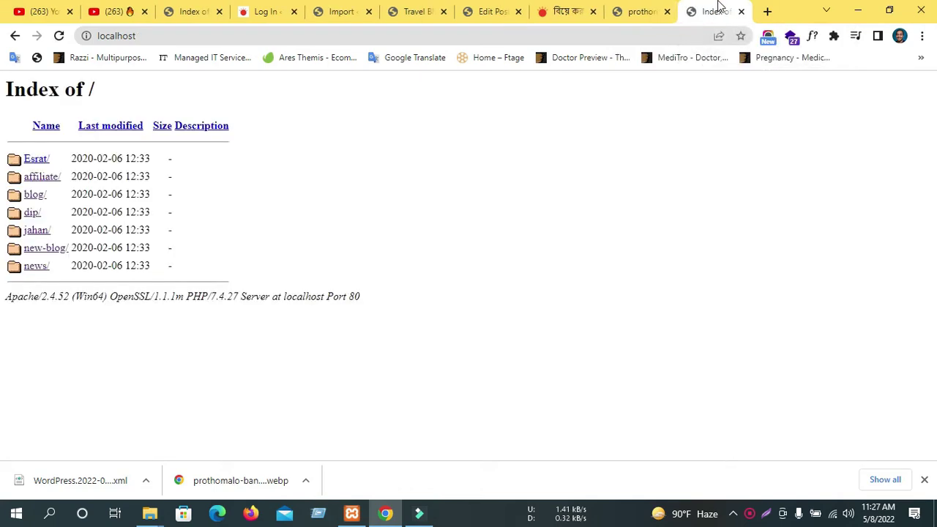
Close the Edit Post tab and reload the Travel Blog site at localhost/affiliate/.
left_click(644, 15)
left_click(590, 15)
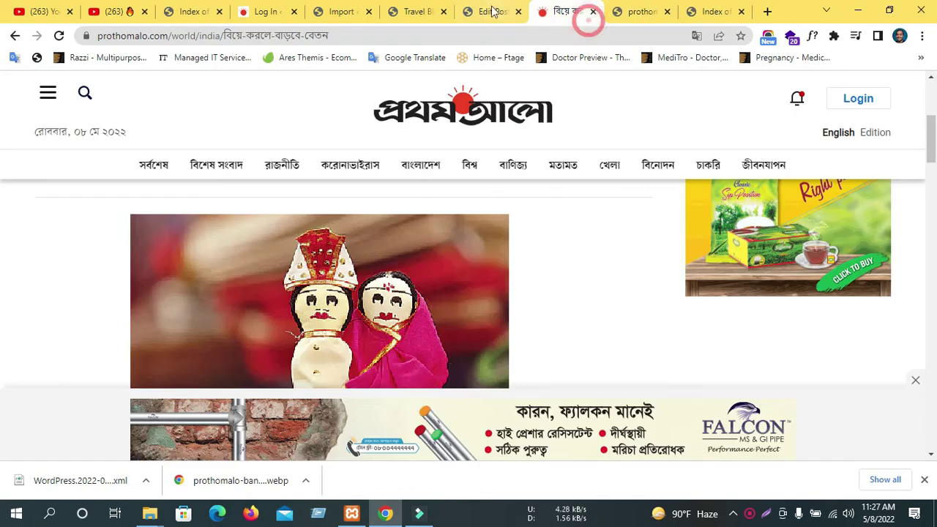
left_click(490, 13)
left_click(517, 12)
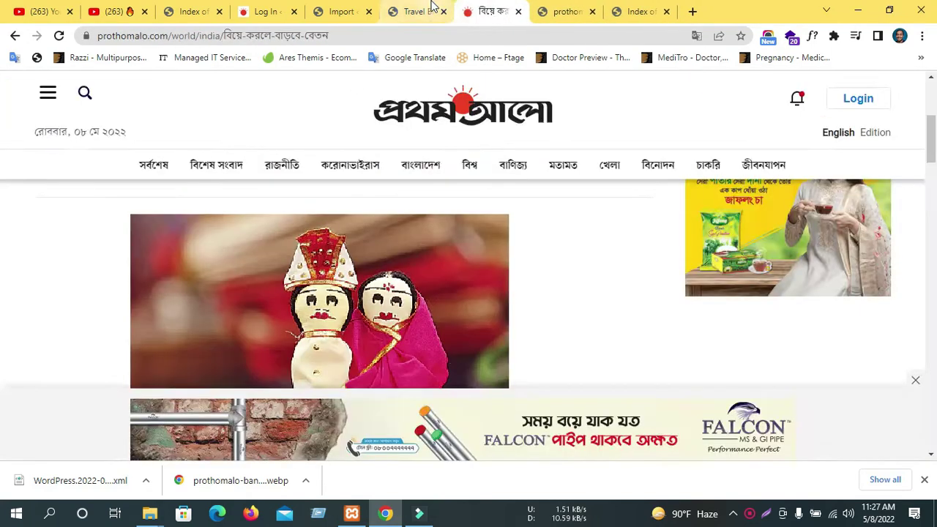
left_click(413, 12)
scroll(304, 301, "up", 4)
left_click(58, 35)
scroll(242, 278, "up", 4)
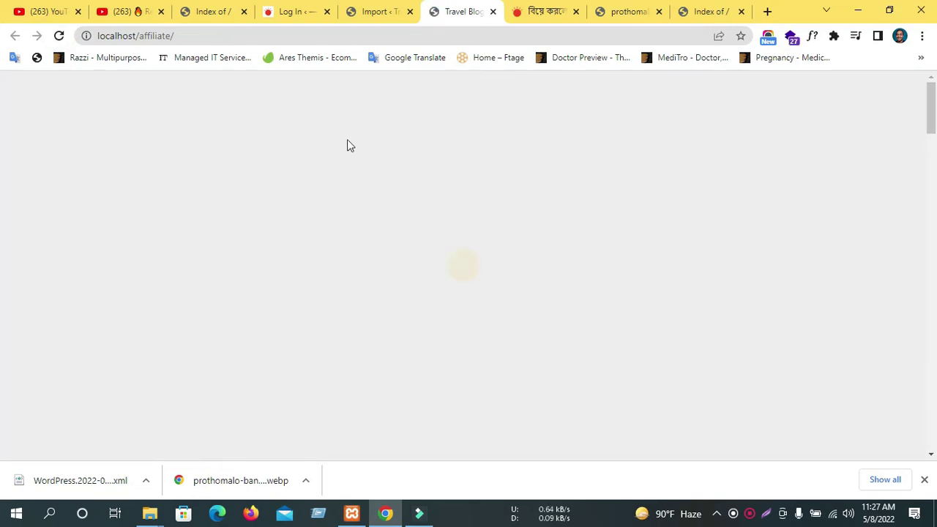
Check the import results and select the reminder about updating imported users.
scroll(474, 198, "down", 6)
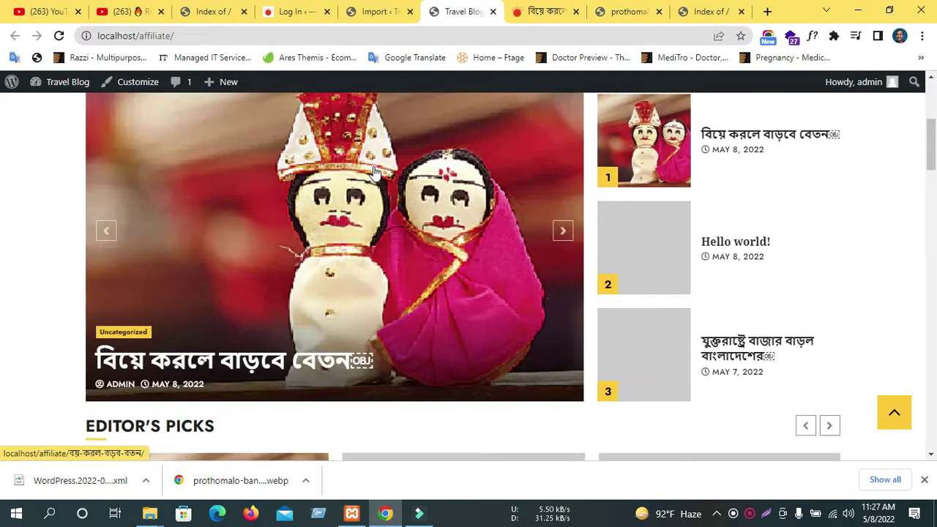
left_click(377, 11)
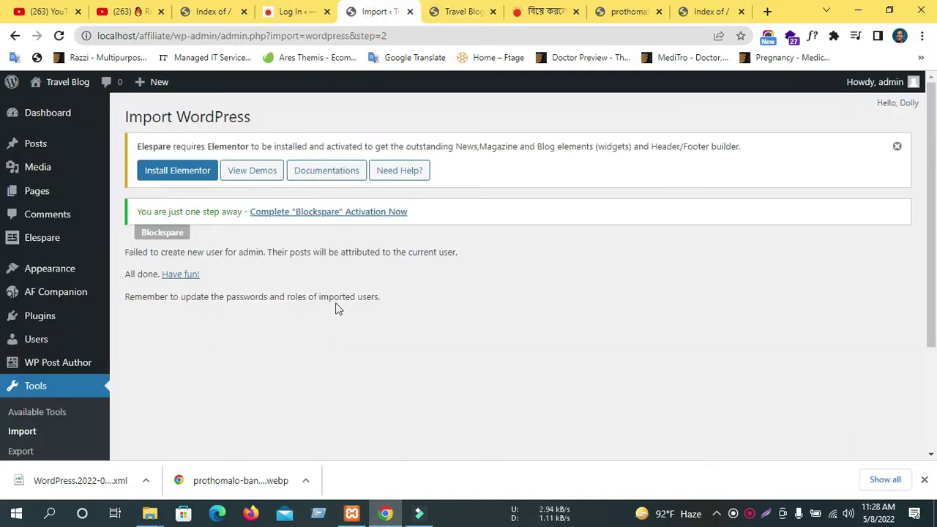
left_click_drag(390, 300, 156, 299)
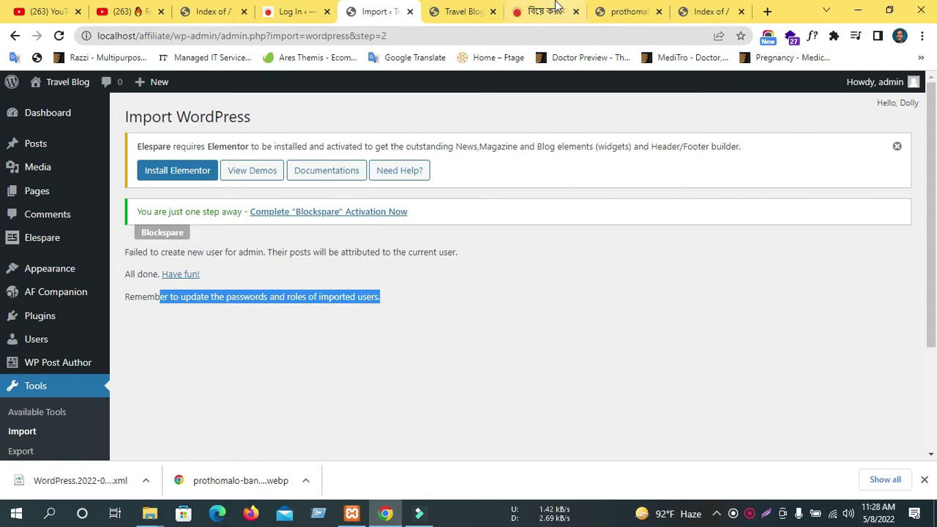
Scroll the Travel Blog homepage to review the imported Bengali posts, then return to the import summary.
left_click(456, 12)
scroll(303, 223, "down", 3)
scroll(302, 222, "up", 1)
scroll(366, 236, "down", 3)
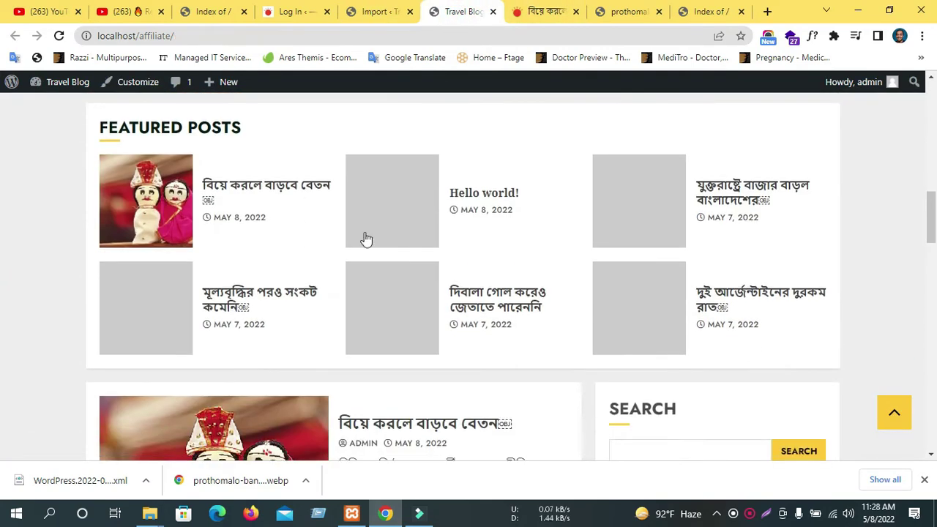
scroll(247, 210, "down", 5)
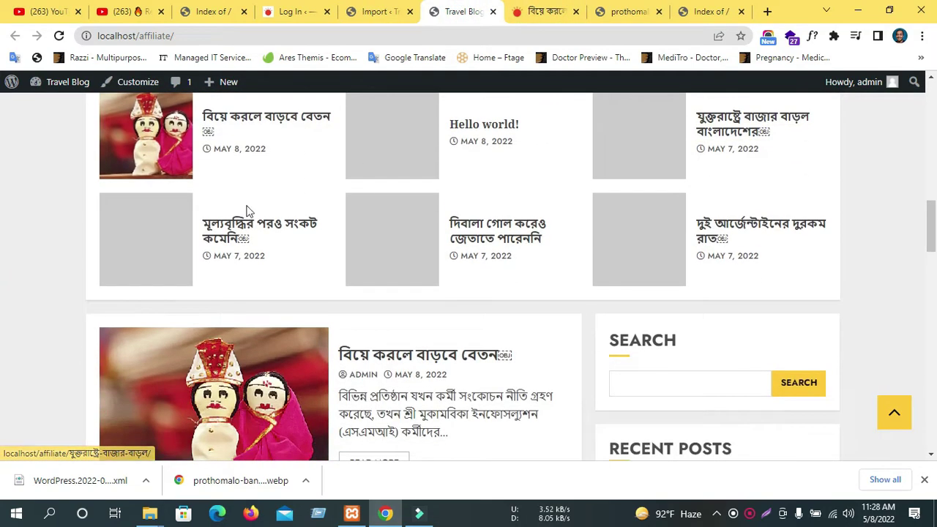
scroll(240, 234, "down", 2)
scroll(273, 254, "up", 9)
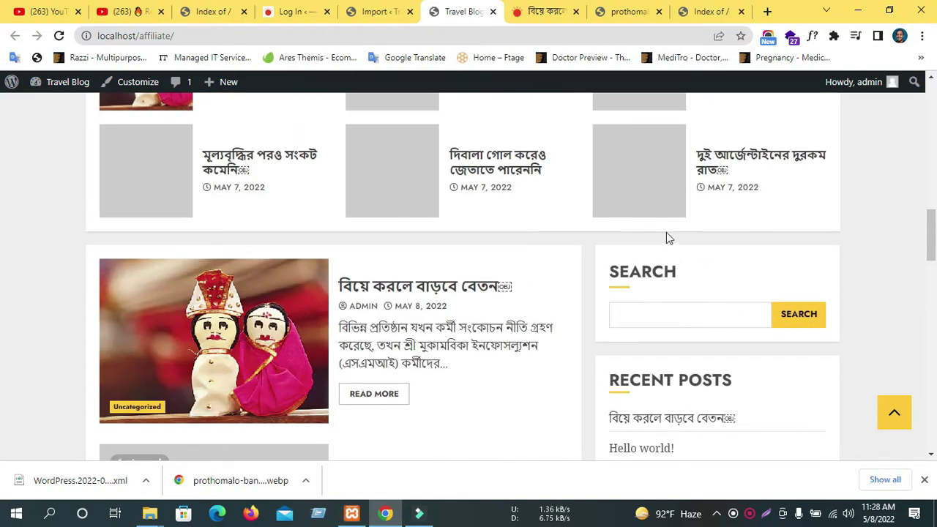
scroll(642, 233, "up", 8)
scroll(590, 219, "down", 6)
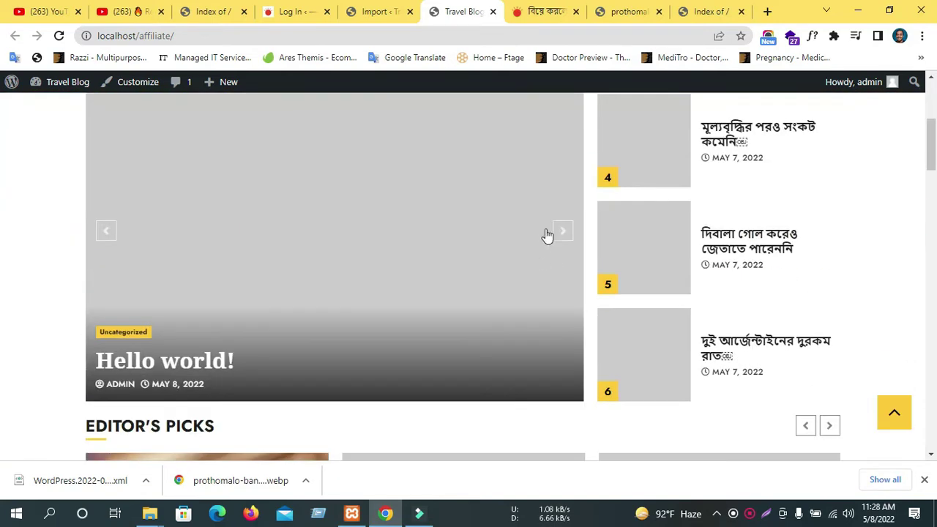
scroll(818, 213, "down", 9)
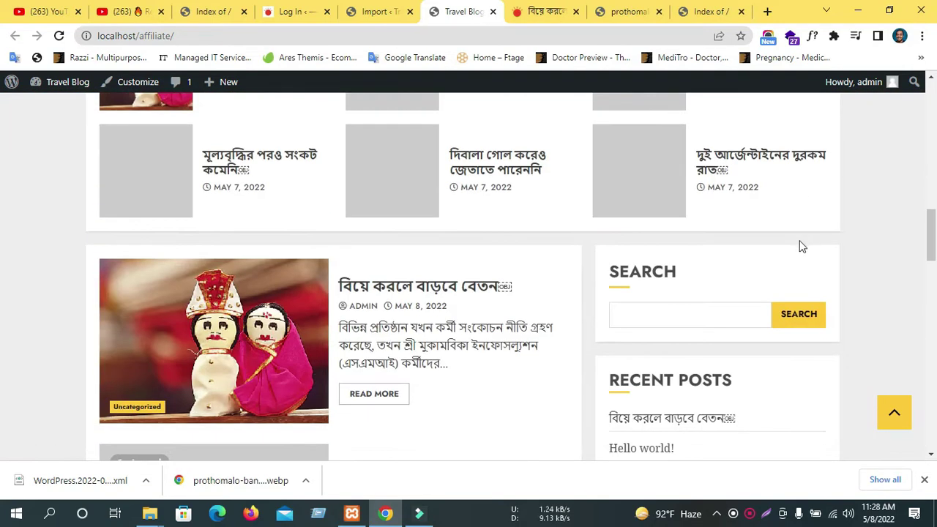
scroll(807, 241, "up", 5)
left_click(361, 13)
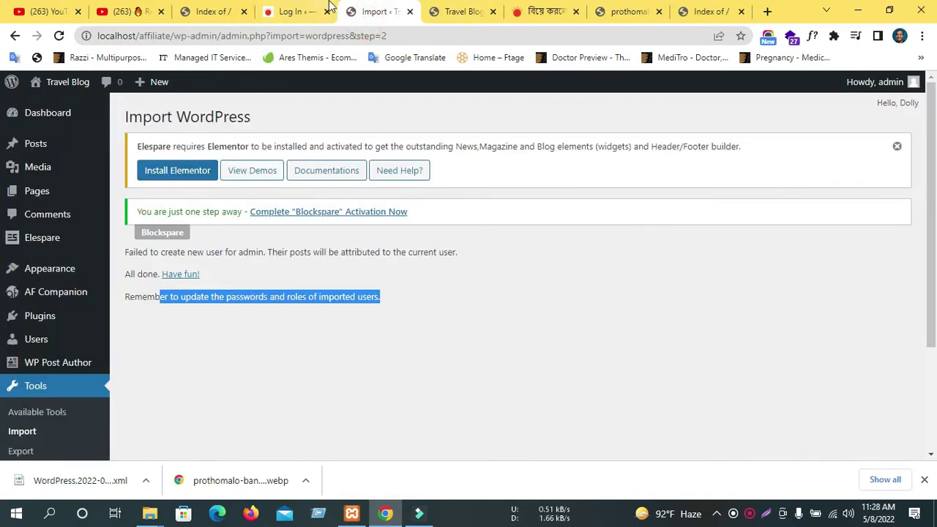
Close the login tab, go to All Pages, and open two new-page editors in background tabs.
left_click(320, 13)
left_click(327, 12)
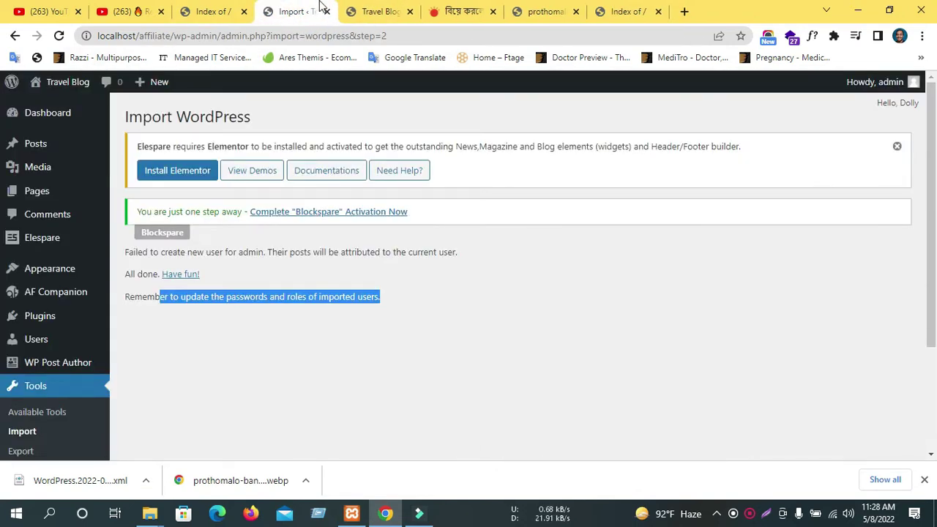
mouse_move(35, 191)
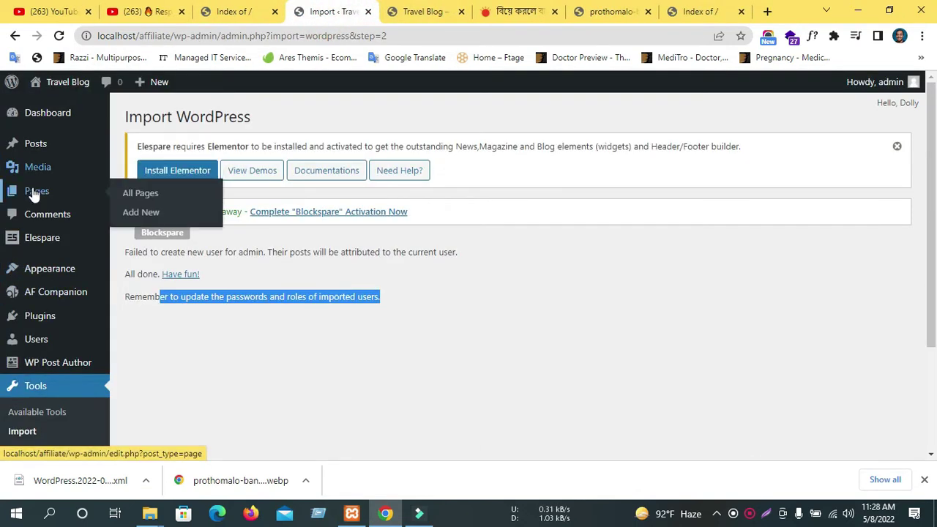
left_click(142, 193)
left_click(421, 14)
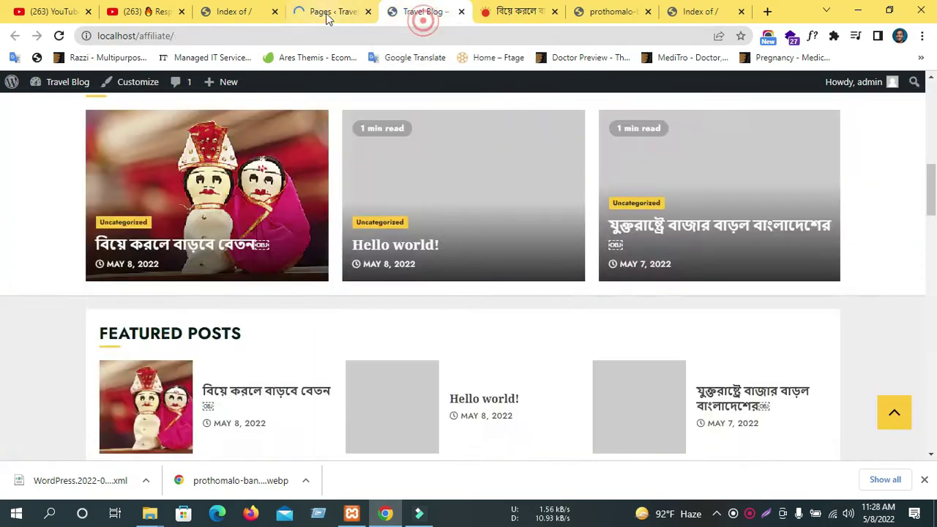
left_click(320, 14)
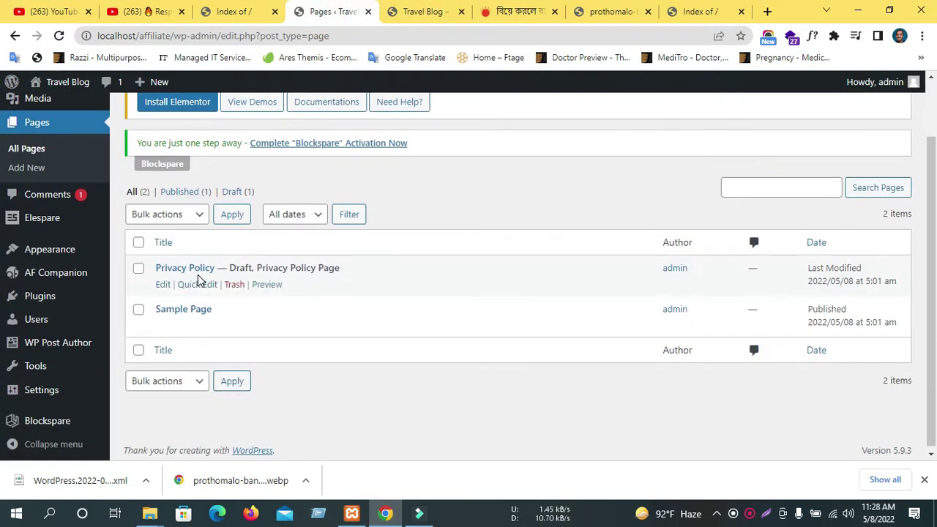
scroll(183, 278, "up", 2)
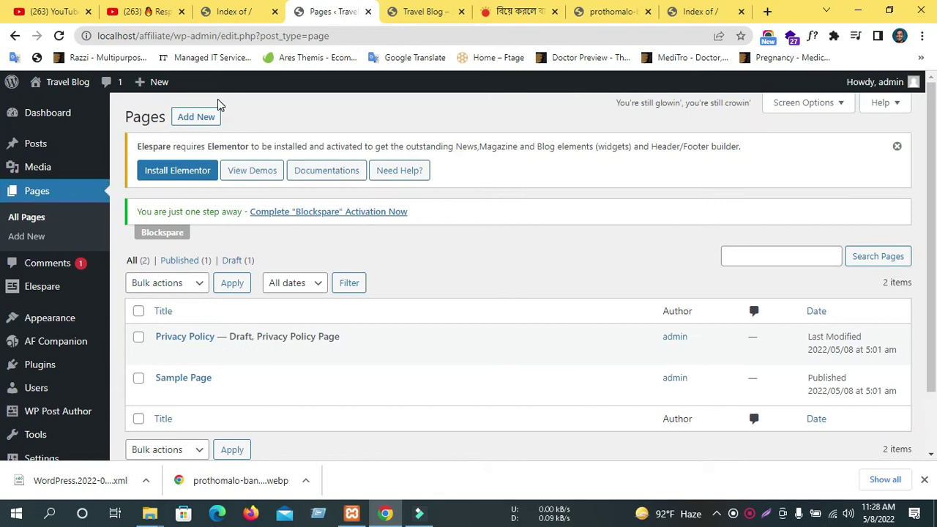
middle_click(204, 119)
middle_click(204, 118)
Open two more new-page editors and publish a page titled Home.
middle_click(184, 127)
middle_click(192, 126)
left_click(269, 14)
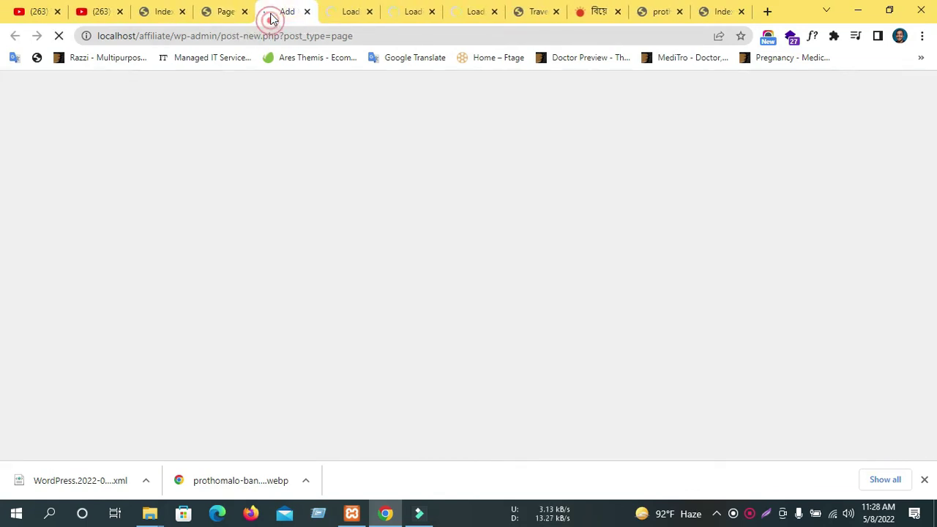
left_click(182, 266)
type("H")
scroll(199, 284, "down", 2)
scroll(198, 284, "up", 2)
type("ome")
scroll(347, 292, "down", 1)
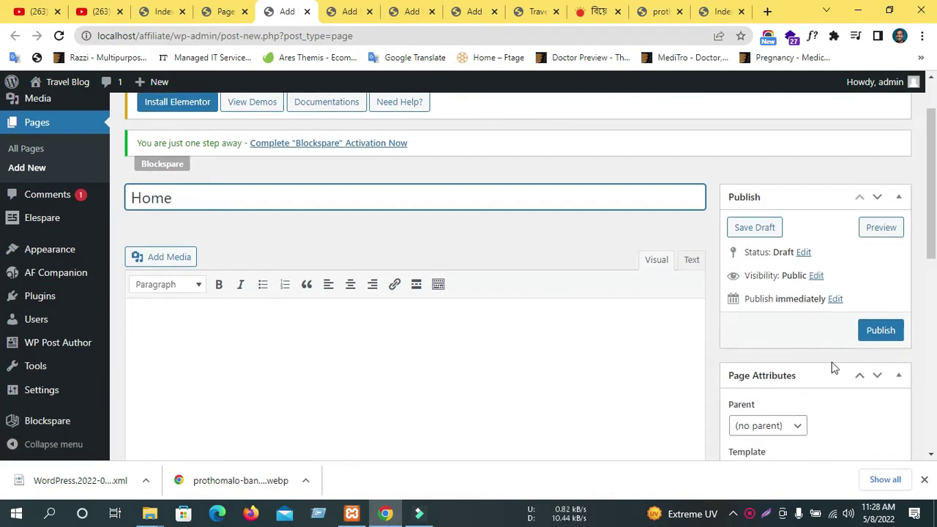
scroll(608, 366, "down", 2)
scroll(573, 364, "up", 1)
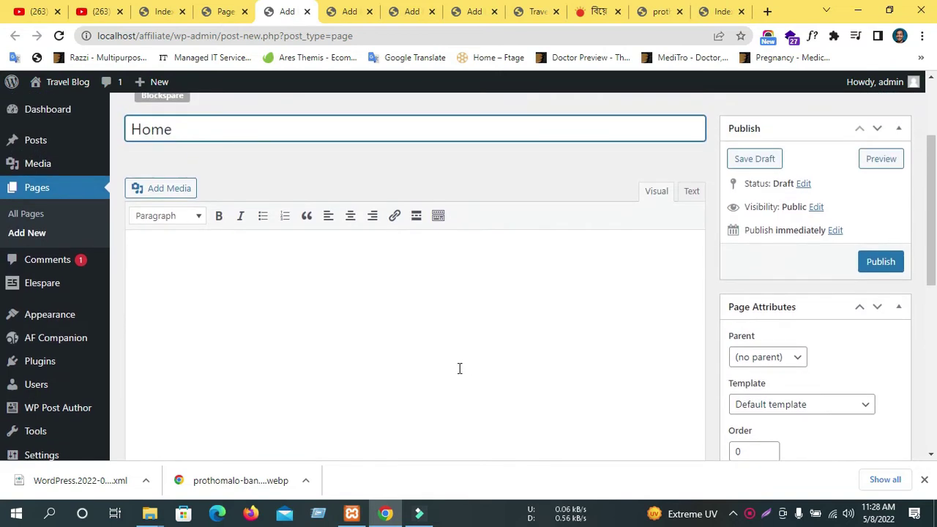
scroll(436, 342, "down", 4)
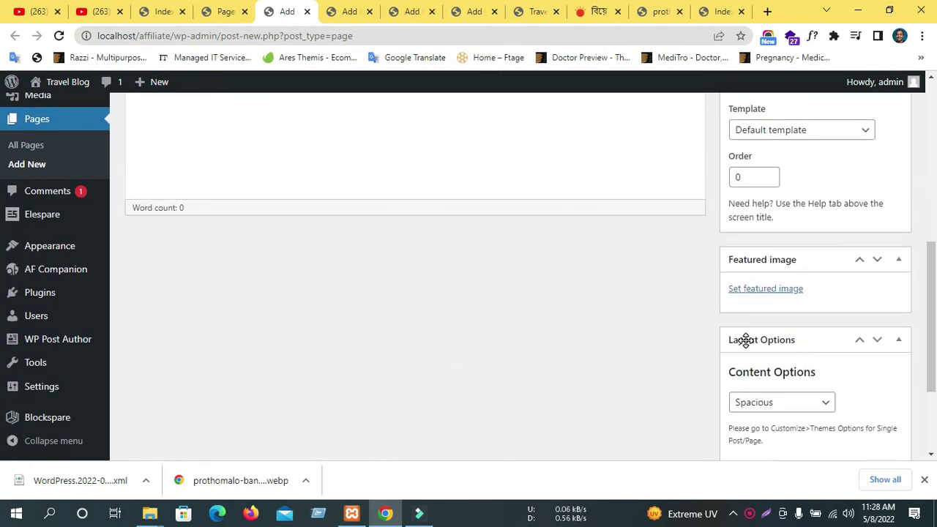
scroll(641, 342, "up", 3)
left_click(879, 199)
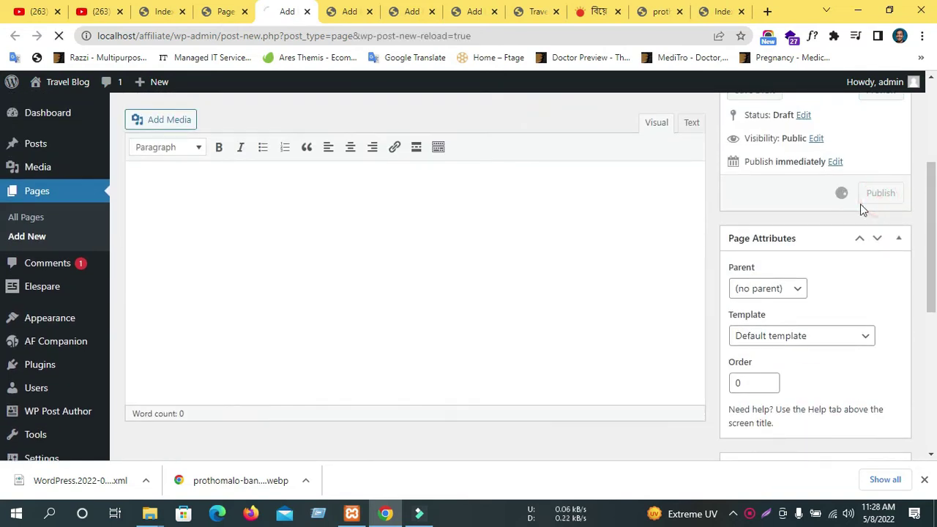
scroll(619, 219, "up", 2)
Publish the About, Blog and Contact pages in the remaining editor tabs.
left_click(345, 13)
left_click(159, 274)
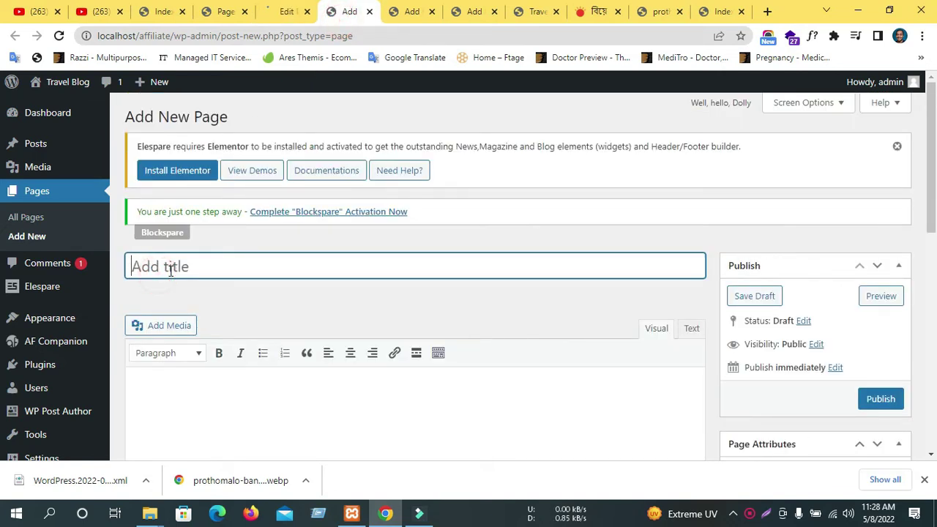
left_click(881, 398)
left_click(412, 11)
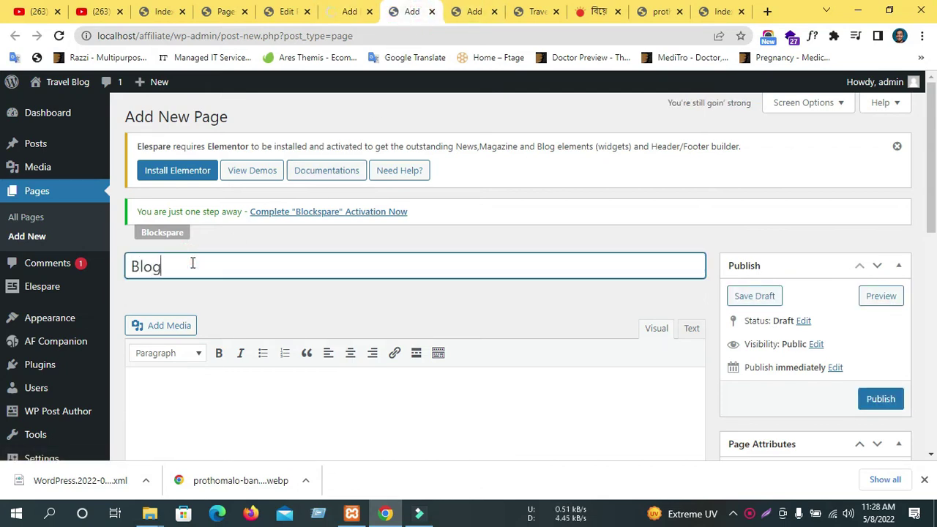
left_click(858, 399)
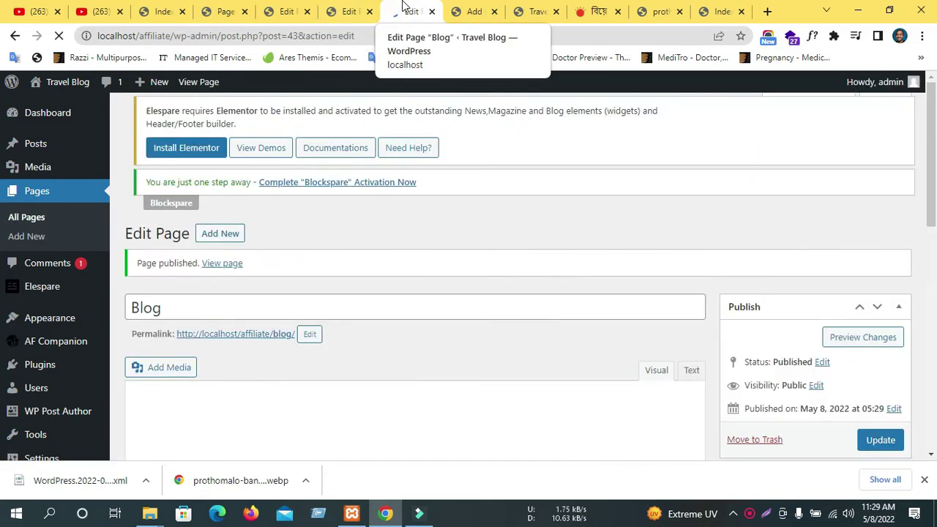
left_click(472, 10)
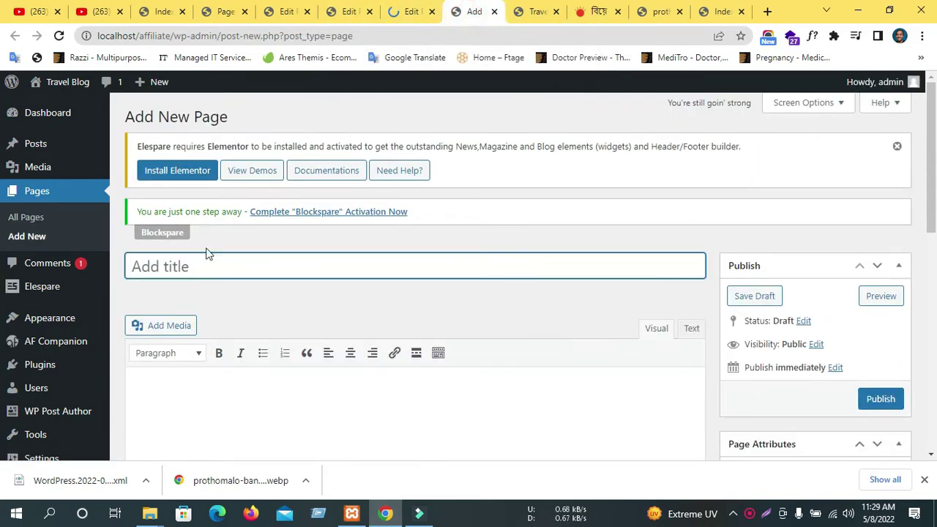
left_click(190, 266)
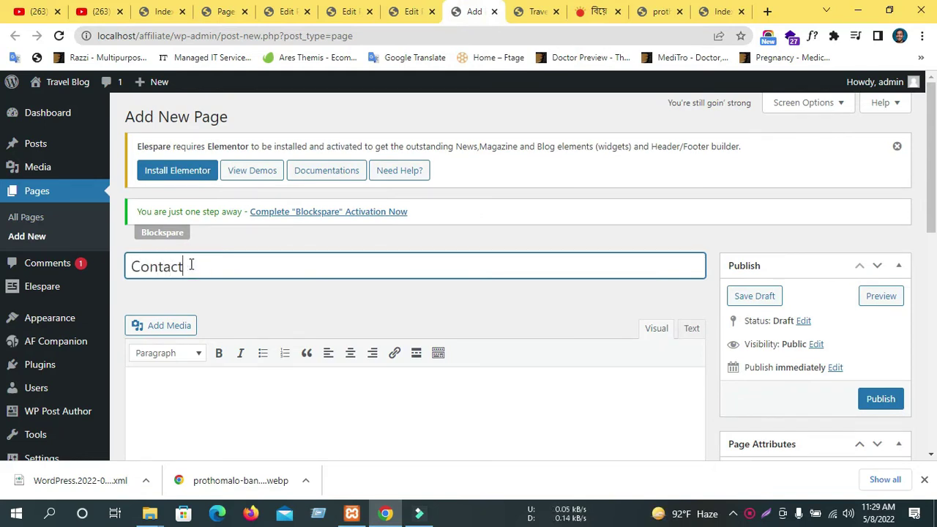
left_click(872, 398)
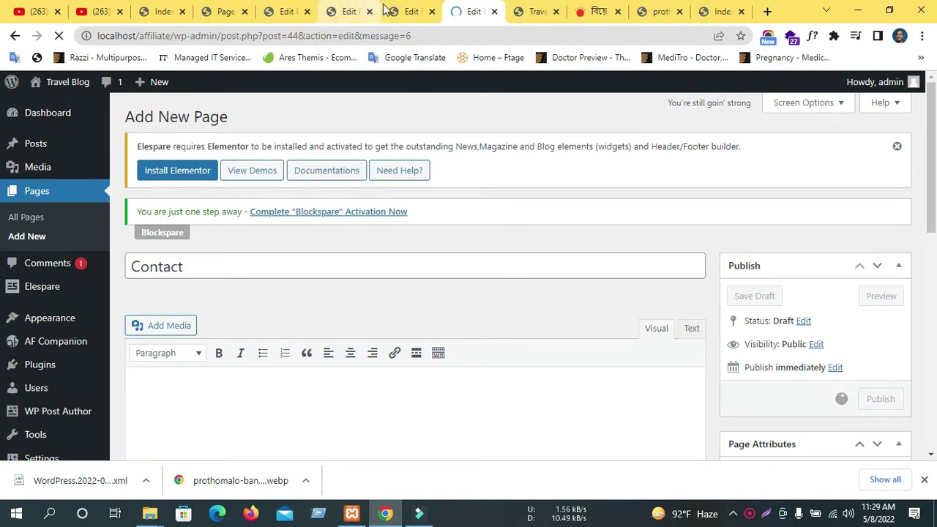
Close the page editor tabs and reload the Pages list.
left_click(410, 10)
key("ctrl+w")
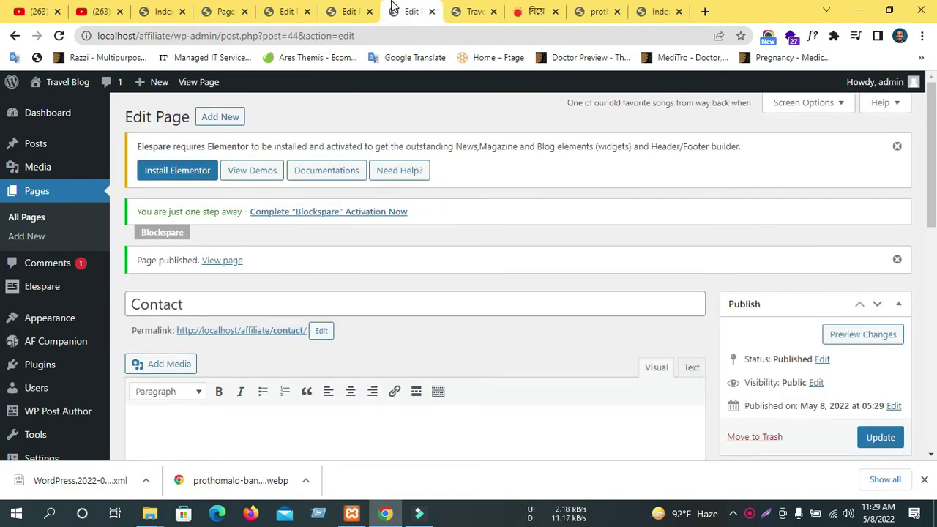
key("ctrl+w")
key("ctrl+w")
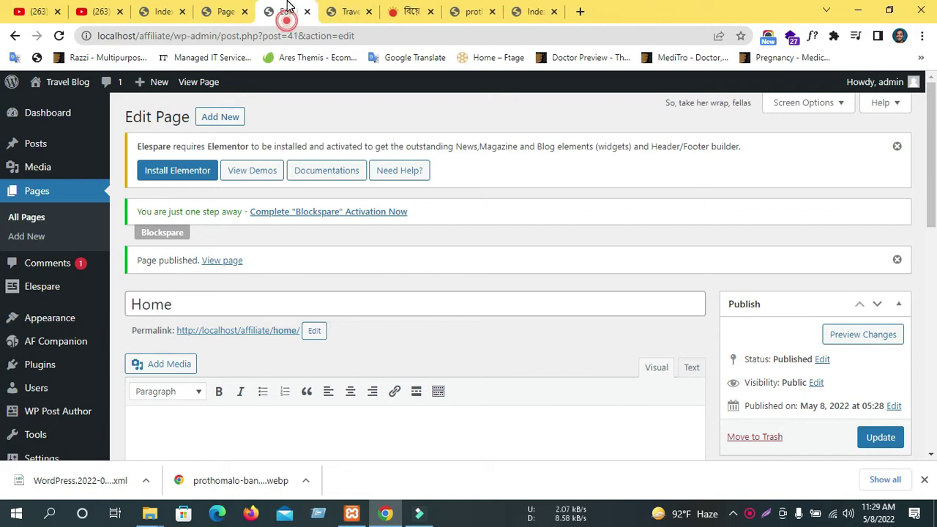
key("ctrl+w")
left_click(59, 35)
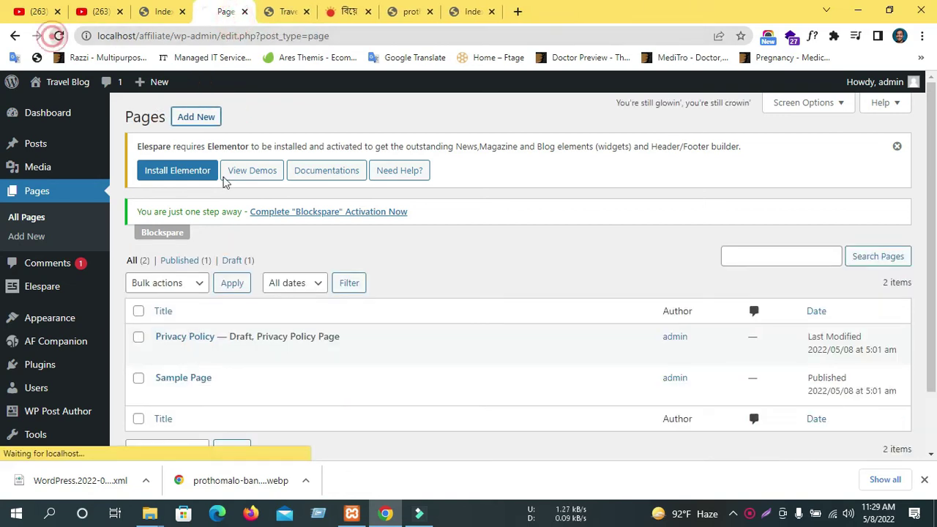
Reload the live Travel Blog site to confirm the new pages in its navigation, then return to Pages.
scroll(320, 268, "down", 1)
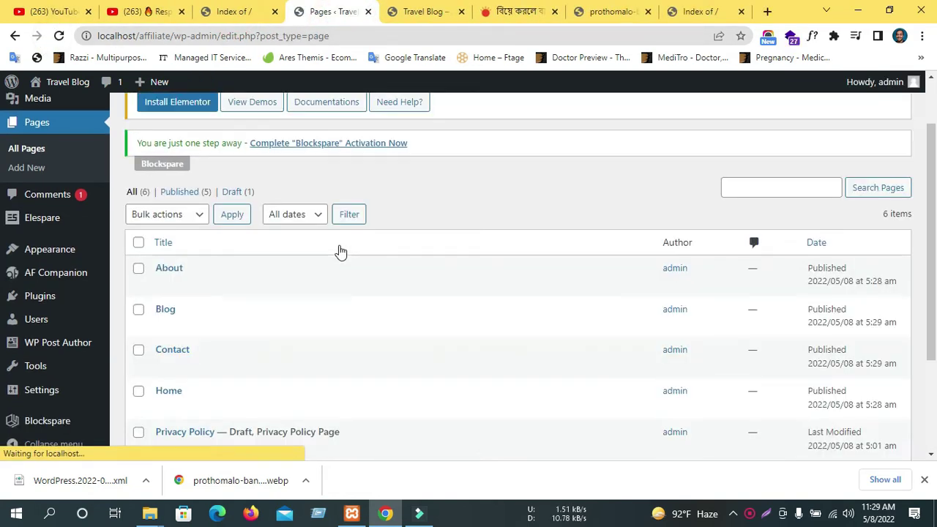
scroll(322, 254, "down", 2)
left_click(415, 11)
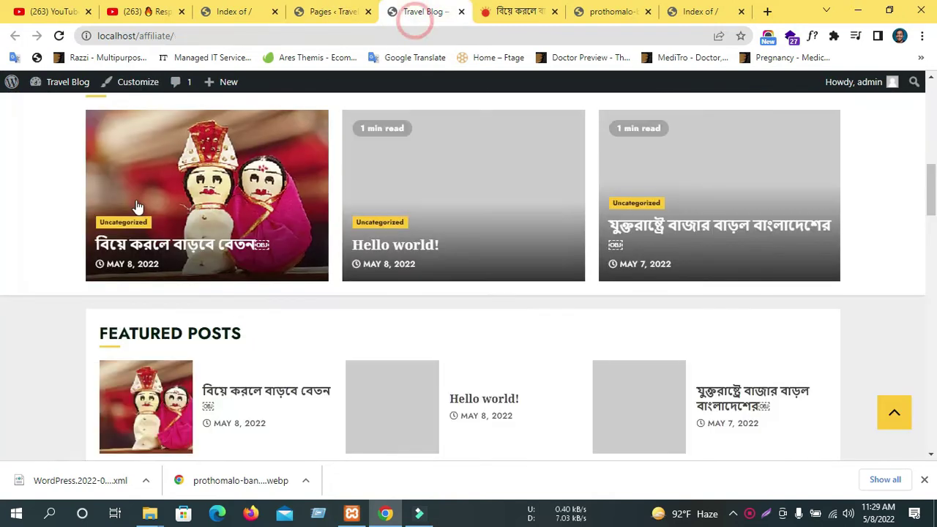
left_click(55, 35)
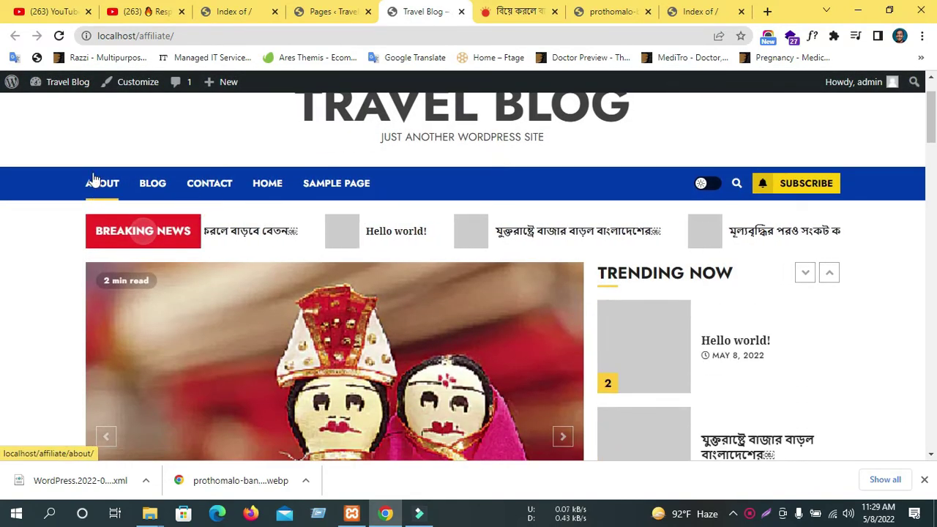
left_click(358, 9)
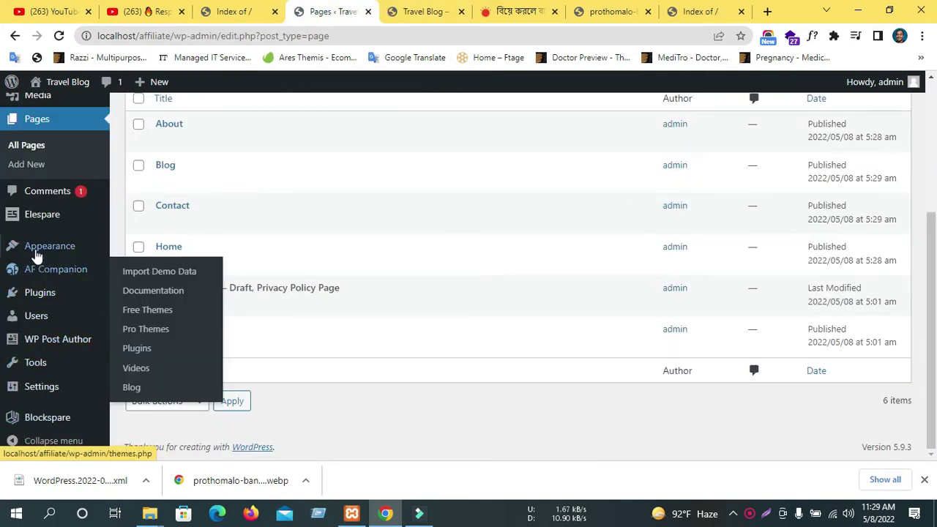
mouse_move(32, 250)
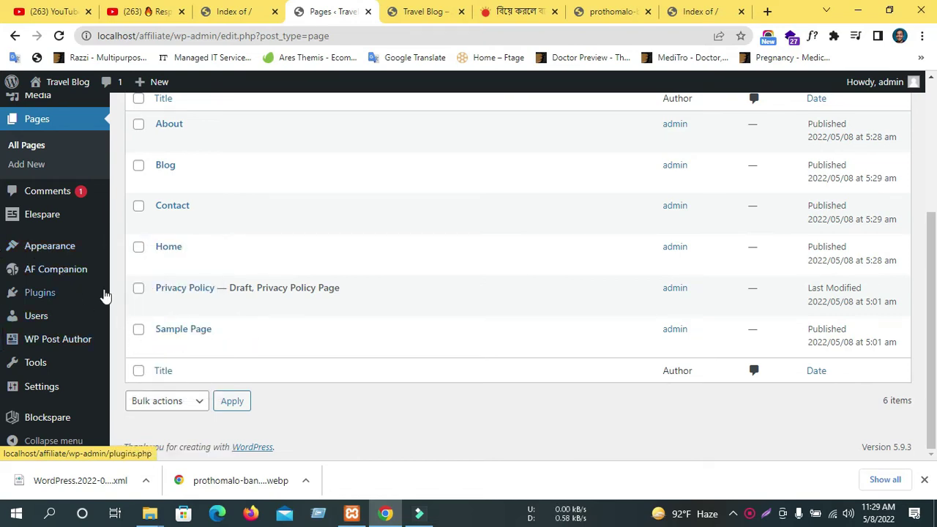
mouse_move(61, 286)
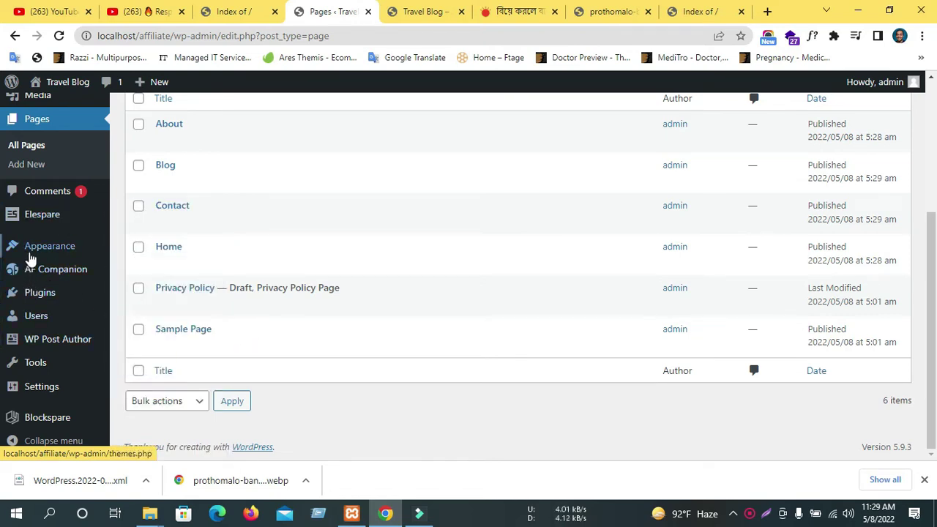
Create a new navigation menu named b_News.
left_click(137, 327)
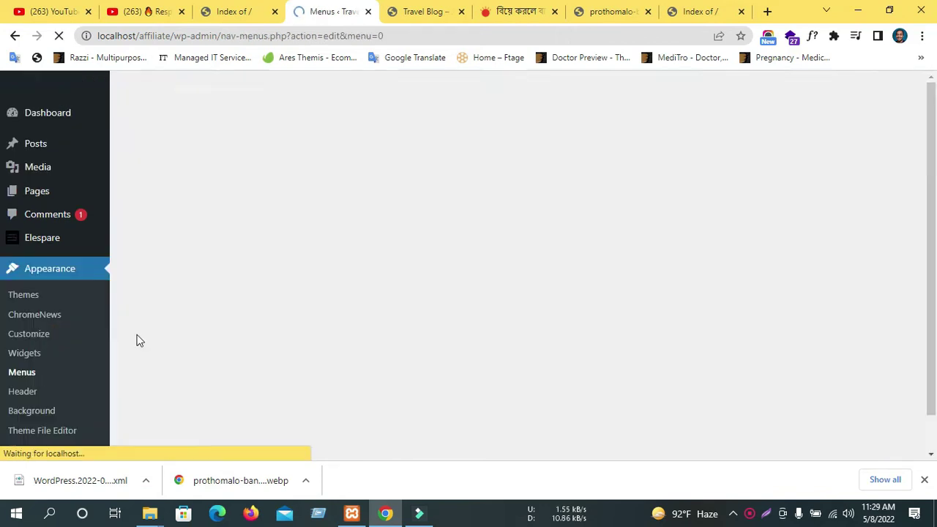
scroll(249, 359, "down", 3)
left_click(454, 137)
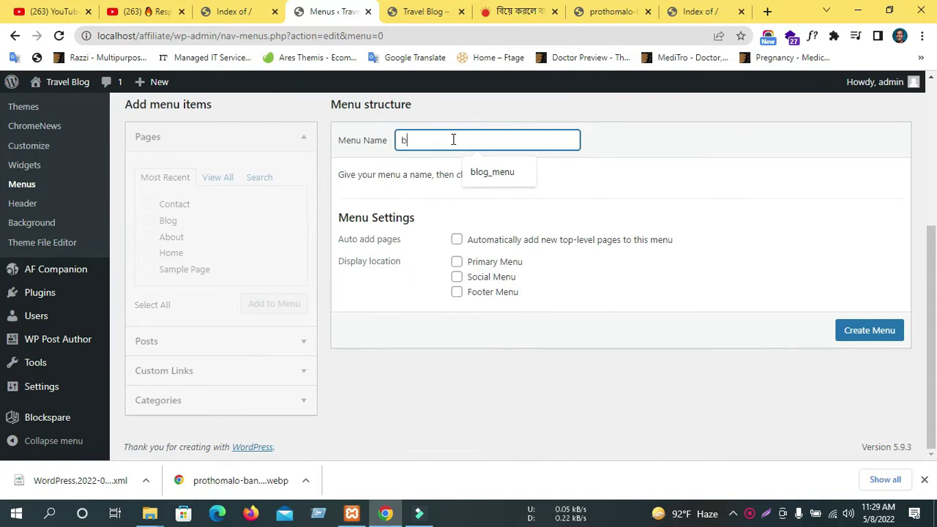
type("s")
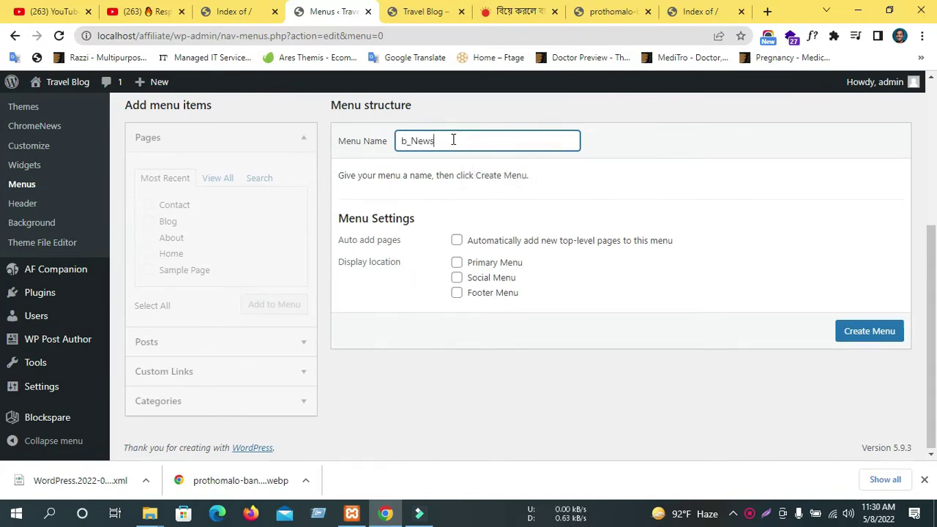
scroll(805, 334, "up", 1)
left_click(878, 413)
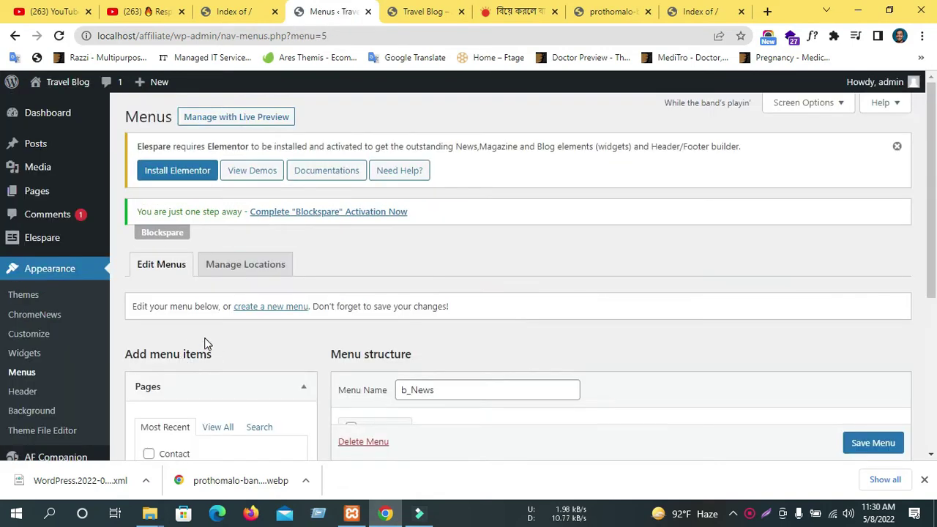
Add all the site's pages to the b_News menu.
scroll(202, 340, "down", 3)
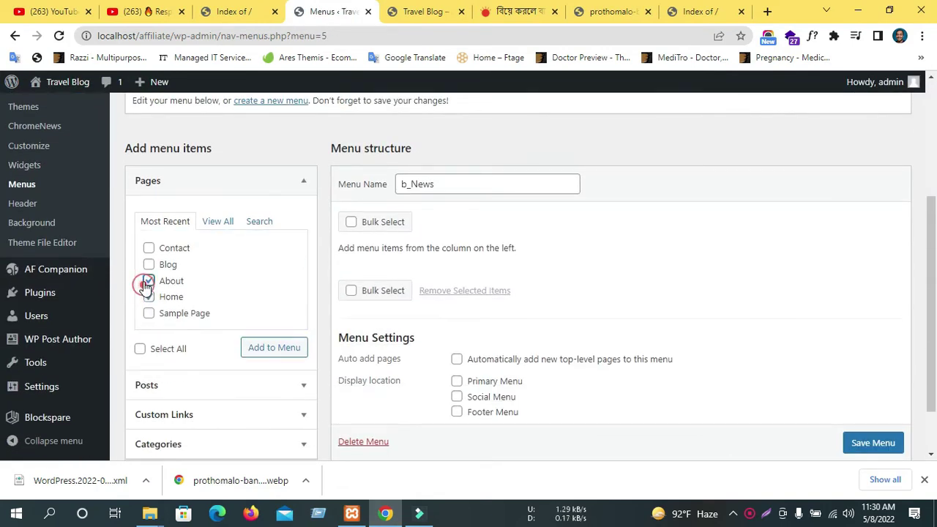
left_click(256, 347)
left_click(140, 349)
left_click(282, 350)
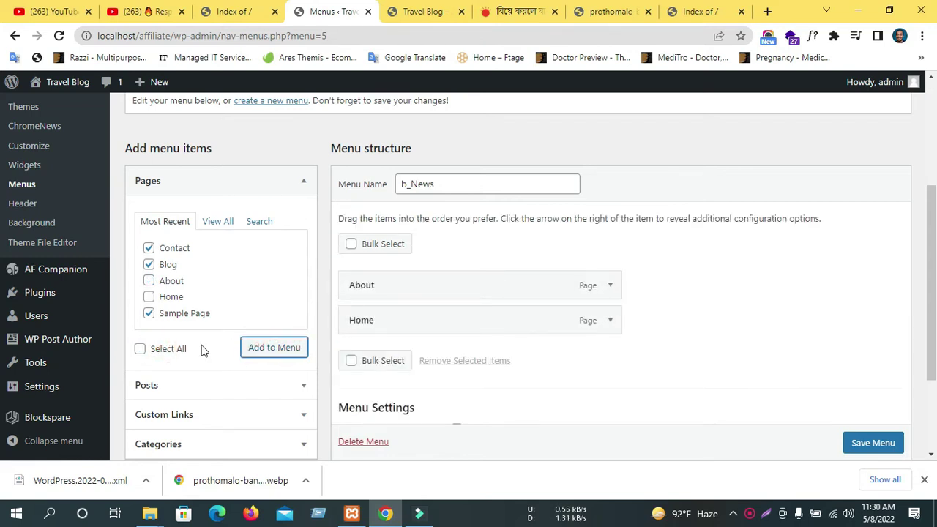
left_click(149, 296)
left_click(149, 281)
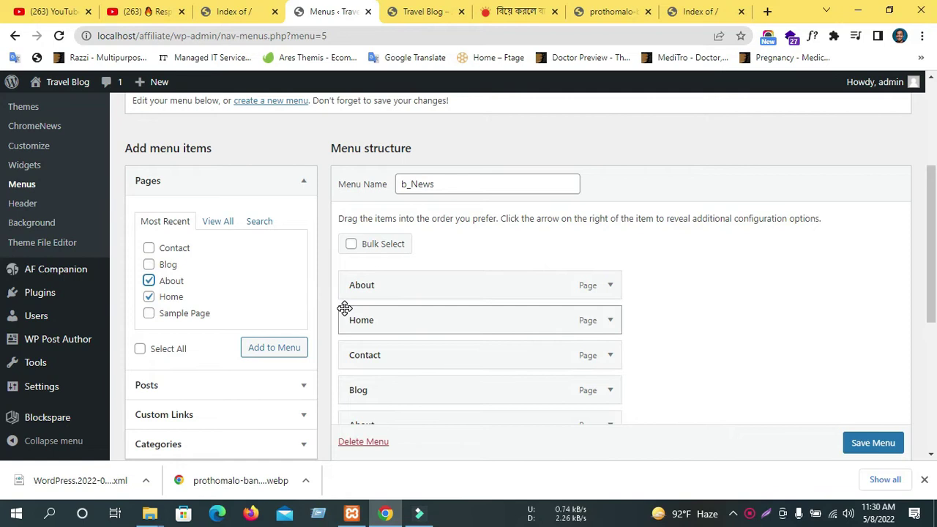
scroll(350, 309, "down", 4)
scroll(468, 262, "up", 2)
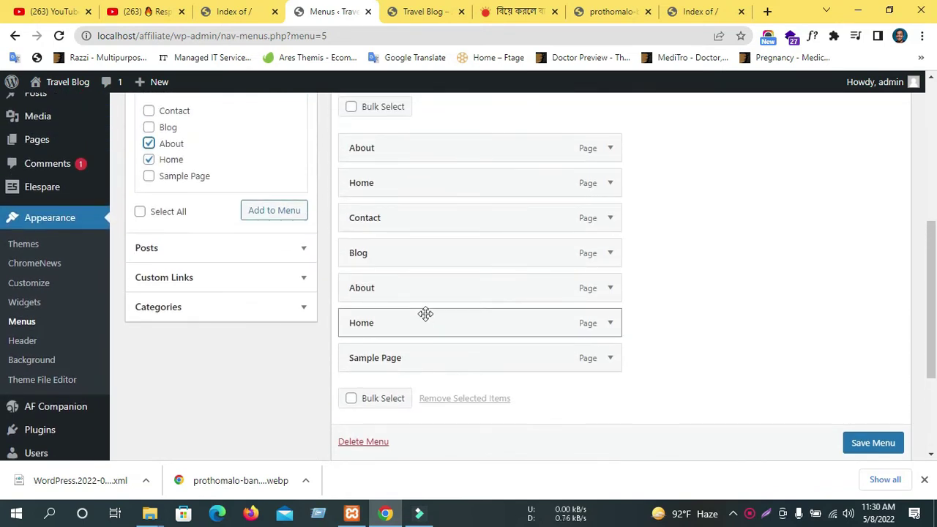
Move Home to the top of the menu and remove the duplicate Home item.
left_click_drag(411, 313, 410, 145)
left_click_drag(387, 228, 545, 179)
left_click(610, 183)
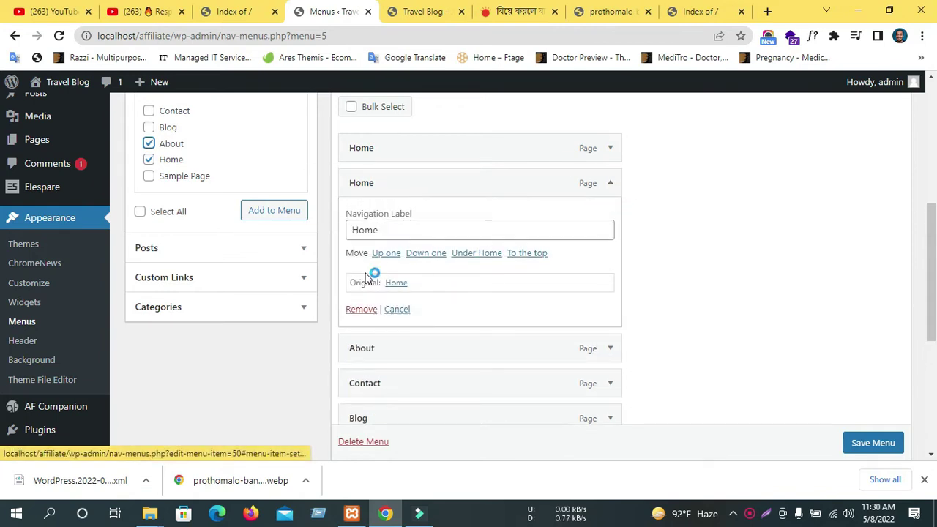
left_click(360, 309)
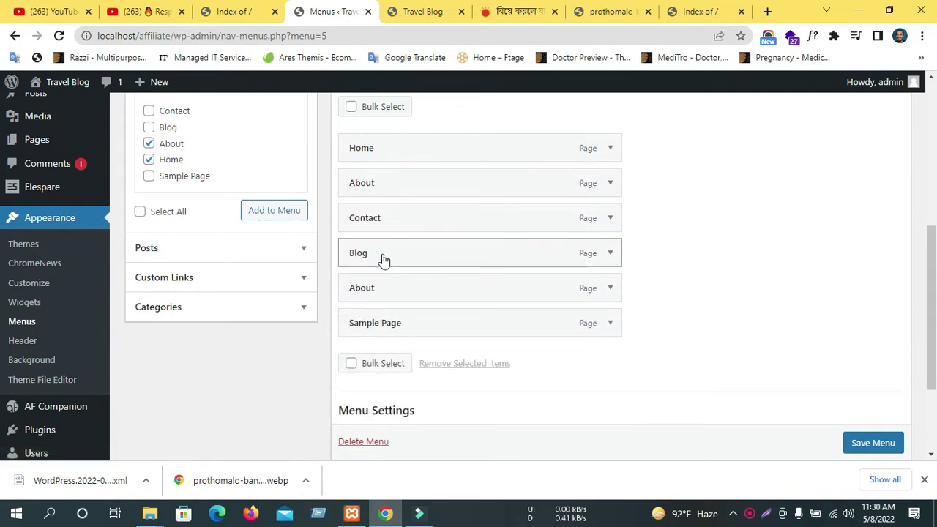
Move About into third place, remove the duplicate About item, and save the menu.
left_click_drag(516, 288, 519, 215)
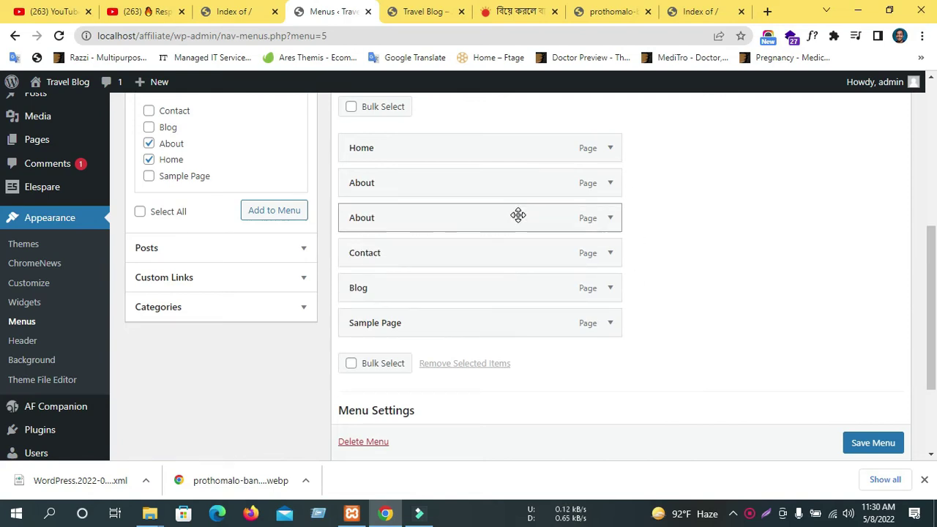
left_click(611, 218)
left_click(611, 218)
left_click(610, 218)
left_click(609, 218)
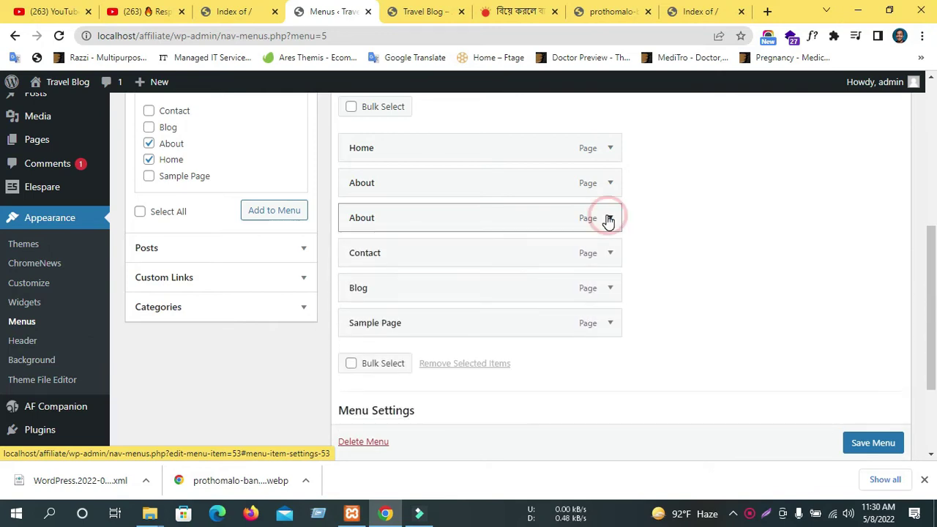
left_click(609, 218)
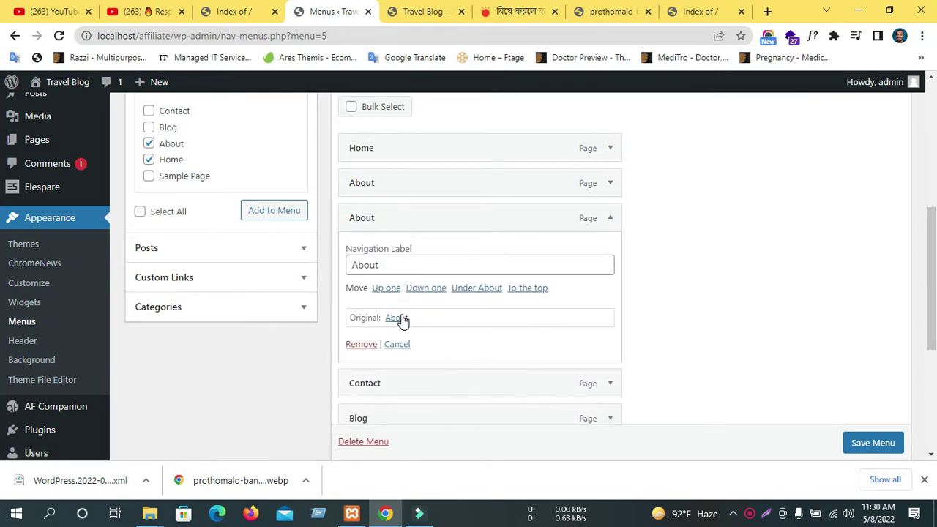
left_click(370, 344)
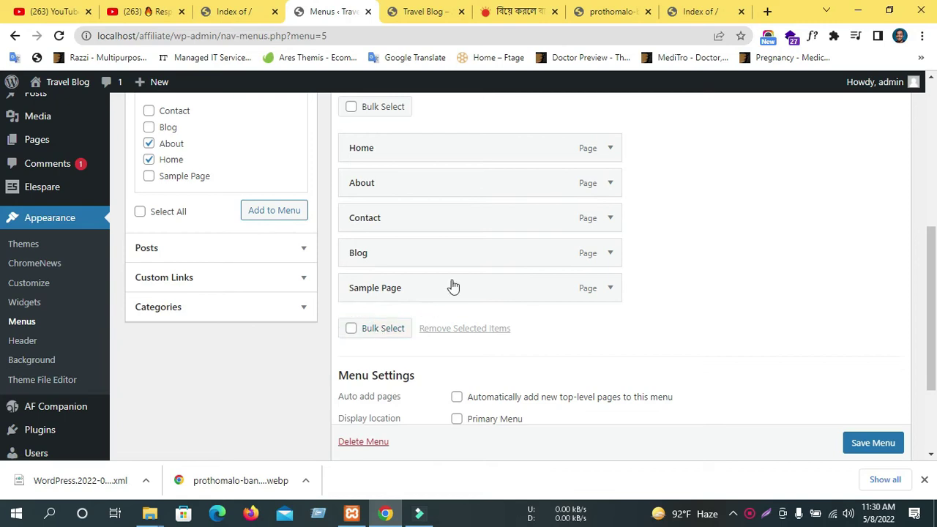
scroll(868, 443, "down", 1)
left_click(873, 442)
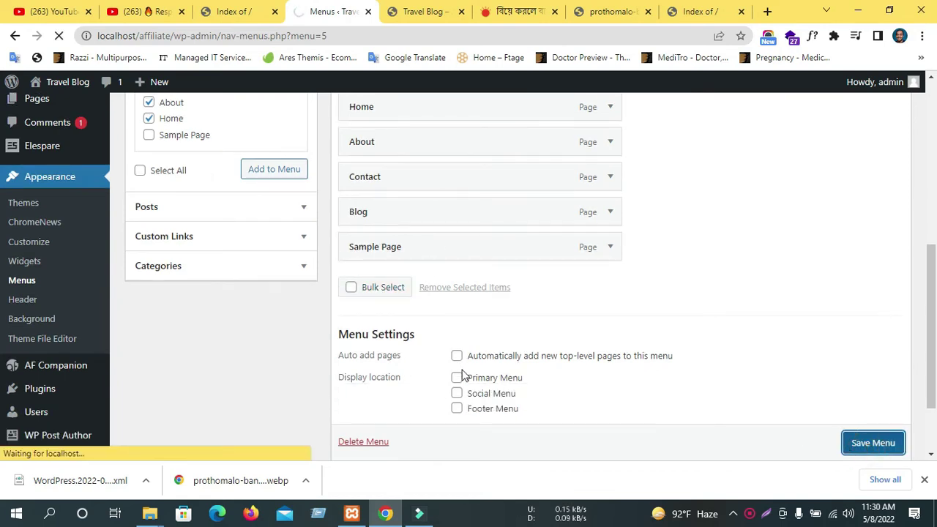
Assign the b_News menu to the Primary Menu location, save it, and reload the live Travel Blog.
left_click(457, 378)
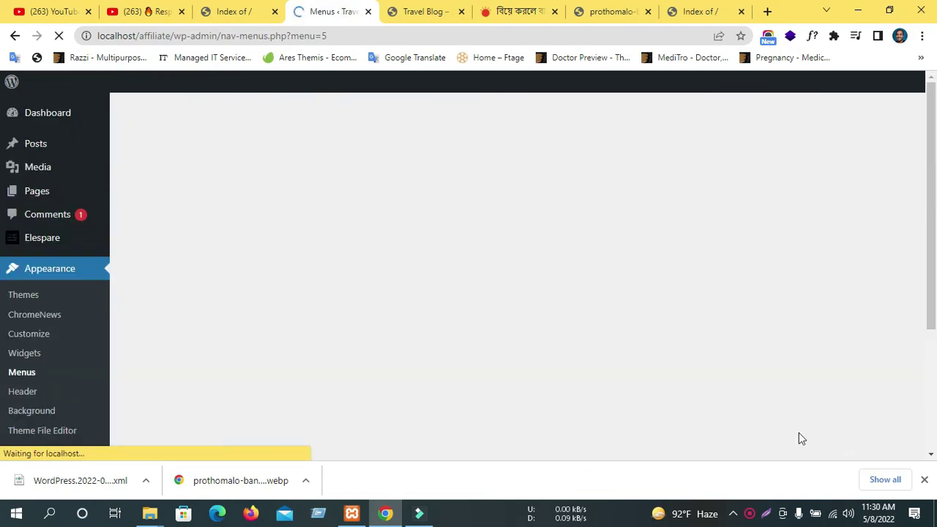
scroll(579, 421, "down", 2)
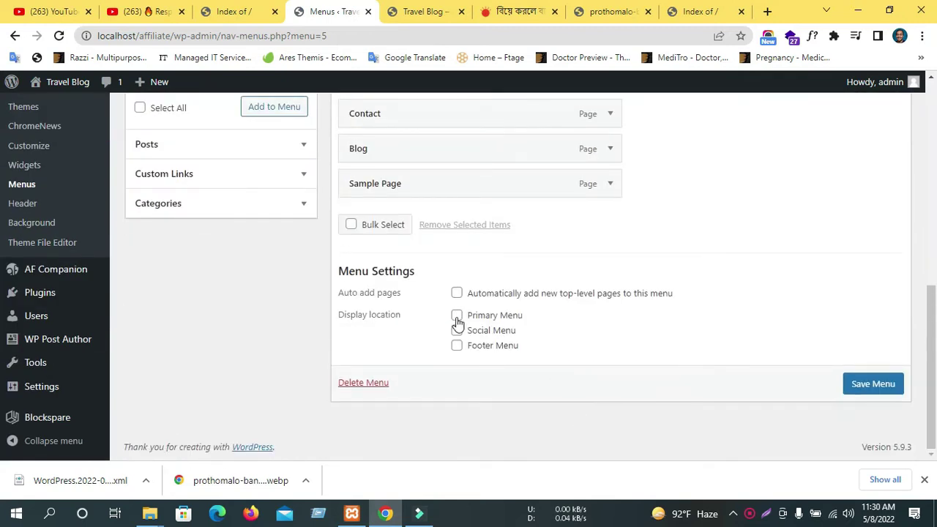
left_click(873, 383)
left_click(424, 11)
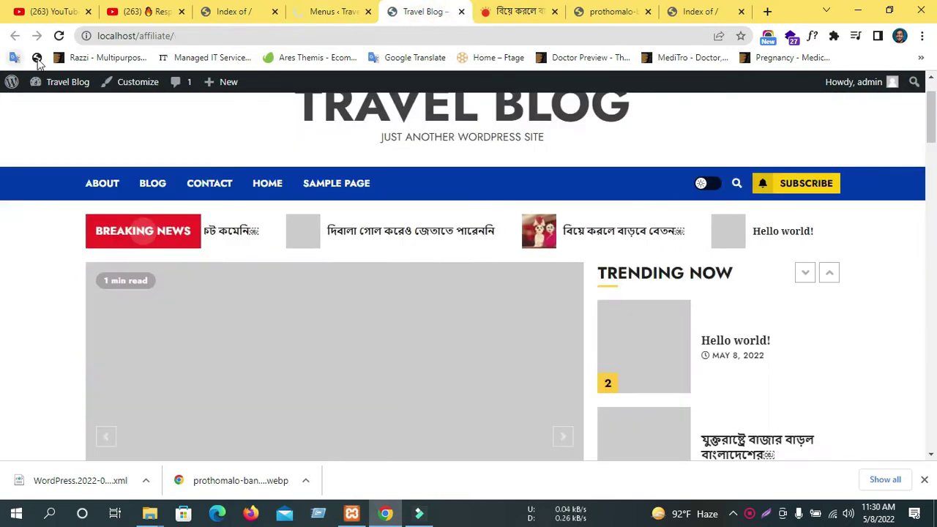
left_click(58, 36)
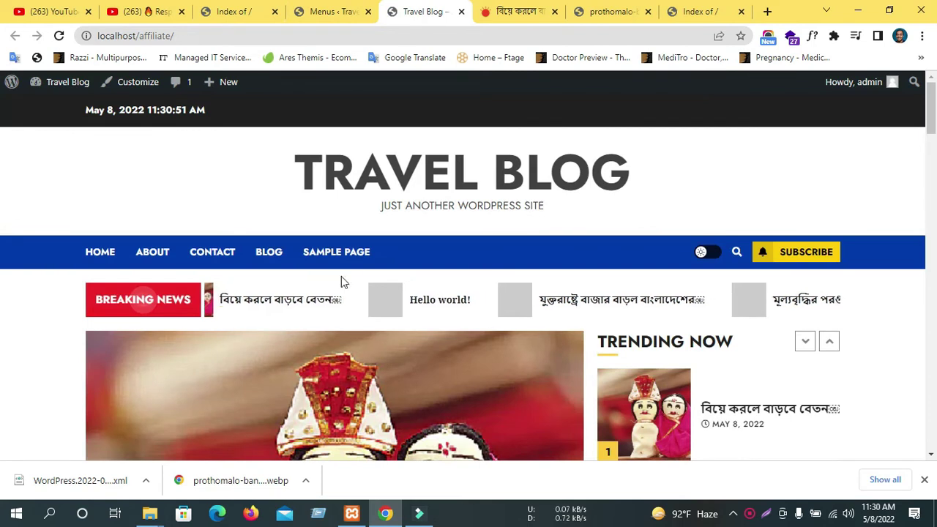
Open the Home page from the new site navigation and scroll through it.
scroll(287, 277, "down", 10)
scroll(240, 268, "up", 10)
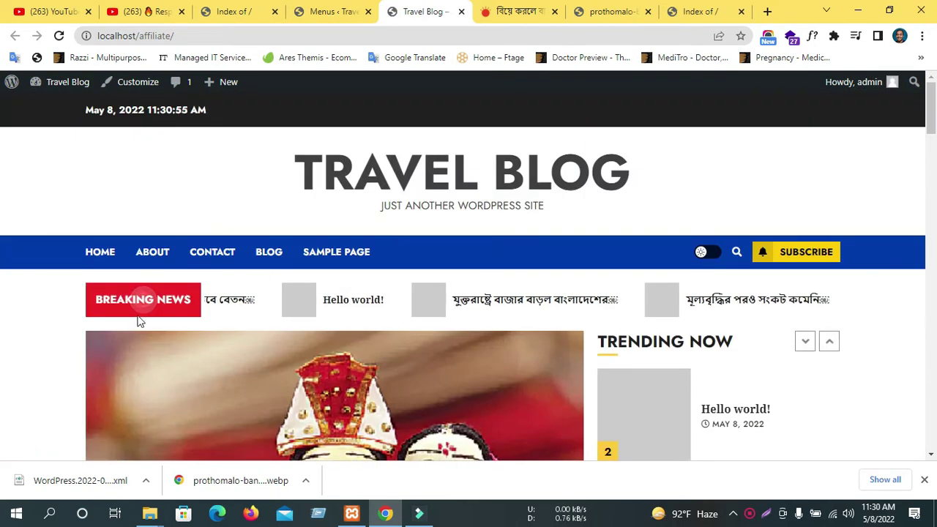
left_click(100, 253)
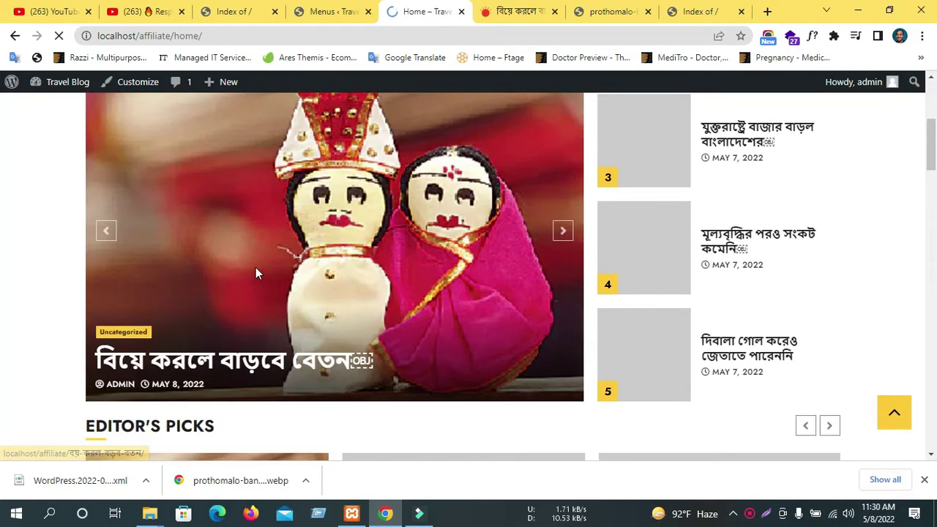
scroll(255, 272, "down", 3)
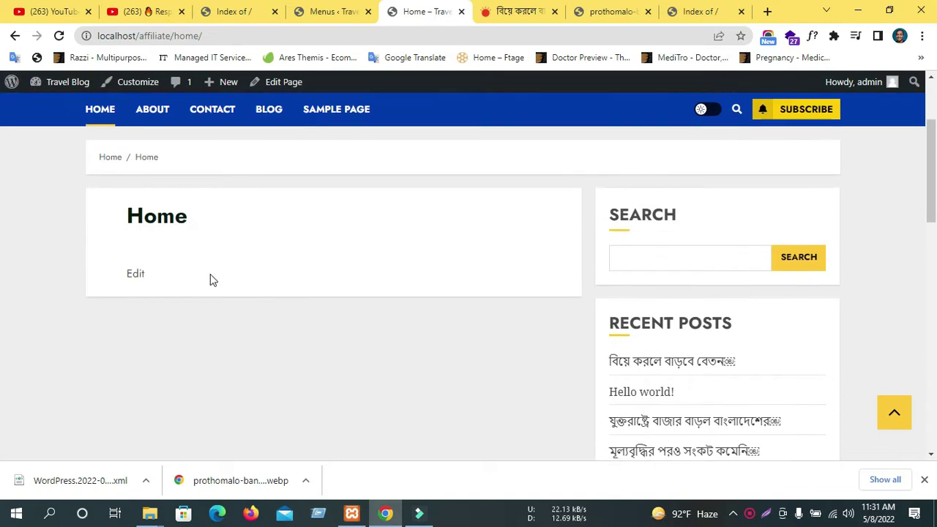
scroll(356, 247, "up", 2)
scroll(267, 342, "down", 10)
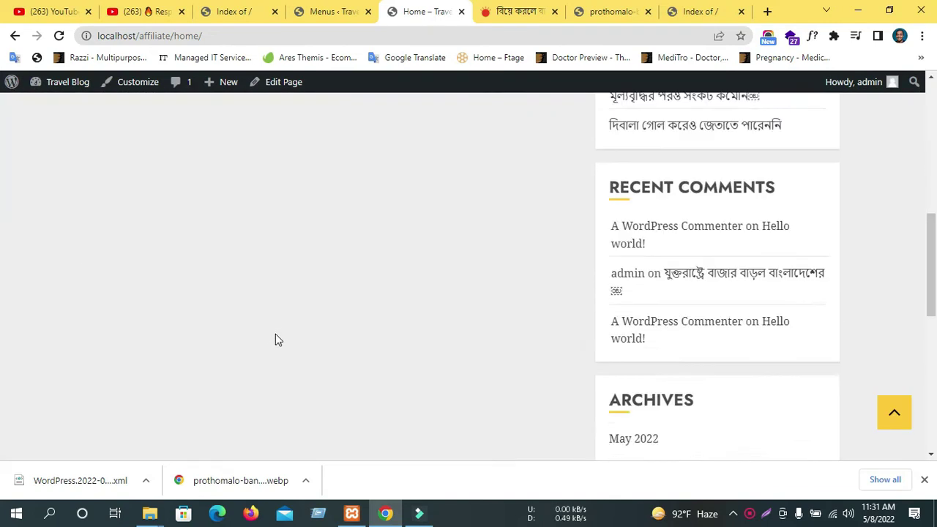
scroll(285, 333, "up", 5)
scroll(412, 317, "down", 6)
scroll(370, 340, "down", 3)
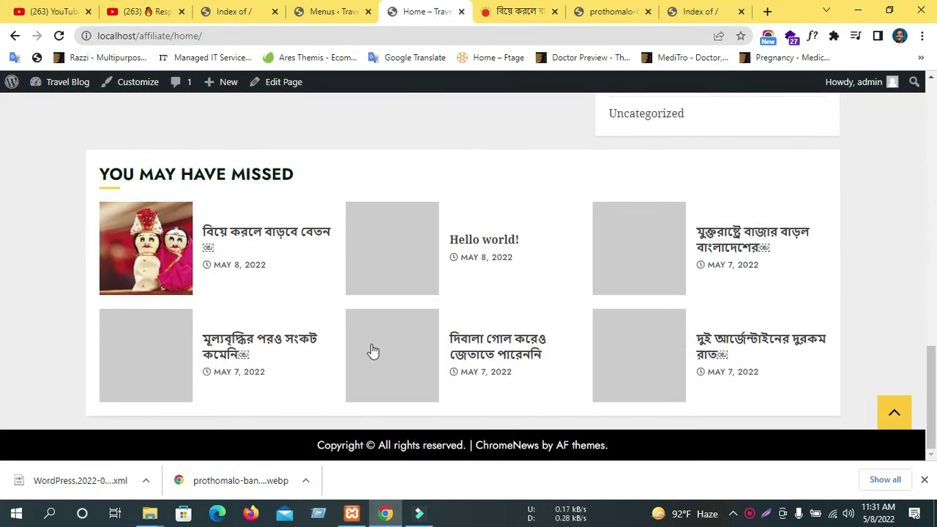
scroll(370, 347, "up", 15)
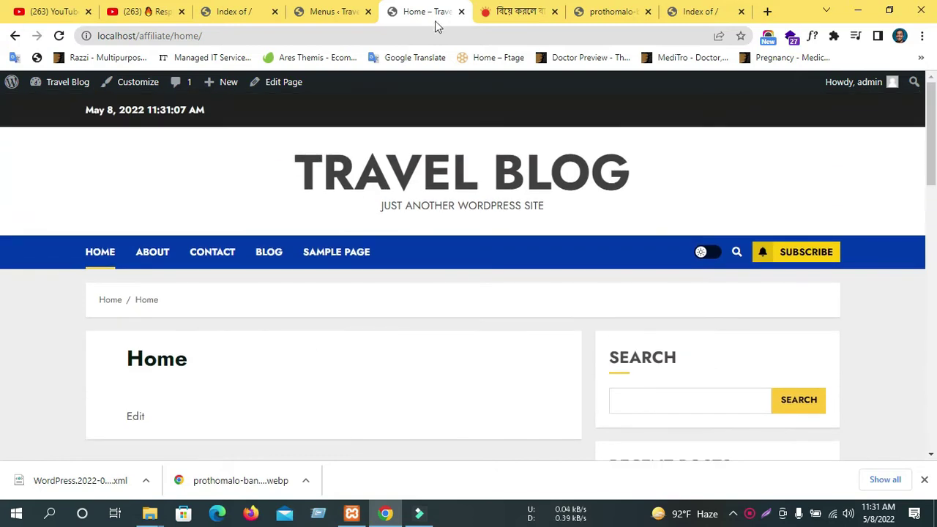
Check the Contact and Blog pages, return Home, then go back to the Menus admin.
left_click(203, 268)
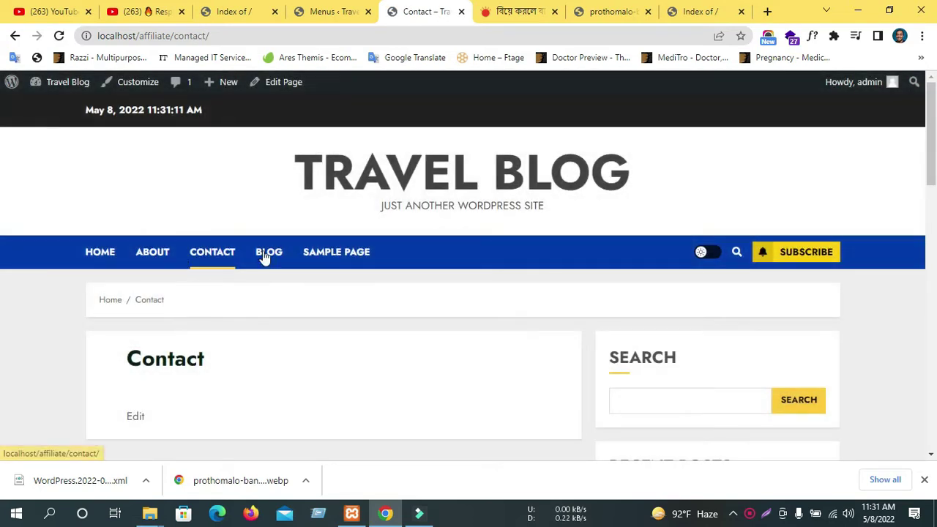
left_click(277, 250)
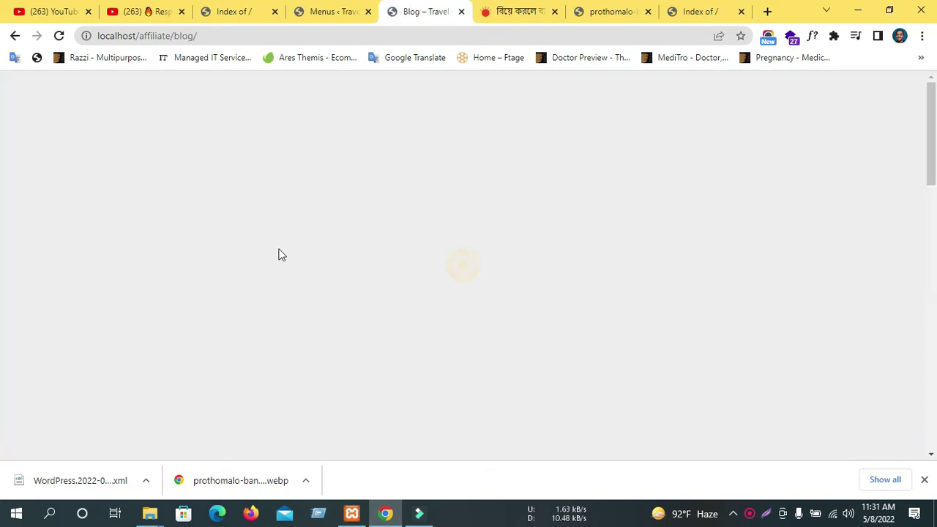
scroll(279, 254, "down", 3)
scroll(279, 254, "up", 3)
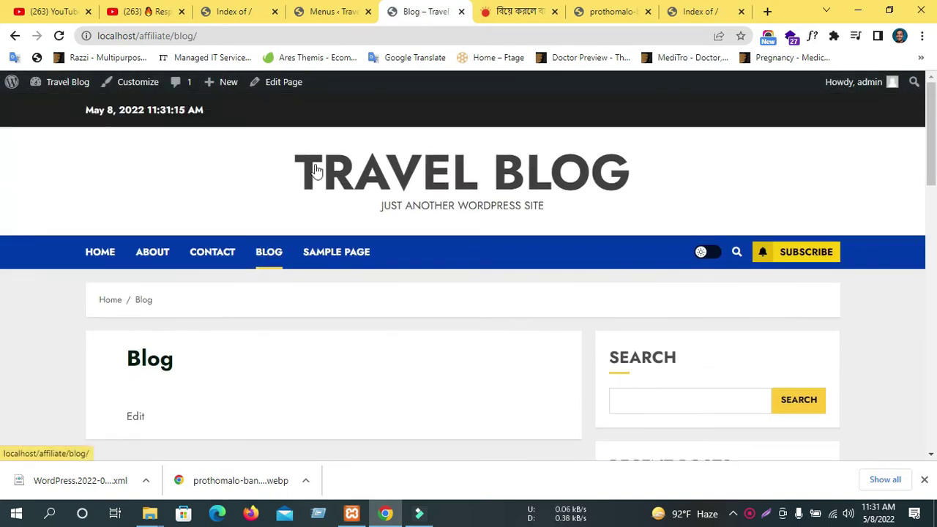
left_click(113, 255)
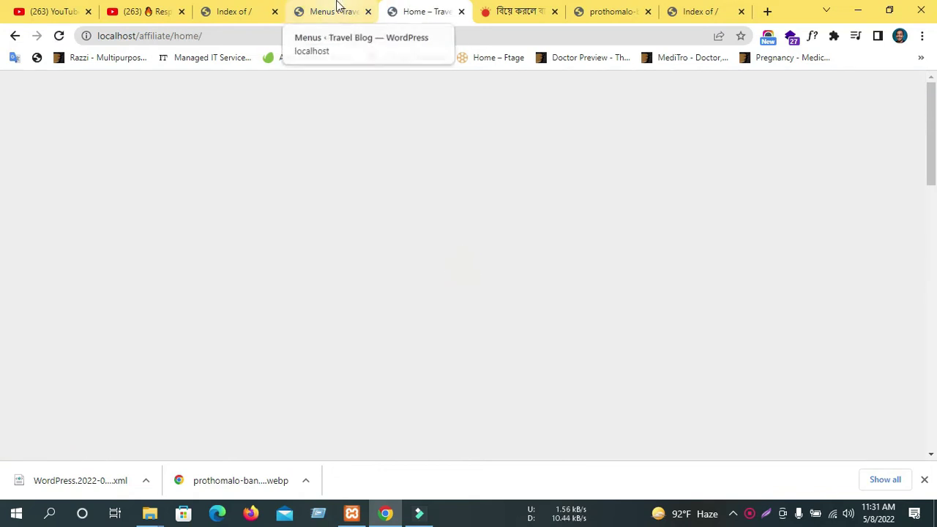
left_click(337, 10)
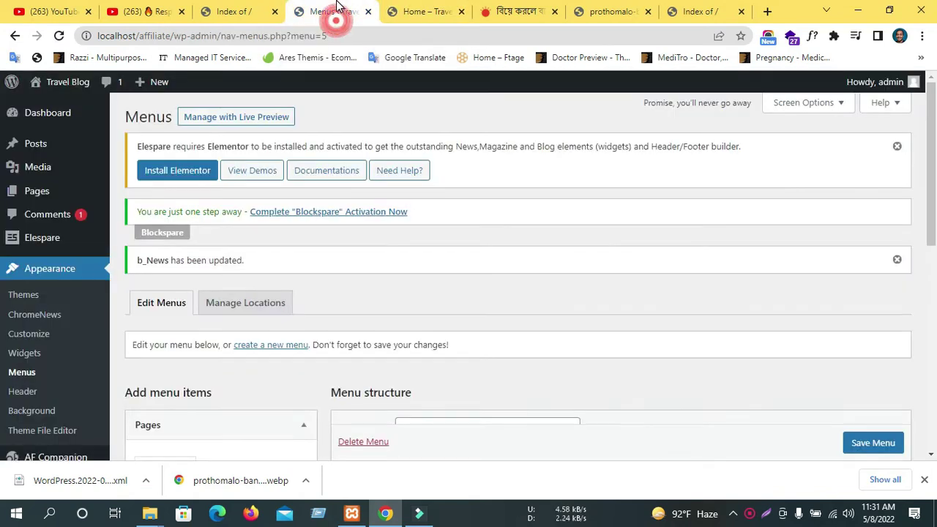
Open Elespare's Getting Started page and highlight its notice that Elementor must be installed.
scroll(219, 385, "down", 2)
scroll(219, 385, "up", 1)
scroll(218, 382, "up", 1)
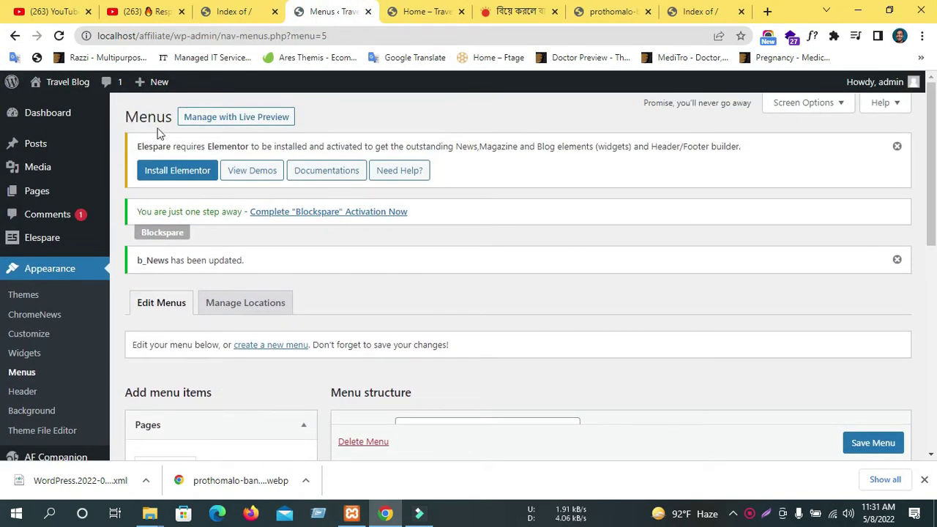
mouse_move(22, 245)
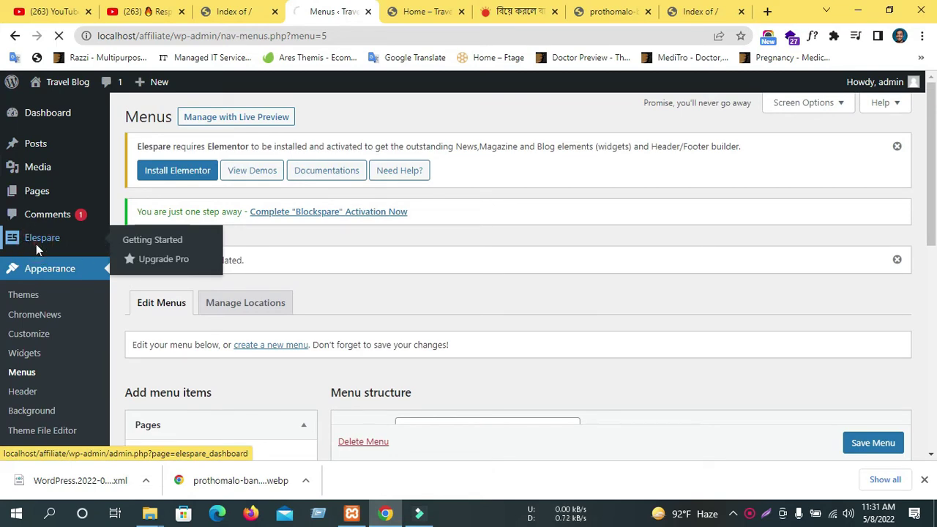
left_click(119, 246)
scroll(488, 293, "down", 1)
scroll(487, 293, "down", 3)
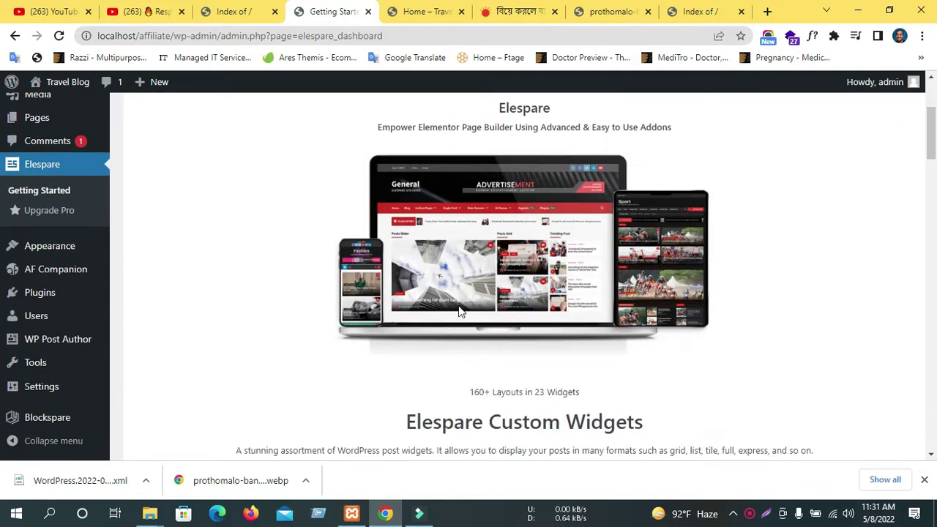
scroll(313, 308, "up", 4)
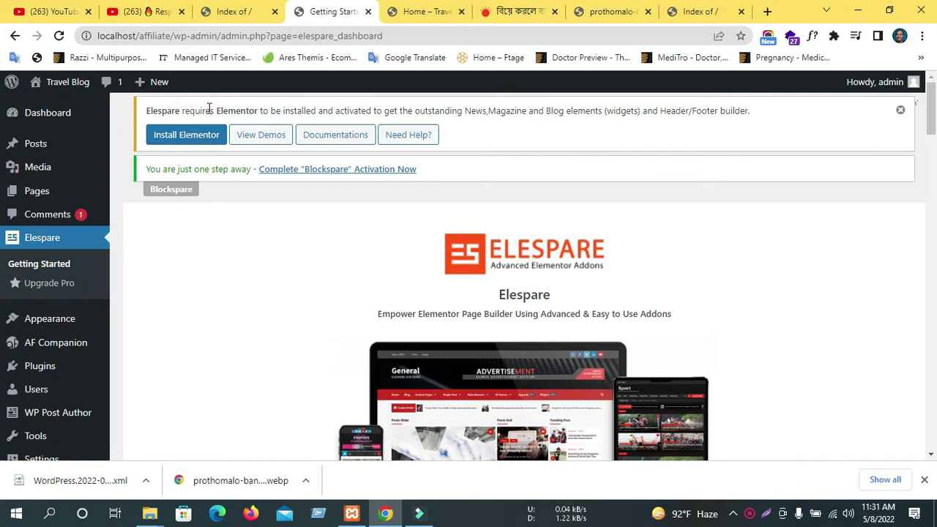
left_click_drag(153, 115, 720, 111)
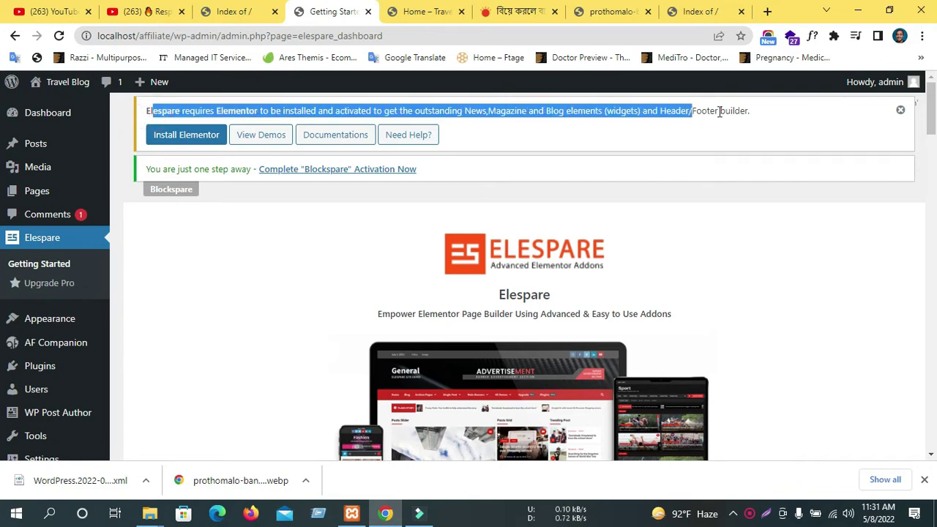
left_click(484, 168)
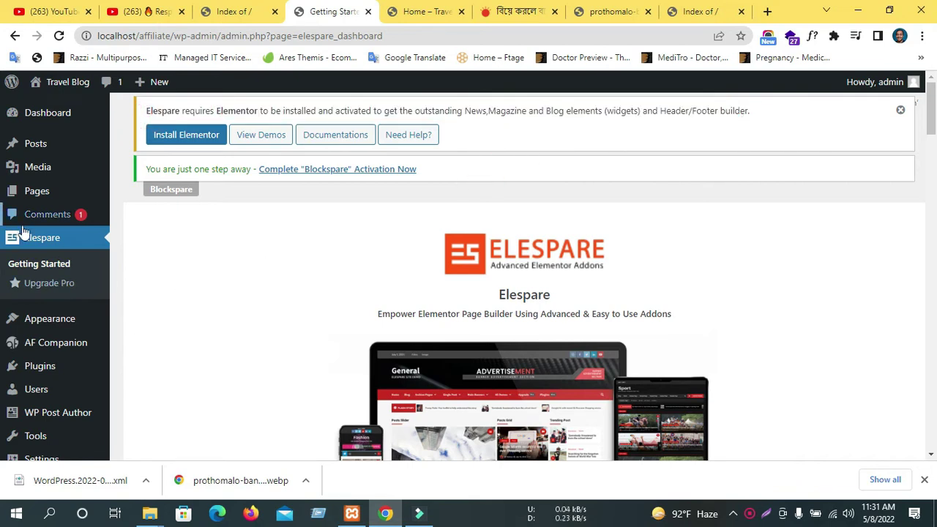
Return to the Elespare dashboard page and bring up the AF Companion submenu.
left_click(51, 240)
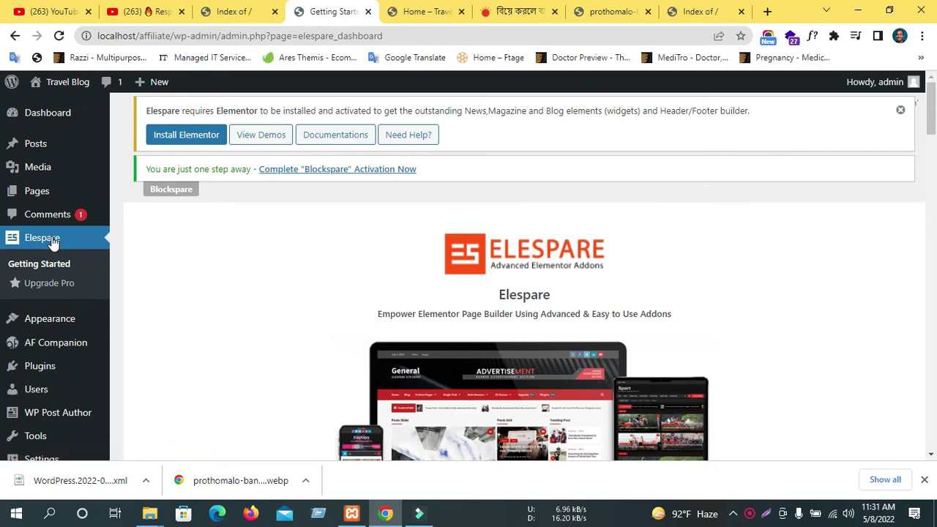
scroll(48, 297, "down", 2)
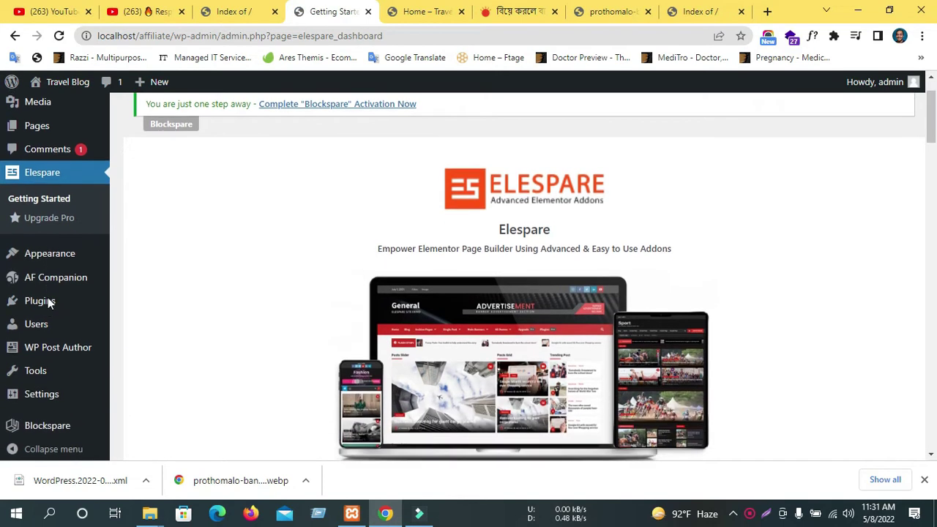
mouse_move(51, 256)
mouse_move(42, 279)
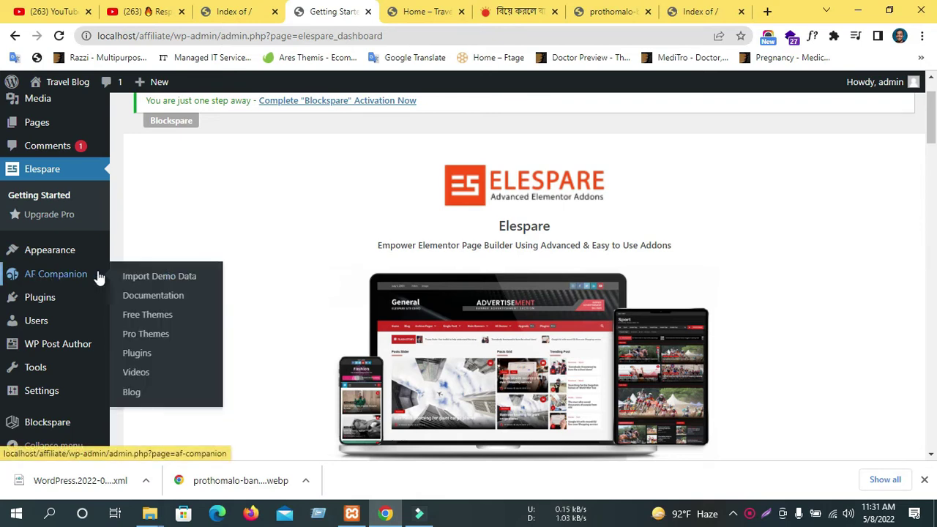
Open AF Companion's Import Demo Data page and browse demos like Chromenews, Sport and Fashion.
left_click(185, 279)
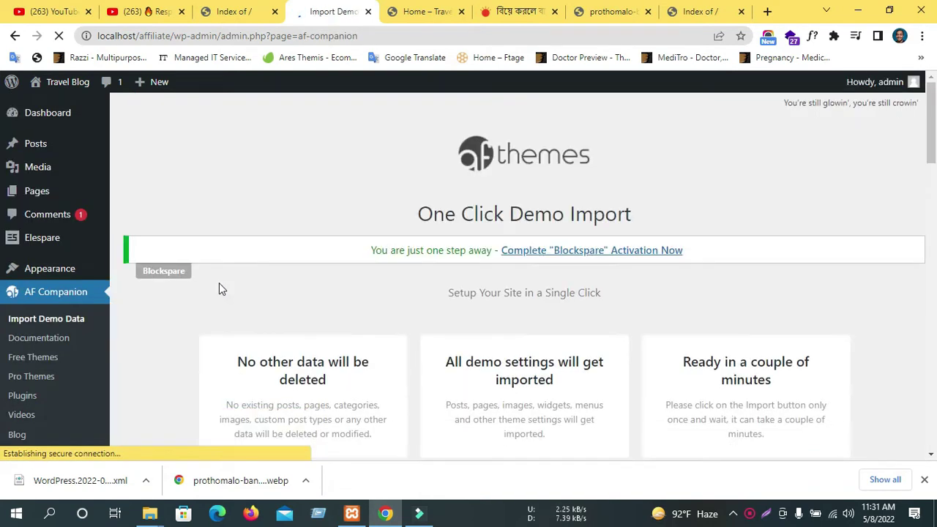
scroll(425, 358, "down", 2)
scroll(429, 358, "down", 4)
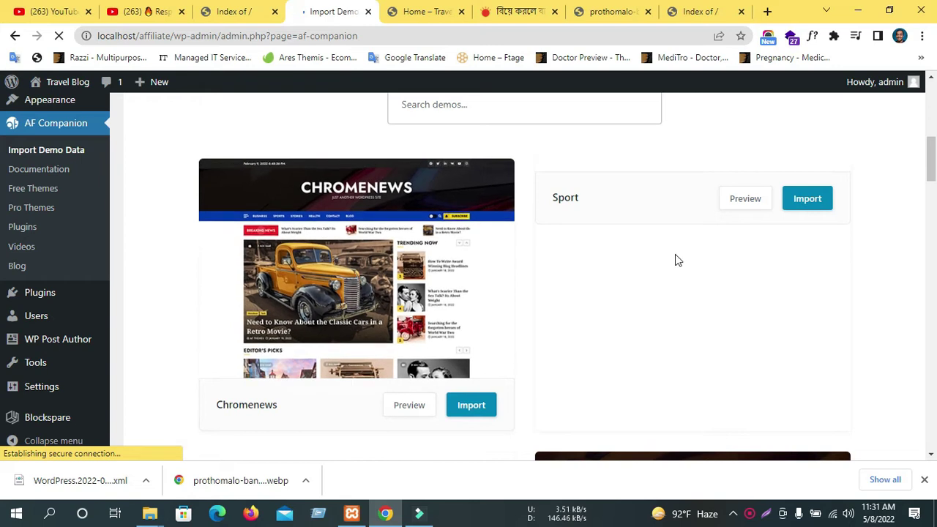
scroll(591, 265, "down", 5)
scroll(557, 322, "up", 7)
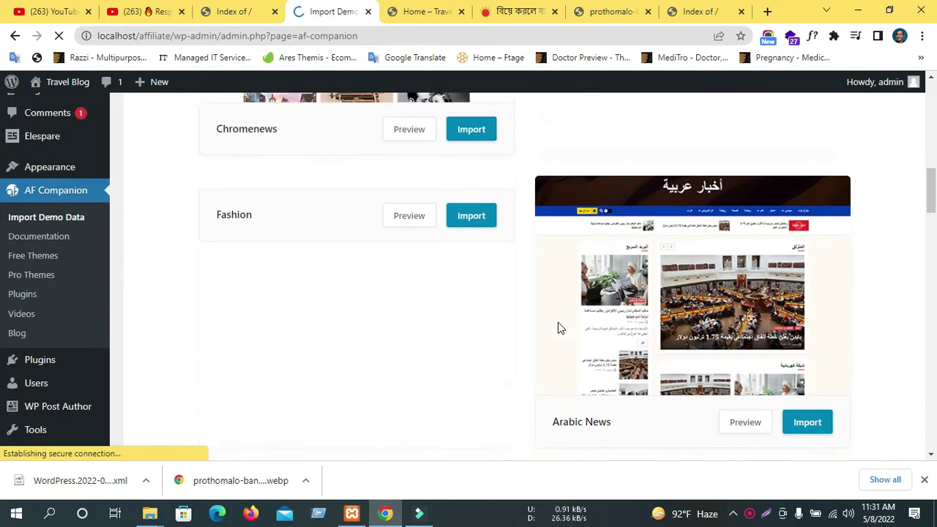
scroll(429, 313, "down", 2)
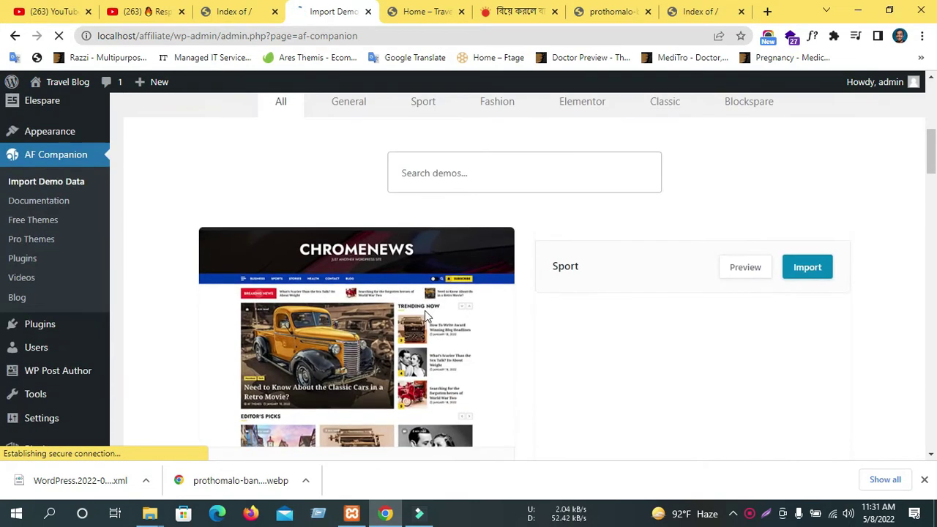
scroll(422, 334, "up", 5)
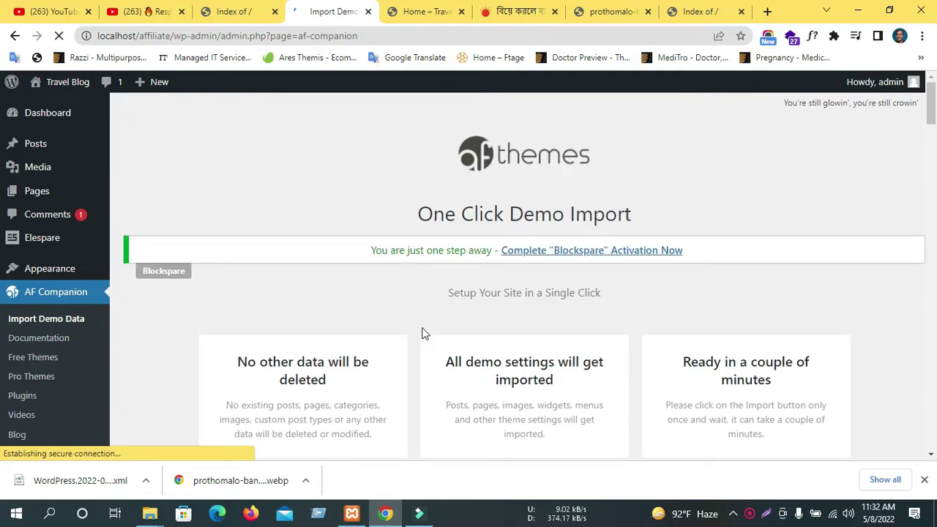
scroll(422, 333, "down", 3)
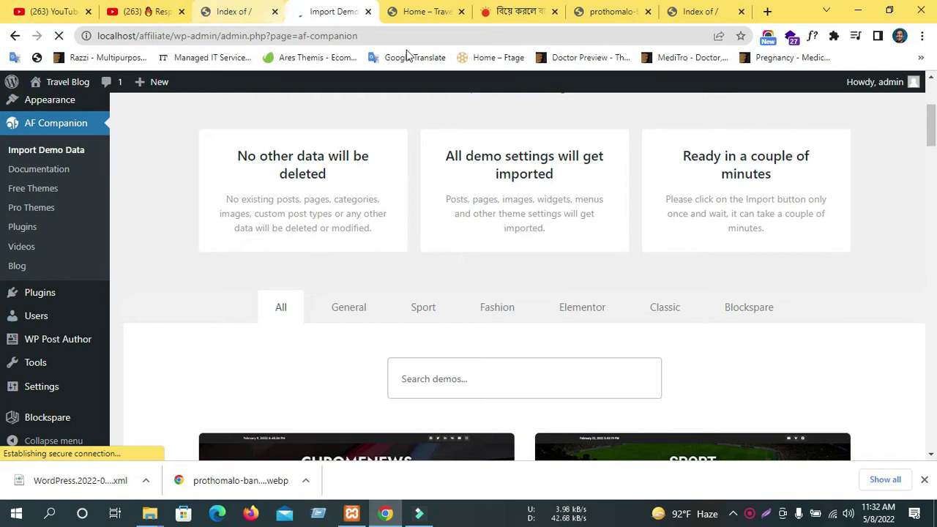
scroll(498, 352, "down", 5)
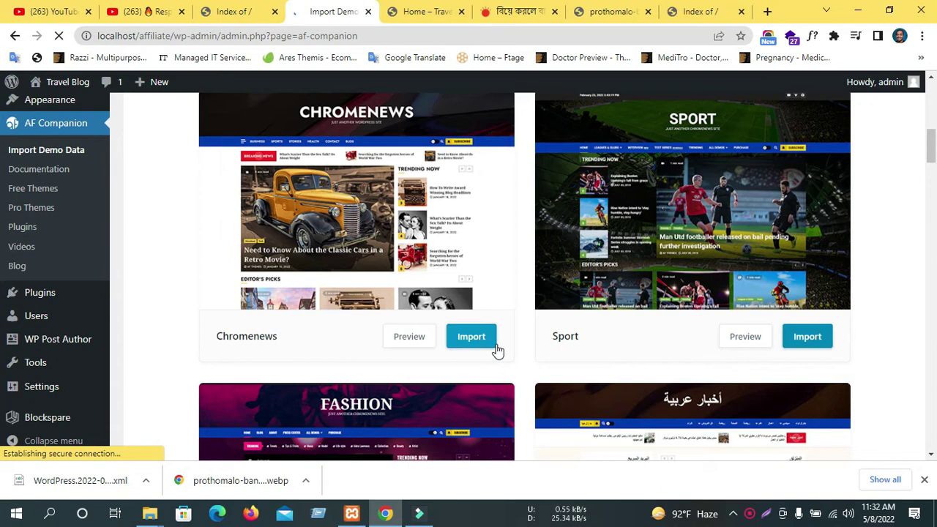
scroll(556, 329, "down", 4)
scroll(435, 320, "up", 4)
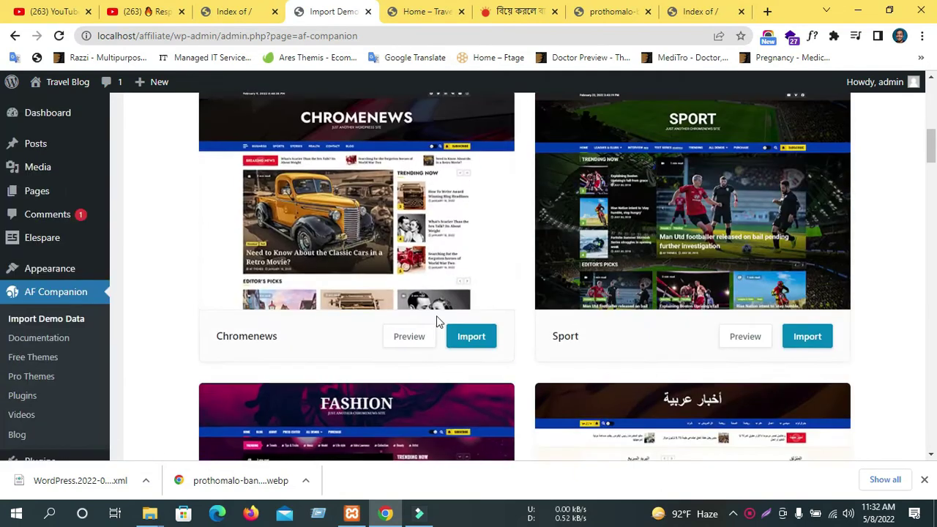
scroll(437, 321, "up", 3)
Open the live Travel Blog front page in a new tab via Visit Site, then return to the demos.
mouse_move(73, 86)
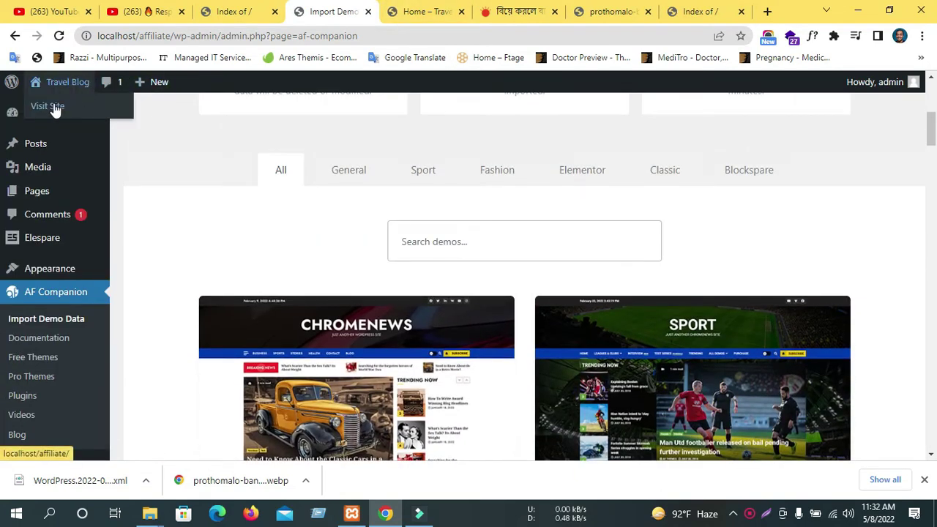
middle_click(51, 106)
left_click(387, 12)
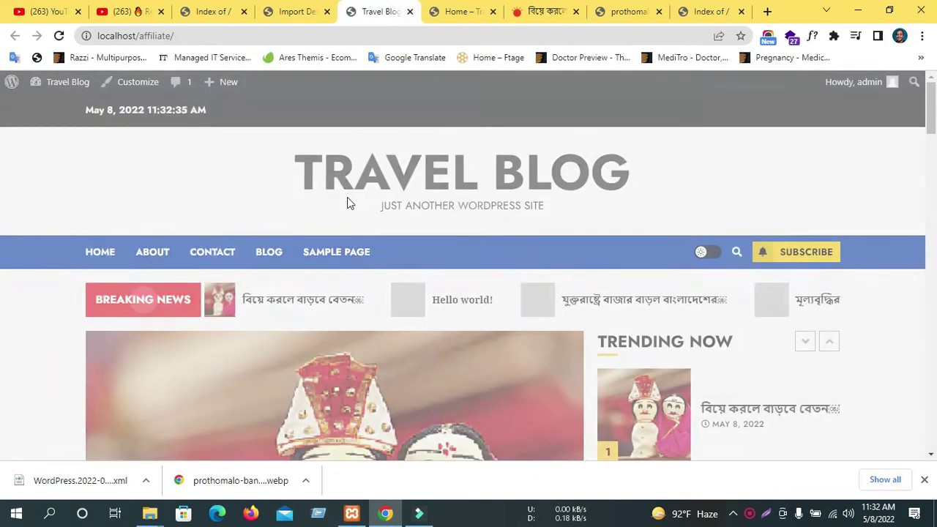
scroll(349, 203, "down", 15)
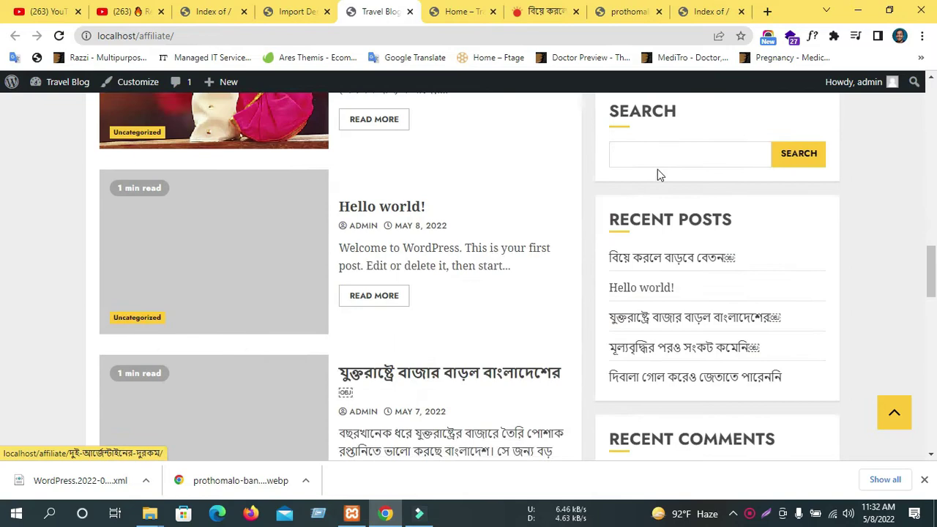
scroll(658, 169, "down", 5)
scroll(658, 169, "up", 4)
left_click(311, 13)
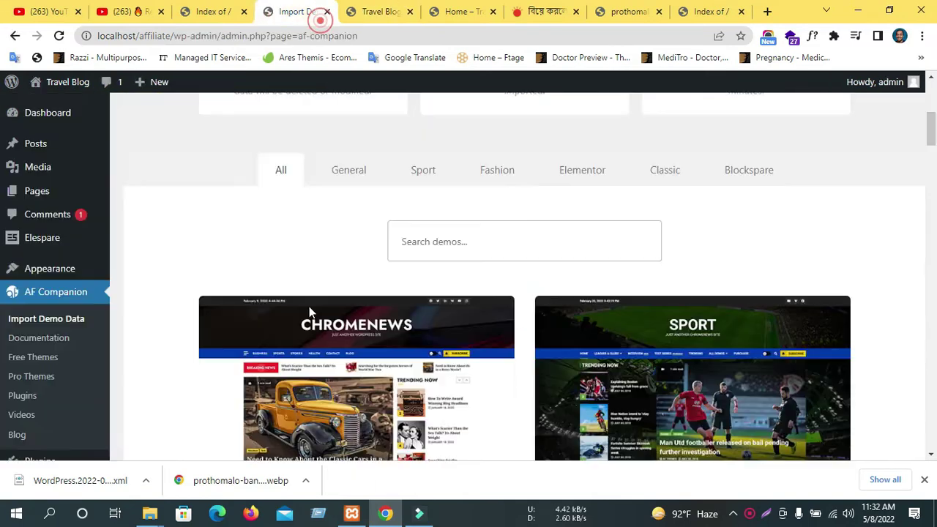
Scroll through the demo cards on the AF Companion Import Demo Data page.
scroll(314, 329, "down", 4)
scroll(605, 259, "up", 3)
scroll(604, 256, "down", 2)
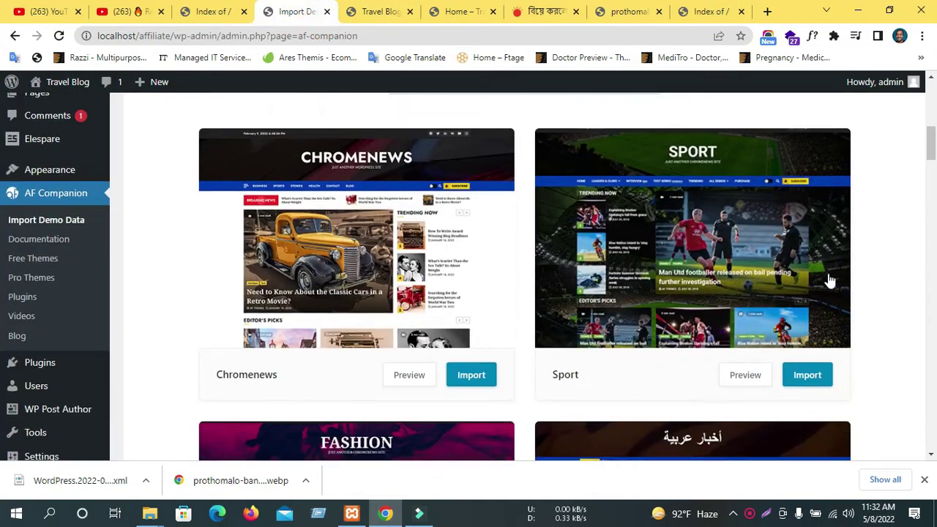
scroll(830, 280, "down", 3)
scroll(686, 218, "up", 1)
scroll(621, 270, "up", 1)
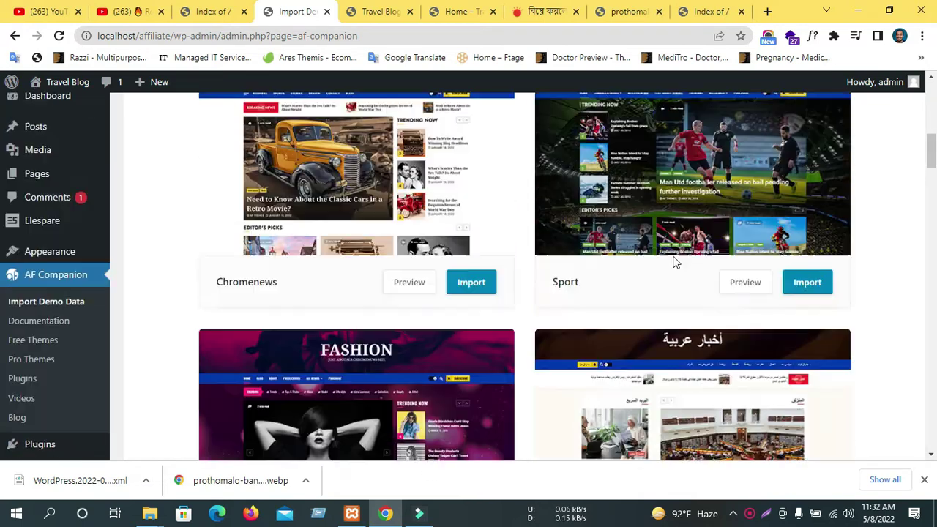
scroll(675, 263, "up", 1)
scroll(695, 249, "down", 5)
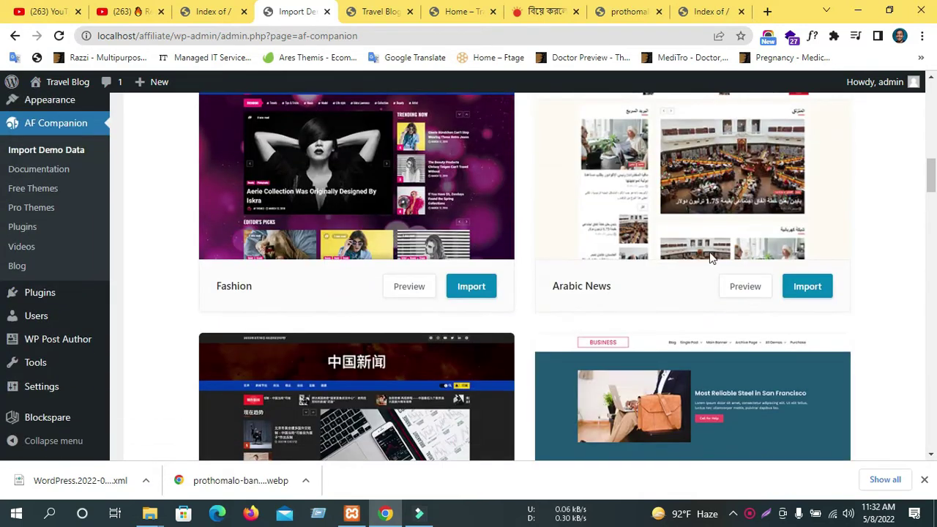
scroll(714, 246, "down", 2)
scroll(718, 238, "down", 1)
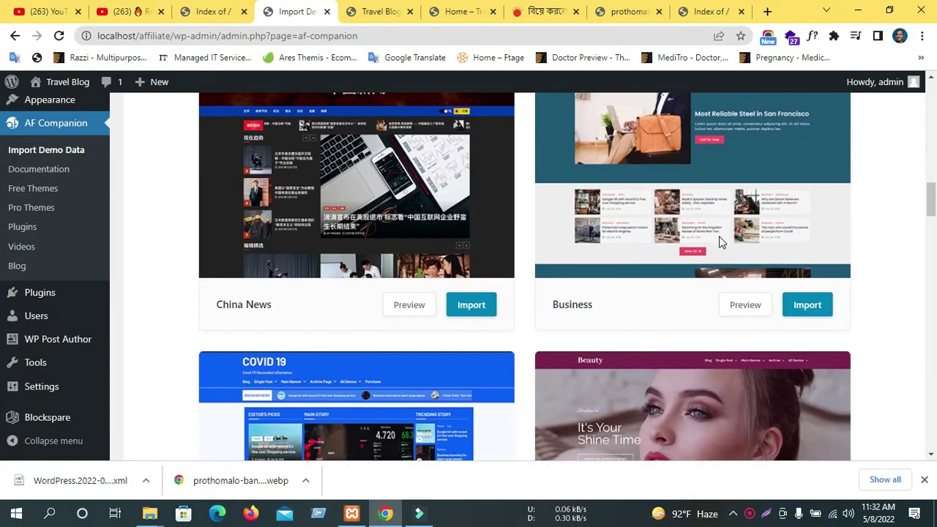
scroll(719, 238, "down", 2)
scroll(544, 247, "down", 3)
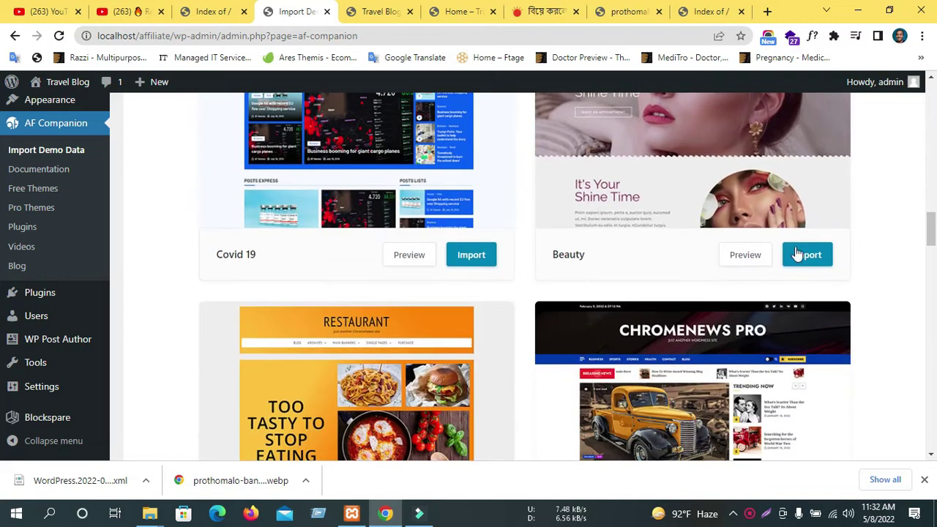
scroll(246, 285, "down", 2)
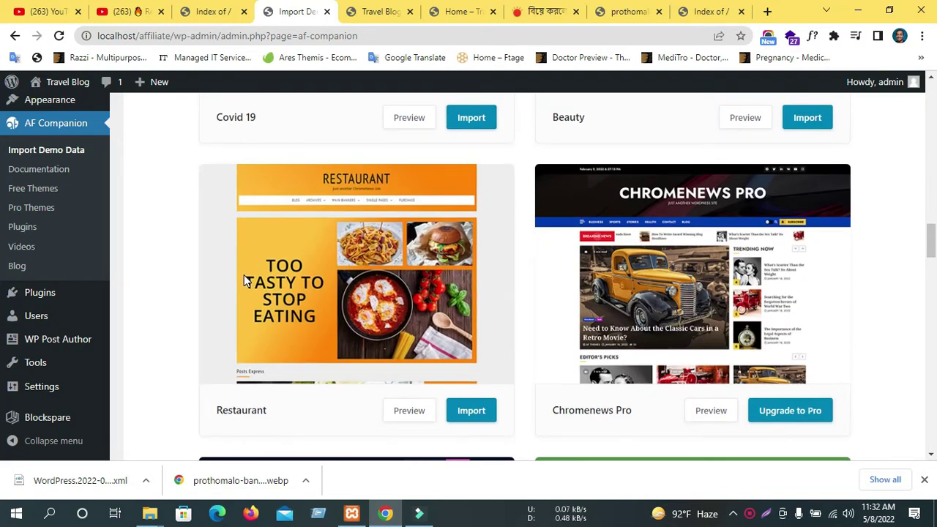
scroll(247, 282, "down", 2)
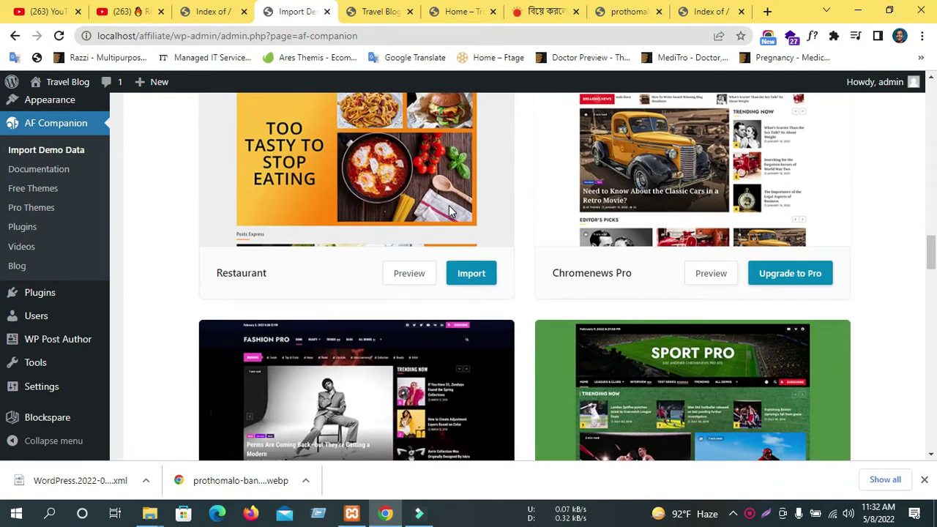
scroll(450, 211, "down", 5)
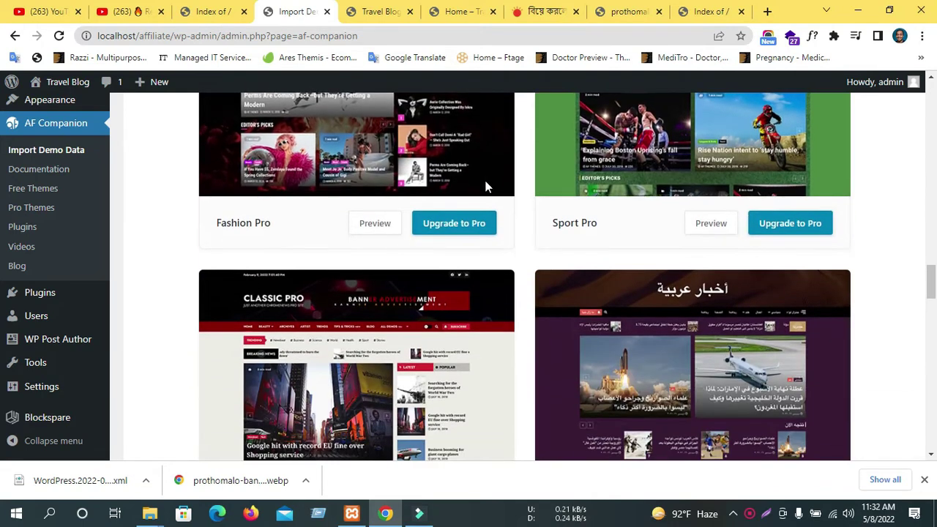
scroll(559, 271, "up", 5)
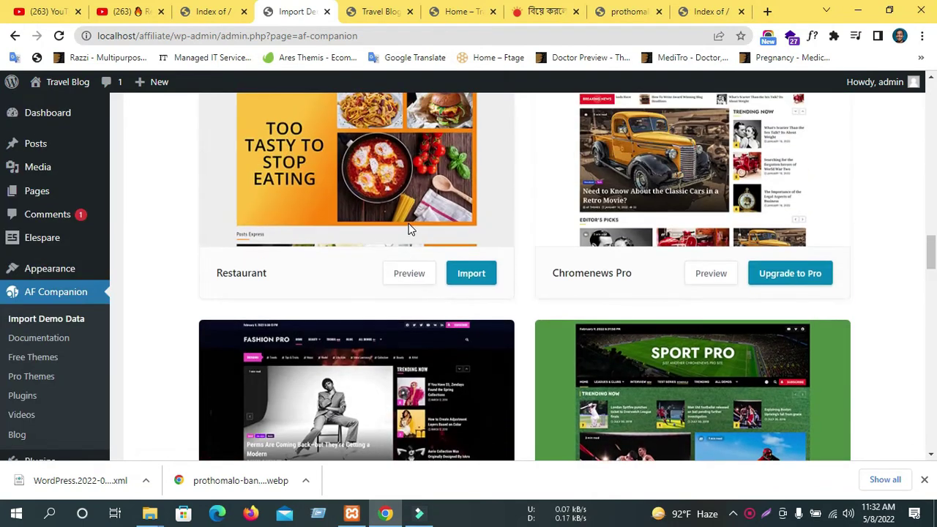
scroll(408, 229, "down", 5)
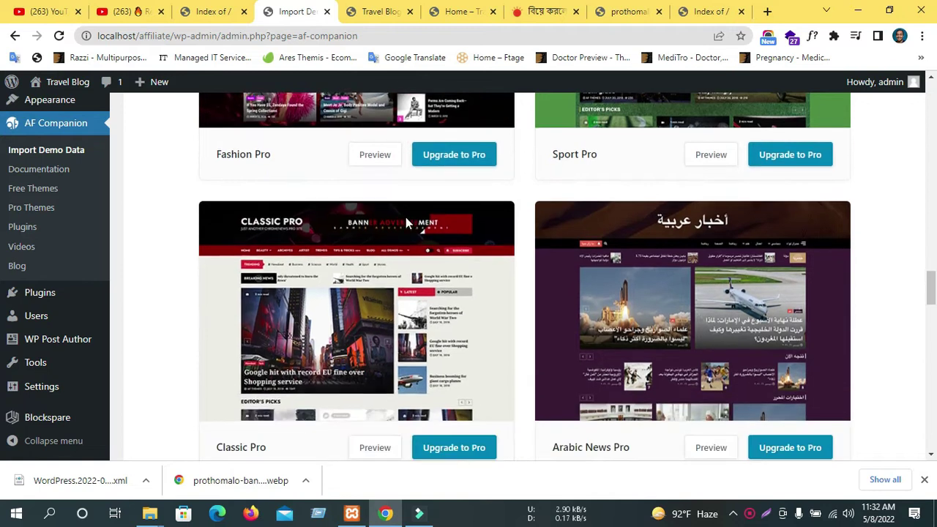
scroll(406, 216, "down", 1)
scroll(405, 219, "up", 2)
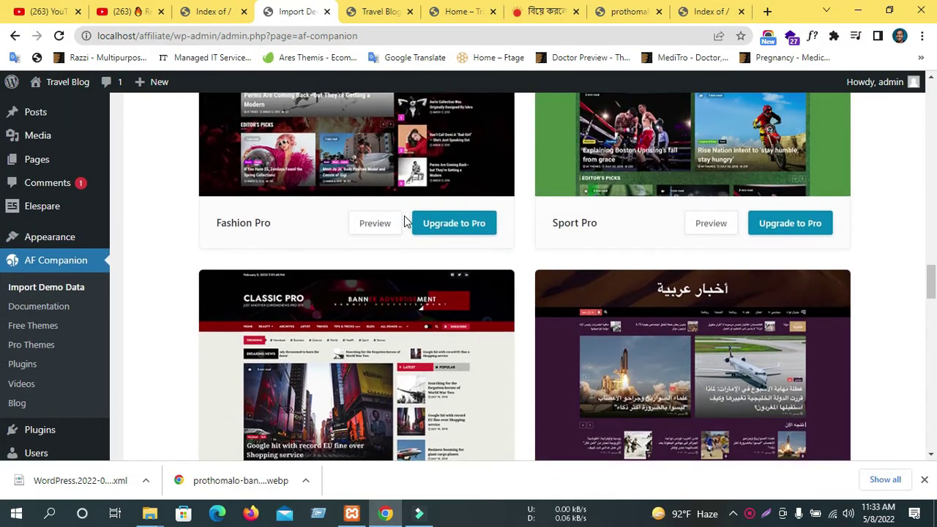
scroll(407, 221, "up", 1)
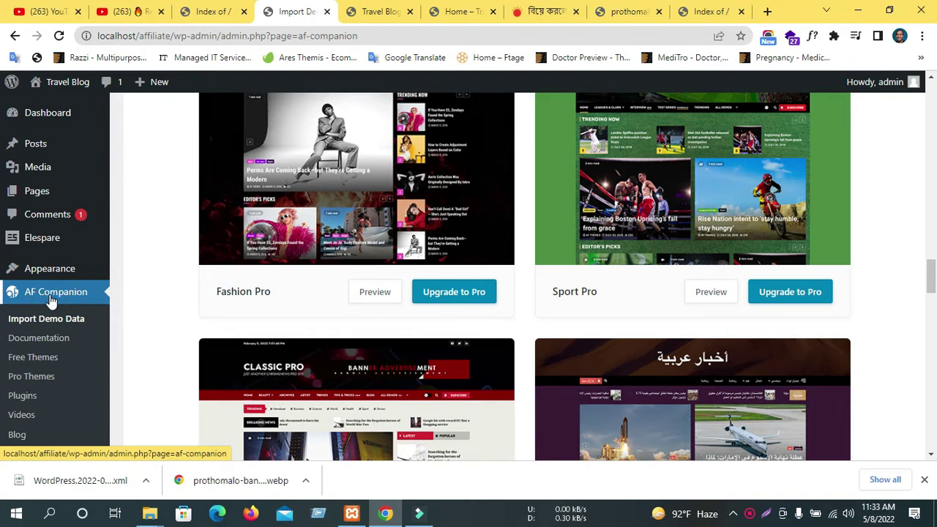
scroll(594, 221, "down", 5)
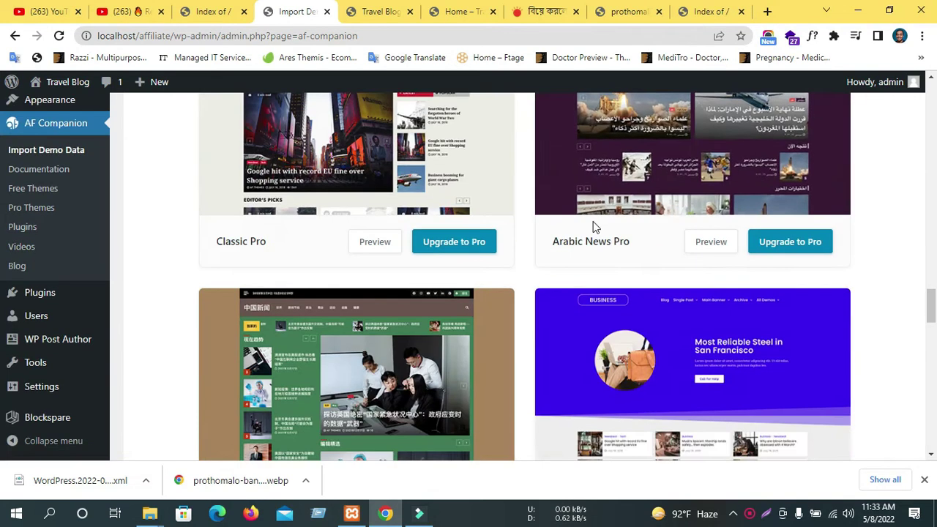
scroll(593, 221, "up", 2)
scroll(593, 221, "up", 4)
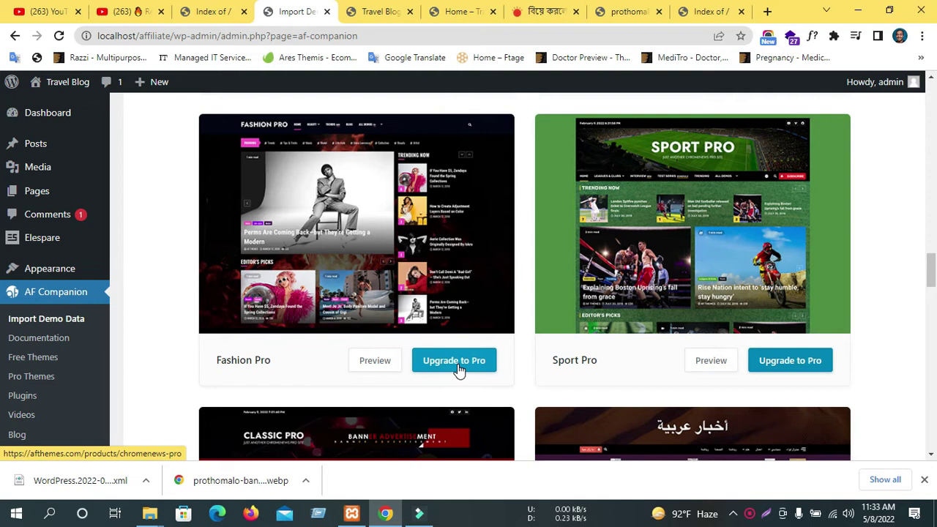
View the ChromeNews Pro product page in a new tab, then close it.
left_click(457, 366)
scroll(454, 360, "up", 4)
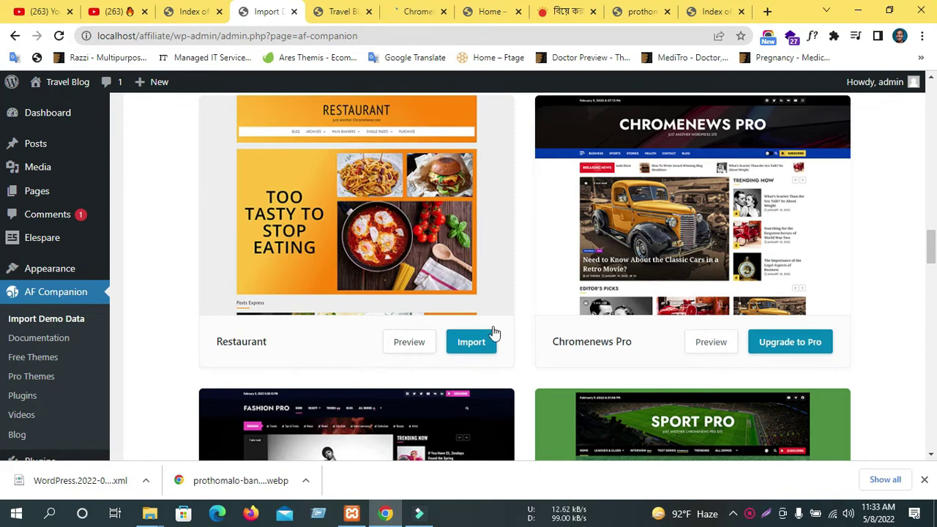
scroll(433, 348, "up", 4)
scroll(485, 331, "down", 1)
scroll(283, 220, "up", 2)
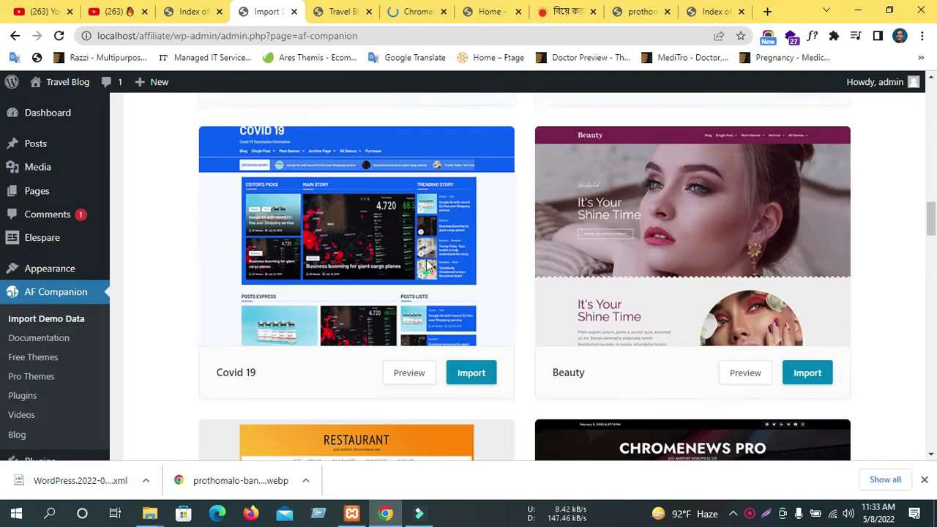
scroll(612, 254, "up", 1)
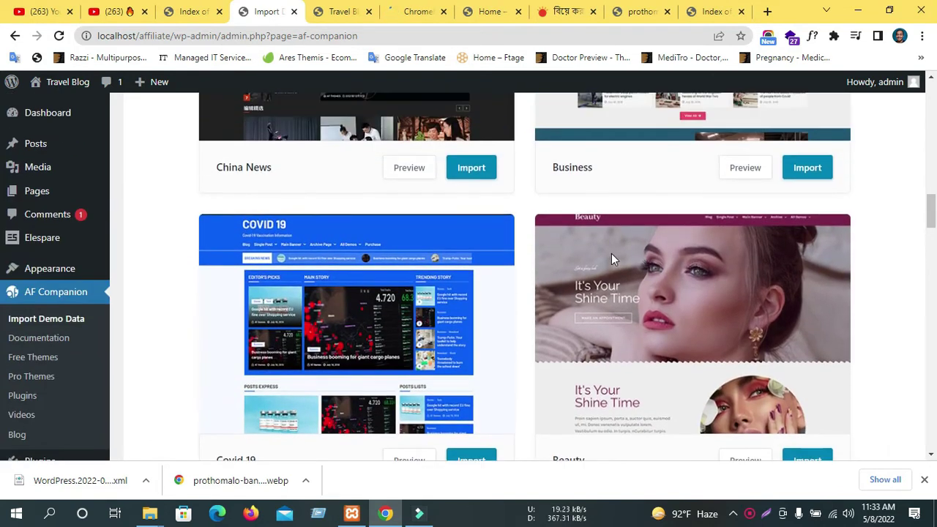
scroll(612, 253, "down", 3)
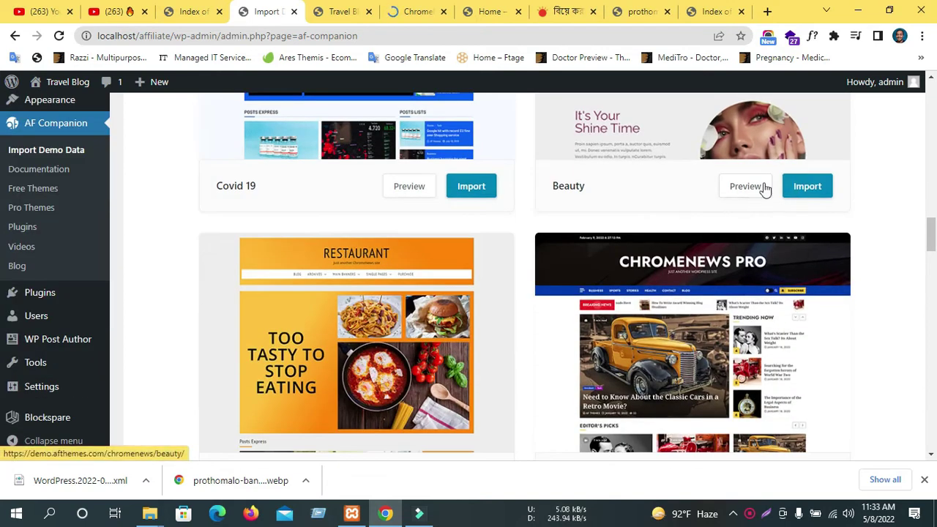
left_click(428, 11)
scroll(456, 402, "down", 4)
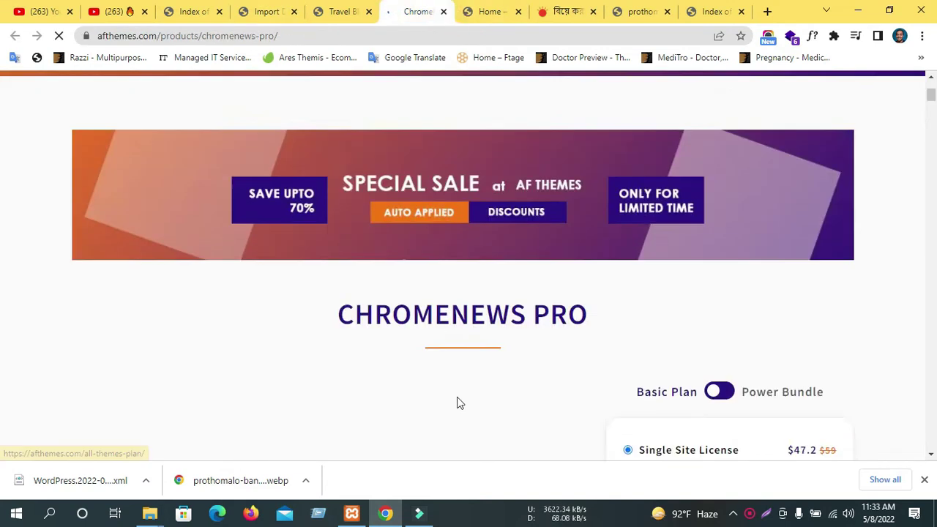
left_click_drag(808, 314, 626, 313)
scroll(674, 307, "up", 5)
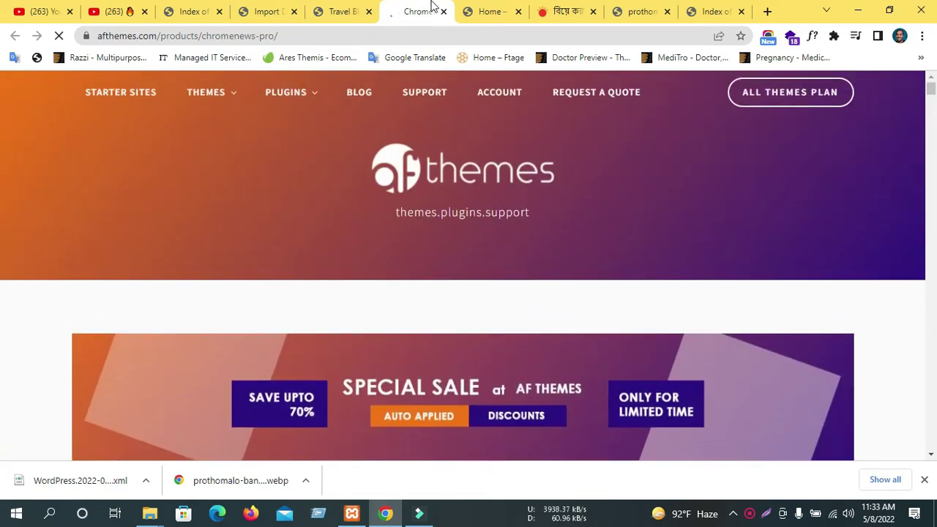
left_click(443, 11)
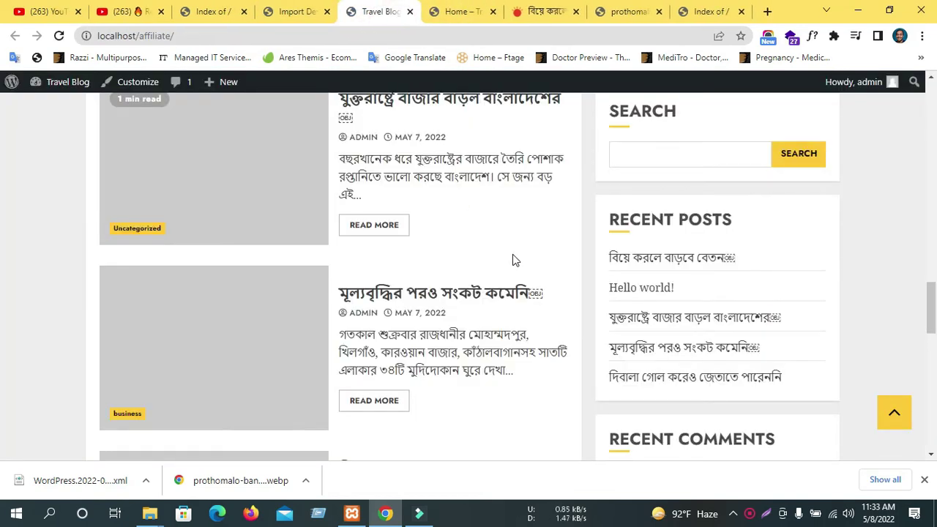
scroll(515, 252, "up", 2)
scroll(372, 268, "down", 1)
left_click(266, 7)
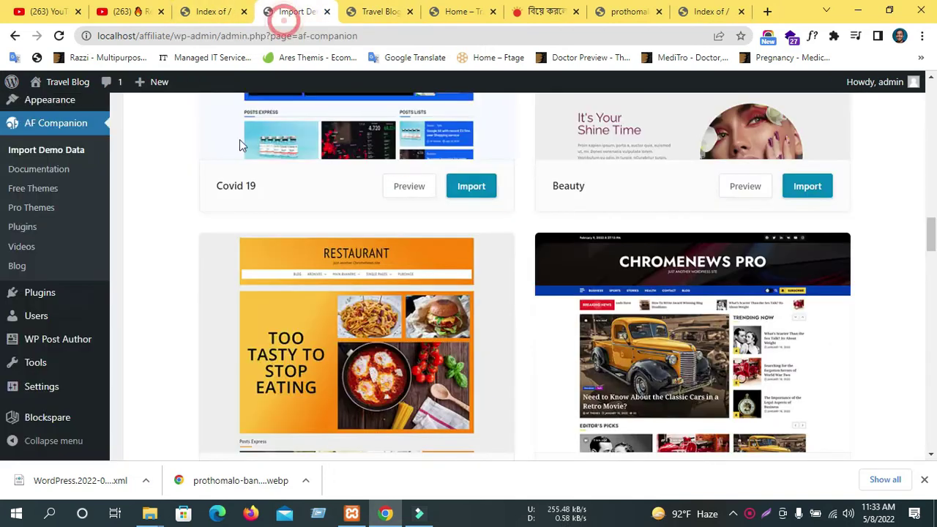
Preview the Beauty demo in a new tab and return to the demo import page.
scroll(721, 285, "up", 2)
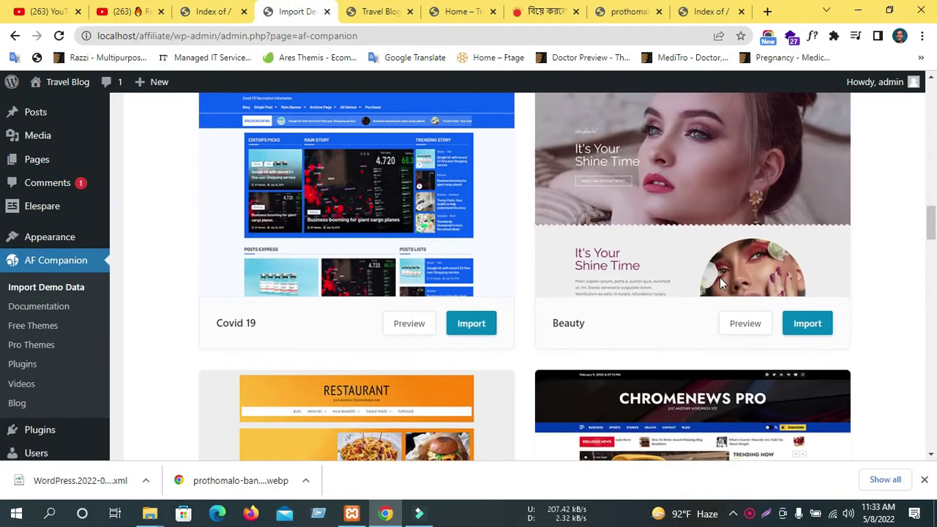
scroll(762, 252, "down", 3)
scroll(765, 254, "down", 4)
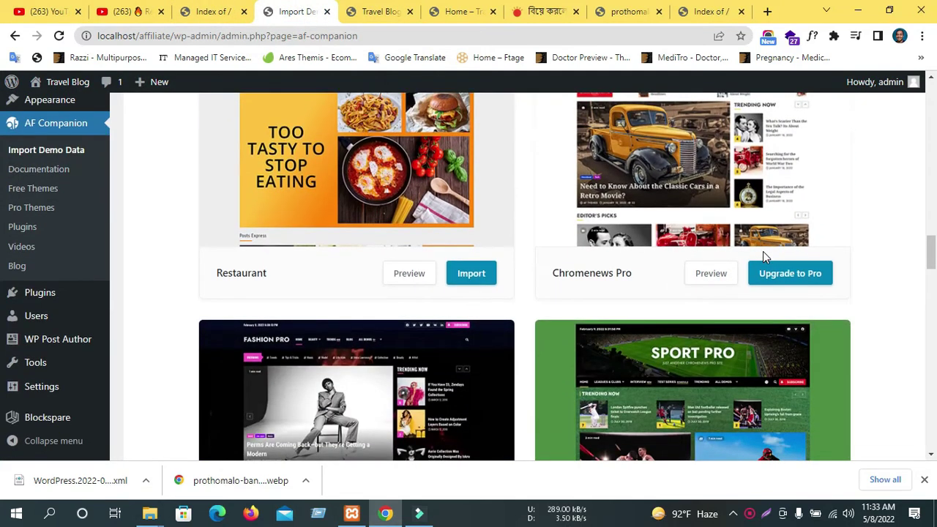
scroll(725, 276, "up", 7)
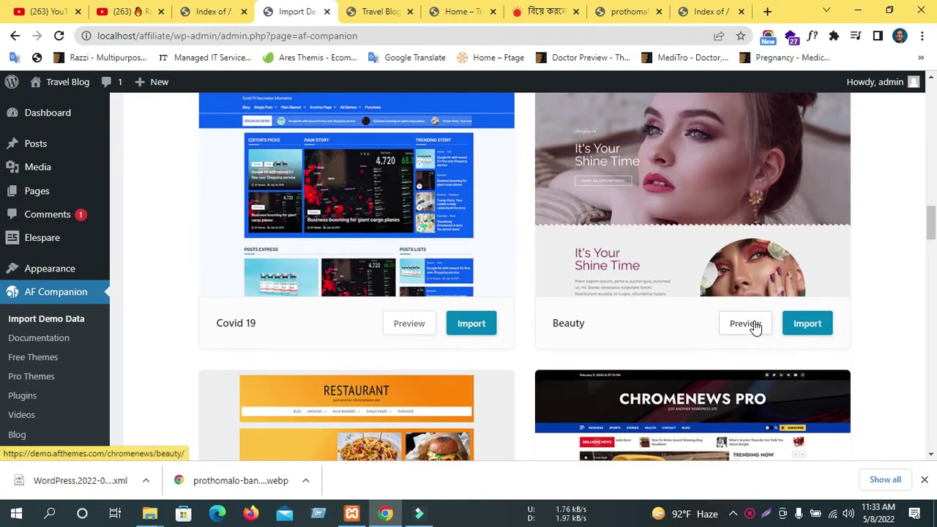
scroll(730, 283, "up", 1)
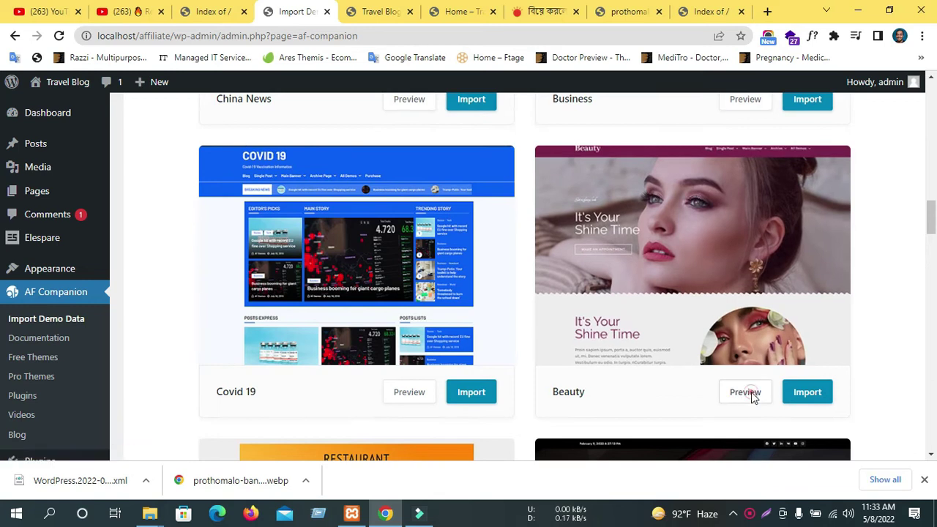
left_click(750, 394)
left_click(275, 11)
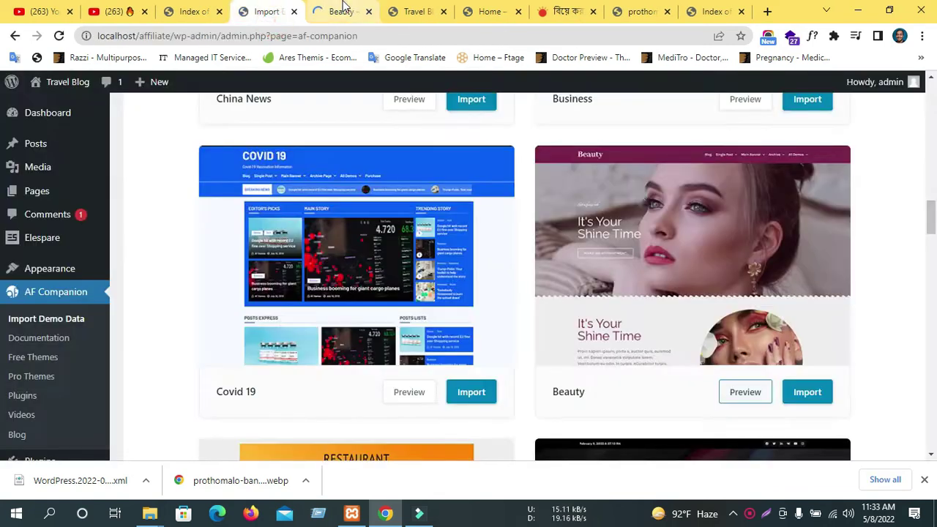
left_click(342, 11)
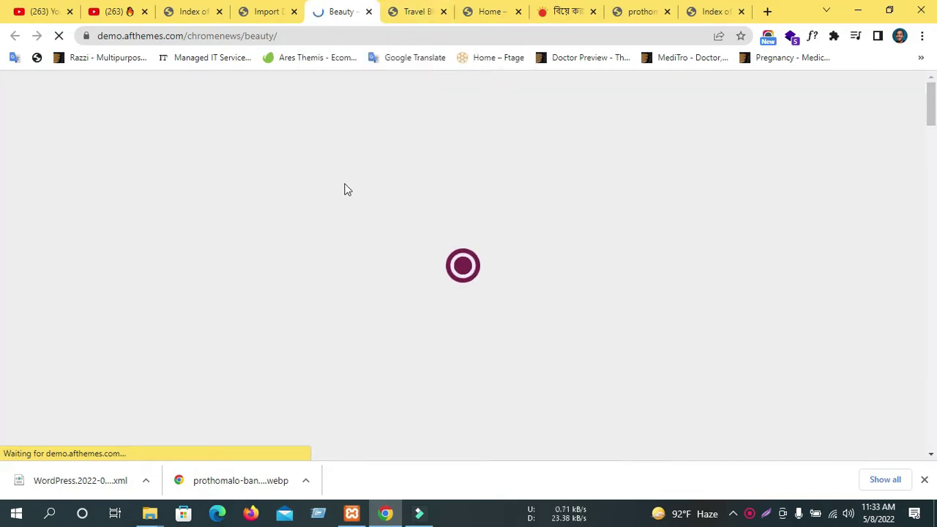
left_click(282, 11)
left_click(345, 11)
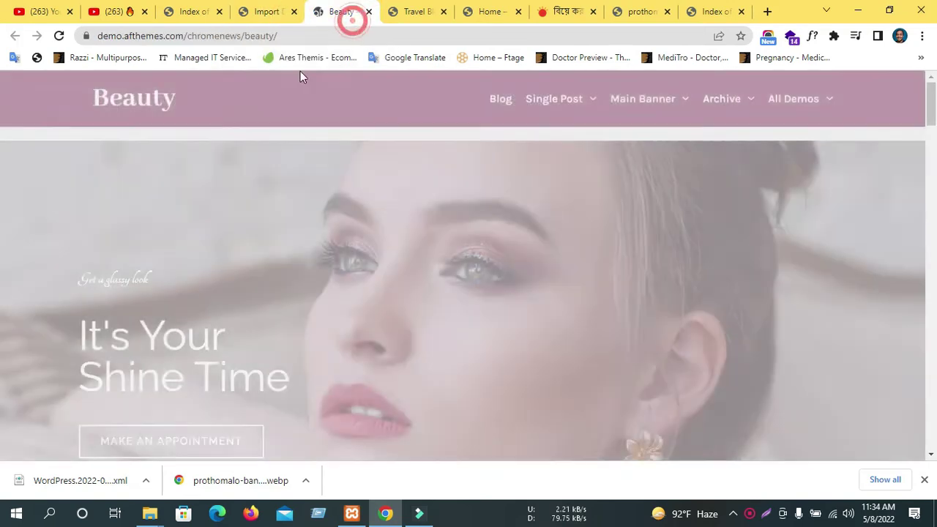
left_click(271, 9)
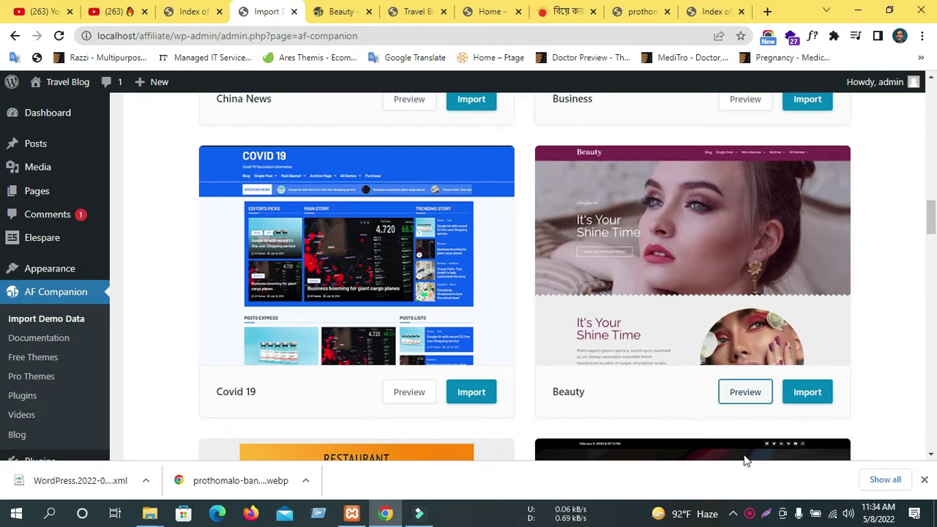
left_click(322, 12)
scroll(390, 253, "down", 2)
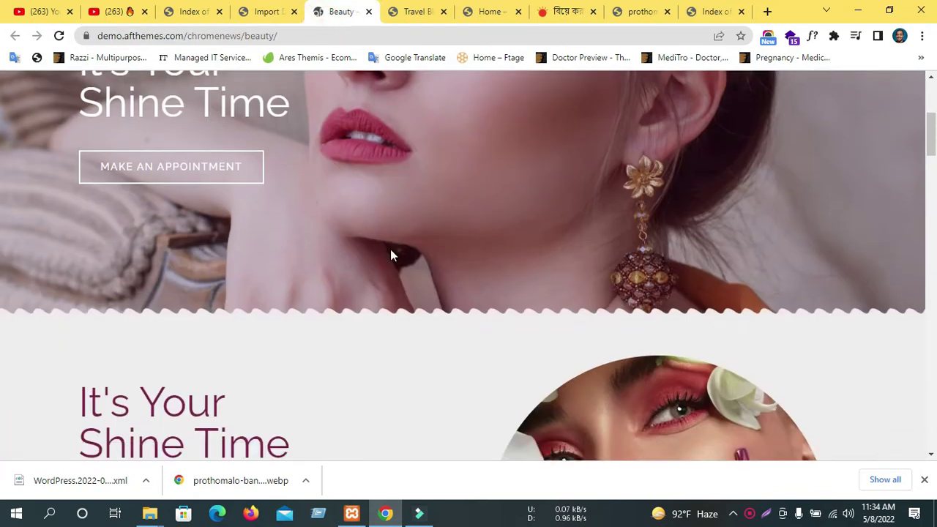
scroll(387, 251, "down", 4)
scroll(367, 198, "up", 6)
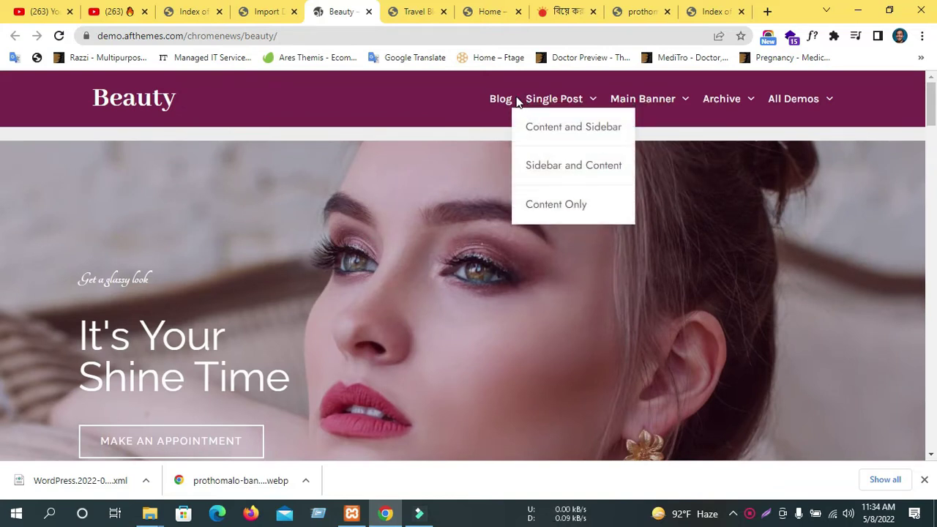
scroll(347, 149, "down", 5)
scroll(359, 143, "down", 15)
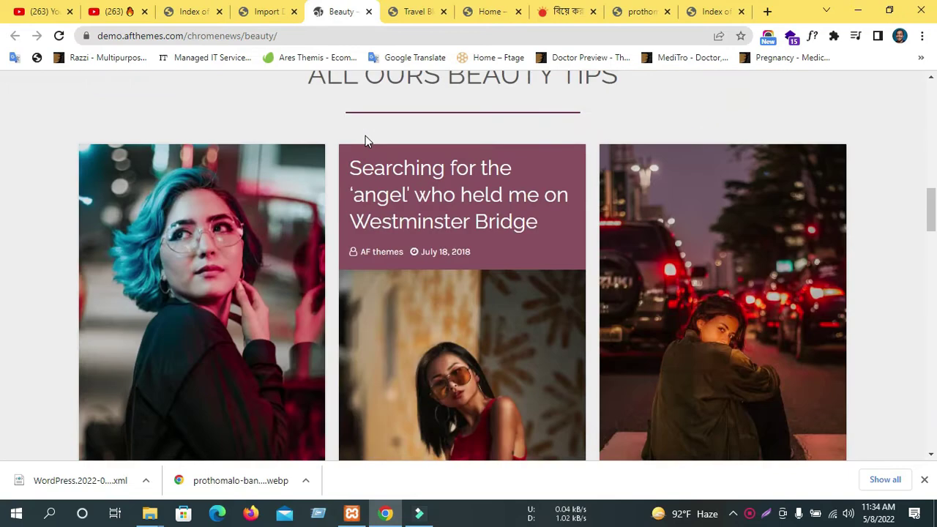
scroll(362, 135, "down", 15)
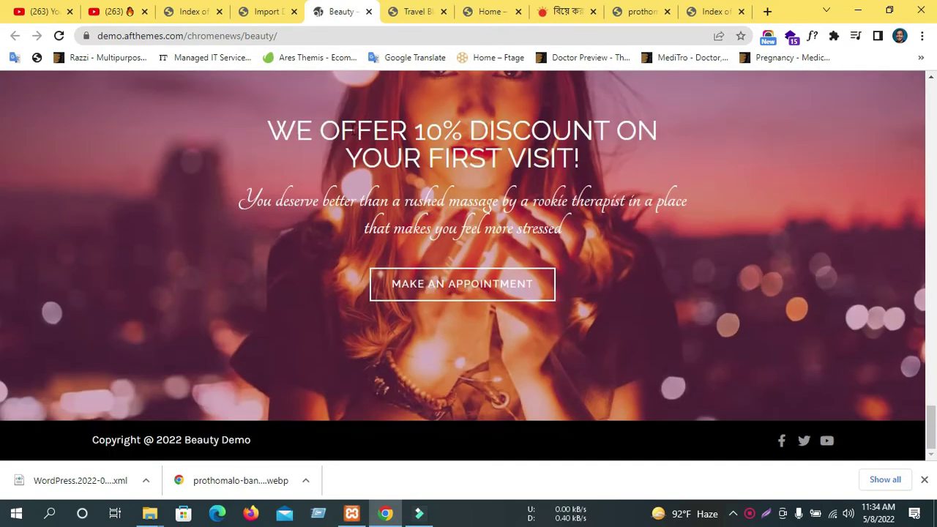
scroll(352, 131, "up", 5)
left_click(282, 11)
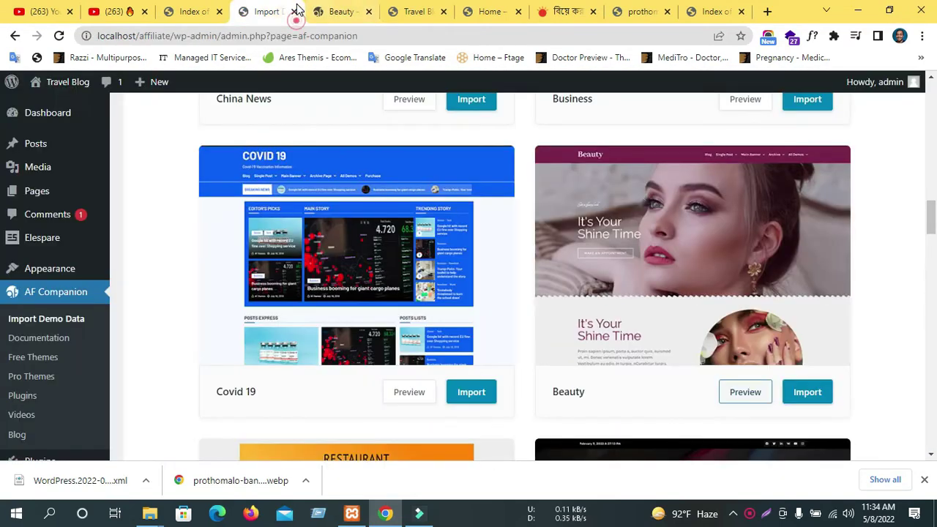
Start the Beauty demo import and read the notice that Elementor is a required plugin.
left_click(813, 394)
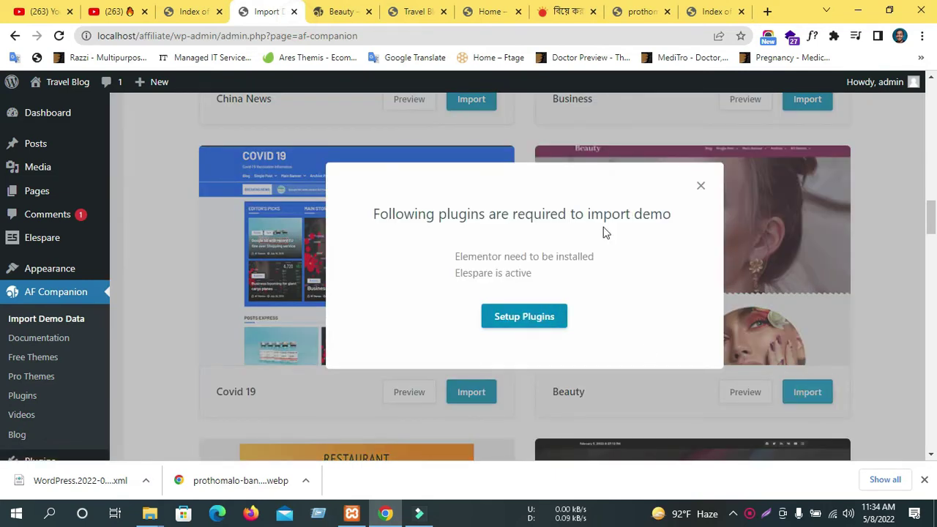
left_click_drag(376, 218, 451, 213)
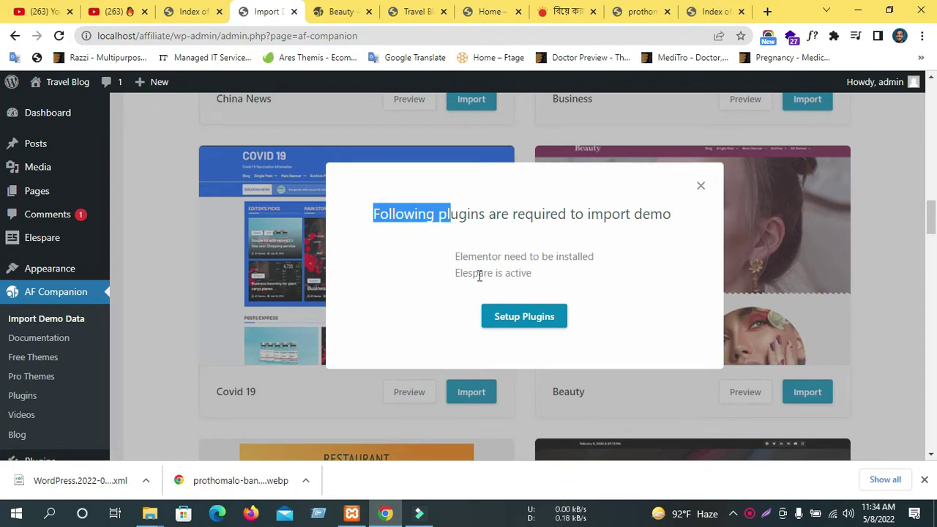
left_click_drag(448, 256, 587, 257)
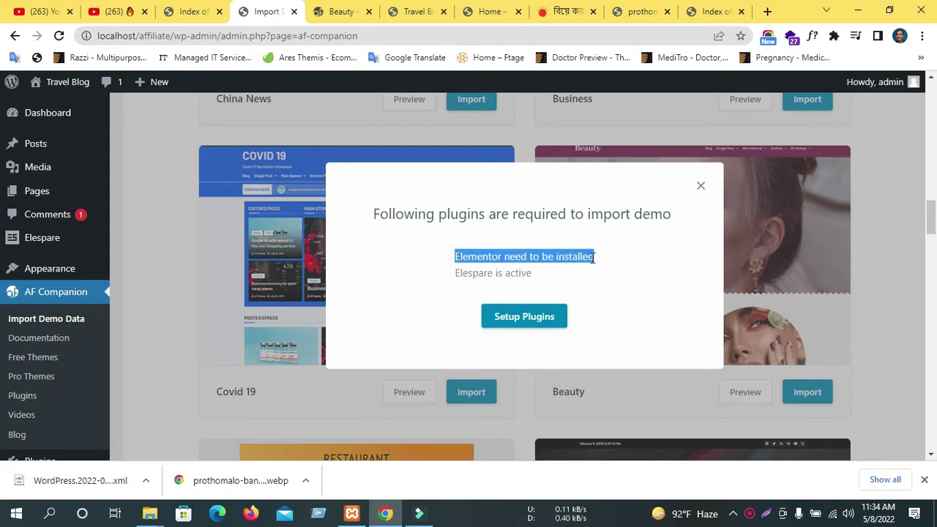
double_click(496, 258)
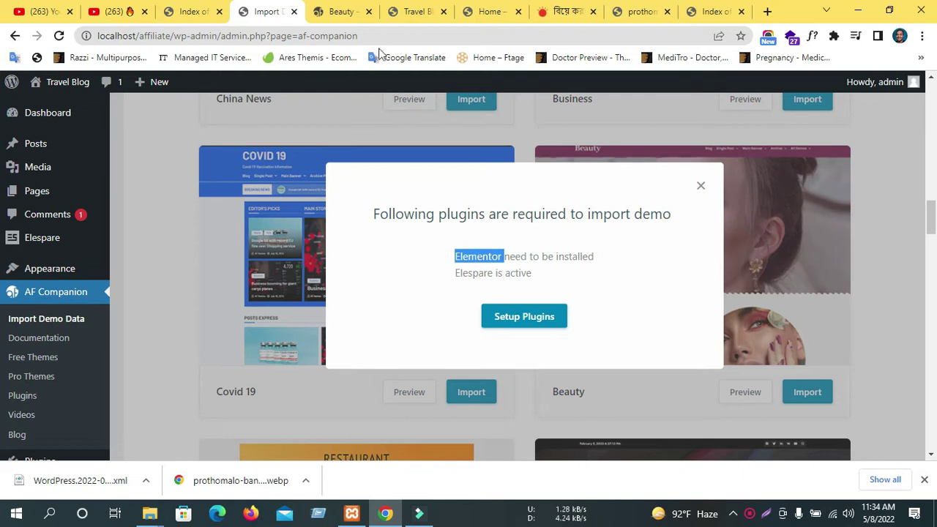
left_click(554, 251)
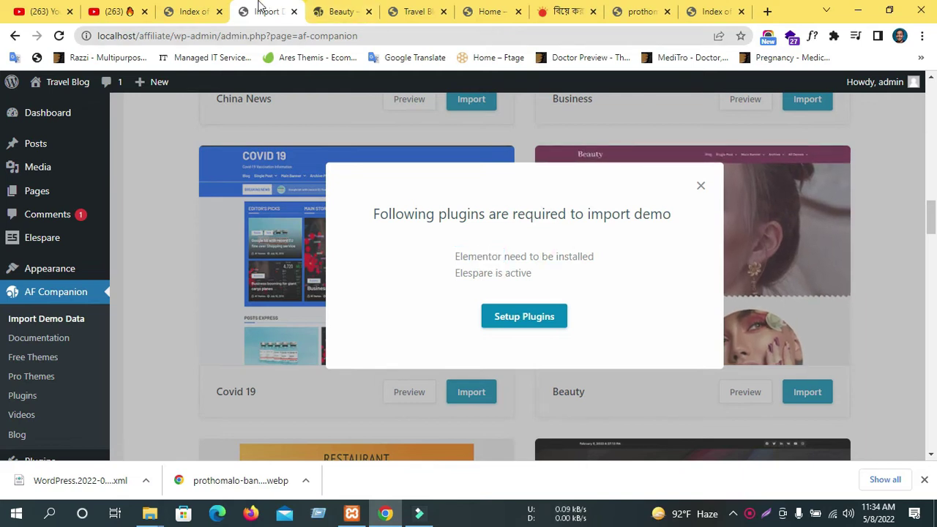
left_click(700, 186)
Open Installed Plugins in a new tab, listing 10 plugins, and switch to it.
scroll(30, 329, "down", 2)
mouse_move(33, 334)
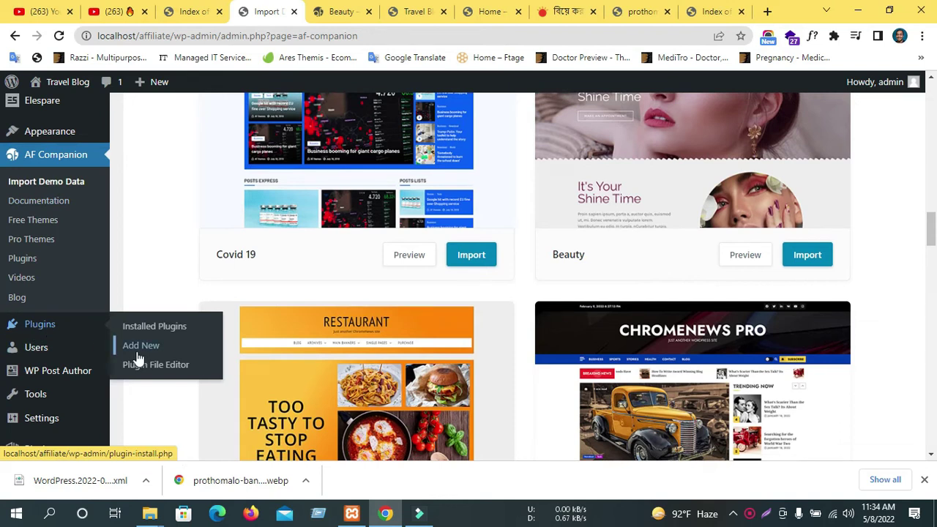
middle_click(139, 327)
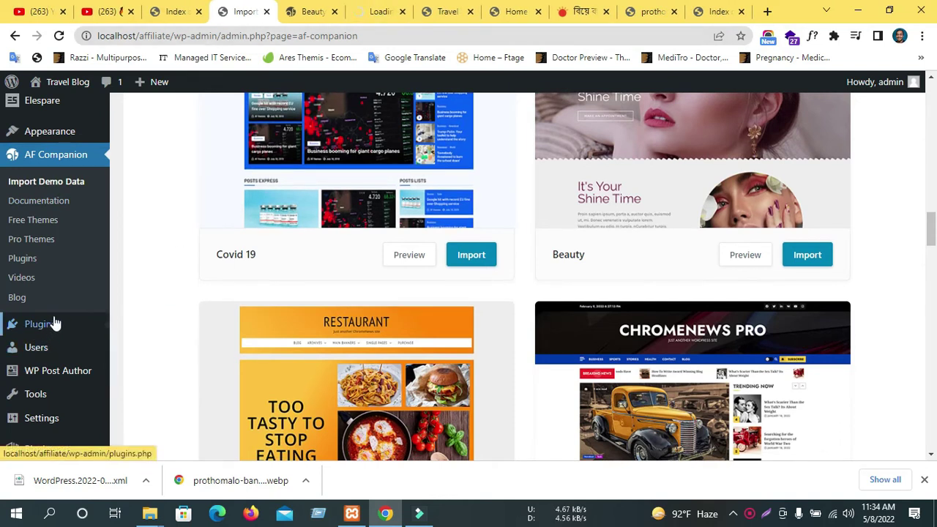
left_click(808, 256)
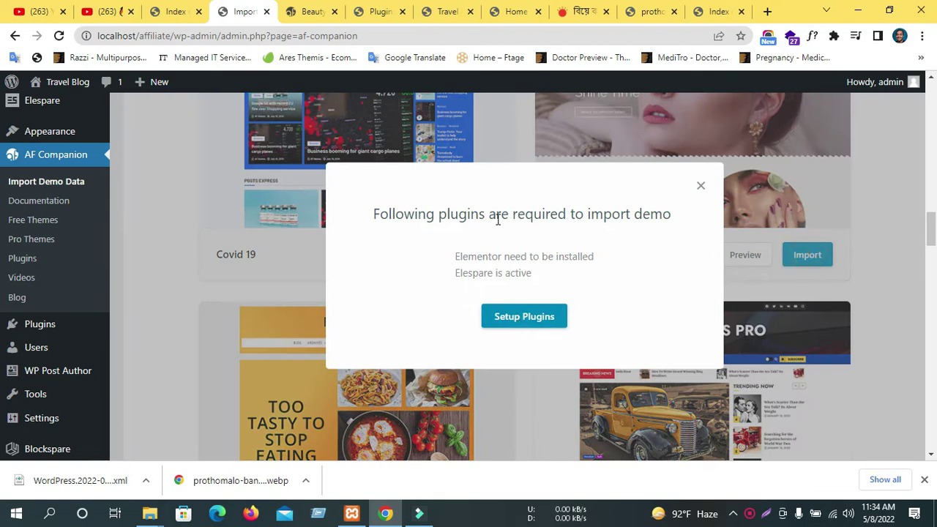
left_click(325, 9)
left_click(379, 9)
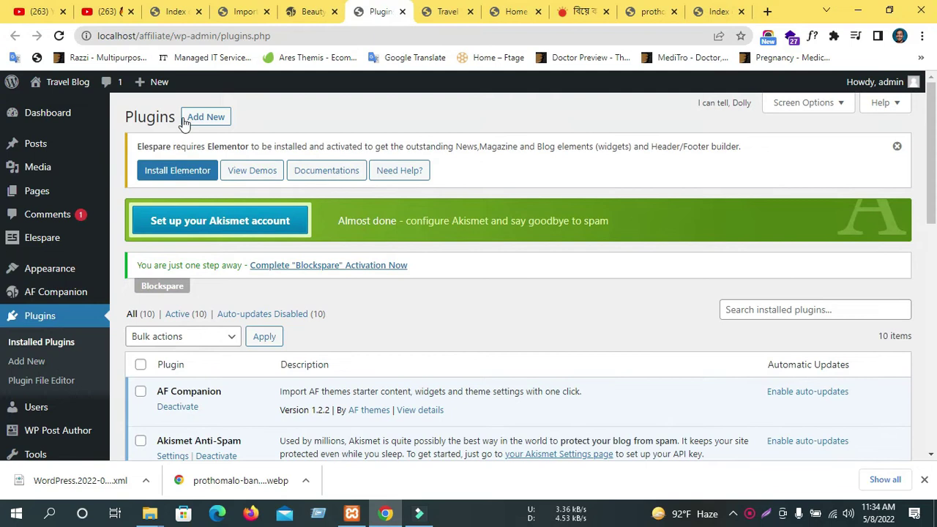
Search the Add Plugins directory for 'elementor' and browse the results.
left_click(194, 118)
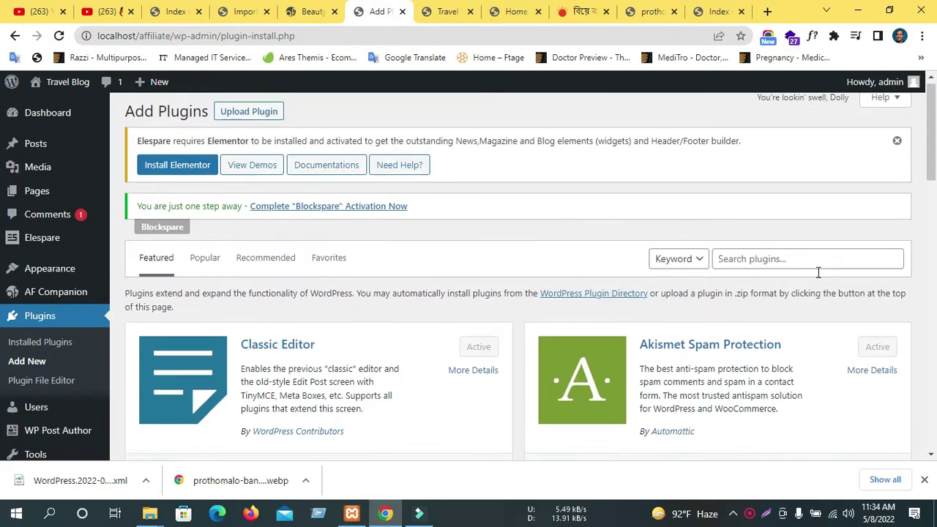
left_click(751, 265)
type("e")
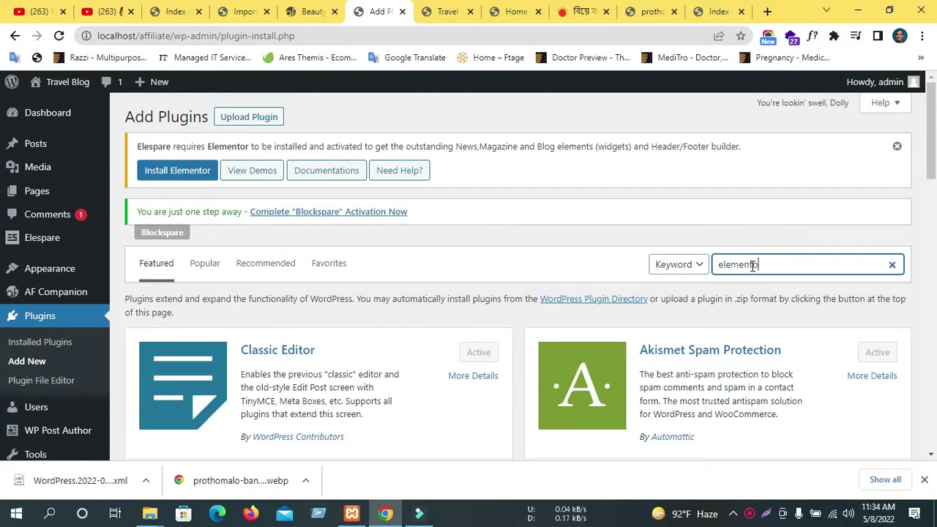
type("lementor")
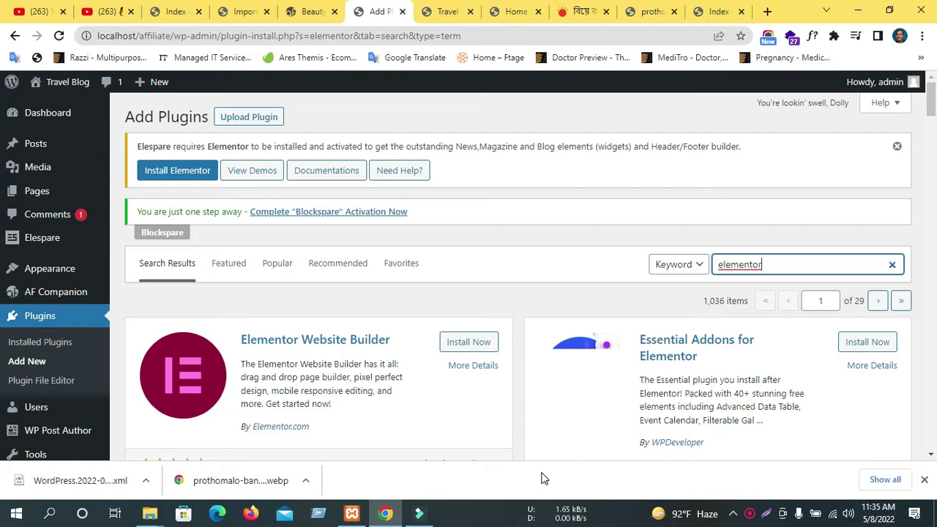
scroll(441, 402, "down", 2)
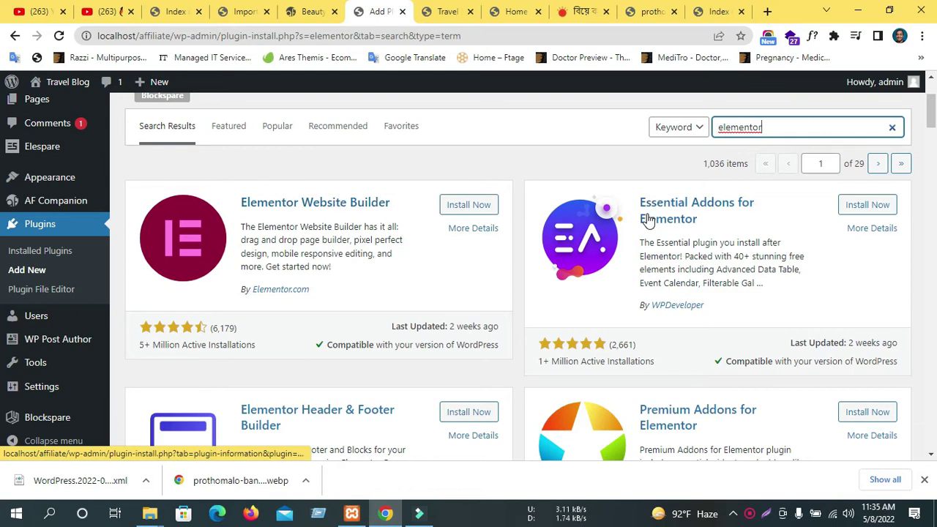
scroll(781, 216, "down", 1)
scroll(781, 214, "down", 1)
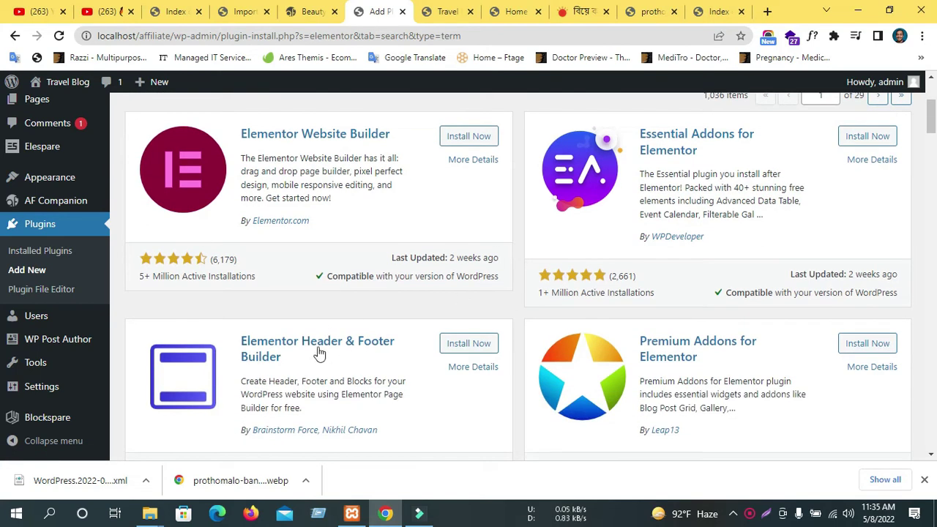
scroll(805, 344, "down", 1)
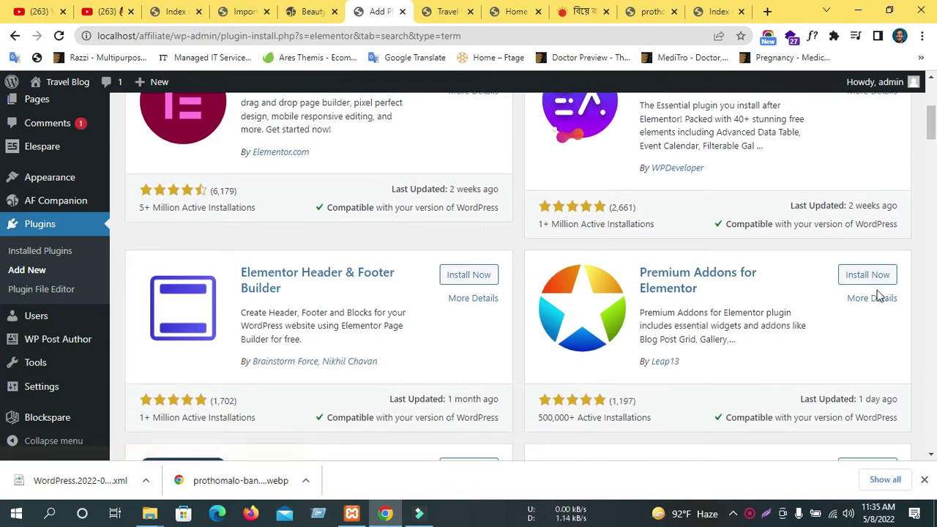
scroll(877, 293, "down", 2)
scroll(487, 344, "up", 1)
scroll(489, 333, "up", 3)
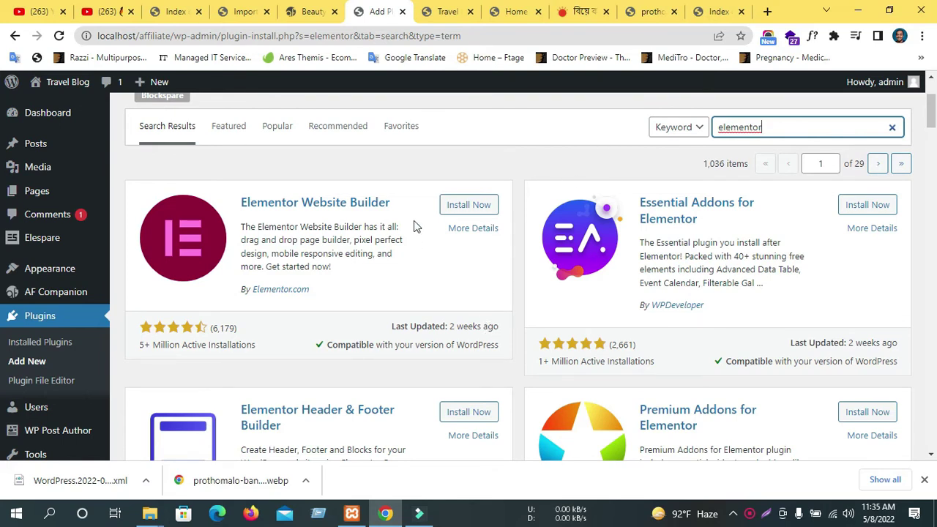
Begin installing the Elementor Website Builder plugin.
left_click(463, 207)
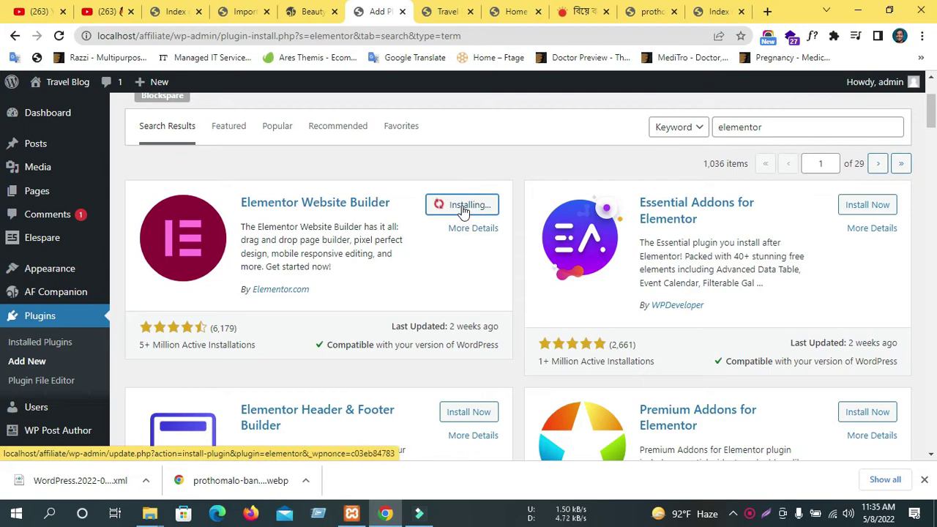
scroll(9, 176, "down", 2)
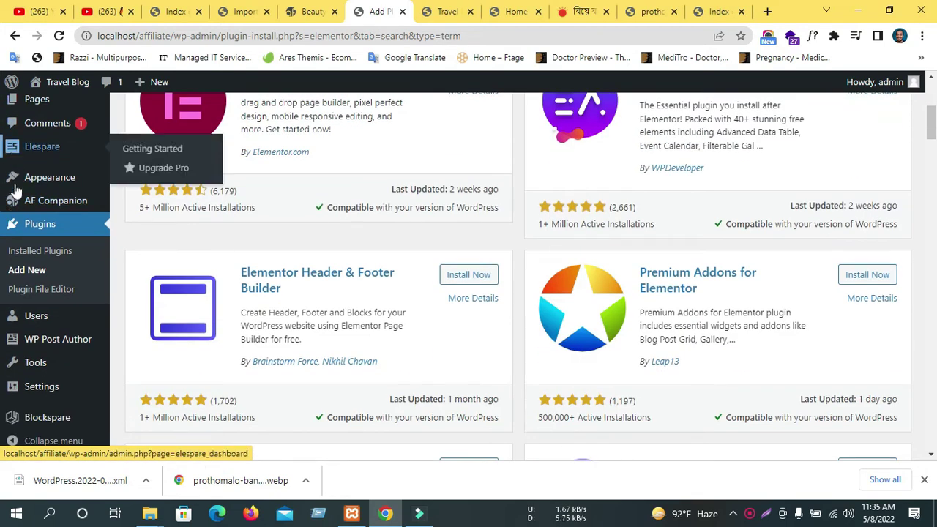
scroll(461, 337, "up", 4)
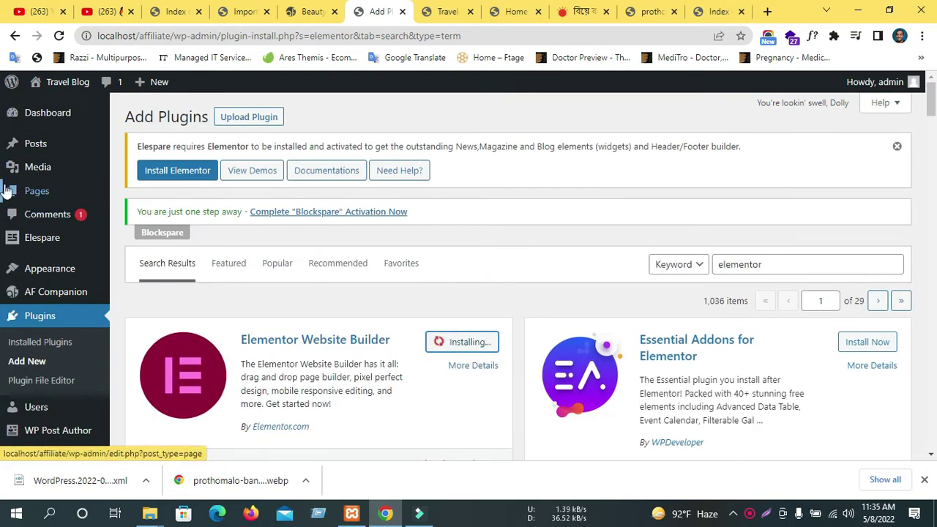
mouse_move(69, 271)
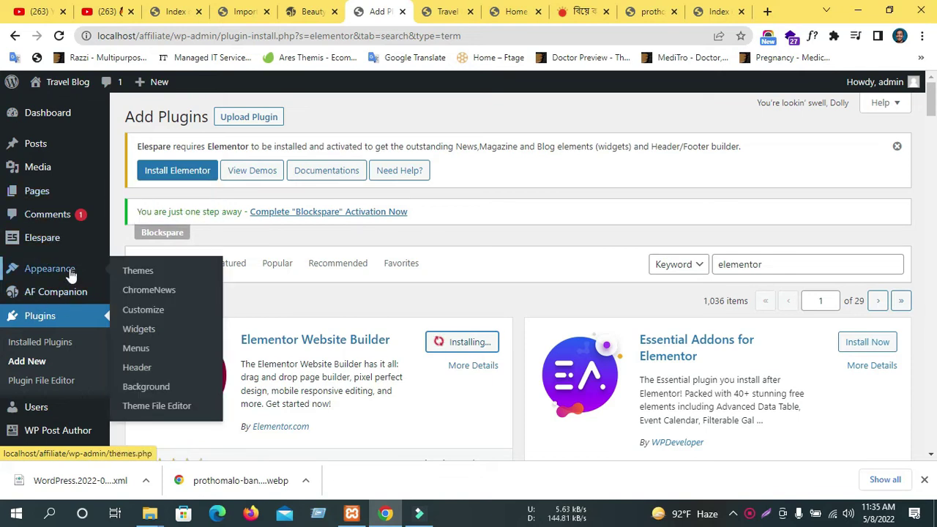
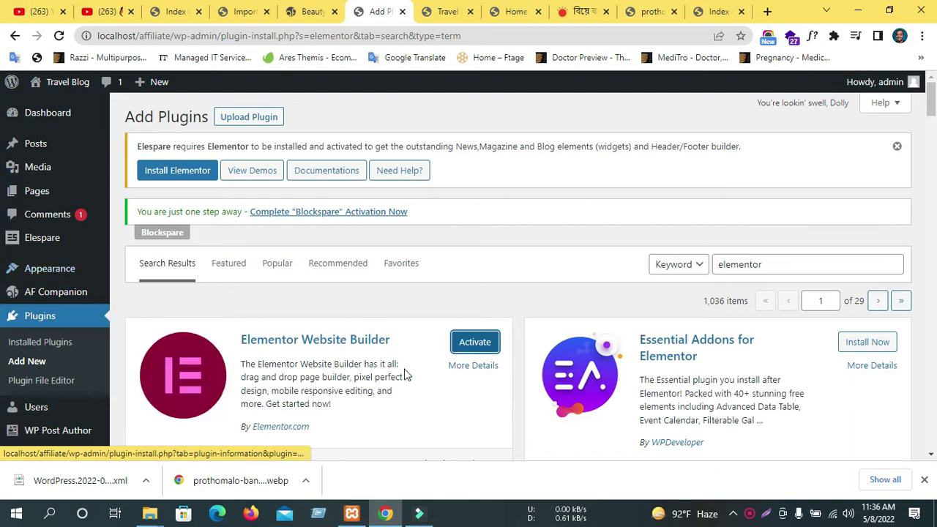
Activate the Elementor Website Builder plugin.
scroll(342, 358, "down", 2)
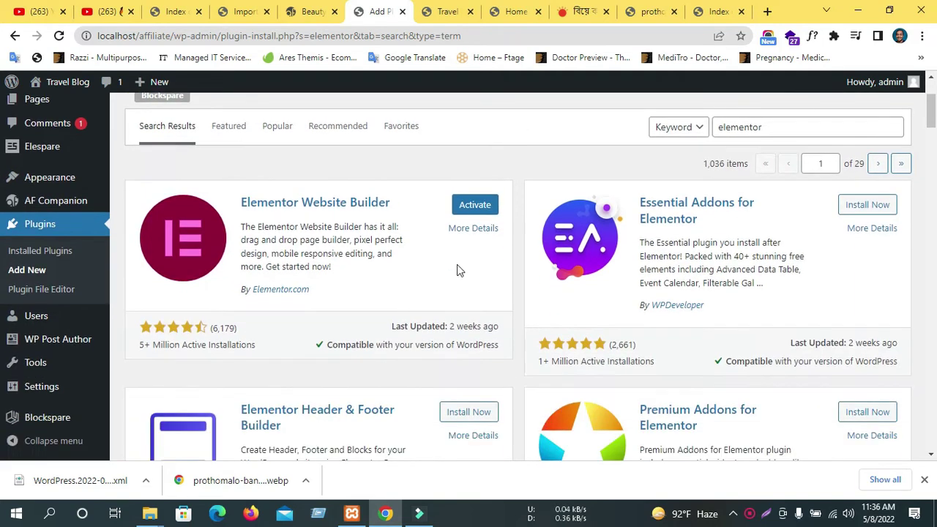
left_click(476, 208)
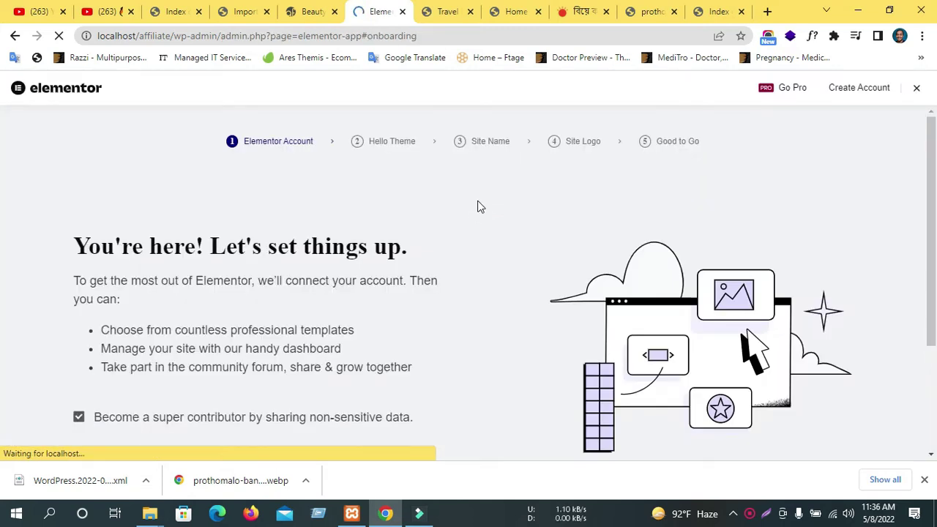
scroll(483, 220, "down", 2)
scroll(422, 339, "up", 2)
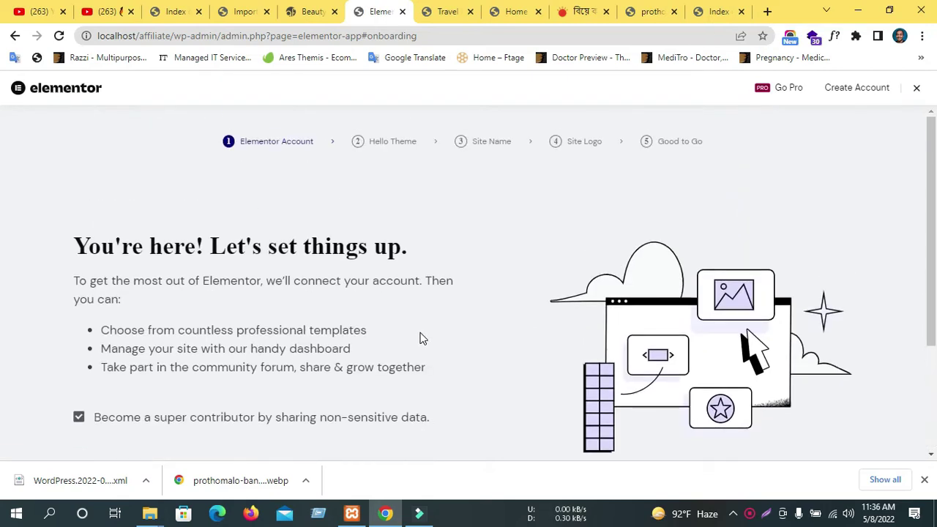
scroll(419, 338, "down", 2)
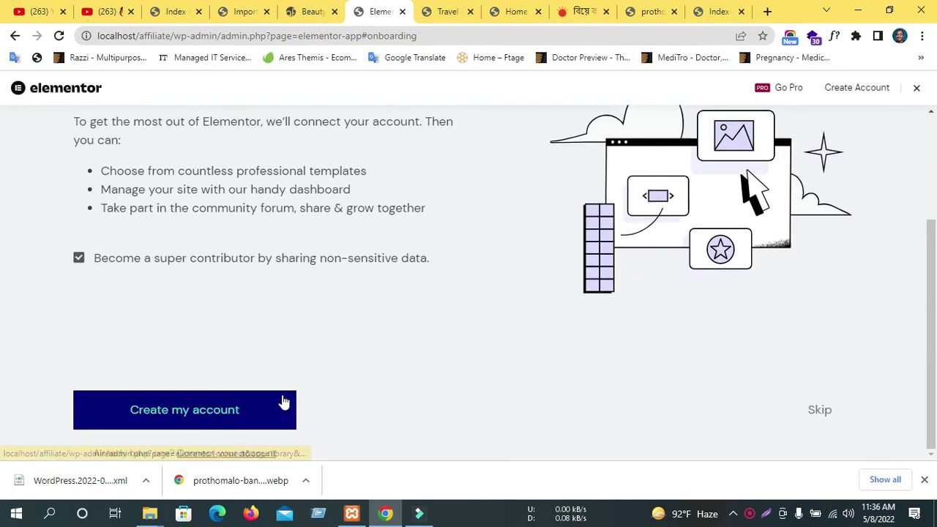
scroll(237, 403, "up", 2)
scroll(243, 397, "down", 2)
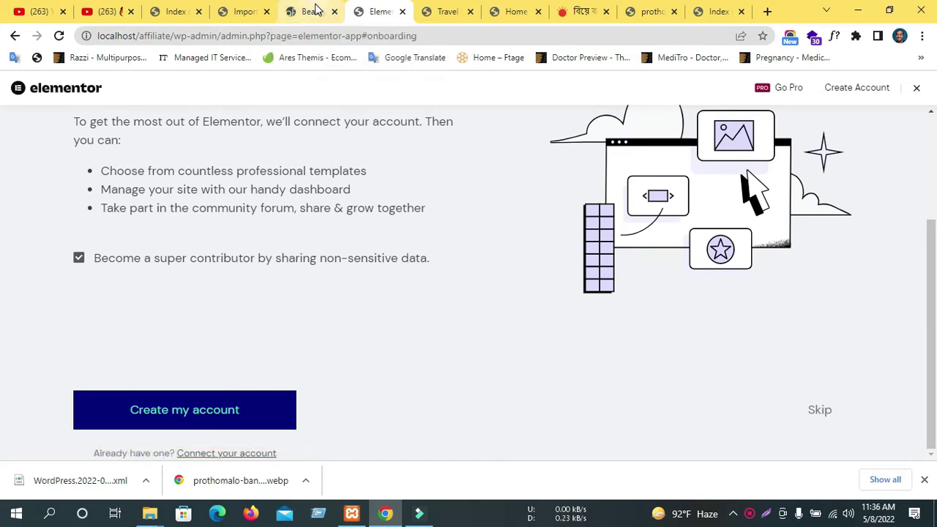
Exit the Elementor onboarding wizard without connecting an account.
scroll(372, 267, "up", 2)
scroll(373, 266, "down", 2)
scroll(352, 261, "up", 1)
scroll(352, 262, "down", 1)
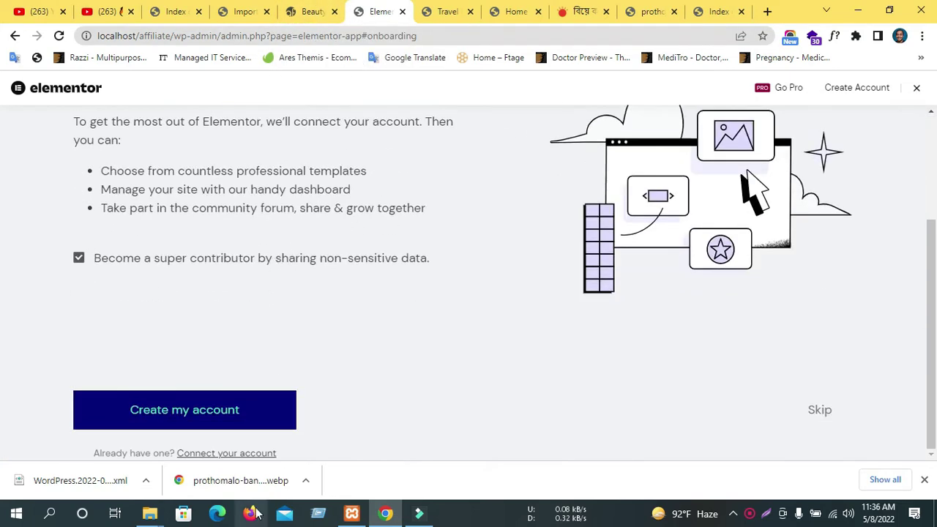
left_click(917, 88)
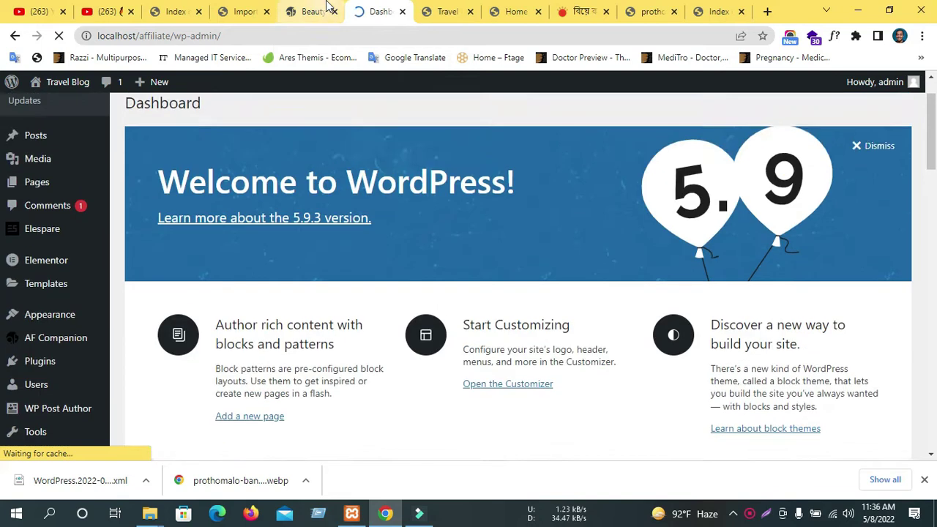
left_click(315, 11)
Return to the demo import page, dismiss the required-plugins notice and reload it.
scroll(469, 381, "up", 4)
left_click(243, 11)
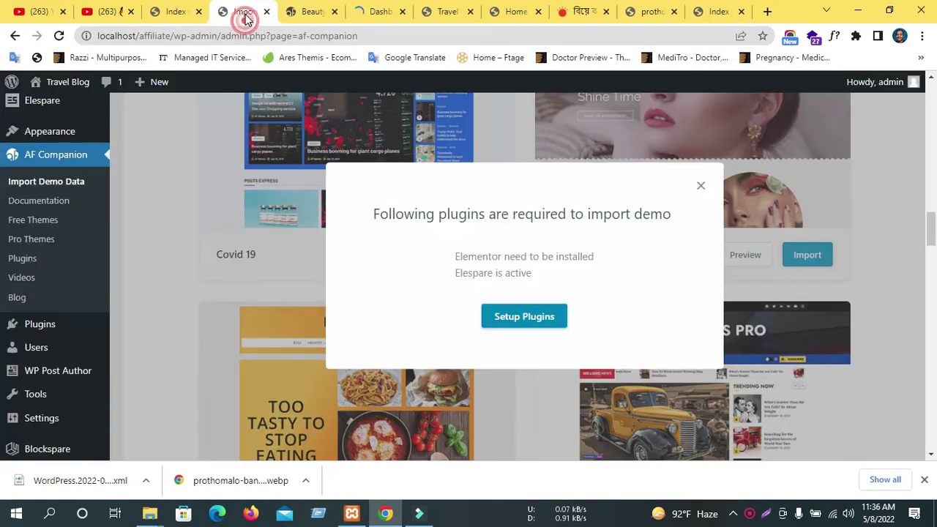
left_click(699, 185)
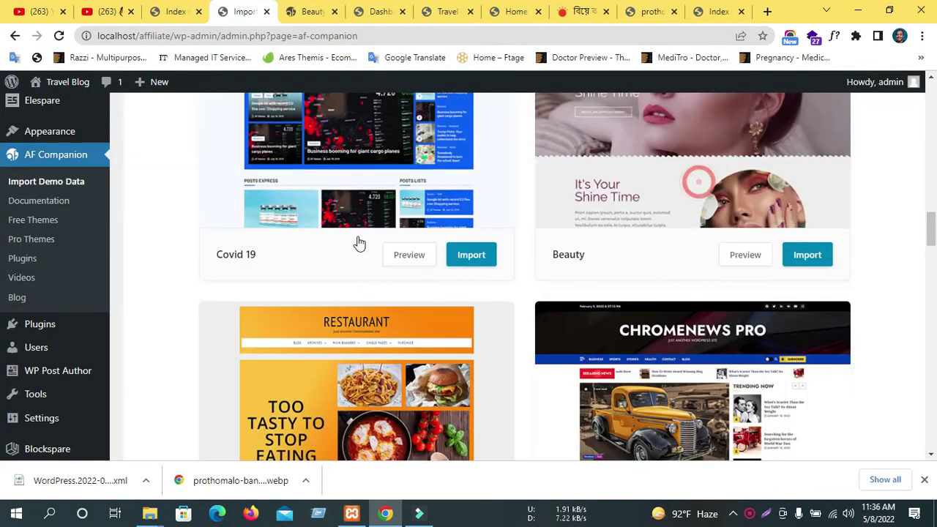
left_click(57, 36)
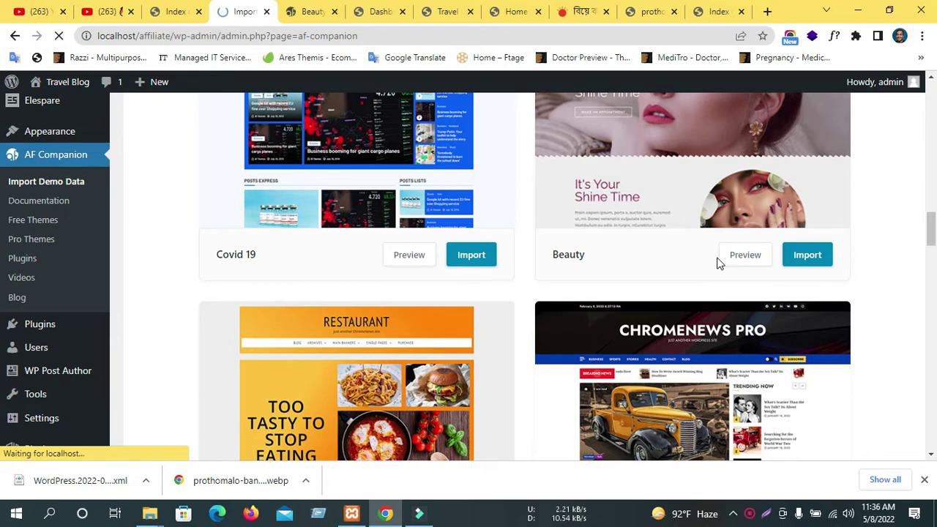
scroll(716, 260, "up", 10)
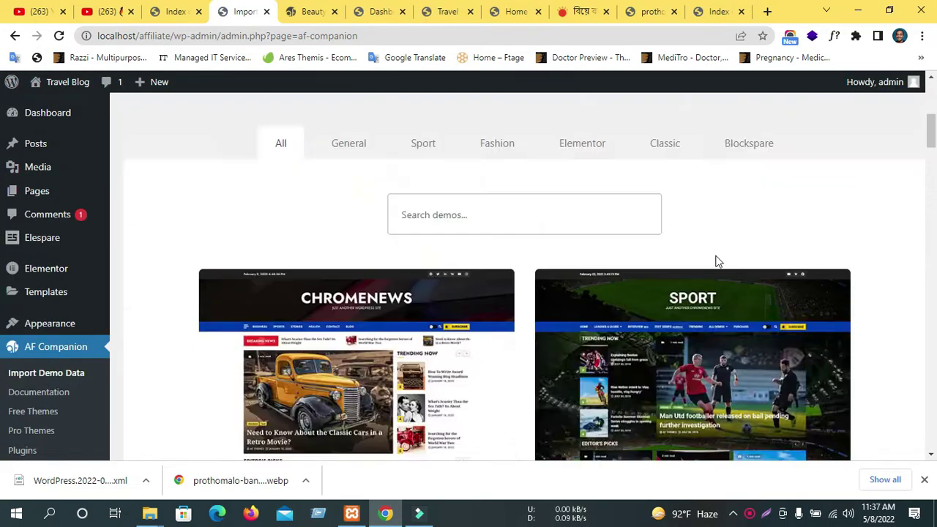
scroll(717, 261, "up", 5)
left_click_drag(393, 215, 633, 212)
left_click(692, 210)
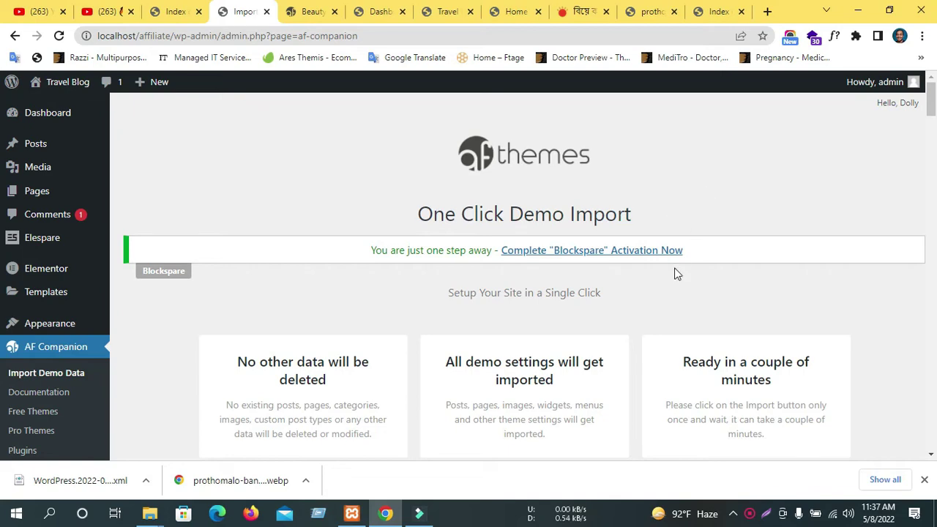
Filter the demos through General, Sport, Fashion, Elementor and Classic, settling on Elementor.
scroll(674, 272, "down", 5)
scroll(674, 271, "down", 4)
scroll(662, 264, "up", 6)
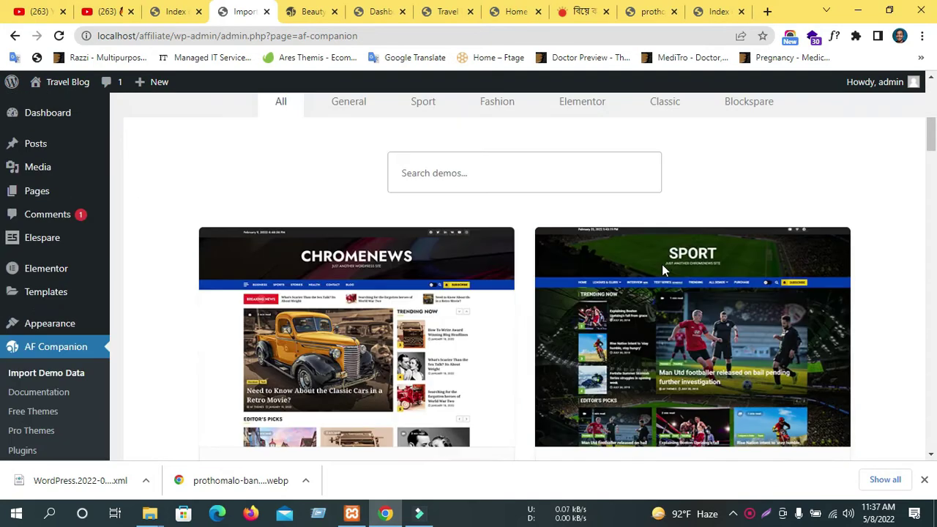
left_click(349, 316)
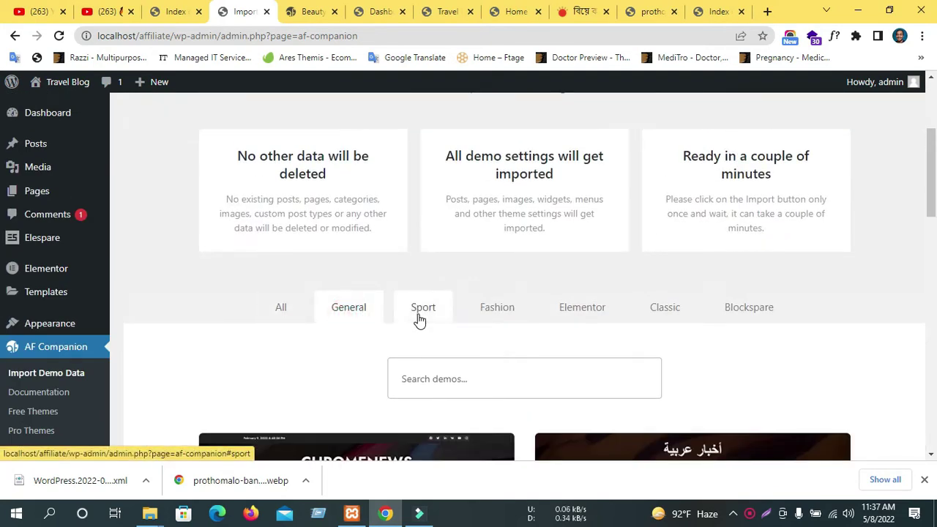
left_click(419, 317)
left_click(495, 315)
left_click(590, 317)
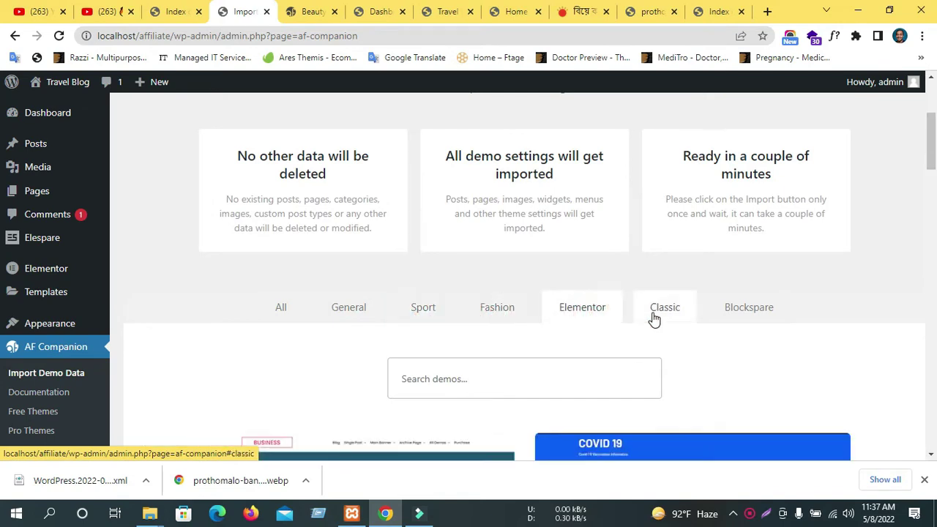
left_click(657, 317)
left_click(557, 312)
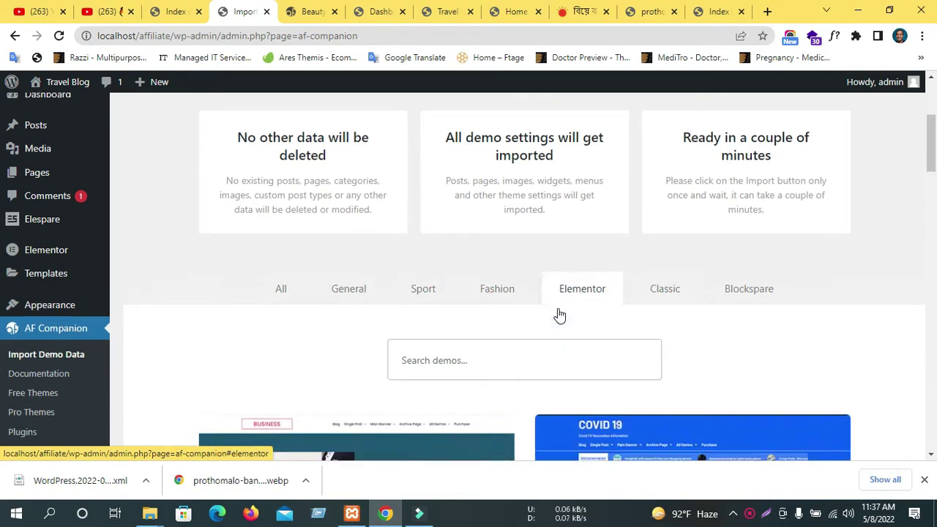
Browse the Classic, Blockspare, Sport, Fashion and General category demos.
scroll(557, 313, "down", 3)
scroll(557, 313, "down", 4)
scroll(433, 342, "down", 2)
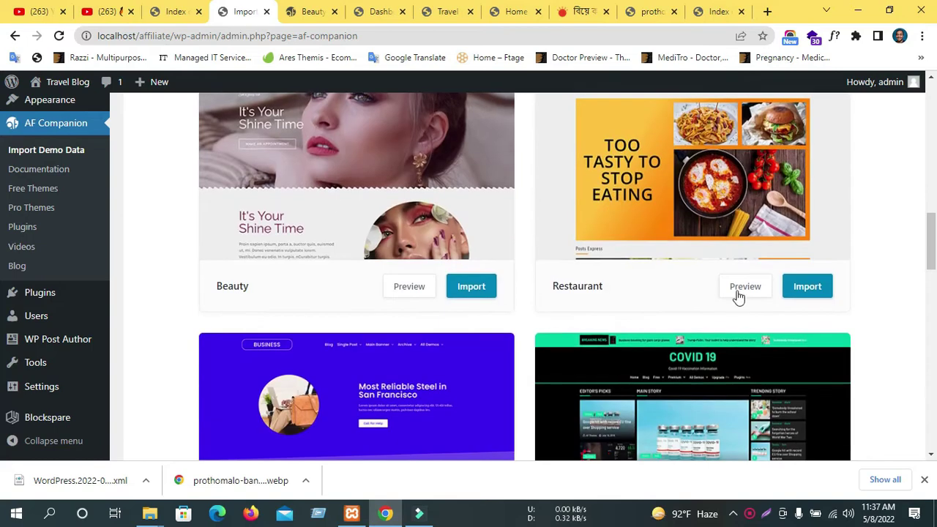
scroll(721, 316, "down", 7)
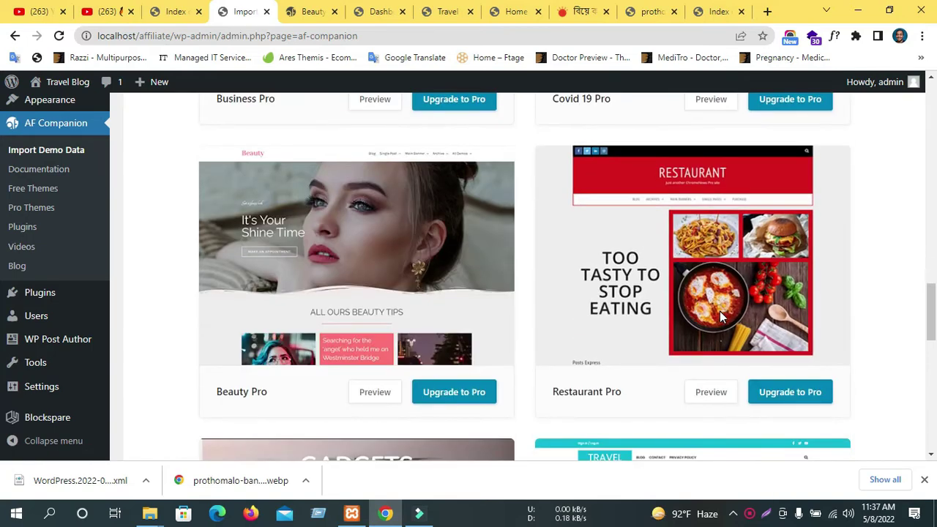
scroll(720, 317, "up", 2)
scroll(719, 317, "up", 8)
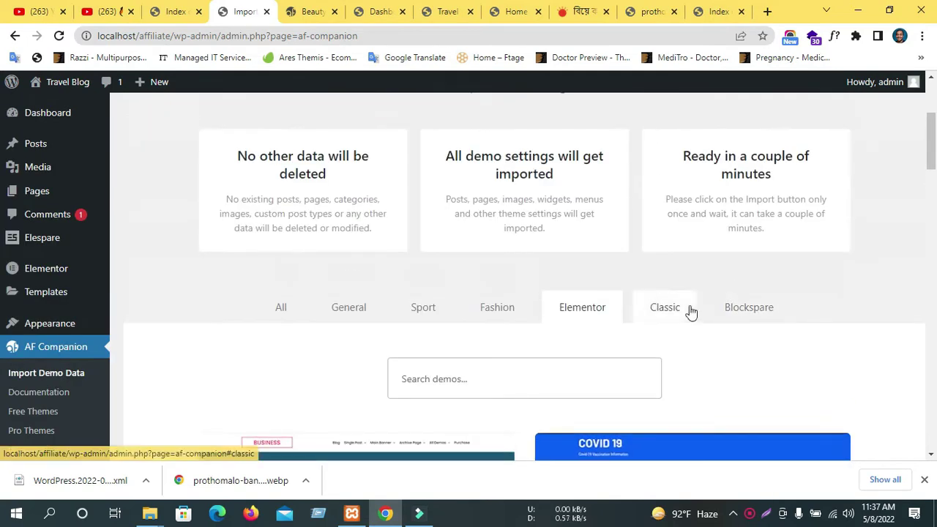
left_click(690, 311)
scroll(724, 284, "down", 5)
scroll(766, 232, "up", 5)
left_click(747, 233)
scroll(395, 245, "down", 4)
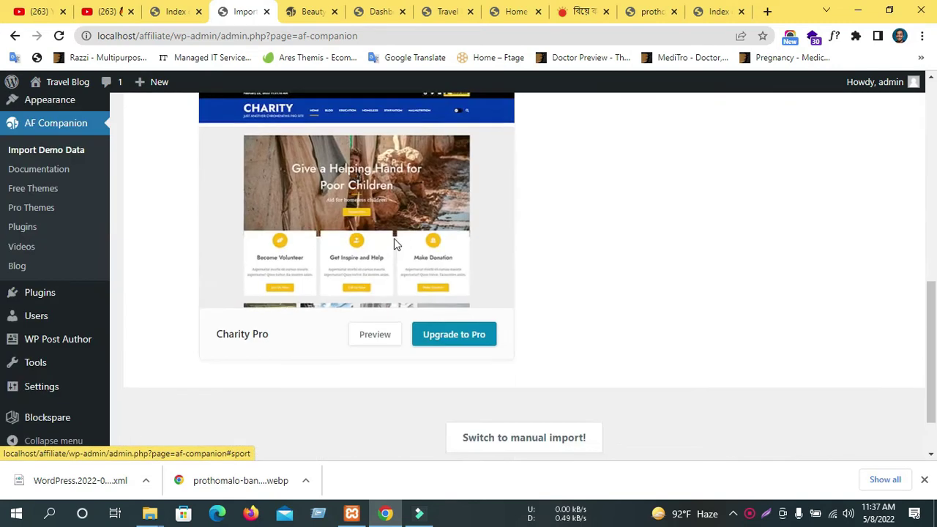
scroll(407, 249, "up", 4)
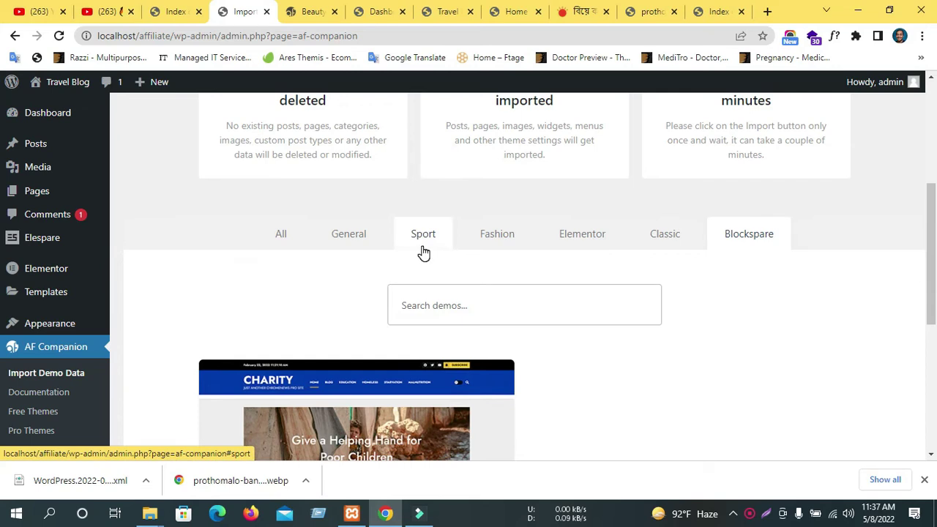
left_click(423, 236)
scroll(419, 292, "down", 5)
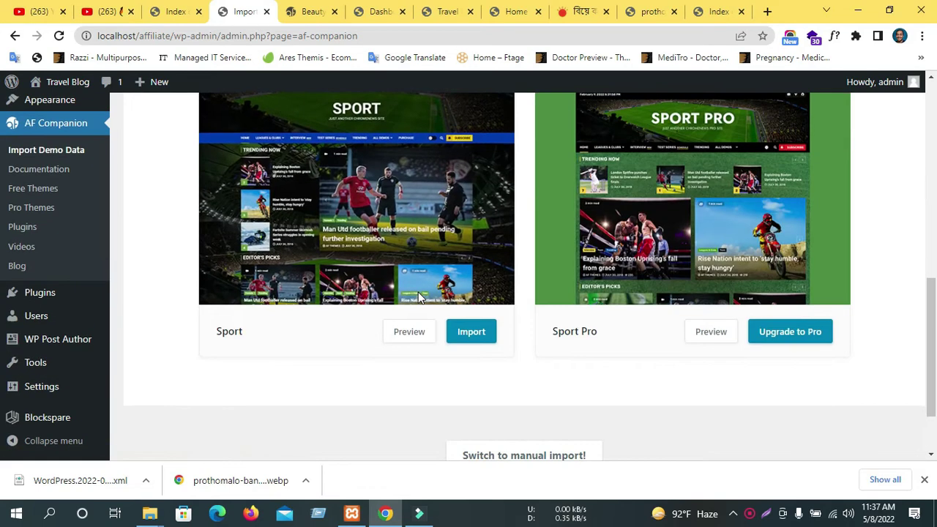
scroll(418, 297, "up", 3)
left_click(497, 169)
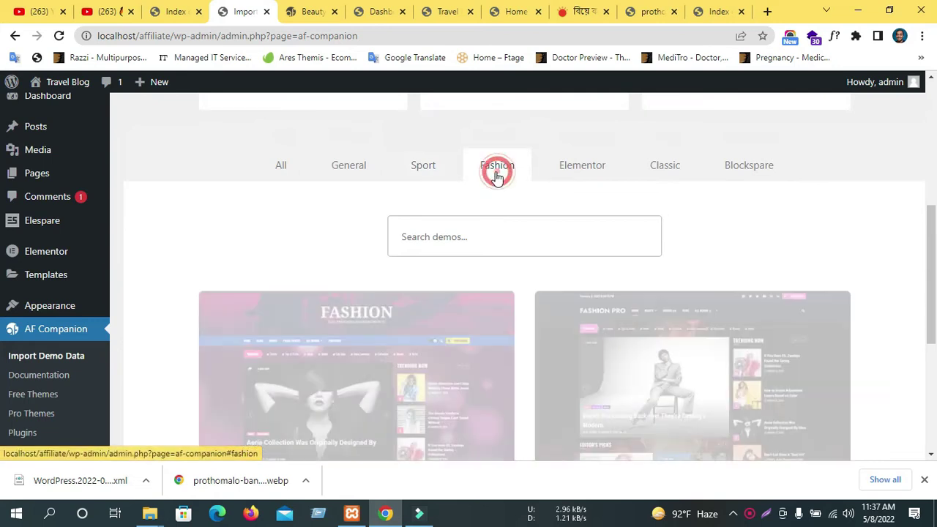
left_click(365, 182)
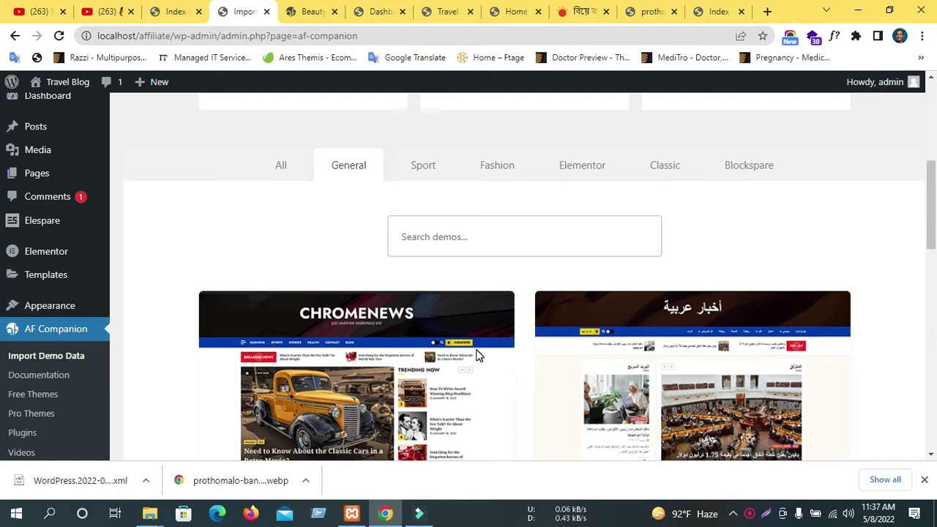
Try the ChromeNews import, then list all categories and start importing the Beauty demo.
scroll(463, 344, "down", 3)
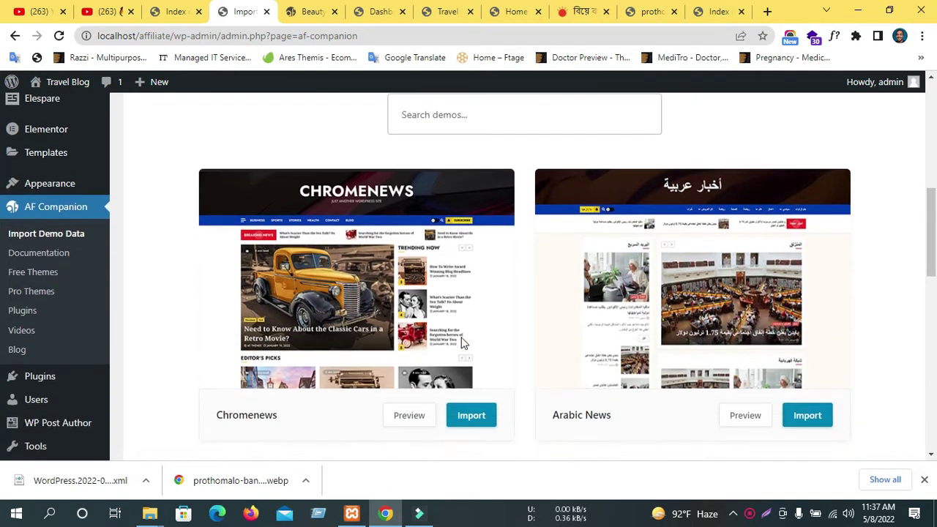
left_click(462, 343)
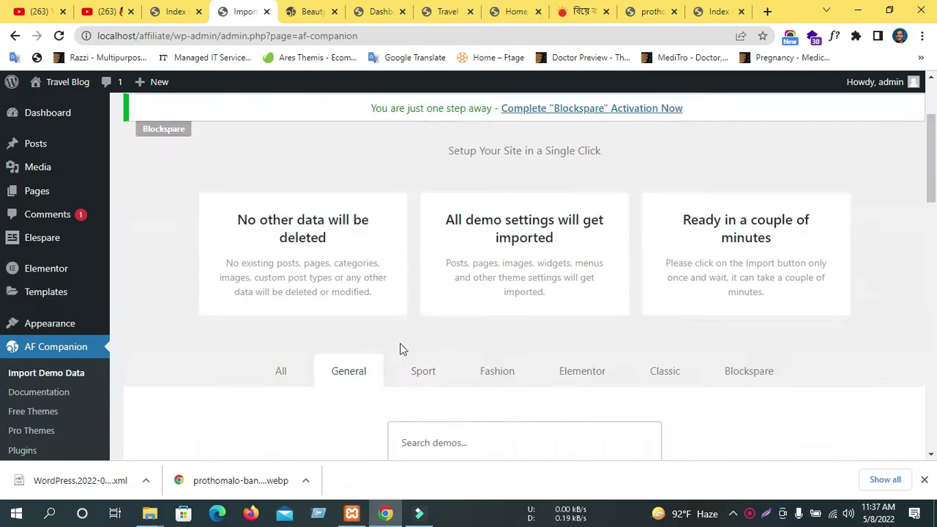
scroll(314, 293, "down", 4)
left_click(292, 169)
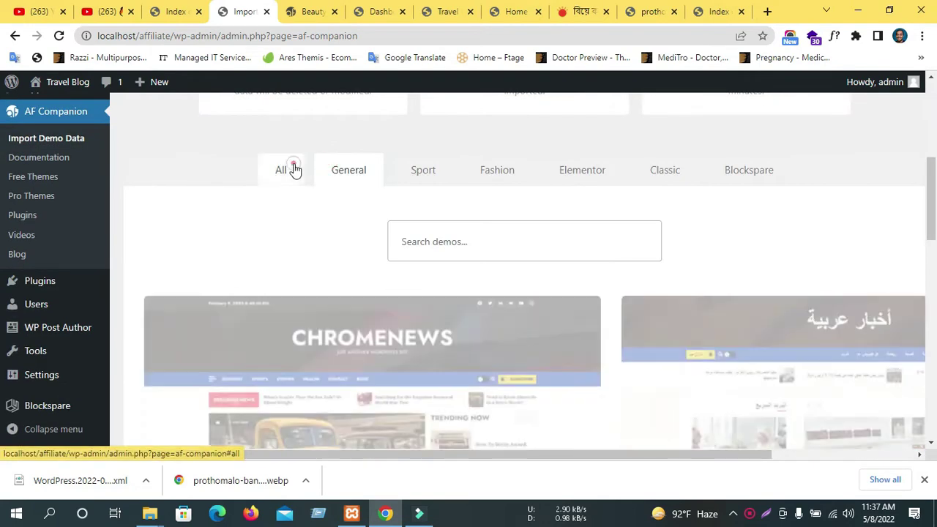
scroll(370, 308, "down", 6)
scroll(370, 307, "down", 3)
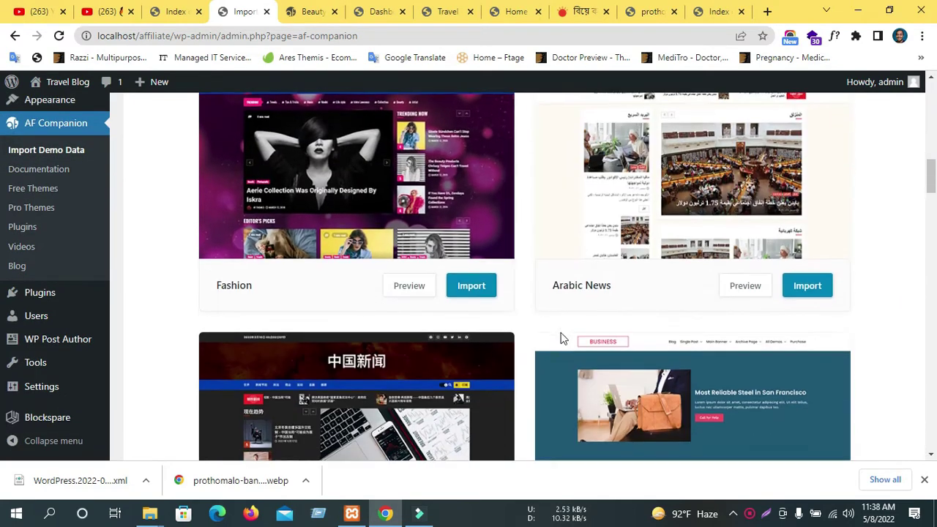
scroll(556, 334, "down", 8)
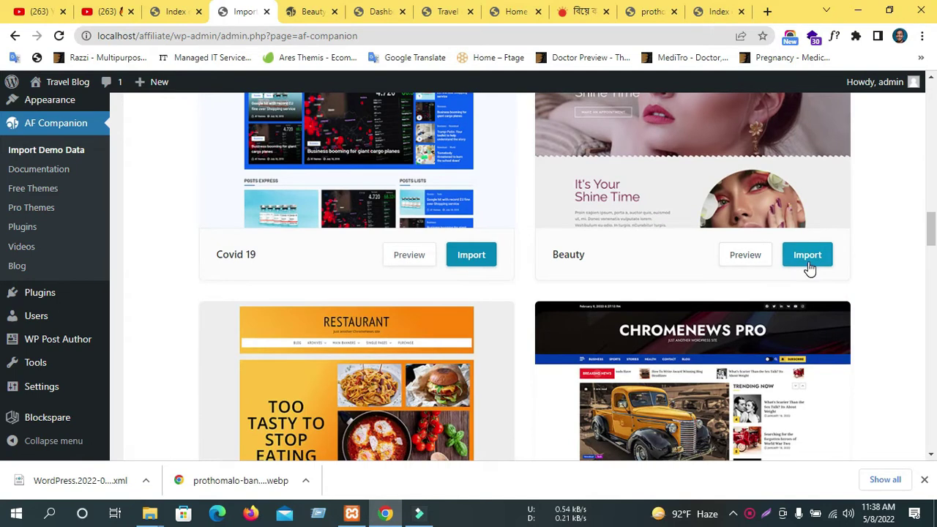
left_click(806, 262)
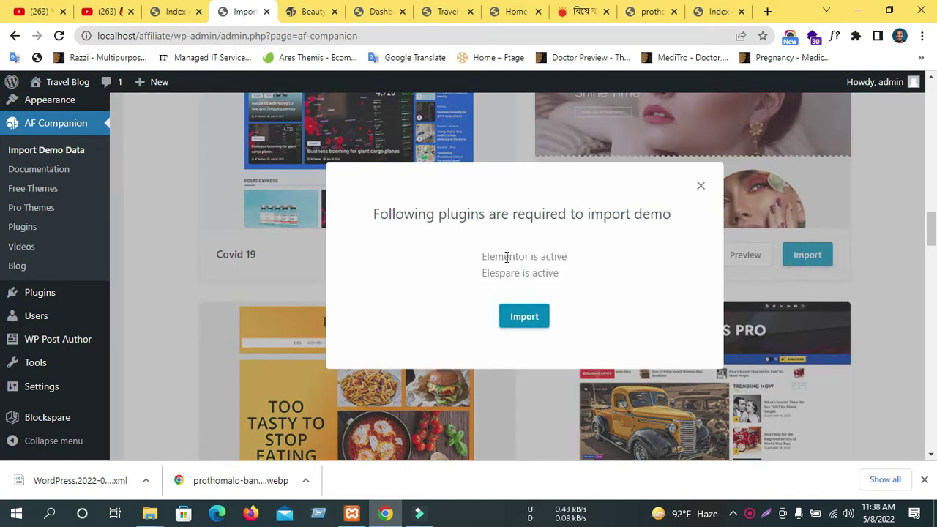
Confirm the Beauty demo import with Elementor active and open Travel Blog in a new tab.
left_click_drag(475, 257, 568, 262)
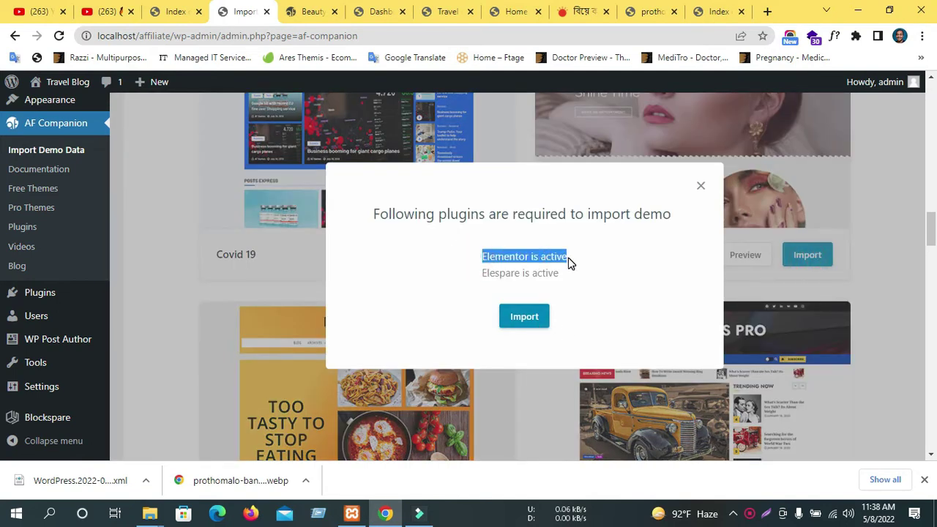
left_click(527, 325)
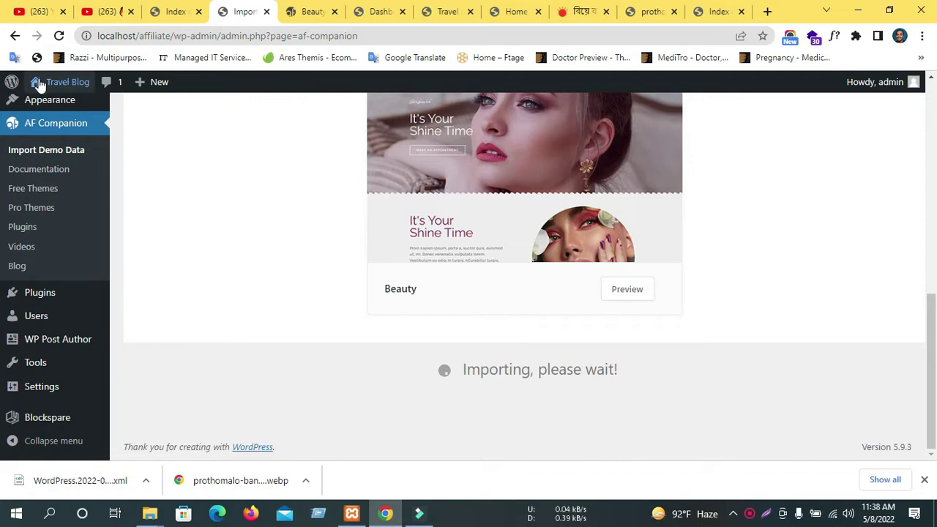
middle_click(44, 106)
left_click(410, 10)
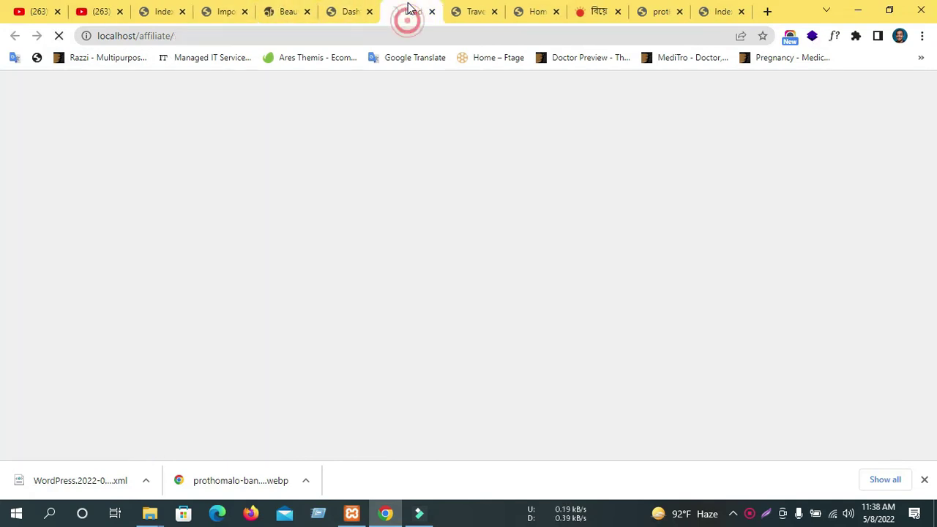
Check the import progress and browse the new Travel Blog and Beauty demo tabs.
left_click(227, 10)
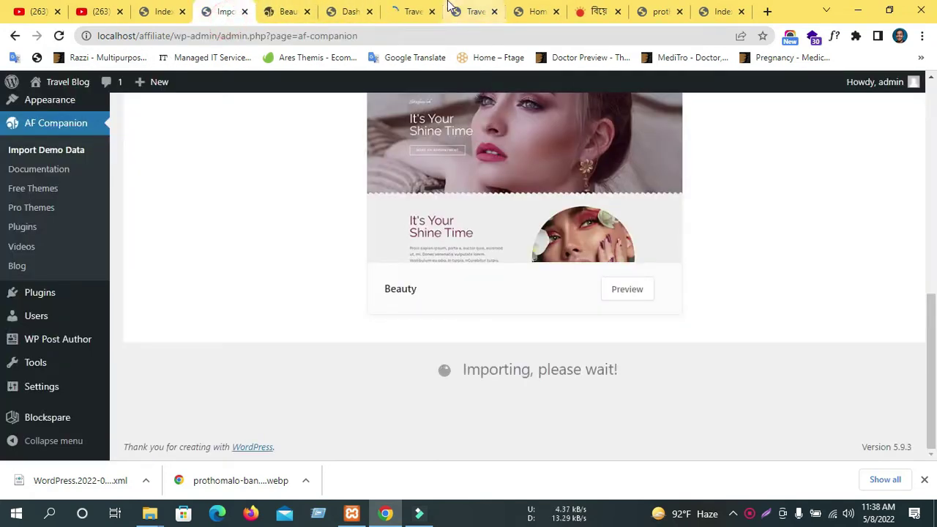
left_click(451, 7)
left_click(431, 7)
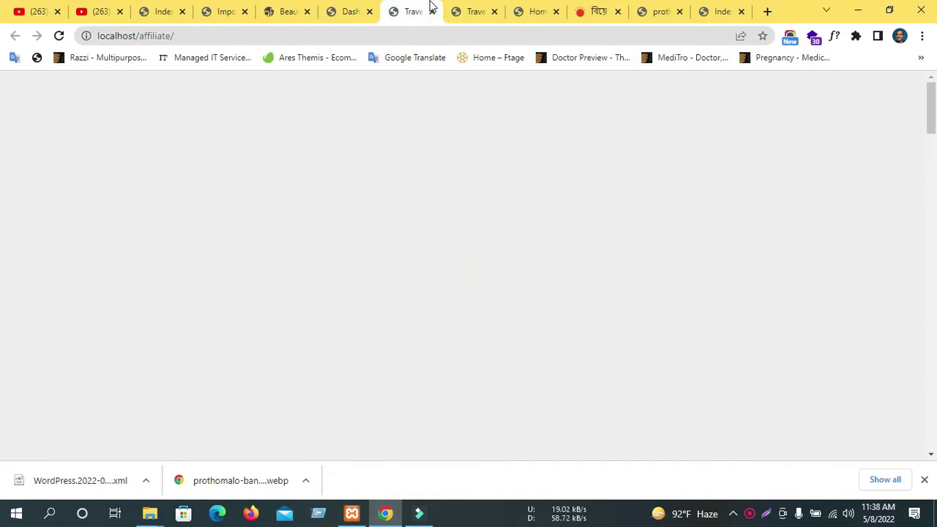
scroll(419, 220, "down", 3)
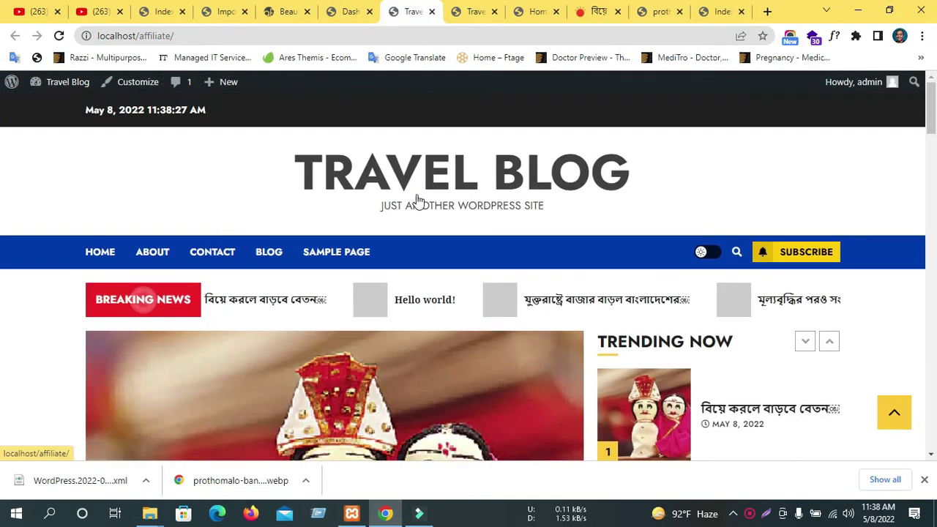
scroll(419, 205, "down", 8)
scroll(419, 200, "down", 5)
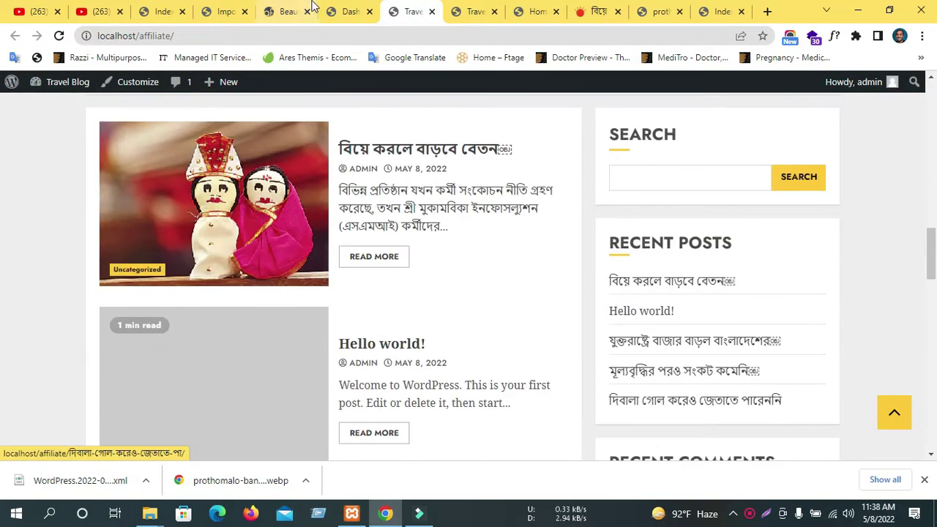
left_click(289, 11)
scroll(322, 168, "down", 3)
scroll(293, 154, "up", 2)
scroll(286, 147, "up", 4)
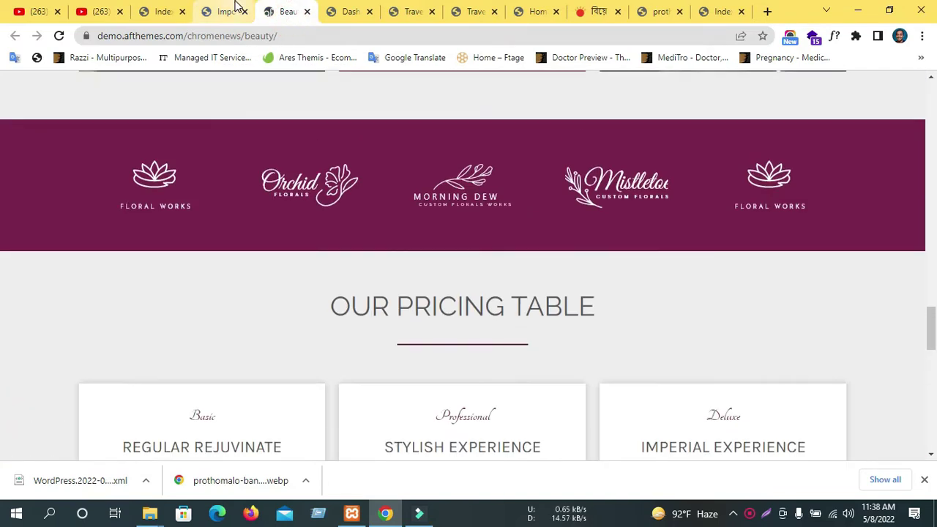
Check again whether the import finished, revisiting the Beauty demo page and dashboard.
left_click(226, 11)
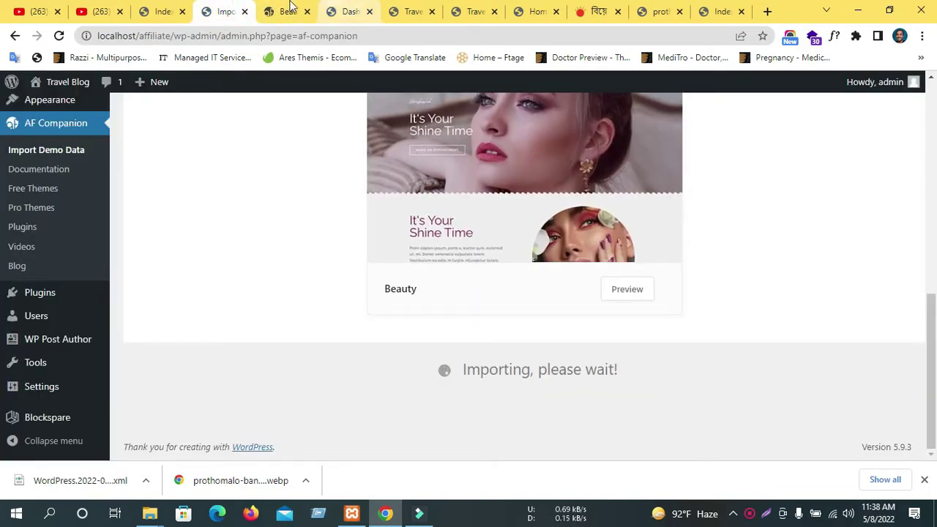
left_click(286, 11)
scroll(249, 183, "down", 5)
scroll(249, 183, "up", 10)
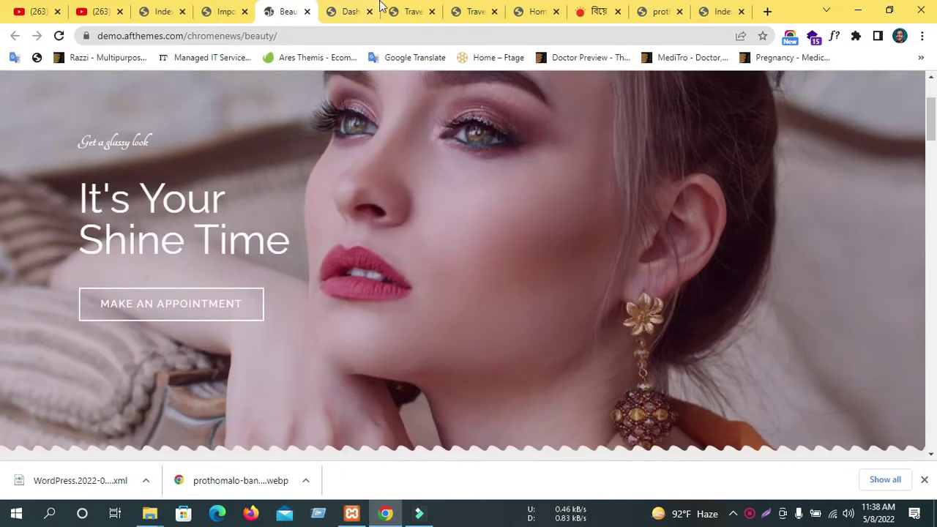
left_click(350, 11)
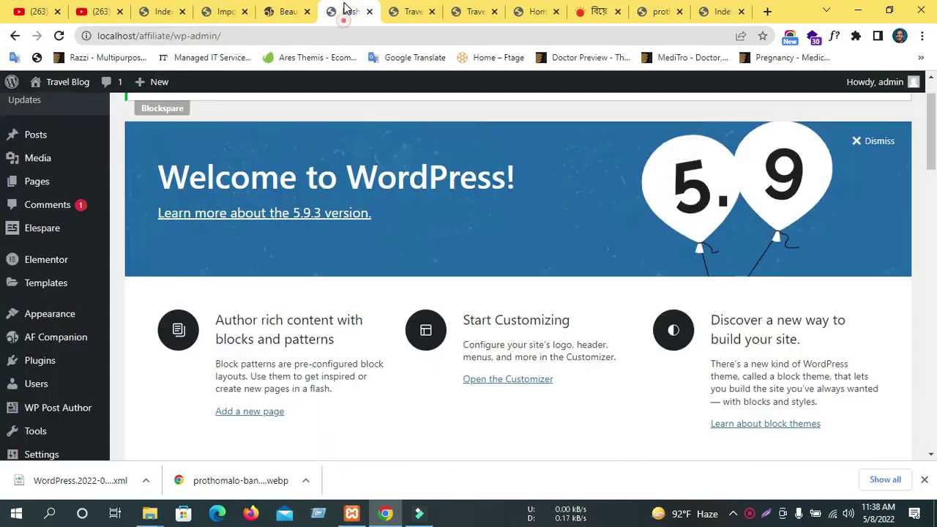
scroll(341, 278, "down", 2)
left_click(297, 11)
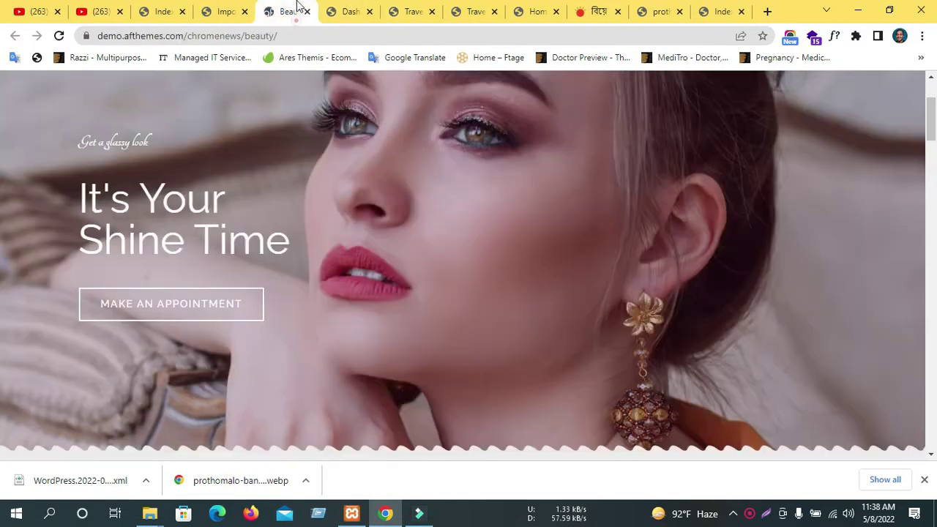
left_click(366, 18)
Review the Travel Blog homepage, close the duplicate site tab with Ctrl+W, and revisit the import.
left_click(408, 9)
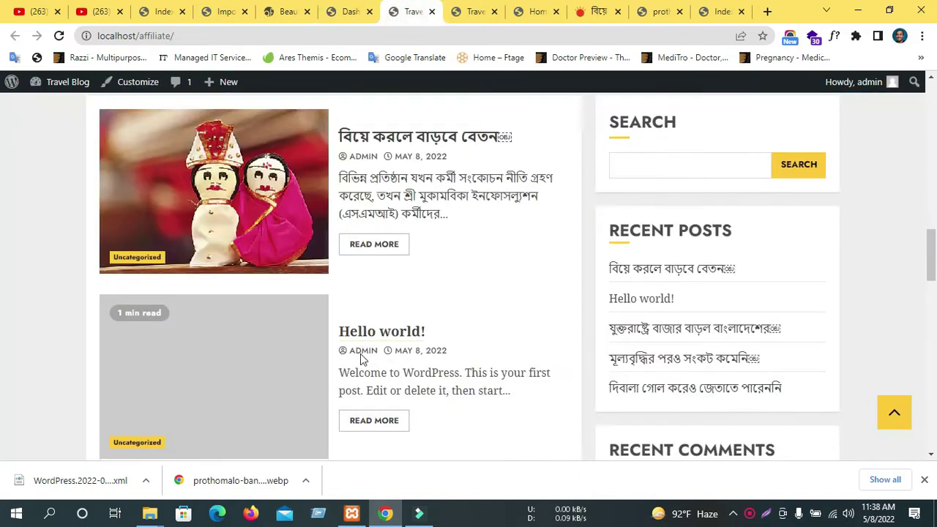
scroll(360, 359, "down", 5)
scroll(361, 357, "up", 10)
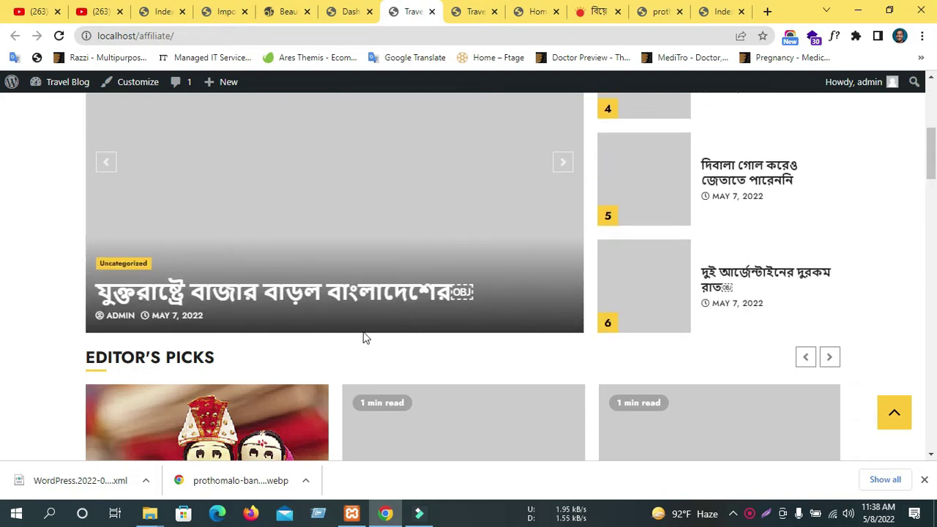
scroll(367, 344, "up", 5)
left_click(464, 11)
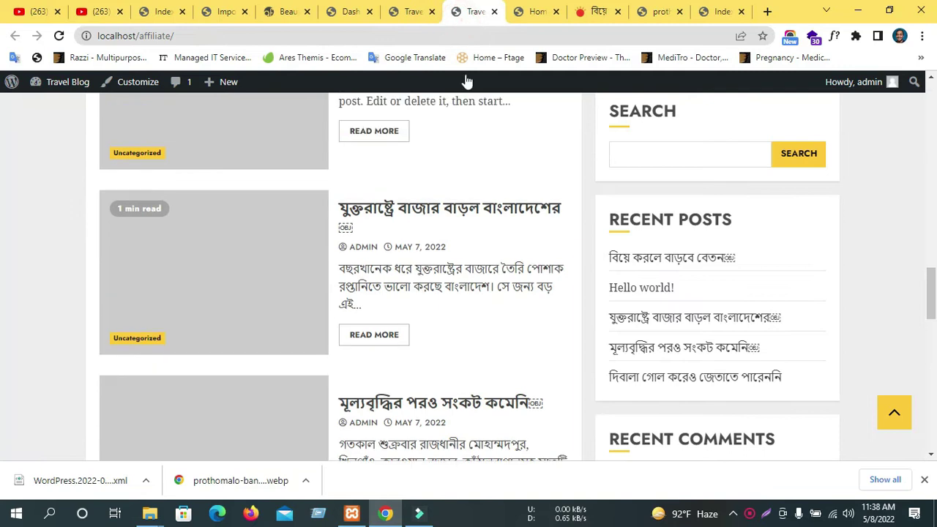
key("ctrl+w")
left_click(436, 15)
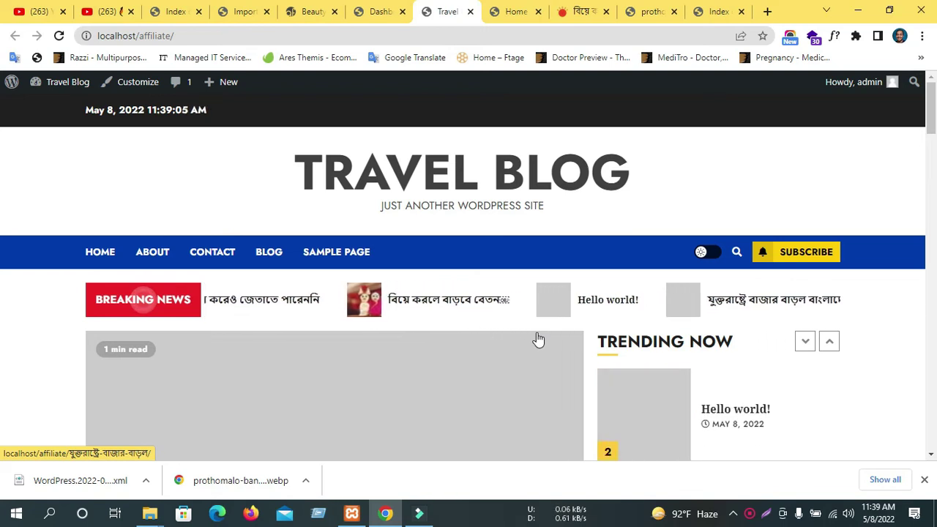
left_click(313, 11)
left_click(245, 11)
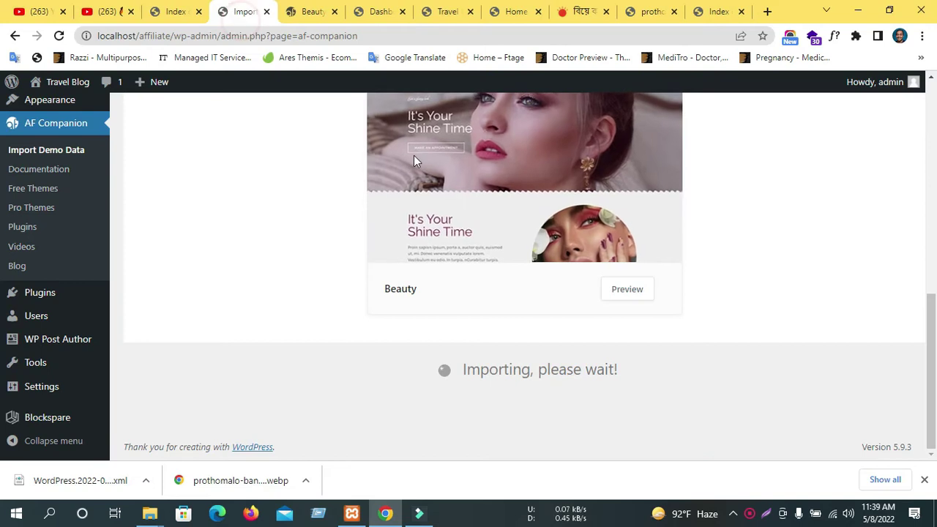
Zoom the WordPress dashboard out to 90% with Ctrl+minus.
left_click(381, 11)
scroll(358, 246, "down", 5)
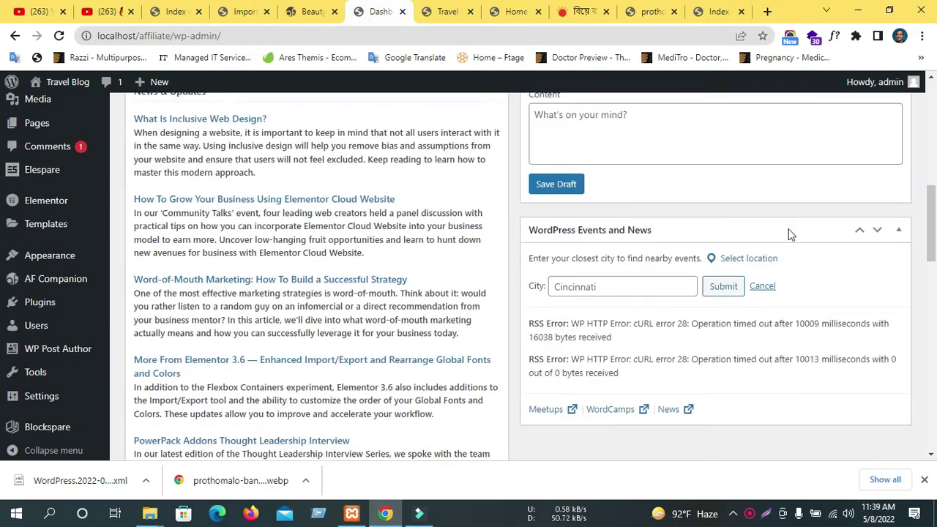
scroll(789, 235, "up", 6)
mouse_move(10, 192)
key("ctrl+minus")
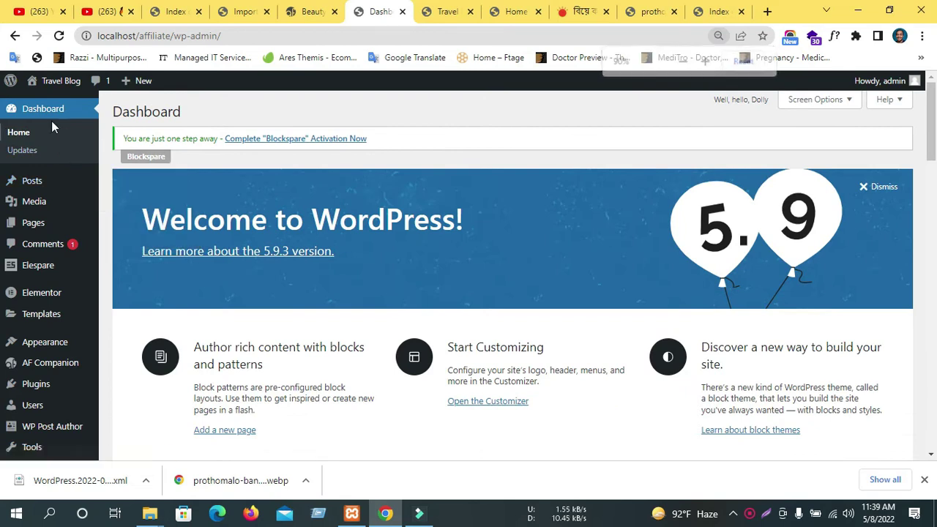
mouse_move(32, 276)
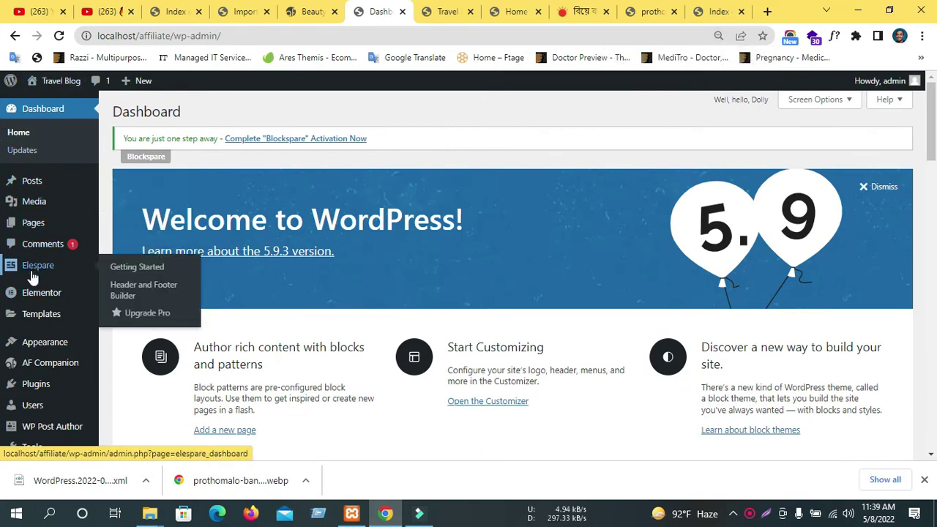
mouse_move(27, 218)
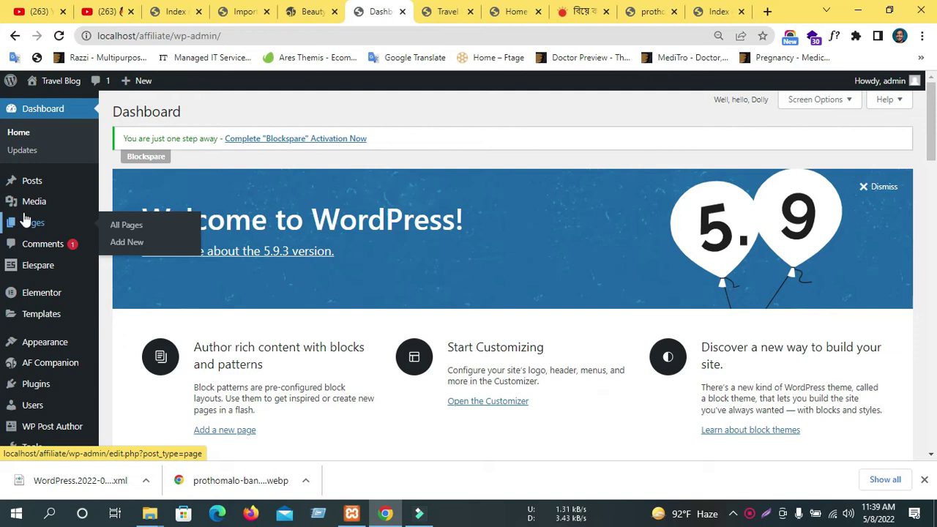
Check the Beauty demo page and import progress, then return to the dashboard.
left_click(309, 11)
scroll(384, 157, "down", 2)
left_click(246, 11)
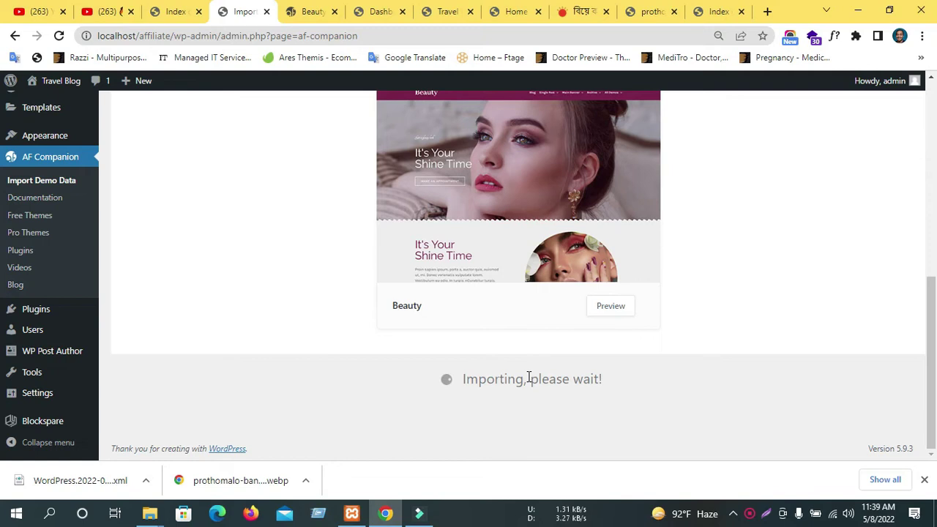
scroll(528, 381, "up", 2)
scroll(659, 428, "up", 4)
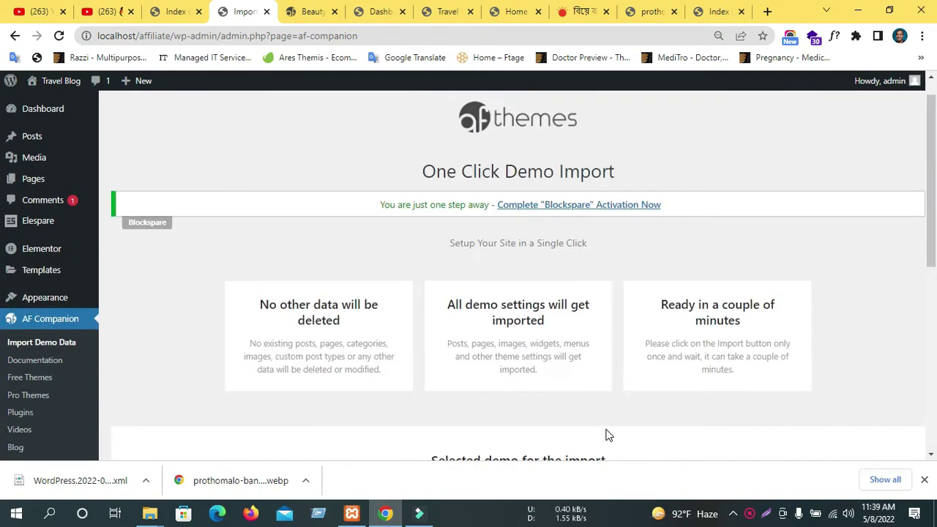
left_click(388, 11)
View the ChromeNews theme details page, then go to Appearance > Widgets.
scroll(147, 260, "down", 2)
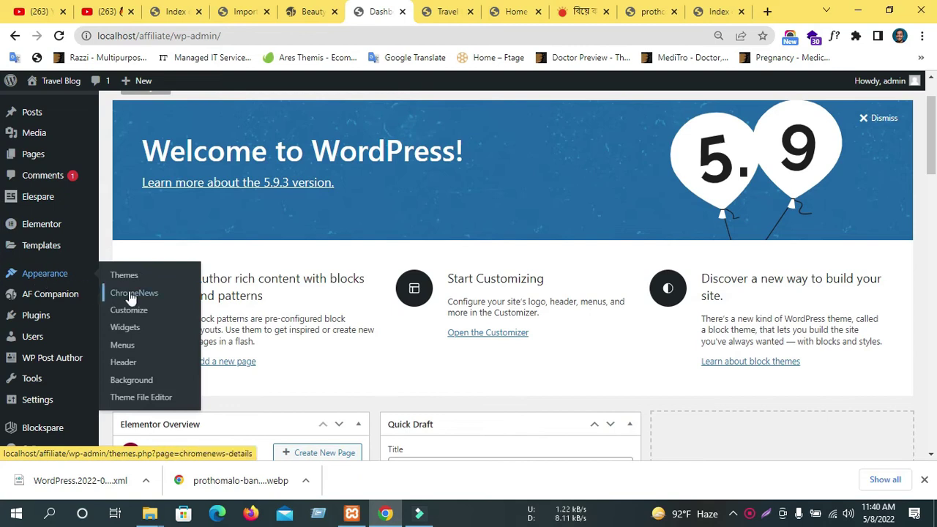
scroll(139, 341, "down", 1)
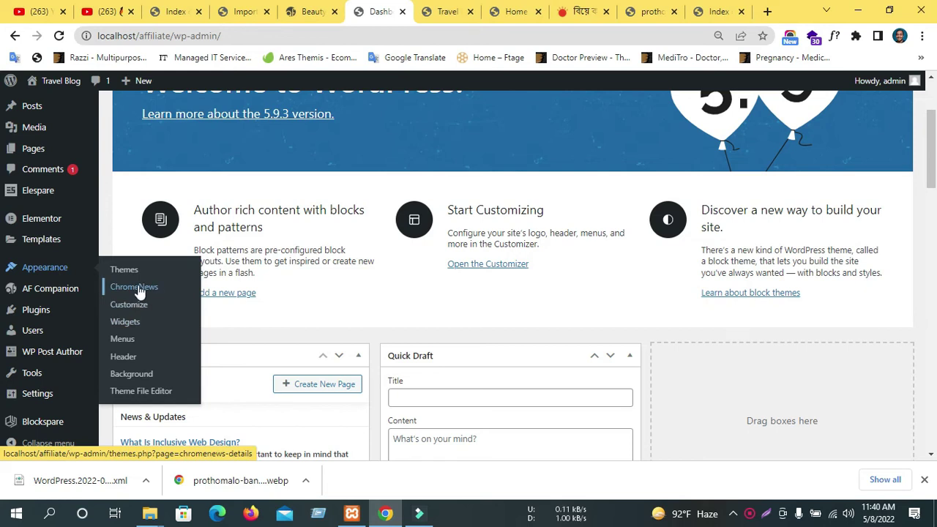
left_click(139, 290)
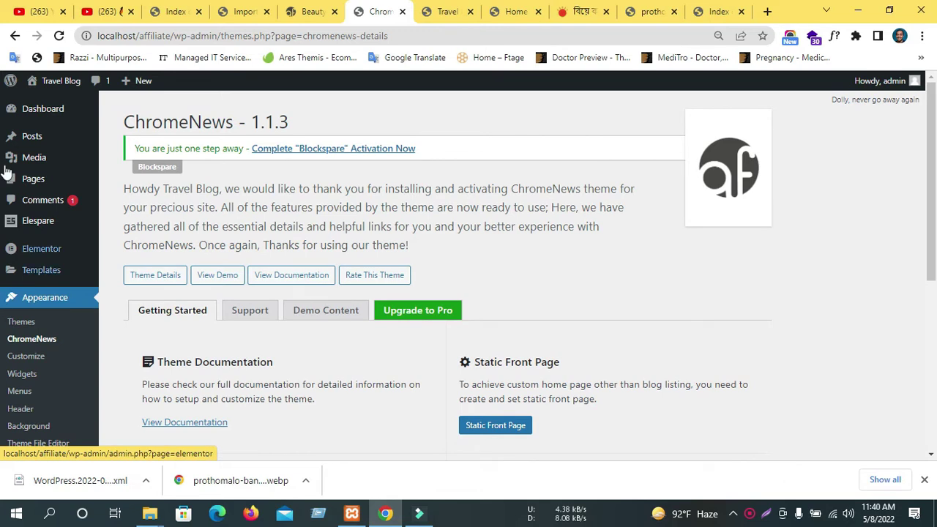
scroll(263, 234, "down", 3)
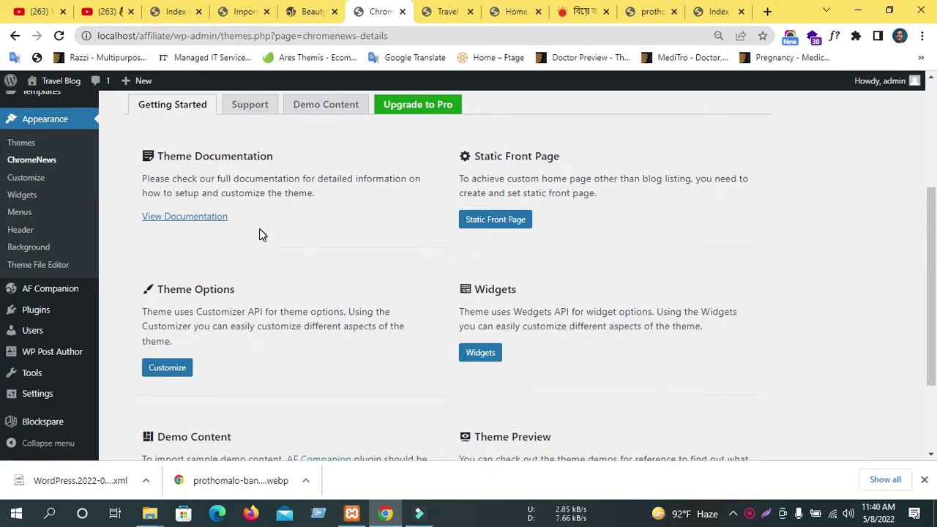
scroll(261, 234, "down", 2)
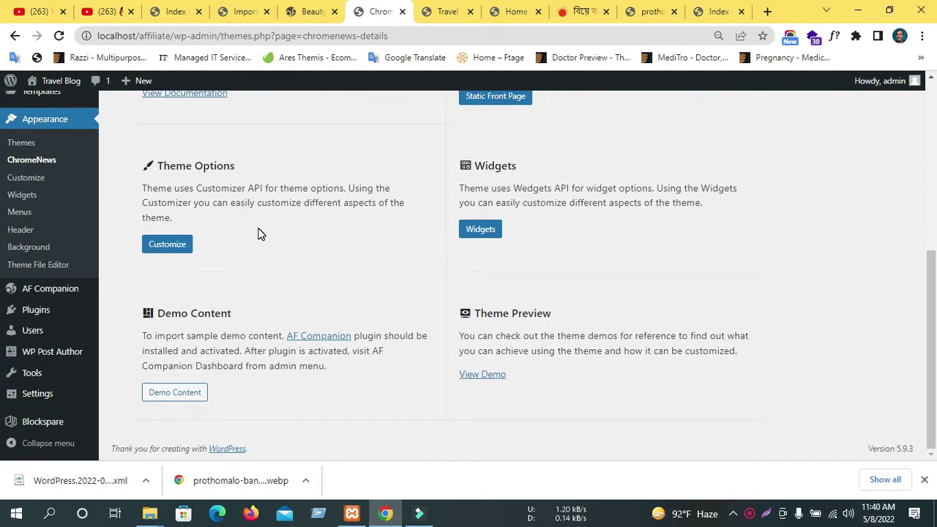
scroll(176, 289, "up", 1)
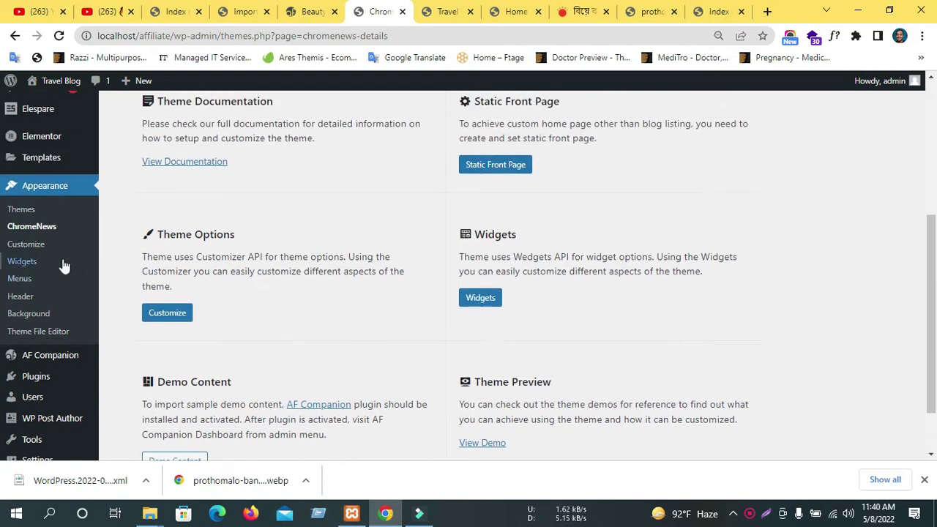
left_click(22, 262)
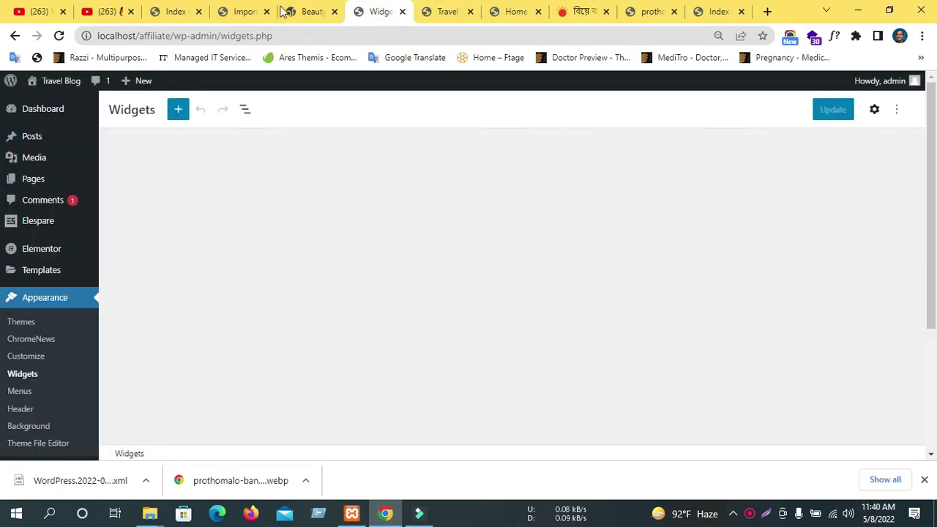
Cycle through the import results, Beauty demo and Widgets editor tabs.
left_click(271, 9)
scroll(311, 231, "down", 10)
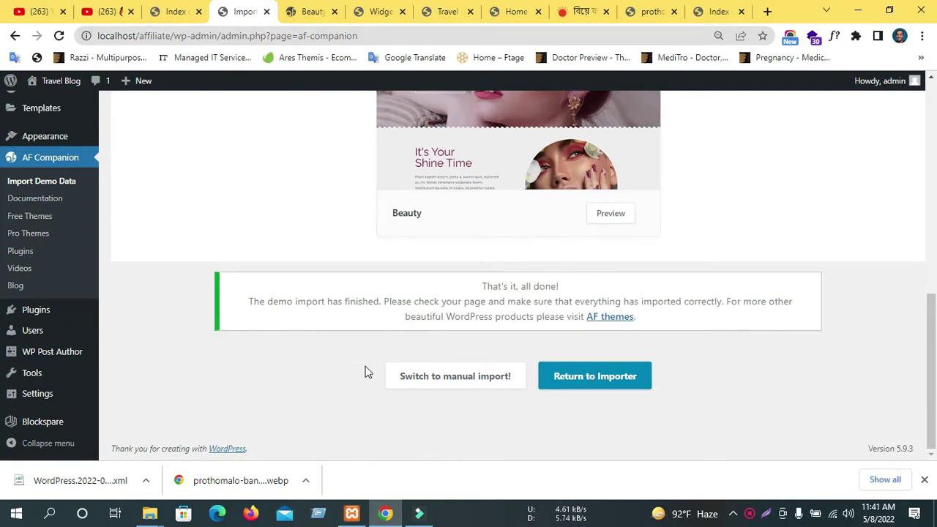
left_click(310, 10)
left_click(381, 10)
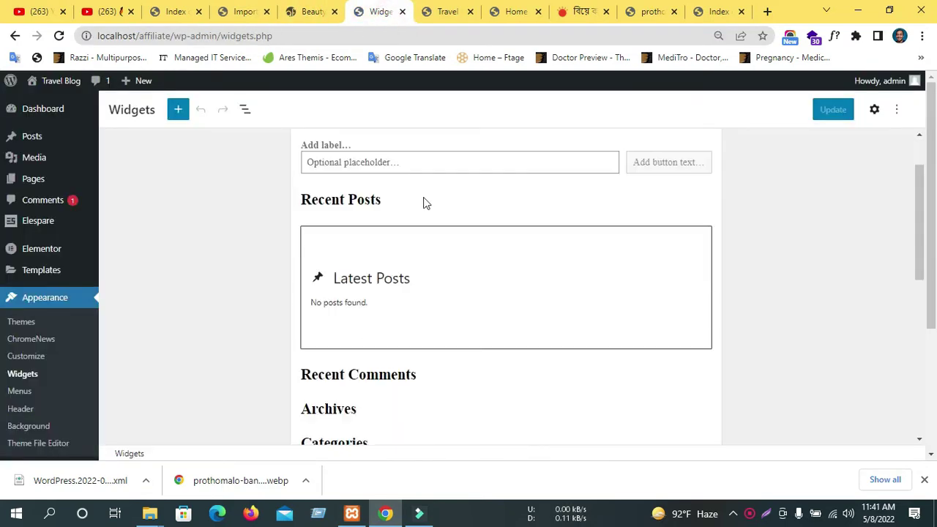
left_click(310, 10)
left_click(247, 11)
Reload the Travel Blog front page, then return to the loaded Widgets editor.
left_click(448, 12)
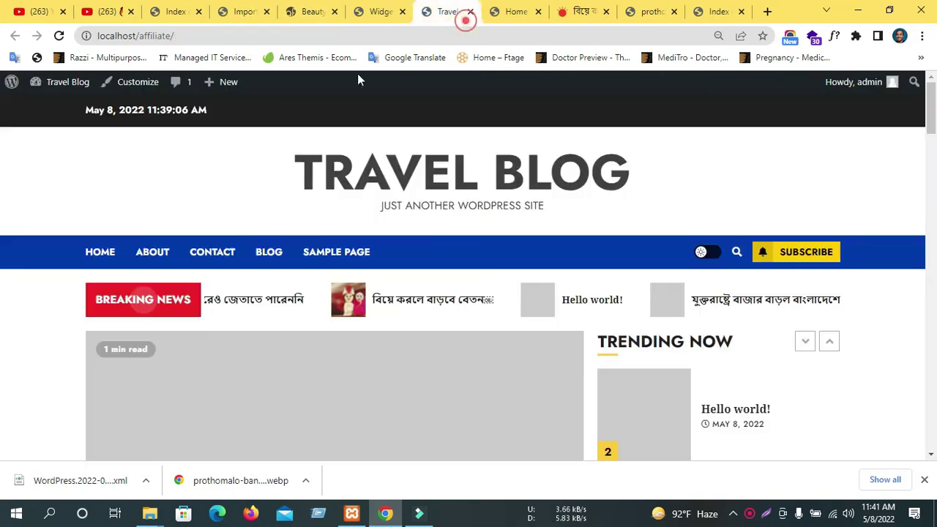
scroll(361, 215, "down", 15)
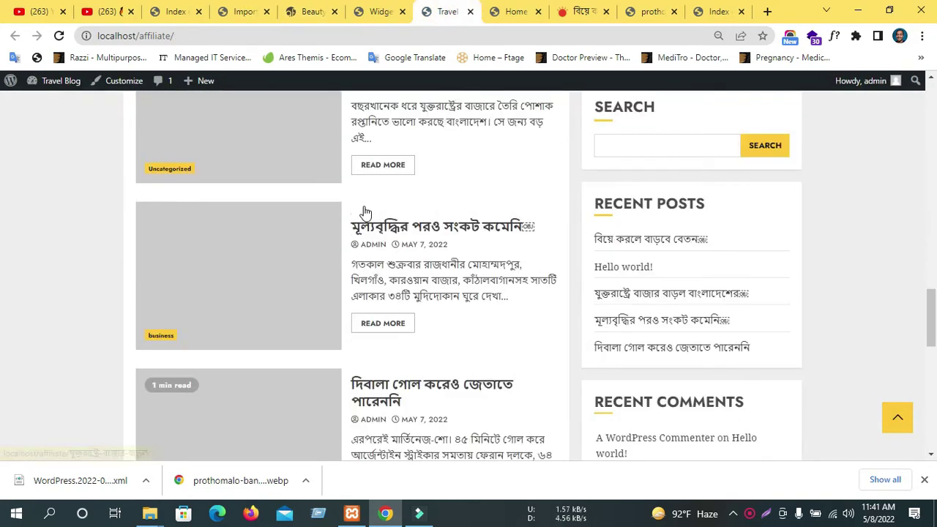
scroll(366, 213, "down", 5)
left_click(59, 36)
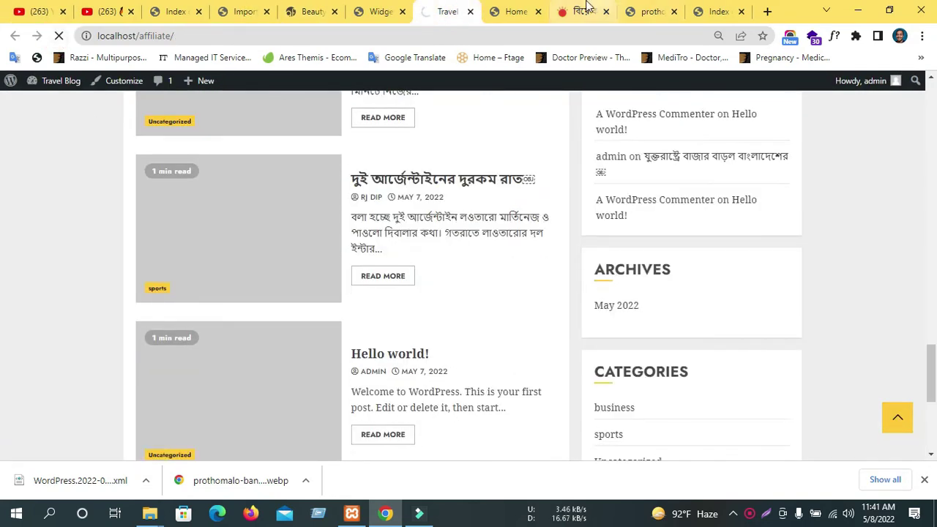
left_click(527, 11)
left_click(448, 11)
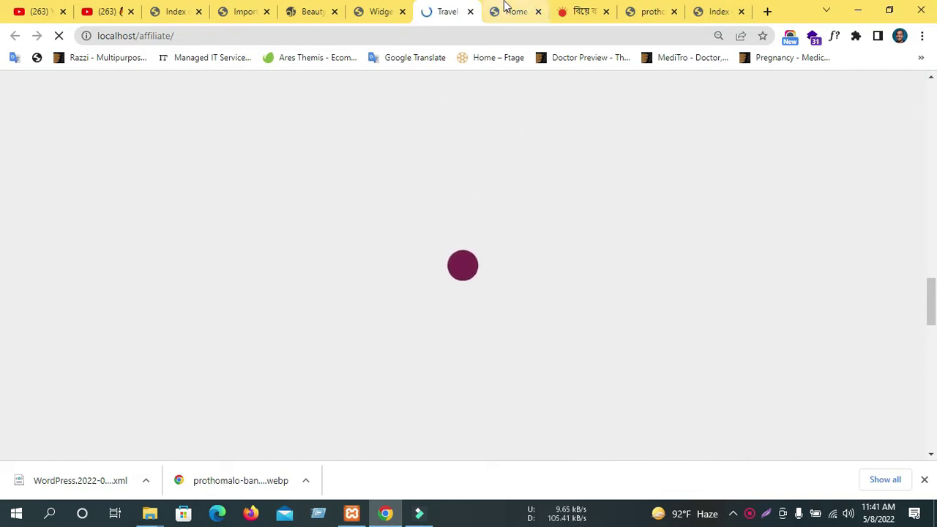
left_click(590, 13)
left_click(448, 17)
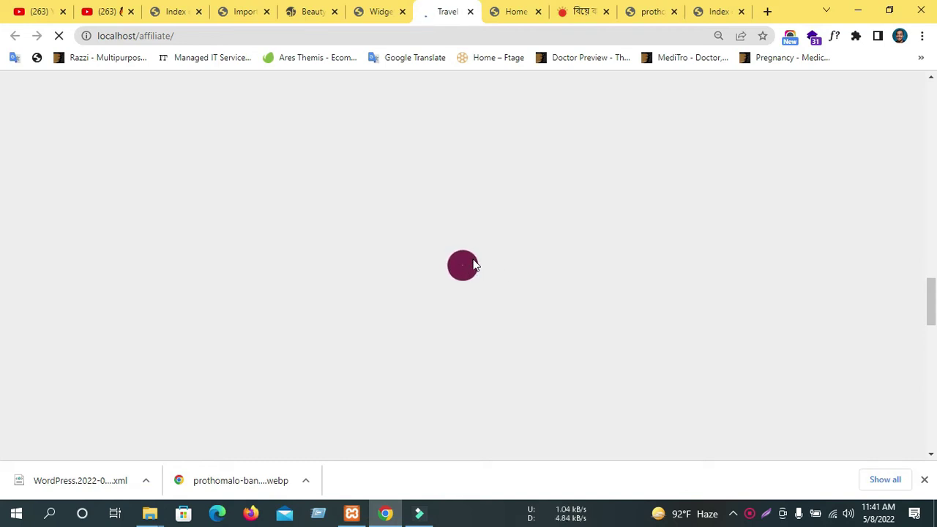
left_click(395, 12)
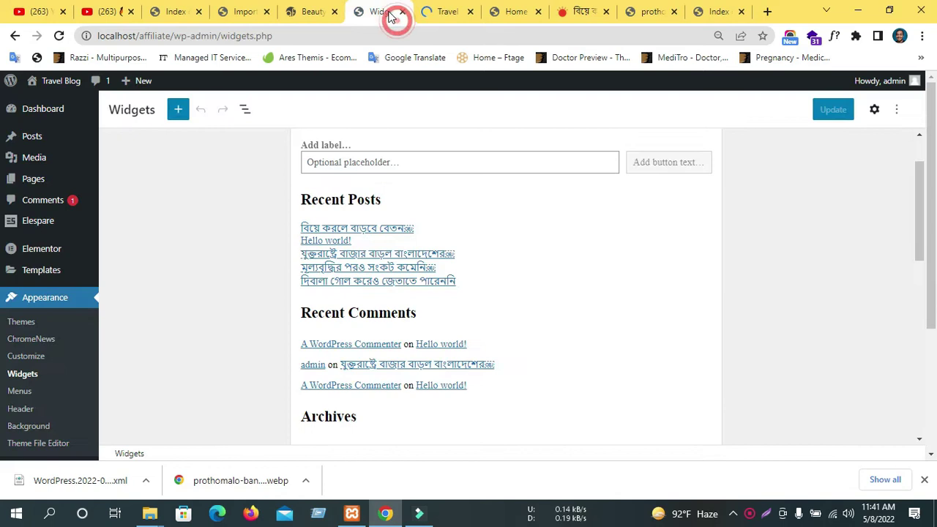
Set the Main Sidebar Search widget's button position to Button inside, then view the front page.
scroll(384, 275, "down", 5)
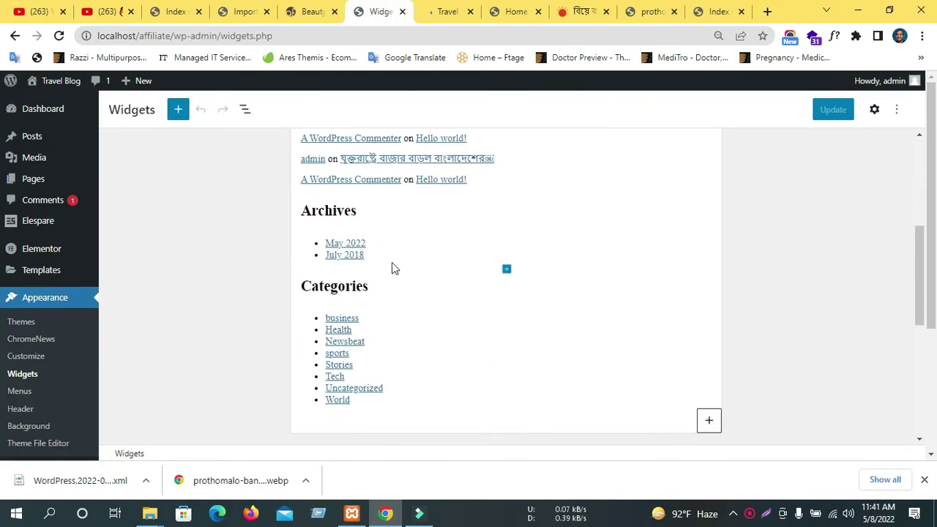
scroll(410, 257, "up", 5)
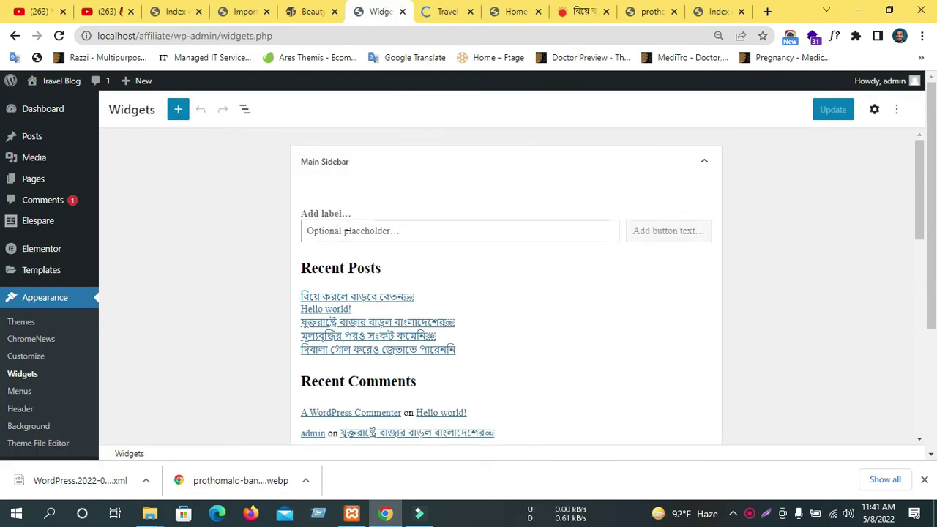
left_click(407, 171)
left_click(405, 166)
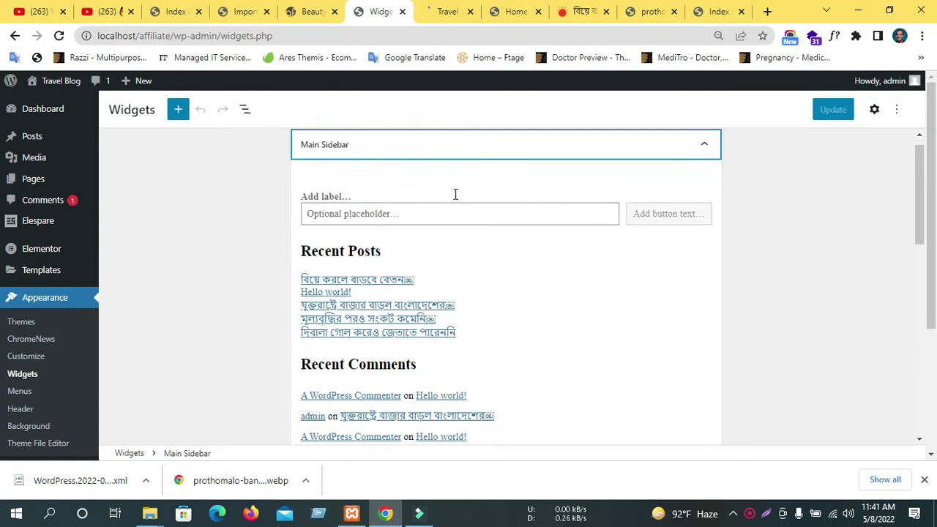
left_click(426, 212)
left_click(438, 169)
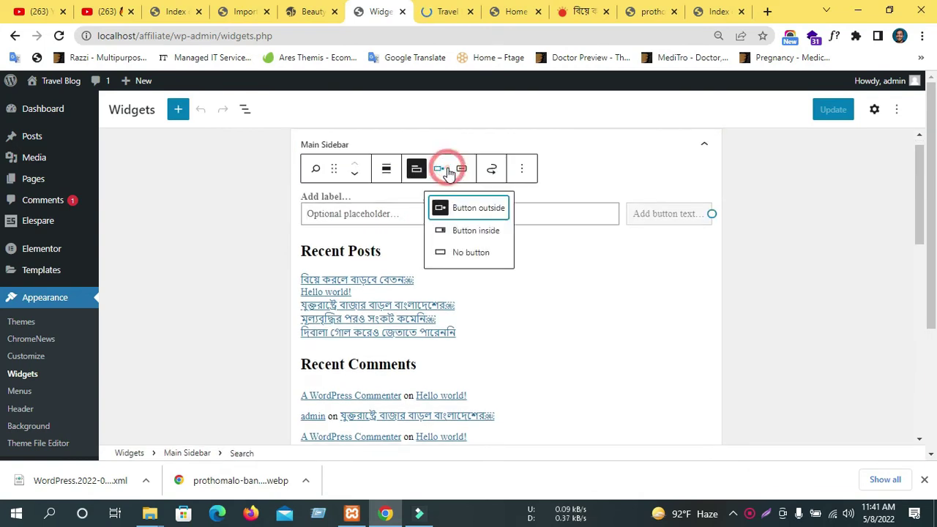
left_click(488, 232)
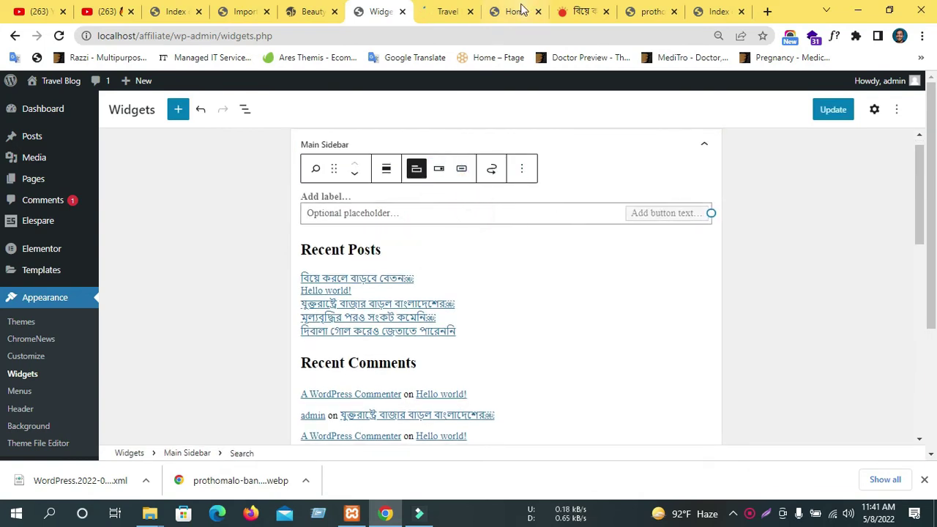
left_click(455, 12)
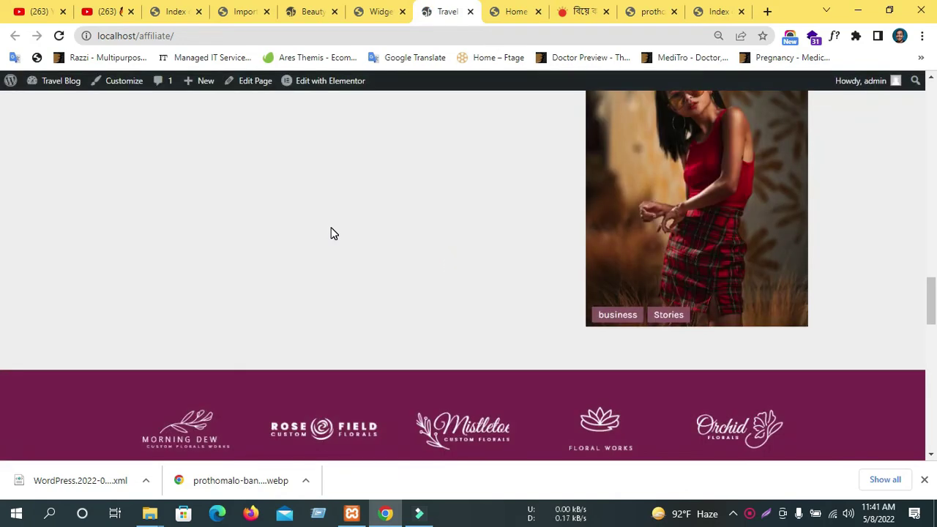
scroll(532, 345, "up", 20)
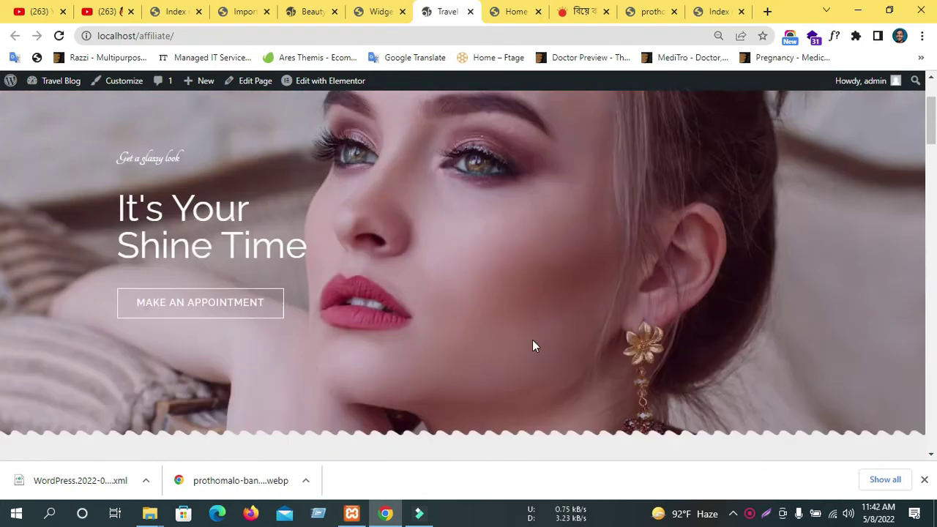
scroll(524, 346, "up", 2)
scroll(481, 247, "down", 1)
scroll(481, 247, "up", 1)
mouse_move(526, 112)
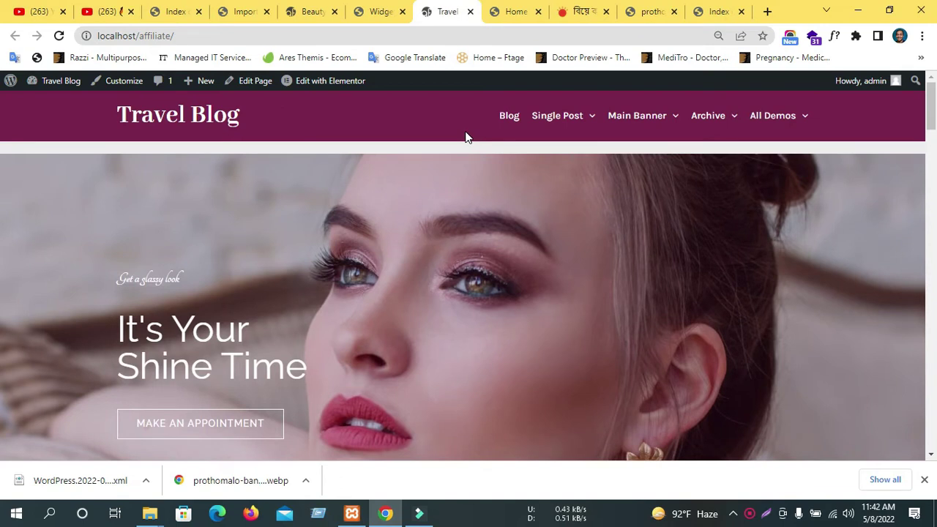
scroll(325, 172, "down", 5)
scroll(325, 173, "up", 5)
scroll(322, 172, "down", 3)
scroll(321, 176, "up", 3)
scroll(292, 143, "down", 3)
scroll(293, 143, "up", 3)
left_click(383, 11)
left_click(427, 12)
mouse_move(787, 128)
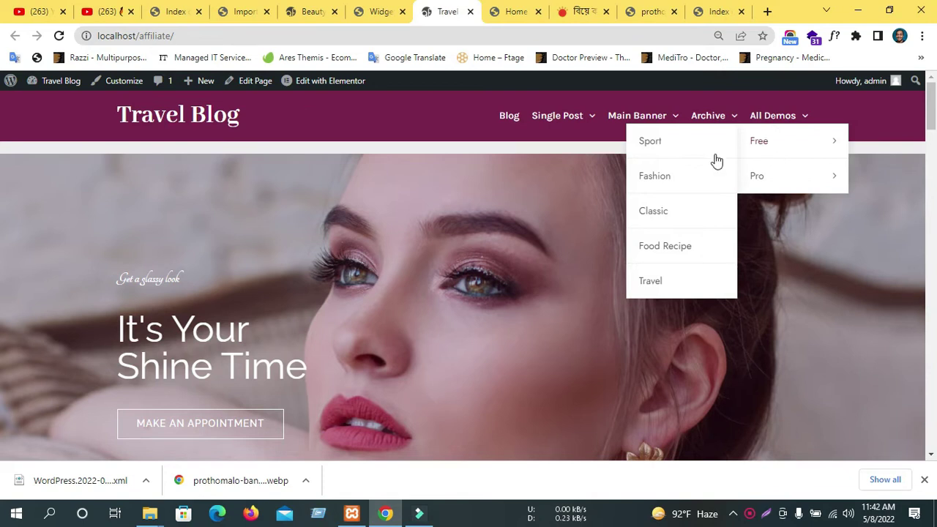
scroll(333, 285, "down", 1)
scroll(333, 286, "up", 1)
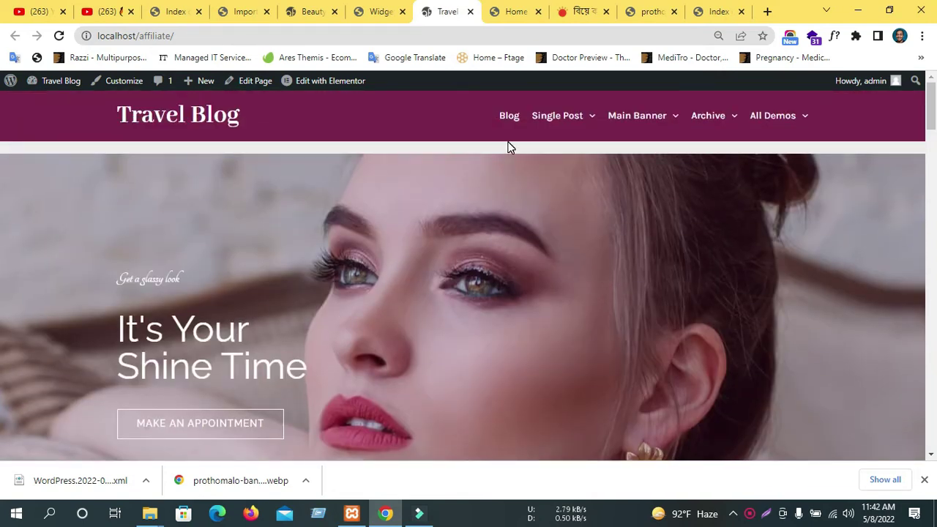
scroll(534, 258, "down", 1)
scroll(534, 257, "up", 1)
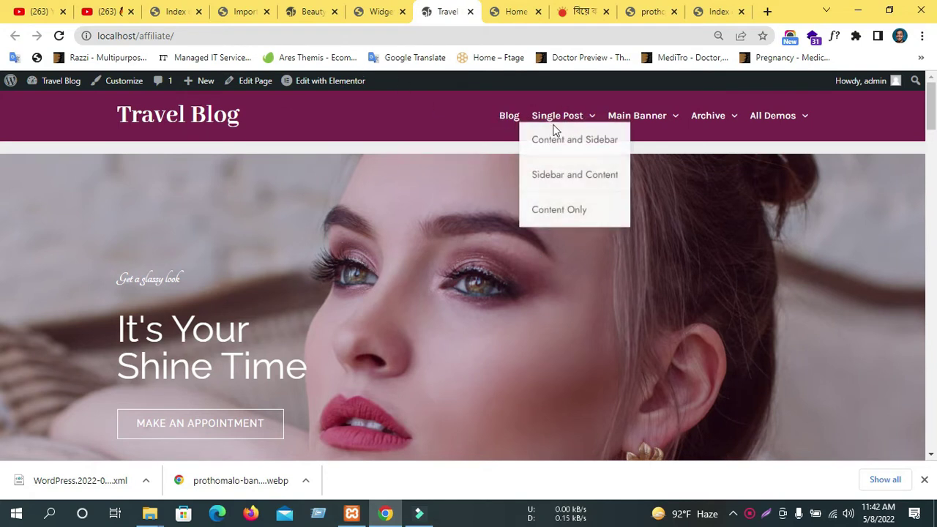
mouse_move(730, 122)
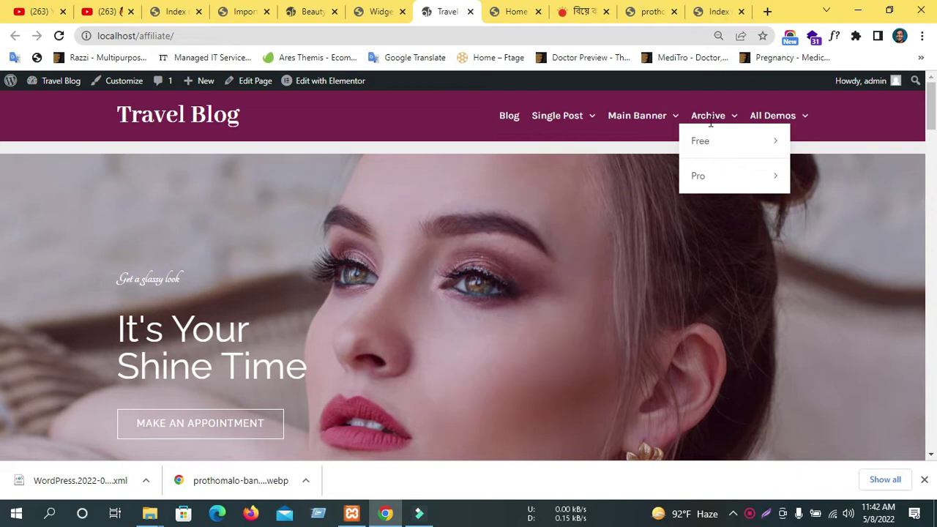
mouse_move(697, 135)
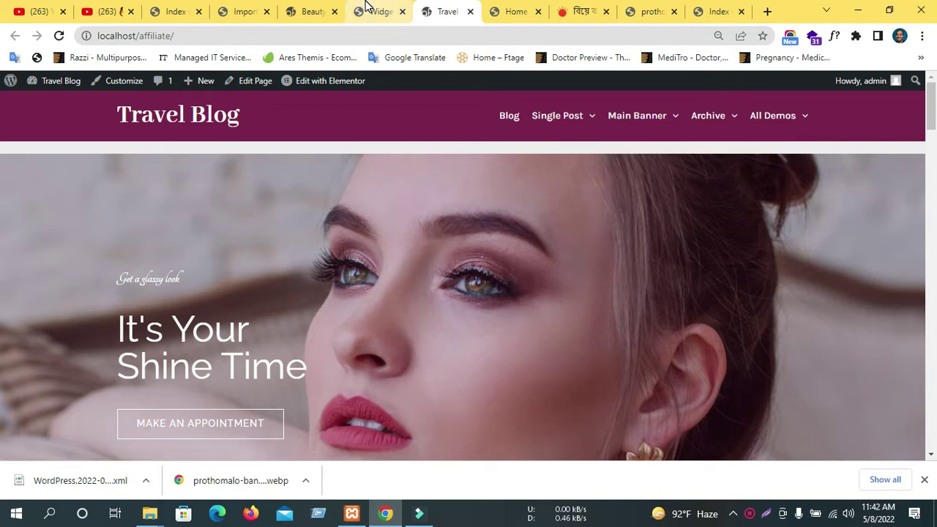
Look across the widgets editor, Travel Blog front page, Beauty demo and demo import results tabs.
left_click(385, 11)
scroll(387, 161, "down", 3)
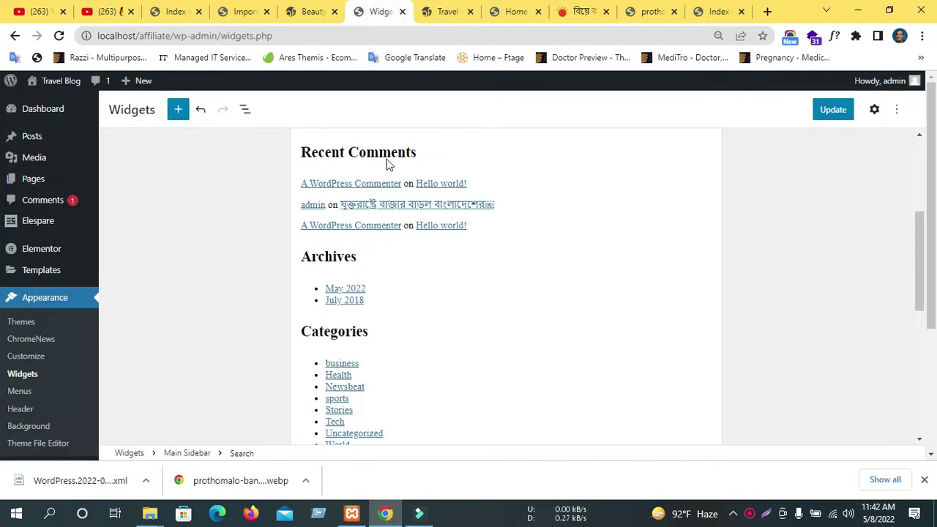
left_click(443, 11)
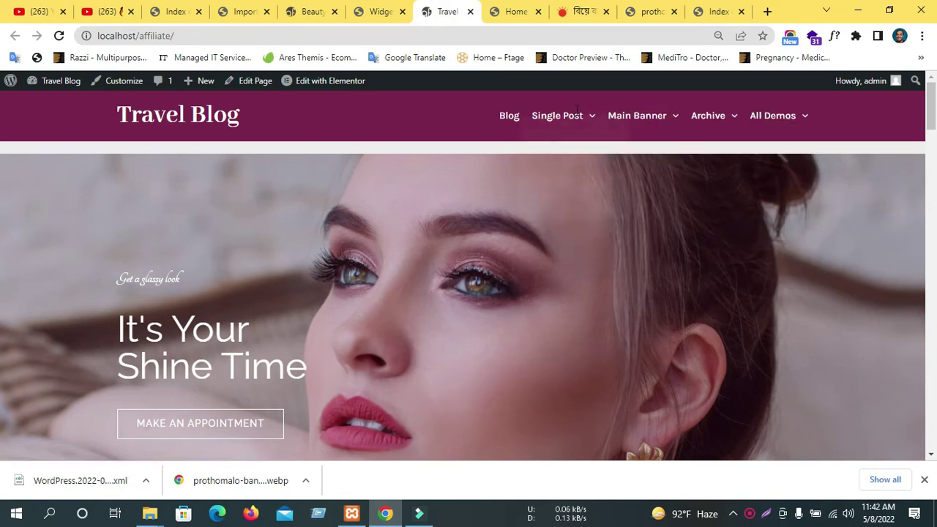
left_click(375, 11)
left_click(322, 11)
left_click(241, 9)
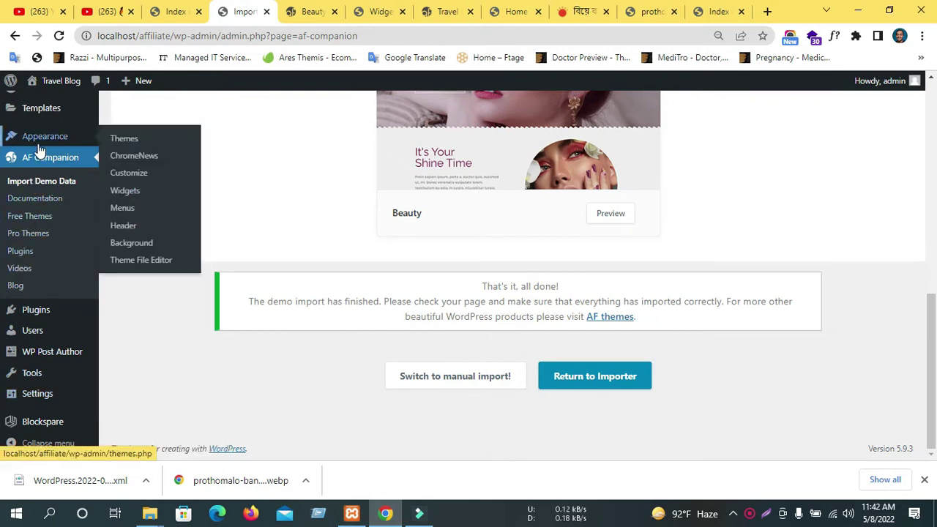
Open the Menus settings and save the b_News menu.
mouse_move(45, 136)
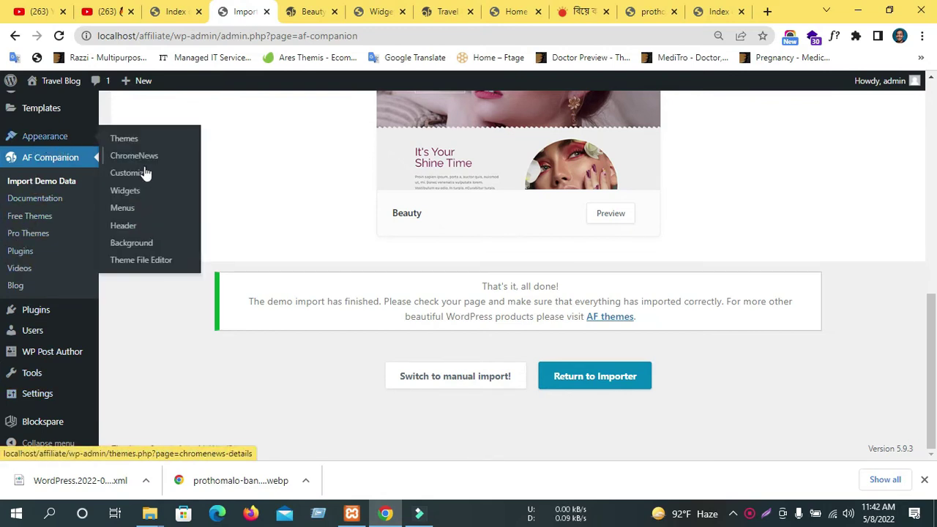
left_click(117, 208)
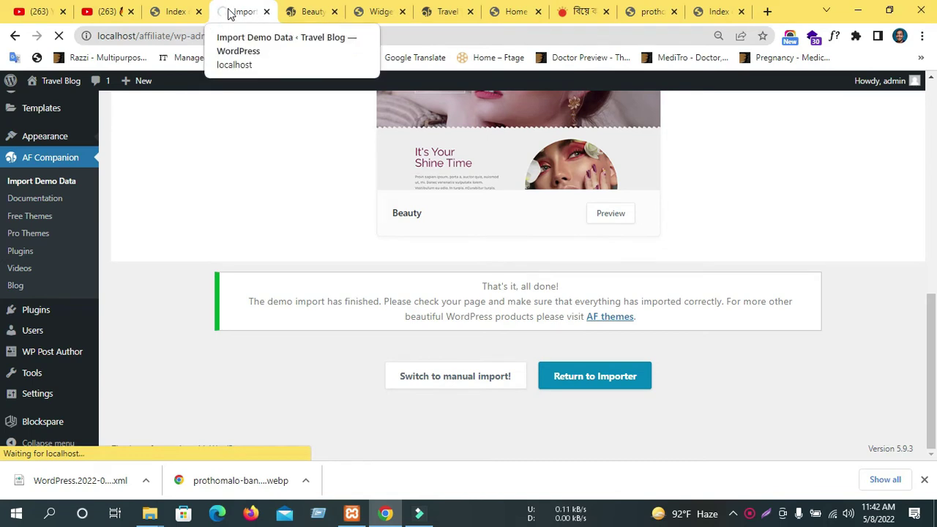
scroll(384, 304, "down", 2)
scroll(379, 237, "down", 3)
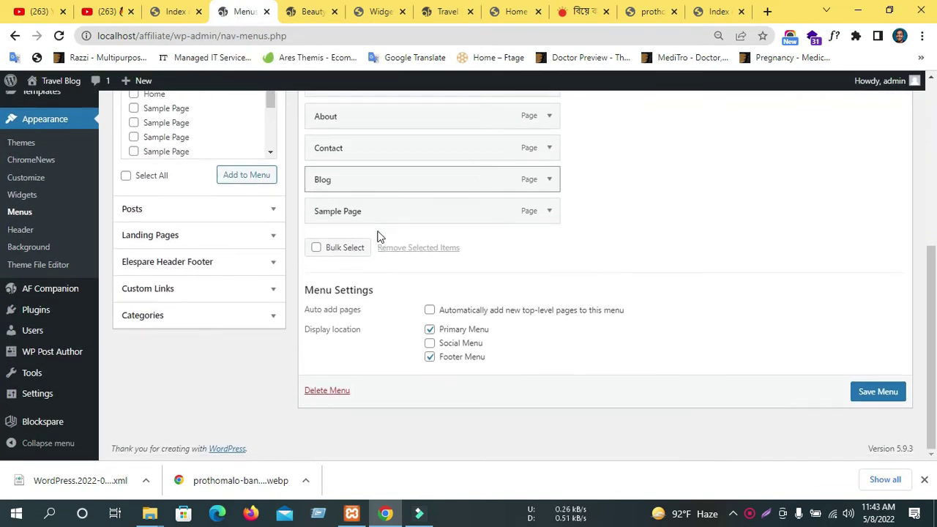
scroll(598, 344, "up", 4)
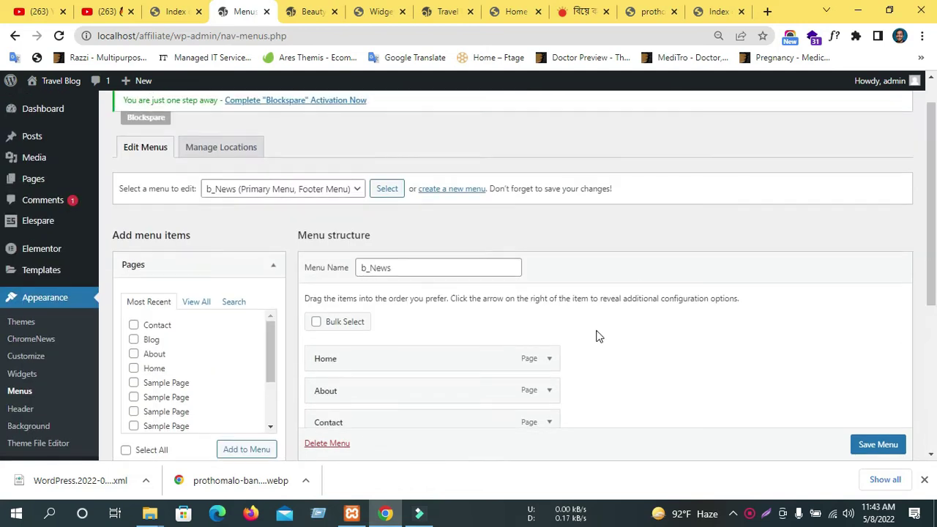
scroll(596, 334, "down", 4)
scroll(869, 442, "down", 1)
left_click(875, 426)
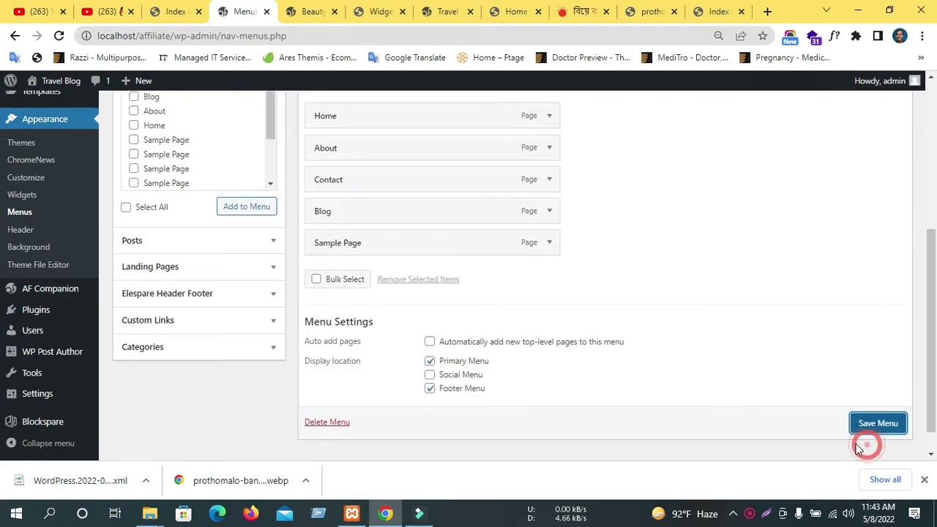
Untick Footer Menu, enable auto-adding new top-level pages, save b_News, then view the Beauty demo.
left_click(431, 388)
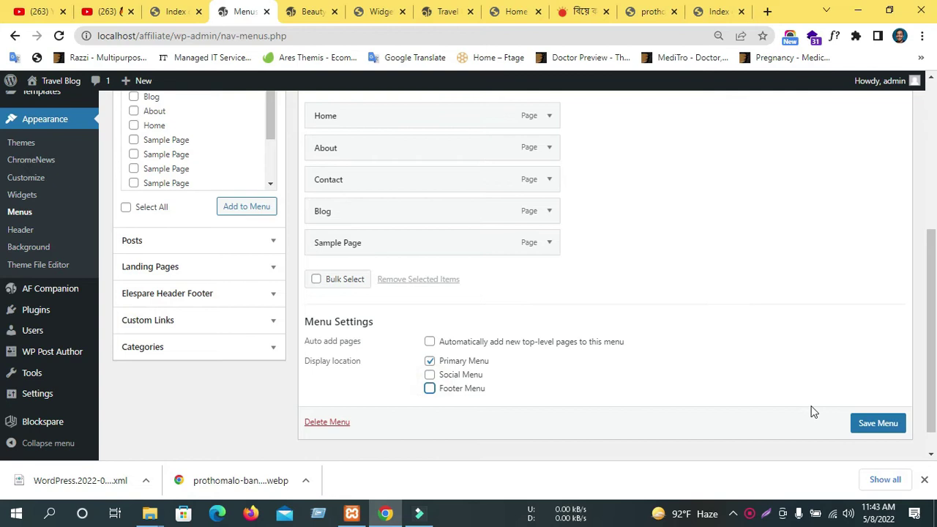
left_click(483, 345)
scroll(868, 431, "down", 1)
left_click(876, 410)
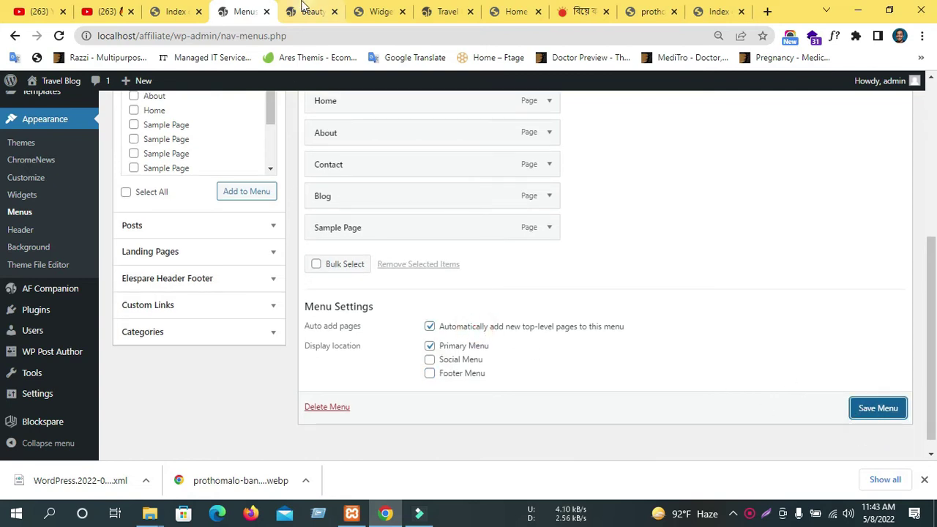
left_click(320, 7)
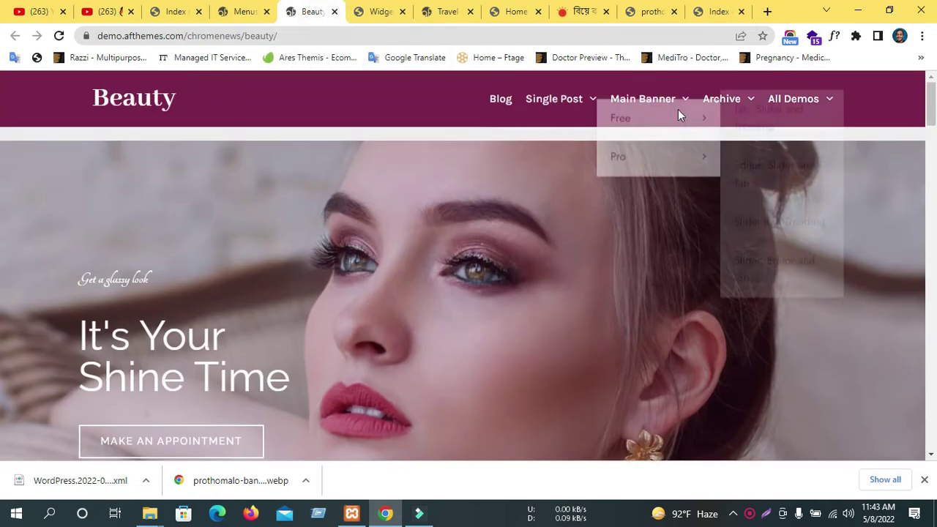
Inspect the Beauty demo's Single Post nav link and navigation wrapper in DevTools, then close it.
right_click(562, 101)
left_click(617, 297)
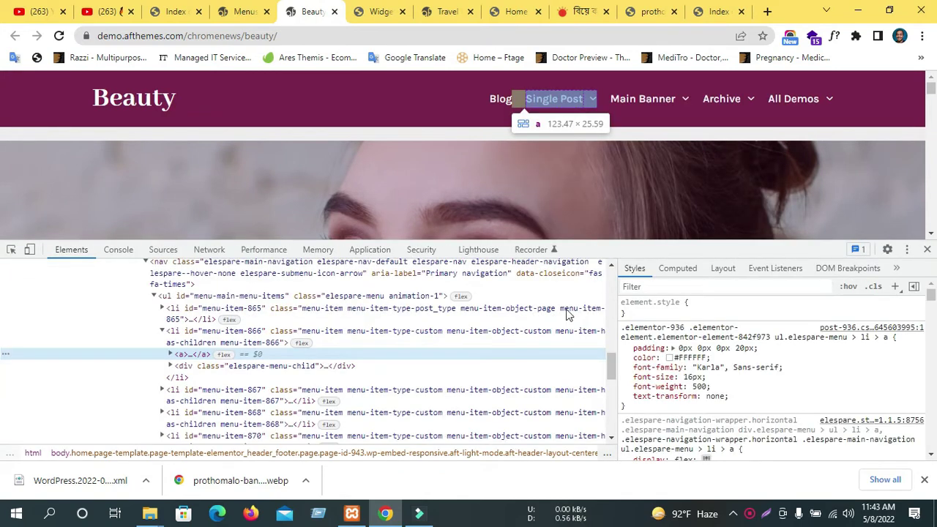
scroll(229, 358, "up", 3)
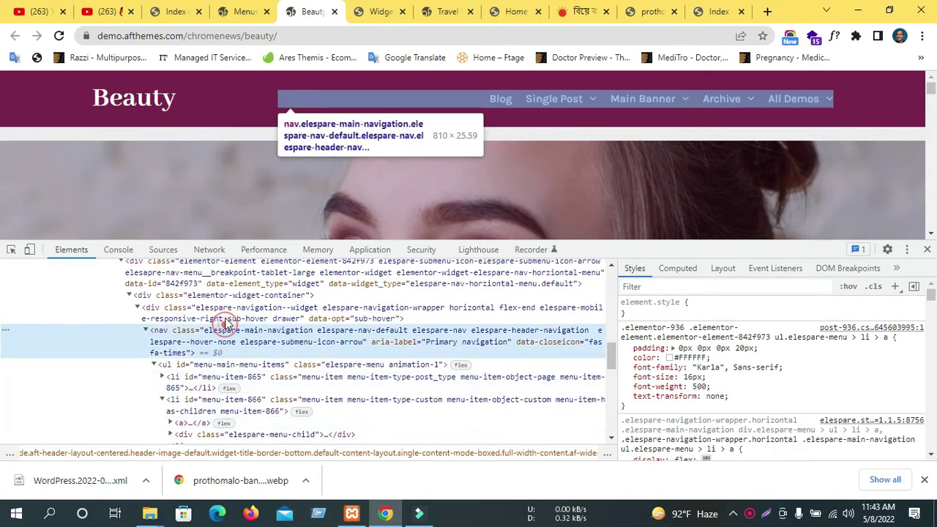
left_click(220, 307)
key("F12")
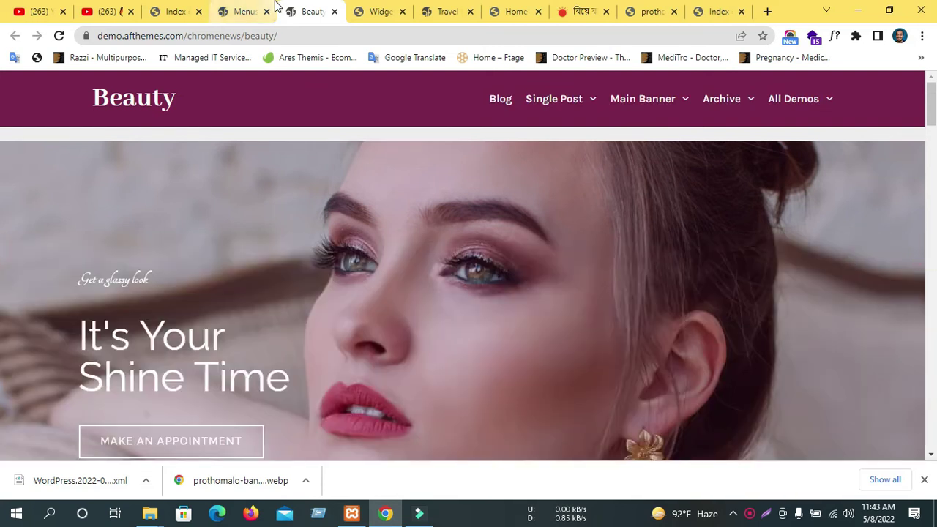
Save the b_News menu changes in the menu editor.
left_click(241, 11)
left_click(882, 408)
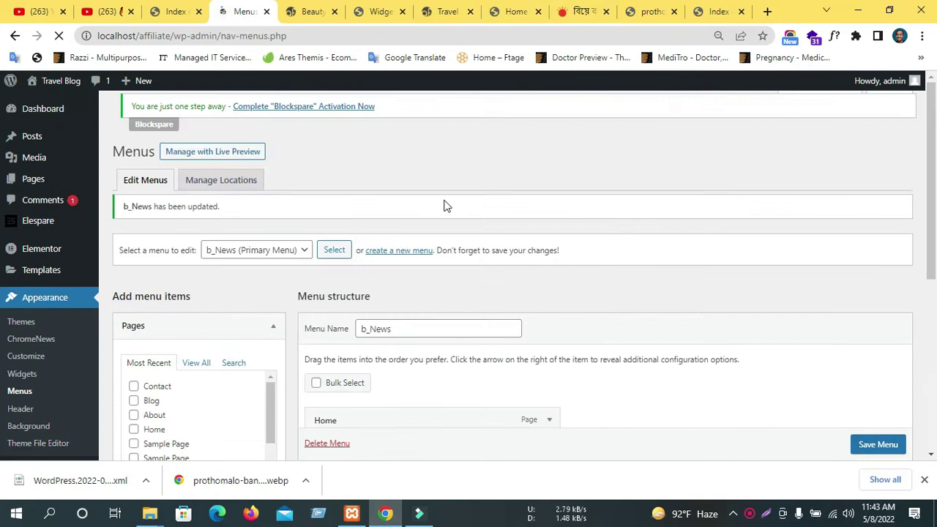
scroll(432, 236, "down", 4)
scroll(494, 166, "up", 2)
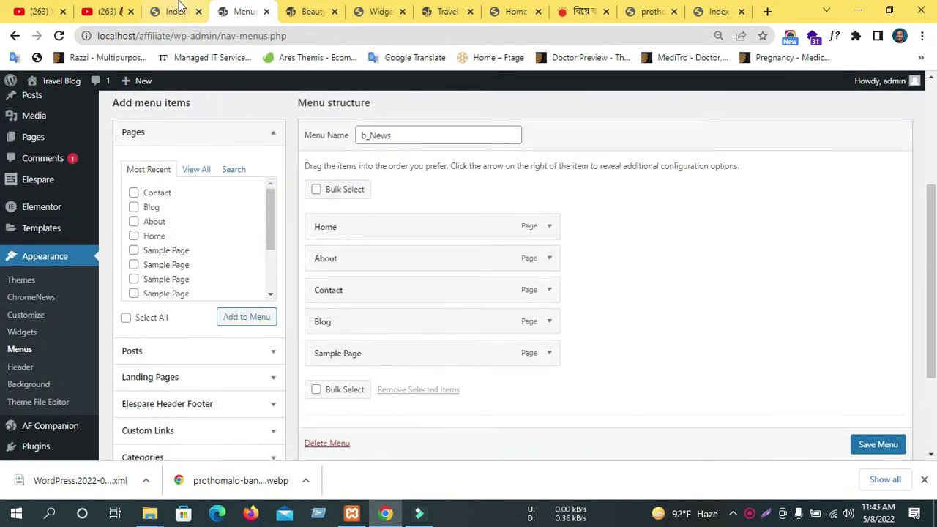
Open the live Travel Blog site in a new tab and inspect its Single Post nav item.
middle_click(62, 100)
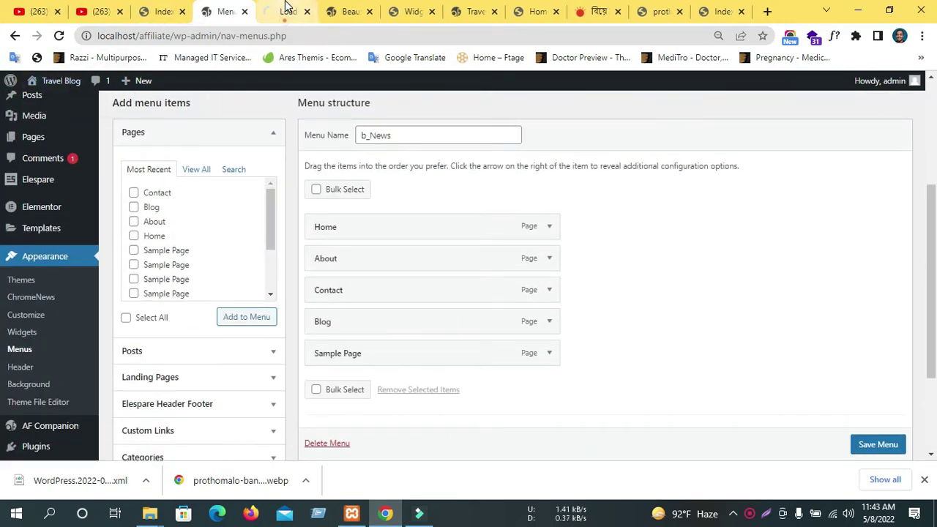
left_click(288, 9)
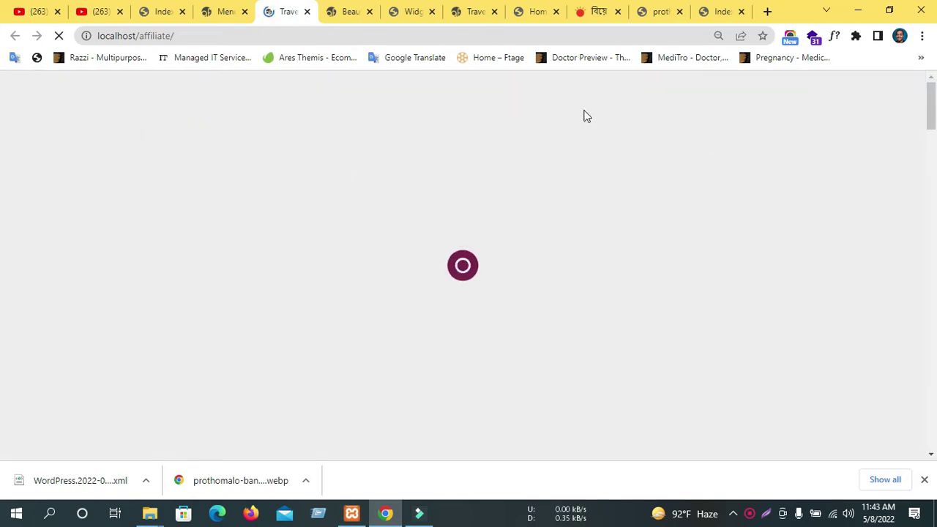
scroll(443, 156, "down", 3)
scroll(442, 160, "up", 3)
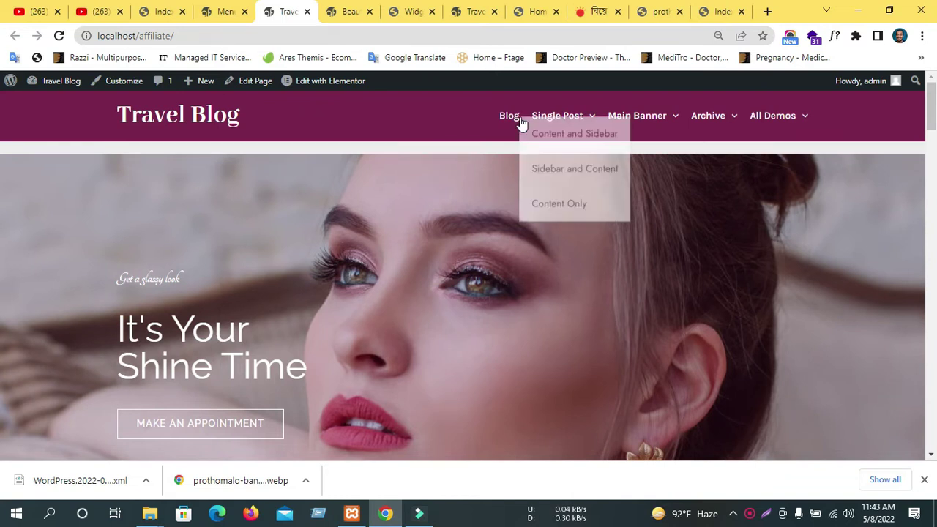
mouse_move(818, 132)
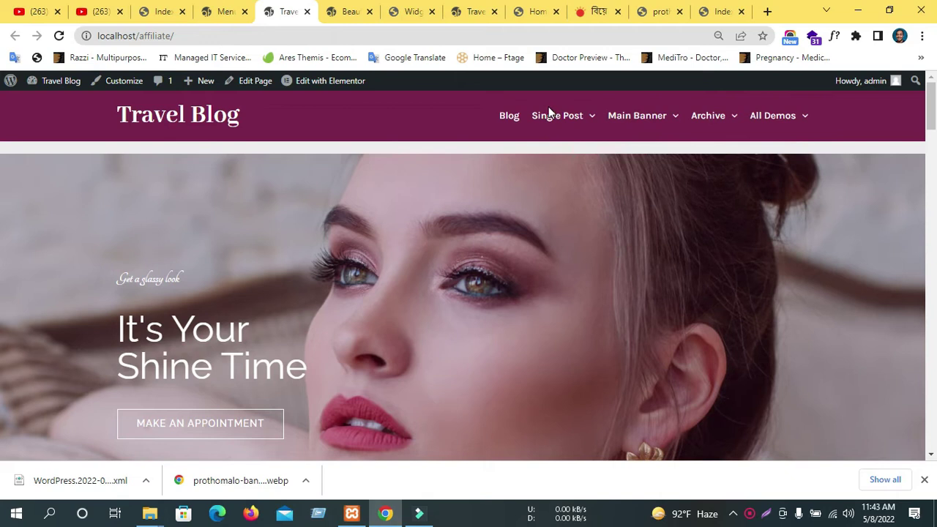
mouse_move(530, 118)
right_click(568, 112)
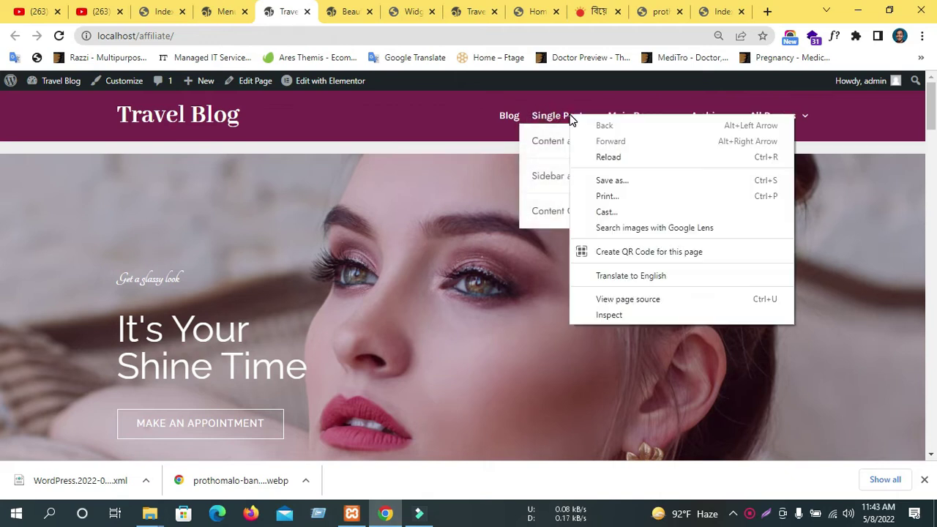
left_click(642, 318)
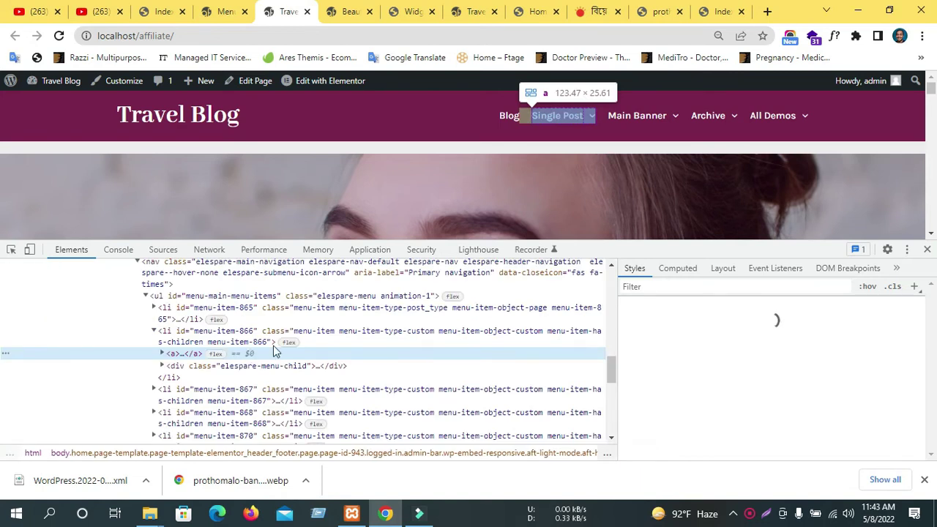
left_click(212, 338)
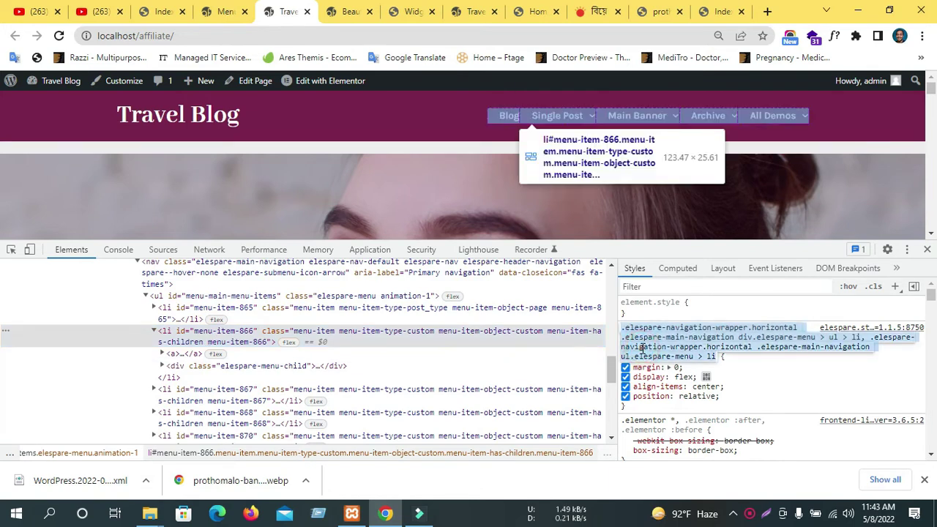
left_click(779, 368)
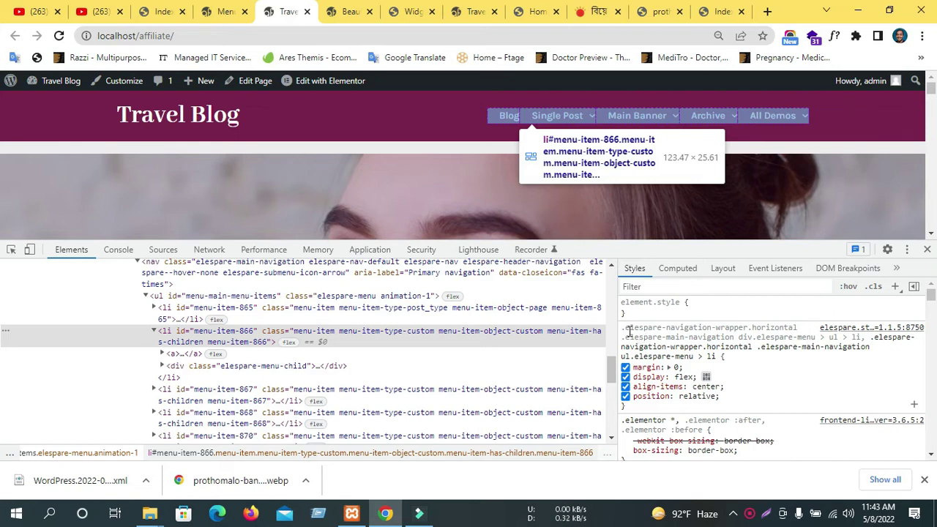
left_click(228, 11)
left_click(158, 11)
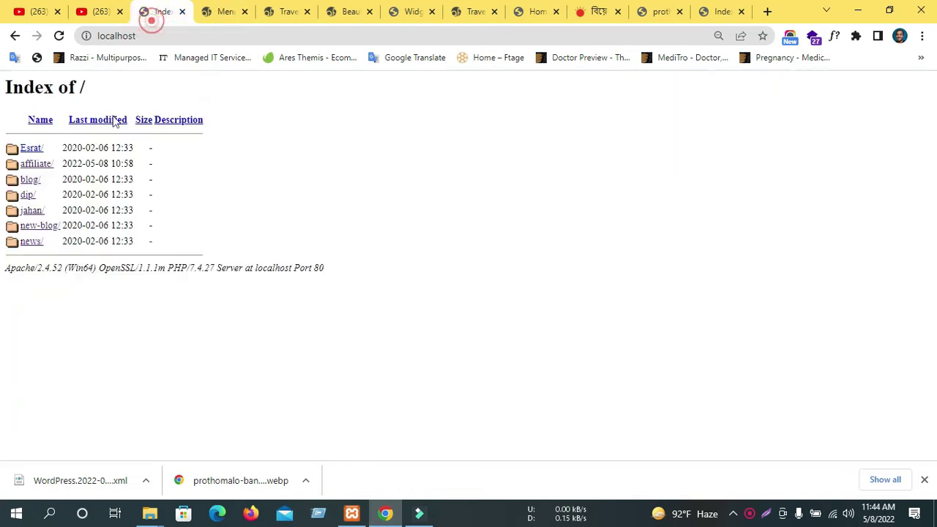
Close the Widgets editor tab, leaving without saving changes.
left_click(228, 11)
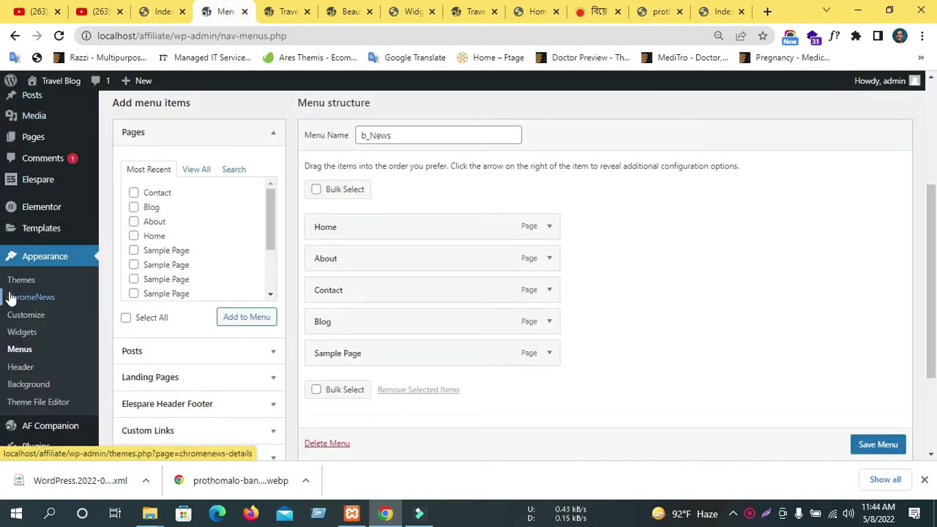
left_click(399, 11)
left_click(432, 11)
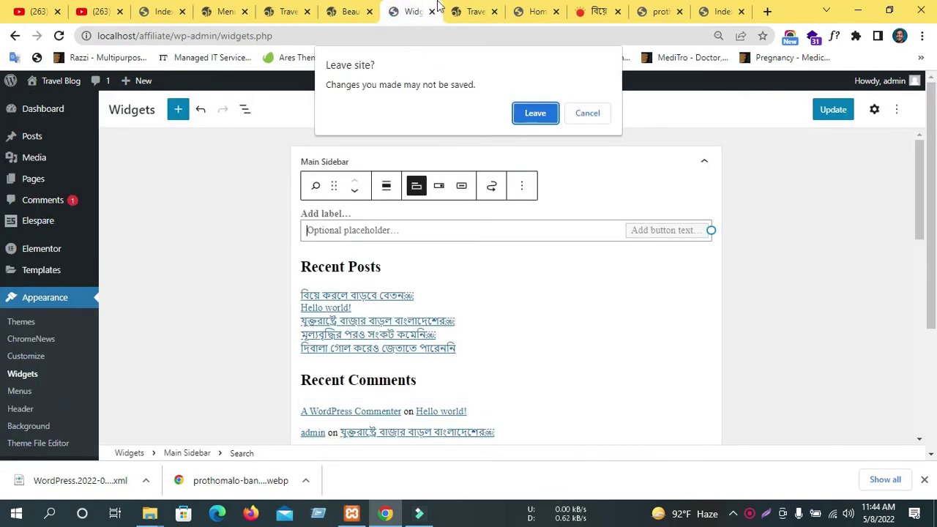
left_click(524, 115)
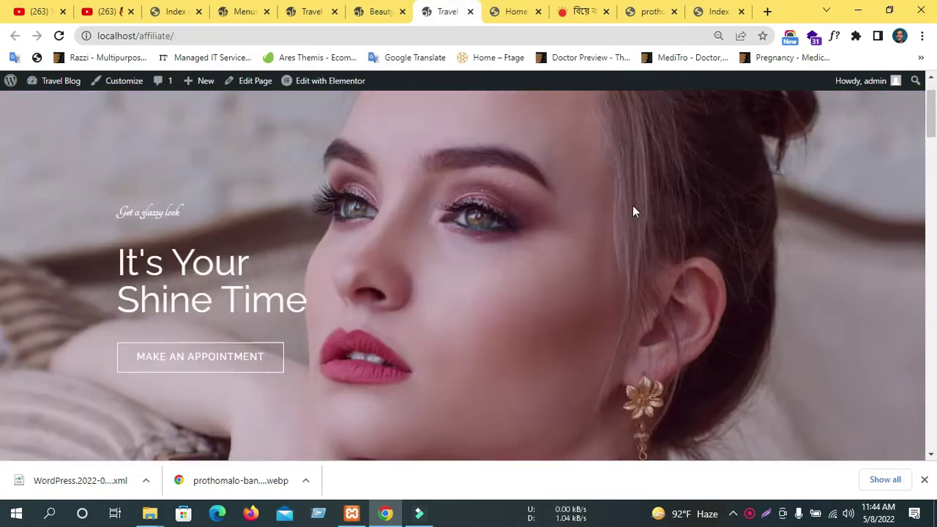
scroll(633, 205, "down", 5)
Glance at the Beauty demo and Travel Blog, then check 'b_News has been updated' in Menus.
left_click(353, 7)
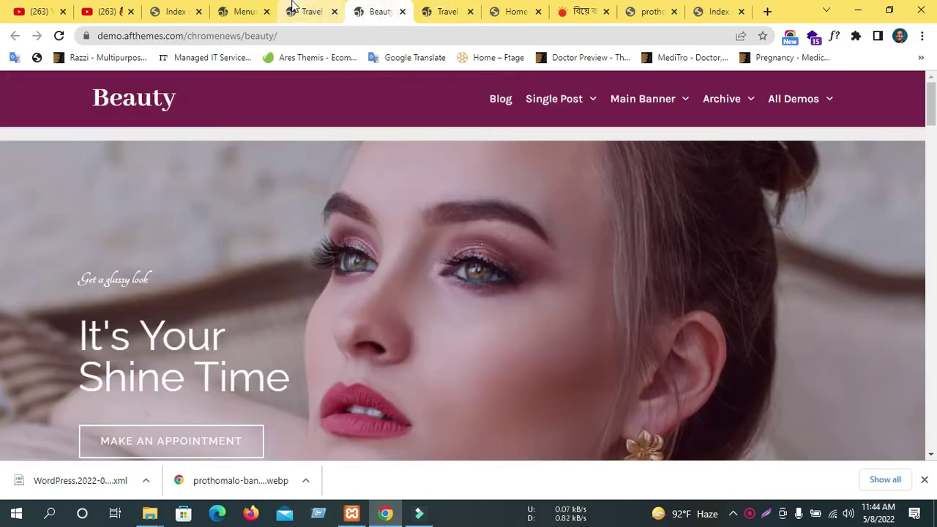
left_click(308, 10)
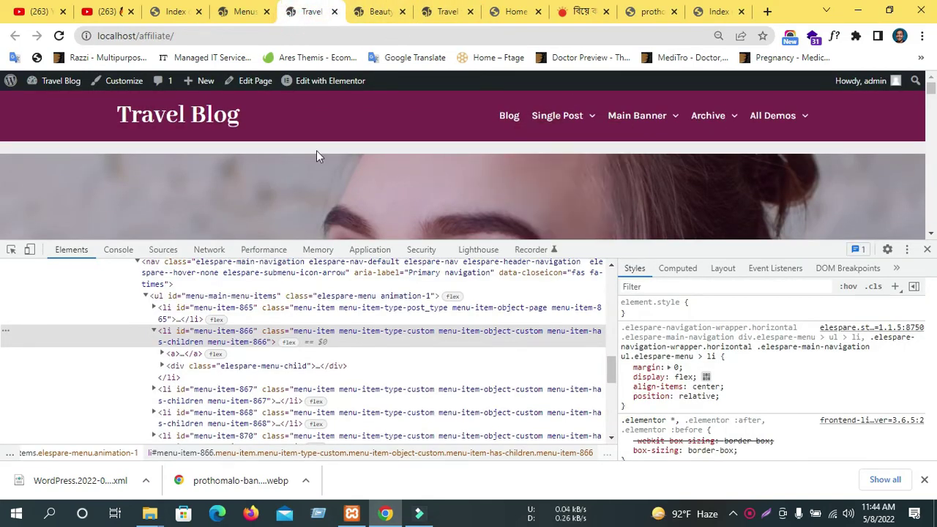
scroll(309, 151, "down", 2)
left_click(246, 7)
scroll(44, 241, "up", 3)
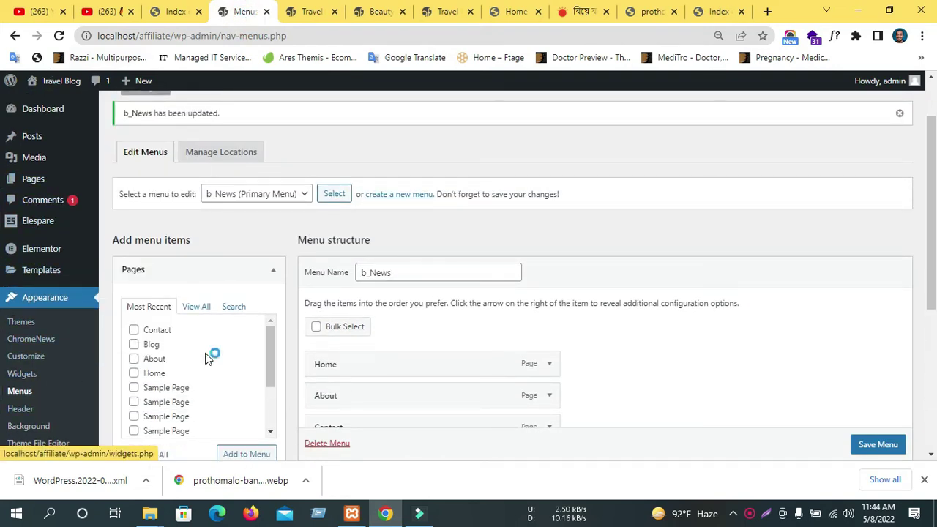
scroll(59, 374, "down", 2)
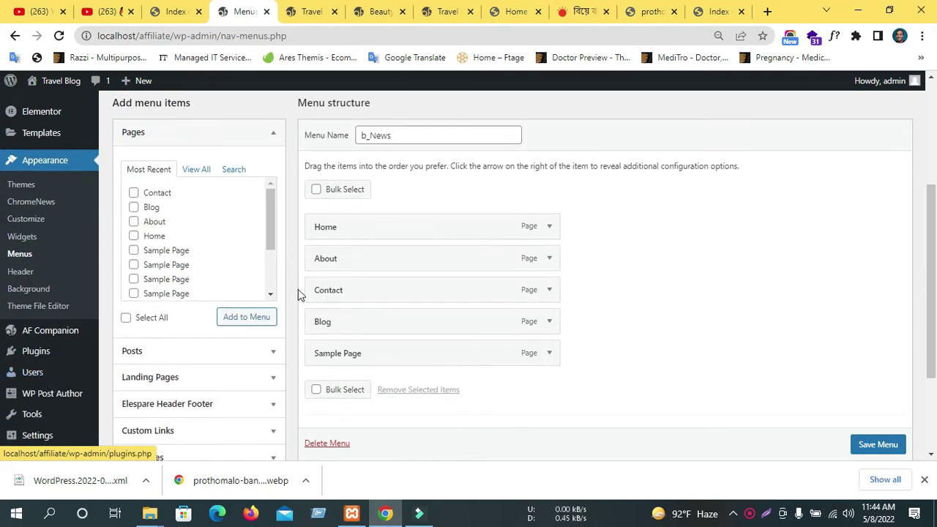
scroll(295, 285, "up", 3)
mouse_move(6, 221)
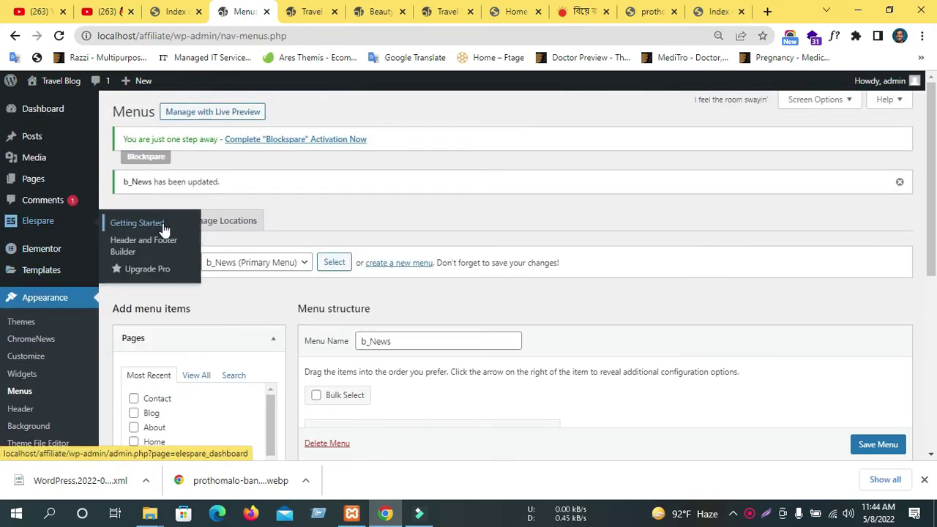
Open Elespare's header and footer builder and preview the Header template in a new tab.
left_click(37, 227)
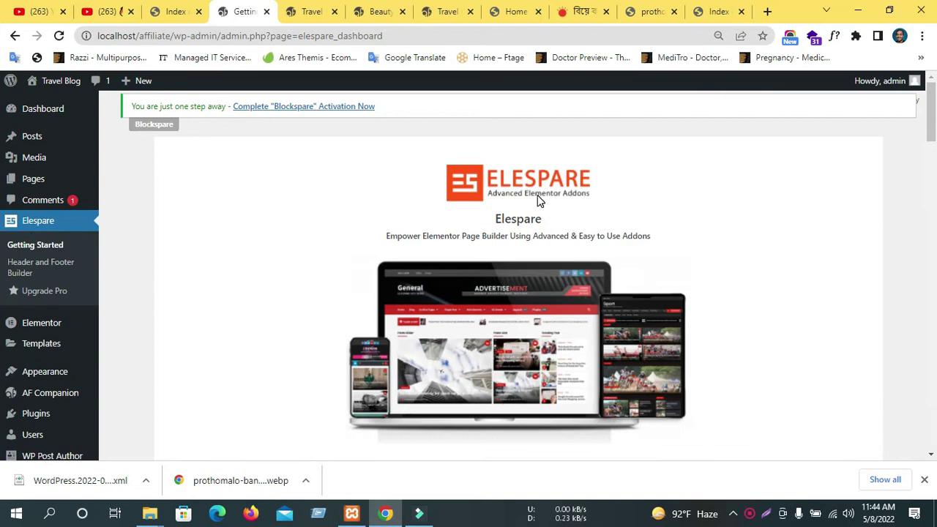
scroll(540, 199, "down", 5)
scroll(519, 198, "down", 4)
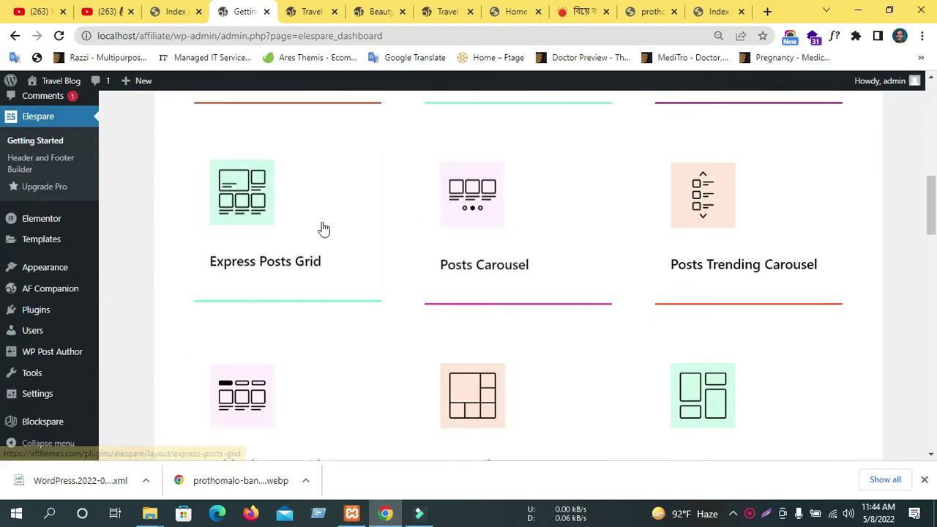
left_click(32, 162)
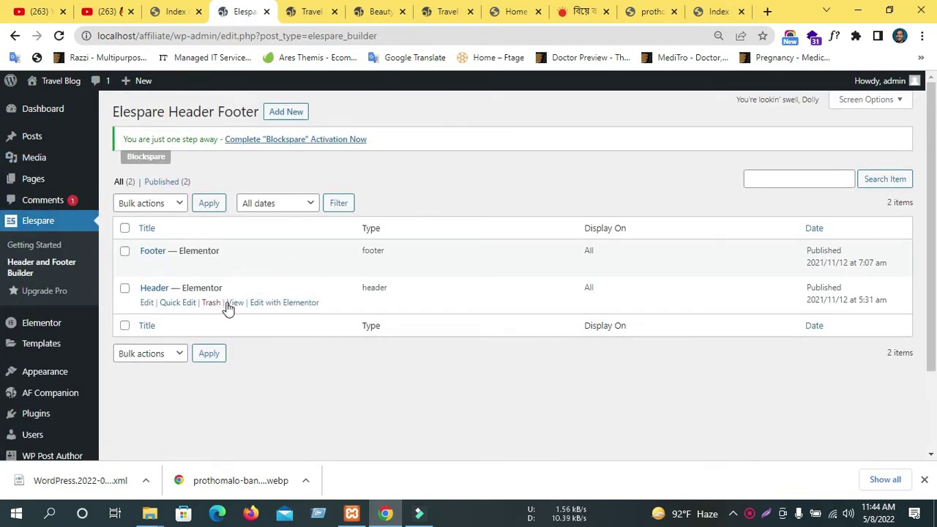
left_click(233, 304)
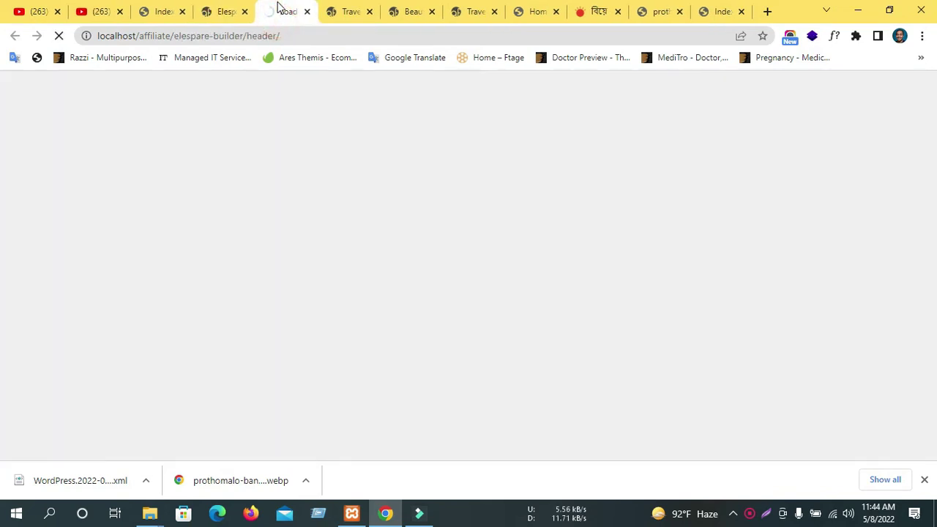
left_click(220, 9)
left_click(278, 10)
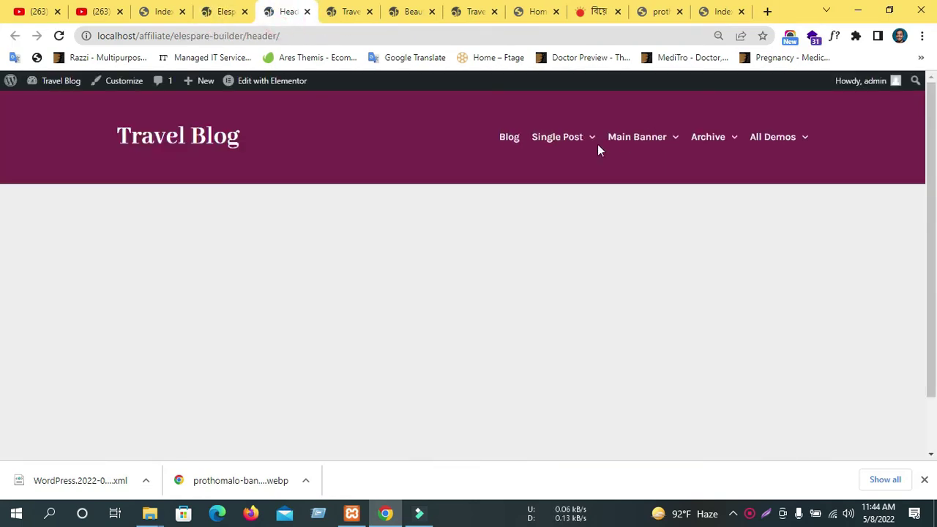
Close the header preview and template list tabs and the page inspection tools.
middle_click(271, 8)
middle_click(230, 8)
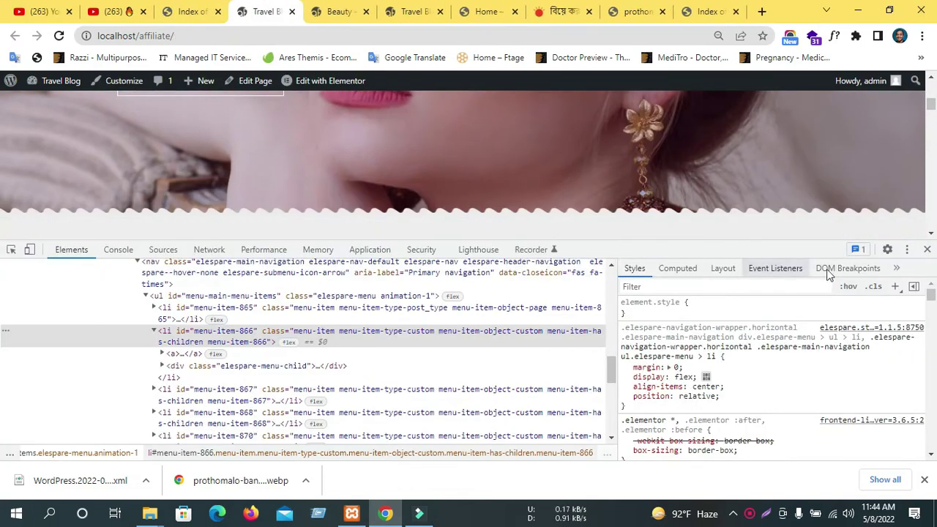
left_click(927, 250)
scroll(404, 211, "up", 3)
scroll(408, 228, "down", 10)
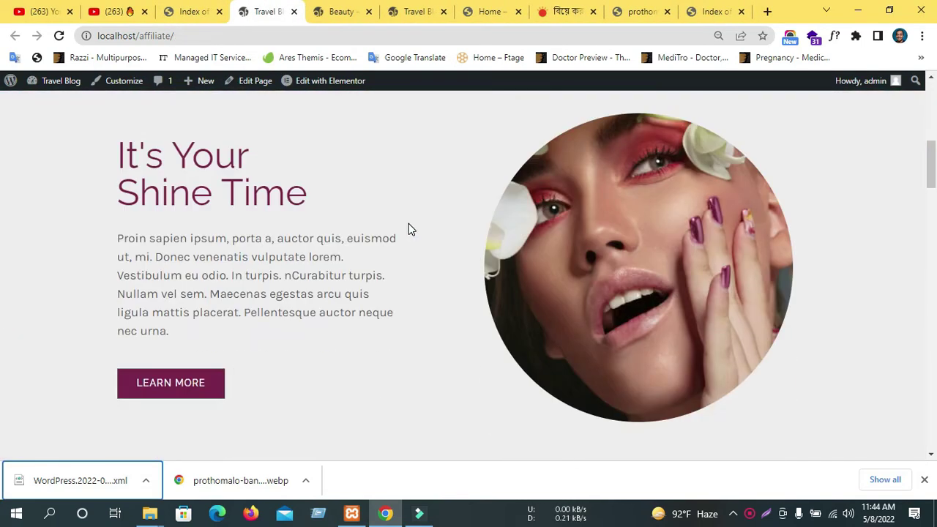
scroll(406, 220, "down", 15)
scroll(405, 218, "up", 8)
scroll(407, 220, "up", 12)
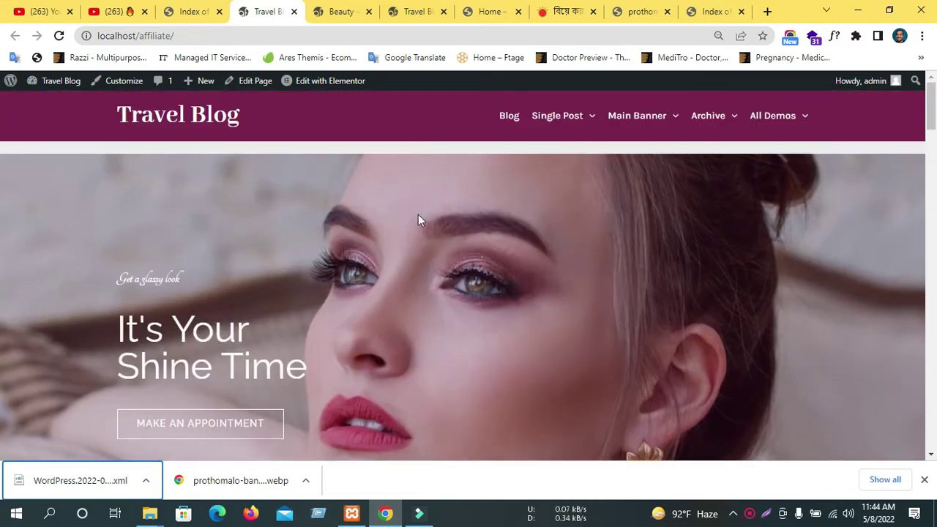
Compare the Travel Blog front page with the Beauty demo, then open the admin Dashboard.
left_click(210, 8)
left_click(318, 10)
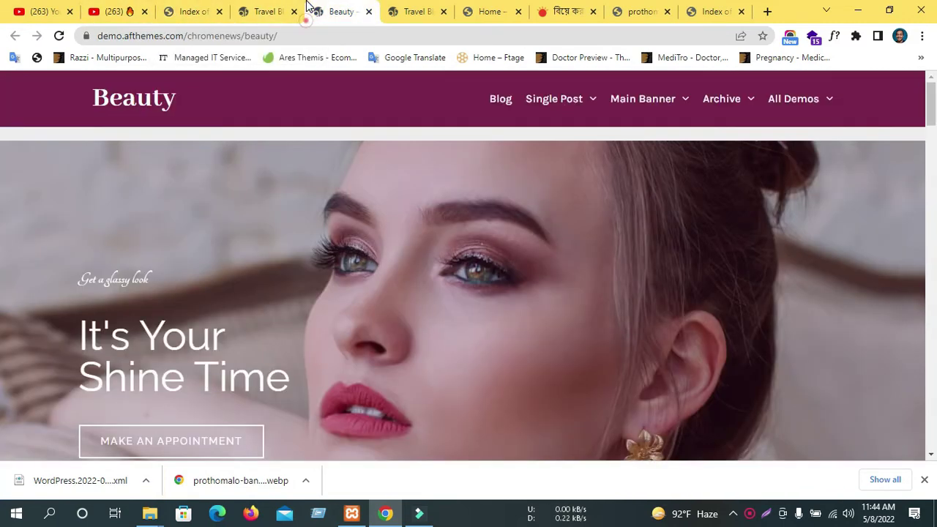
left_click(256, 10)
scroll(352, 243, "down", 4)
scroll(352, 243, "up", 4)
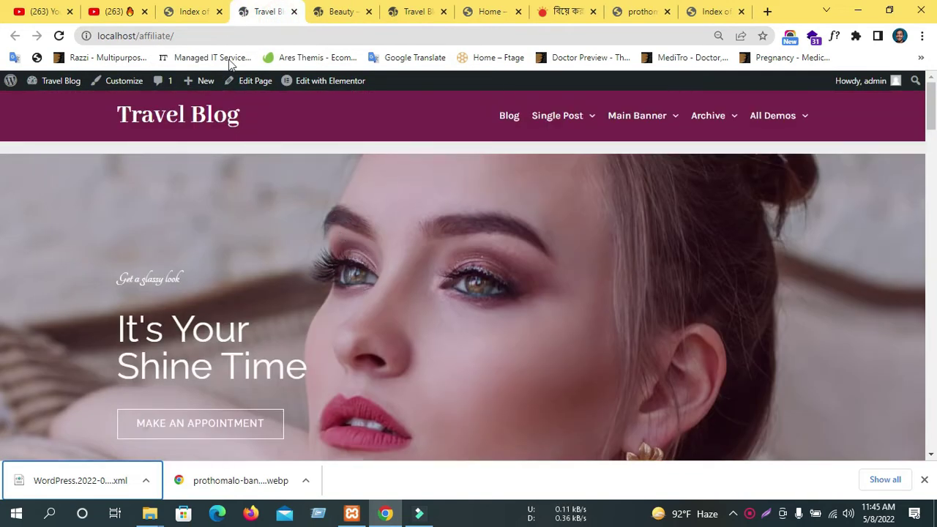
left_click(319, 10)
left_click(414, 11)
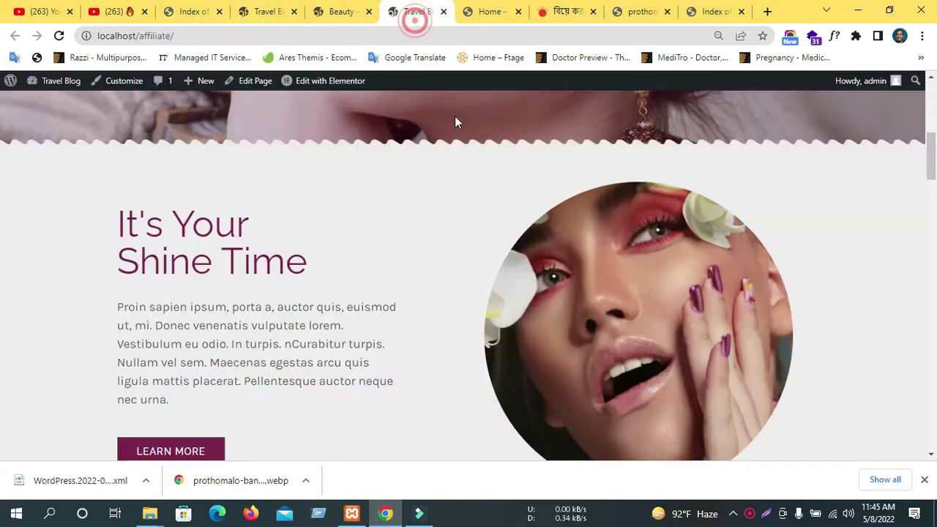
left_click(244, 9)
left_click(205, 8)
left_click(249, 13)
left_click(55, 101)
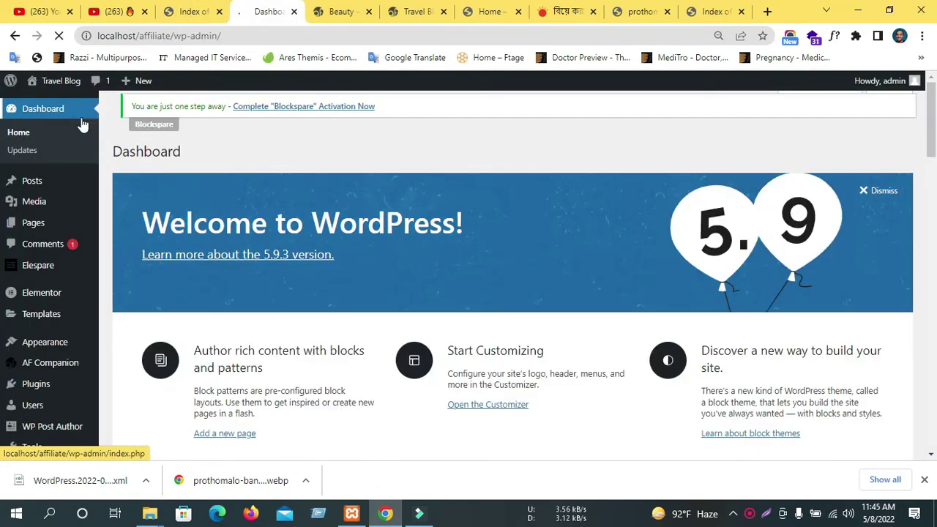
scroll(74, 146, "down", 3)
mouse_move(16, 189)
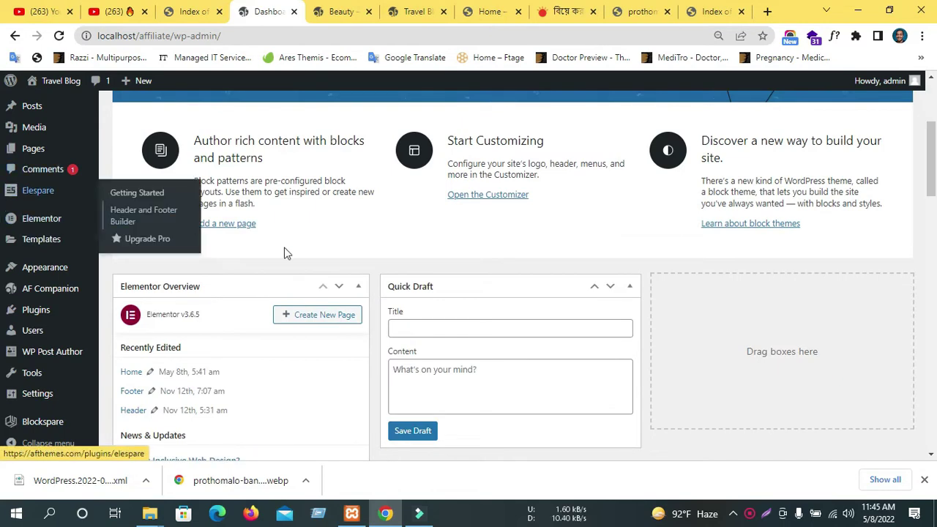
scroll(36, 241, "down", 6)
mouse_move(18, 240)
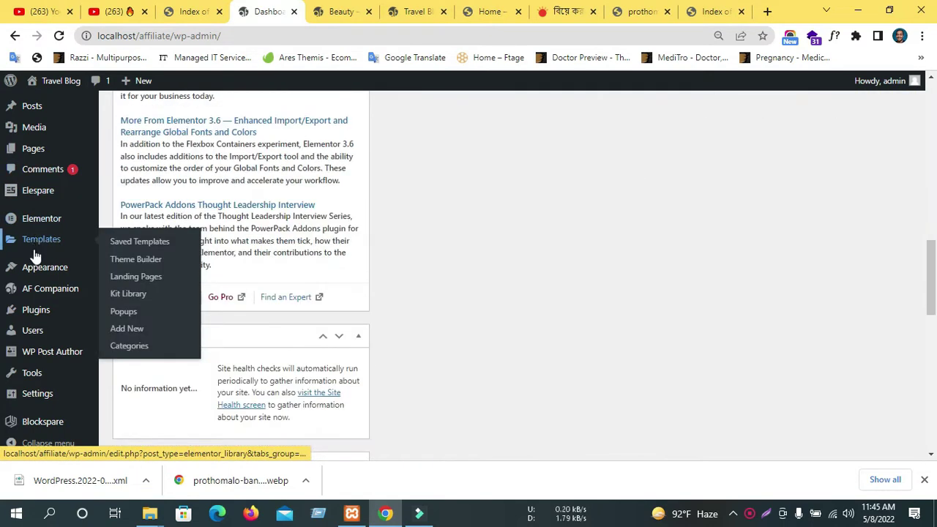
scroll(41, 253, "up", 10)
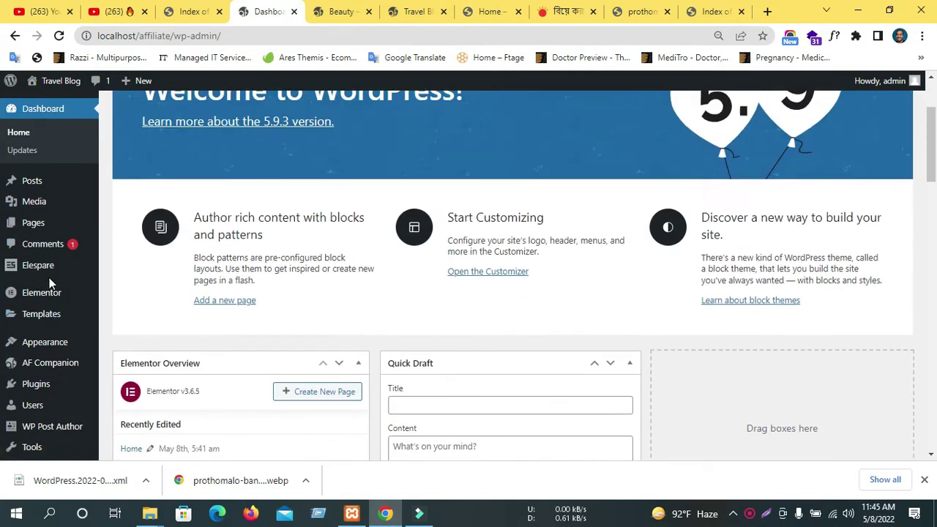
scroll(49, 283, "up", 2)
mouse_move(59, 278)
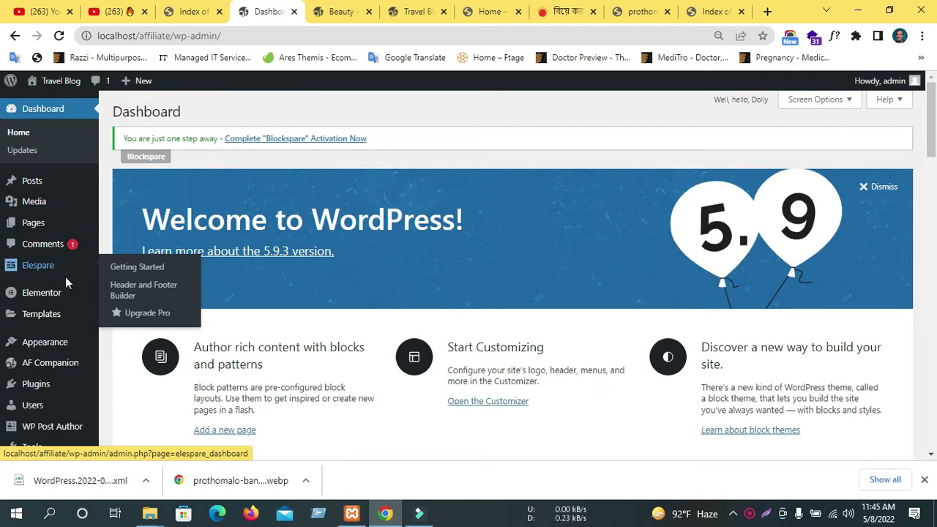
scroll(75, 265, "down", 3)
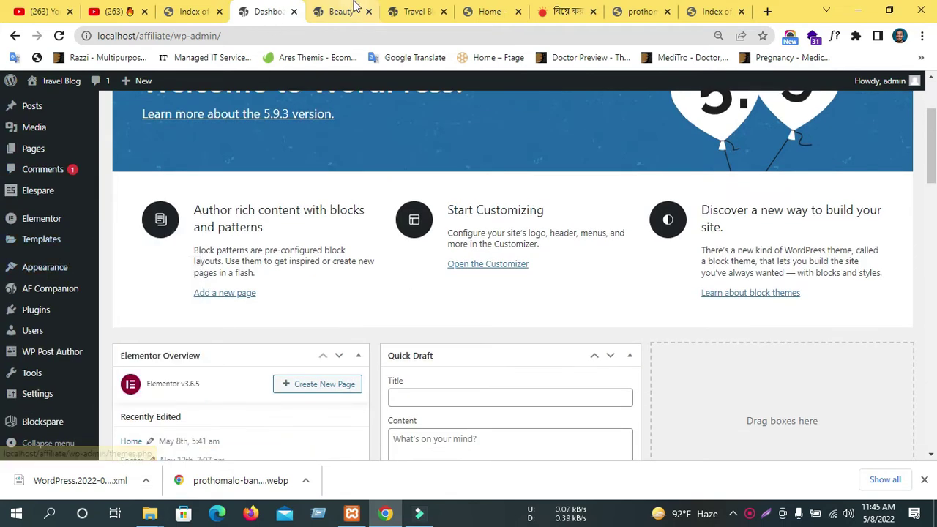
left_click(342, 13)
left_click(282, 15)
scroll(225, 327, "down", 5)
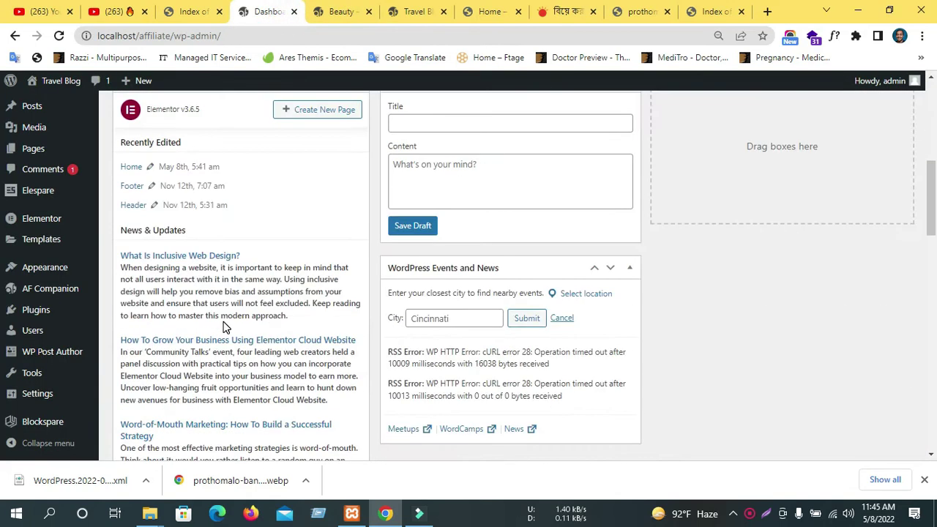
mouse_move(33, 297)
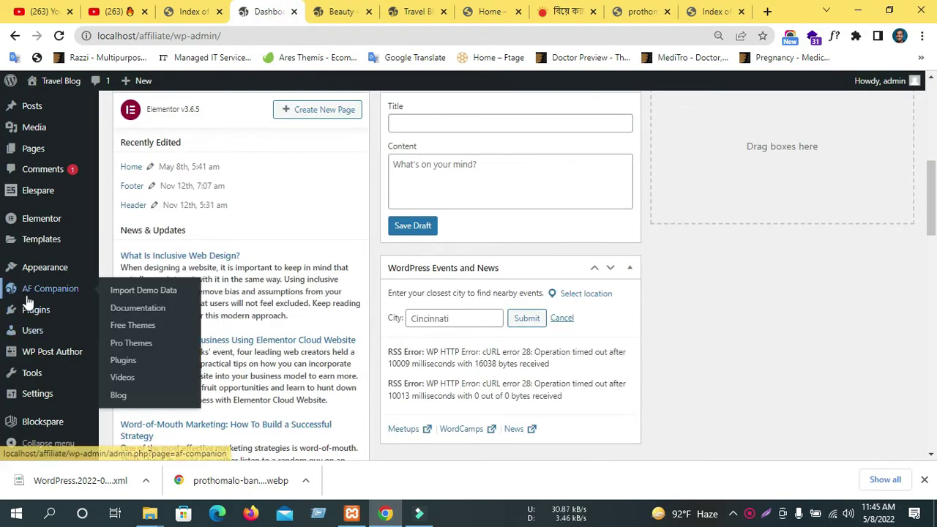
On AF Companion's Import Demo Data page, start importing the Fashion demo.
left_click(143, 293)
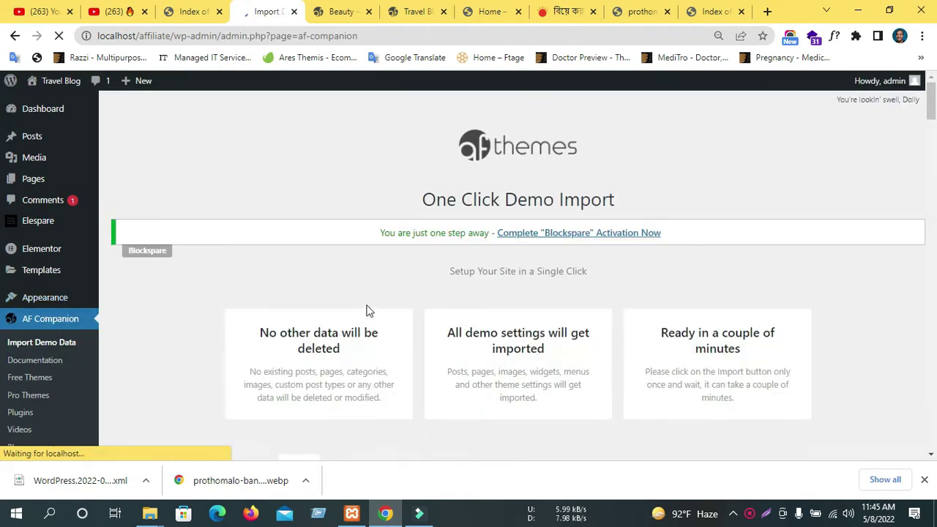
scroll(371, 305, "down", 5)
scroll(370, 305, "down", 4)
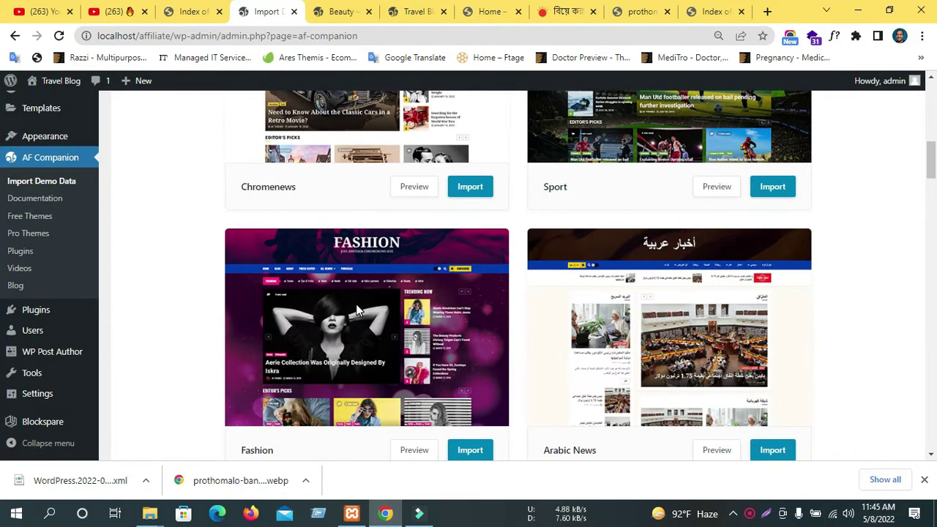
scroll(702, 219, "down", 5)
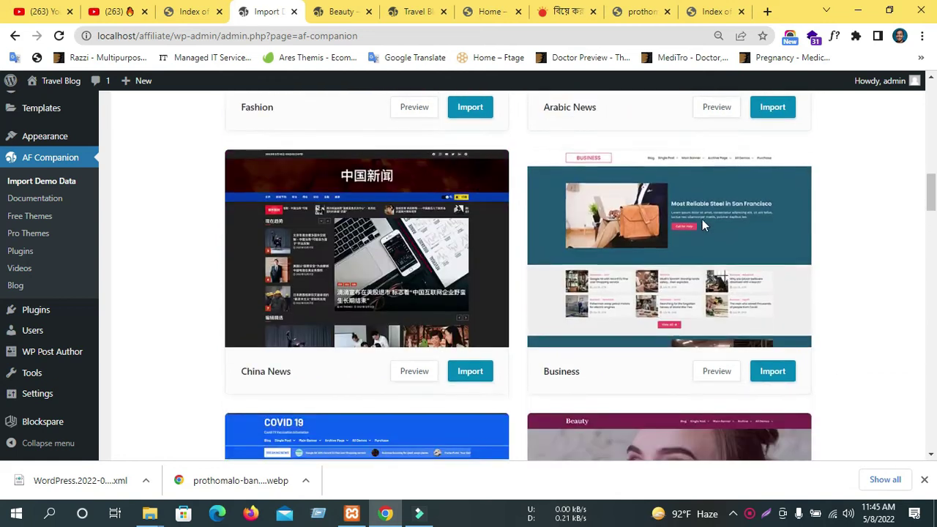
scroll(700, 223, "up", 3)
scroll(422, 323, "up", 2)
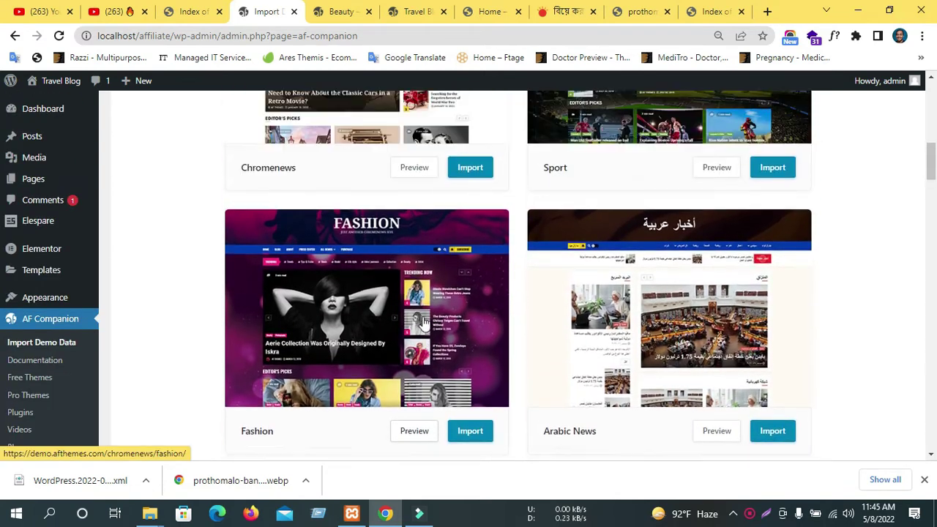
scroll(423, 311, "down", 1)
scroll(421, 316, "down", 1)
left_click(470, 317)
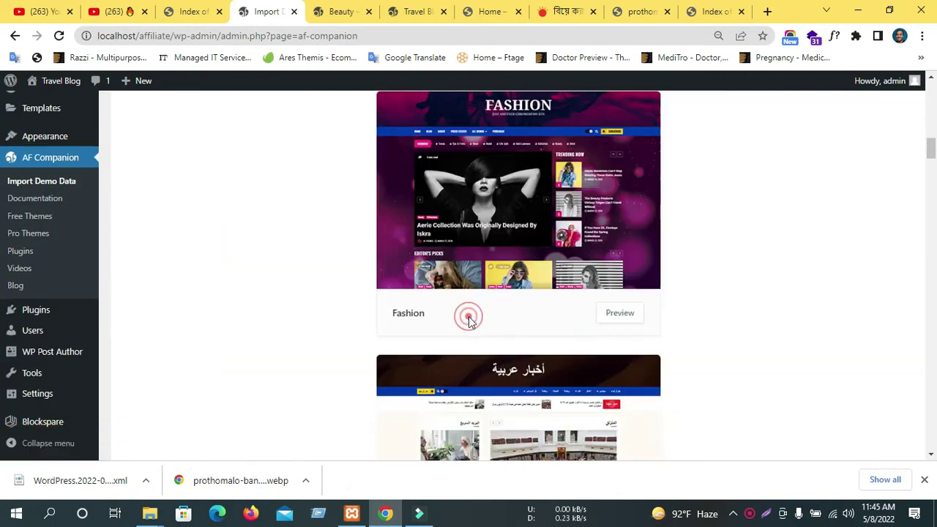
scroll(512, 333, "down", 2)
scroll(538, 345, "up", 2)
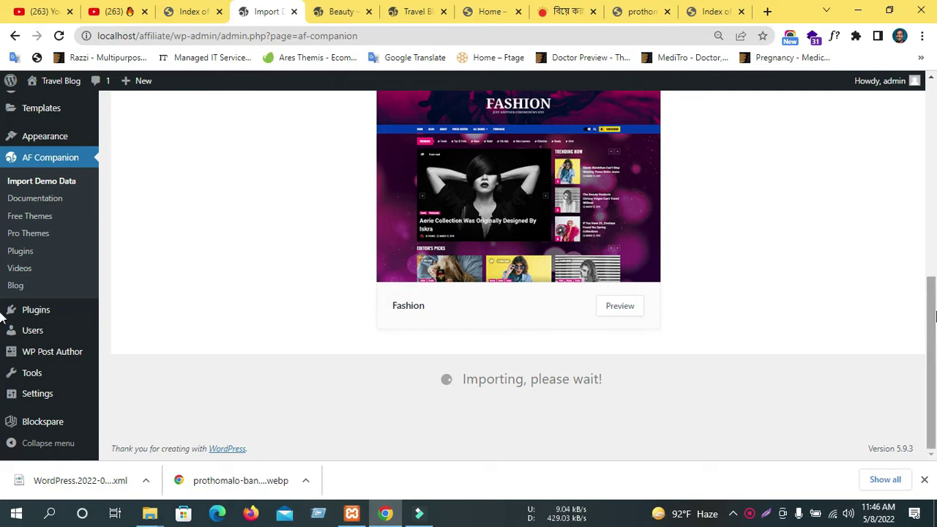
scroll(453, 280, "up", 3)
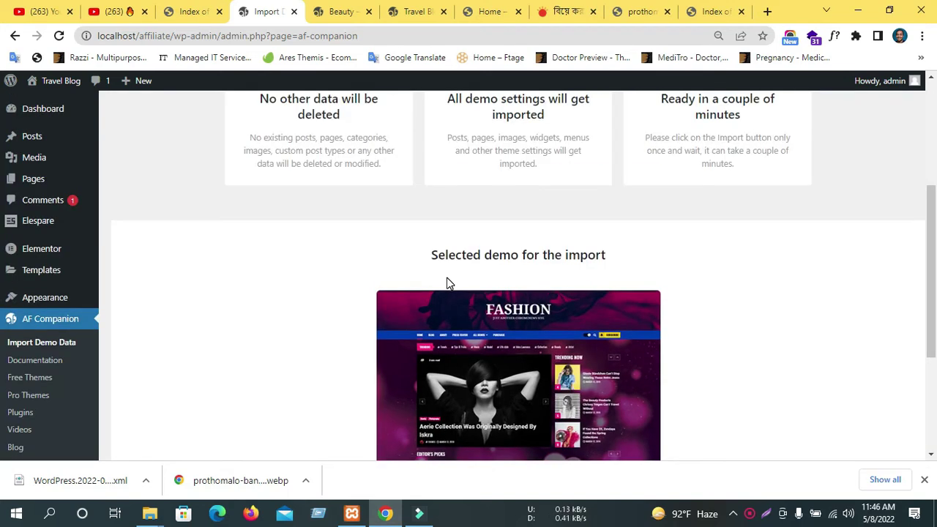
Scroll the Beauty demo from It's Your Shine Time through the ALL OURS BEAUTY TIPS post grid.
left_click(322, 12)
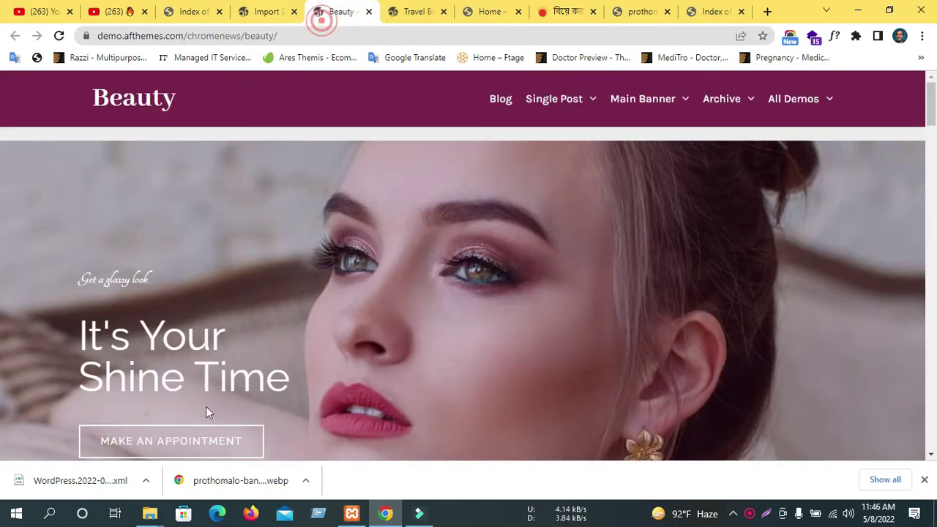
scroll(368, 312, "down", 4)
scroll(368, 313, "up", 3)
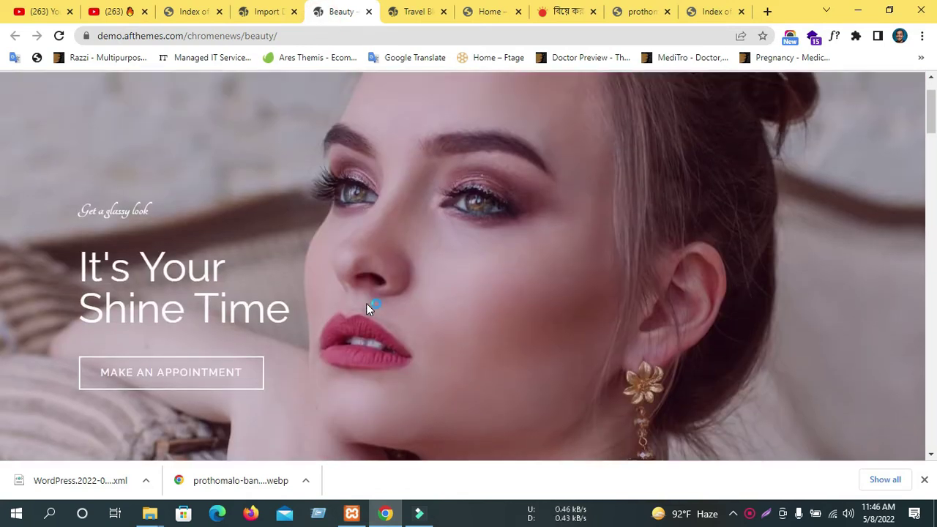
scroll(350, 301, "up", 1)
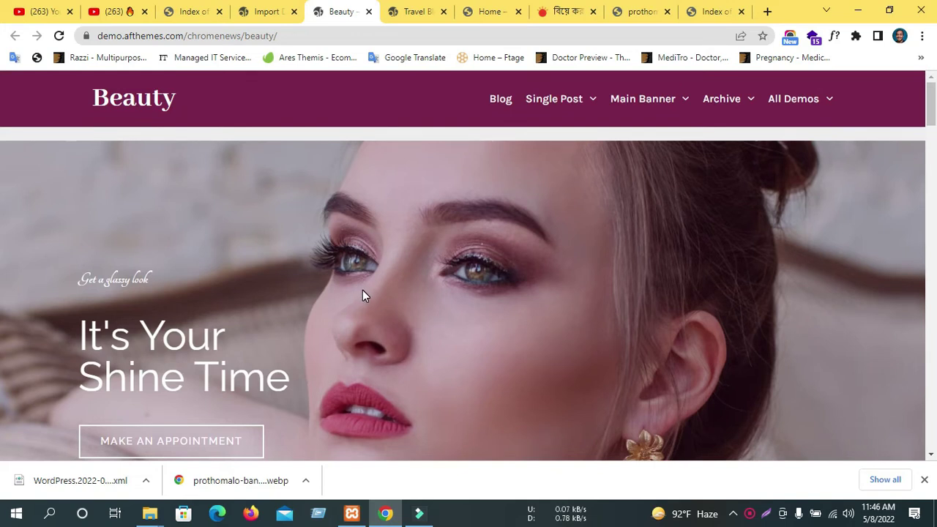
scroll(362, 289, "down", 5)
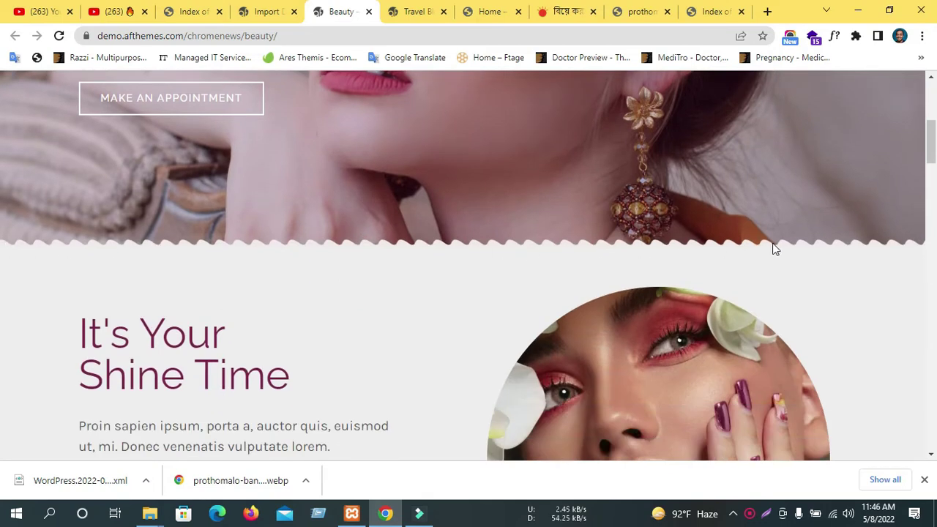
scroll(772, 243, "down", 4)
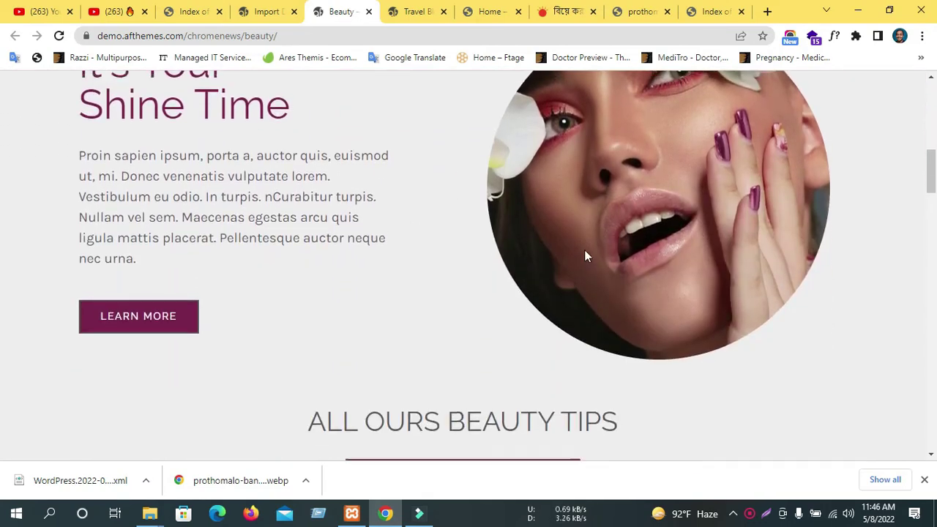
scroll(396, 278, "down", 5)
scroll(384, 235, "down", 3)
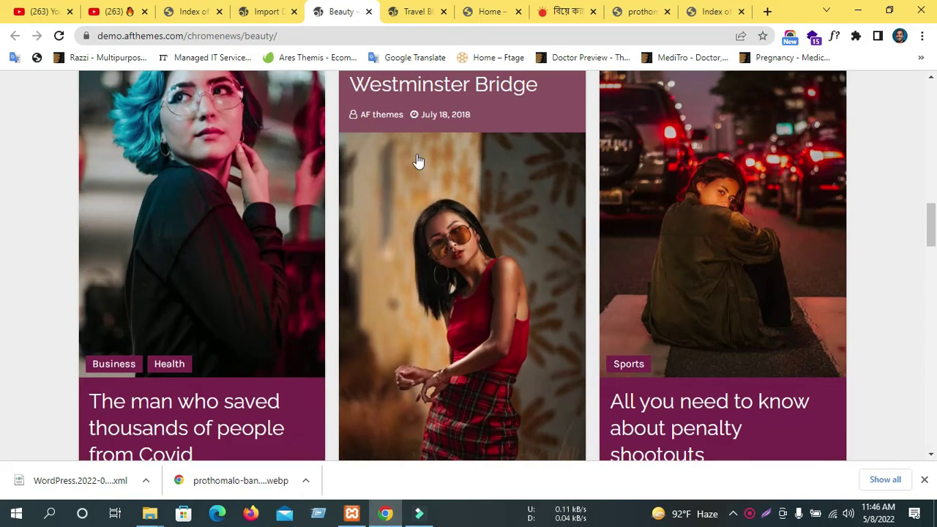
scroll(592, 210, "up", 5)
scroll(592, 211, "up", 5)
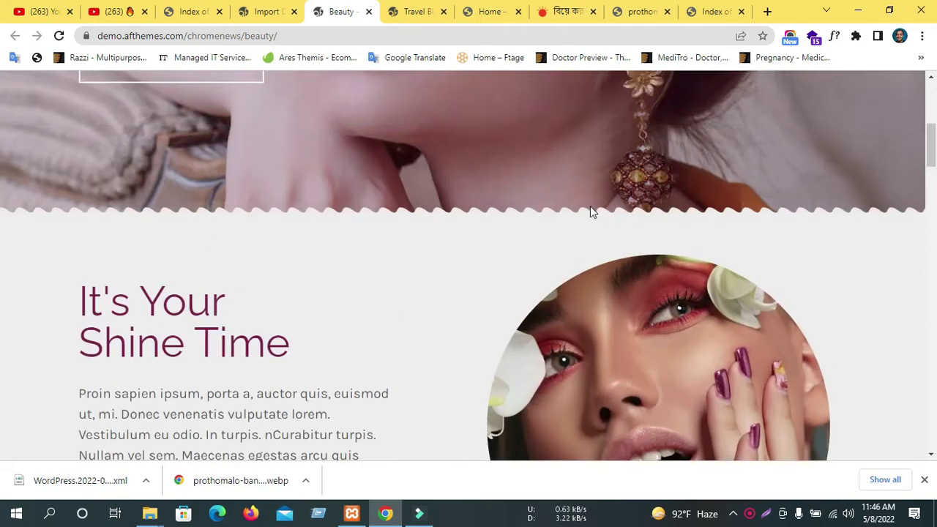
scroll(699, 204, "down", 1)
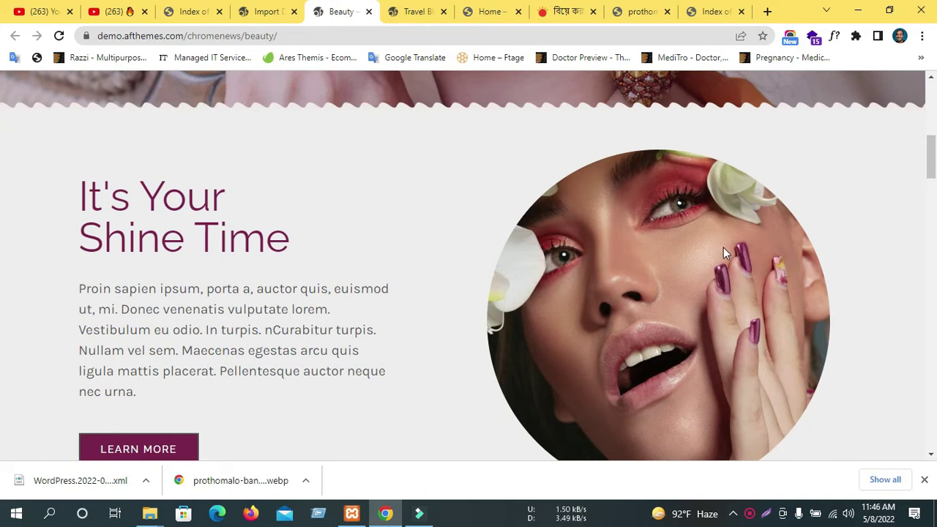
scroll(723, 247, "up", 4)
scroll(722, 246, "down", 4)
scroll(651, 254, "down", 5)
scroll(651, 257, "up", 1)
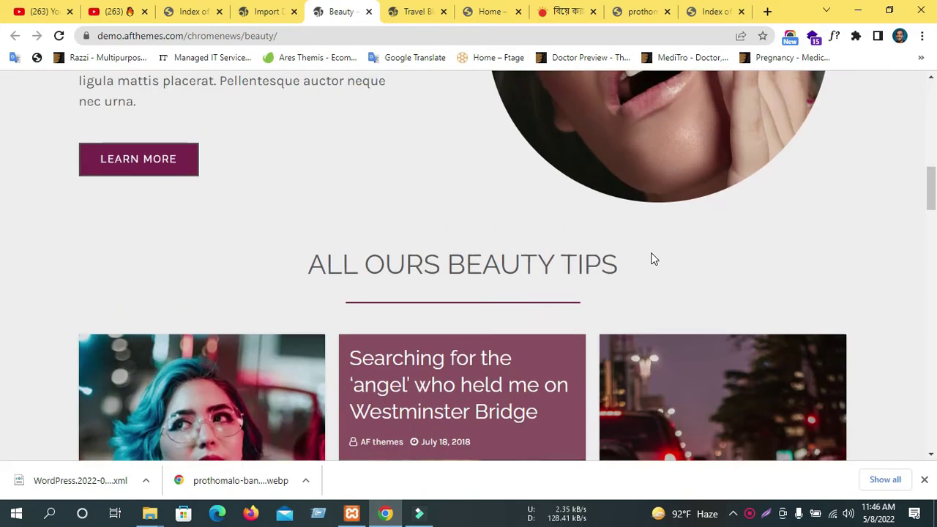
scroll(649, 258, "down", 3)
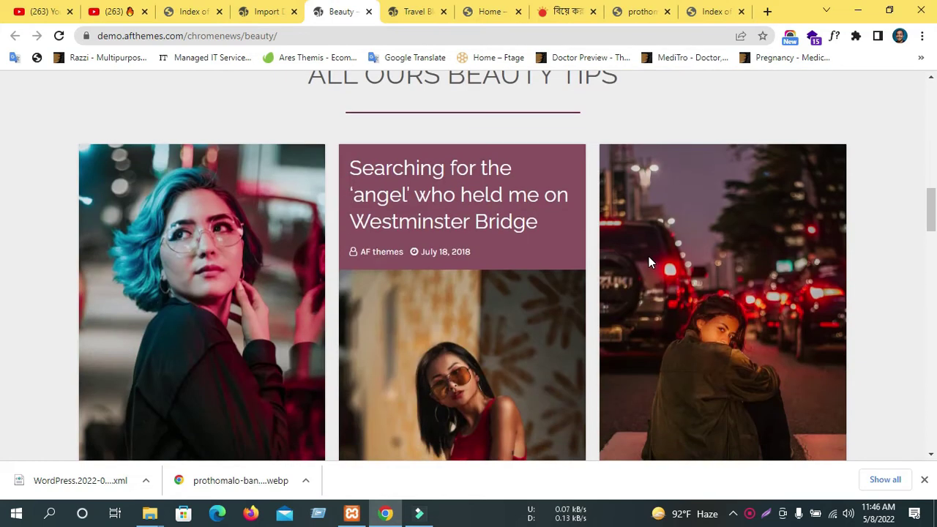
scroll(648, 260, "down", 2)
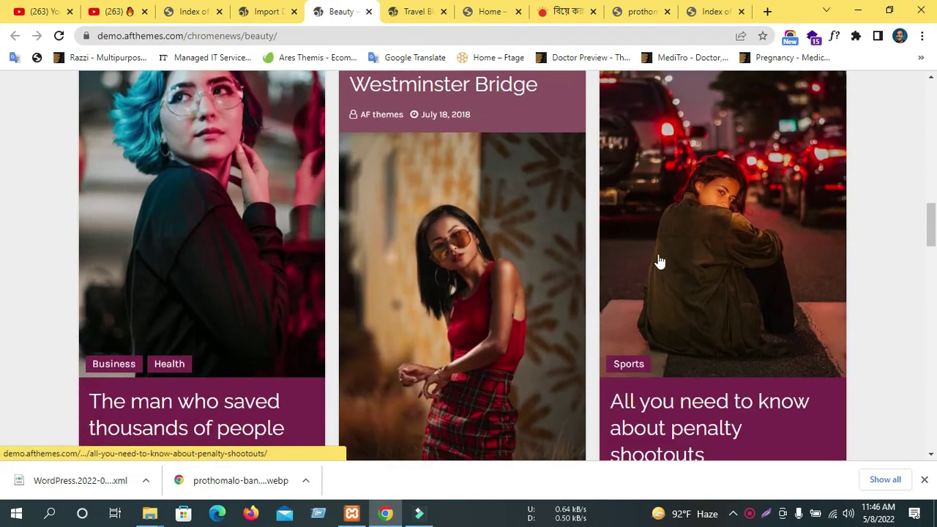
scroll(356, 262, "down", 3)
scroll(356, 259, "up", 5)
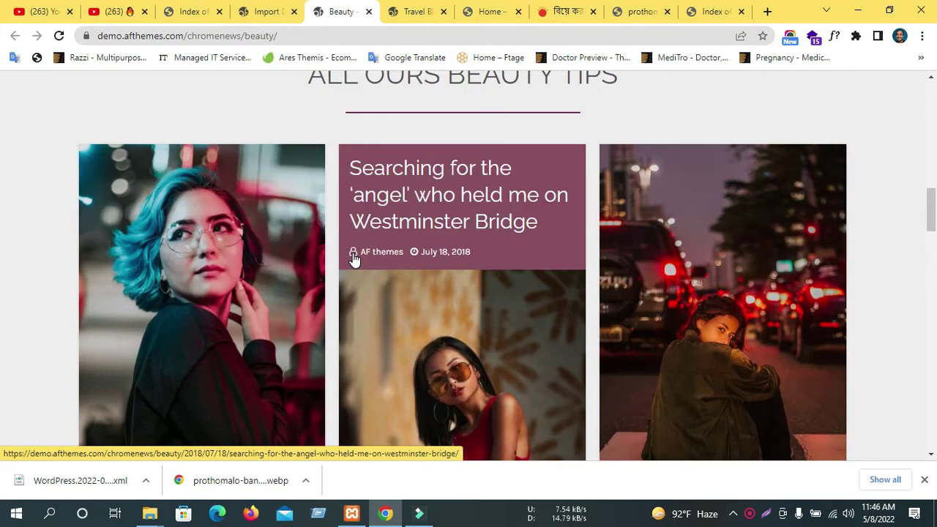
scroll(379, 254, "down", 2)
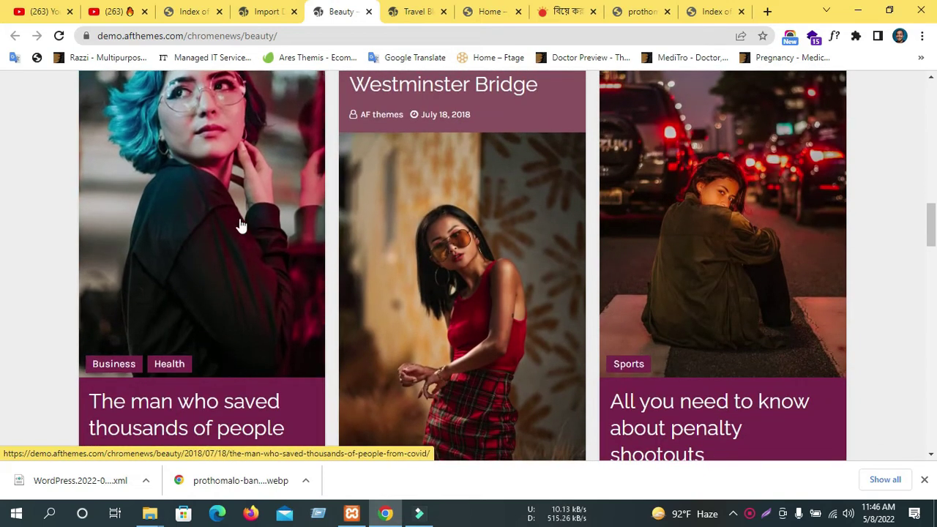
scroll(256, 241, "down", 3)
scroll(371, 259, "up", 3)
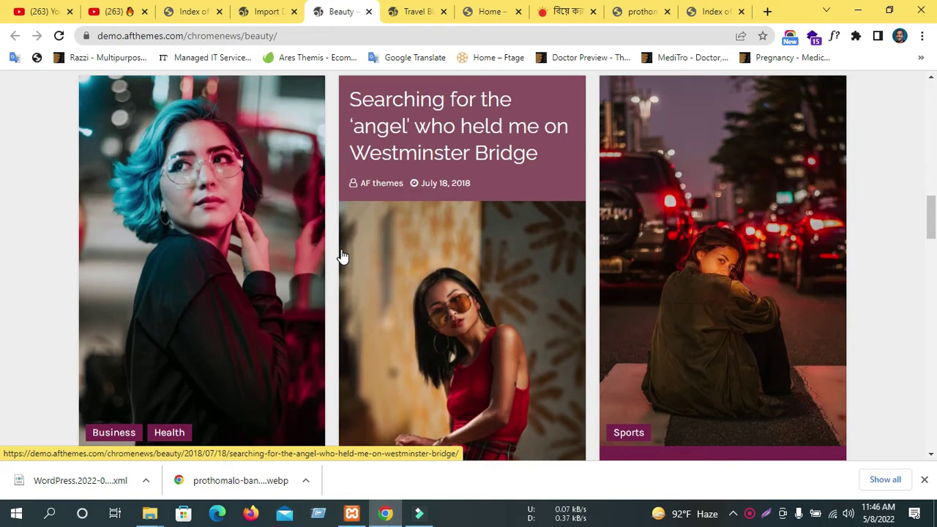
scroll(251, 286, "down", 3)
scroll(258, 277, "down", 4)
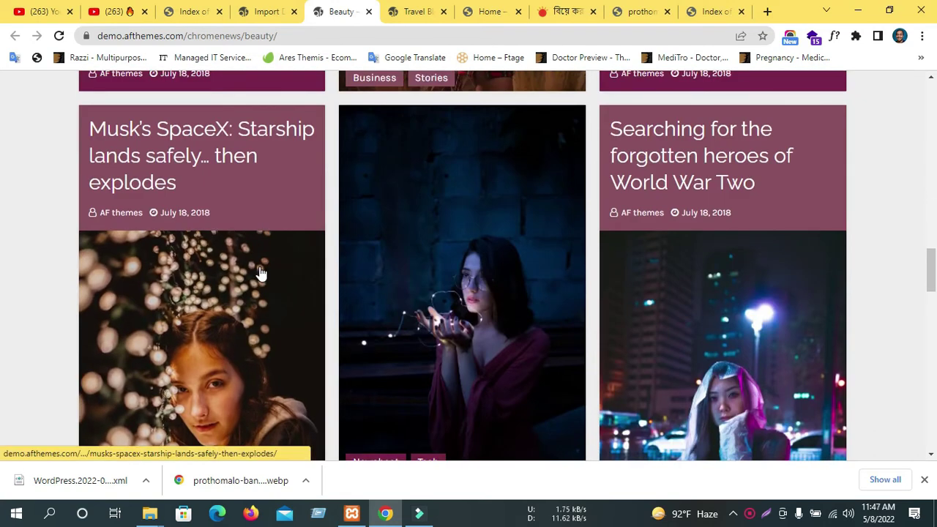
scroll(260, 272, "down", 8)
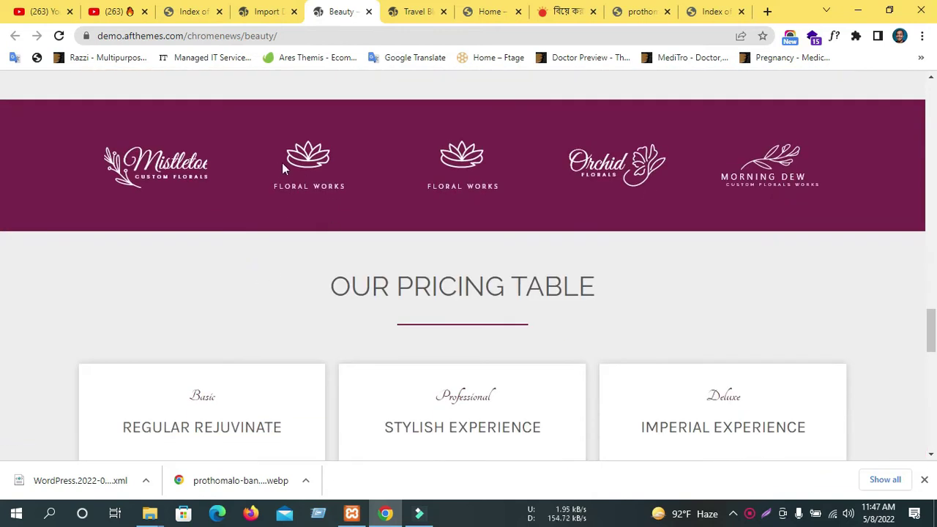
Review Our Pricing Table, selecting the REGULAR REJUVINATE plan title.
scroll(284, 164, "down", 2)
scroll(282, 163, "up", 2)
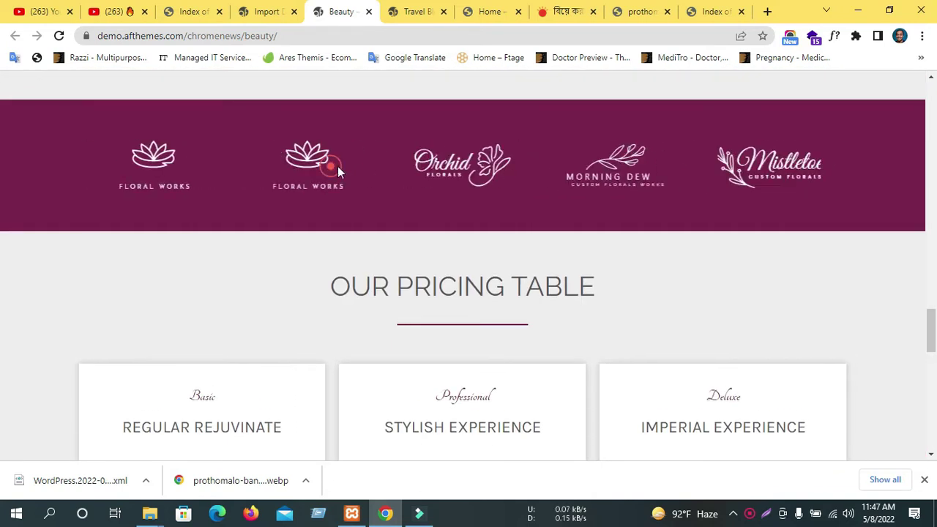
scroll(662, 162, "down", 3)
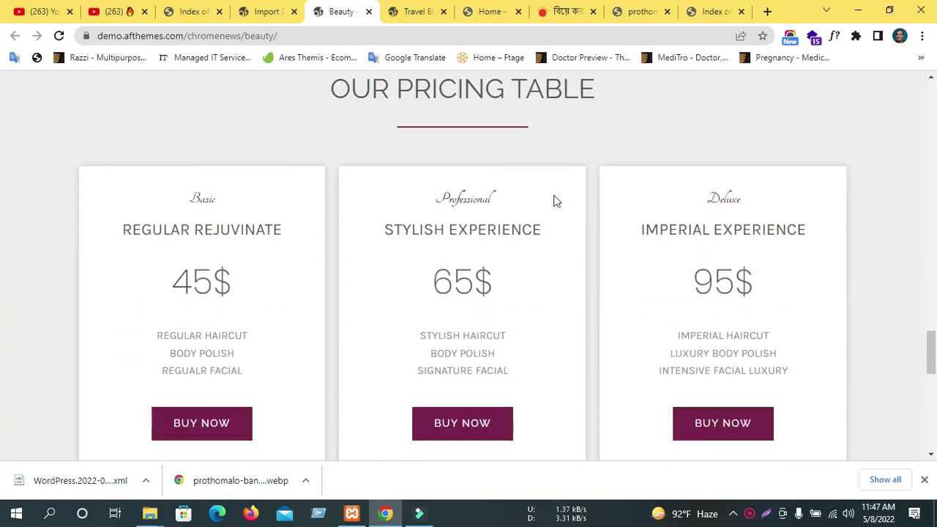
triple_click(127, 217)
scroll(410, 207, "down", 3)
scroll(436, 152, "up", 2)
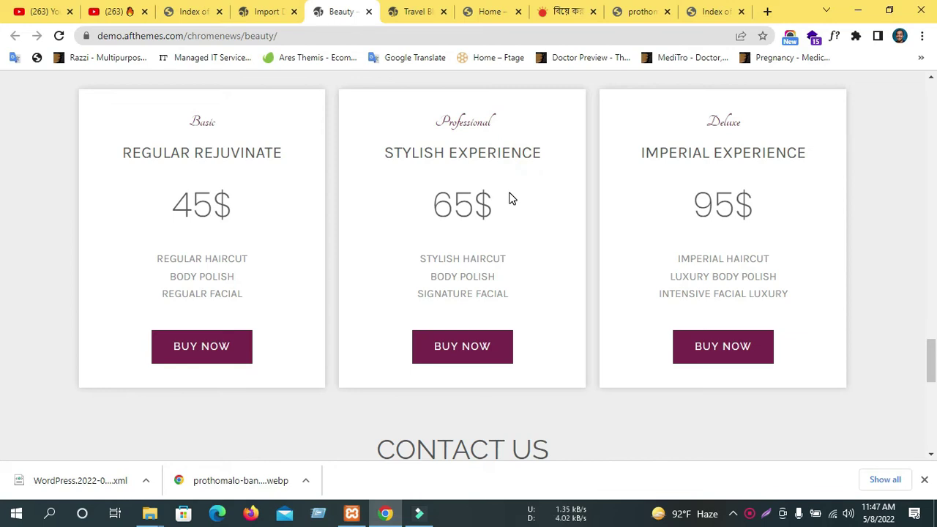
scroll(509, 198, "down", 8)
scroll(424, 192, "up", 2)
Select the Contact Us e-mail and location text, then scroll back to the page top.
left_click_drag(343, 183, 676, 167)
left_click(674, 163)
scroll(661, 121, "down", 1)
double_click(662, 121)
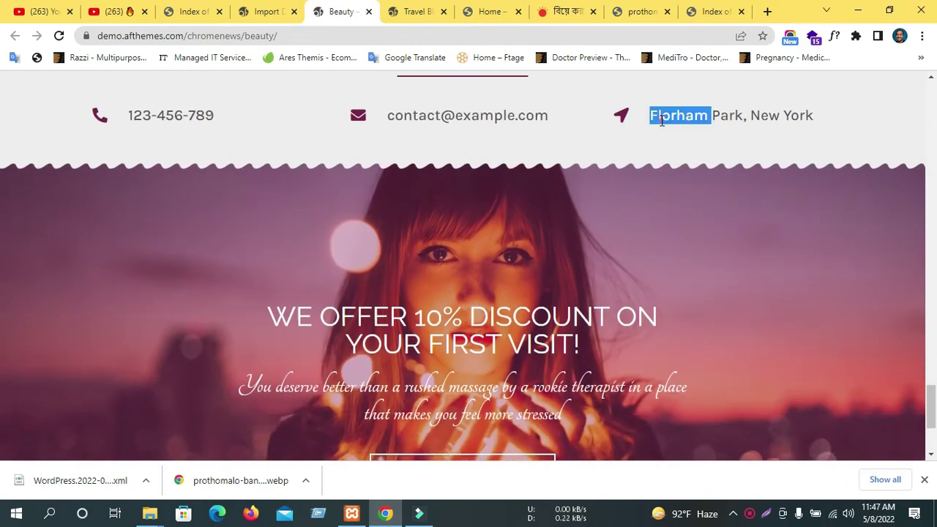
triple_click(662, 121)
scroll(499, 215, "down", 3)
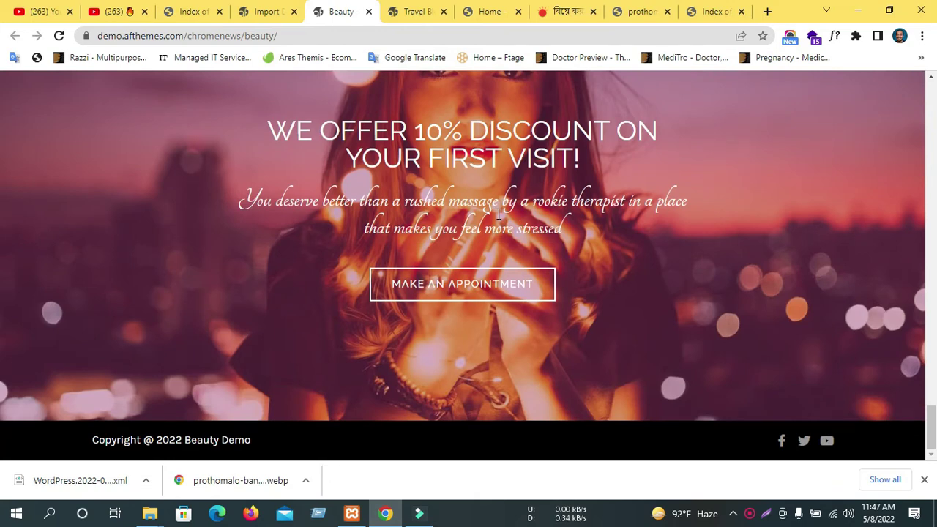
scroll(498, 215, "up", 1)
scroll(451, 227, "up", 20)
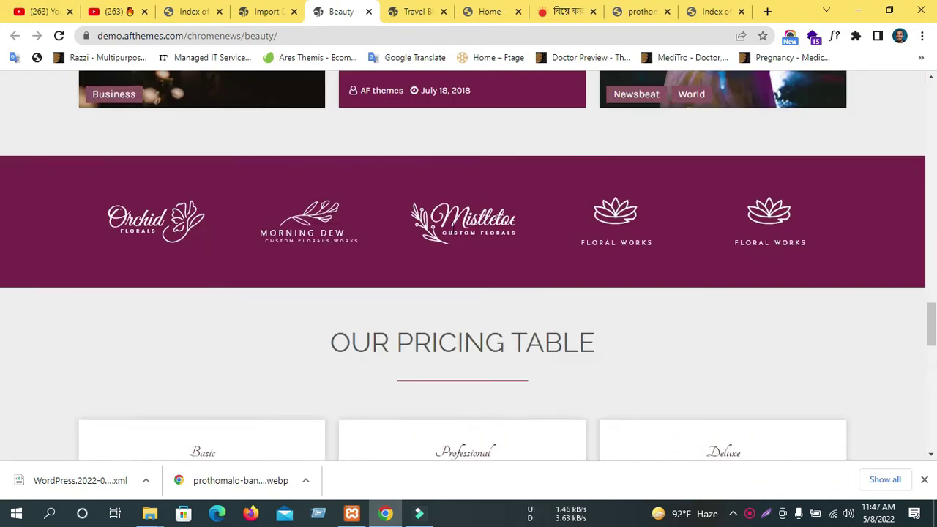
scroll(453, 233, "up", 1)
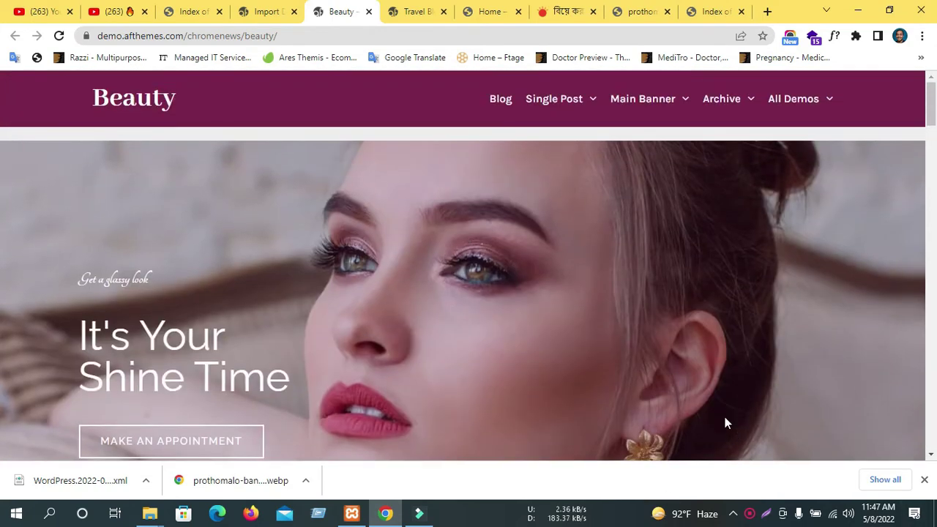
Go through the open tabs and reload the Travel Blog home page.
left_click(790, 36)
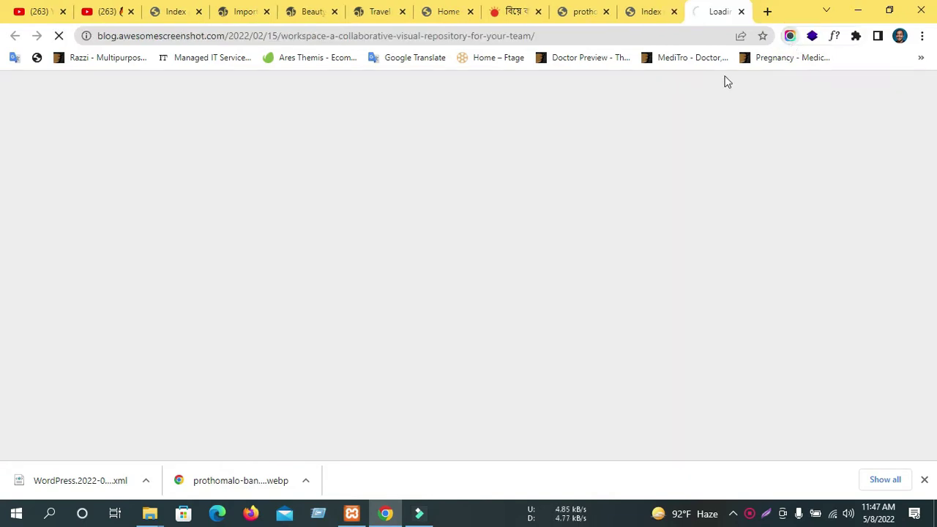
left_click(649, 9)
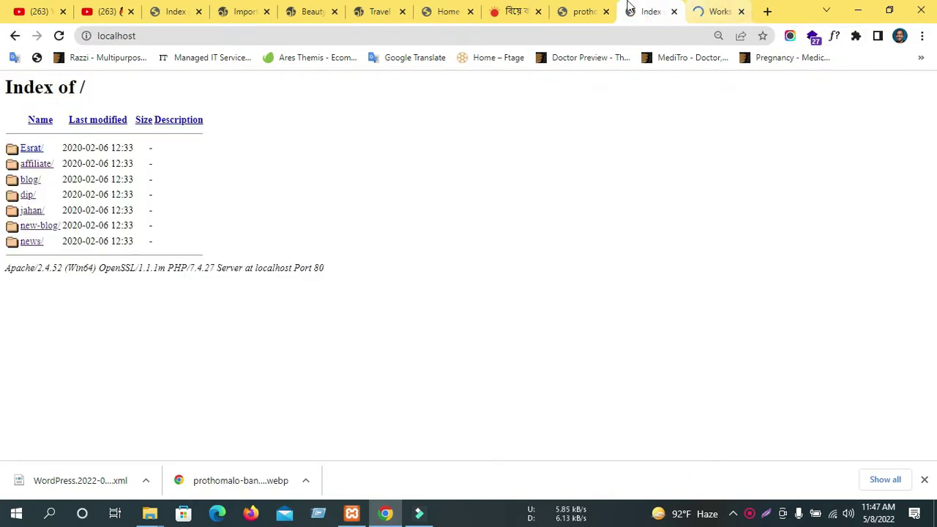
left_click(582, 13)
left_click(443, 12)
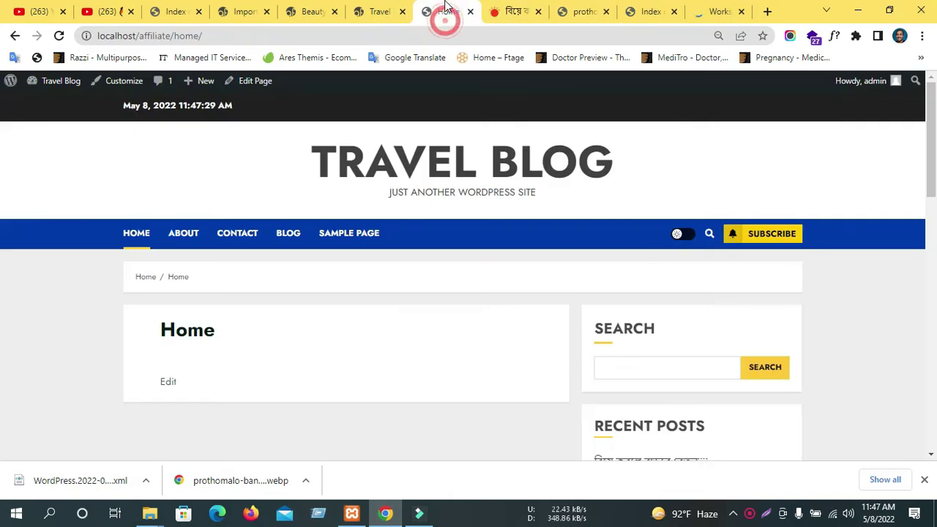
left_click(58, 35)
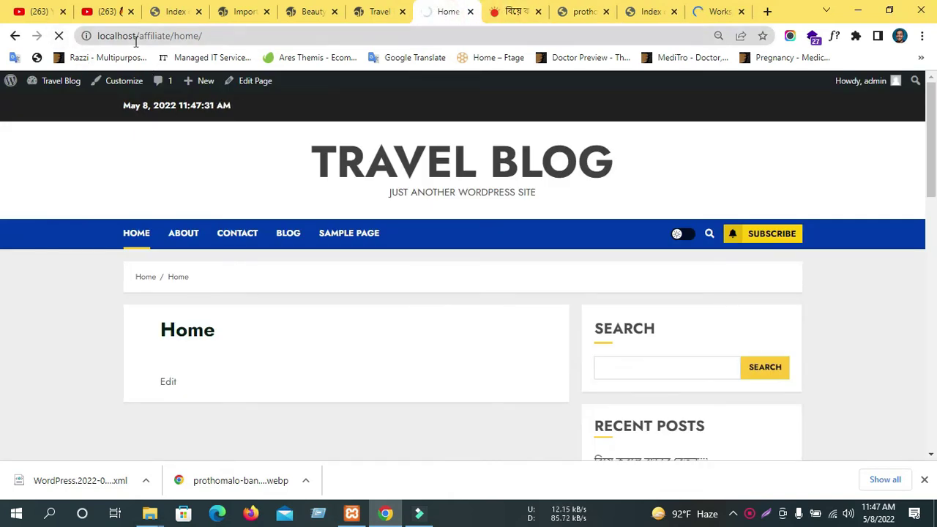
Close the Awesome Screenshot Workspace blog tab and return to the Beauty demo page.
left_click(315, 13)
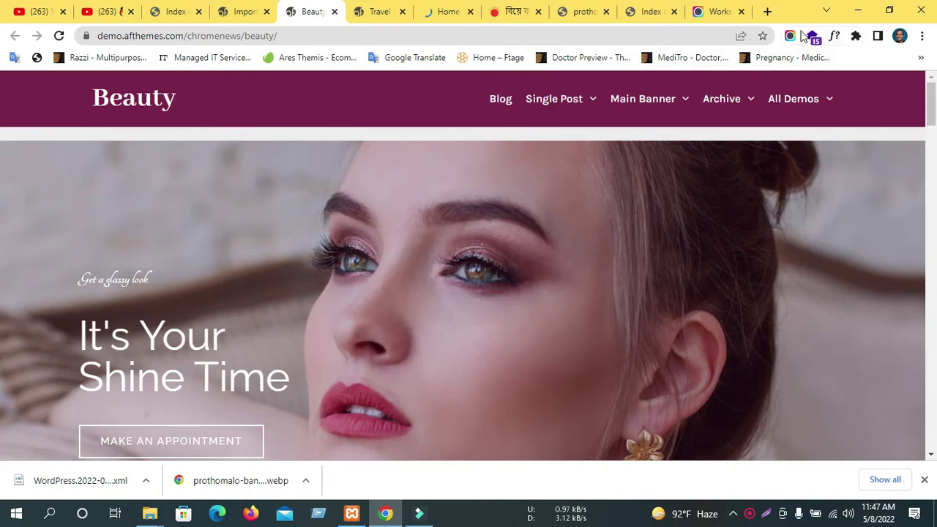
left_click(731, 11)
scroll(462, 271, "down", 12)
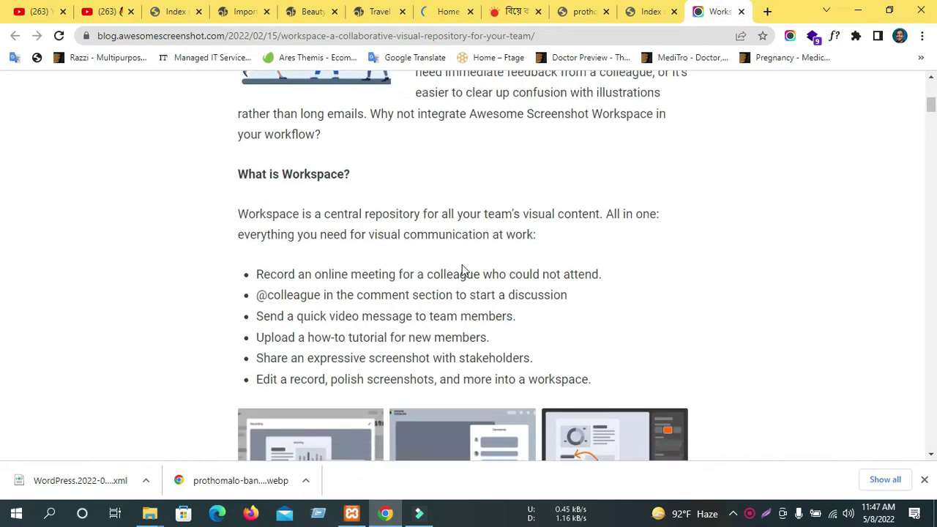
scroll(455, 260, "down", 5)
left_click(741, 11)
left_click(344, 11)
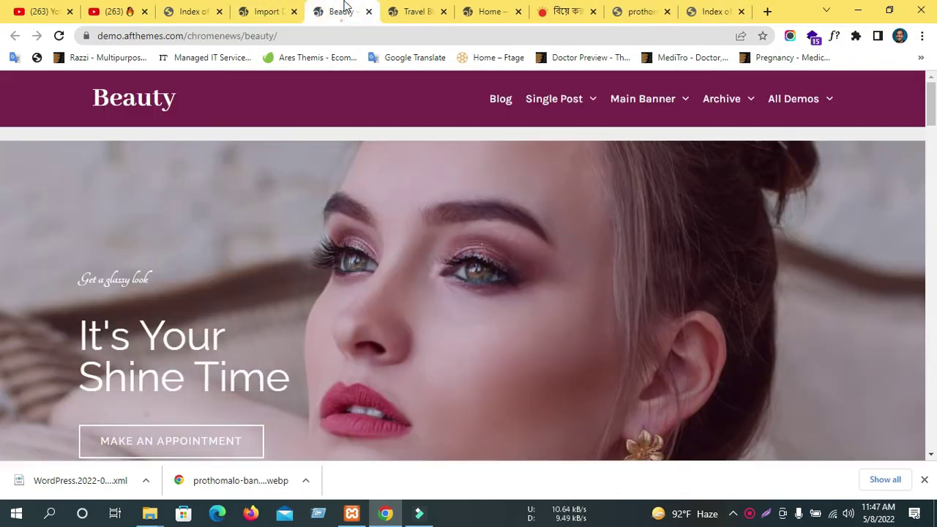
Capture the entire Beauty demo page with Awesome Screenshot.
left_click(791, 35)
scroll(116, 311, "down", 2)
scroll(116, 311, "up", 2)
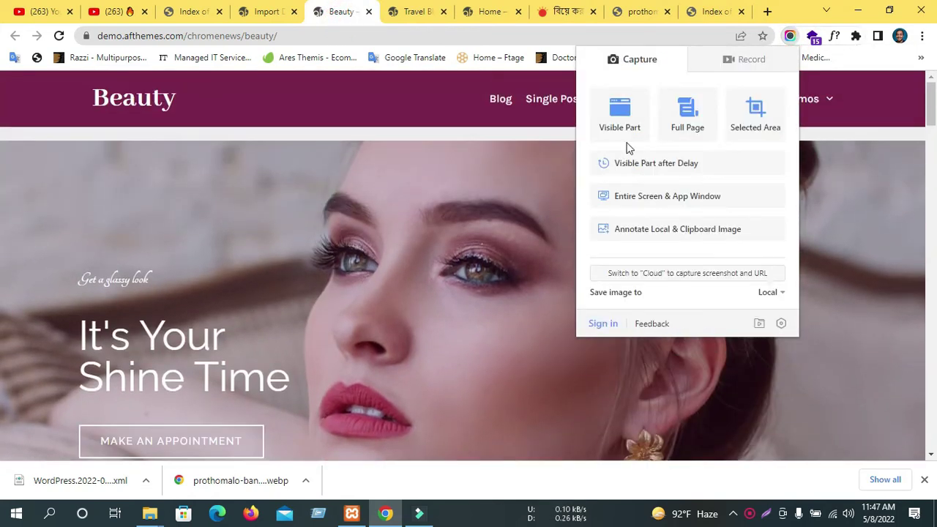
left_click(697, 126)
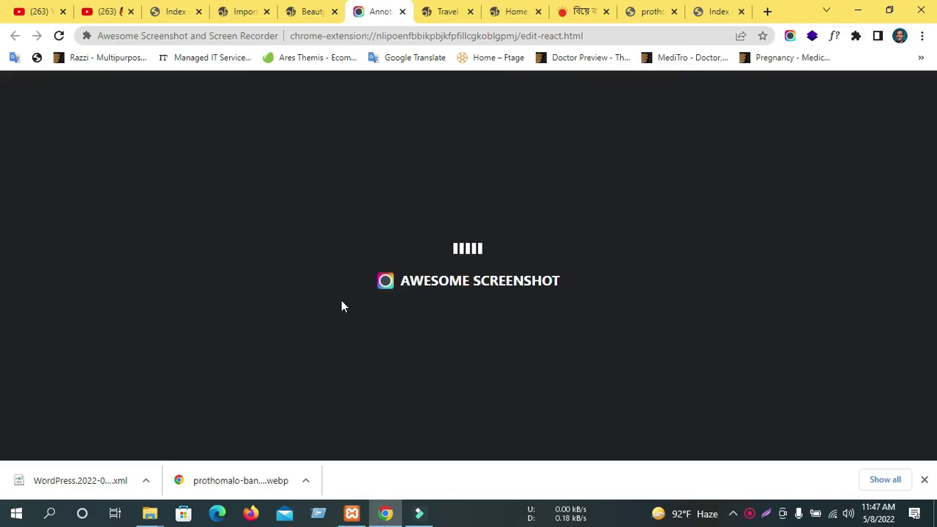
Save the capture to Downloads as Beauty---Just-another-ChromeNews-site.png, dismissing the backup sign-in prompt.
scroll(350, 292, "down", 15)
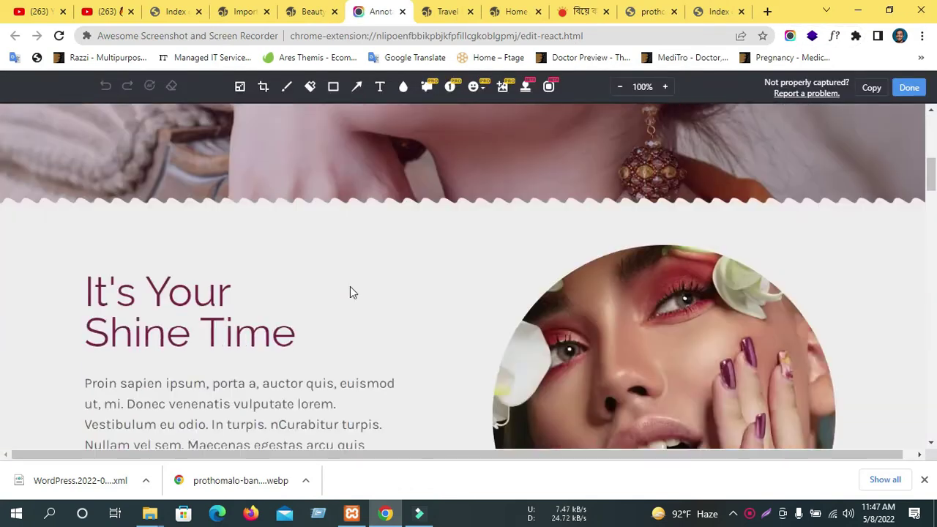
scroll(338, 308, "down", 20)
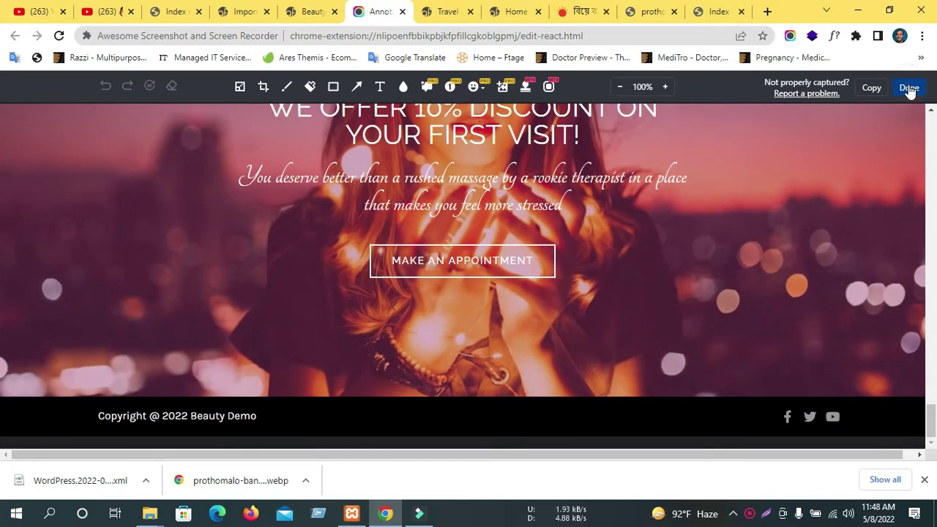
left_click(908, 87)
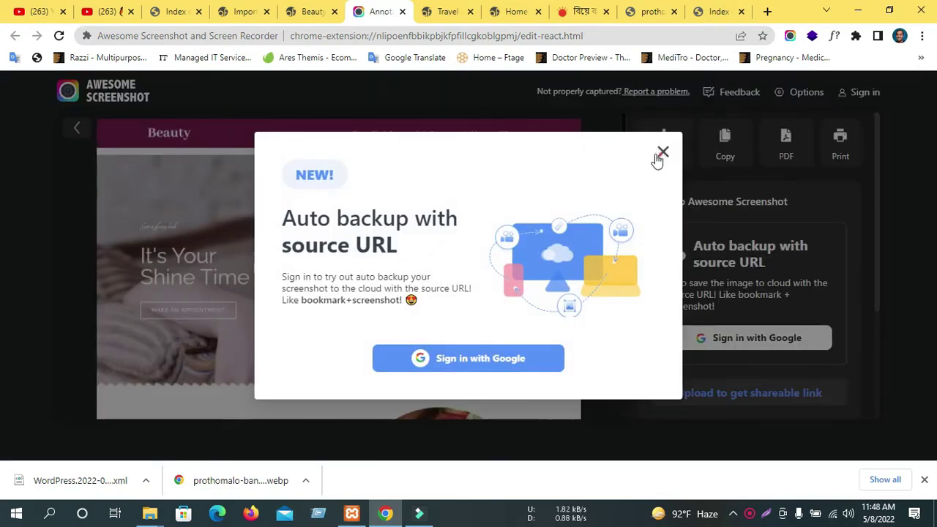
left_click(663, 152)
scroll(399, 269, "down", 10)
scroll(399, 265, "down", 10)
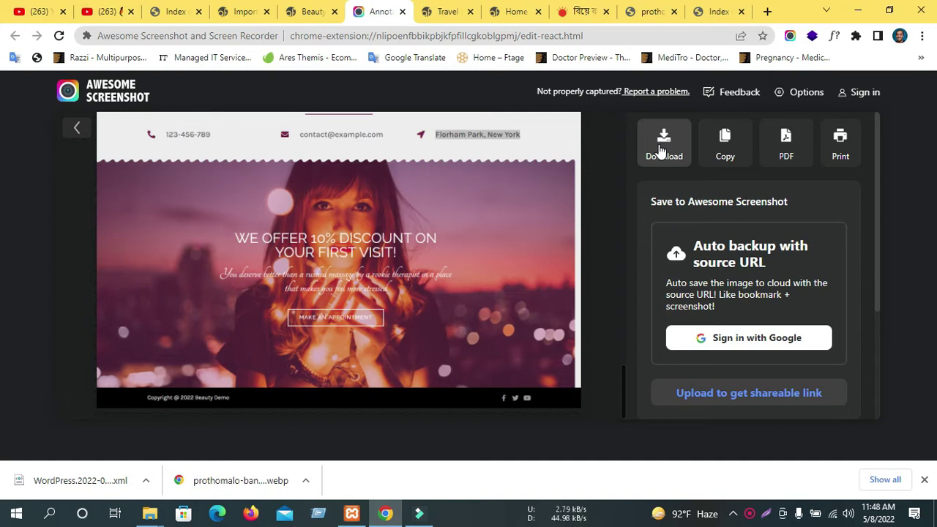
scroll(384, 275, "up", 20)
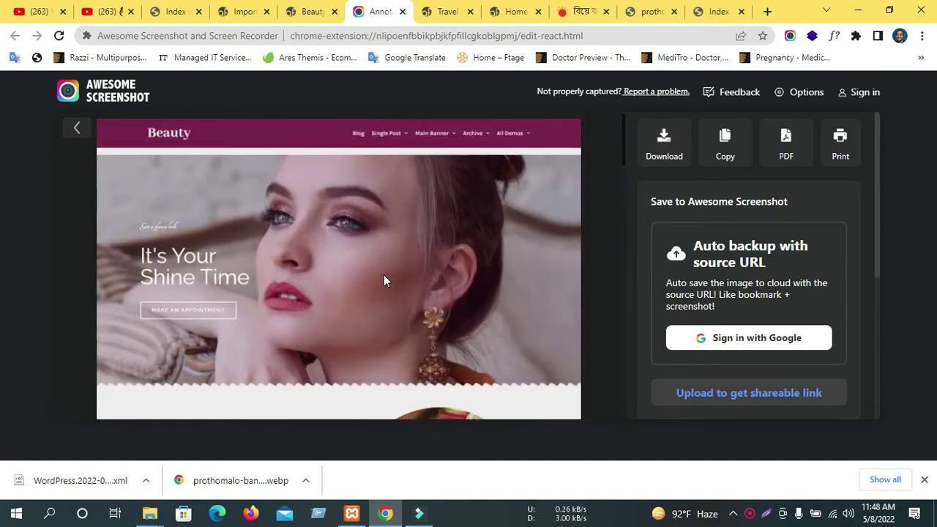
left_click(646, 156)
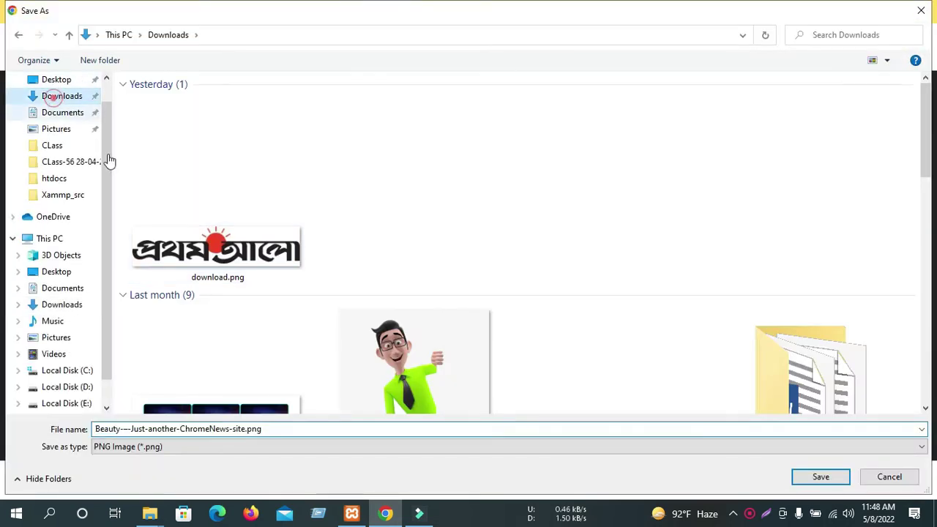
left_click(811, 476)
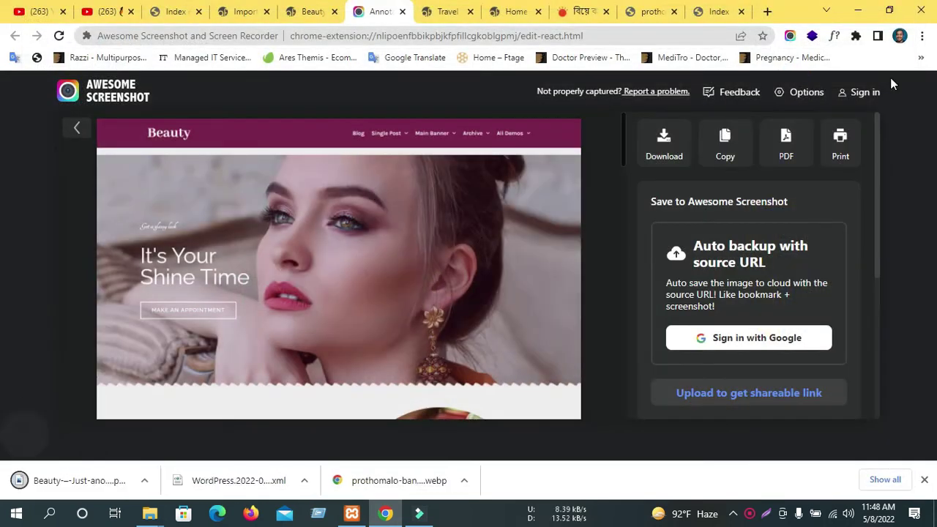
scroll(421, 238, "down", 10)
Switch to the live Beauty demo and scroll down to the 'It's Your Shine Time' section.
left_click(303, 11)
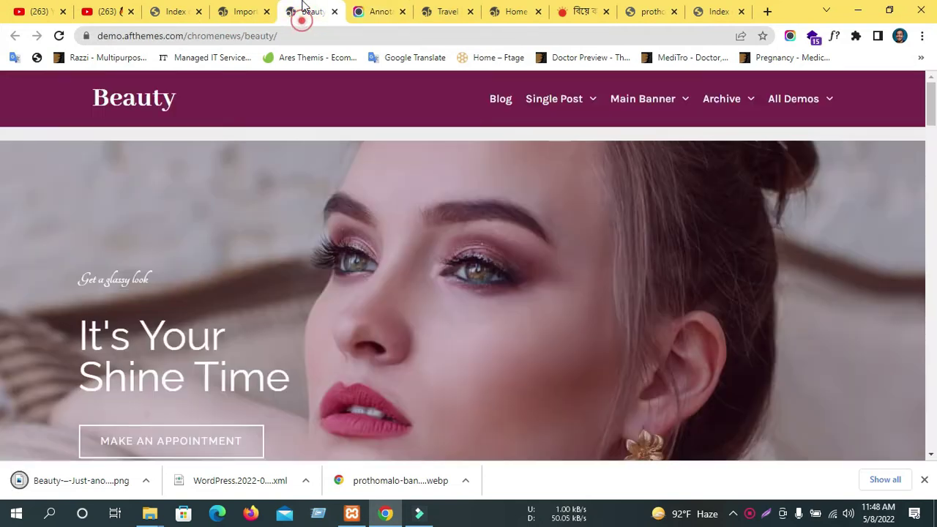
scroll(368, 244, "down", 5)
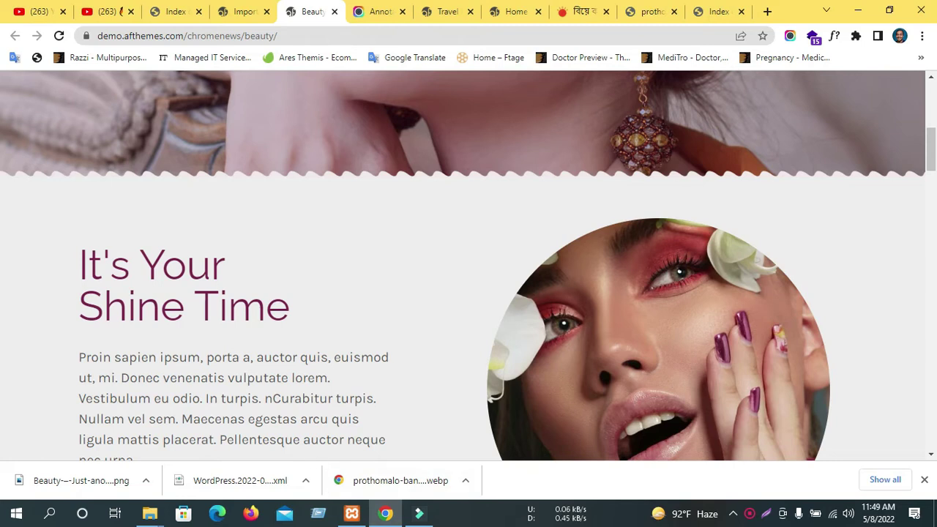
left_click(746, 514)
Finish scrolling the Beauty demo, check the import page, then show the localhost/affiliate Travel Blog.
left_click(750, 486)
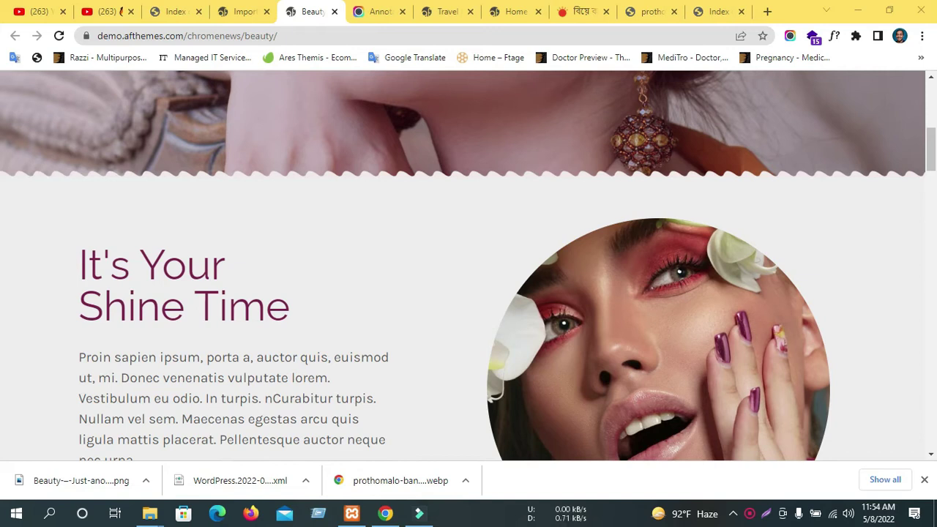
scroll(575, 345, "down", 5)
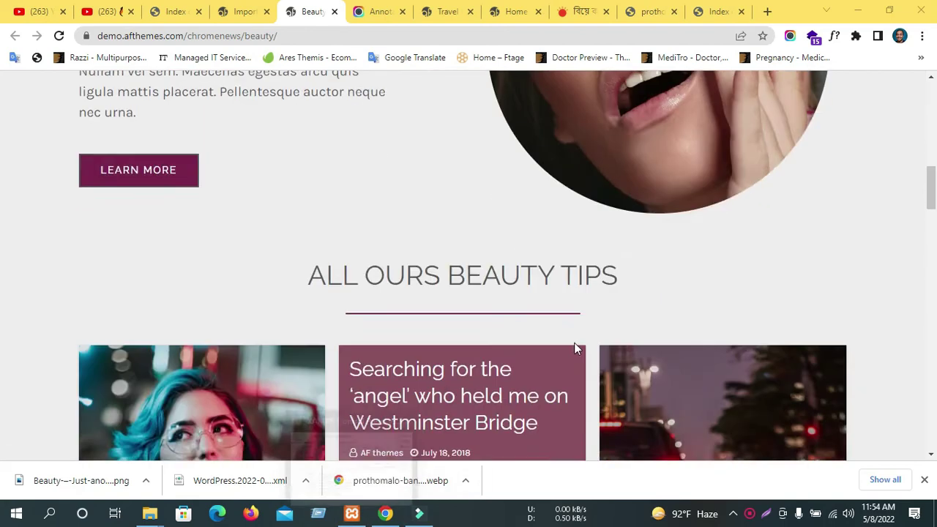
scroll(320, 247, "down", 10)
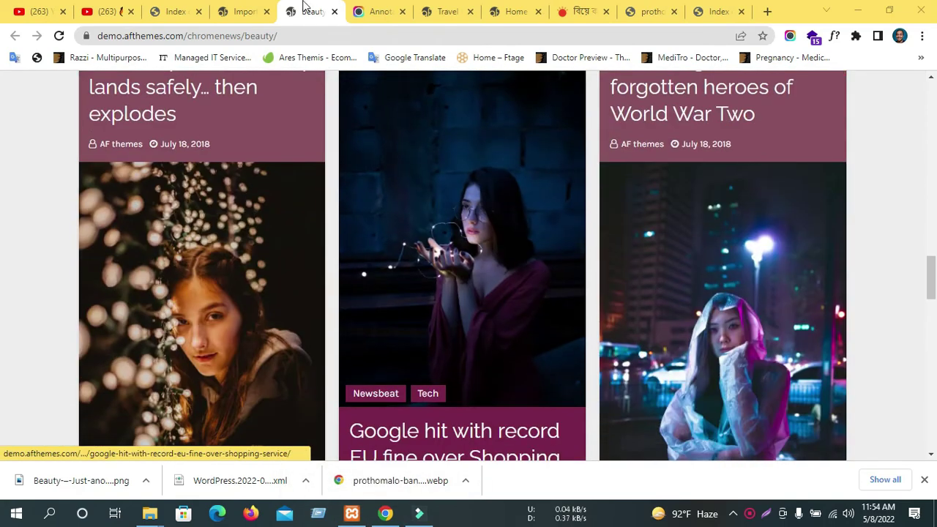
left_click(249, 11)
scroll(423, 229, "down", 2)
left_click(304, 11)
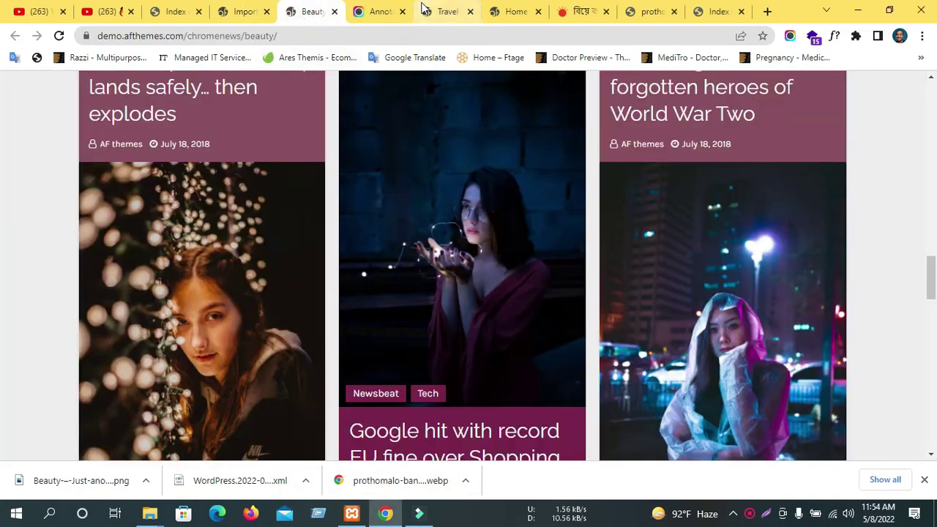
left_click(424, 9)
scroll(288, 210, "up", 5)
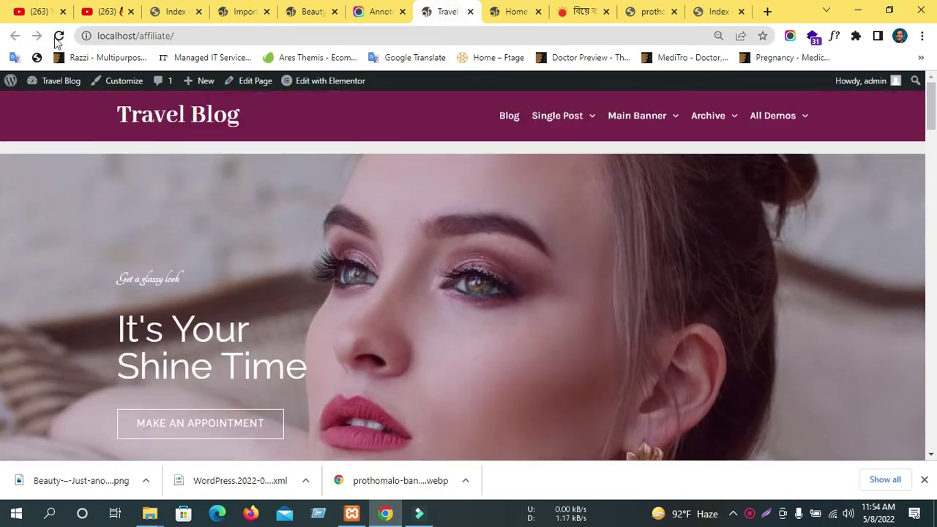
Reload the Travel Blog front page and scroll through the imported demo content.
left_click(58, 36)
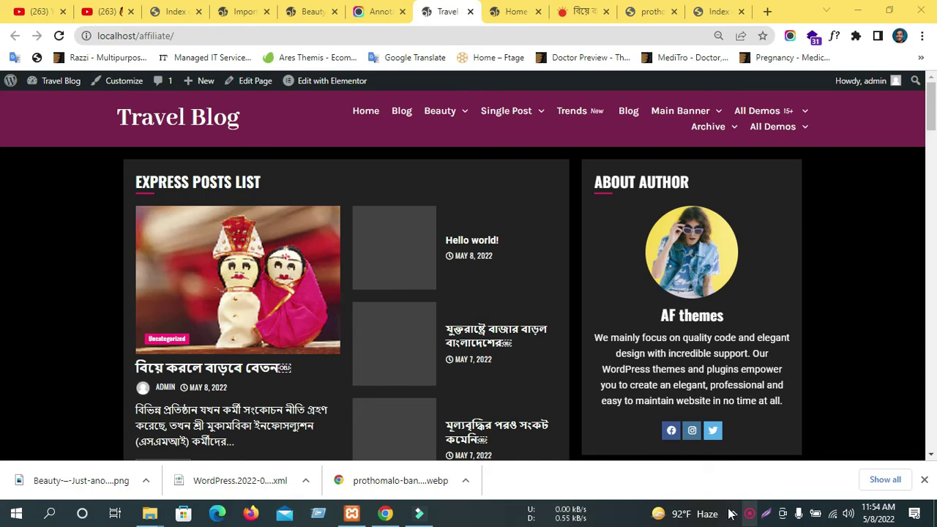
scroll(490, 212, "down", 1)
scroll(498, 211, "up", 1)
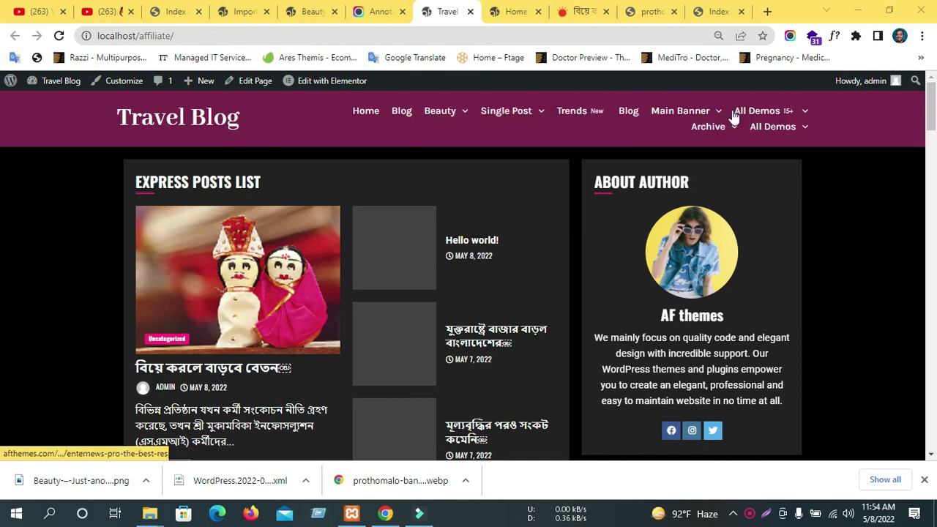
scroll(571, 227, "down", 10)
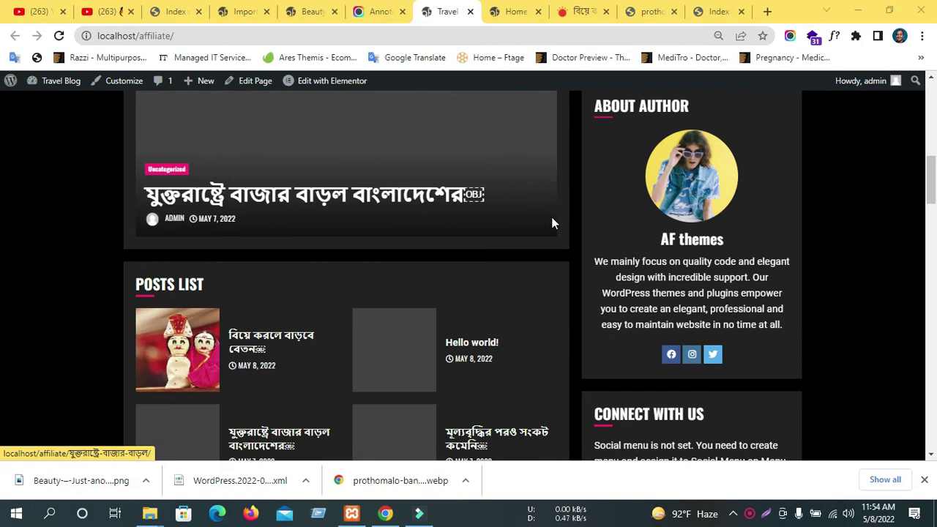
scroll(344, 234, "up", 7)
scroll(348, 262, "up", 3)
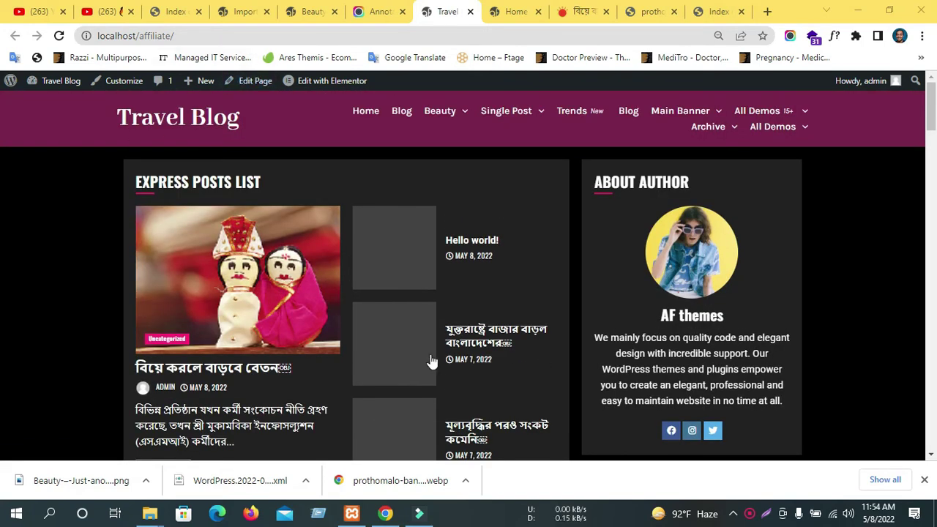
scroll(429, 360, "down", 3)
scroll(421, 359, "up", 3)
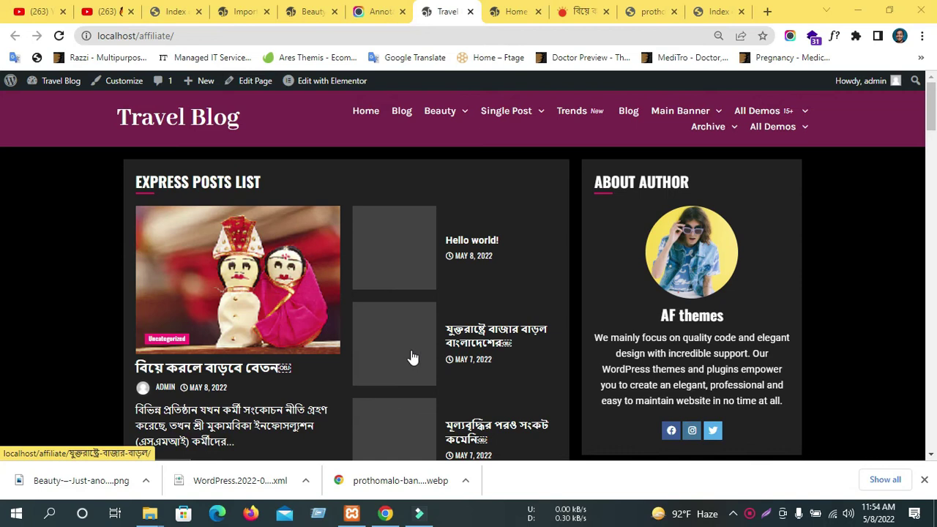
Compare it with the Beauty demo, then return to the AF Companion Import Demo Data page.
left_click(311, 8)
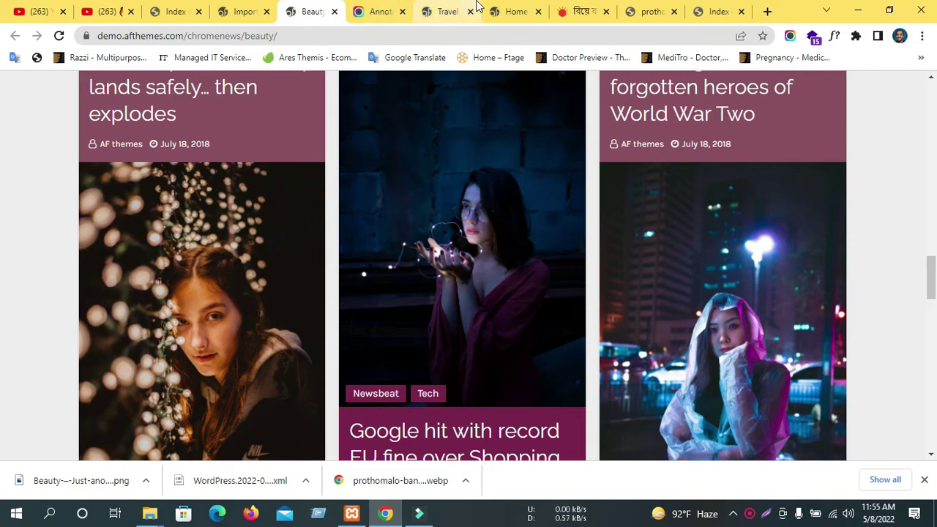
scroll(511, 140, "up", 15)
scroll(647, 144, "up", 2)
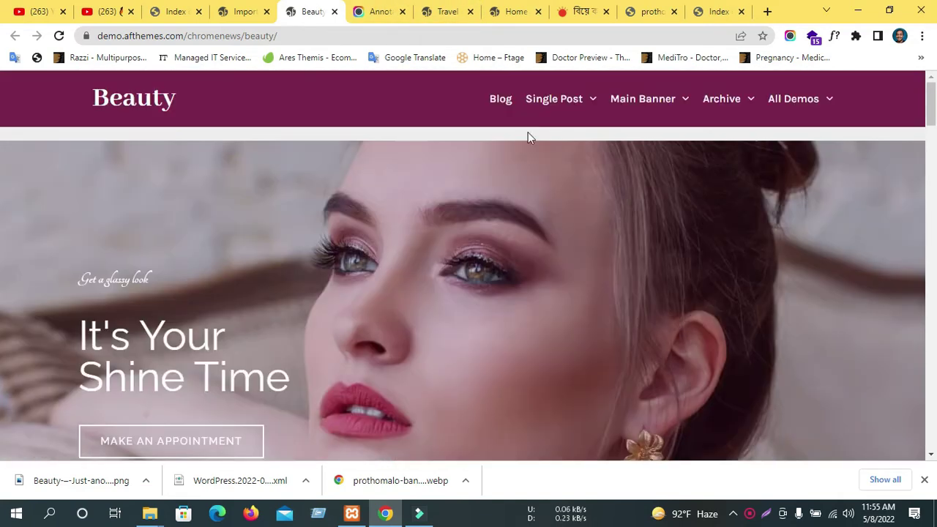
left_click(227, 12)
scroll(541, 195, "down", 1)
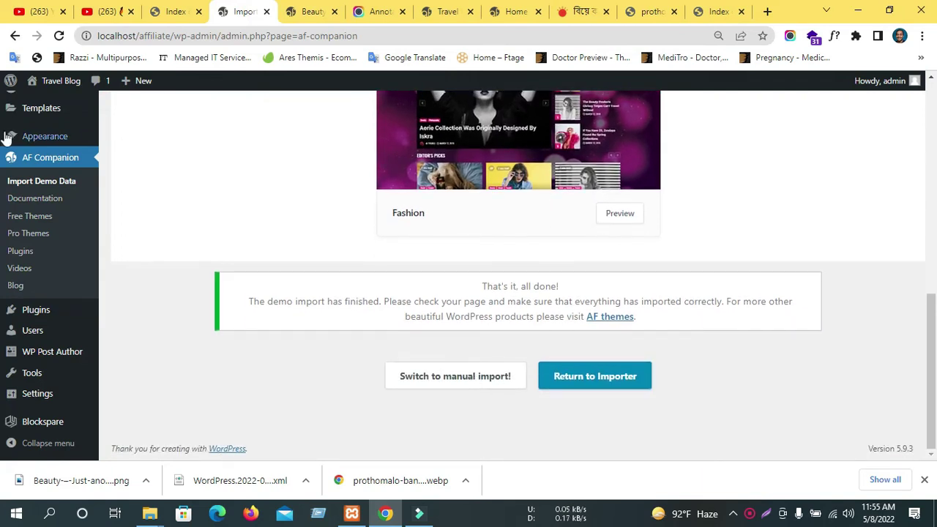
scroll(28, 149, "up", 4)
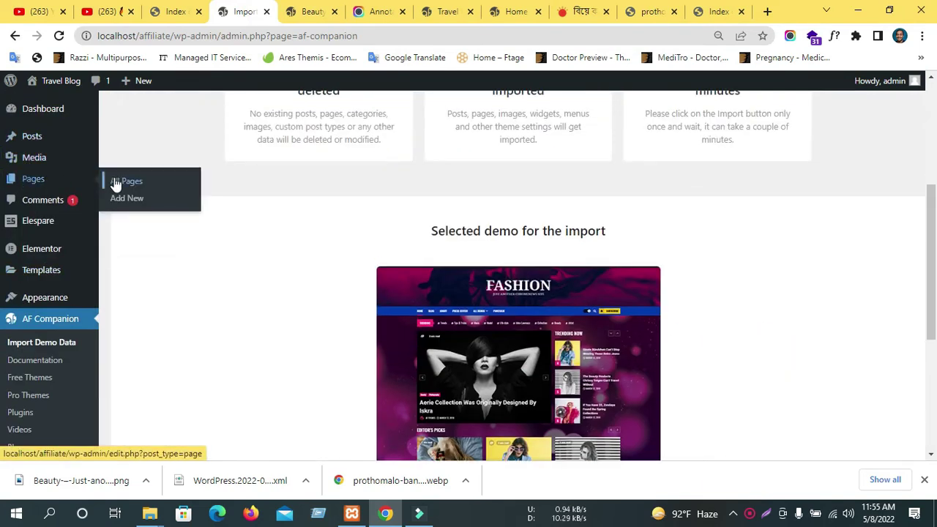
Open All Pages and tick the five Privacy Policy — Draft rows.
left_click(117, 182)
left_click(306, 11)
left_click(230, 11)
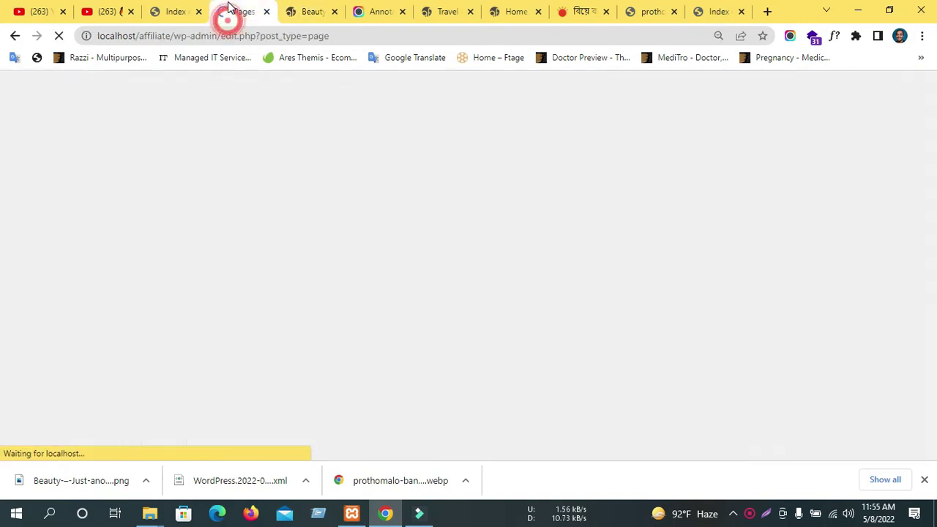
scroll(318, 249, "down", 3)
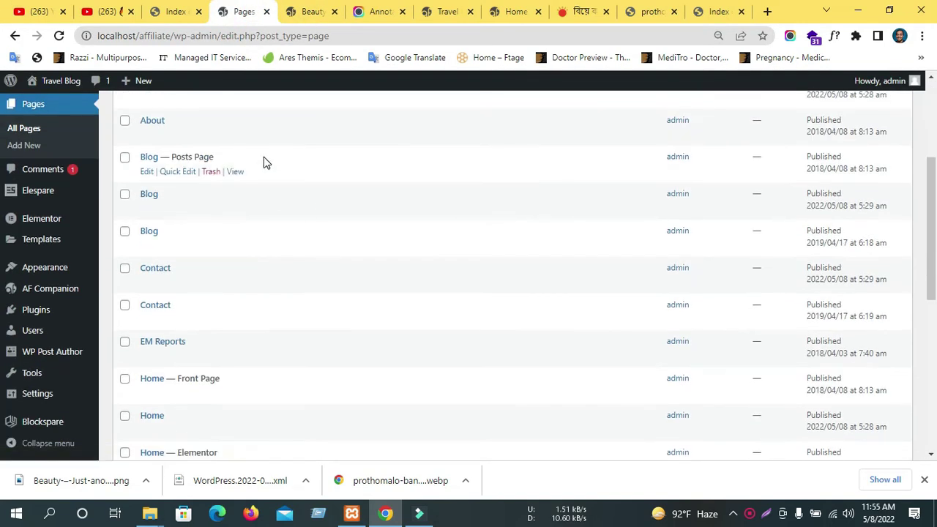
scroll(264, 161, "down", 5)
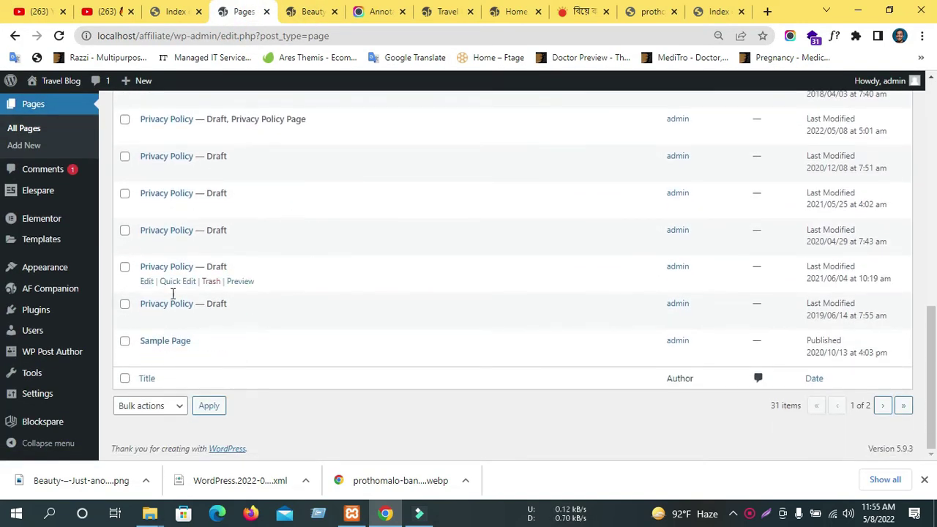
left_click(125, 303)
left_click(124, 230)
left_click(125, 192)
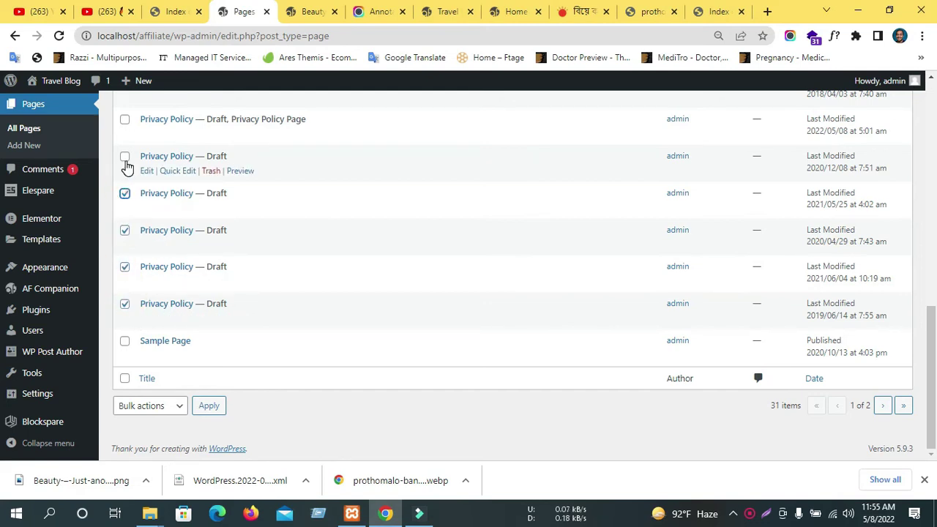
left_click(124, 157)
Apply the Move to Trash bulk action to the checked Privacy Policy drafts.
scroll(193, 272, "up", 1)
scroll(147, 368, "down", 1)
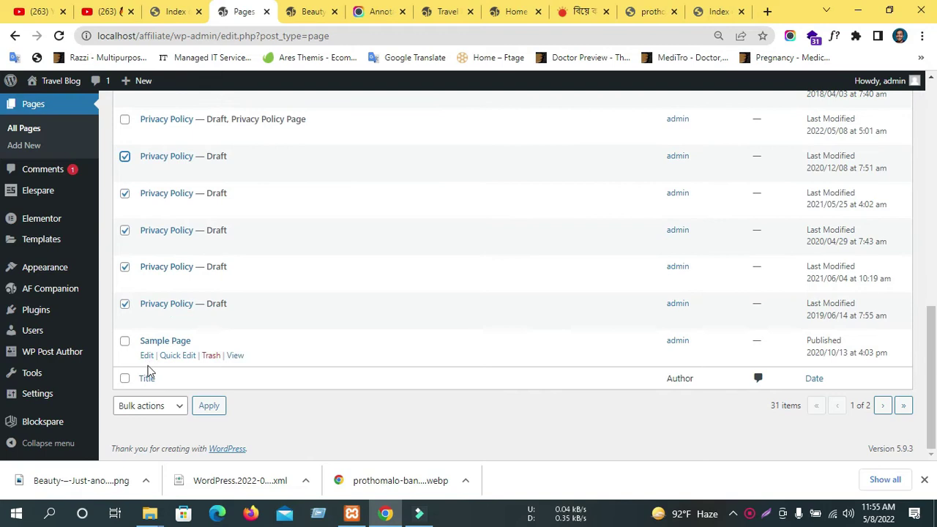
left_click(142, 409)
left_click(135, 444)
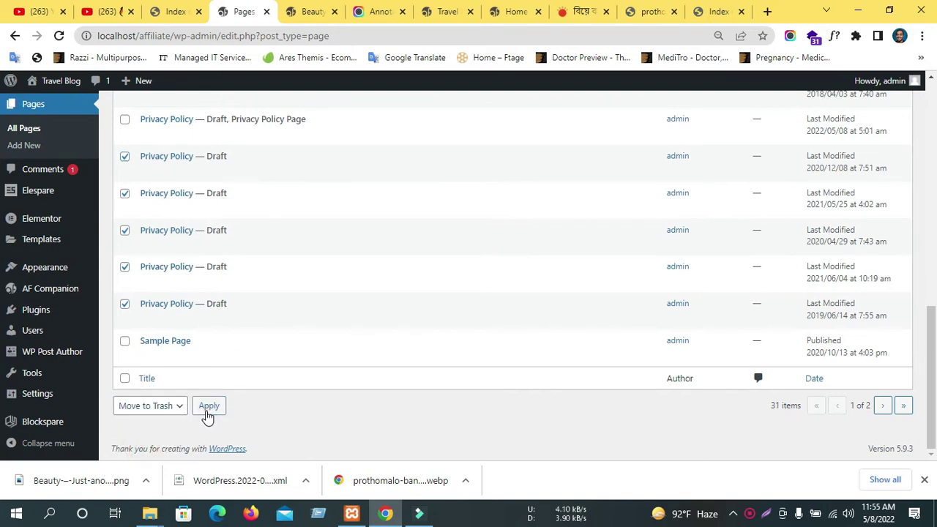
left_click(209, 407)
scroll(452, 331, "up", 2)
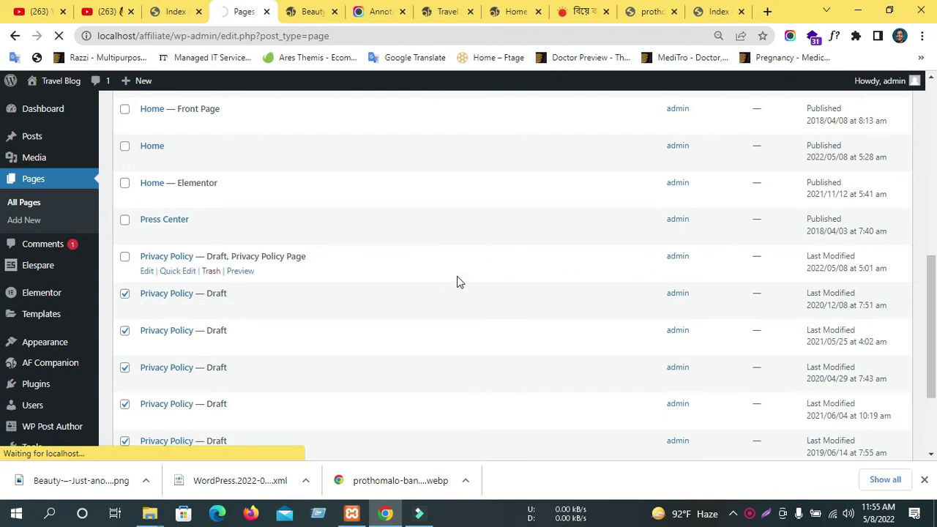
Trash the duplicate About, Blog and Contact pages individually from their rows.
scroll(460, 276, "down", 2)
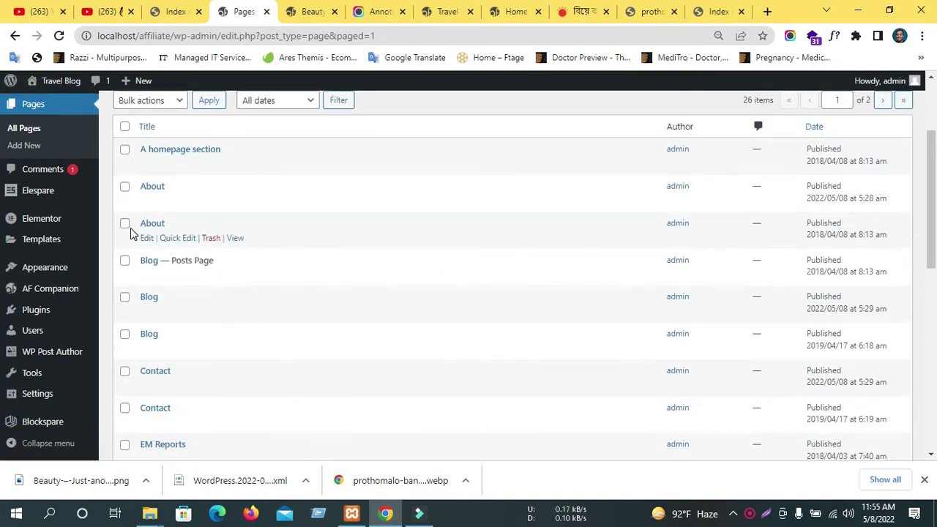
left_click(211, 238)
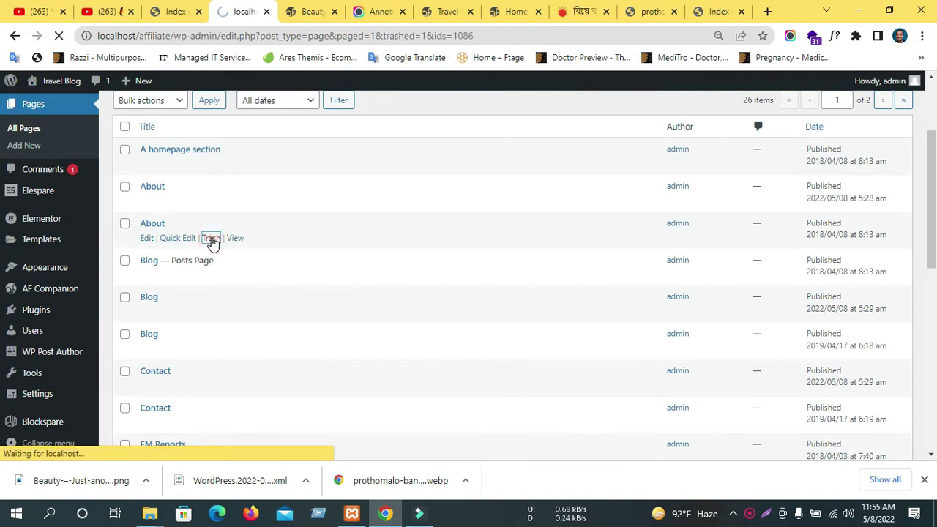
scroll(212, 237, "down", 3)
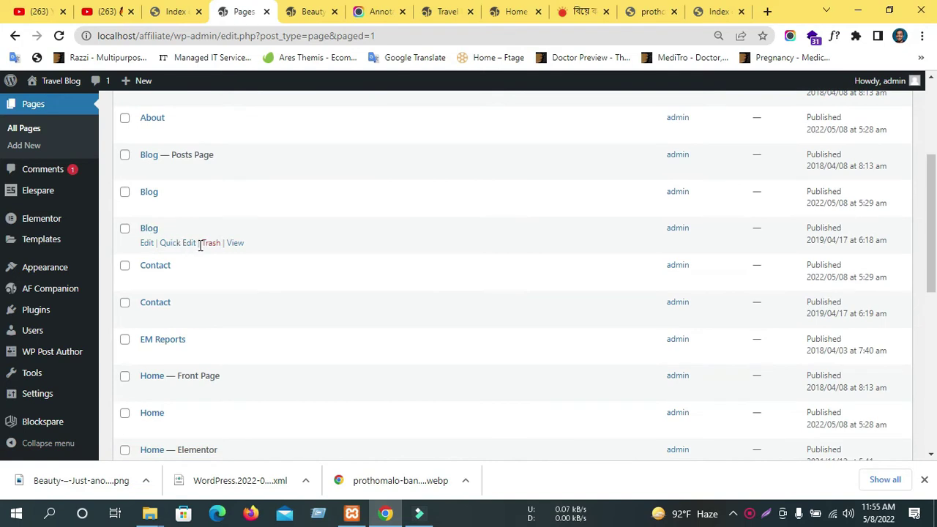
left_click(210, 244)
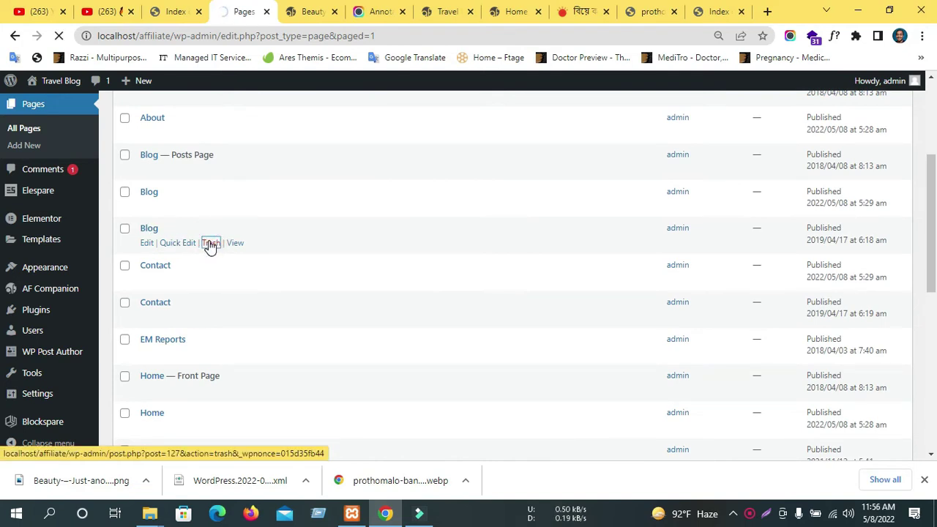
scroll(207, 237, "down", 3)
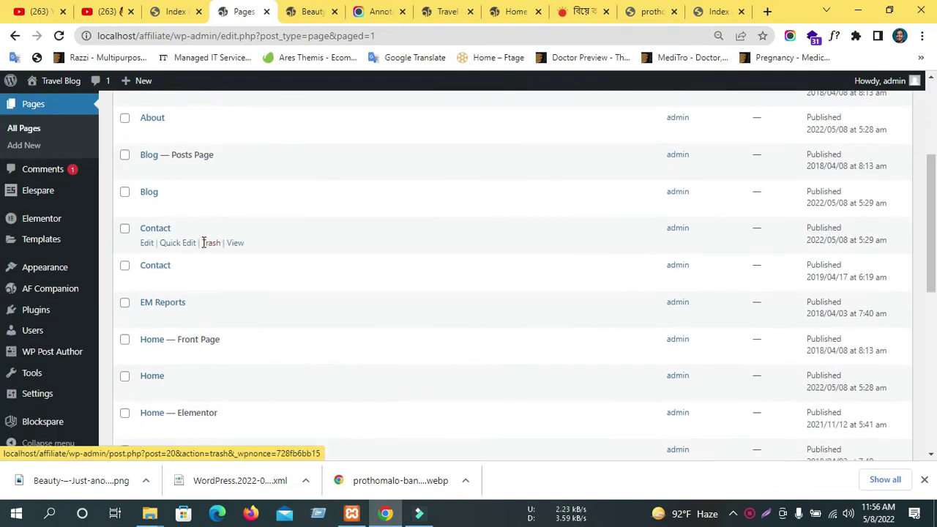
left_click(210, 244)
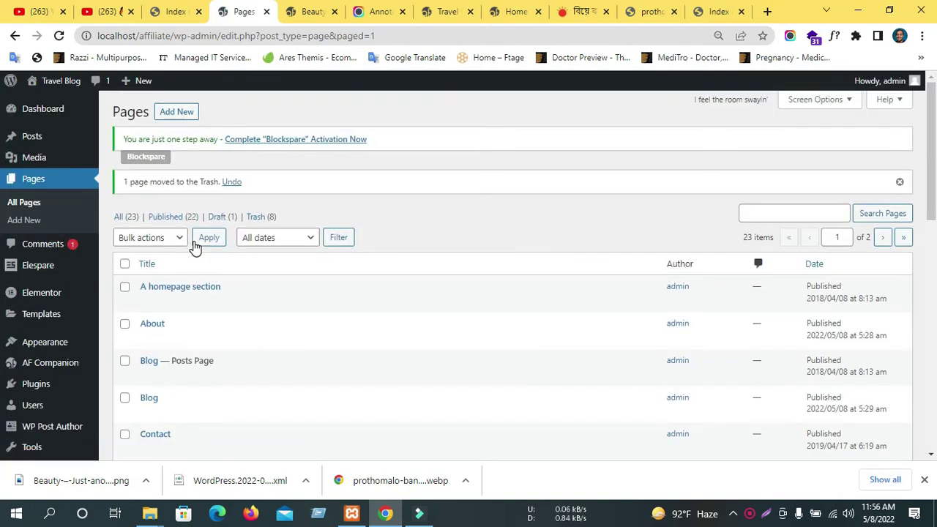
scroll(194, 246, "down", 4)
scroll(202, 247, "up", 1)
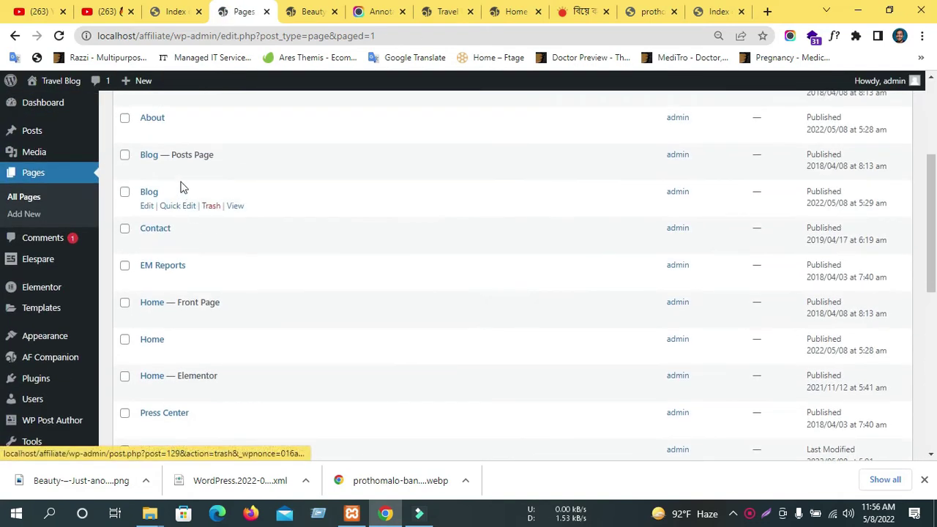
left_click(210, 207)
Tick the first four duplicate Sample Page rows.
scroll(183, 216, "down", 2)
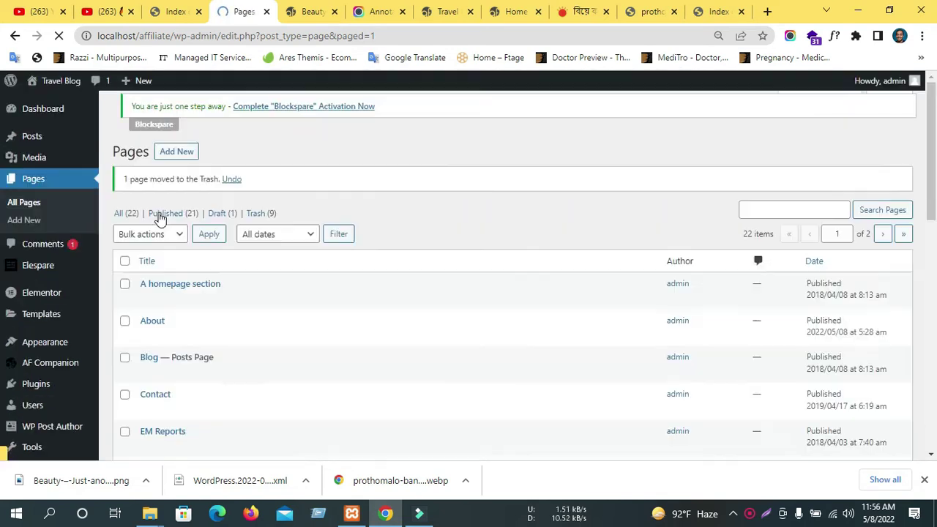
scroll(212, 242, "down", 6)
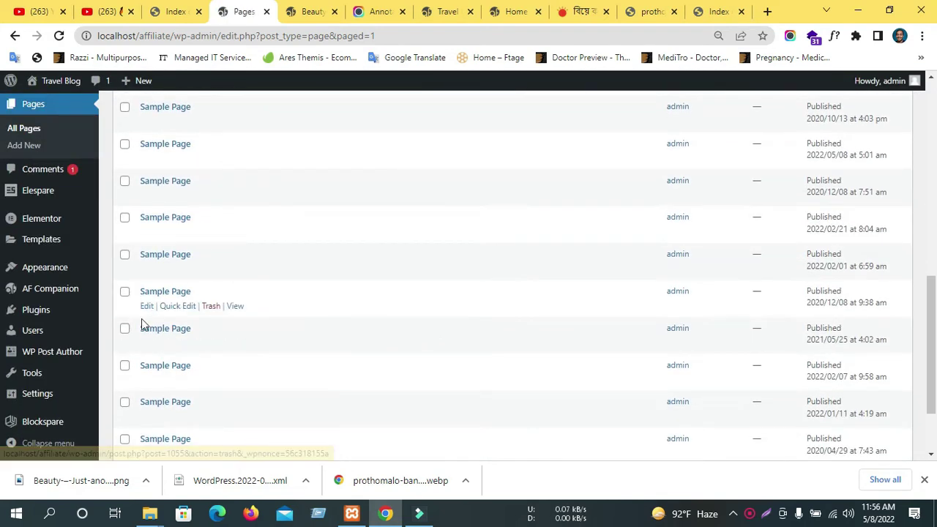
scroll(150, 315, "down", 3)
scroll(293, 297, "up", 10)
scroll(319, 290, "up", 2)
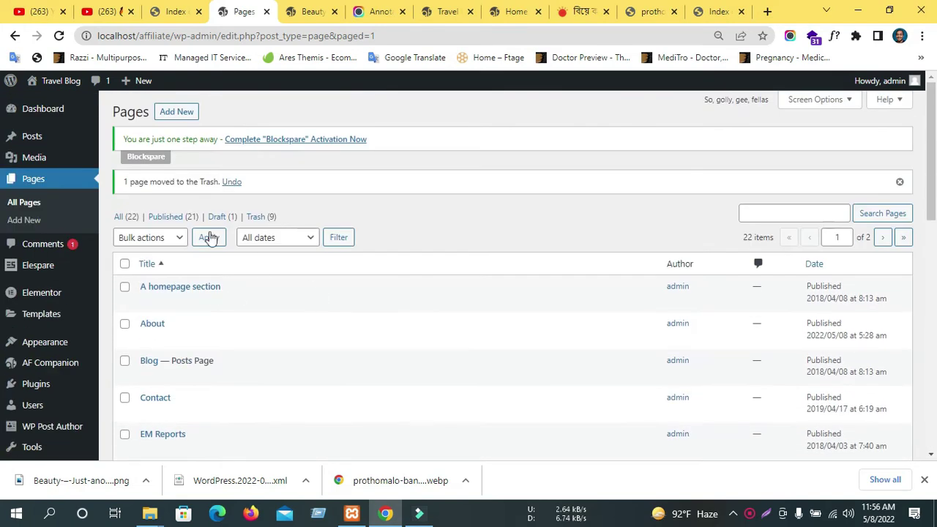
scroll(465, 339, "down", 10)
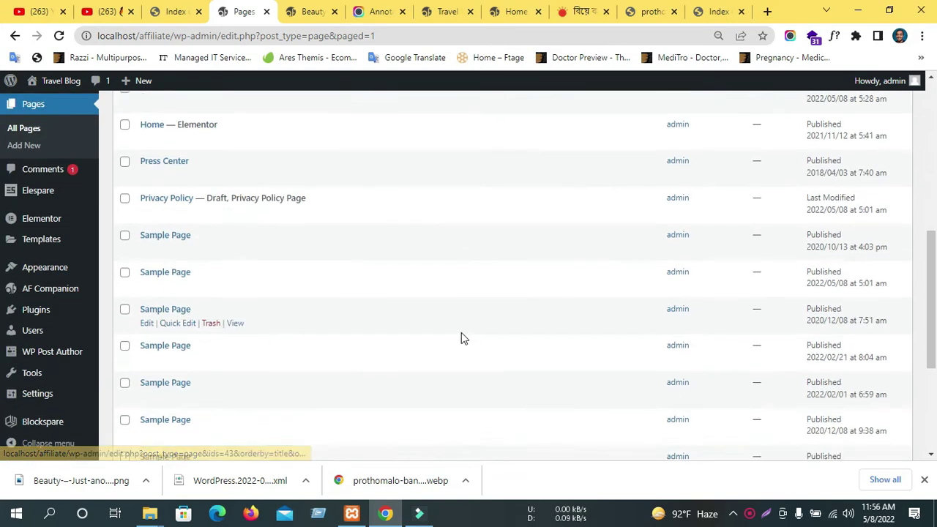
left_click(125, 342)
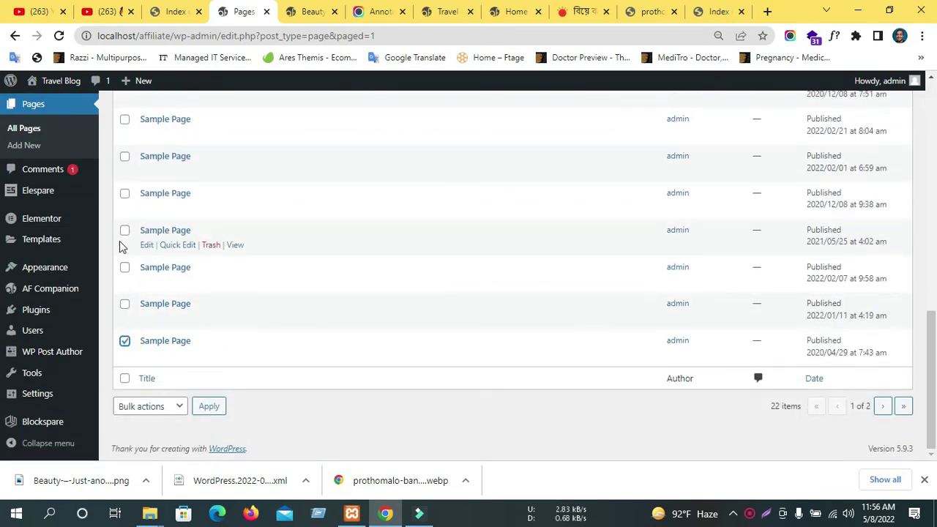
left_click(124, 304)
left_click(124, 268)
left_click(124, 232)
scroll(124, 233, "up", 1)
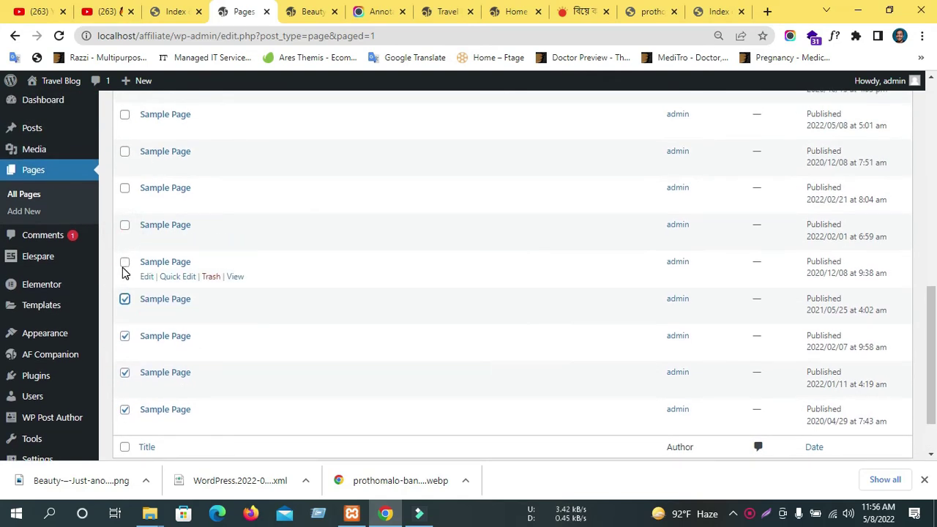
Tick six more Sample Page duplicates and the duplicate Home page.
left_click(123, 262)
left_click(125, 226)
scroll(125, 234, "up", 1)
left_click(125, 256)
left_click(124, 219)
left_click(125, 183)
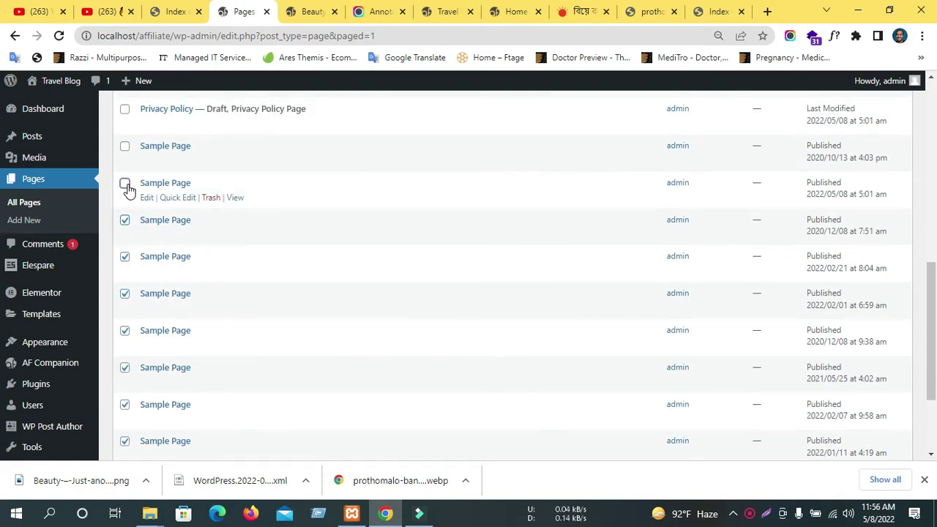
left_click(125, 146)
scroll(125, 146, "up", 2)
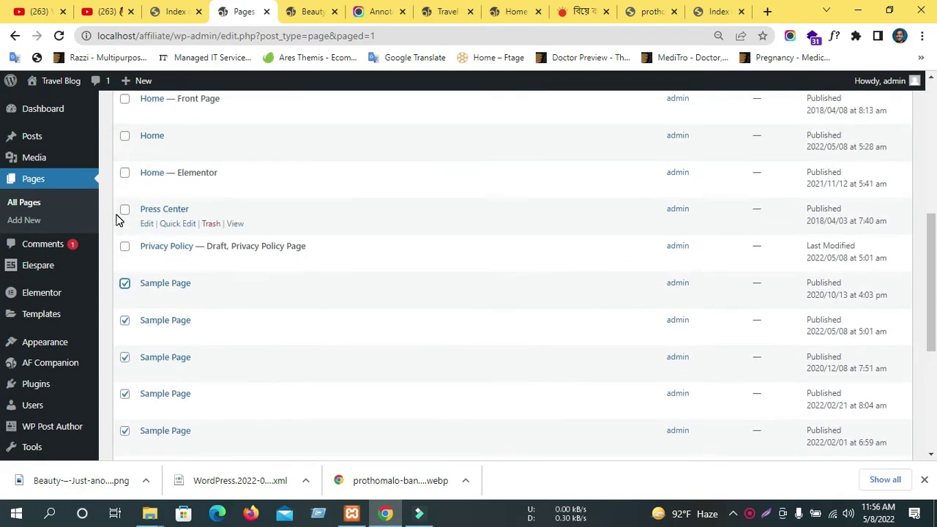
scroll(118, 219, "up", 1)
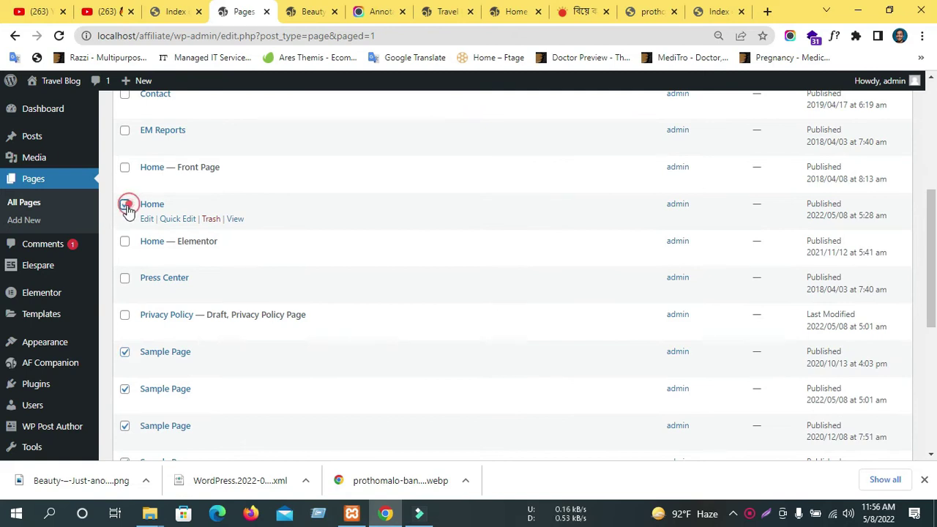
left_click(126, 205)
Apply the Move to Trash bulk action to all the marked pages.
scroll(128, 209, "up", 2)
scroll(132, 237, "up", 1)
scroll(159, 323, "down", 5)
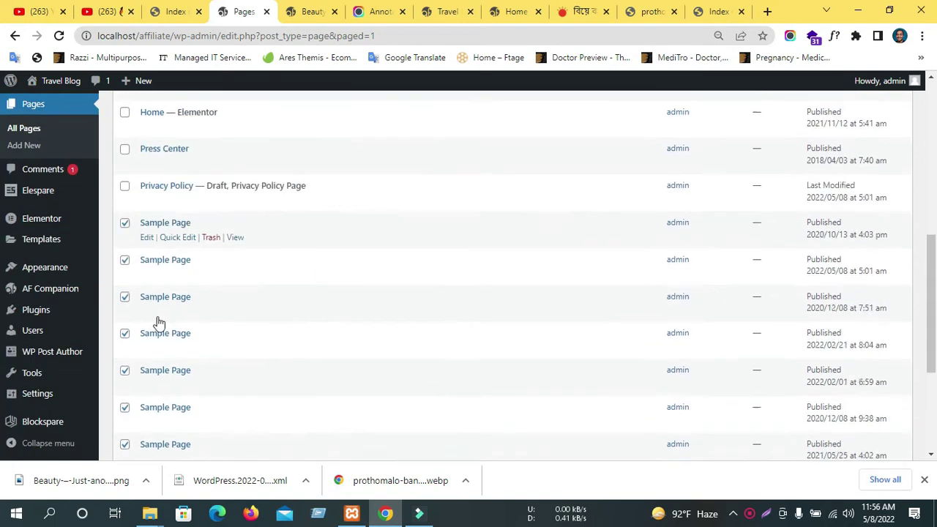
scroll(159, 323, "down", 3)
left_click(131, 408)
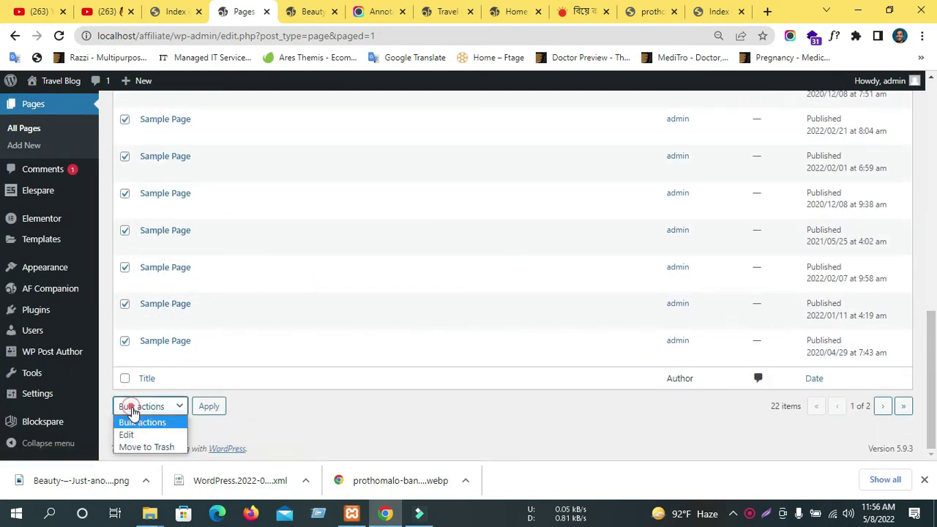
left_click(146, 447)
left_click(208, 406)
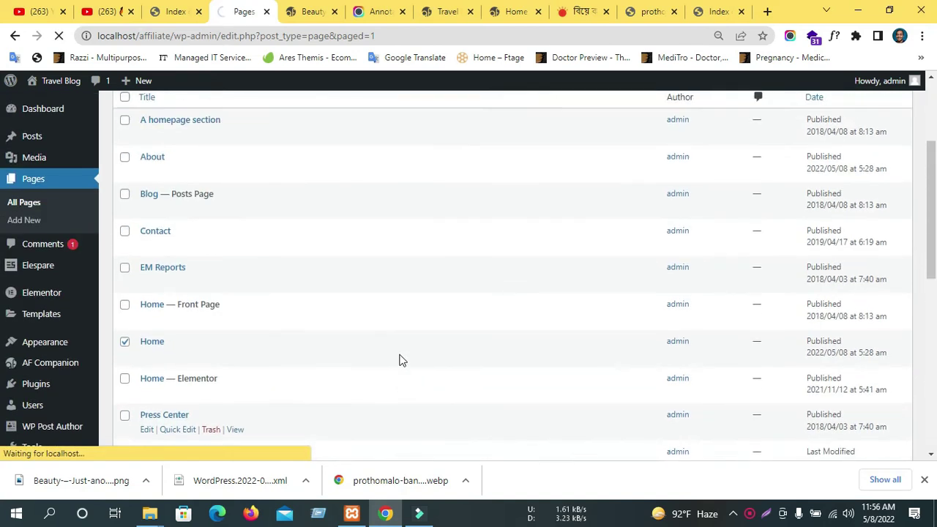
Close the tabs right of Beauty and the Beauty tab, then open the live Travel Blog separately.
left_click(304, 7)
right_click(310, 8)
left_click(383, 194)
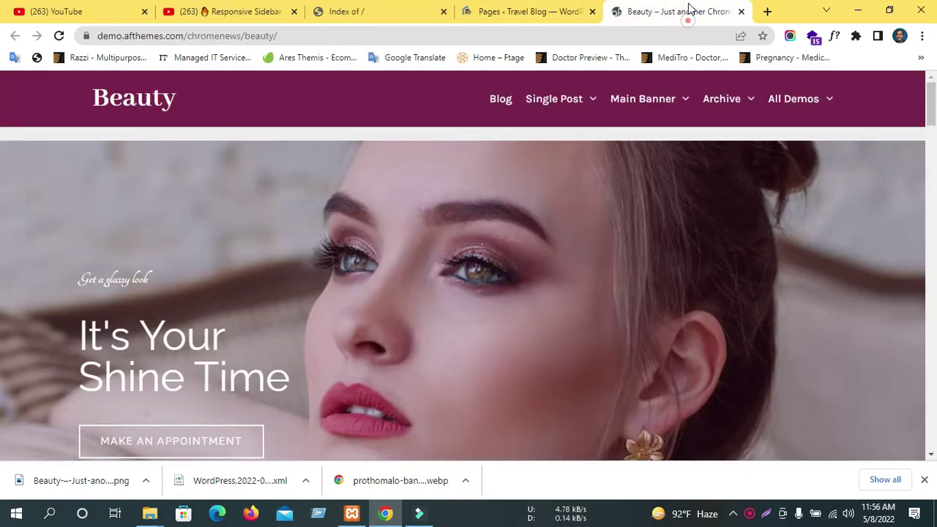
middle_click(688, 8)
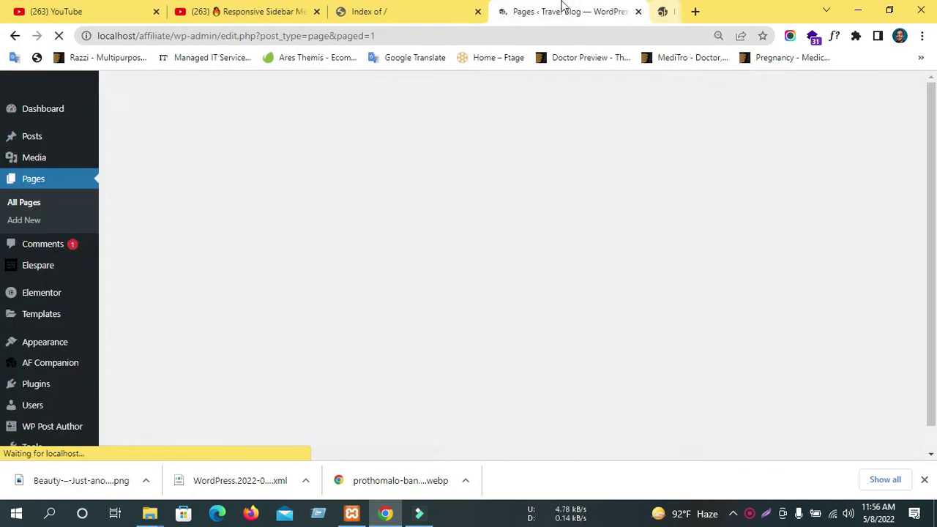
scroll(242, 206, "down", 5)
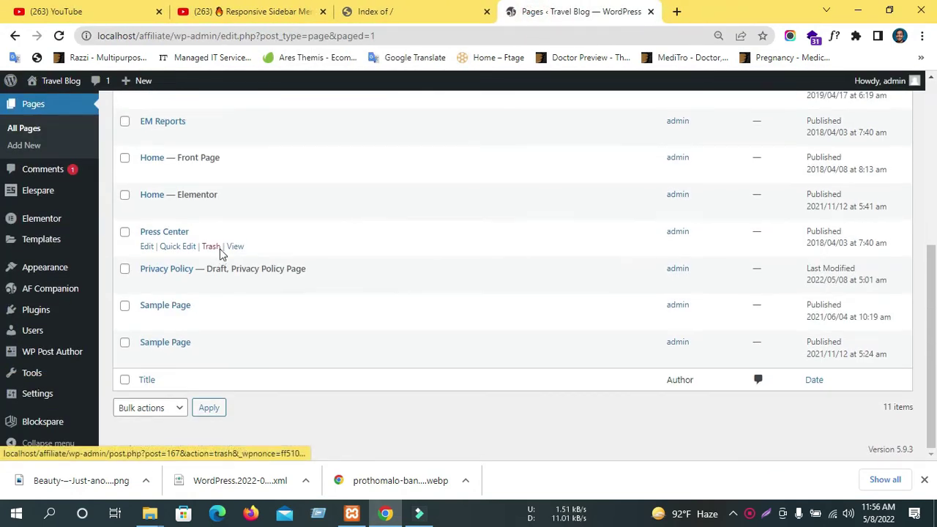
scroll(221, 254, "up", 5)
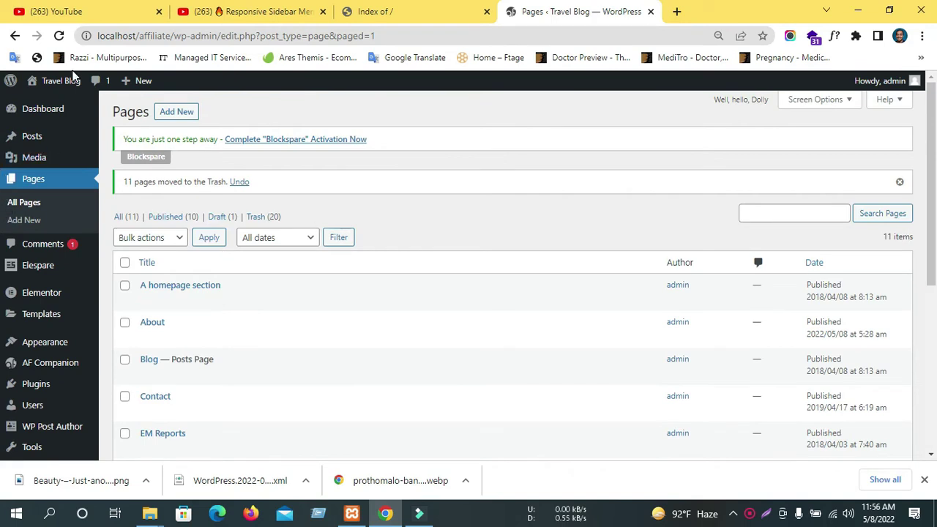
mouse_move(51, 82)
middle_click(44, 99)
Switch to the newly opened Travel Blog front end and browse its homepage.
left_click(636, 6)
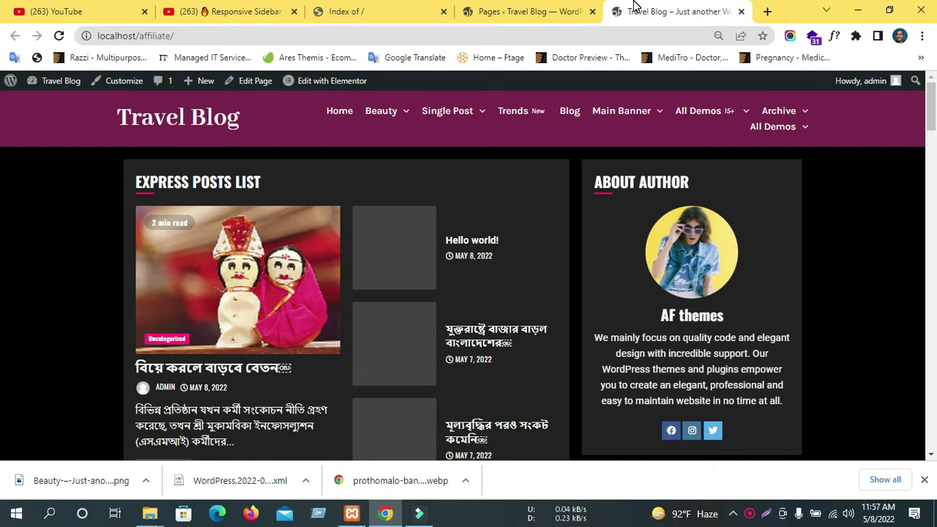
scroll(475, 329, "down", 6)
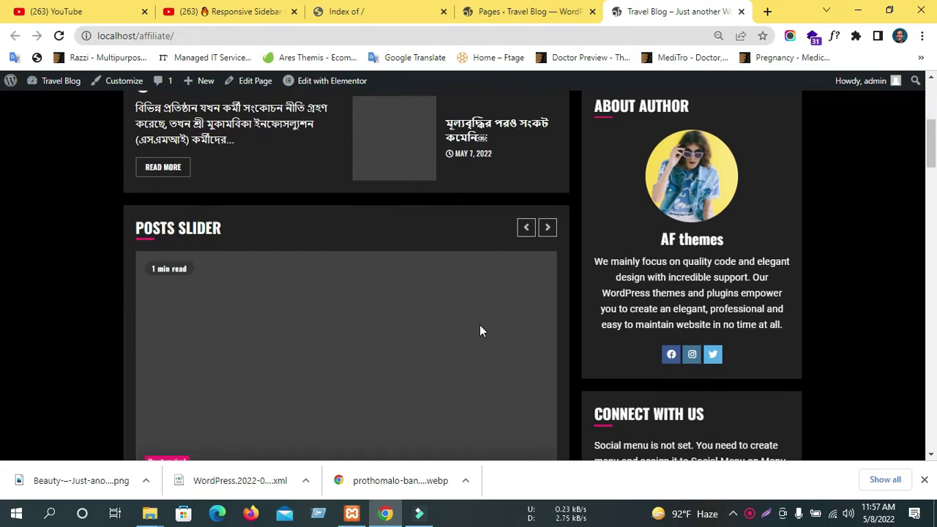
scroll(472, 301, "up", 5)
scroll(472, 301, "up", 2)
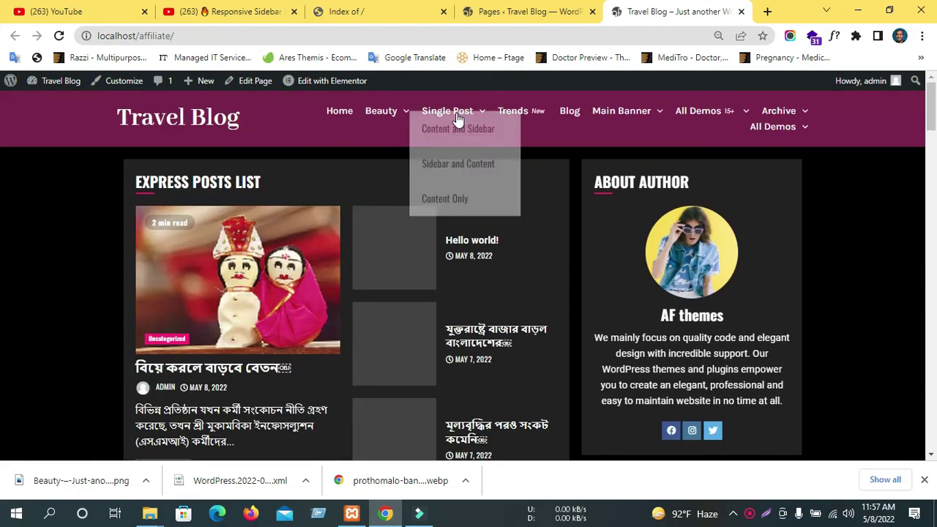
Review the Beauty > Model category in its own tab, close it, then view the localhost Index of /.
mouse_move(387, 107)
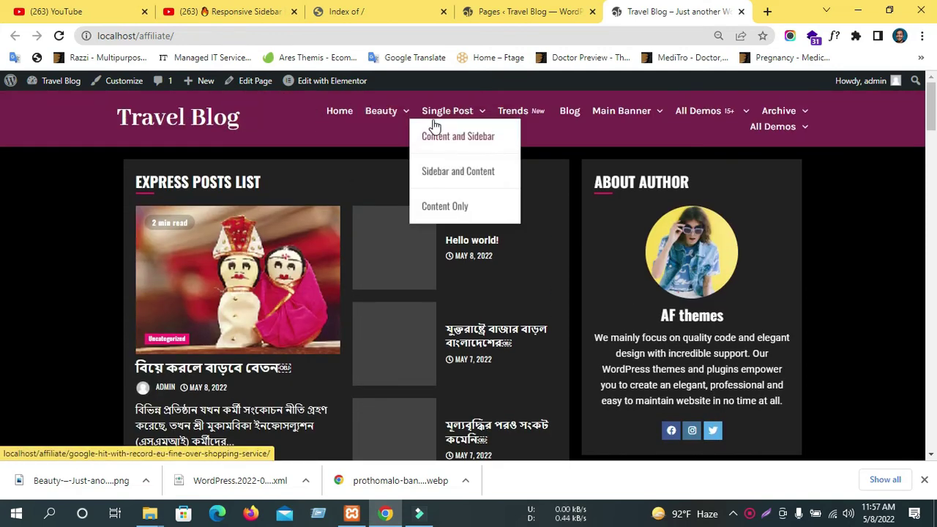
middle_click(385, 143)
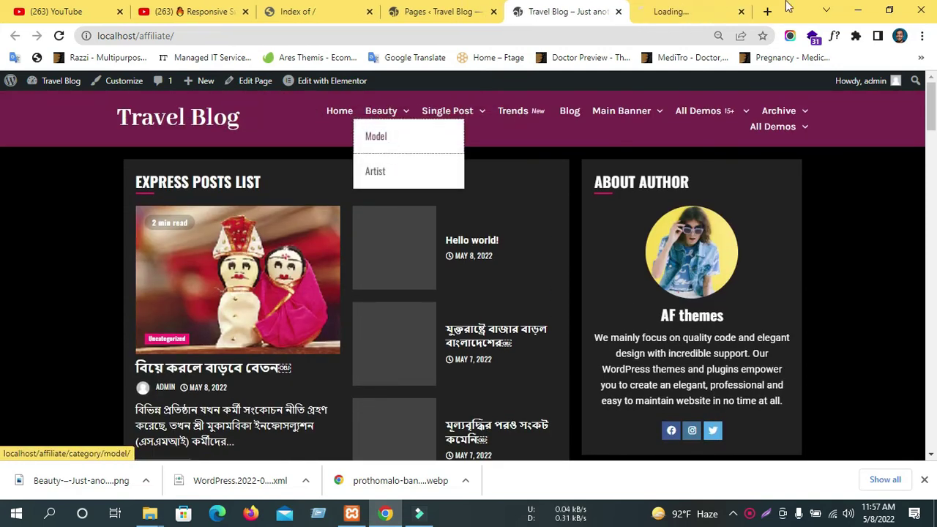
left_click(669, 14)
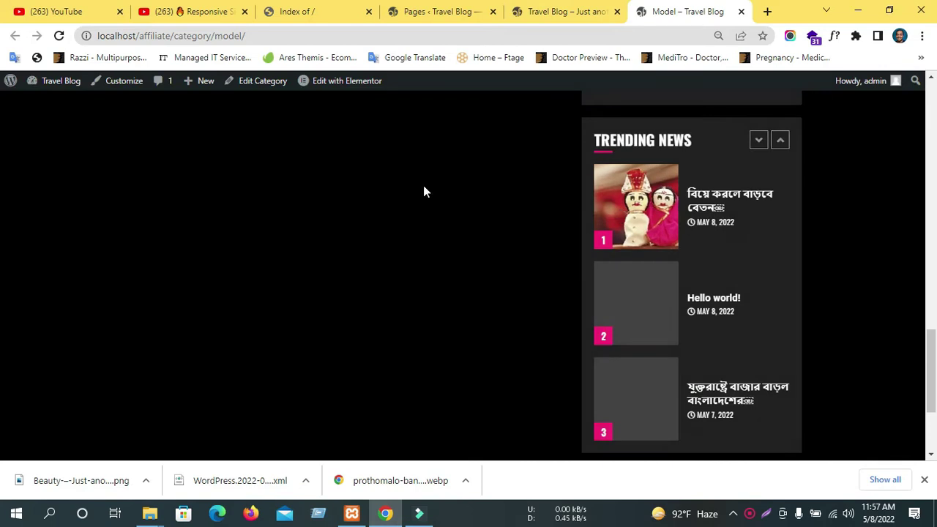
scroll(430, 181, "up", 10)
scroll(429, 181, "up", 5)
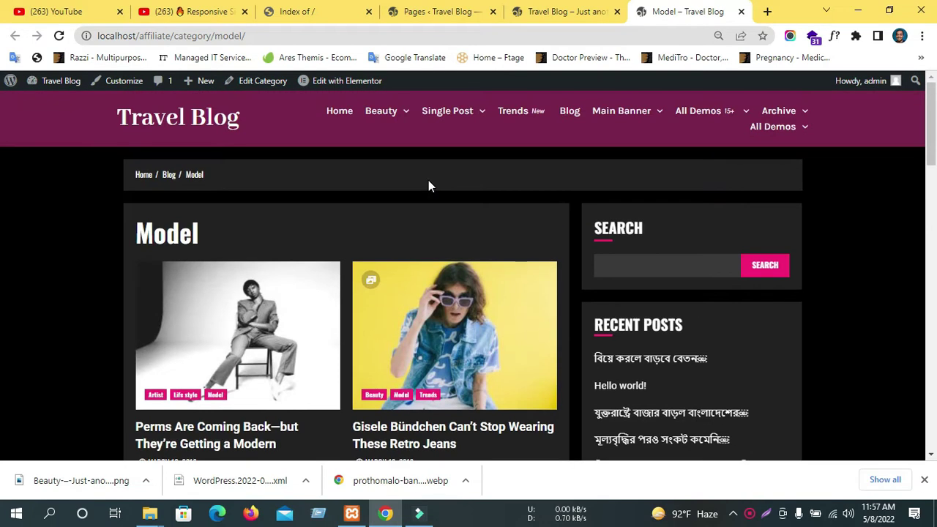
left_click(741, 11)
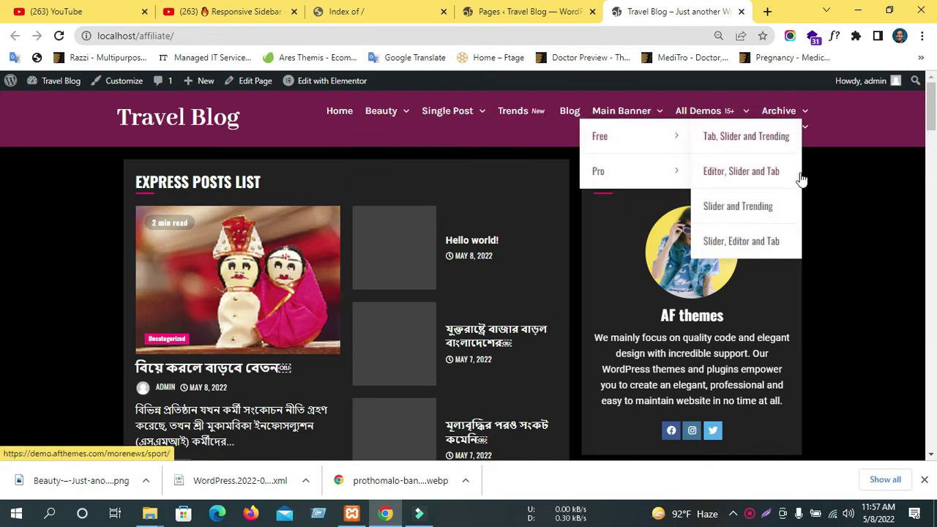
left_click(527, 11)
left_click(401, 11)
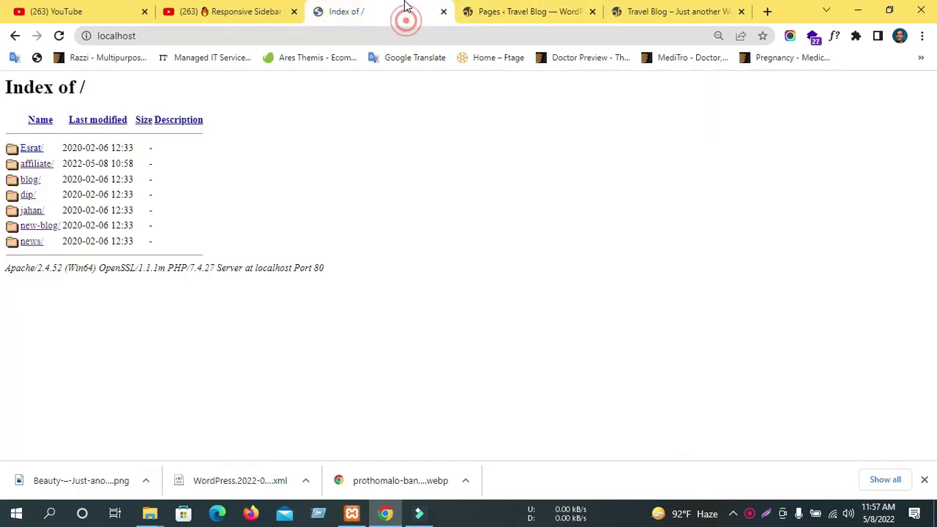
Look over the Travel Blog pages list and front-end tabs.
left_click(541, 11)
scroll(484, 246, "down", 3)
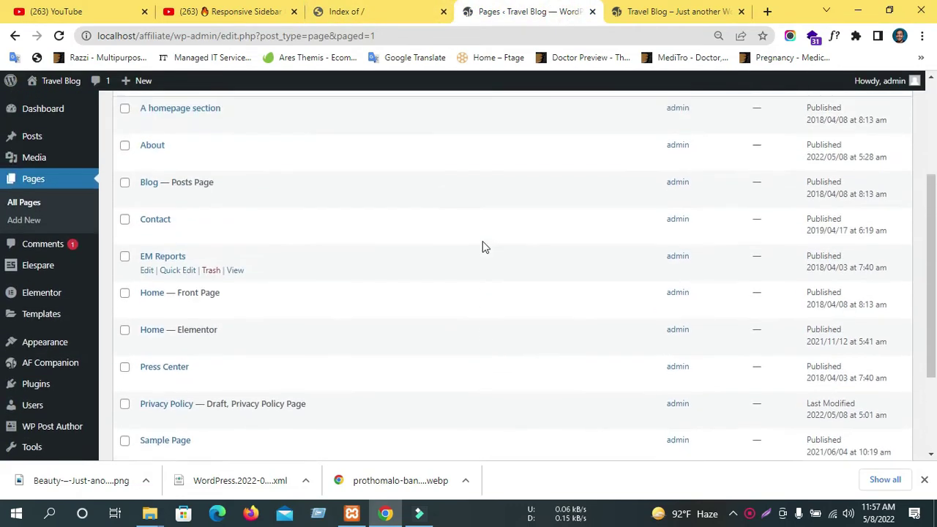
scroll(483, 247, "up", 3)
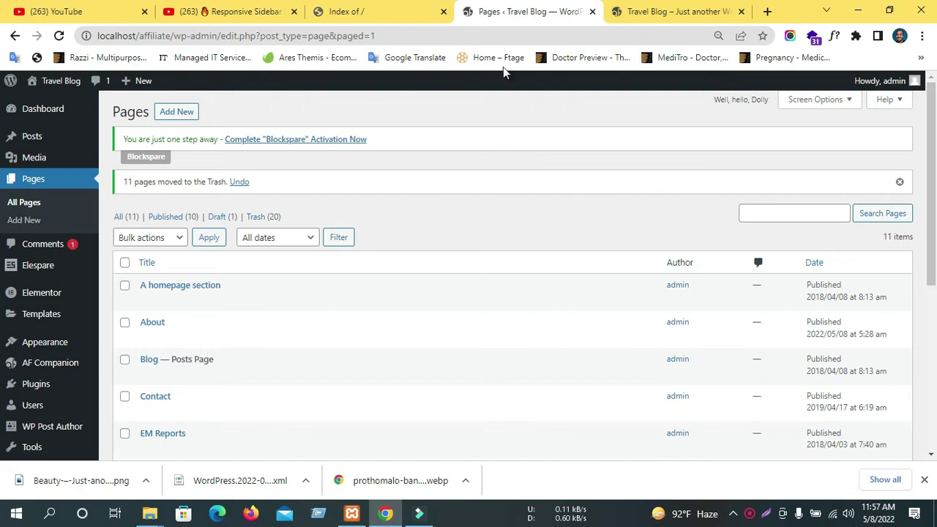
left_click(728, 11)
In a new tab, search Google for 'daraz' and open the Daraz.com.bd result.
left_click(766, 11)
left_click(497, 30)
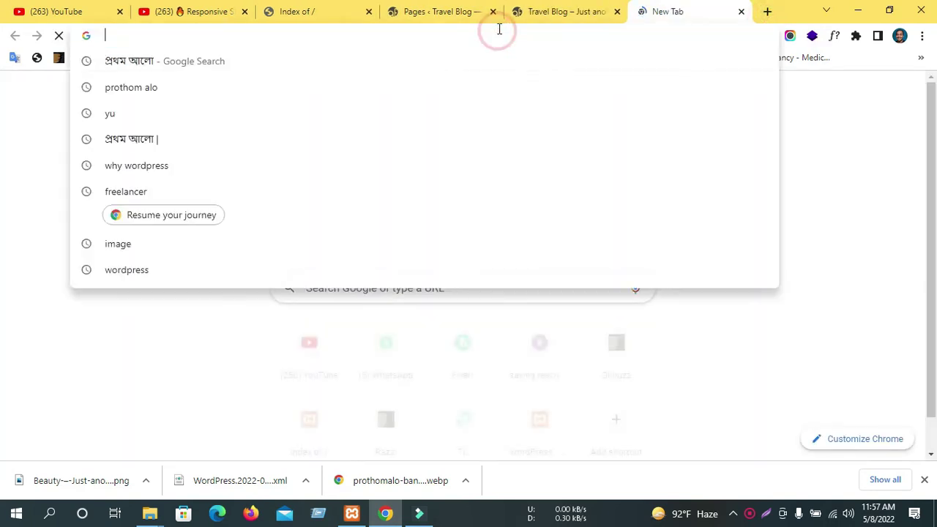
type("dazra")
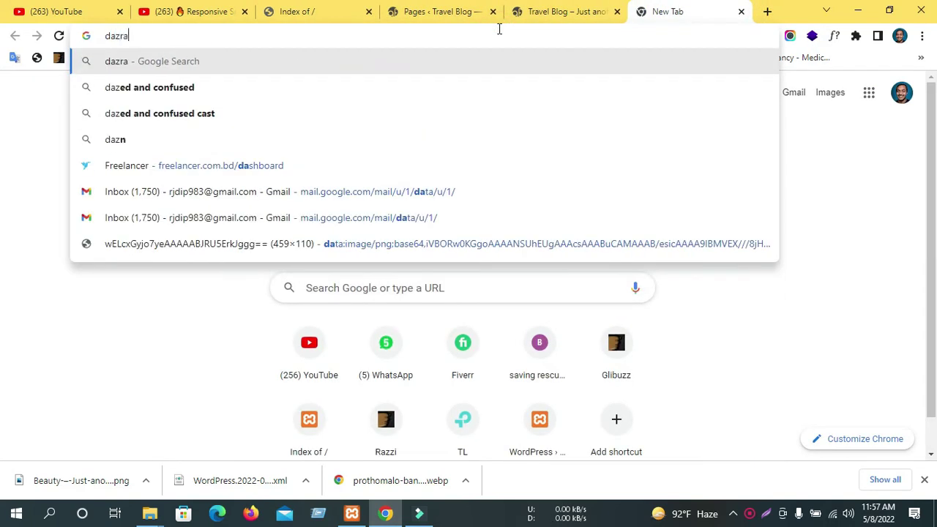
key("Down")
key("Return")
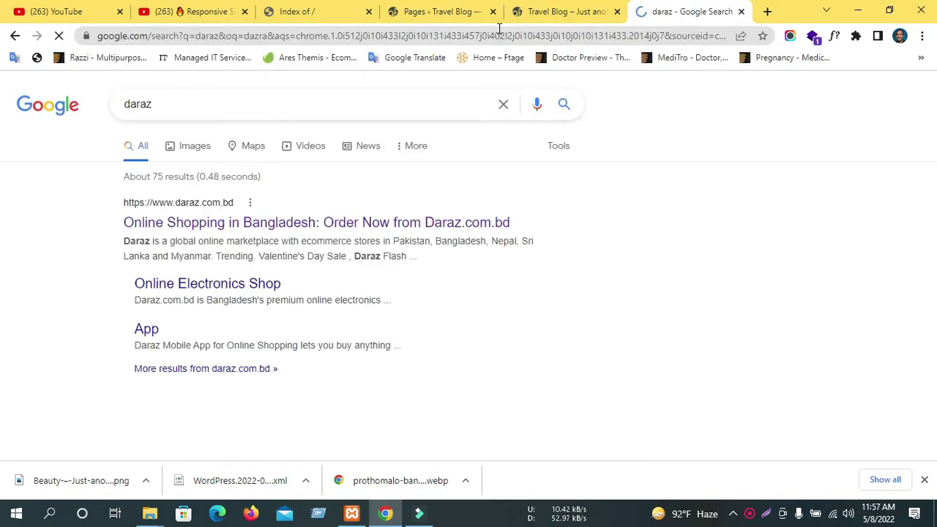
left_click(223, 223)
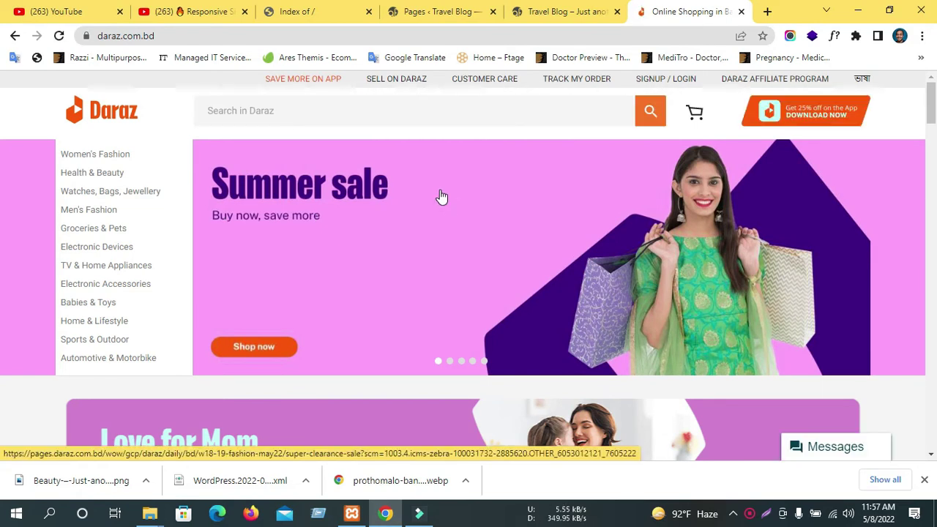
Decline the 'Daz wants to be friends' popup with Not Interested and view the homepage banners.
scroll(439, 205, "down", 4)
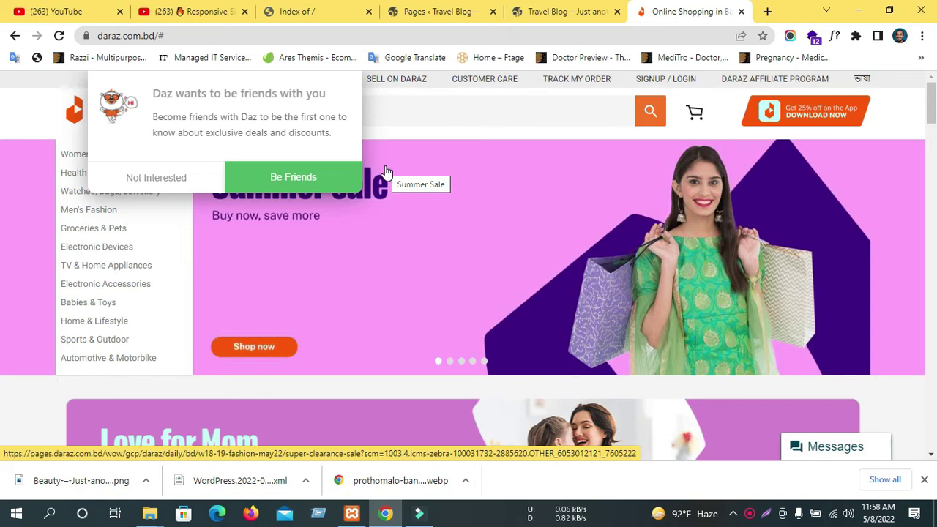
left_click(183, 178)
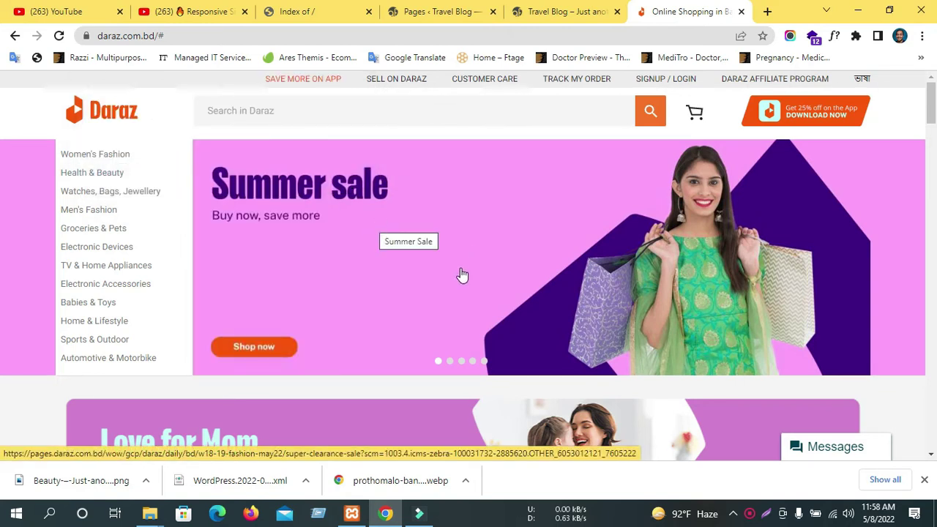
scroll(462, 272, "down", 3)
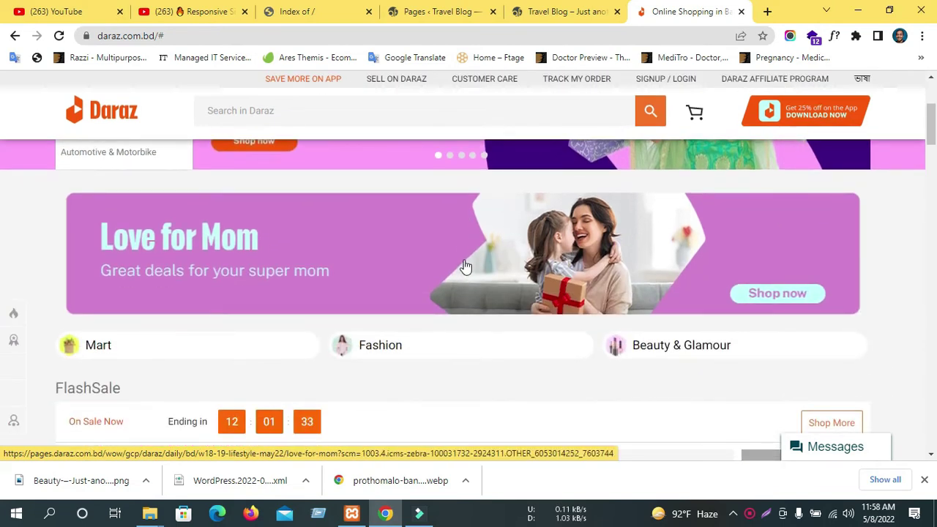
scroll(469, 255, "up", 2)
scroll(470, 255, "down", 4)
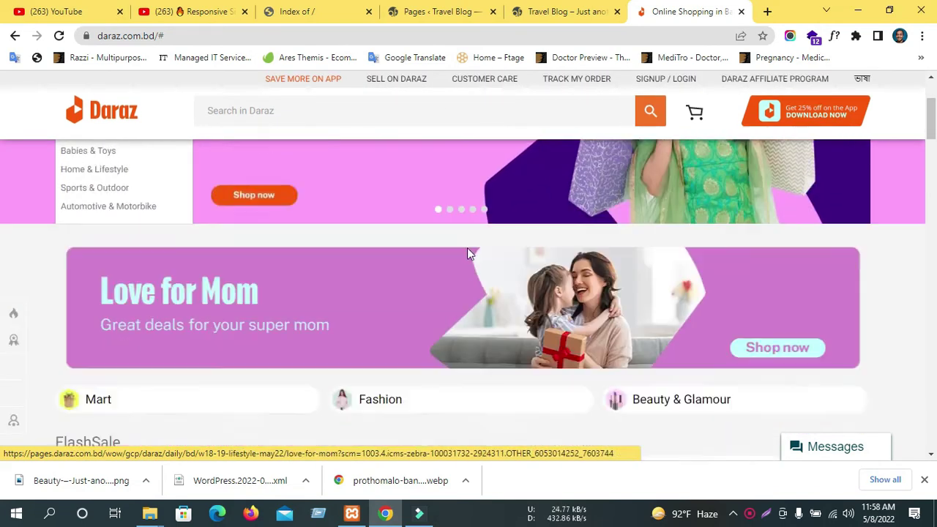
scroll(469, 253, "up", 3)
scroll(464, 257, "up", 2)
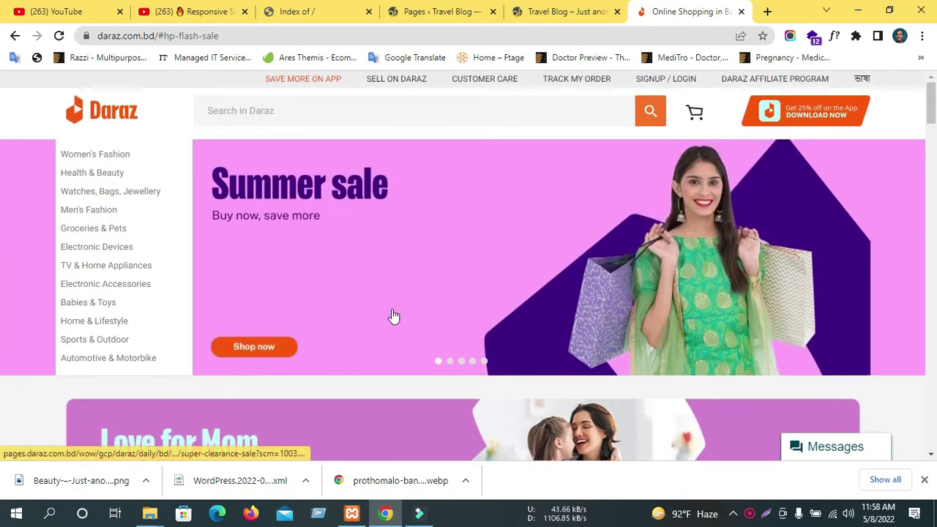
Look over the FlashSale 'On Sale Now' products and countdown further down the homepage.
scroll(268, 261, "down", 4)
scroll(276, 246, "down", 2)
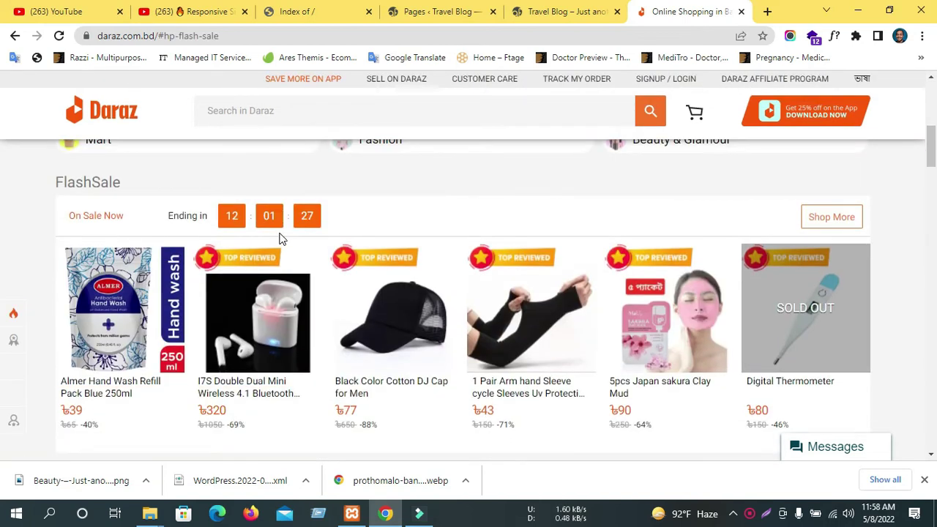
scroll(374, 183, "up", 6)
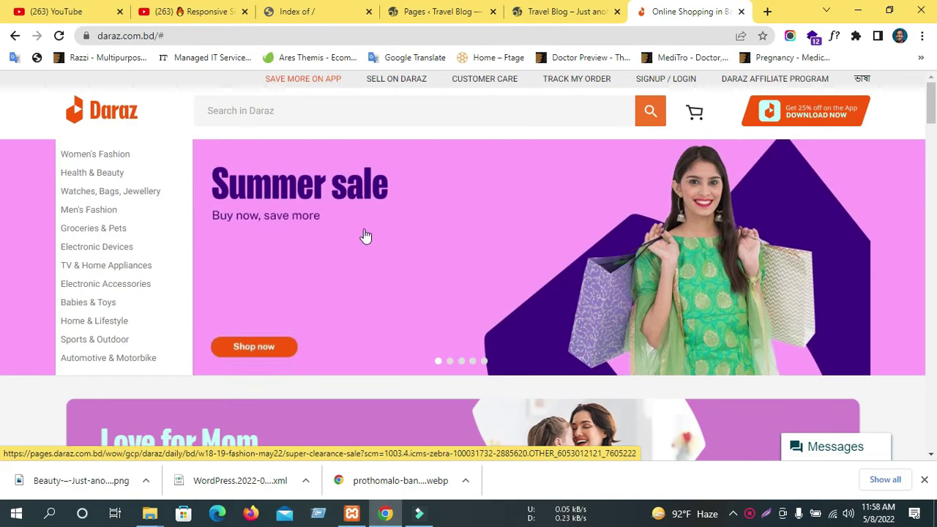
scroll(574, 261, "down", 2)
scroll(568, 249, "up", 2)
scroll(558, 265, "down", 1)
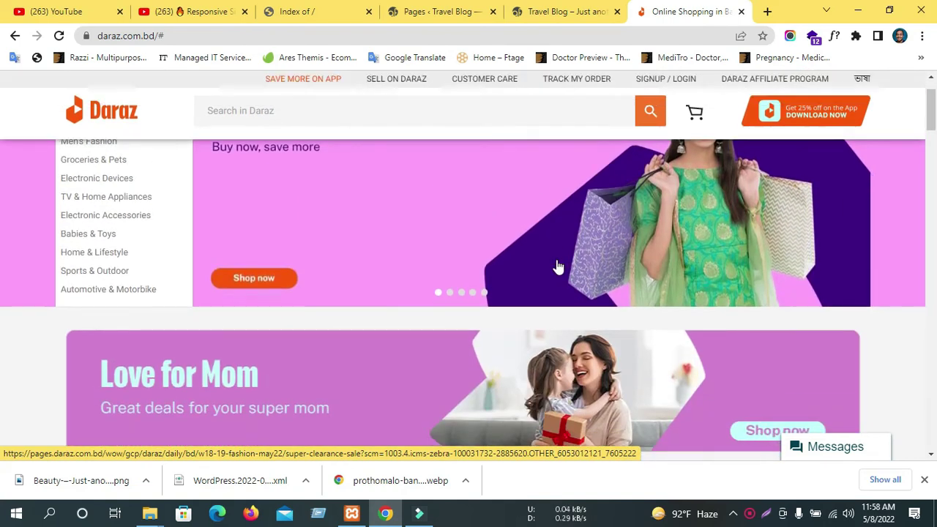
scroll(558, 267, "down", 3)
scroll(556, 266, "down", 3)
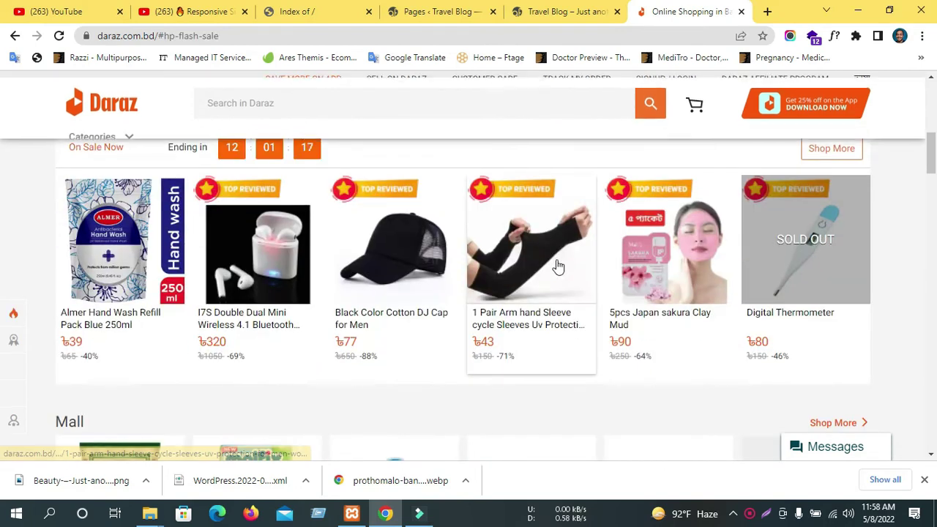
scroll(555, 266, "up", 7)
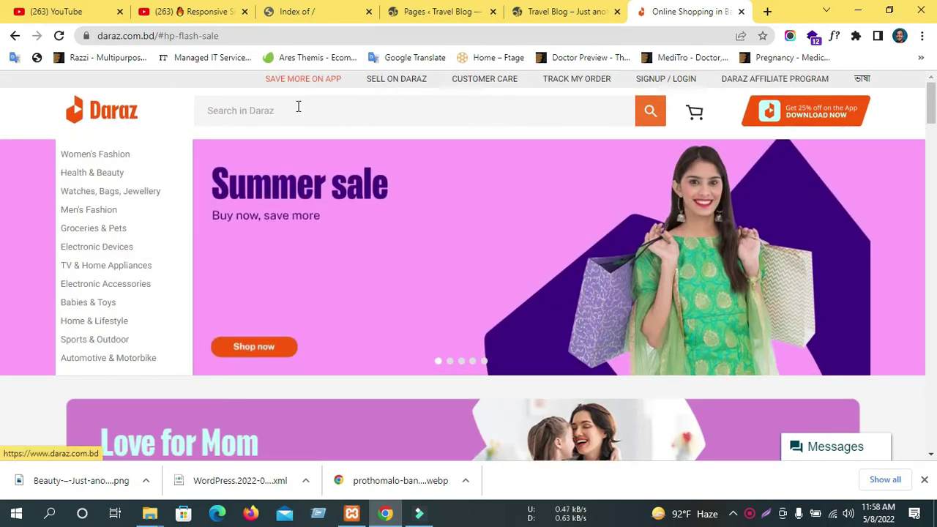
Browse the Daraz category menu entries to reveal their subcategory lists.
mouse_move(87, 158)
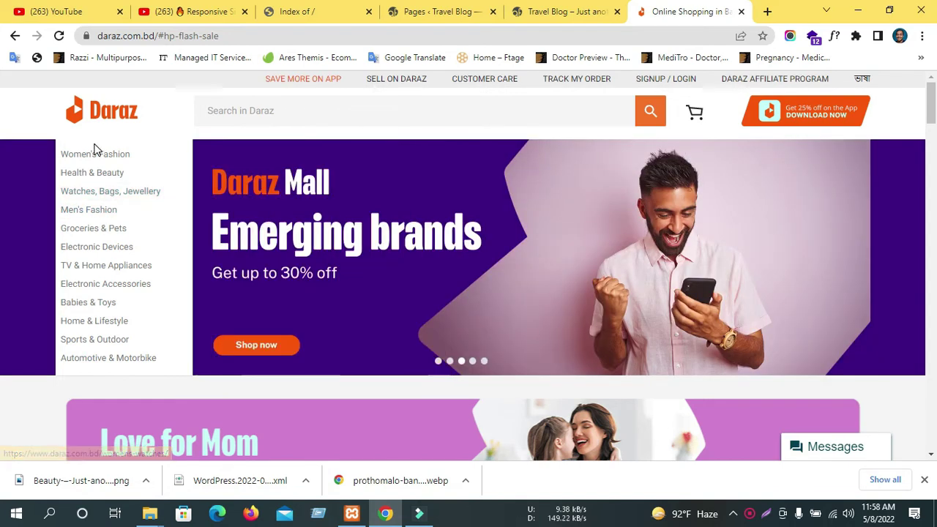
mouse_move(77, 231)
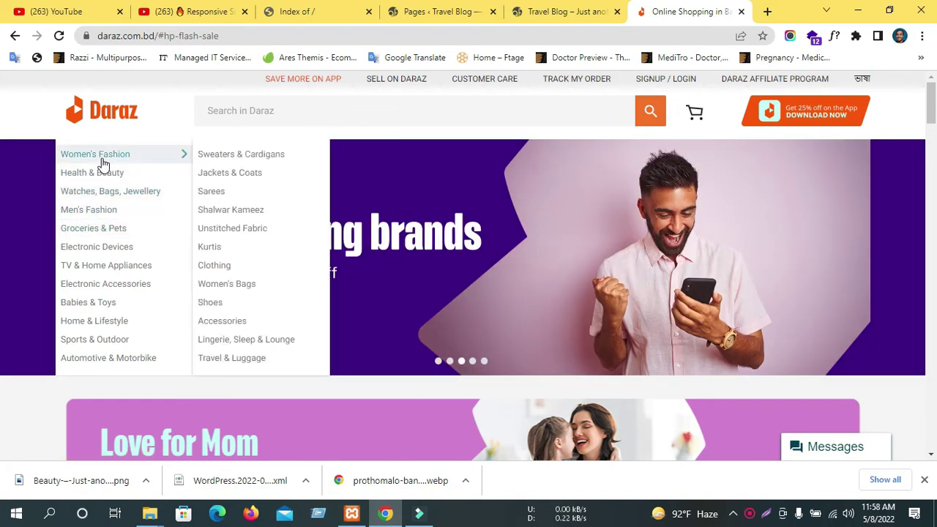
mouse_move(112, 252)
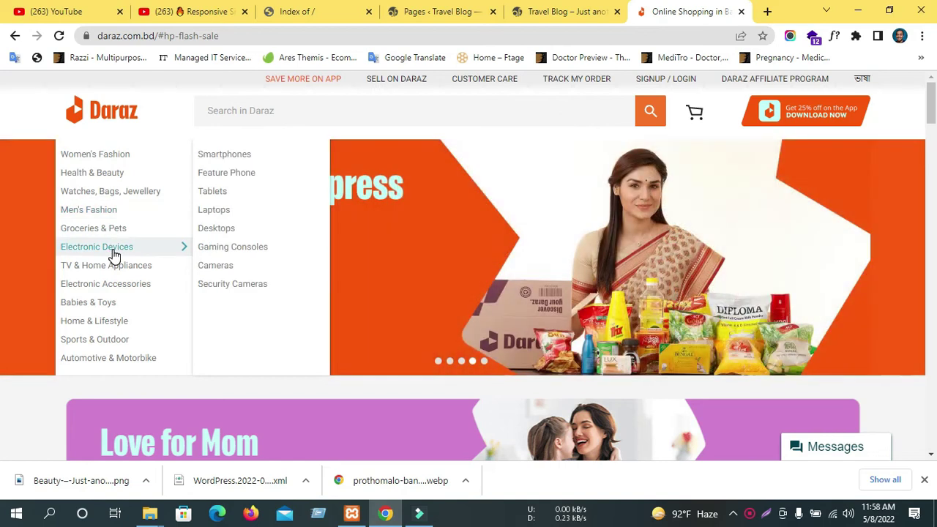
scroll(113, 255, "down", 4)
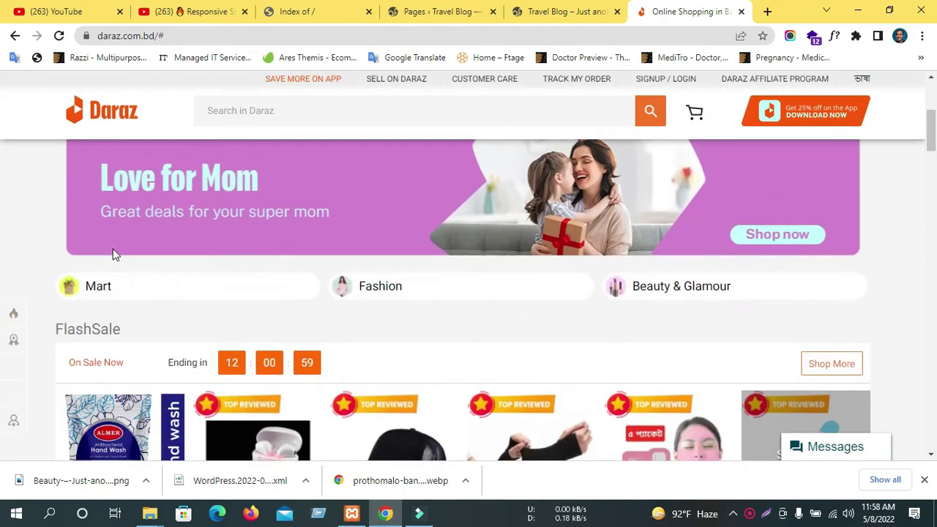
scroll(113, 253, "up", 4)
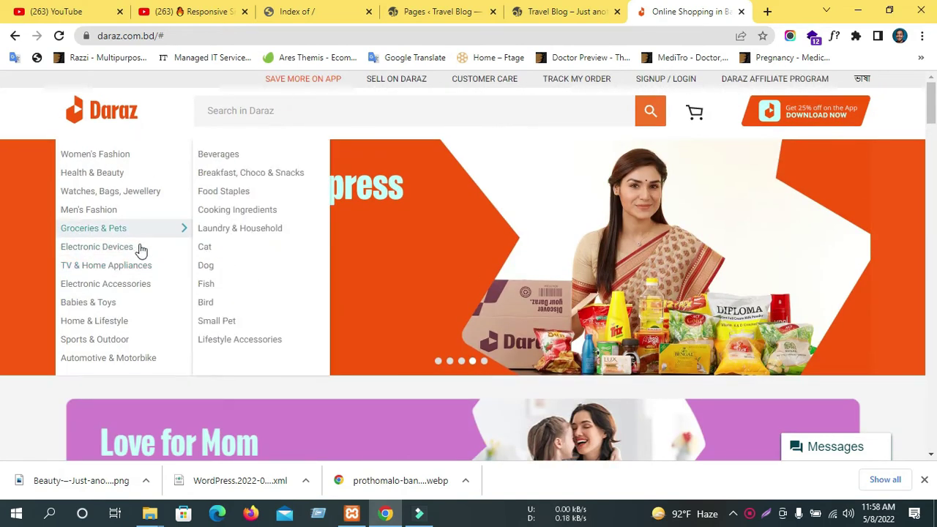
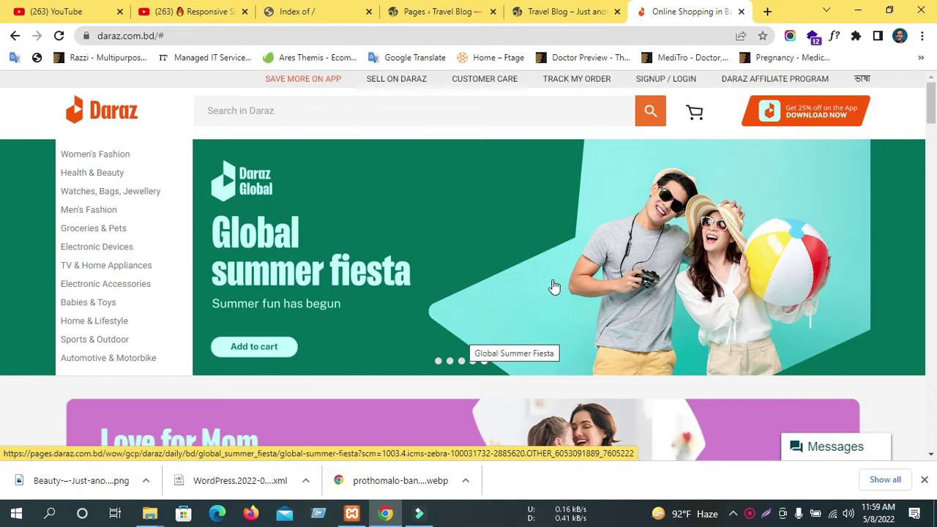
Check the localhost and WordPress pages tabs, then browse the Daraz homepage.
scroll(303, 84, "down", 4)
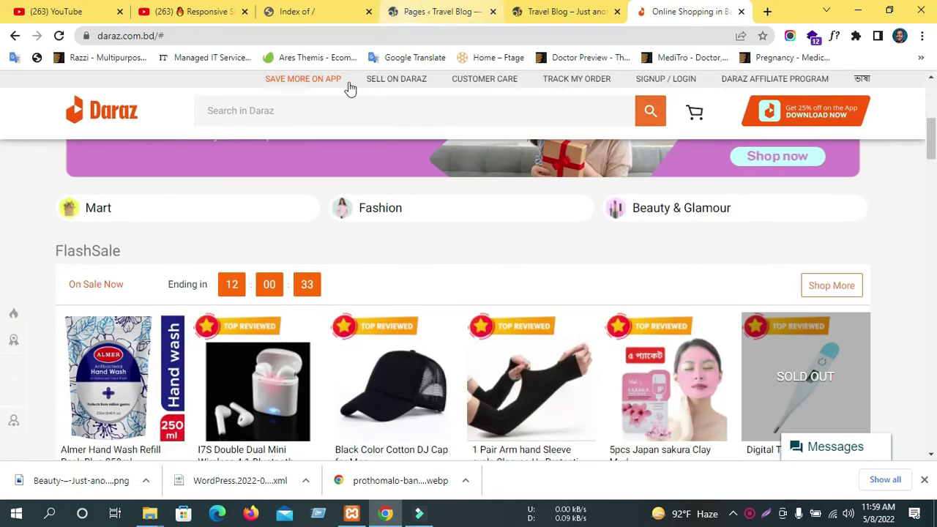
left_click(317, 9)
left_click(399, 18)
scroll(141, 373, "down", 3)
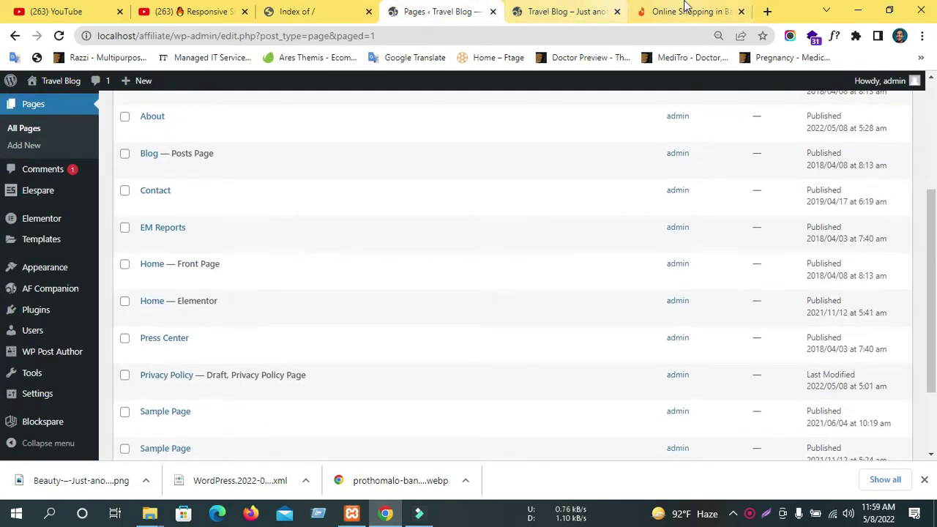
left_click(688, 11)
scroll(313, 291, "down", 2)
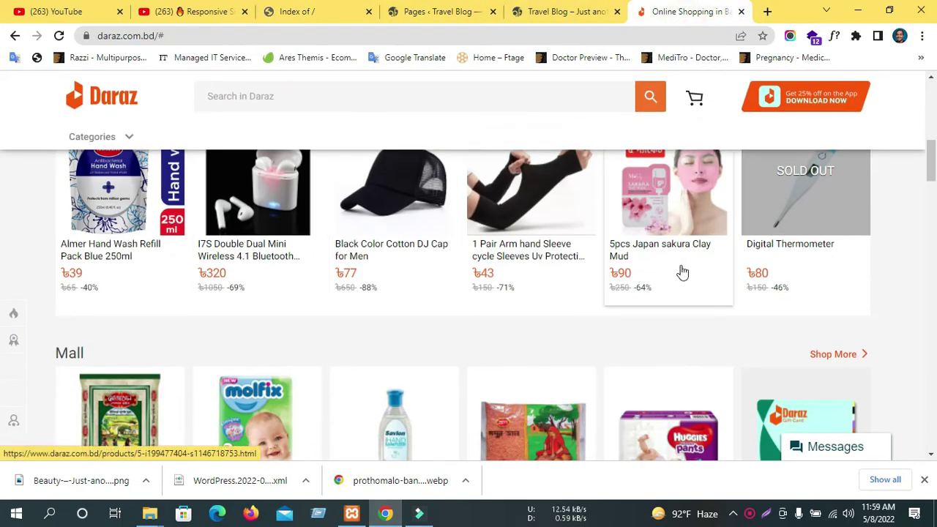
scroll(432, 278, "up", 8)
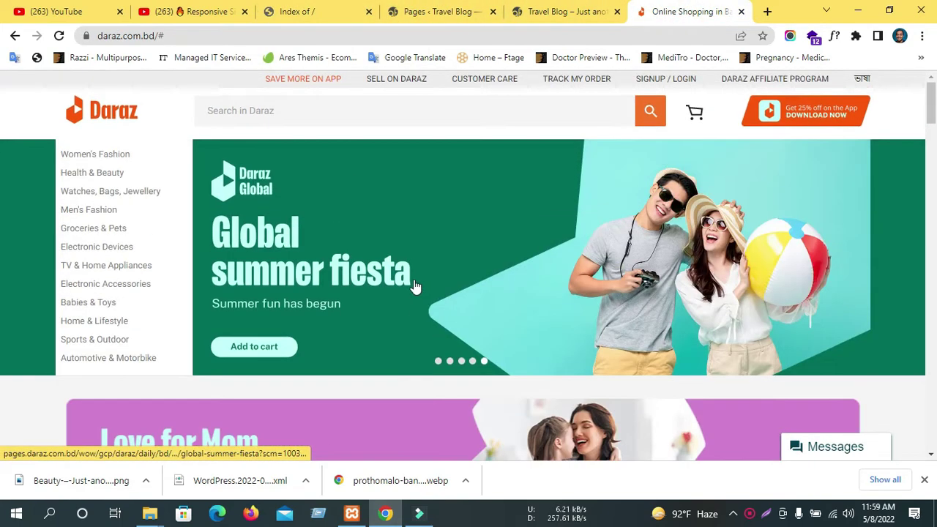
scroll(415, 285, "down", 3)
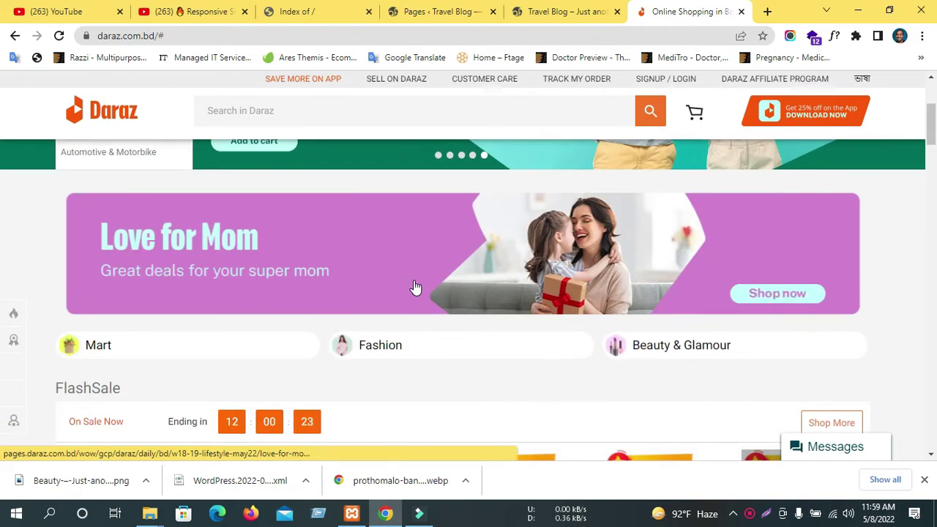
scroll(415, 287, "down", 5)
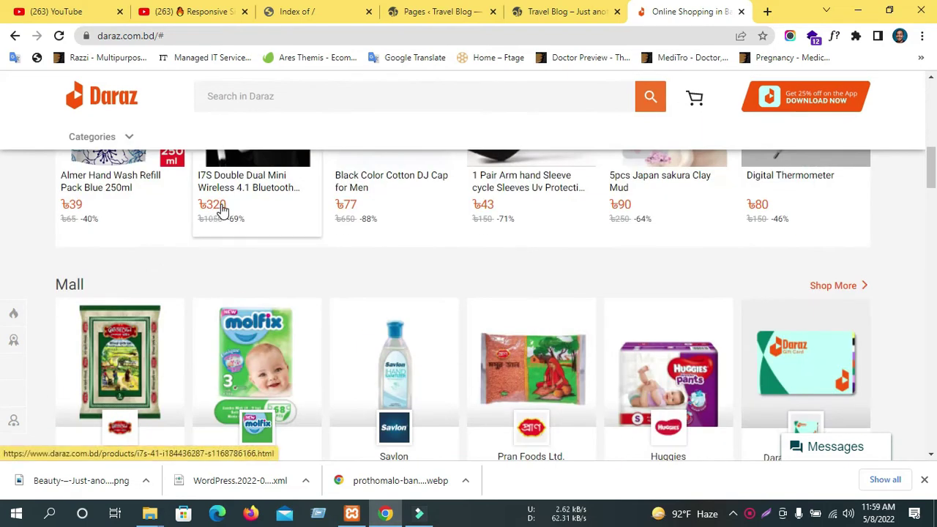
Open the I7S wireless earphone product page in a new tab.
middle_click(240, 209)
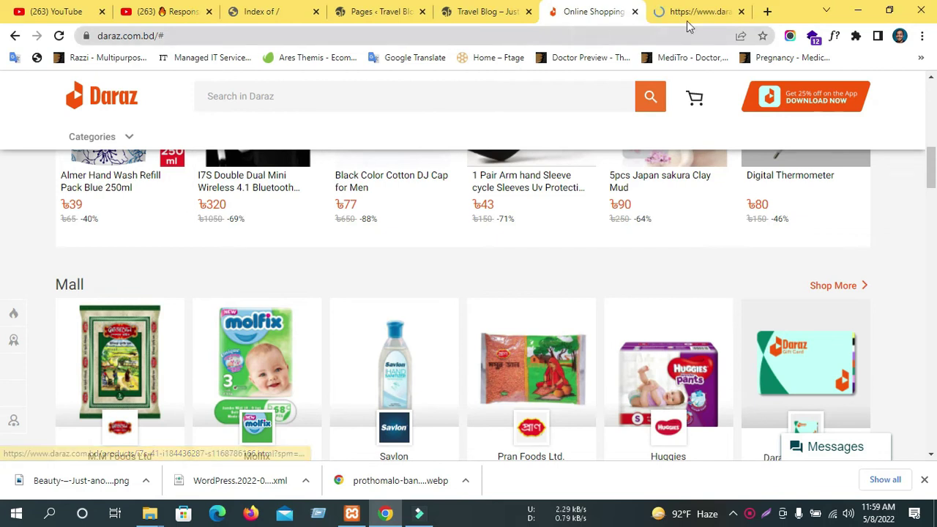
left_click(684, 22)
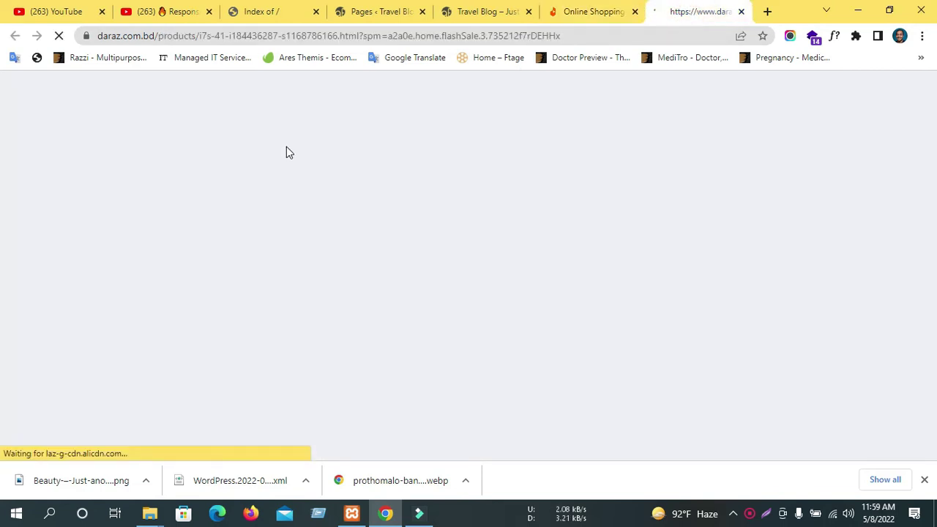
left_click(630, 18)
left_click(688, 19)
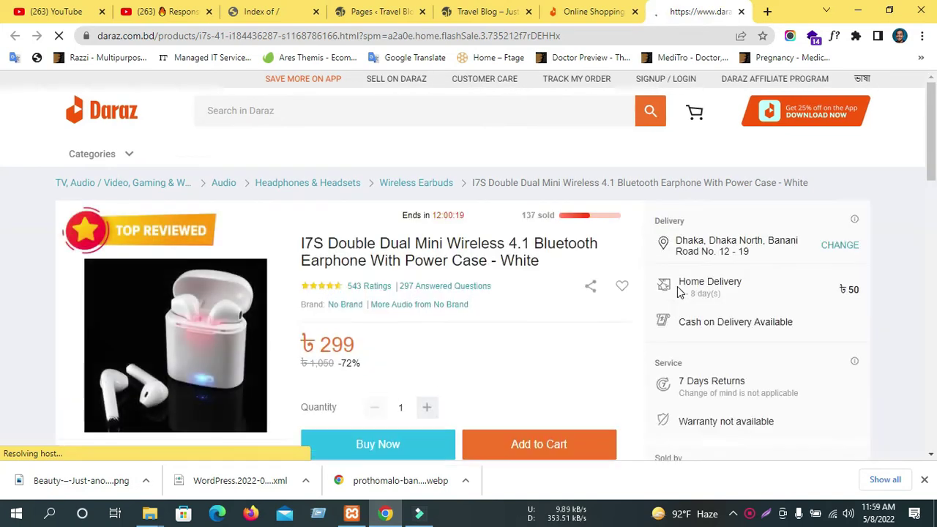
scroll(677, 291, "down", 2)
Try Buy Now on the I7S earphones, dismiss the login prompt, and add them to cart.
left_click(425, 317)
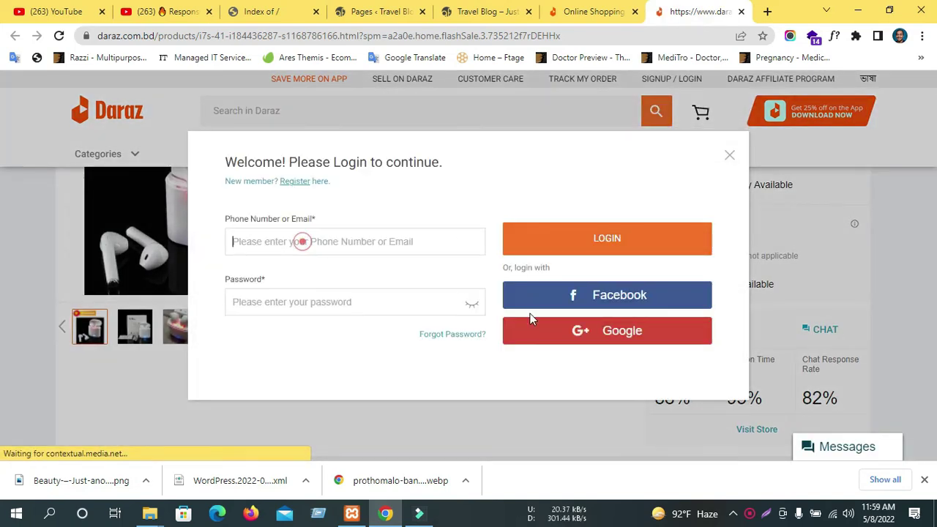
left_click(730, 156)
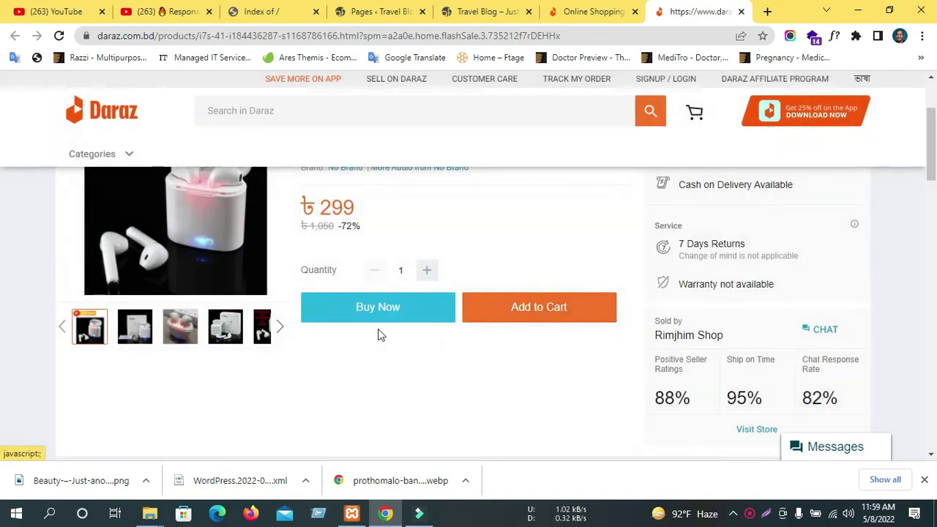
left_click(512, 316)
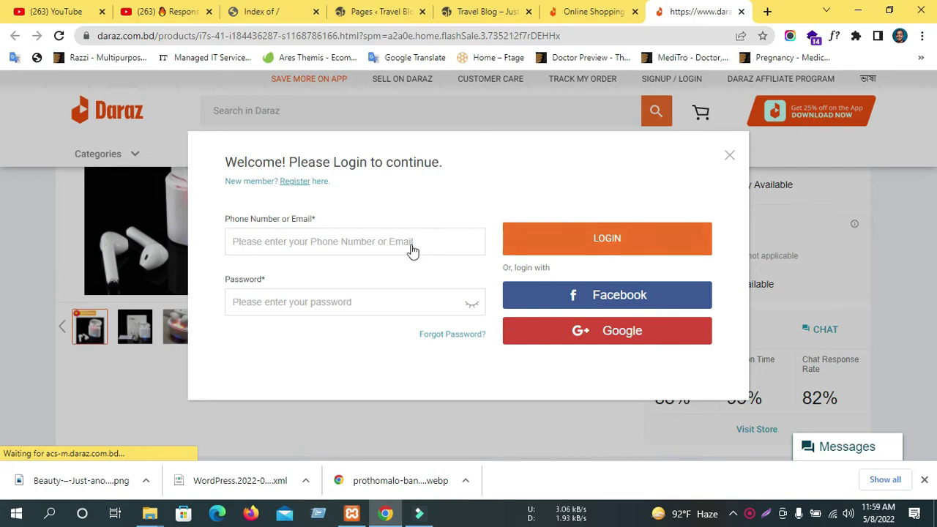
Sign in to Daraz with a Google account, view the cart, then close the tab.
left_click(282, 244)
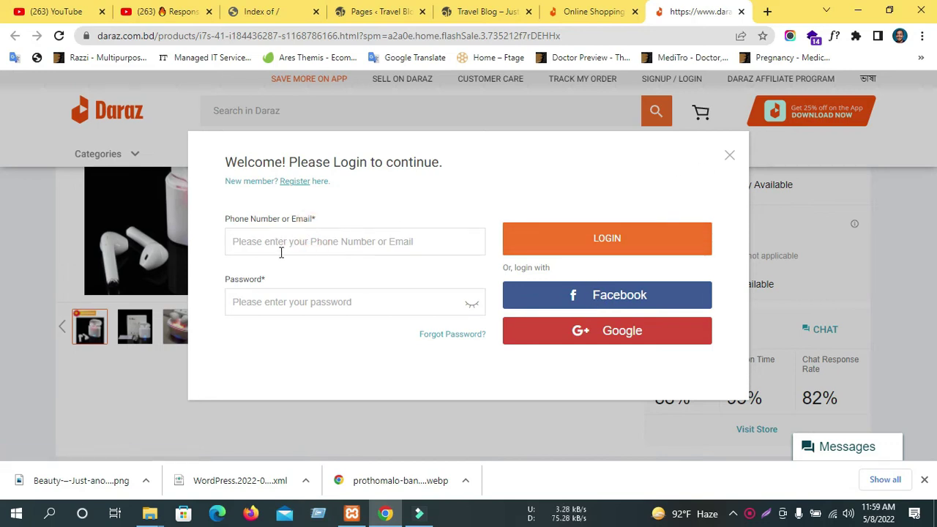
left_click(615, 335)
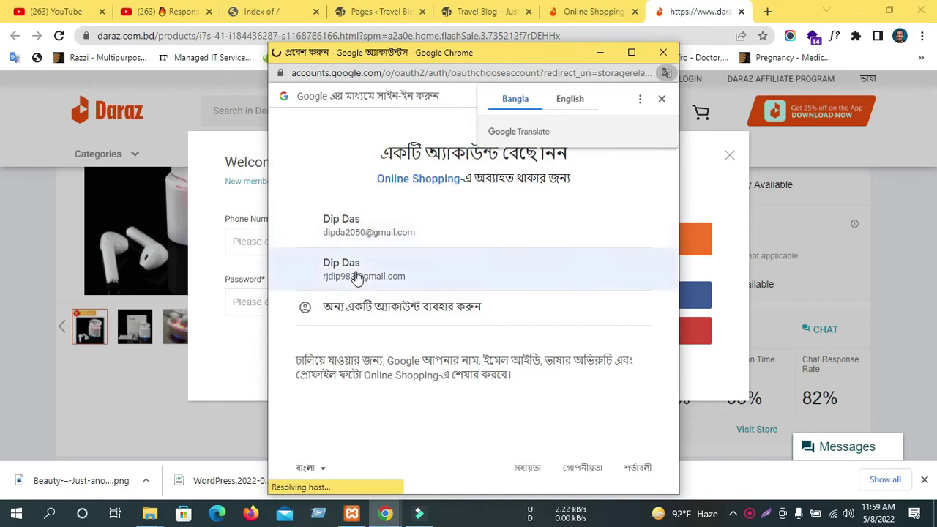
left_click(356, 273)
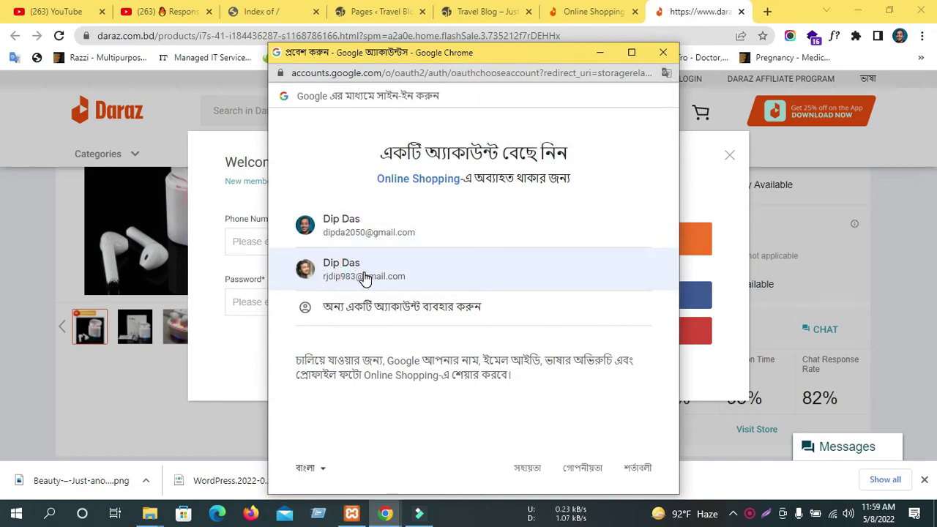
left_click(363, 276)
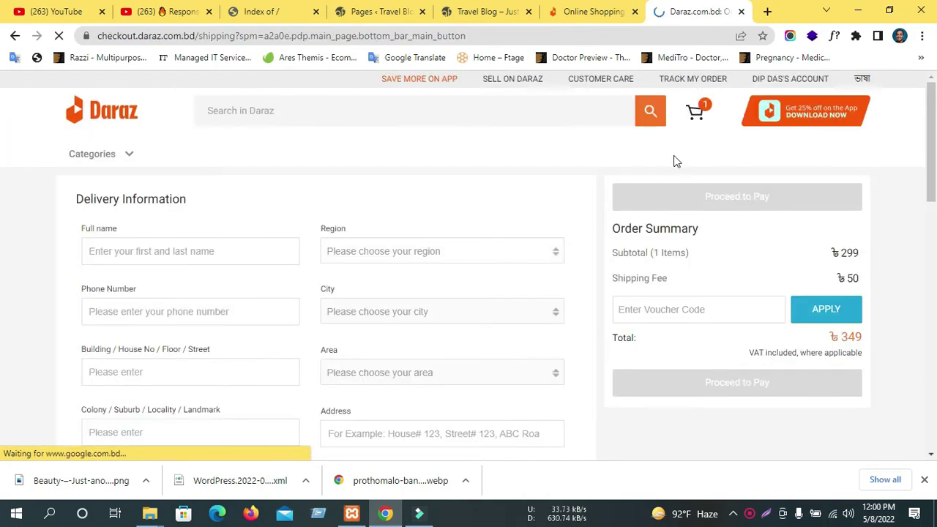
left_click(694, 115)
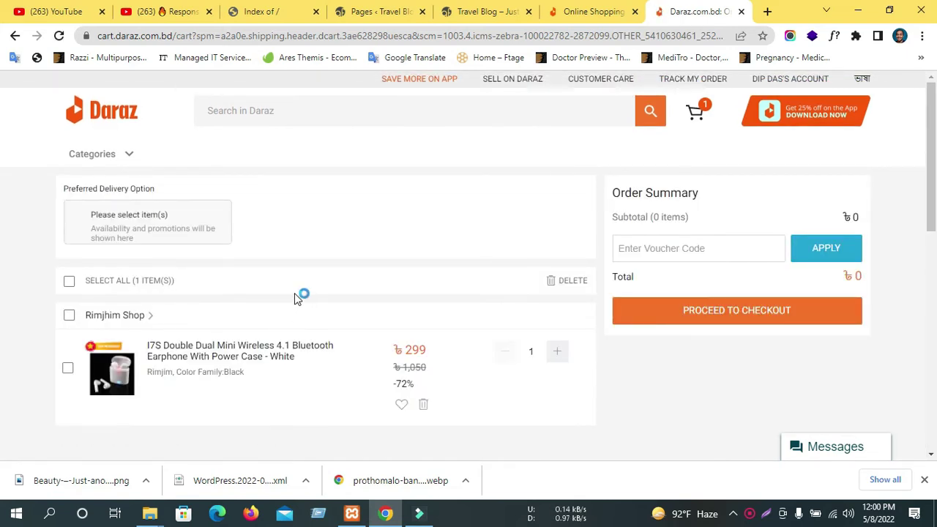
middle_click(679, 6)
From the WordPress tab, go to Plugins > Installed Plugins and open Add New.
left_click(440, 9)
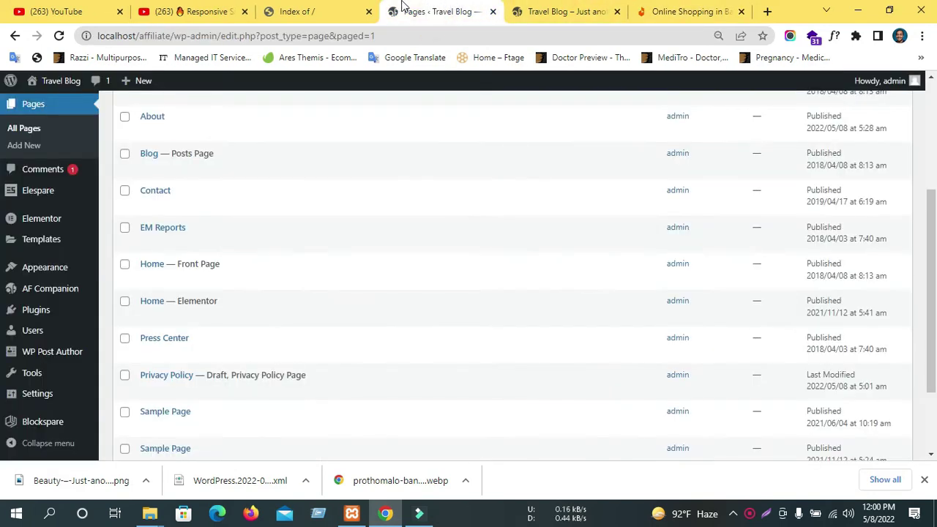
scroll(63, 377, "down", 2)
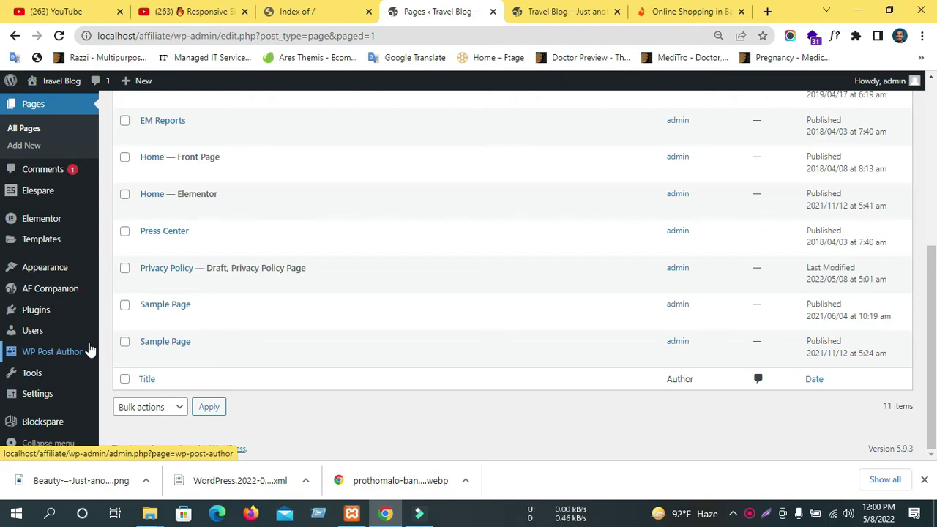
mouse_move(39, 406)
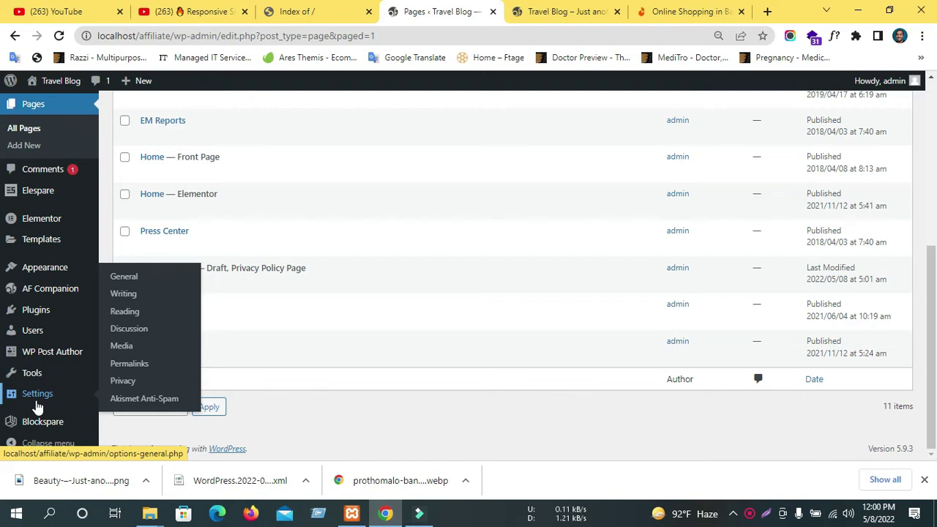
mouse_move(29, 316)
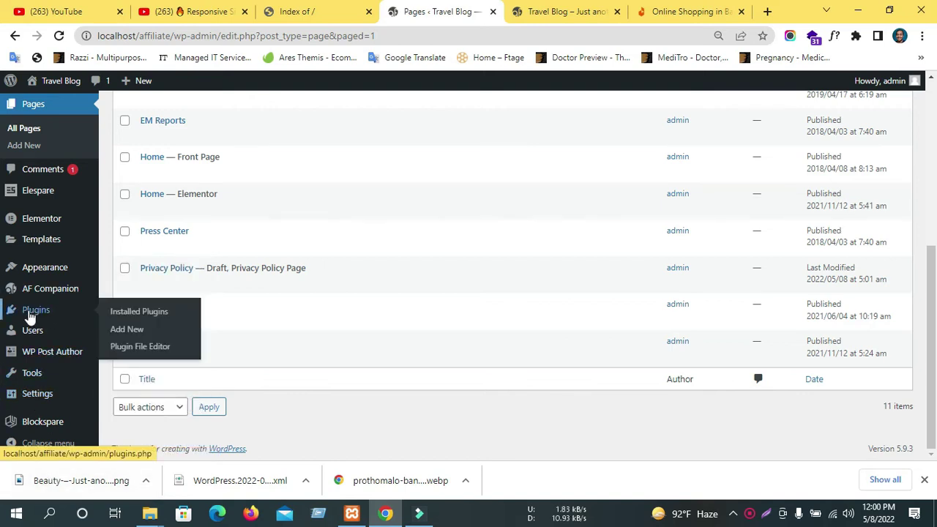
left_click(141, 320)
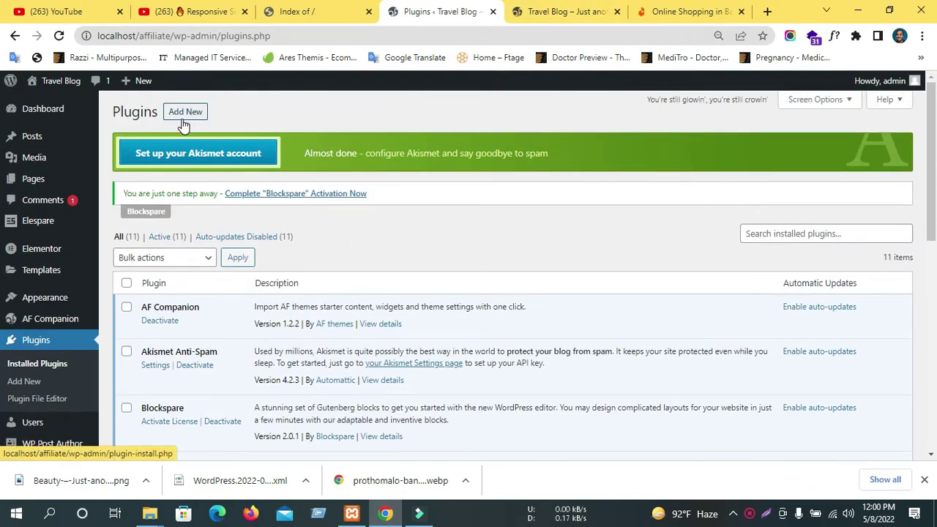
left_click(183, 117)
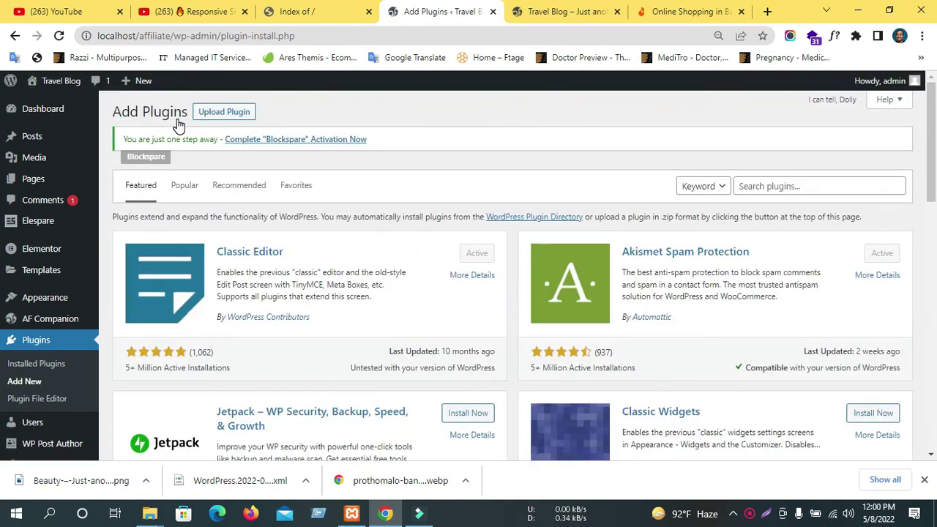
scroll(226, 246, "down", 6)
scroll(242, 246, "up", 5)
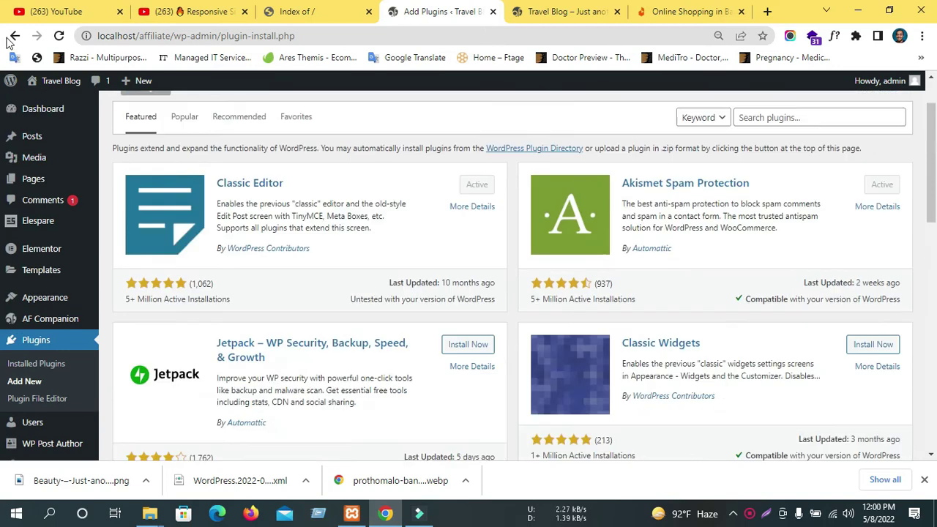
left_click(13, 36)
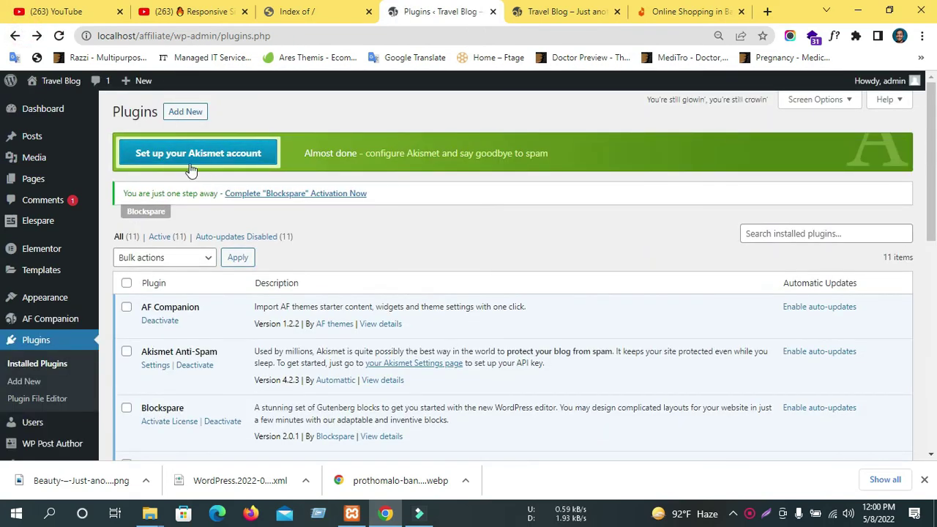
left_click(195, 115)
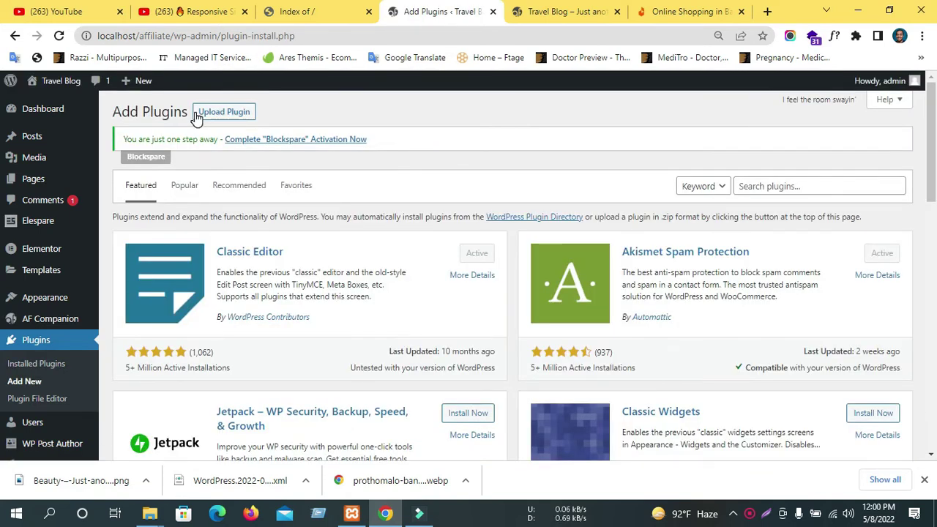
Search the plugin directory for 'elementor', browse the results, then clear the query.
left_click(779, 184)
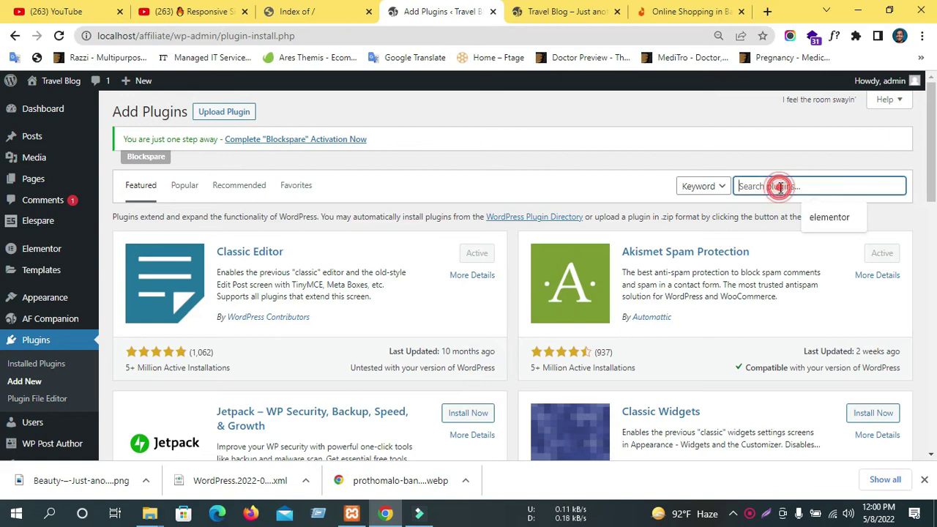
left_click(826, 218)
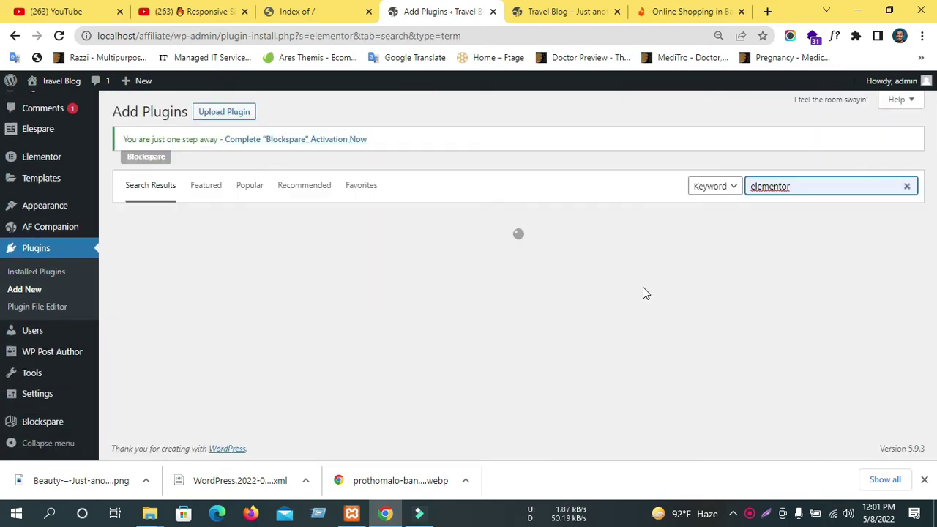
scroll(643, 290, "down", 1)
scroll(642, 290, "down", 4)
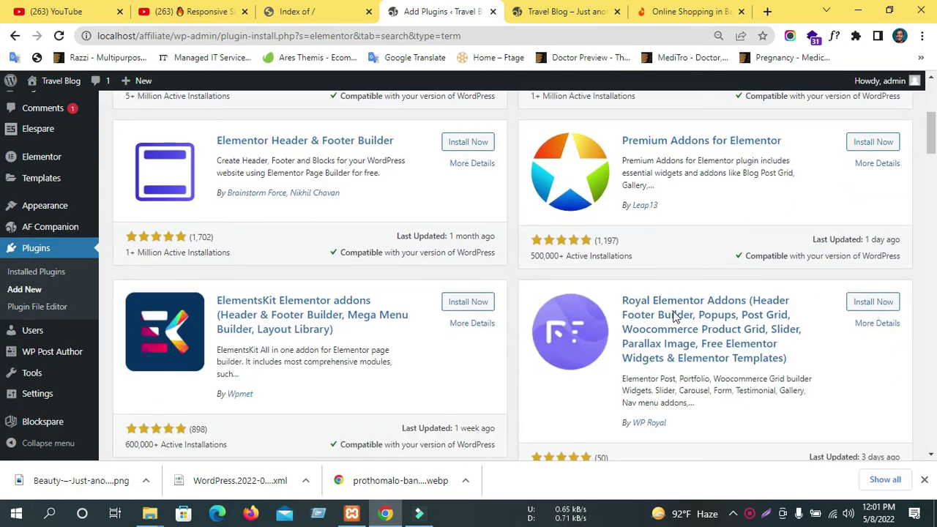
scroll(308, 342, "down", 3)
scroll(732, 307, "up", 7)
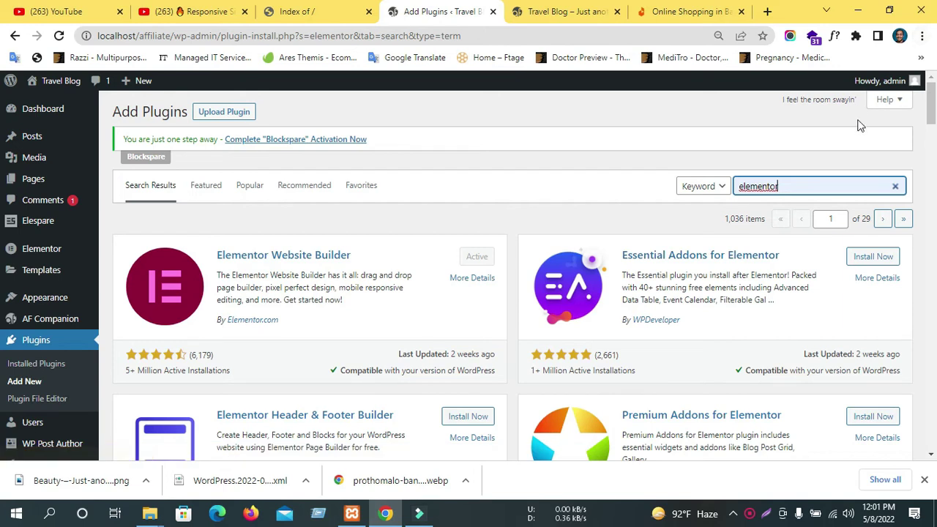
left_click(899, 188)
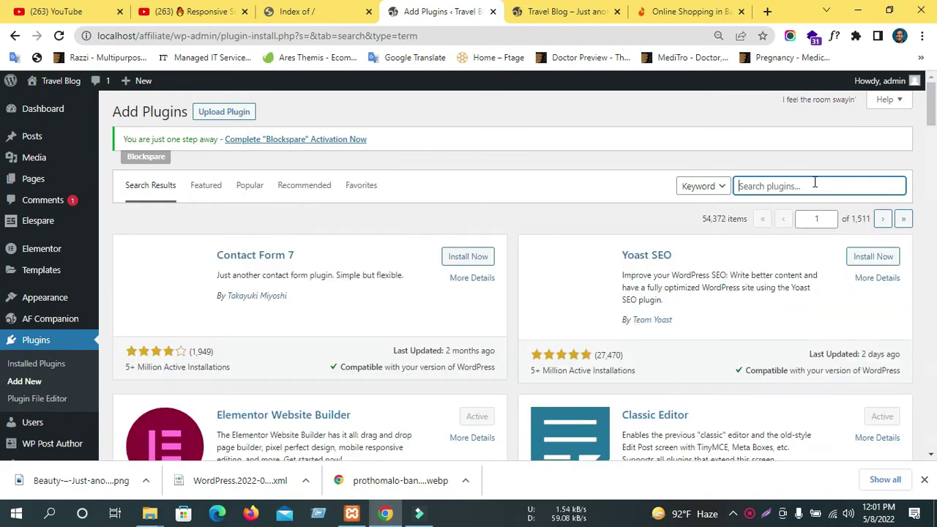
Search 'woocmmarce' as a Keyword search, then start retyping the term as 'wooc'.
type("woc")
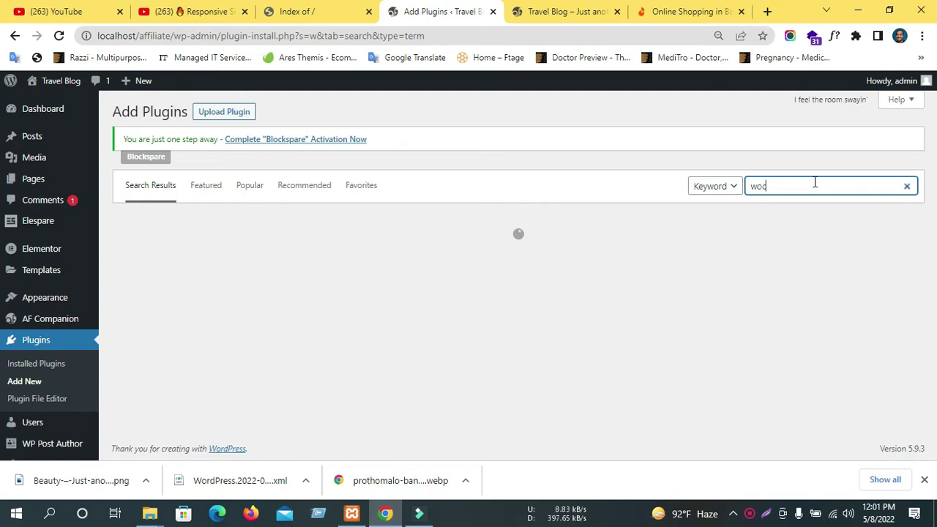
type("oocmmarce")
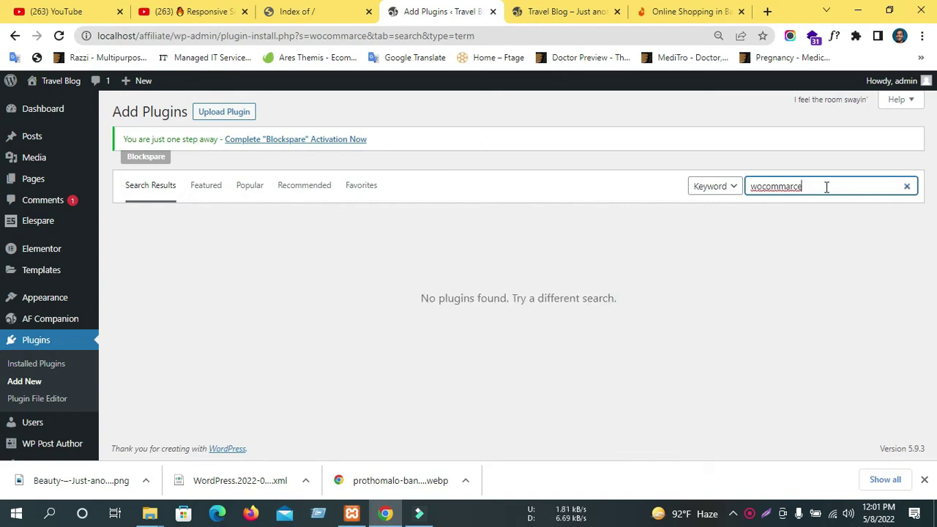
double_click(776, 192)
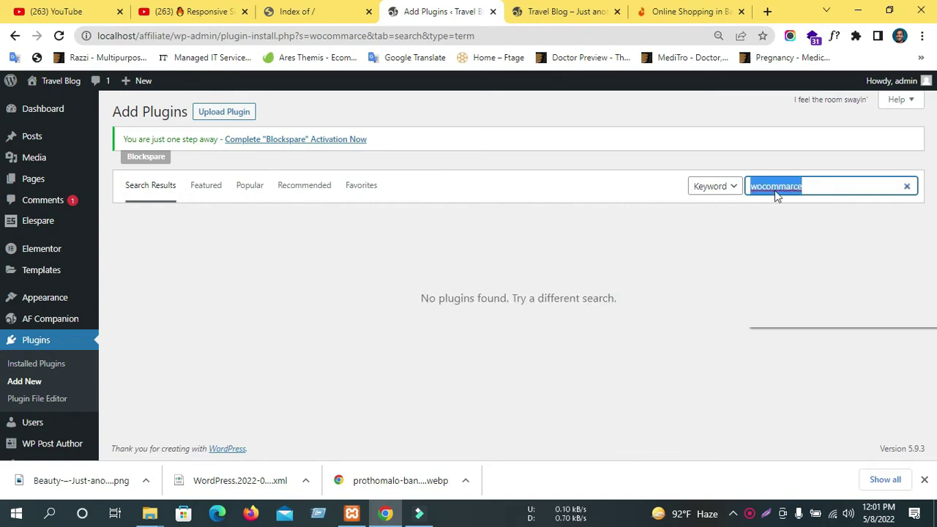
right_click(777, 193)
left_click(714, 186)
left_click(599, 231)
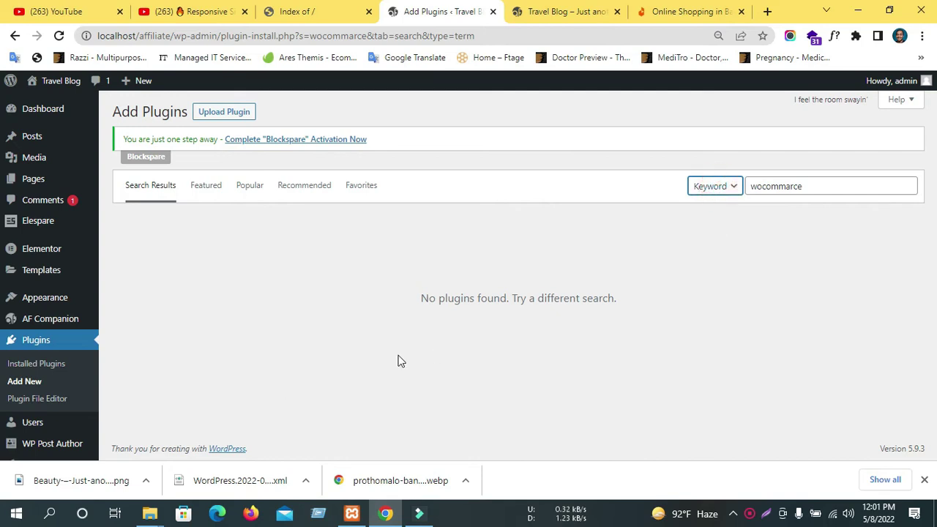
double_click(770, 185)
left_click(767, 185)
double_click(767, 184)
type("wooc")
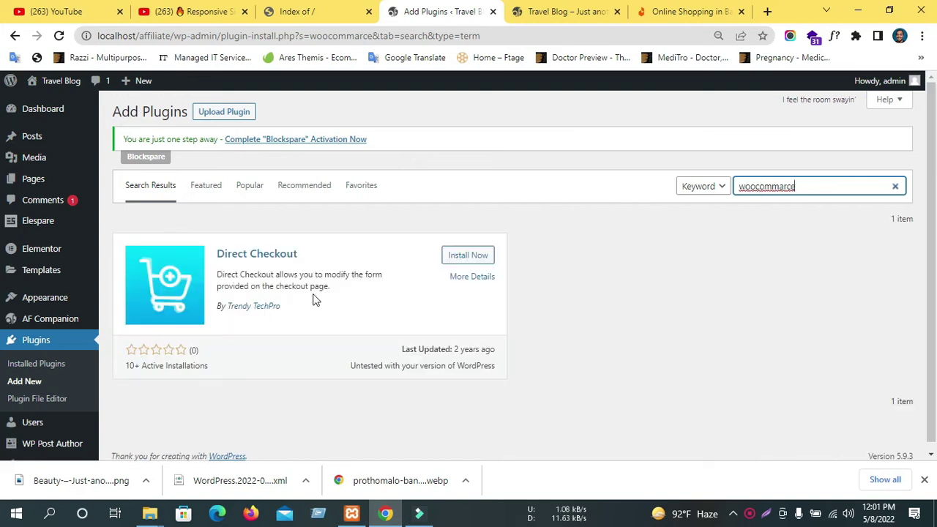
Return to the earlier plugin search results and scroll through them.
scroll(366, 381, "down", 2)
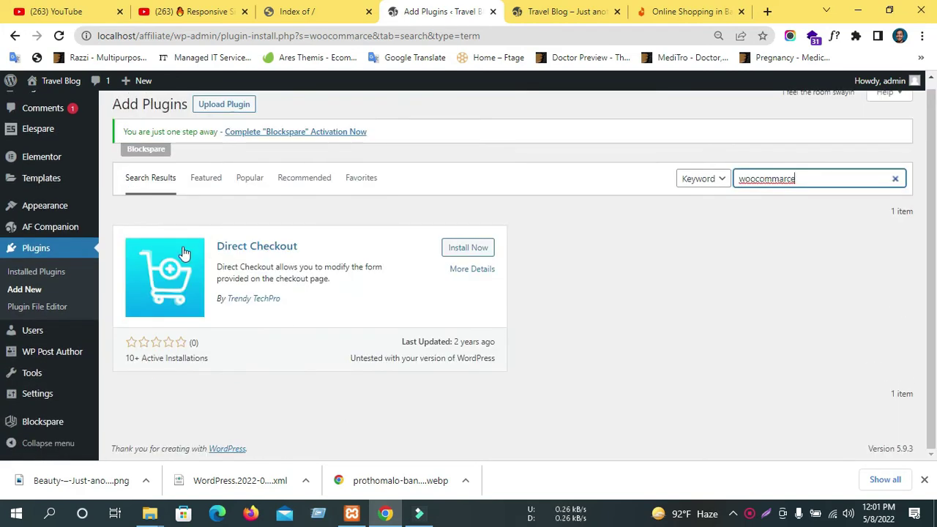
left_click(147, 183)
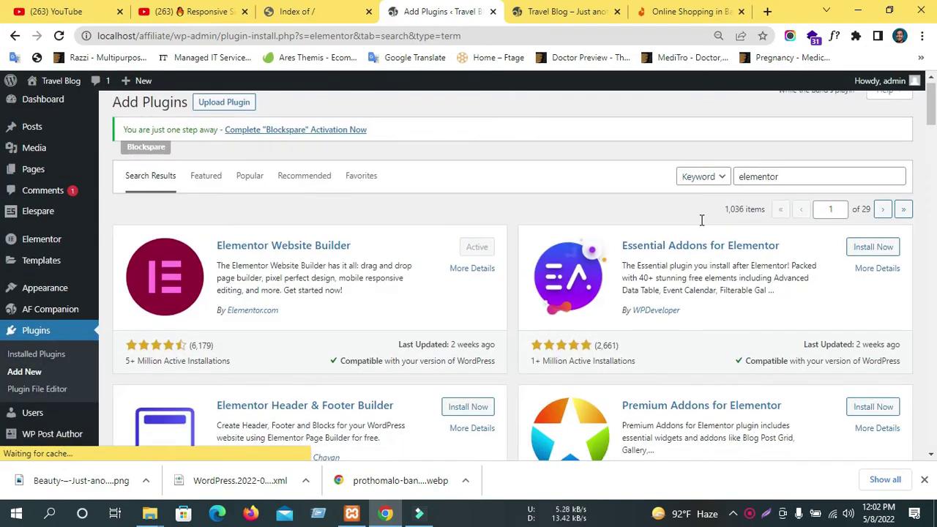
scroll(732, 219, "down", 12)
scroll(672, 261, "down", 15)
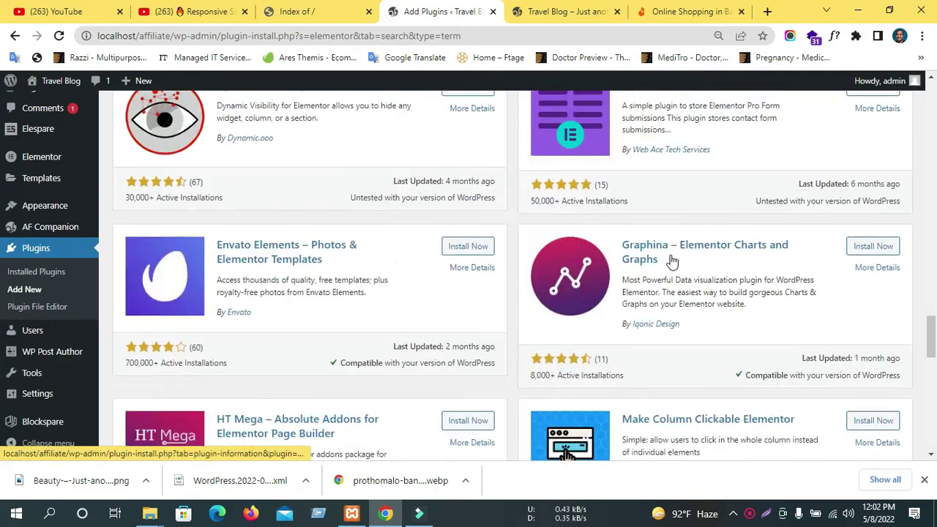
scroll(672, 261, "down", 2)
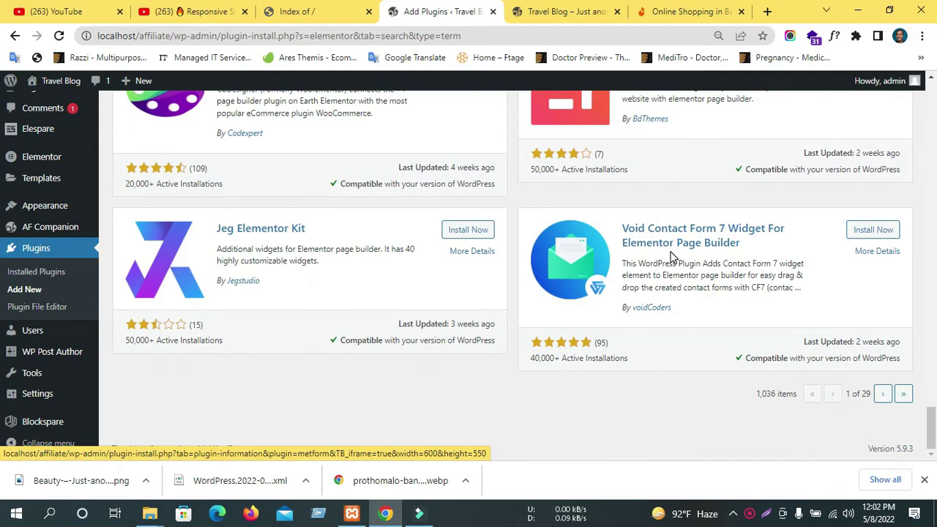
scroll(681, 322, "up", 15)
scroll(812, 161, "up", 12)
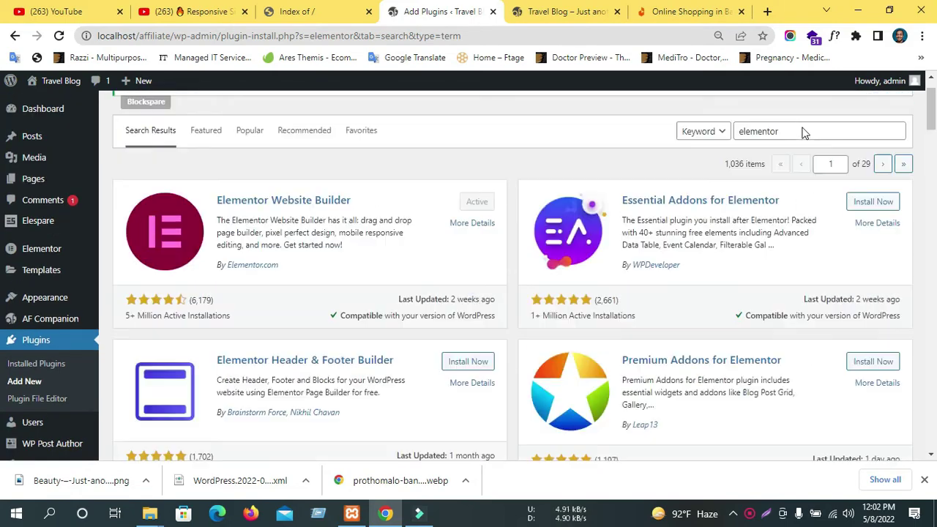
scroll(802, 132, "up", 1)
Clear the 'elementor' search, open the Featured tab, and scroll to Popular tags.
double_click(787, 189)
left_click(896, 187)
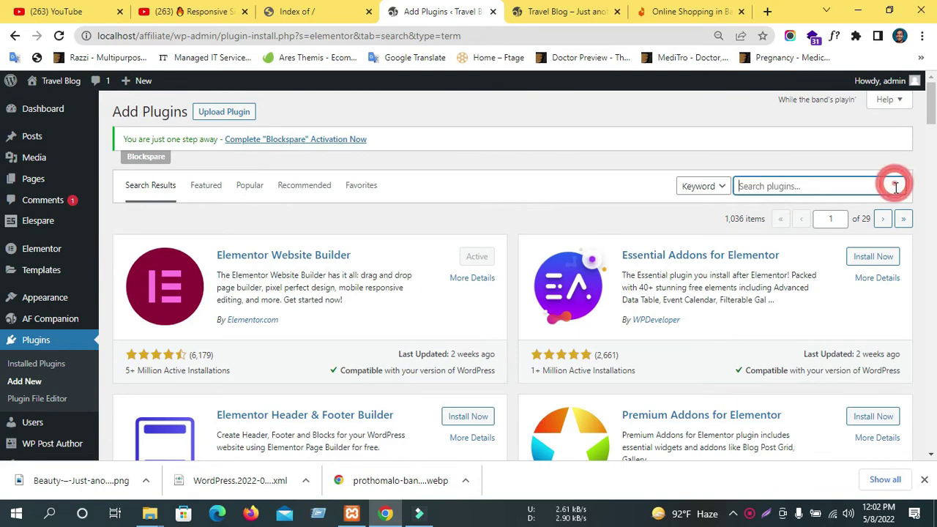
left_click(156, 185)
left_click(207, 187)
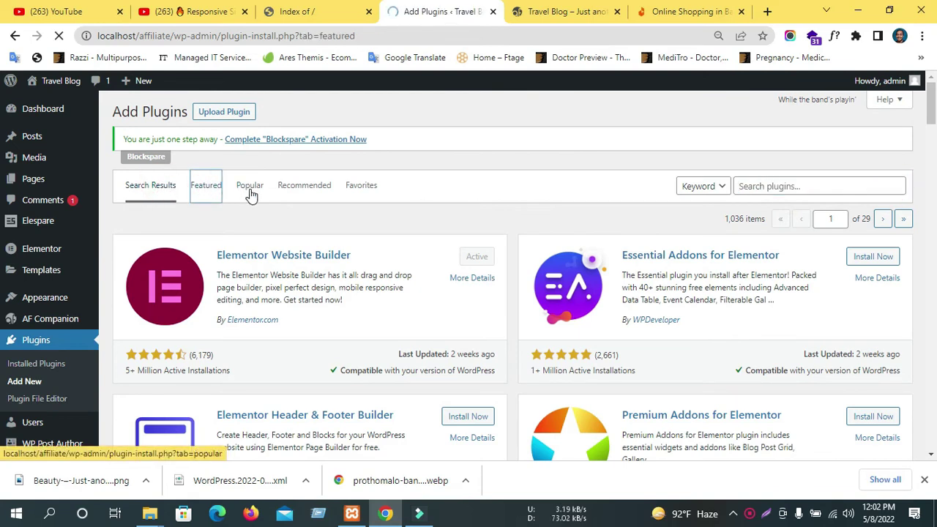
scroll(260, 267, "down", 1)
scroll(260, 267, "down", 15)
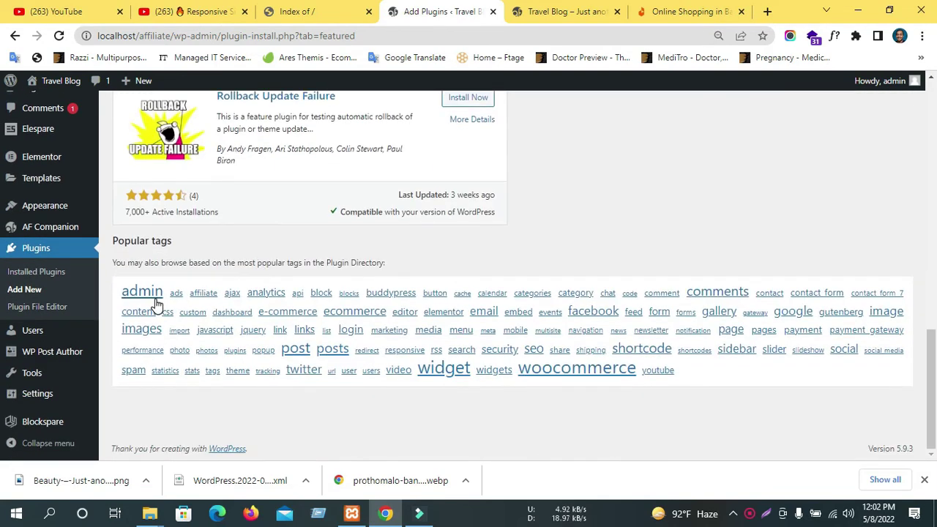
Browse plugins tagged woocommerce and scroll through the results.
left_click(561, 371)
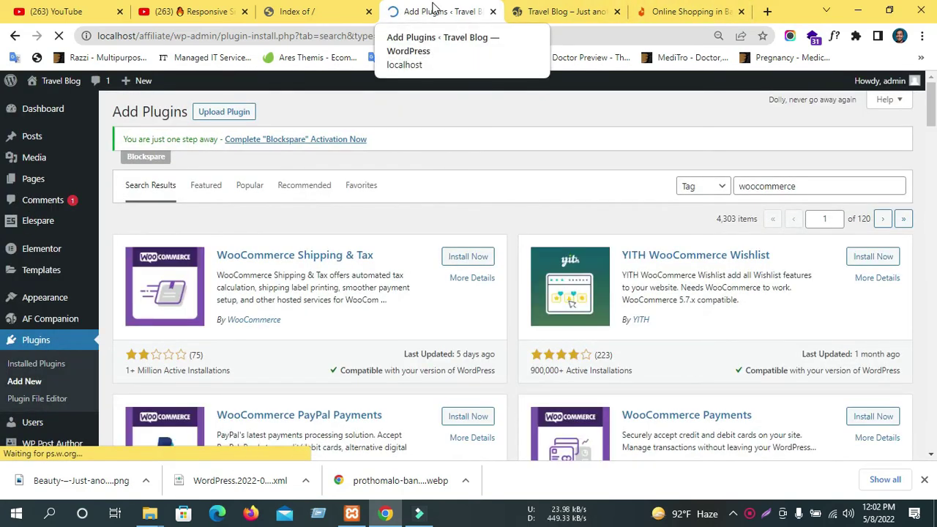
scroll(306, 322, "down", 3)
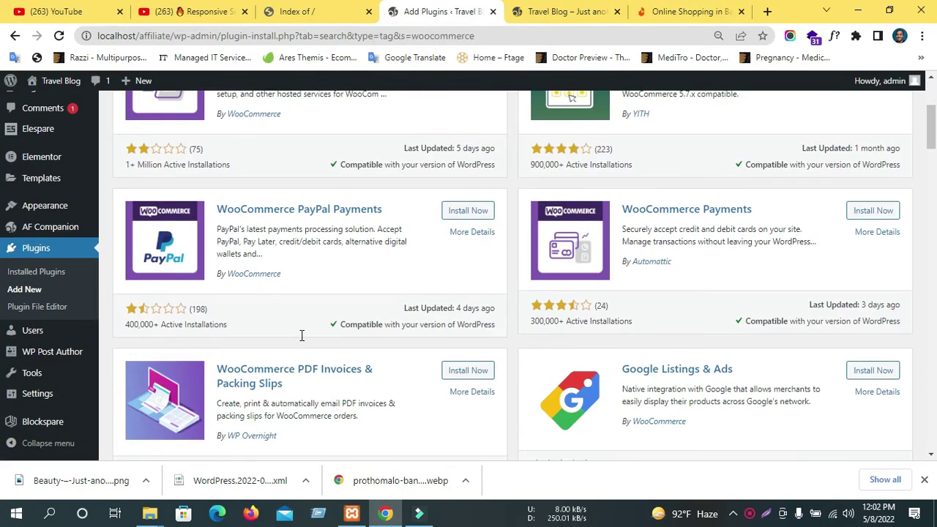
scroll(303, 341, "down", 3)
scroll(304, 341, "down", 10)
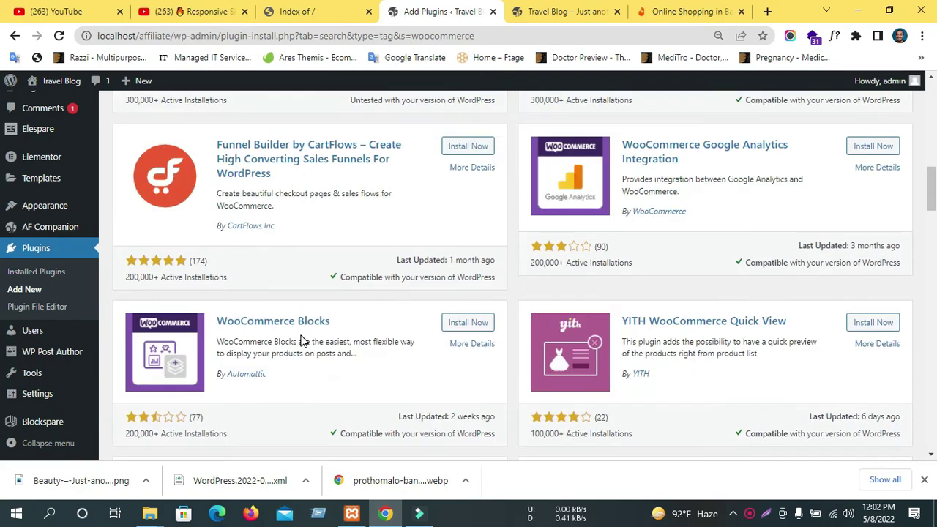
scroll(304, 341, "down", 4)
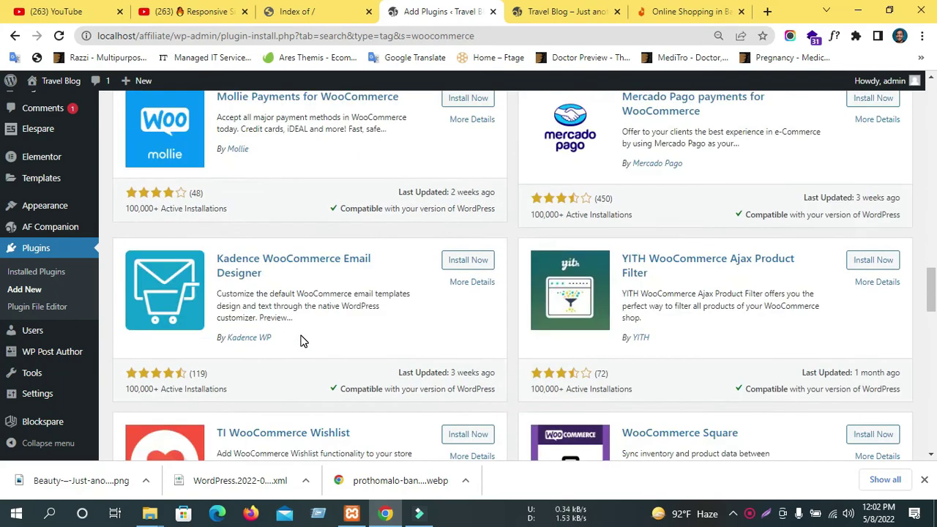
scroll(304, 341, "down", 5)
scroll(304, 341, "up", 6)
scroll(304, 341, "up", 3)
scroll(120, 351, "down", 3)
scroll(105, 356, "up", 4)
scroll(495, 281, "up", 8)
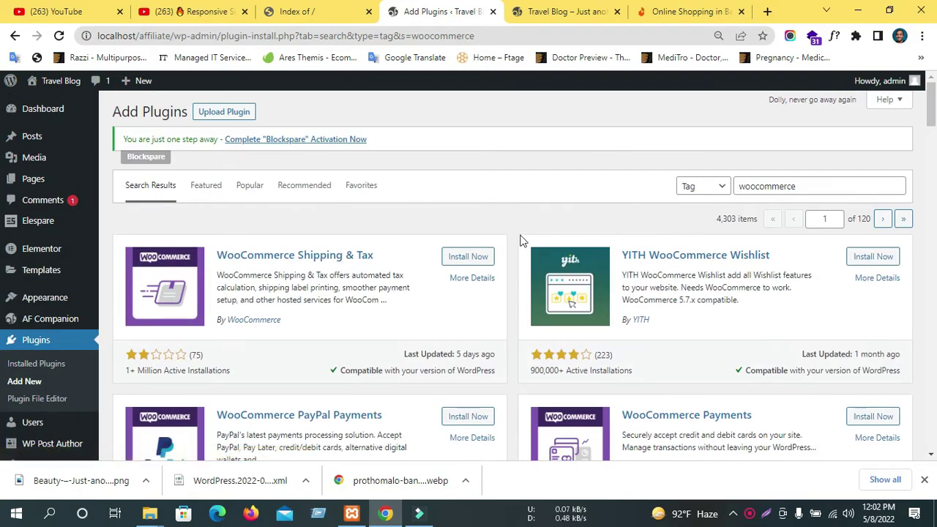
Switch the woocommerce search type from Tag to Keyword.
left_click(774, 184)
double_click(761, 184)
left_click(696, 186)
left_click(697, 196)
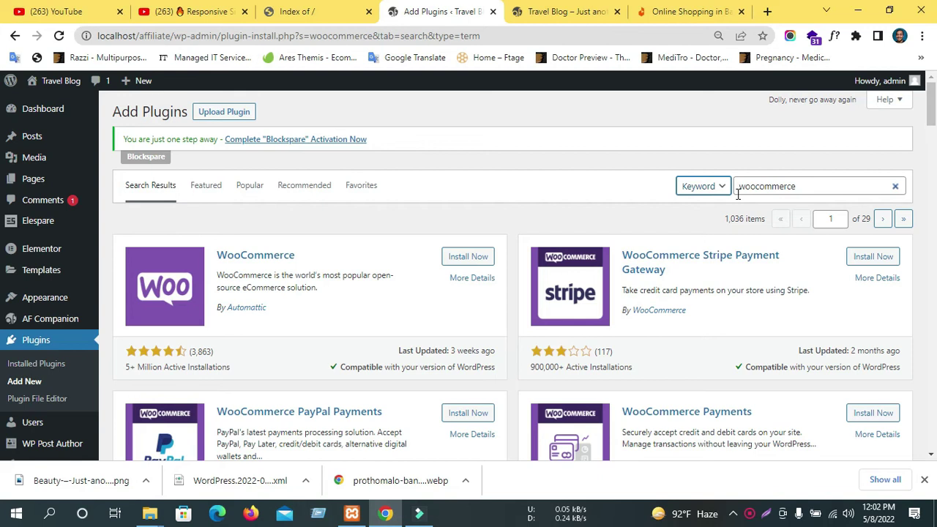
scroll(350, 408, "down", 1)
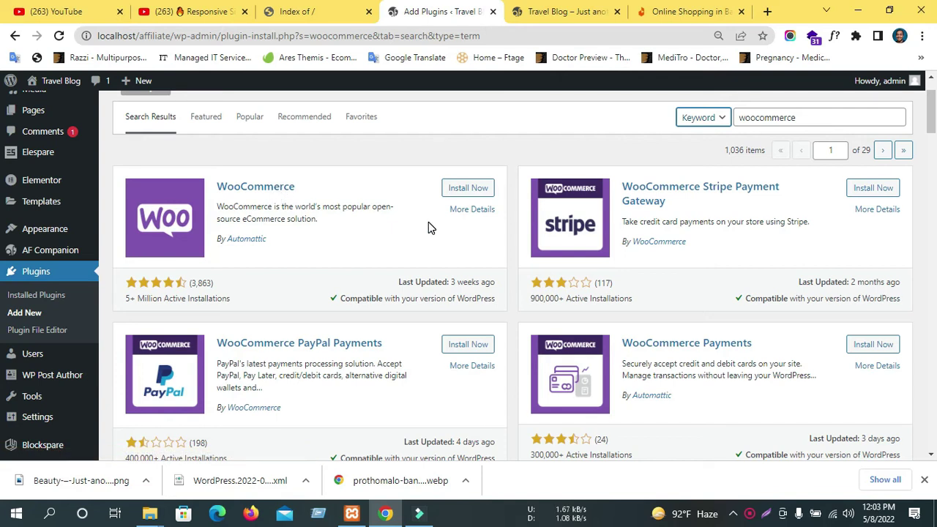
Review the WooCommerce card's 5+ Million installations and click Install Now.
triple_click(284, 247)
left_click(346, 252)
scroll(359, 253, "down", 1)
scroll(337, 257, "down", 5)
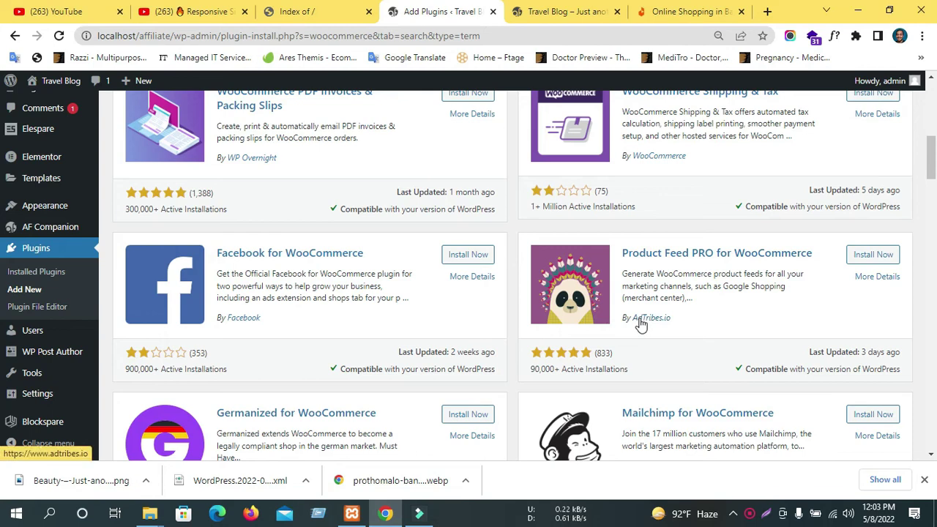
scroll(637, 317, "down", 4)
scroll(637, 322, "up", 10)
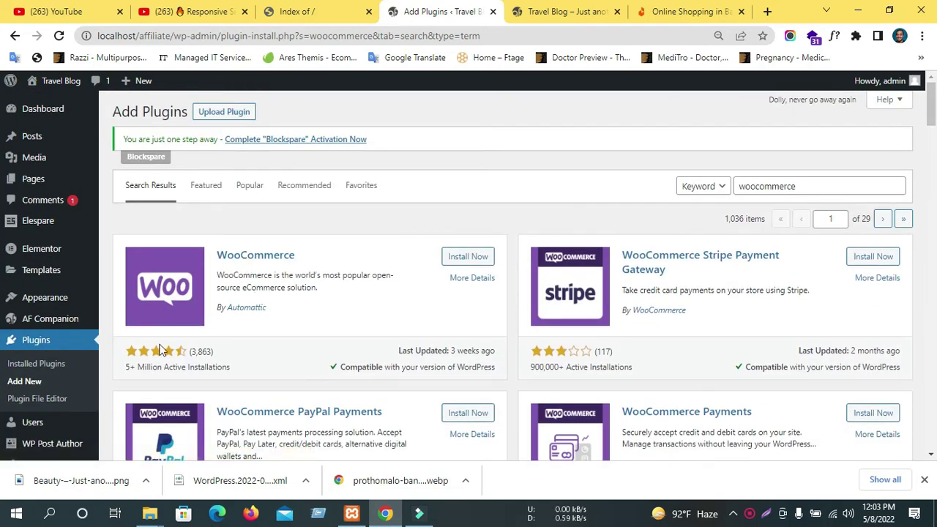
left_click_drag(126, 365, 164, 367)
left_click(446, 265)
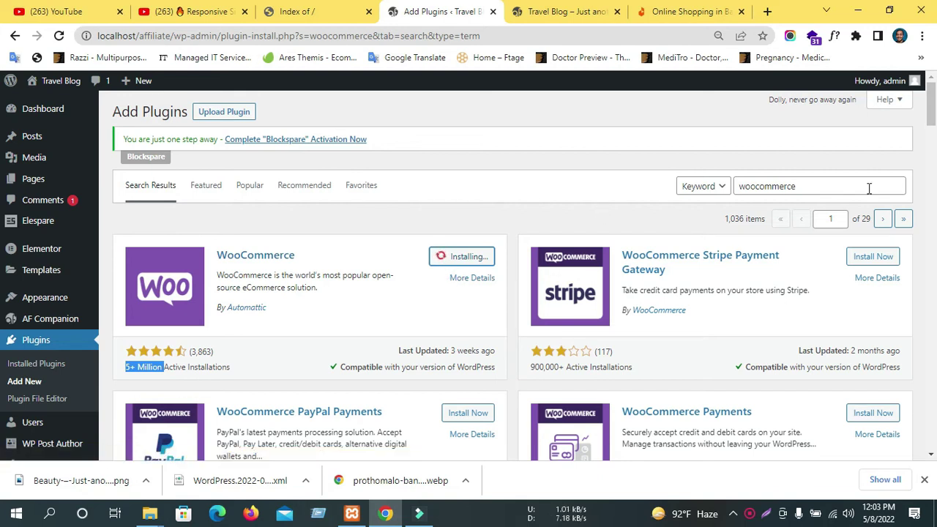
Keep the search type on Keyword while WooCommerce finishes installing.
left_click(714, 188)
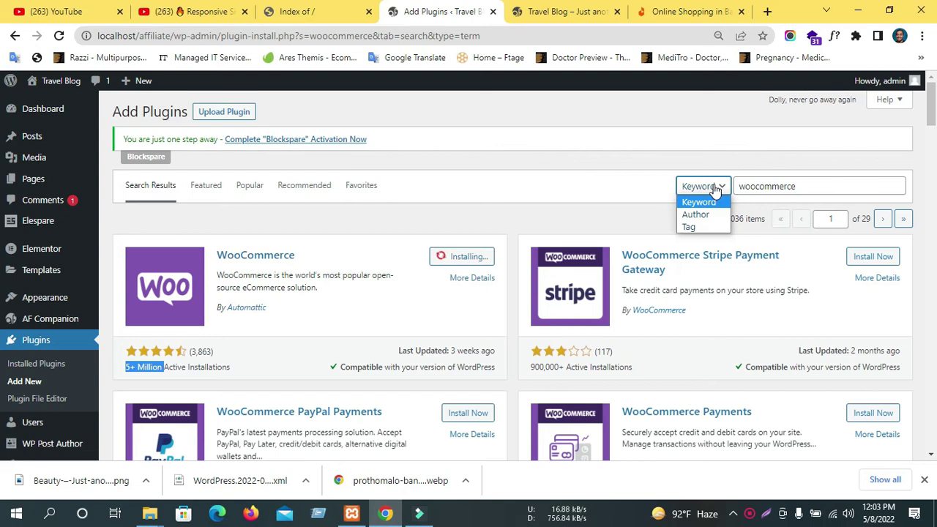
left_click(715, 188)
left_click(715, 187)
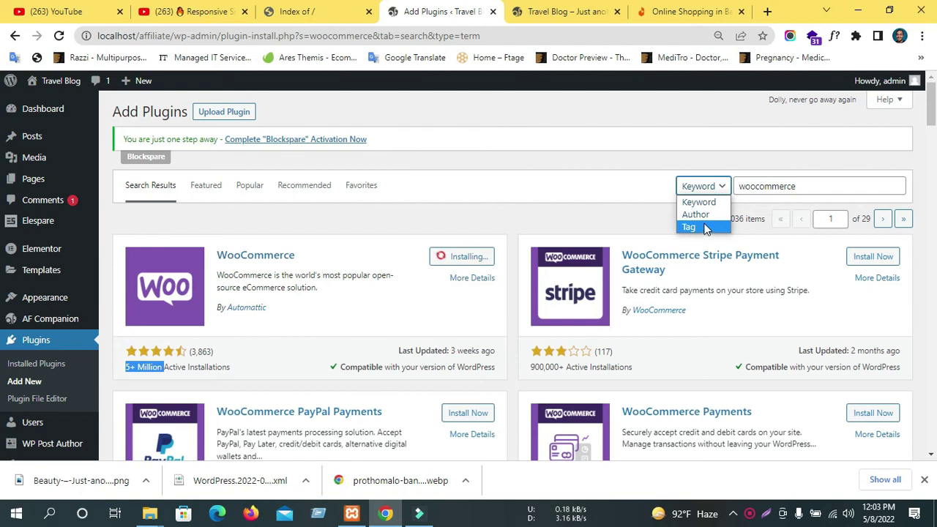
left_click(700, 200)
left_click(700, 197)
left_click(538, 183)
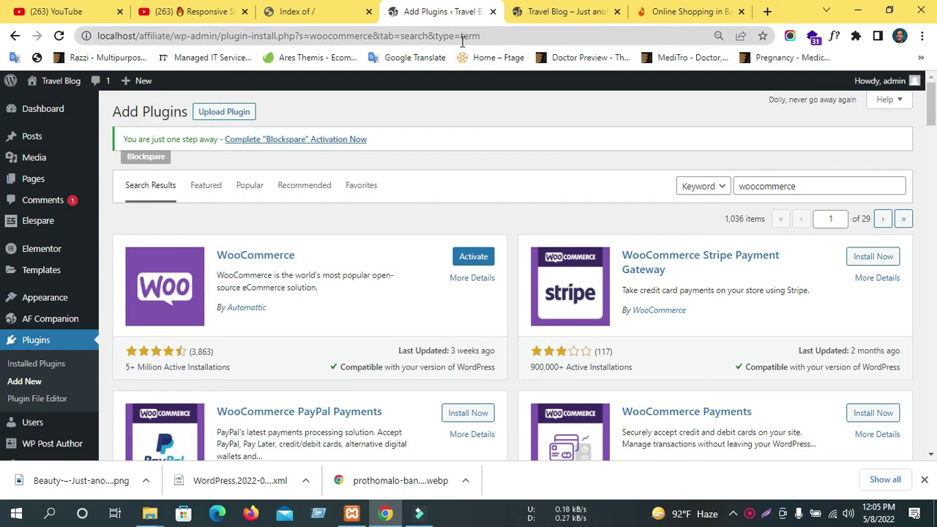
Activate WooCommerce, then flip between the Daraz, localhost and Add Plugins tabs.
left_click(477, 265)
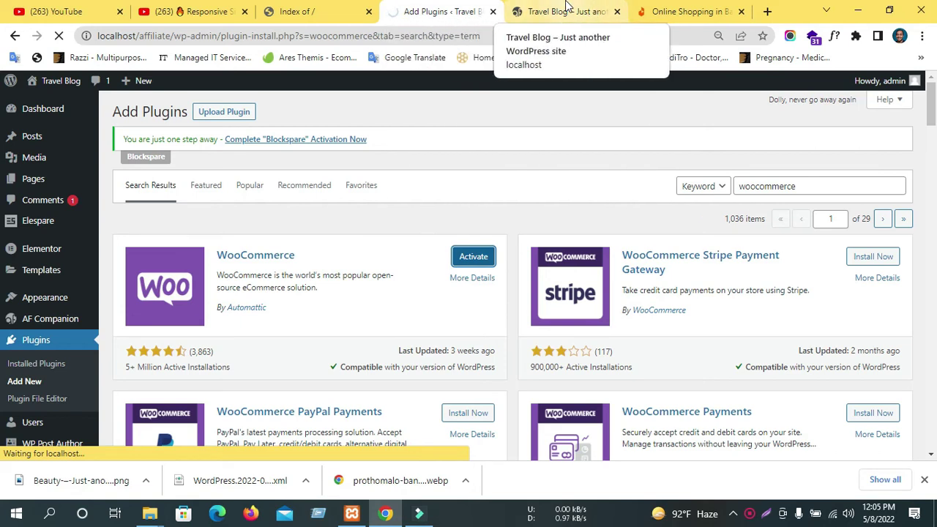
left_click(652, 12)
scroll(559, 293, "down", 4)
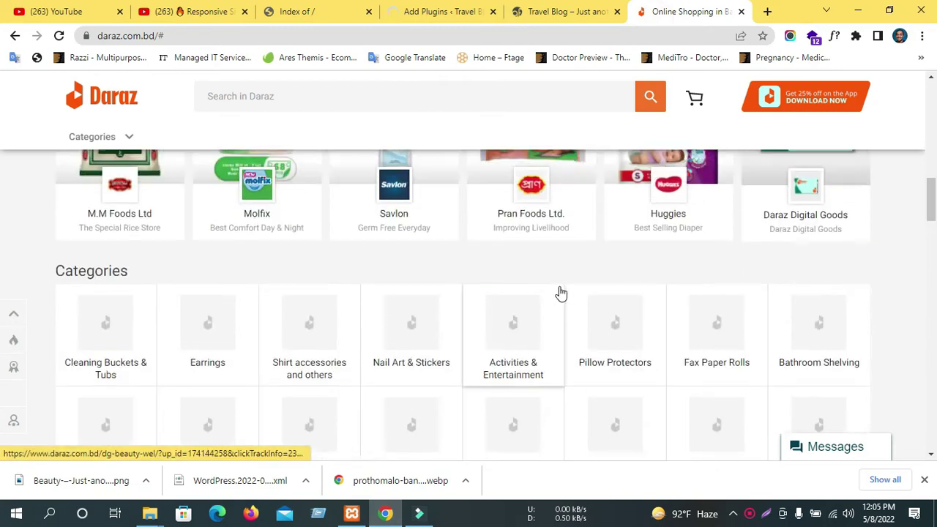
scroll(560, 268, "up", 15)
left_click(315, 11)
left_click(436, 9)
left_click(714, 12)
left_click(421, 12)
left_click(654, 11)
left_click(454, 12)
scroll(469, 293, "down", 5)
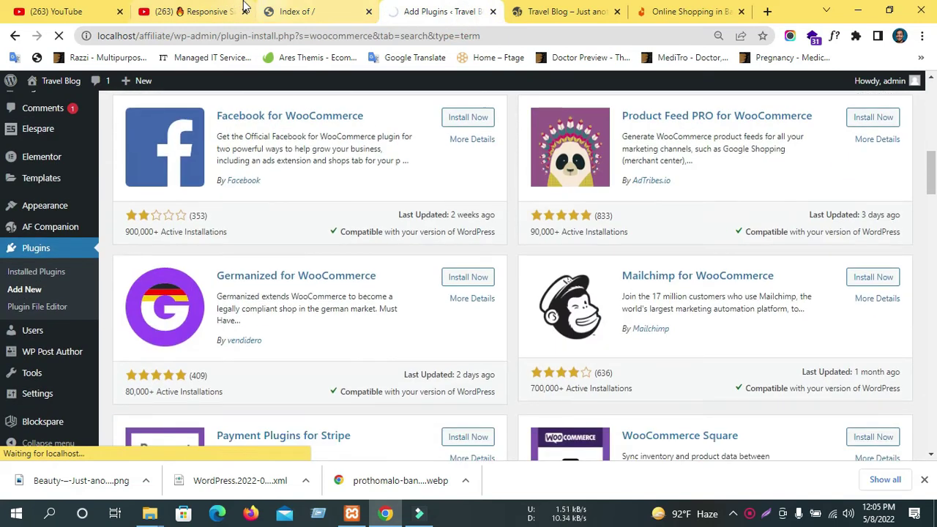
Close the Responsive Sidebar YouTube tab and return to the WooCommerce plugin results.
left_click(232, 11)
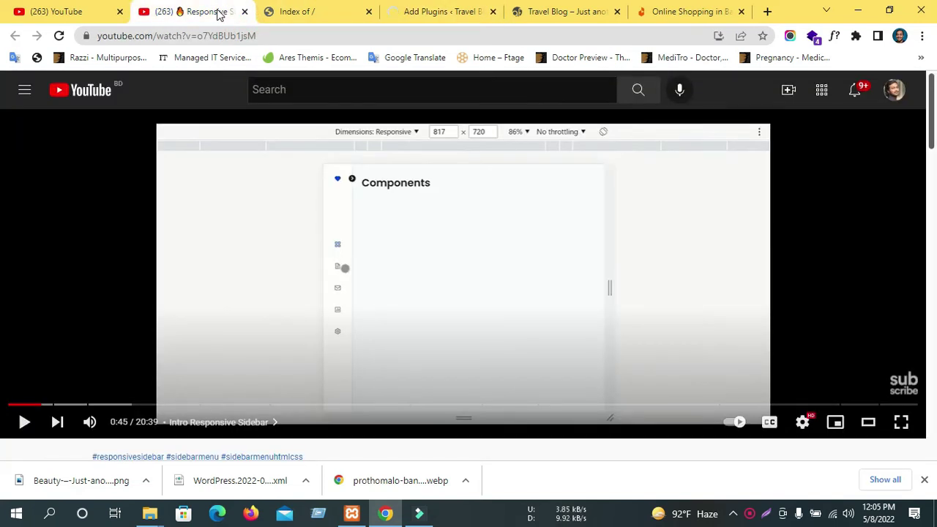
middle_click(218, 15)
left_click(20, 13)
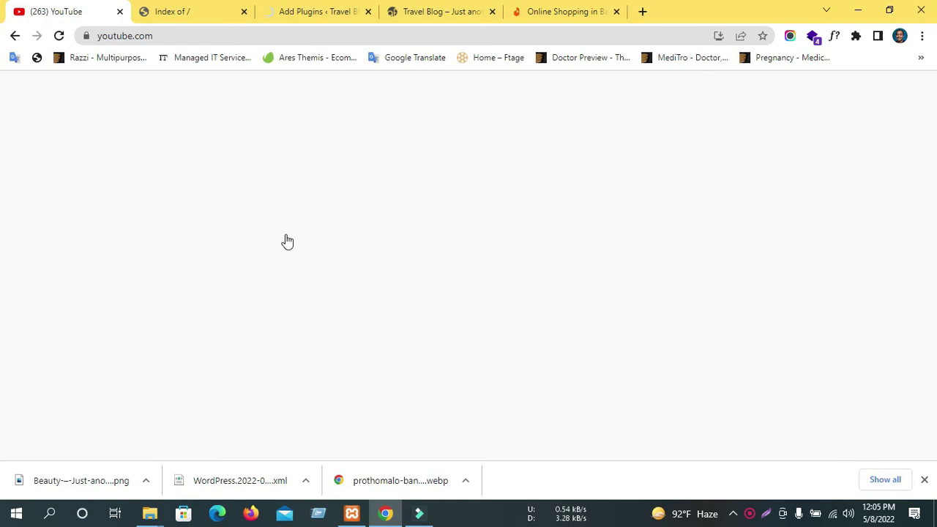
scroll(476, 306, "down", 5)
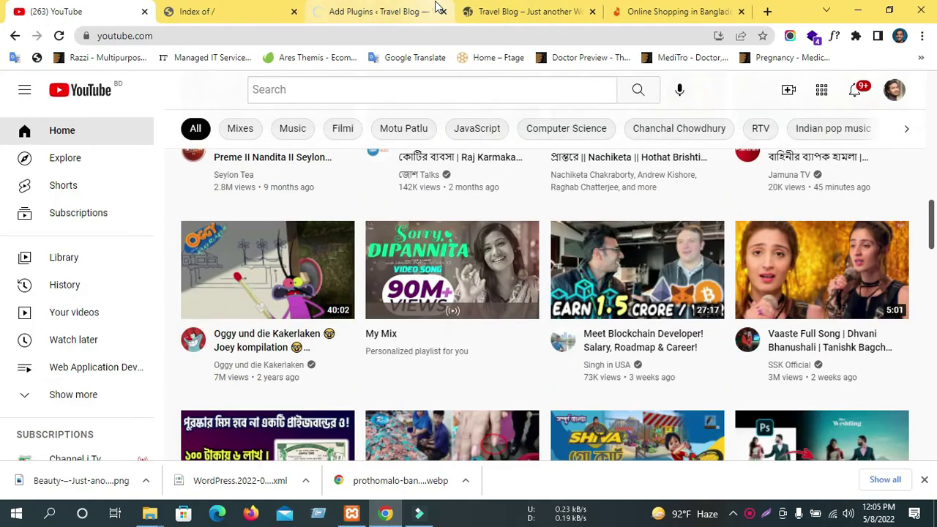
left_click(433, 7)
scroll(402, 314, "up", 2)
scroll(402, 314, "down", 2)
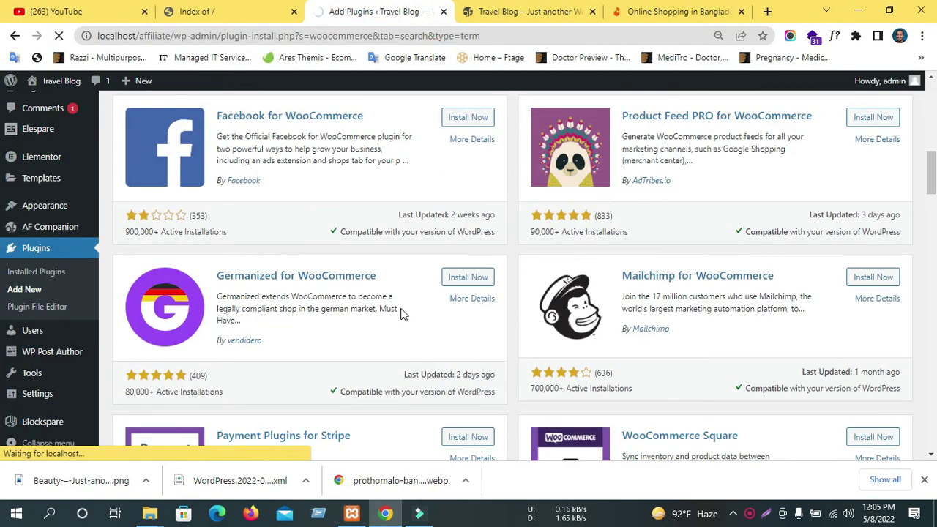
scroll(401, 319, "down", 2)
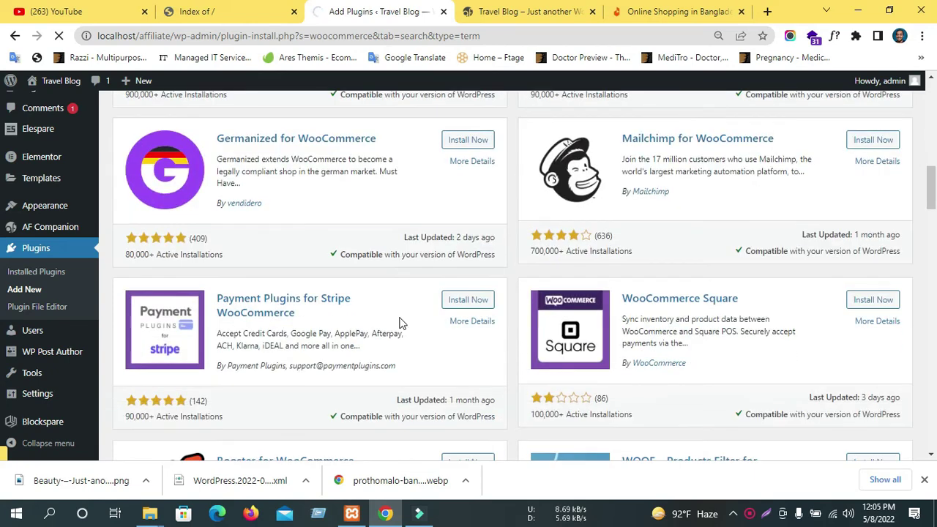
scroll(401, 322, "down", 4)
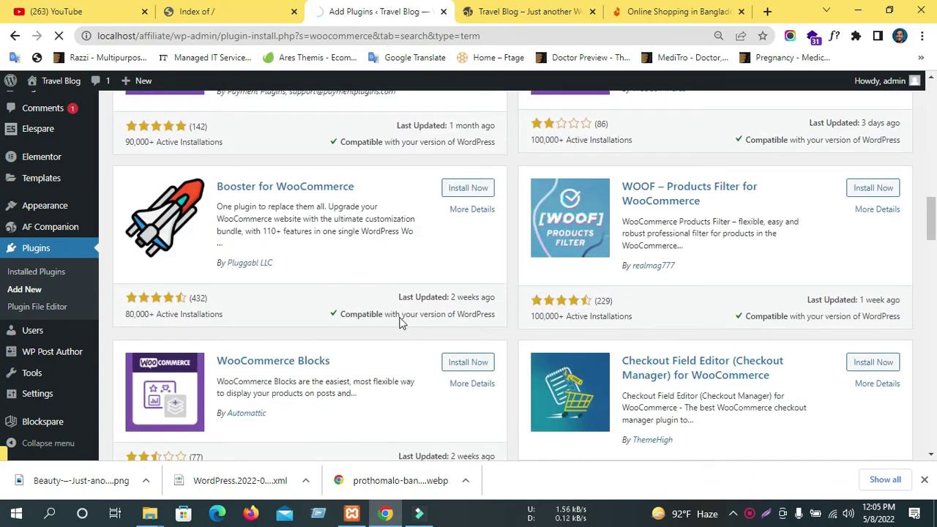
scroll(401, 322, "down", 3)
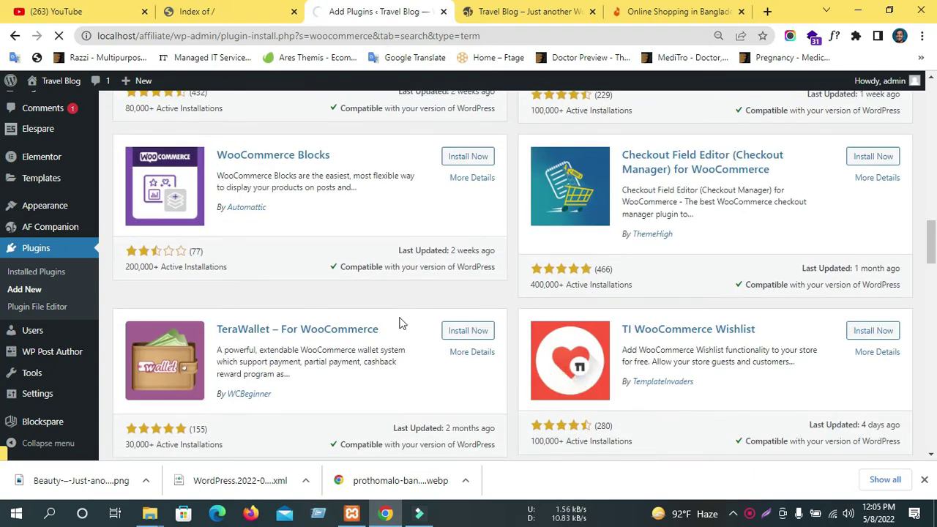
scroll(400, 319, "up", 8)
scroll(395, 307, "up", 6)
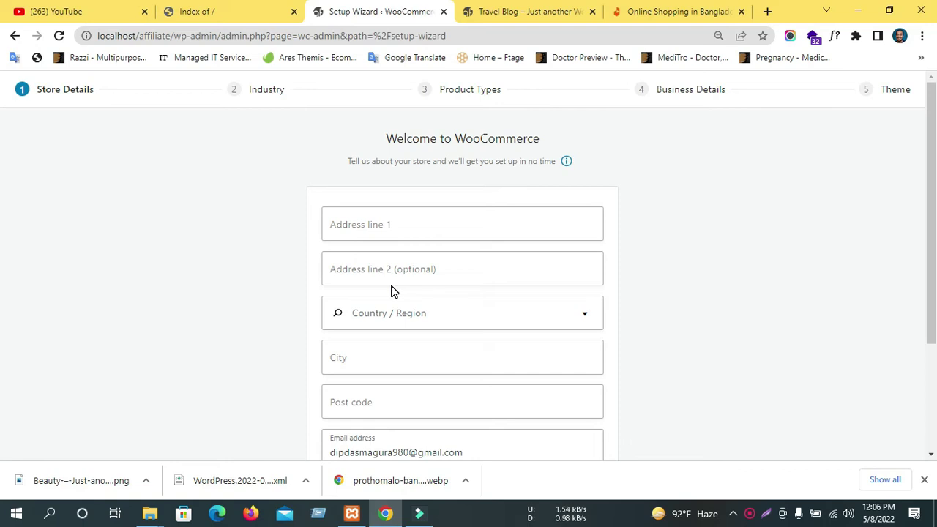
Review the Store Details form and place the cursor in Address line 1.
scroll(383, 308, "down", 2)
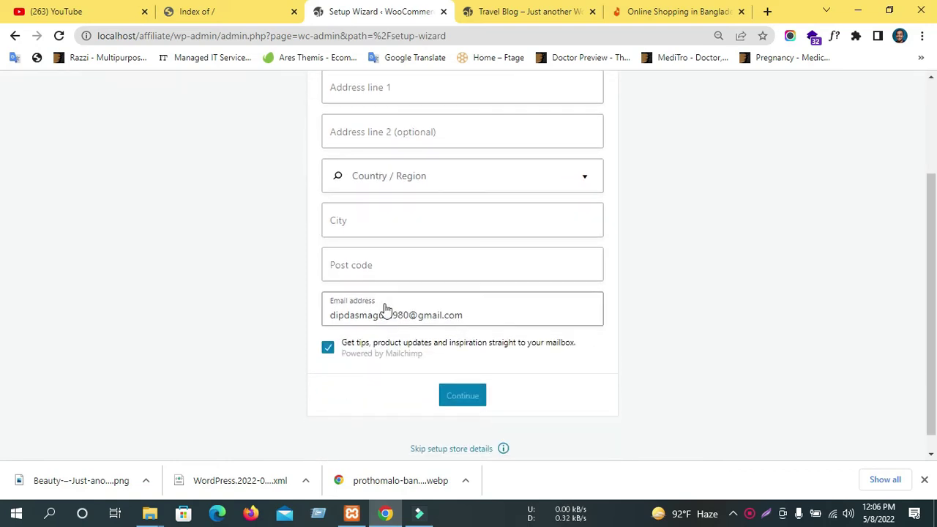
scroll(366, 310, "up", 2)
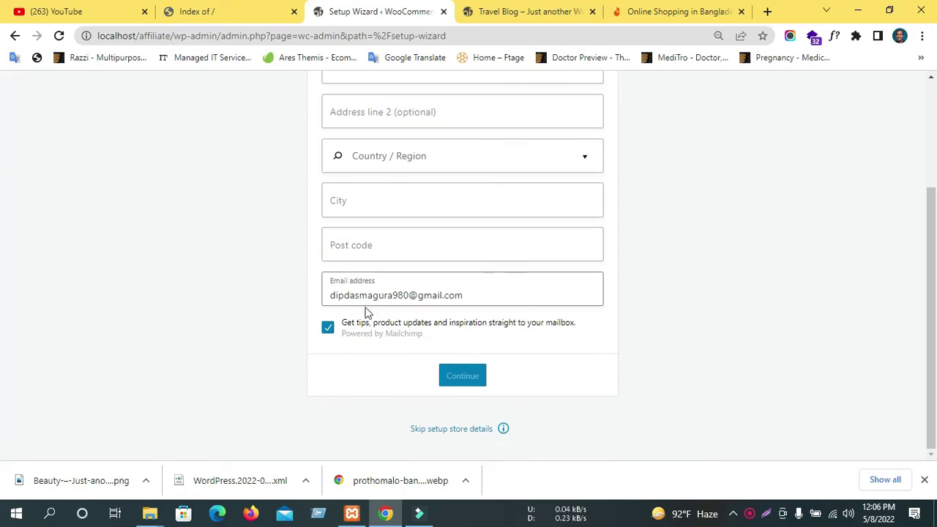
left_click(359, 232)
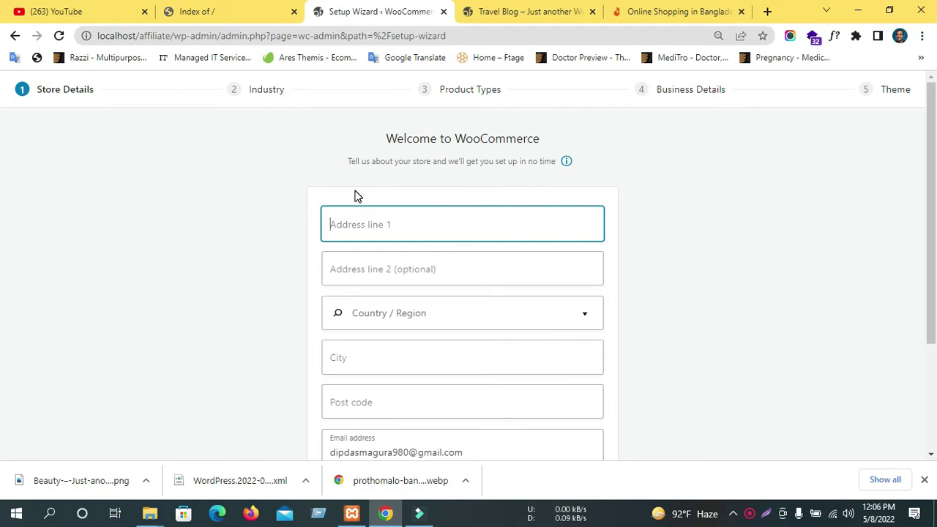
Enter the store's street address in Address line 1 and Address line 2.
type("purati")
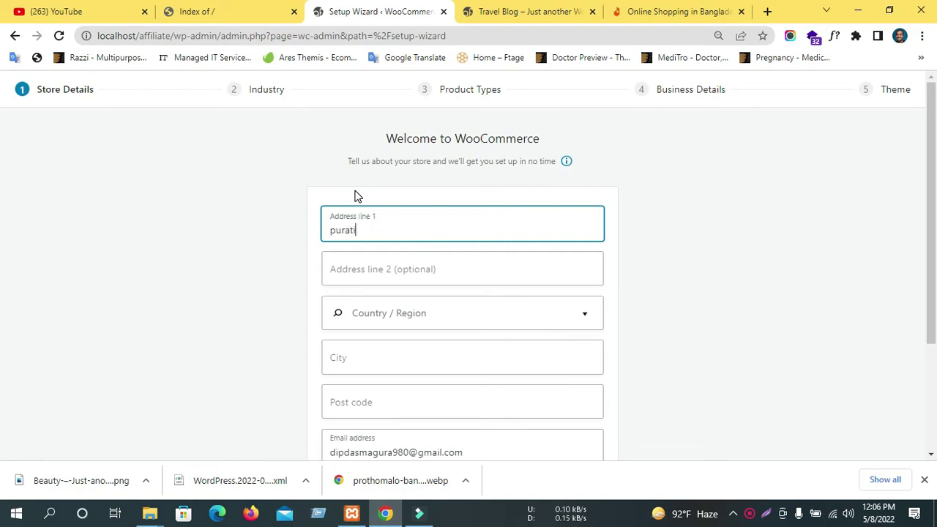
key("BackSpace")
type("on bazar Magura khi")
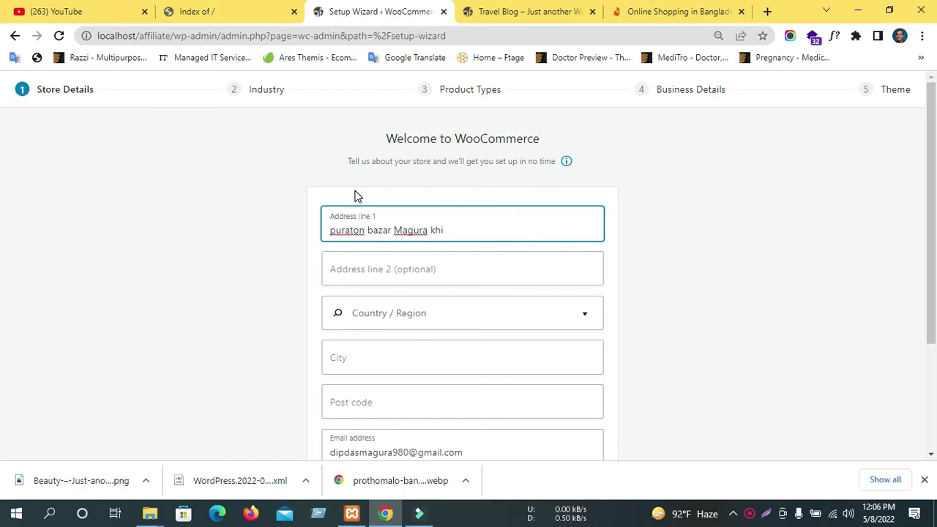
key("BackSpace")
type("ulna Bangladesh")
right_click(351, 229)
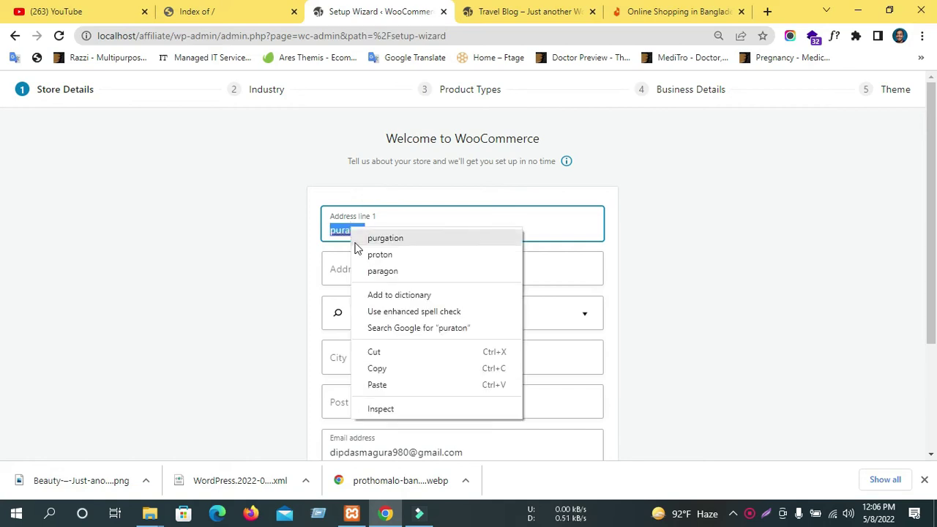
left_click(318, 234)
left_click(364, 271)
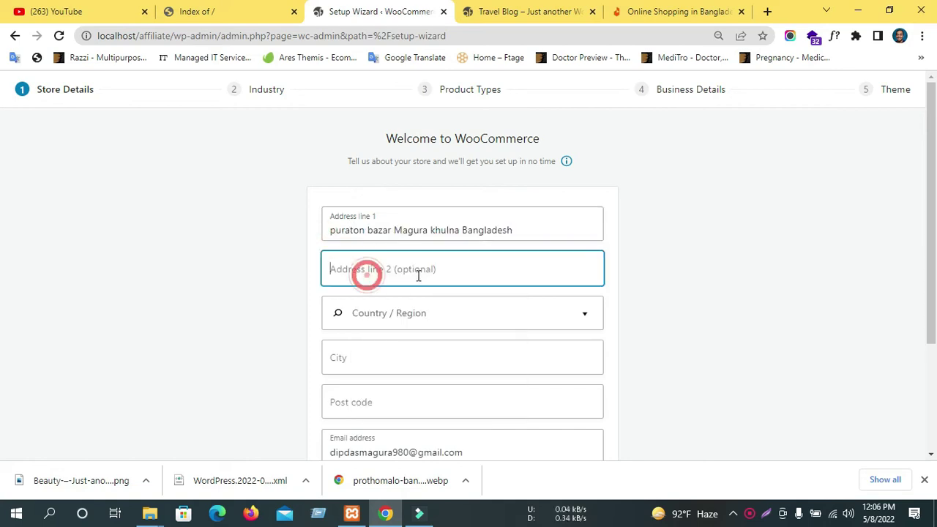
type("N")
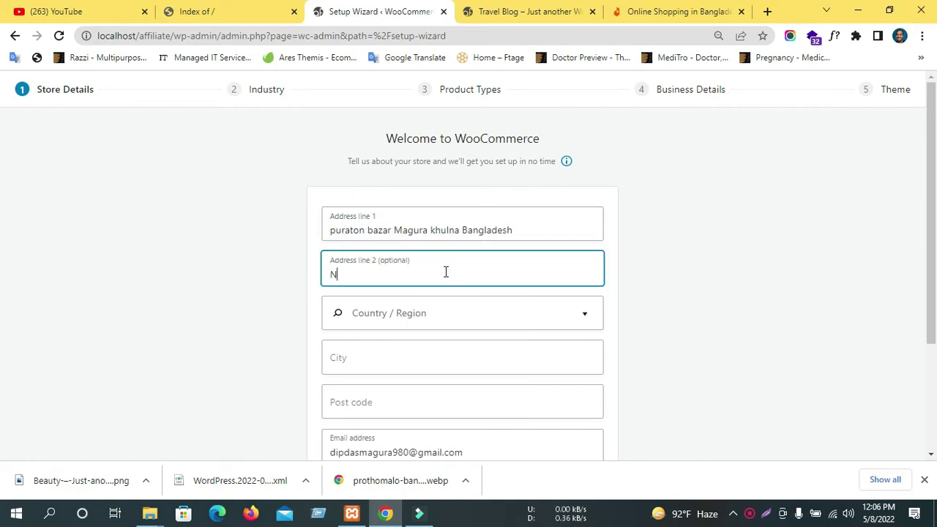
type("otun Bazar")
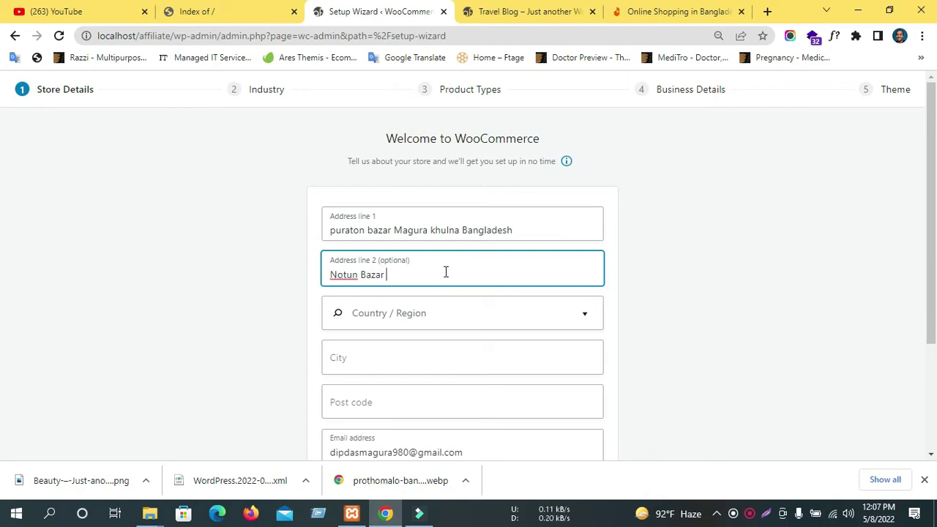
right_click(344, 274)
left_click(406, 271)
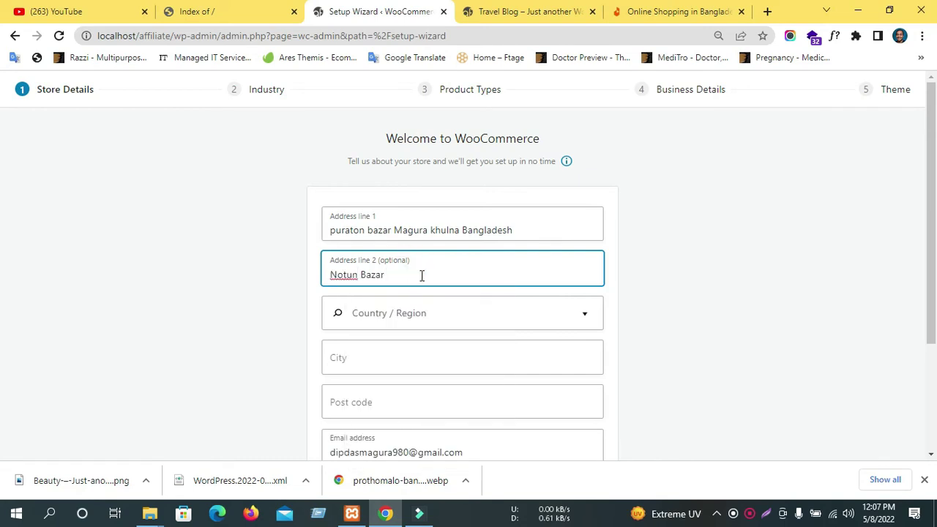
type("Magura Kh")
type("ulna Banfla")
type("gladesh")
Set Country/Region to Bangladesh — Magura.
left_click(383, 314)
left_click(675, 225)
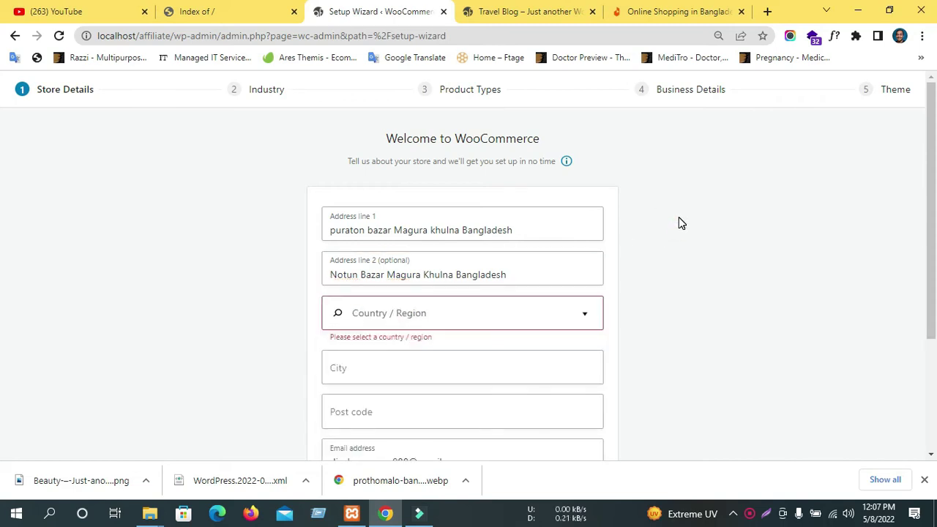
scroll(679, 223, "down", 1)
left_click(417, 254)
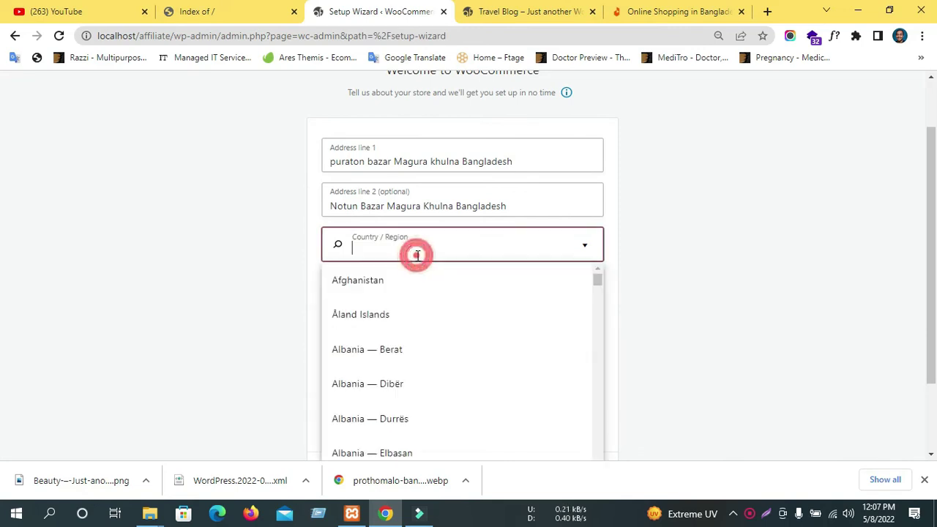
type("bna")
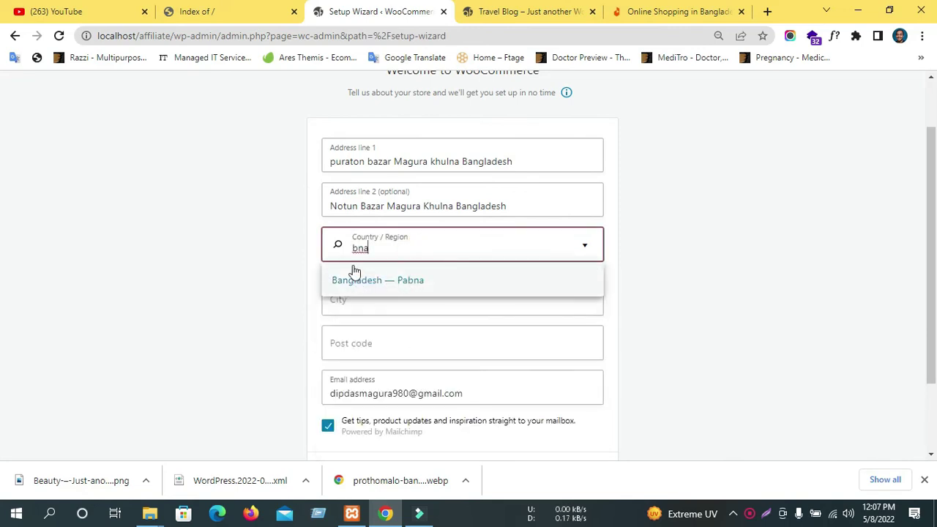
key("BackSpace")
key("BackSpace")
type("a")
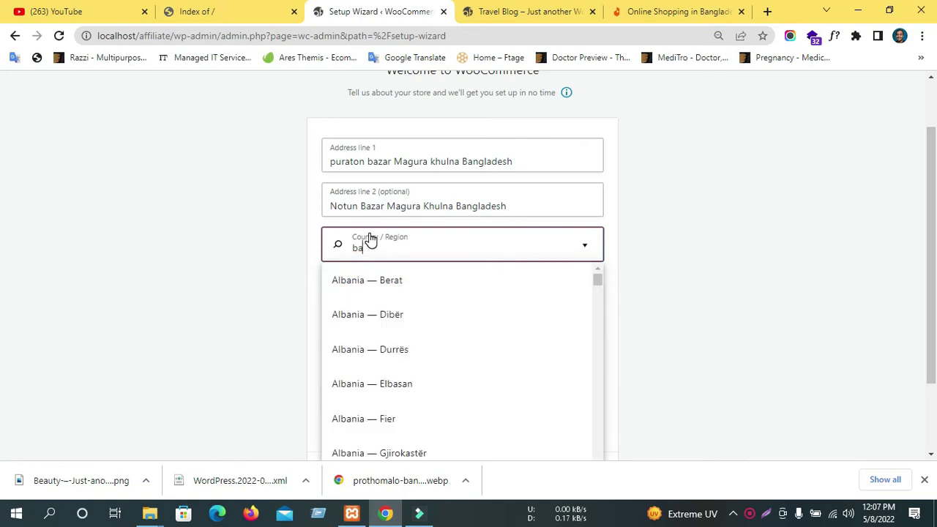
key("BackSpace")
key("BackSpace")
type("dhk")
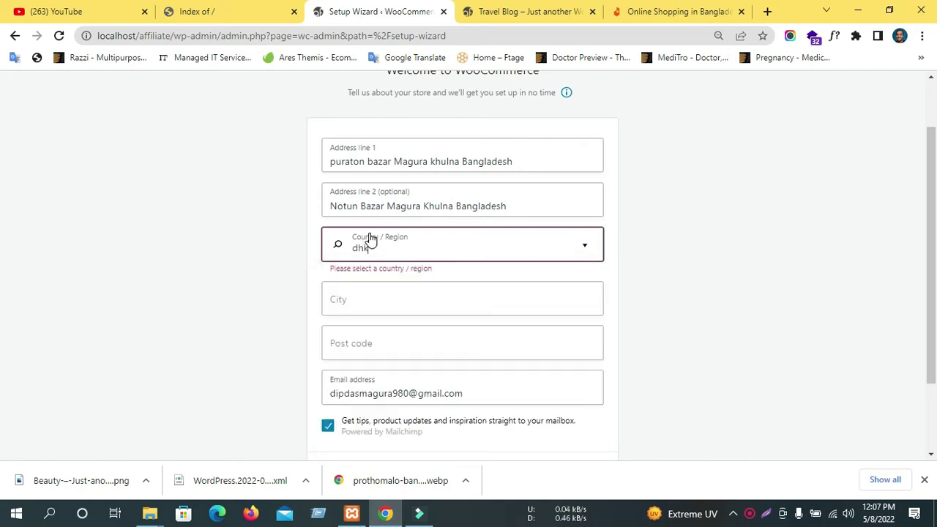
key("BackSpace")
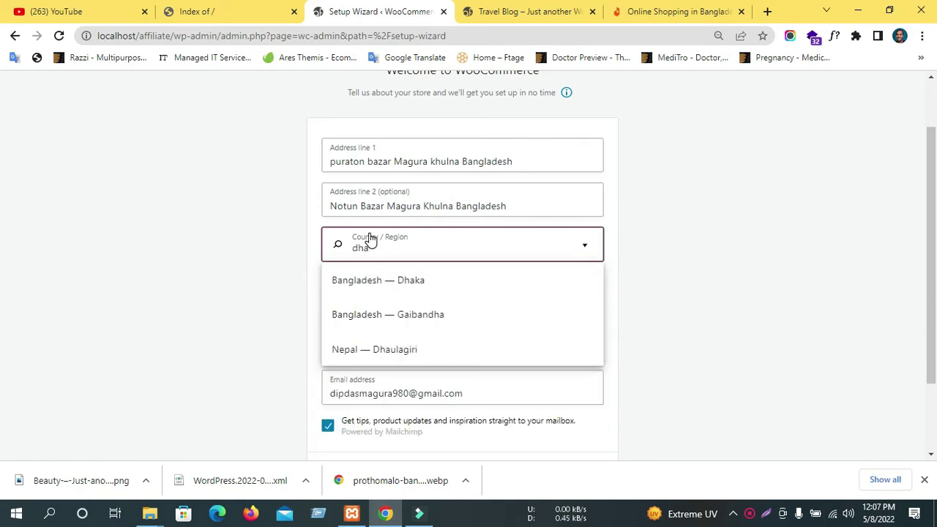
type("aka")
key("BackSpace")
key("BackSpace")
key("BackSpace")
key("BackSpace")
key("BackSpace")
type("magura")
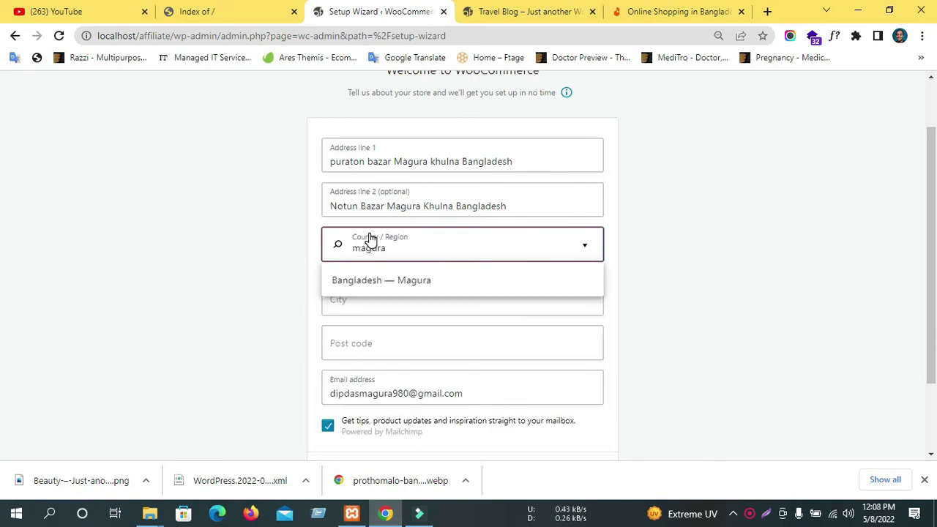
left_click(364, 272)
Enter the store's city and post code, submit the details, and accept usage tracking.
left_click(389, 290)
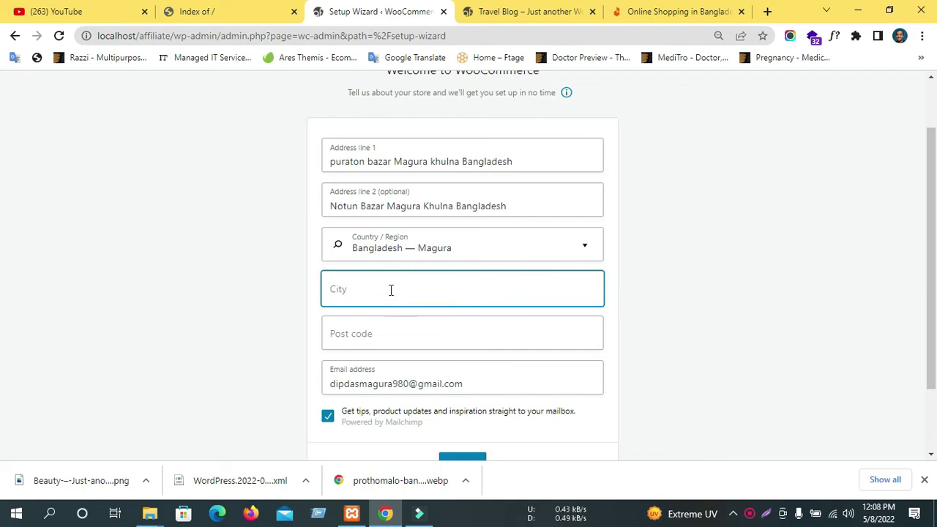
type("Magura")
left_click(381, 334)
type("7600")
scroll(483, 361, "down", 1)
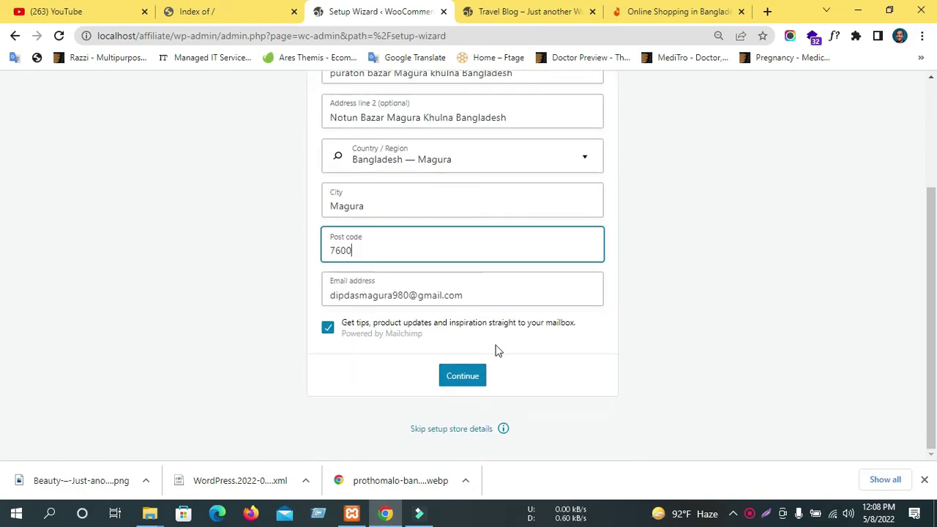
left_click(471, 383)
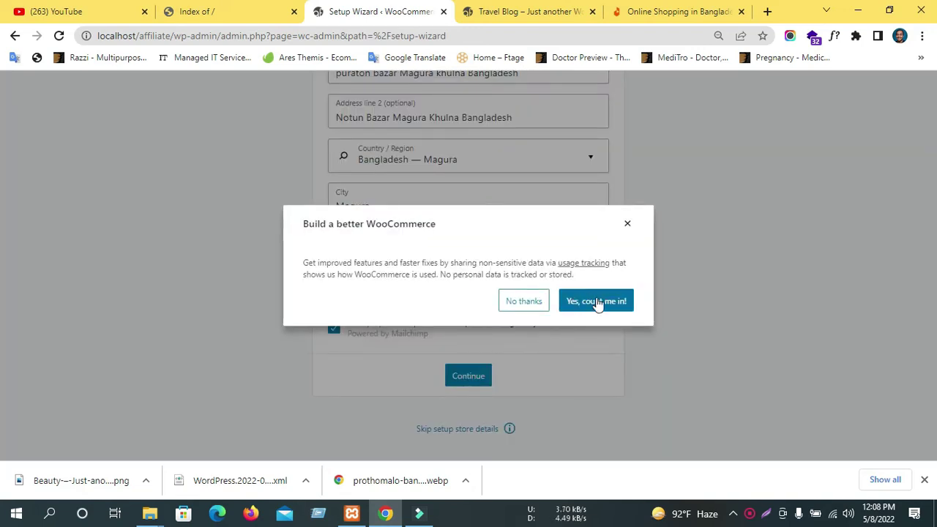
left_click(598, 300)
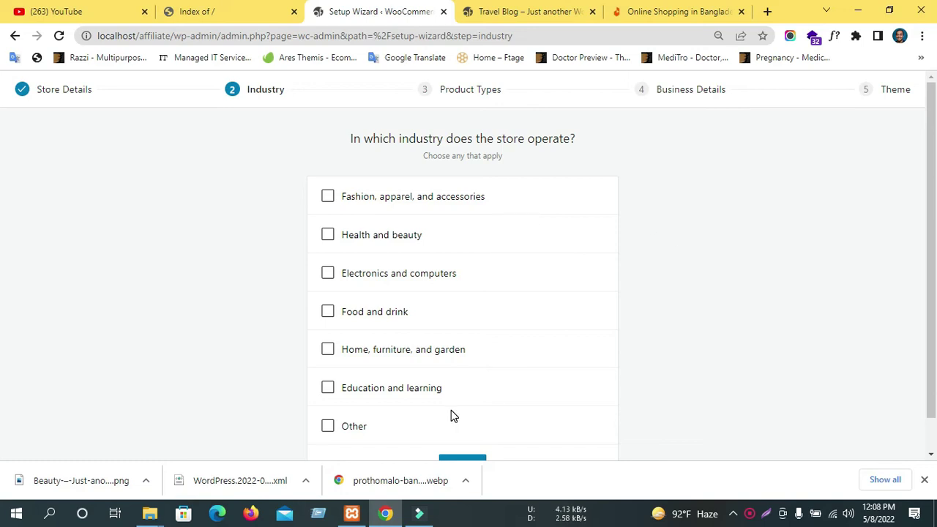
Select all six industries, Fashion through Education and learning, leave Other unticked, and continue.
scroll(447, 411, "down", 1)
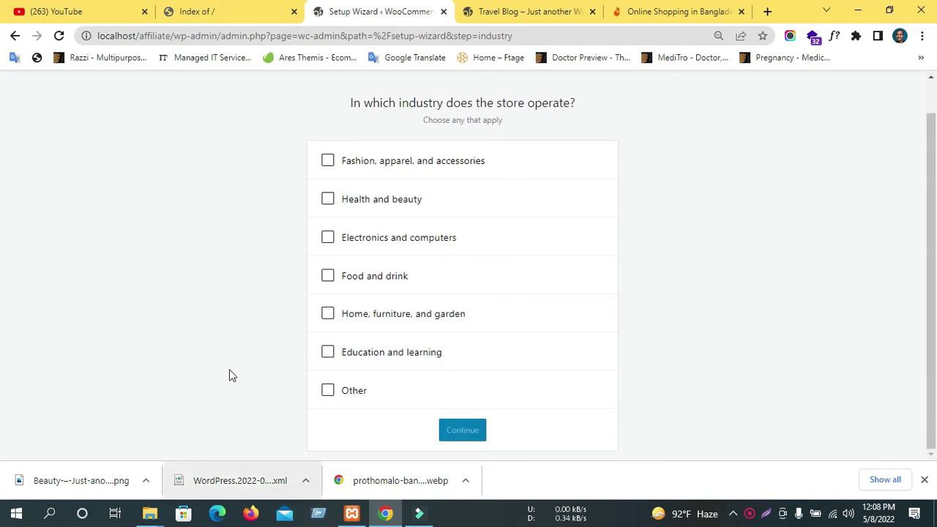
left_click(328, 161)
left_click(328, 200)
left_click(328, 237)
left_click(327, 278)
left_click(328, 314)
left_click(327, 352)
left_click(328, 390)
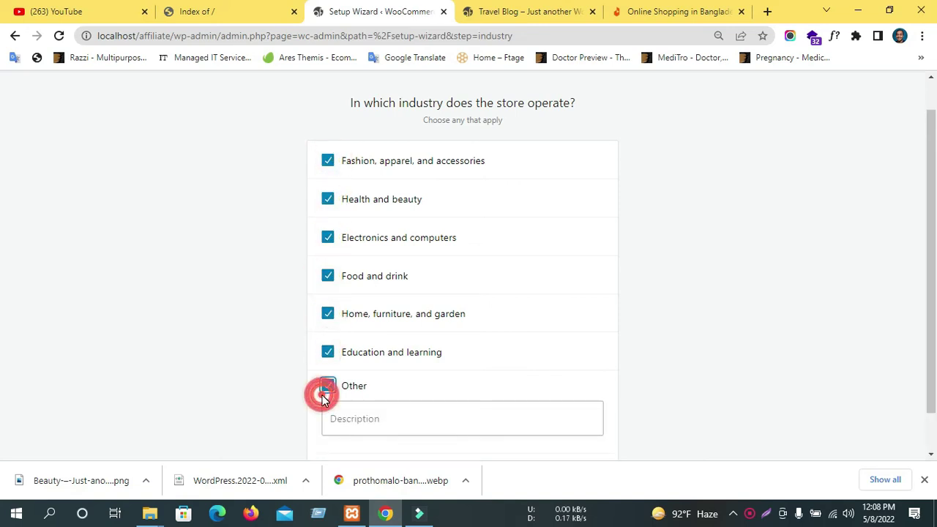
scroll(379, 399, "down", 1)
left_click(328, 340)
left_click(469, 430)
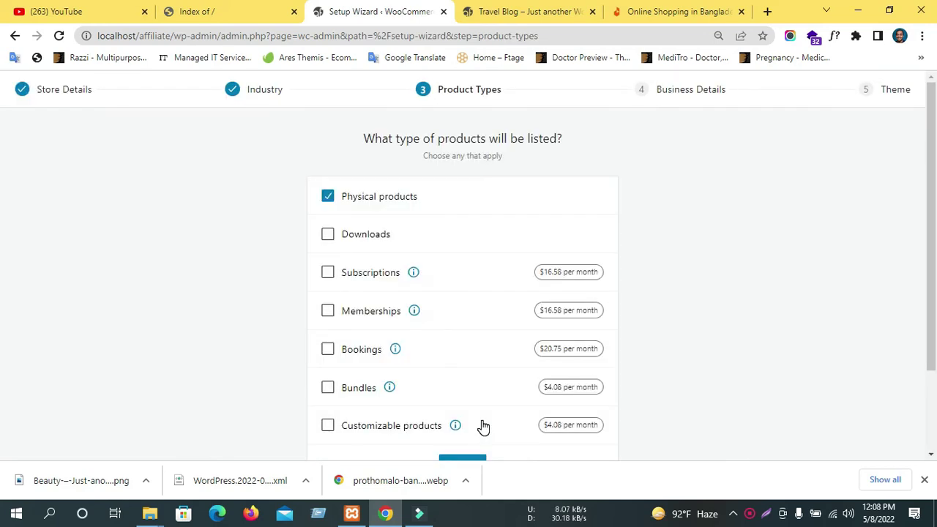
Continue with Physical products as the only product type.
scroll(399, 300, "down", 3)
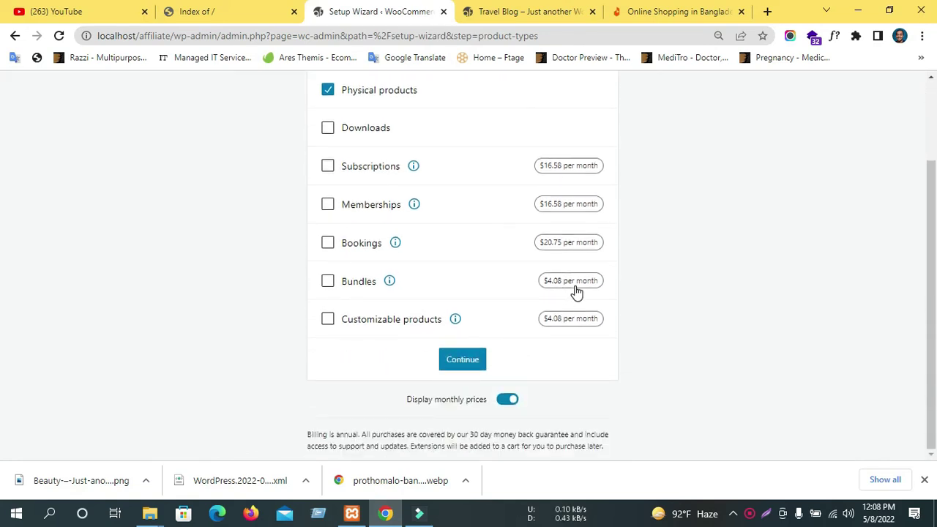
left_click(464, 369)
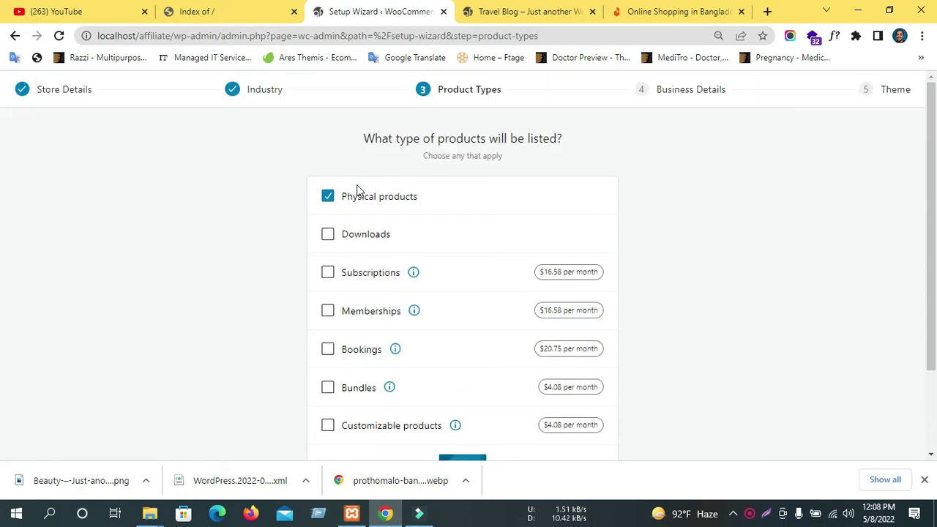
left_click(447, 260)
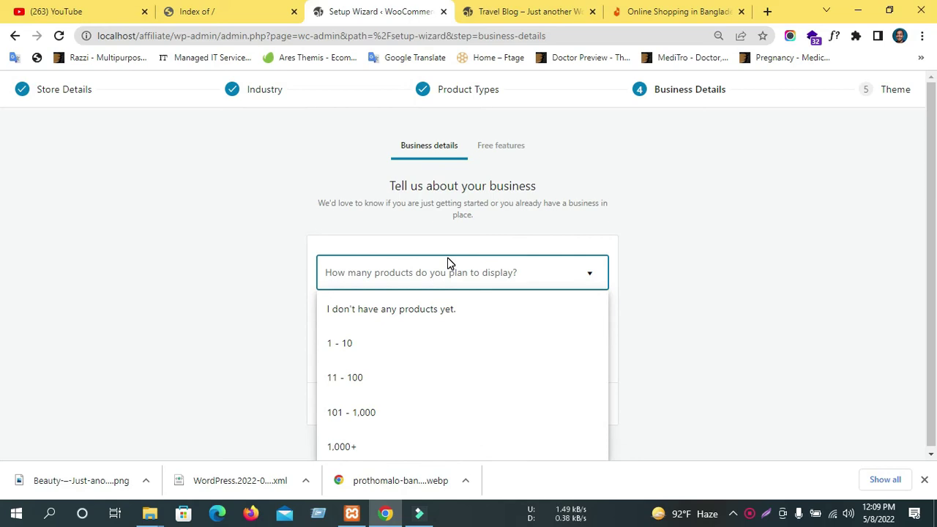
Set business details to 11 - 100 products, not selling elsewhere, and set up for a client.
left_click(364, 386)
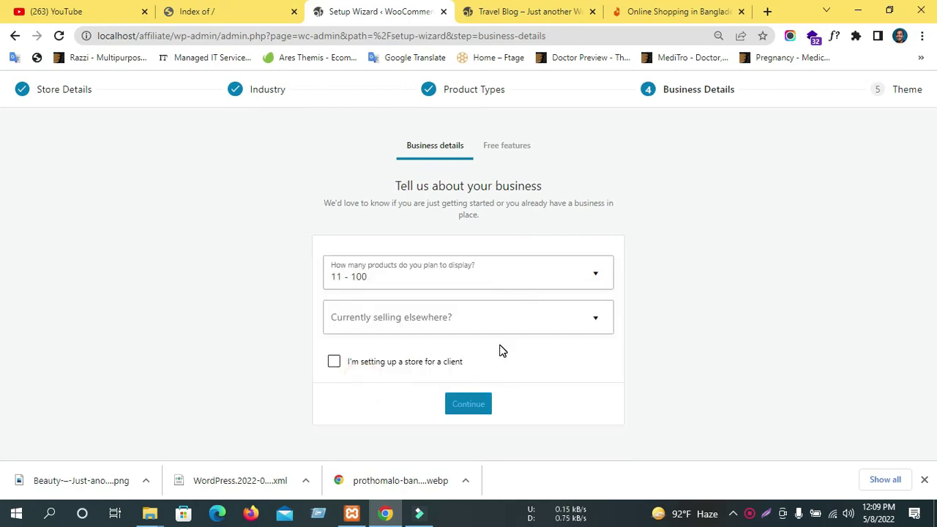
left_click(373, 317)
left_click(400, 322)
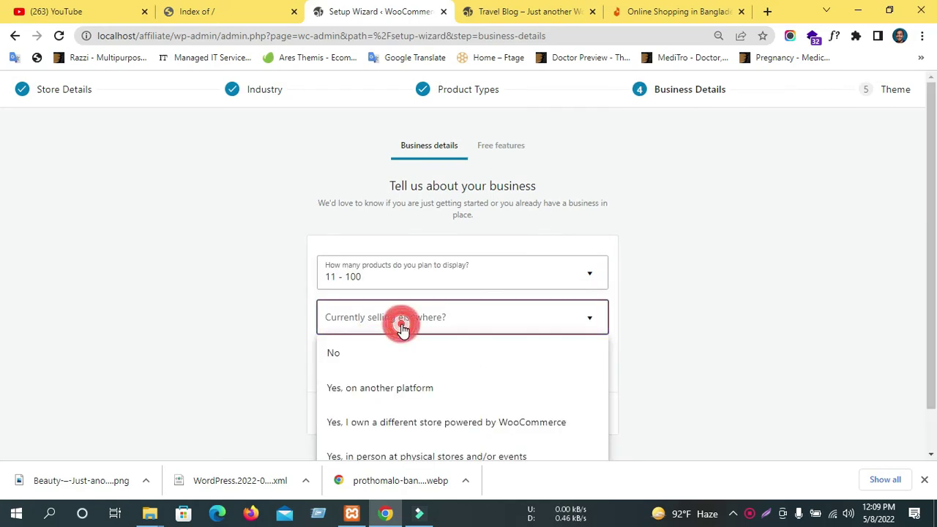
left_click(740, 296)
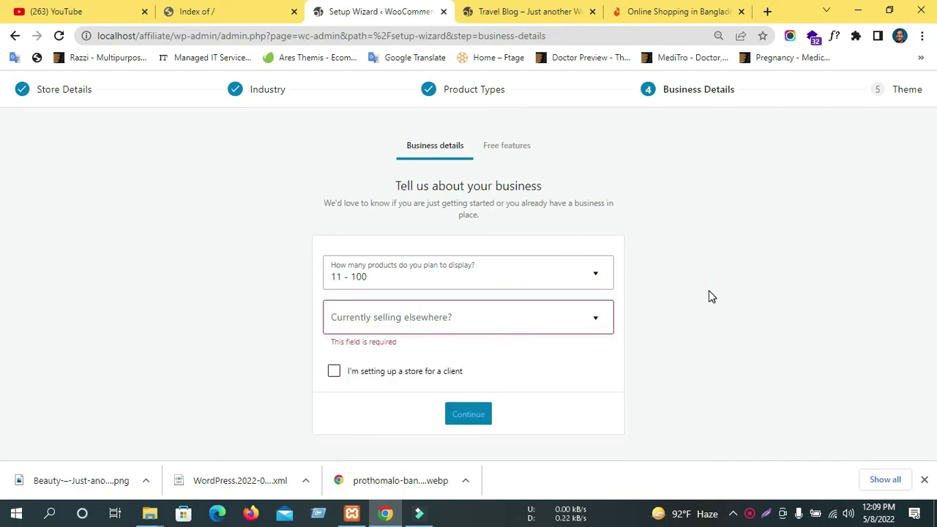
left_click(391, 315)
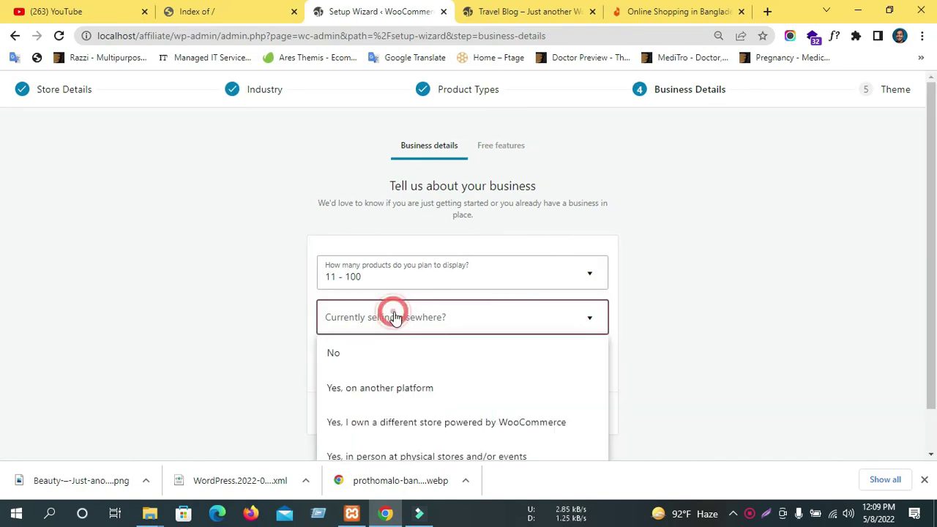
left_click(358, 309)
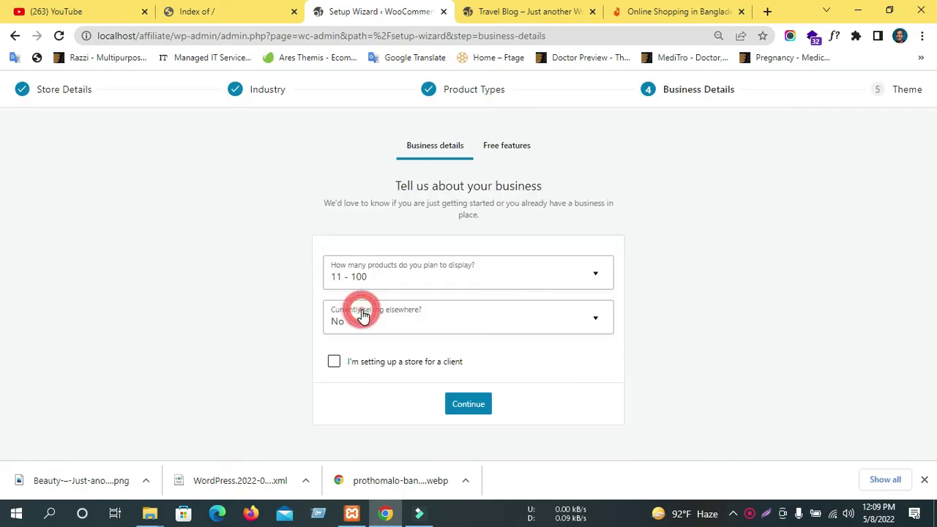
left_click(403, 359)
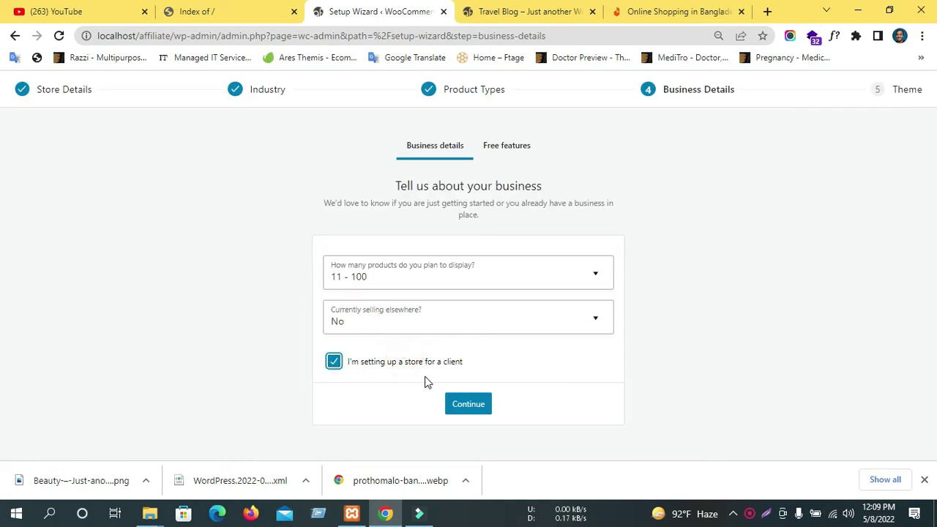
left_click(472, 406)
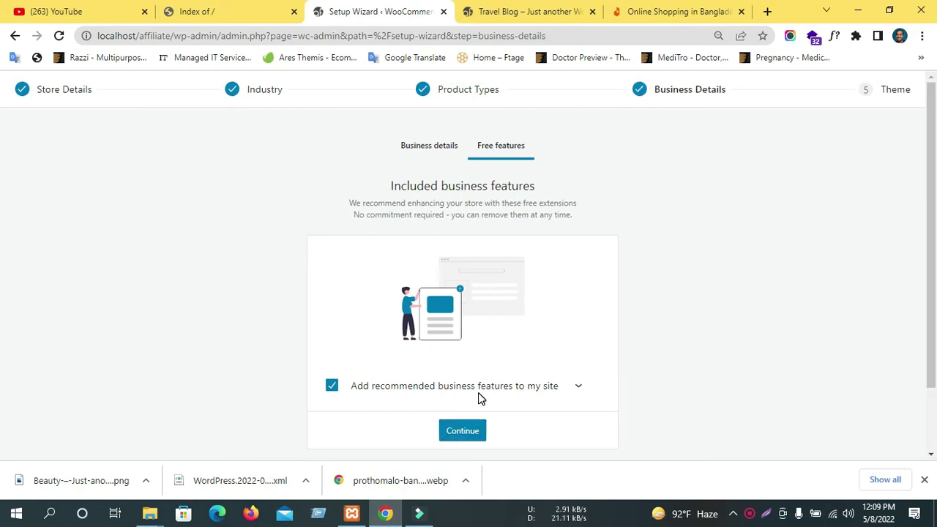
Accept the free Jetpack, MailPoet and Google Listings and Ads plugins.
scroll(479, 398, "down", 1)
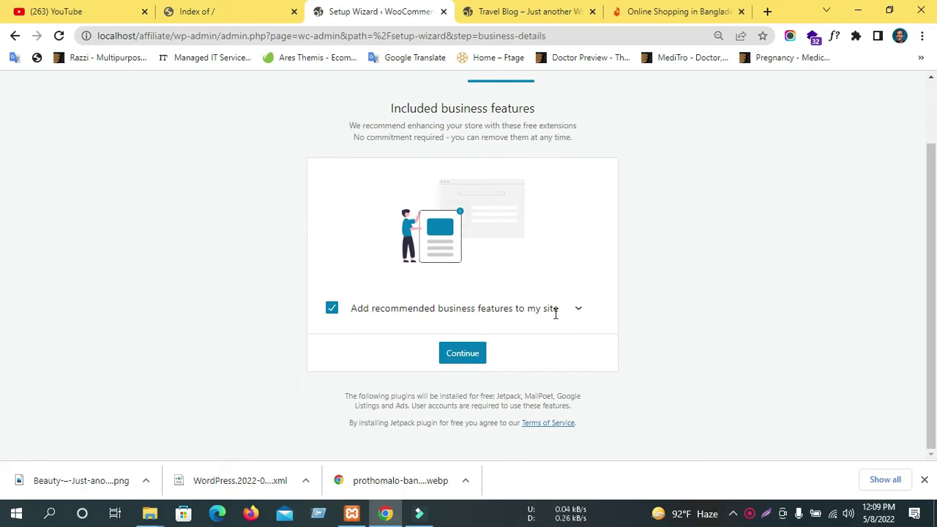
left_click(570, 315)
scroll(574, 320, "down", 2)
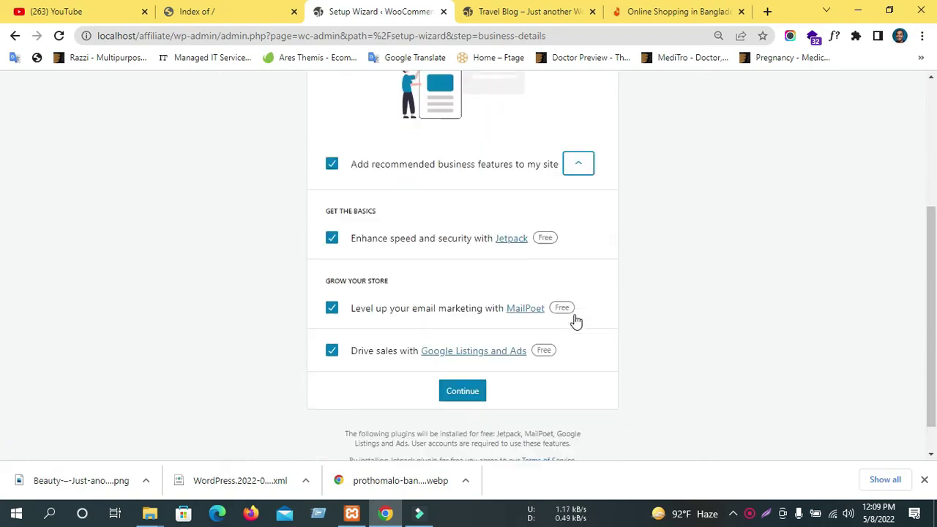
scroll(558, 319, "up", 1)
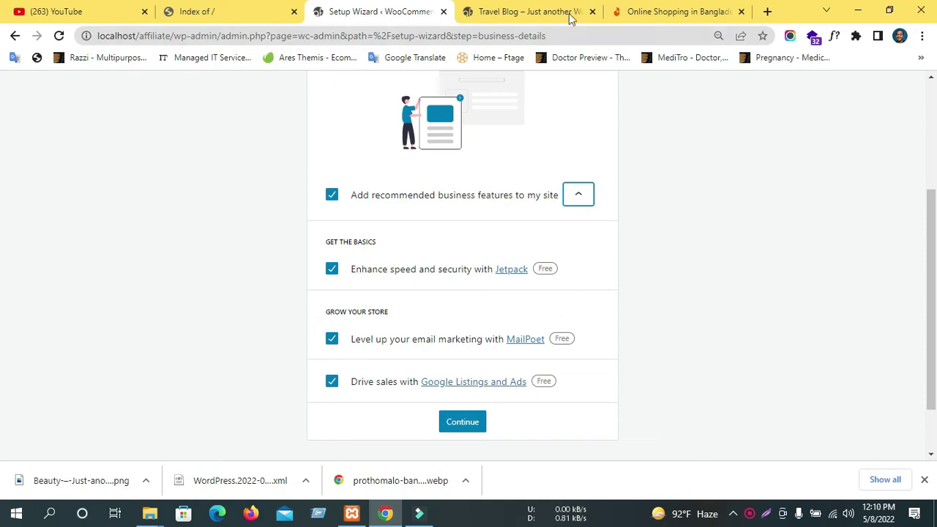
scroll(418, 224, "up", 2)
scroll(445, 371, "down", 3)
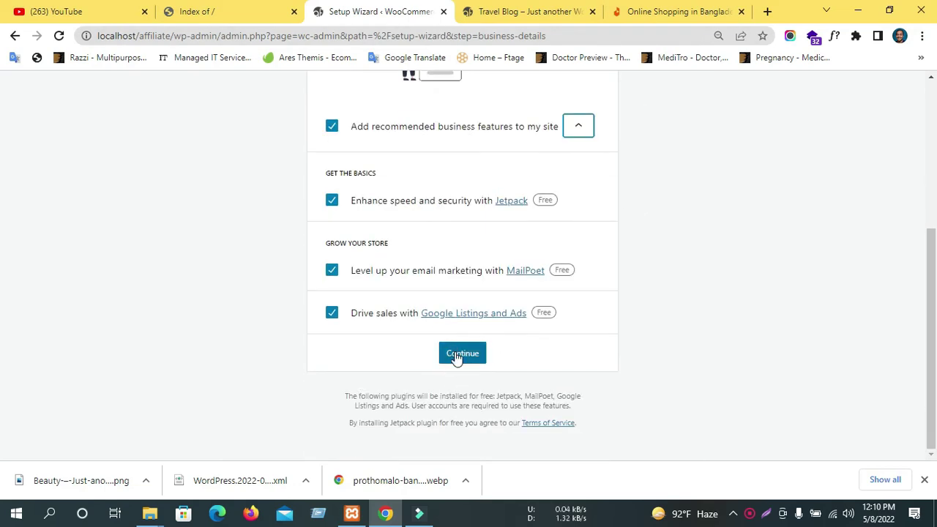
left_click(462, 353)
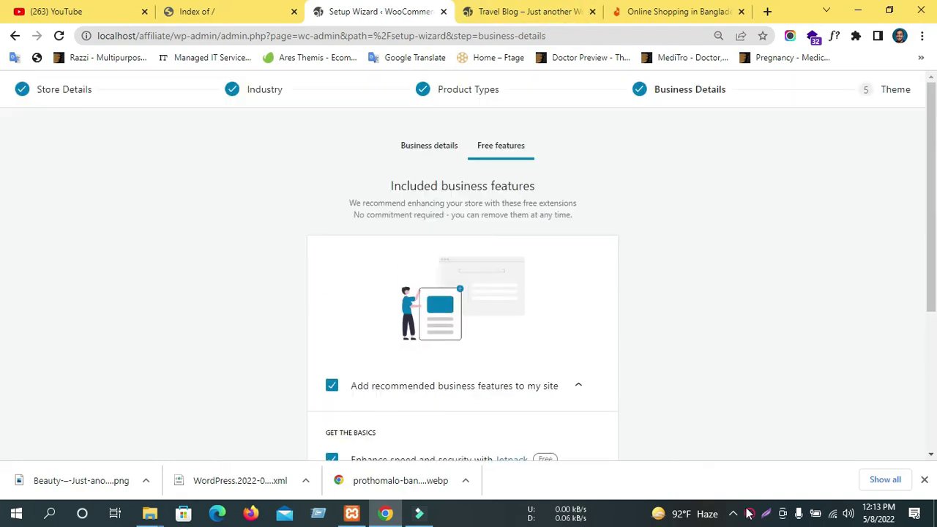
mouse_move(748, 513)
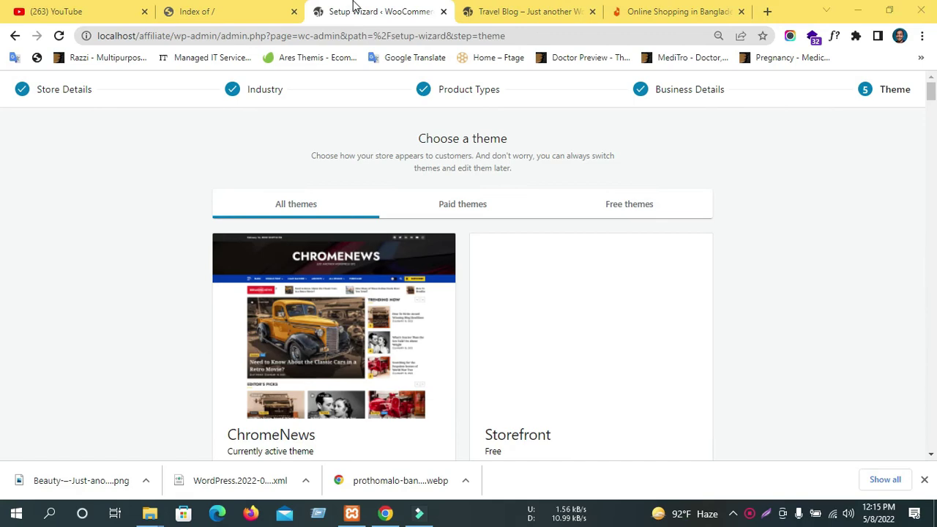
Browse the theme grid to the bottom and skip the step, keeping ChromeNews active.
scroll(489, 290, "down", 4)
scroll(489, 289, "down", 20)
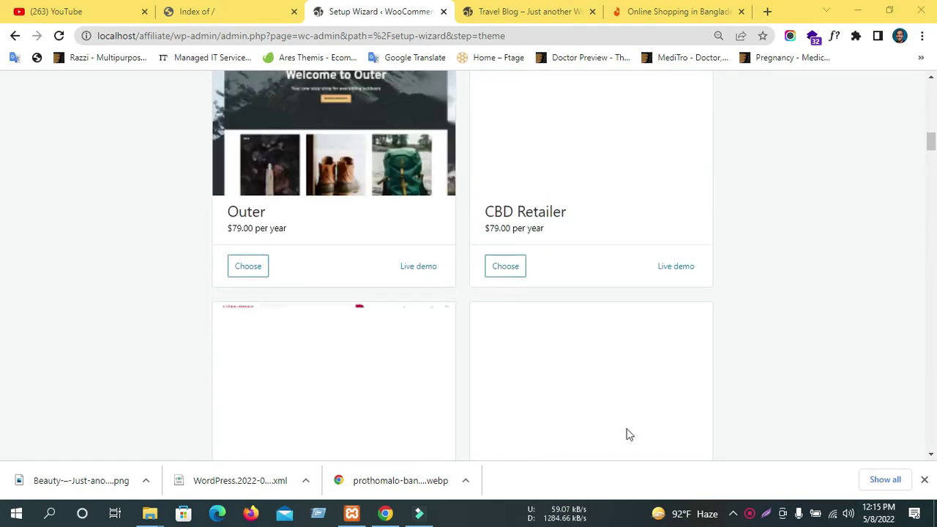
scroll(561, 377, "down", 10)
scroll(561, 377, "up", 12)
scroll(560, 377, "up", 20)
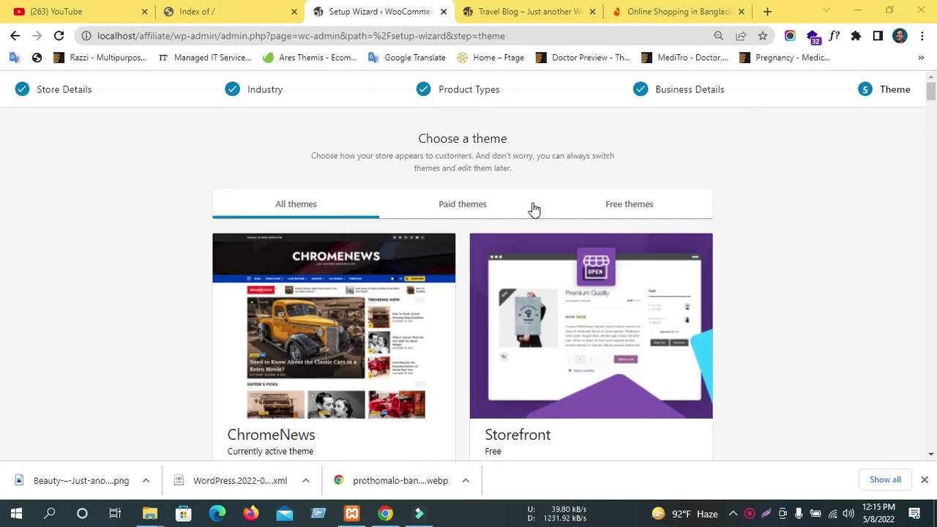
scroll(356, 363, "down", 1)
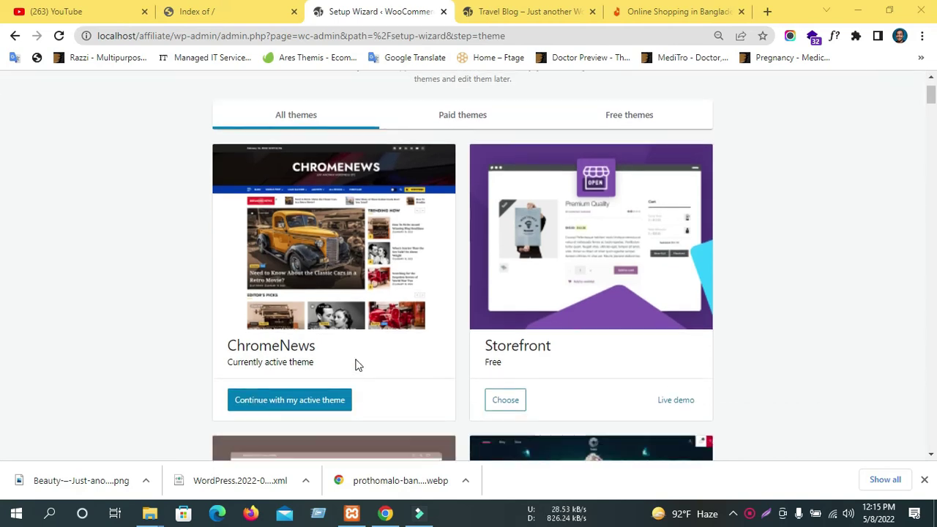
scroll(356, 362, "down", 5)
scroll(361, 352, "down", 4)
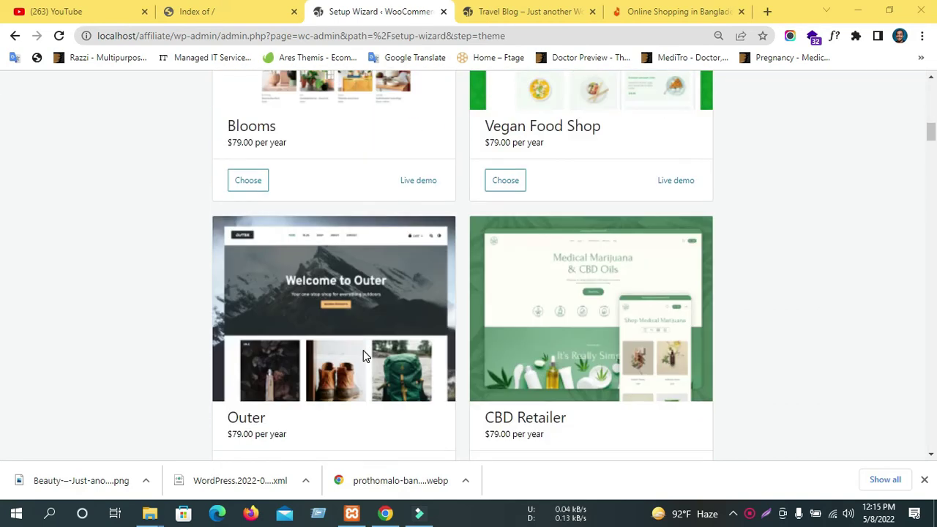
scroll(363, 350, "down", 16)
scroll(389, 340, "down", 20)
scroll(395, 343, "down", 20)
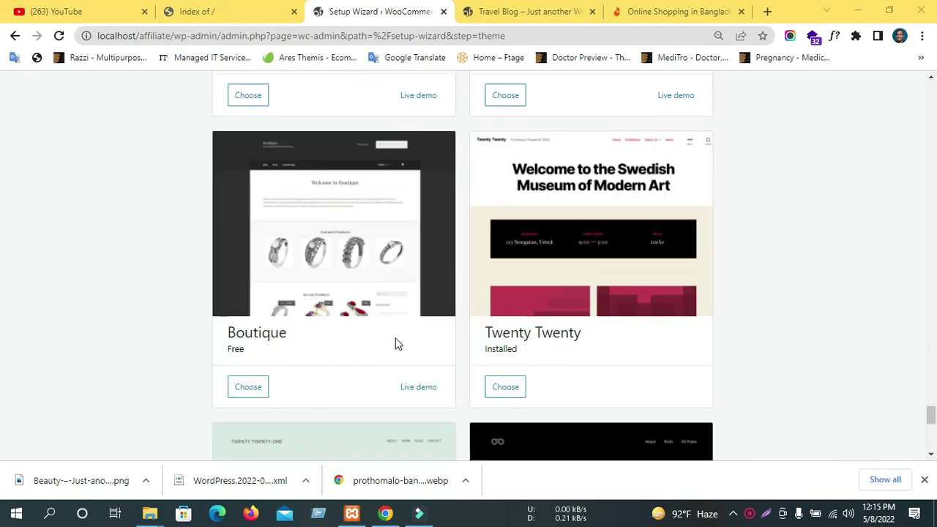
scroll(397, 344, "down", 7)
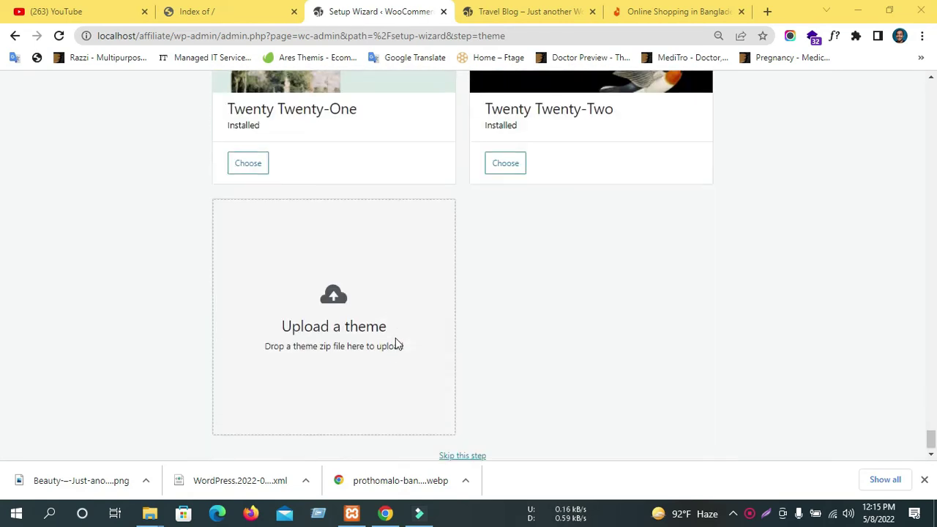
left_click(464, 445)
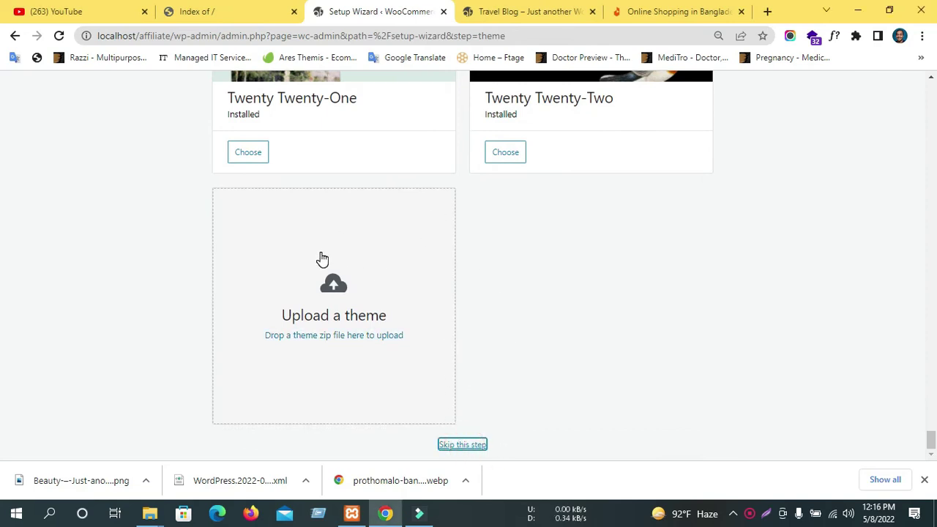
Skip the theme step again and go through the welcome tour to the selling checklist.
left_click(477, 448)
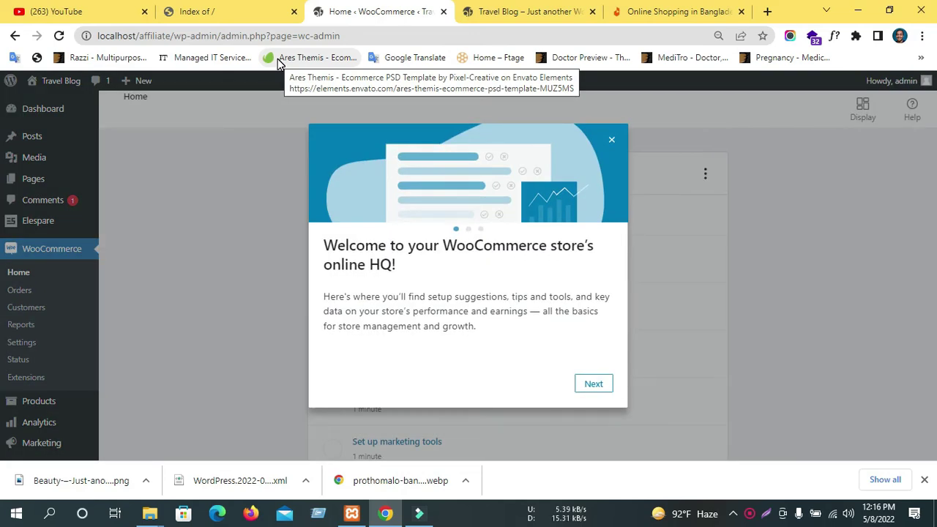
left_click(600, 384)
left_click(600, 383)
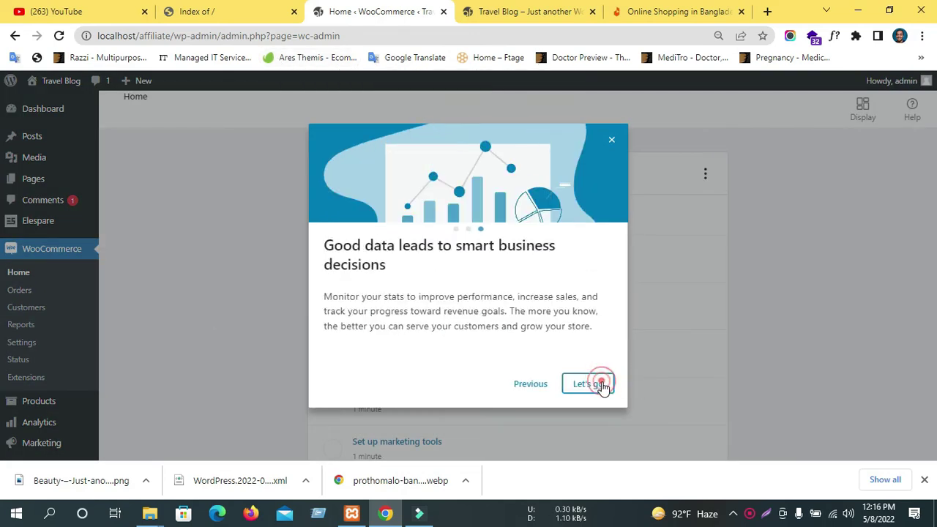
left_click(600, 383)
scroll(30, 219, "down", 2)
scroll(30, 117, "up", 2)
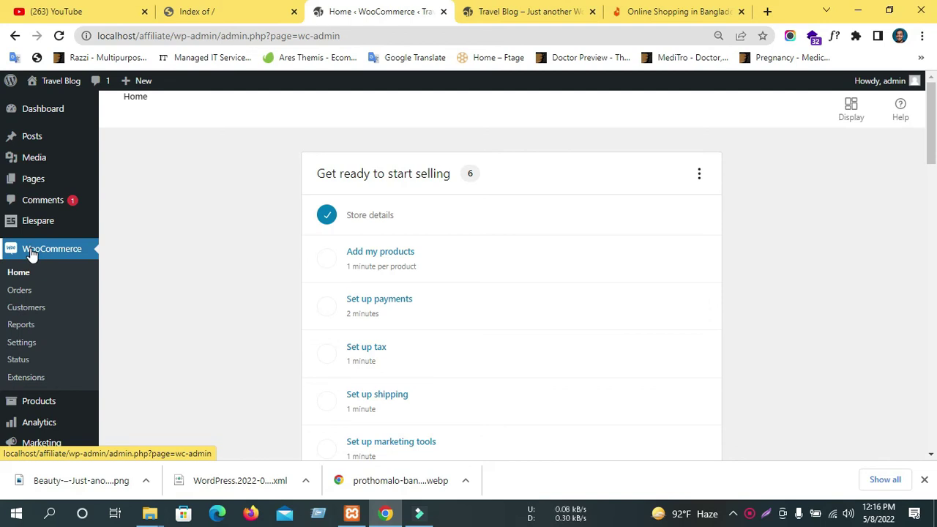
scroll(59, 310, "down", 1)
scroll(140, 234, "up", 1)
scroll(448, 296, "down", 1)
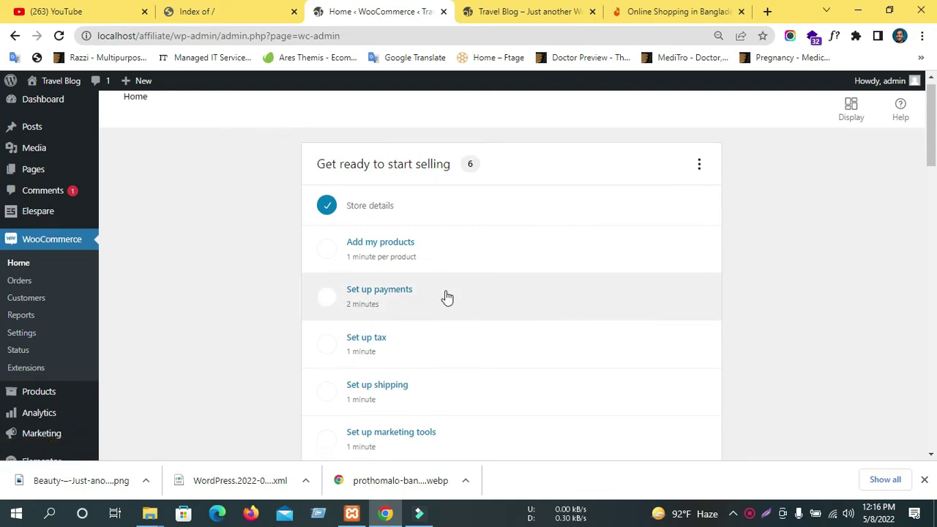
scroll(447, 296, "down", 3)
scroll(389, 259, "up", 3)
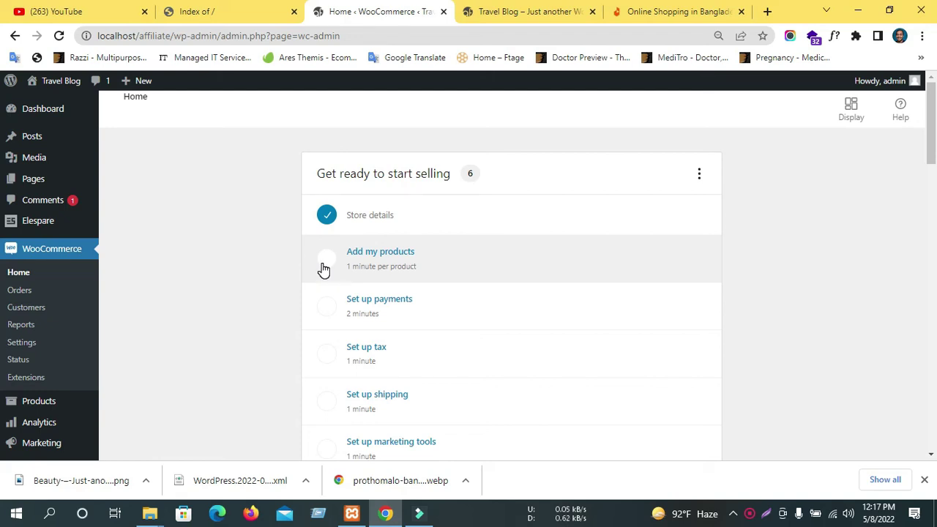
scroll(374, 226, "down", 2)
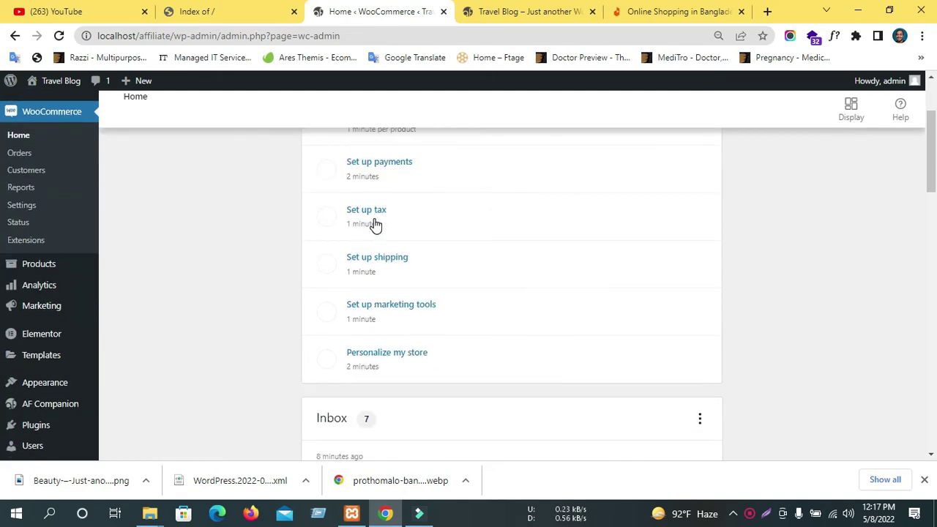
Review the WooCommerce General settings, then go to the Products list.
left_click(16, 206)
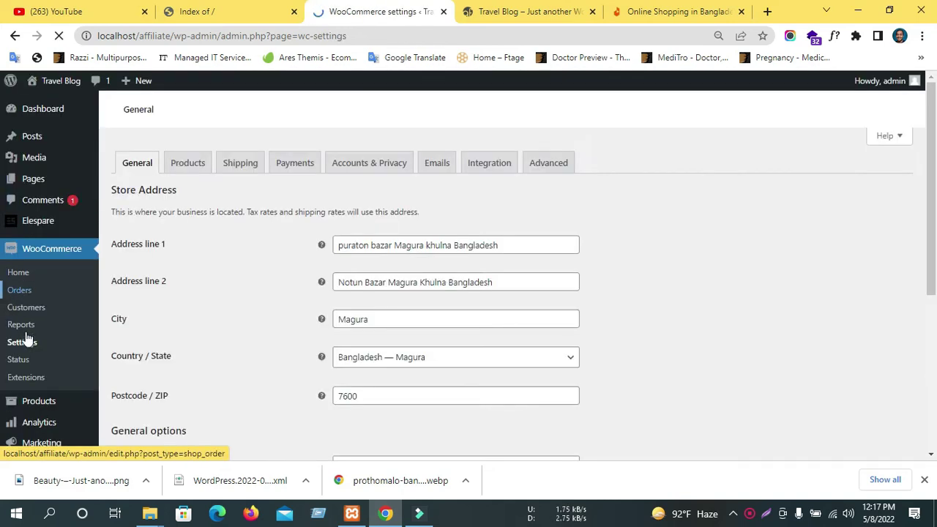
scroll(370, 288, "down", 3)
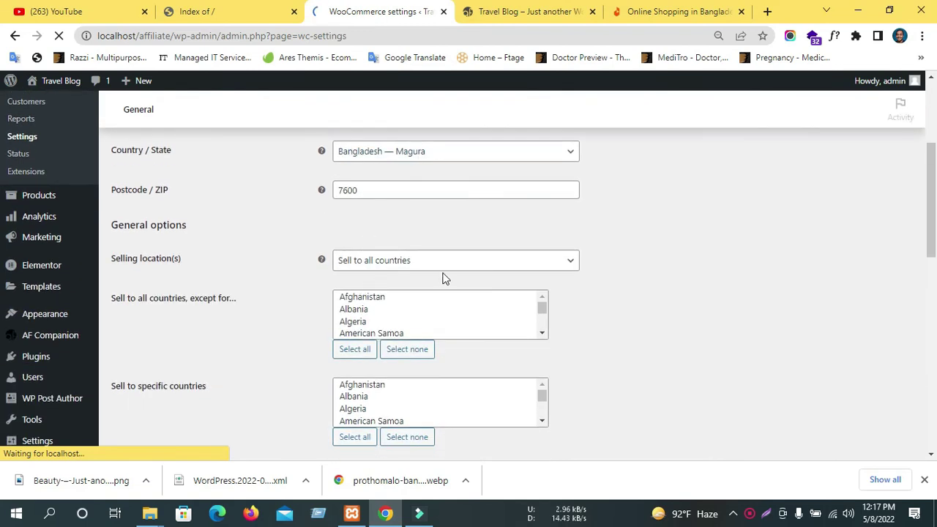
scroll(296, 271, "down", 5)
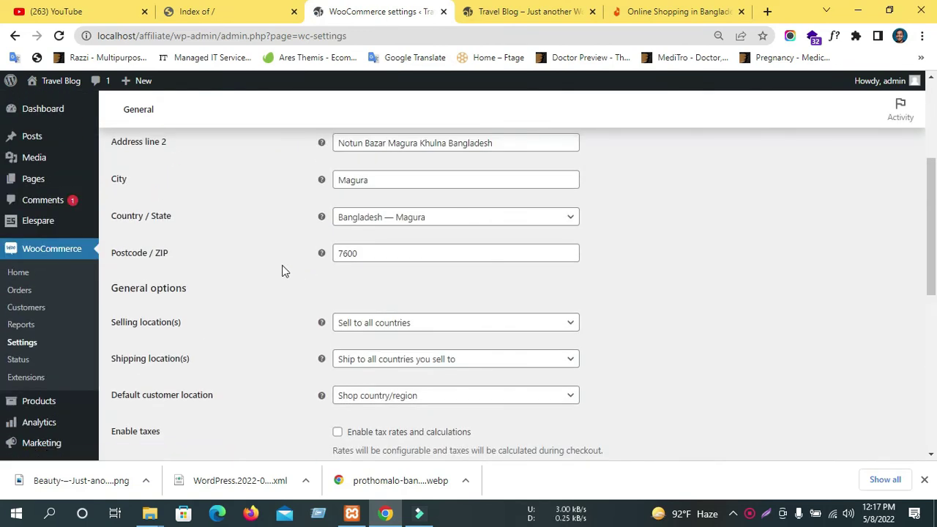
scroll(8, 372, "down", 3)
mouse_move(56, 378)
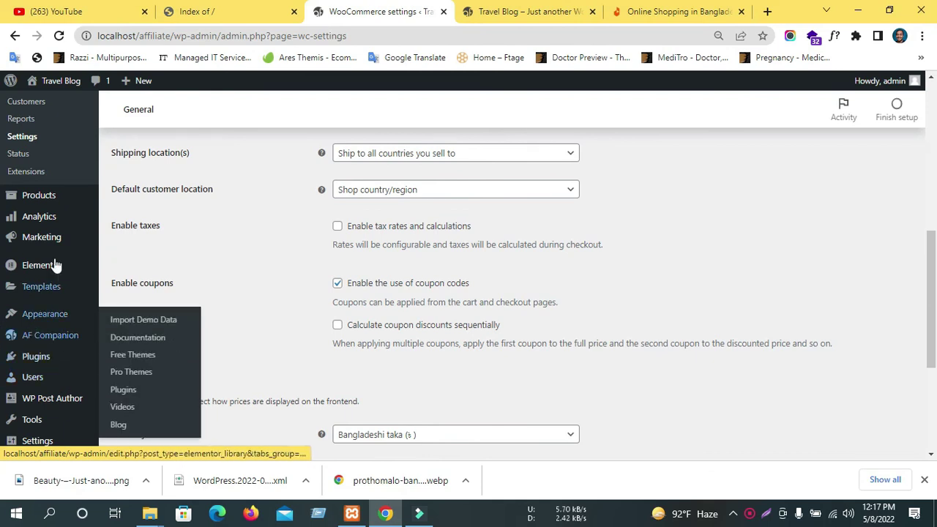
scroll(44, 264, "up", 2)
mouse_move(46, 340)
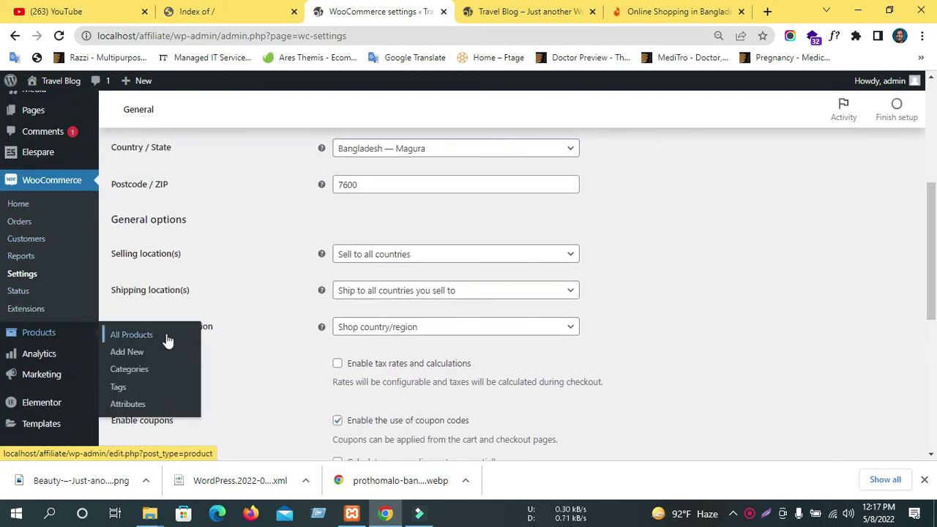
left_click(115, 338)
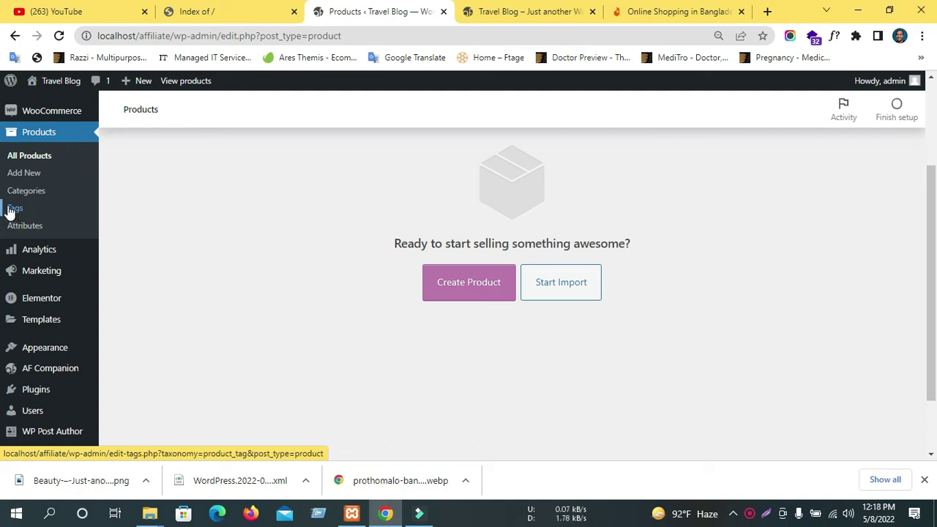
Use Products > Add New to start an empty new product.
scroll(11, 211, "up", 2)
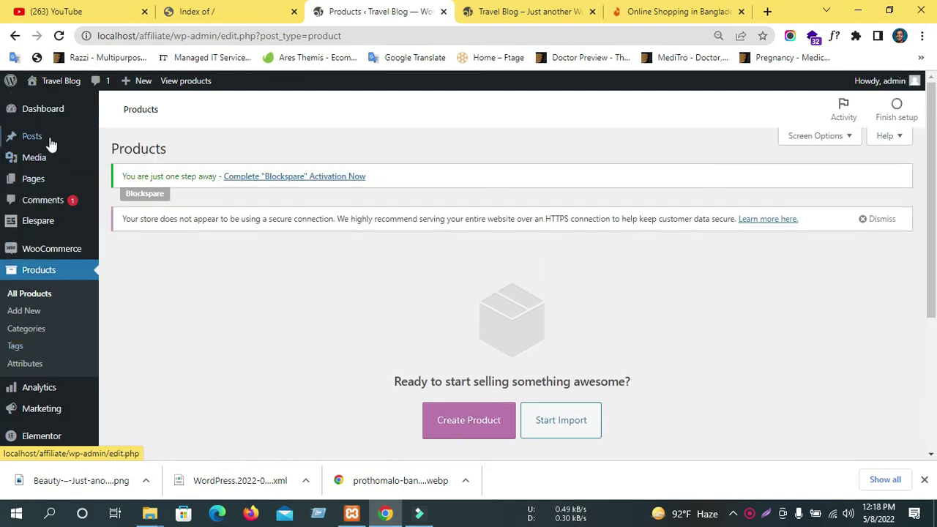
mouse_move(34, 137)
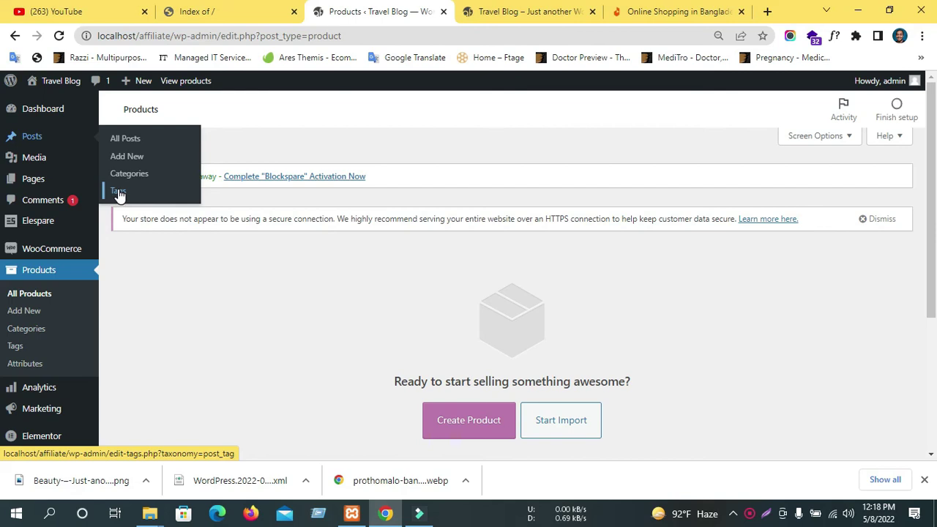
scroll(168, 208, "down", 3)
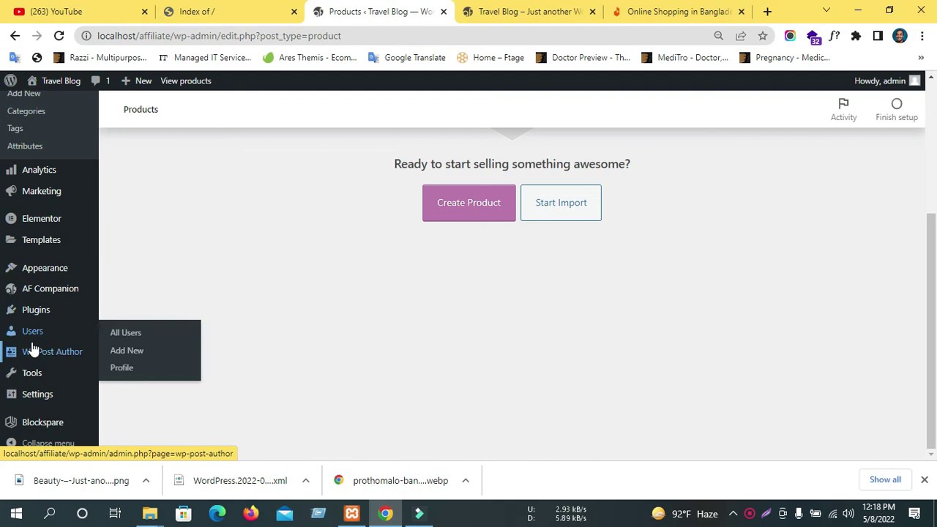
mouse_move(27, 343)
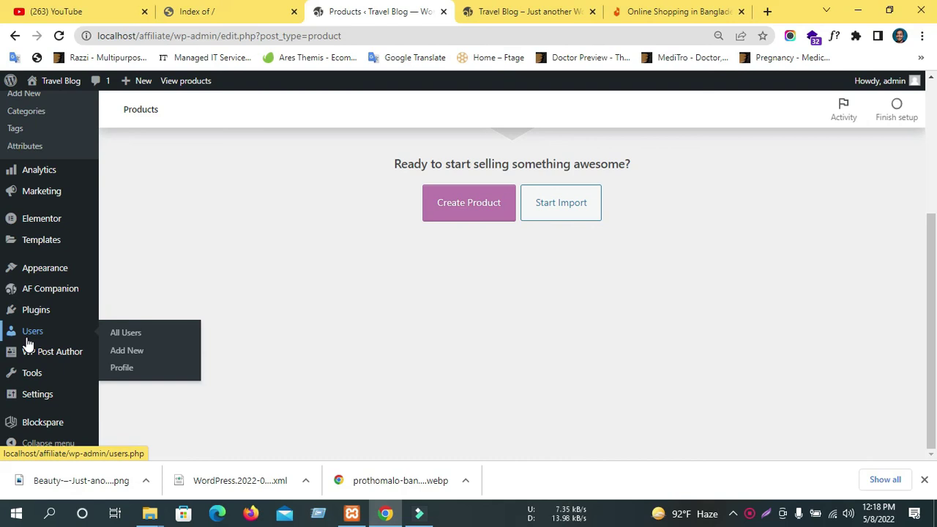
mouse_move(33, 281)
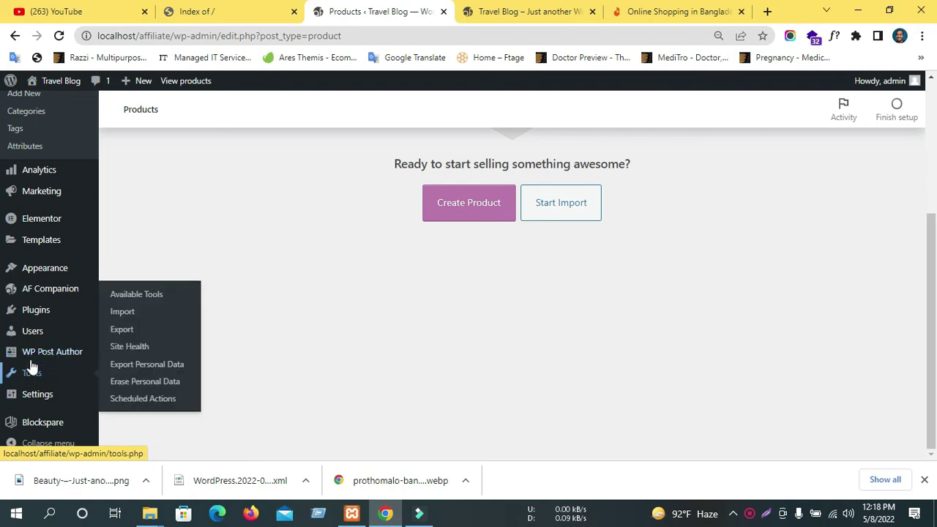
scroll(27, 287, "up", 1)
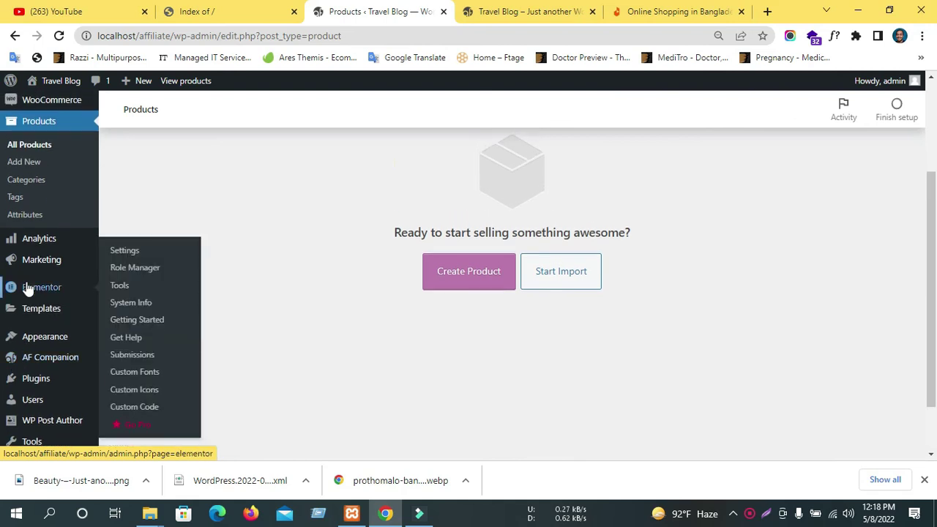
left_click(24, 162)
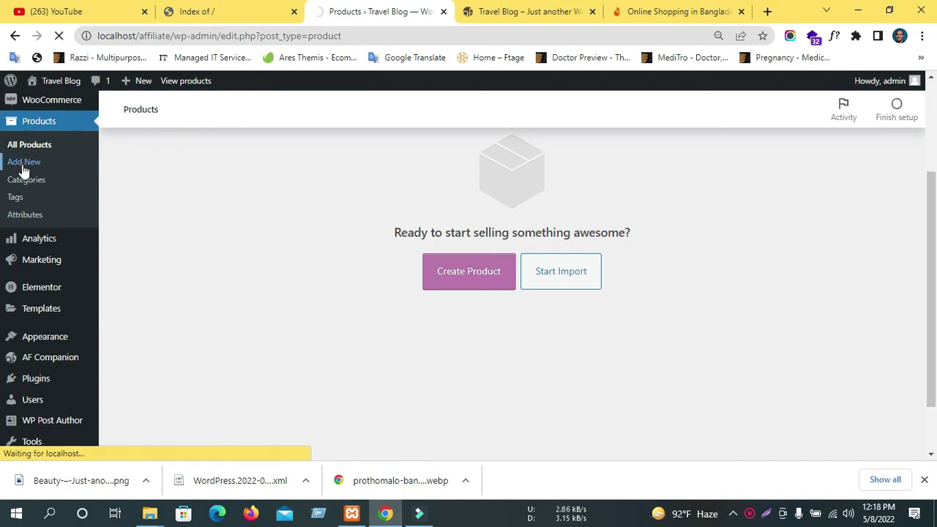
scroll(515, 282, "up", 2)
scroll(513, 274, "down", 3)
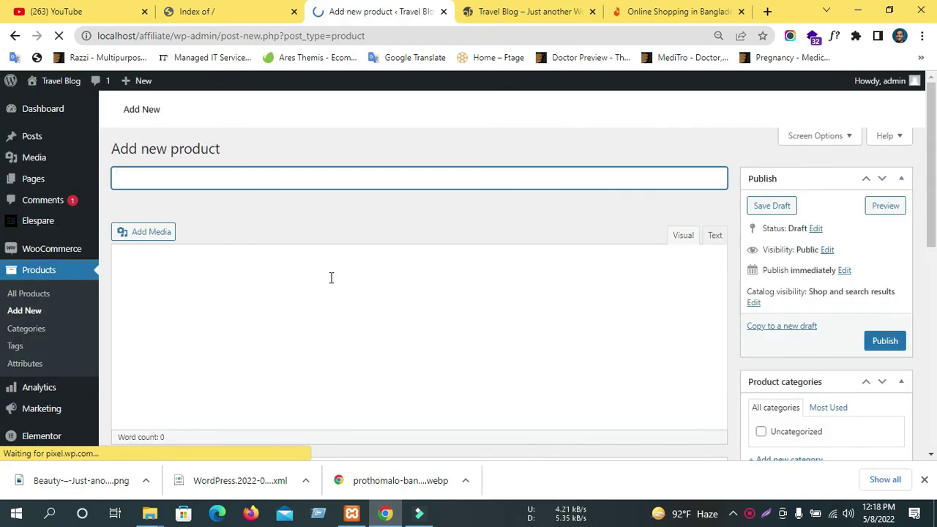
Open the I7S Double Dual Mini Wireless Bluetooth Earphone from Daraz's Flash Sale in a new tab.
left_click(211, 180)
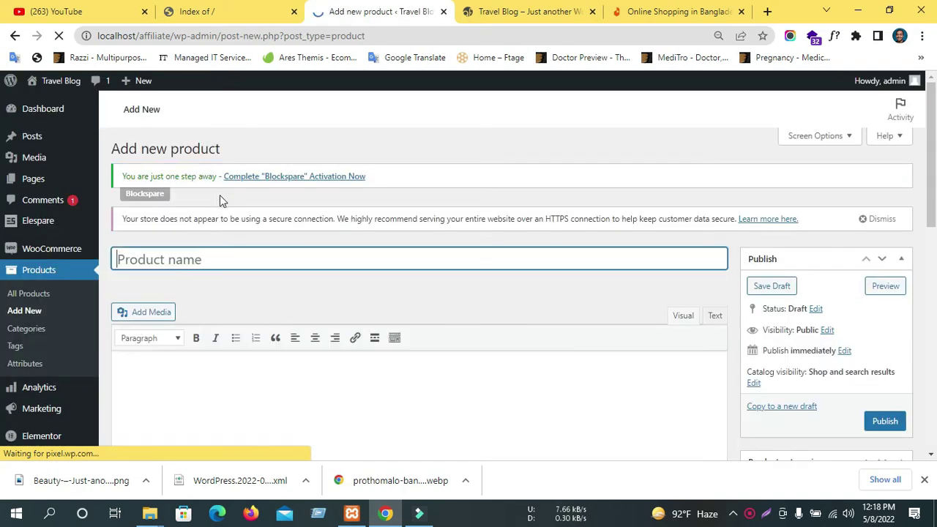
left_click(713, 11)
scroll(293, 356, "down", 4)
scroll(291, 353, "up", 3)
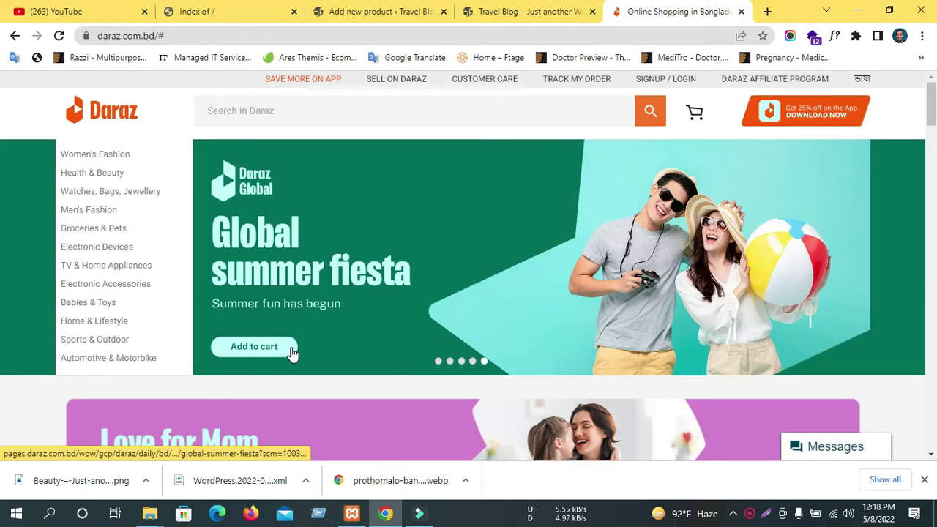
mouse_move(79, 159)
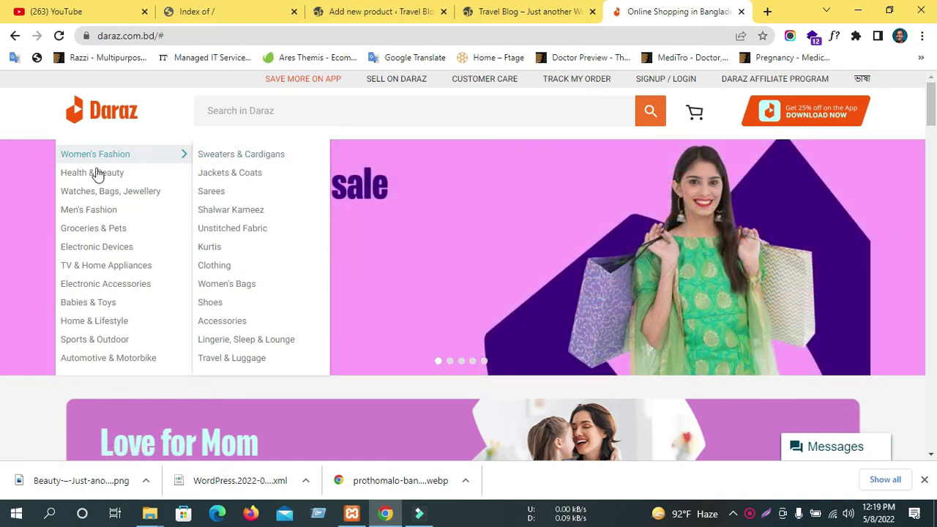
mouse_move(103, 178)
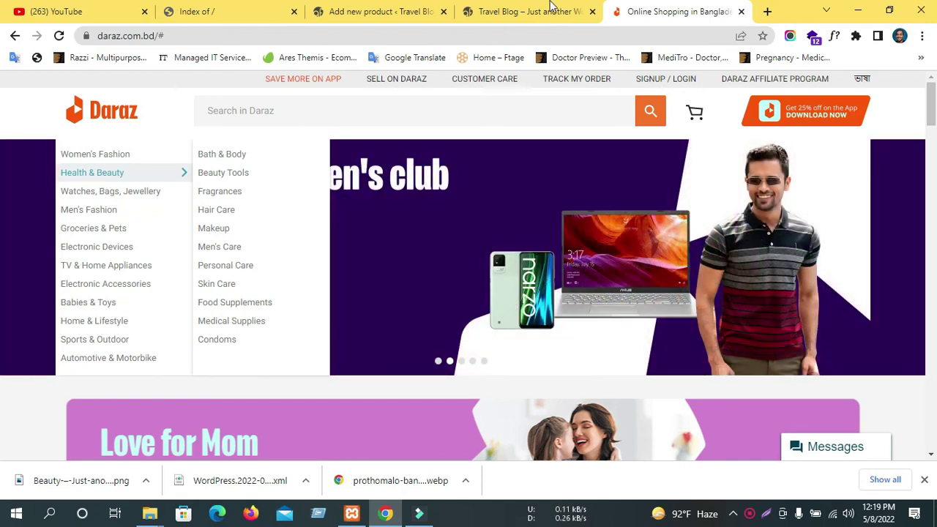
left_click(326, 12)
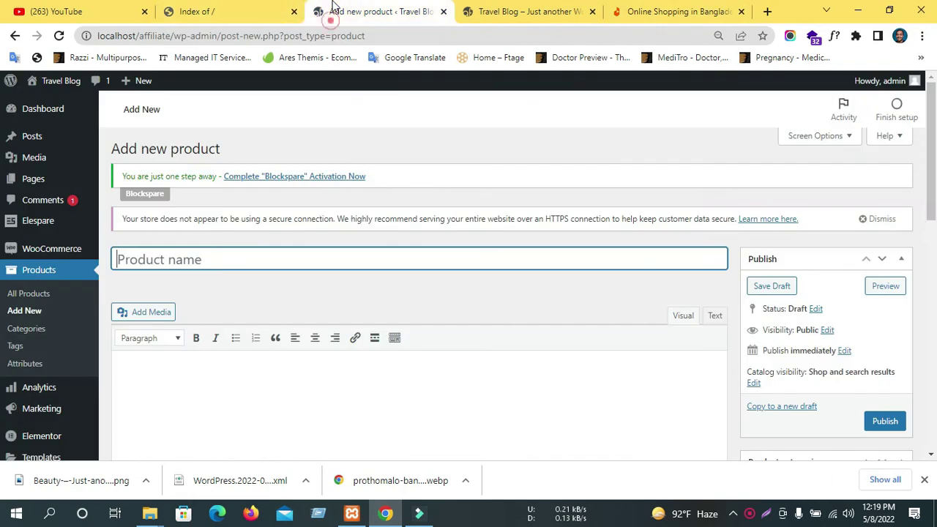
left_click(159, 256)
left_click(650, 11)
scroll(121, 372, "down", 10)
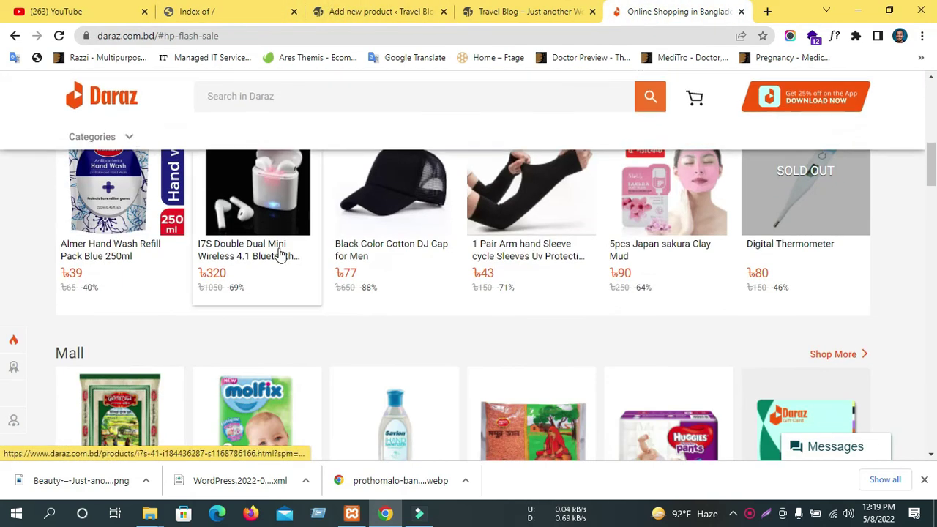
middle_click(242, 264)
left_click(688, 9)
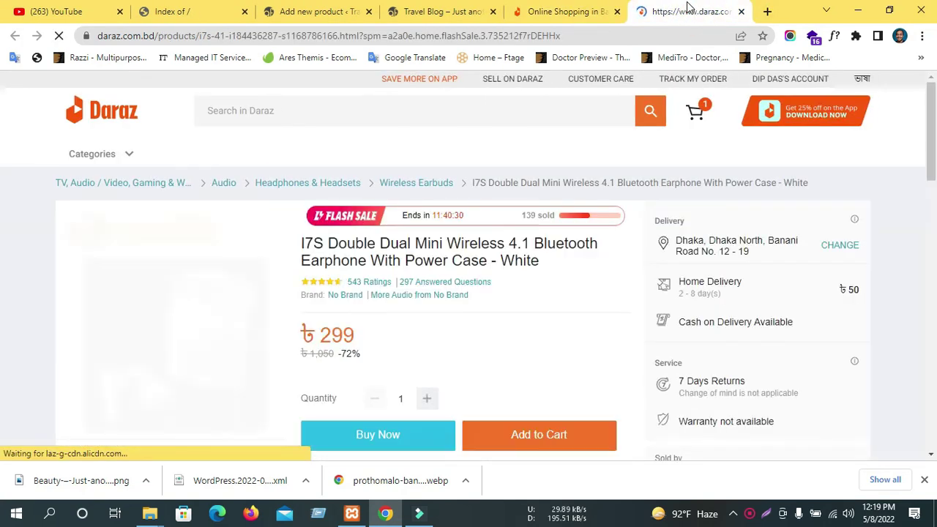
Copy the Daraz I7S earphone title and paste it as the product name.
triple_click(359, 253)
right_click(346, 248)
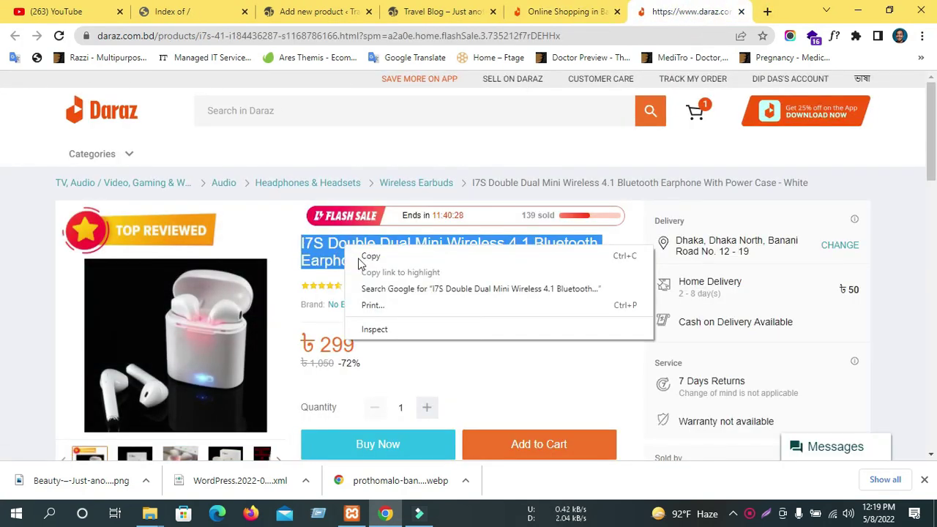
left_click(368, 256)
left_click(469, 12)
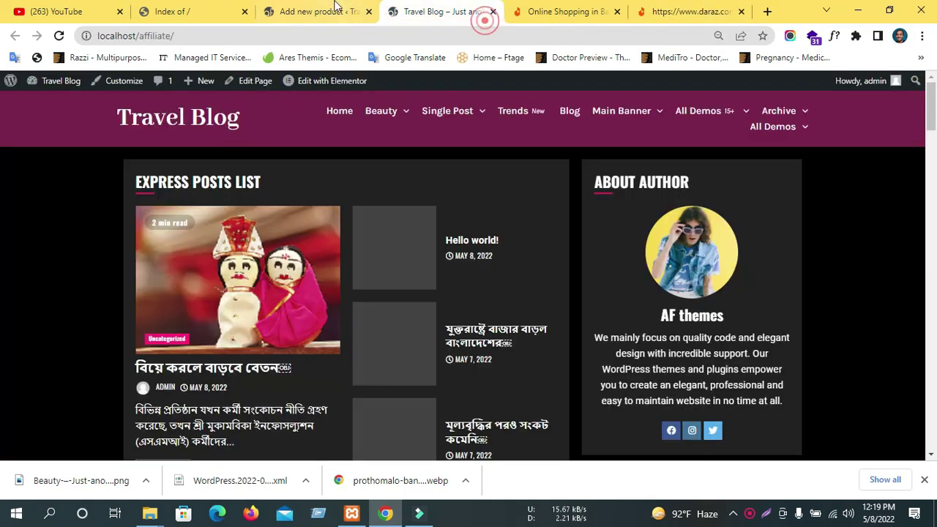
left_click(308, 12)
left_click(232, 262)
key("ctrl+v")
left_click(677, 294)
Paste Daraz's product-details heading and three feature bullets into the description.
scroll(433, 341, "down", 1)
scroll(433, 341, "down", 1)
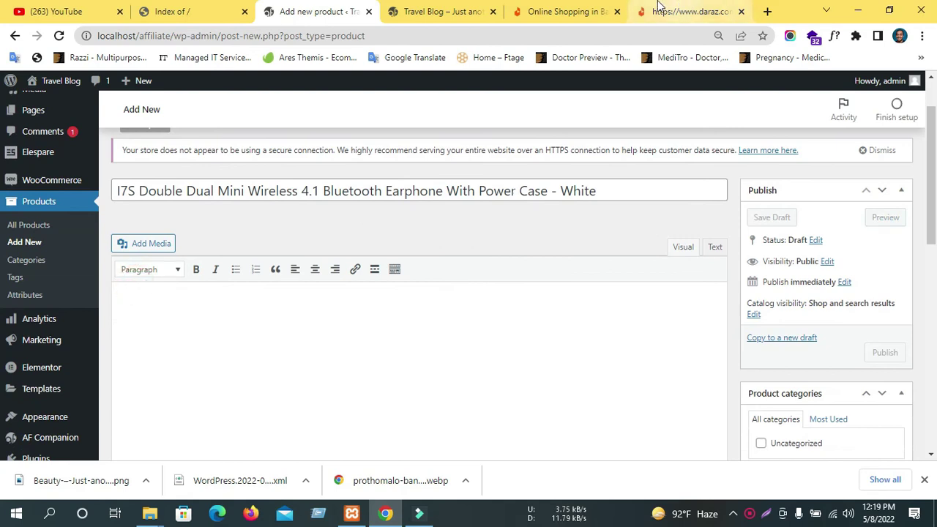
left_click(688, 11)
scroll(347, 361, "down", 5)
left_click(133, 178)
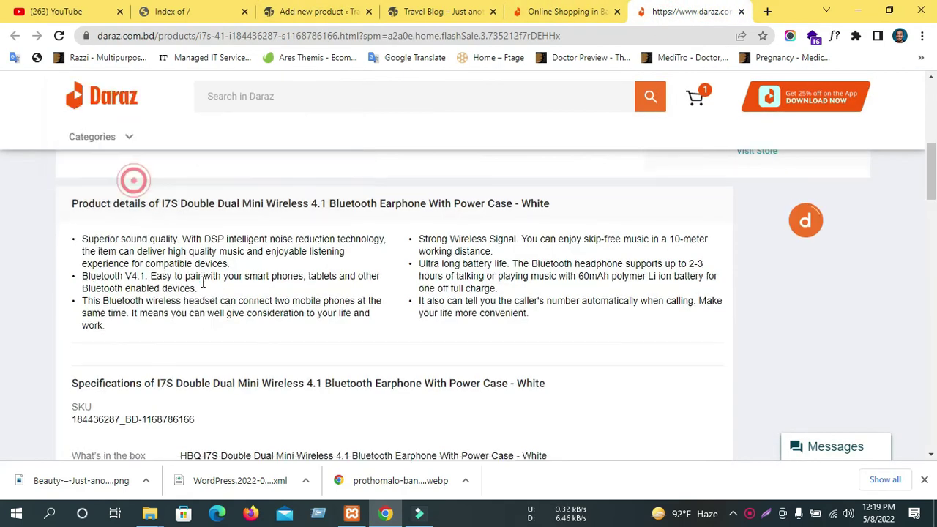
scroll(175, 285, "up", 2)
scroll(175, 286, "down", 2)
scroll(175, 285, "down", 1)
left_click_drag(108, 331, 66, 217)
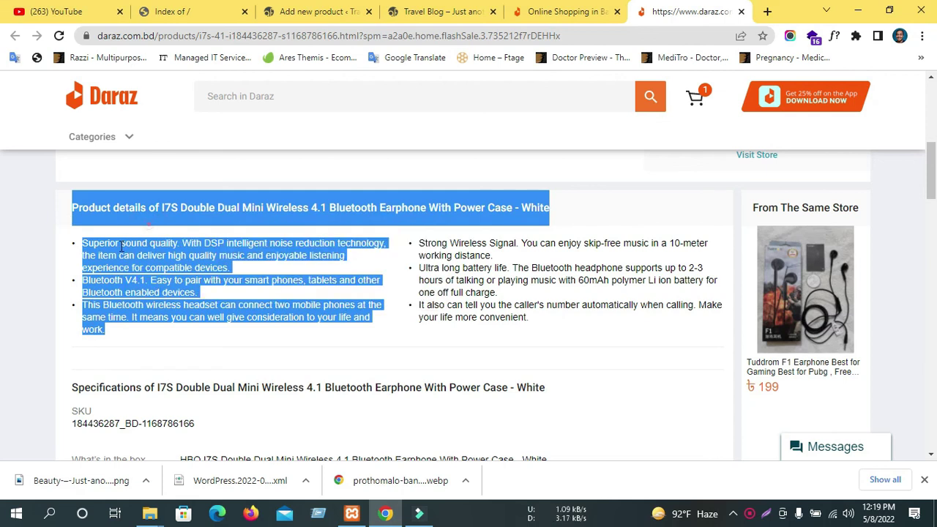
left_click(331, 11)
left_click(185, 301)
key("ctrl+v")
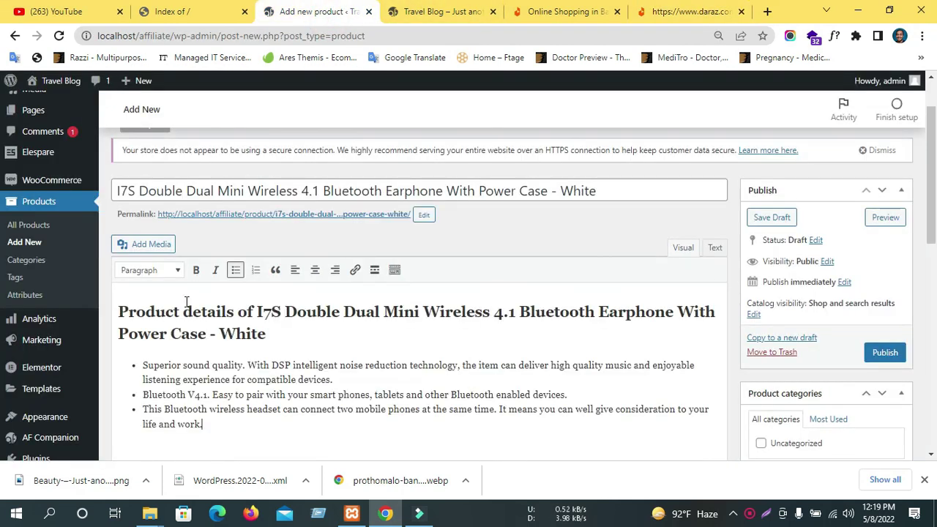
Search Google in a new tab for 'sku full form'.
left_click(765, 11)
type("sku")
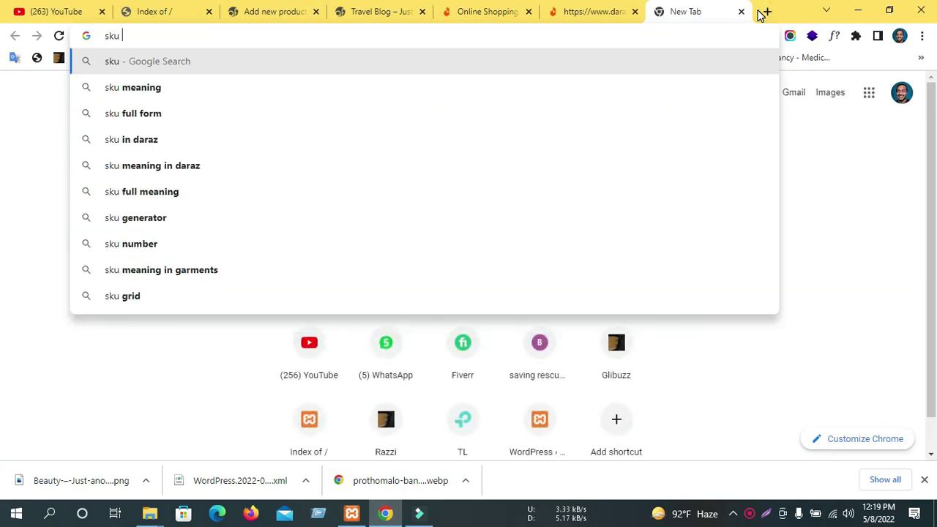
key("Down")
key("Down")
key("Return")
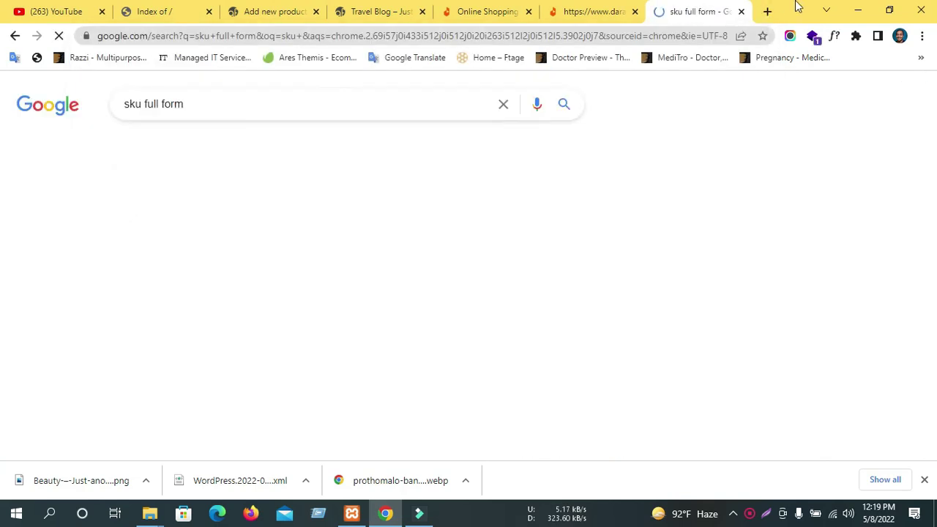
Review the WordPress Product data panel, then go back to the Daraz earbuds tab.
left_click(290, 10)
scroll(362, 284, "down", 2)
scroll(363, 285, "down", 3)
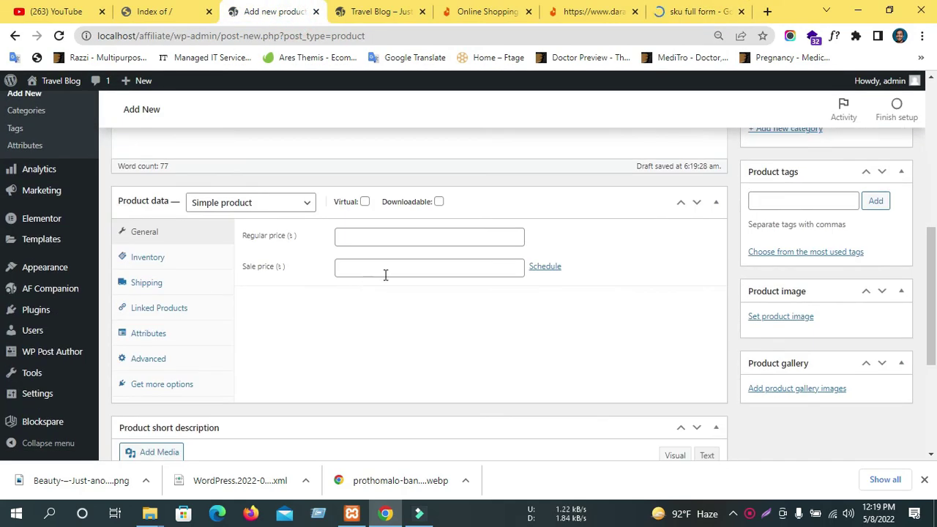
scroll(385, 271, "up", 5)
left_click(228, 272)
left_click(412, 331)
scroll(412, 331, "down", 5)
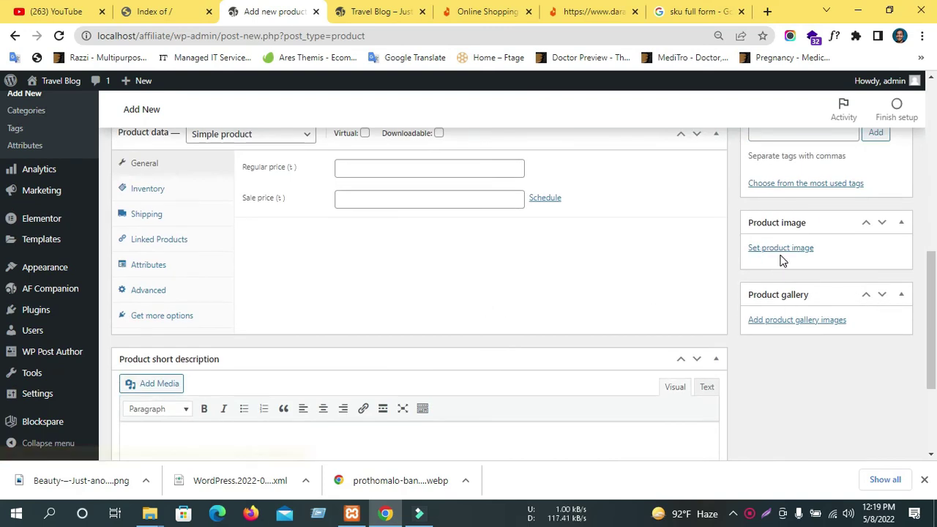
left_click(585, 11)
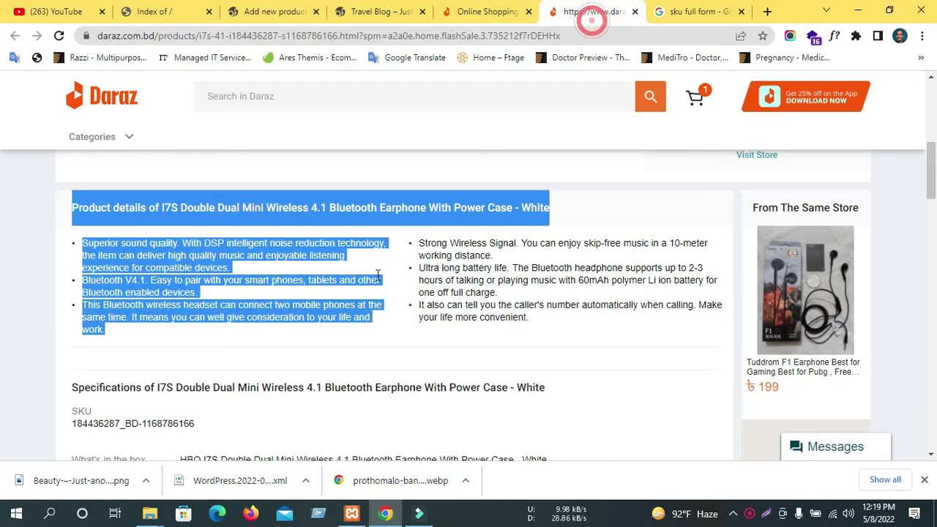
Search Google for 'daraz' in a new tab and open daraz.com.bd to its FlashSale row.
scroll(268, 293, "up", 15)
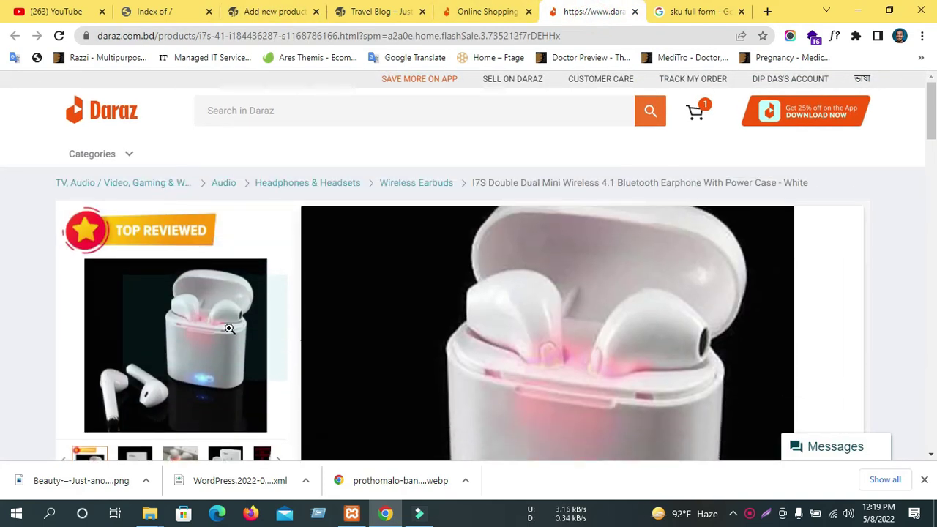
left_click(512, 12)
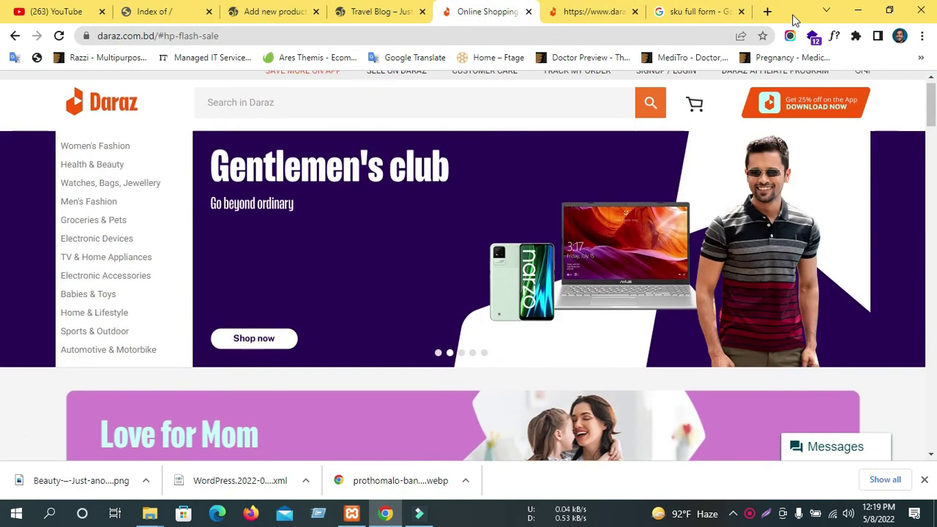
left_click(767, 12)
type("daraz")
key("Return")
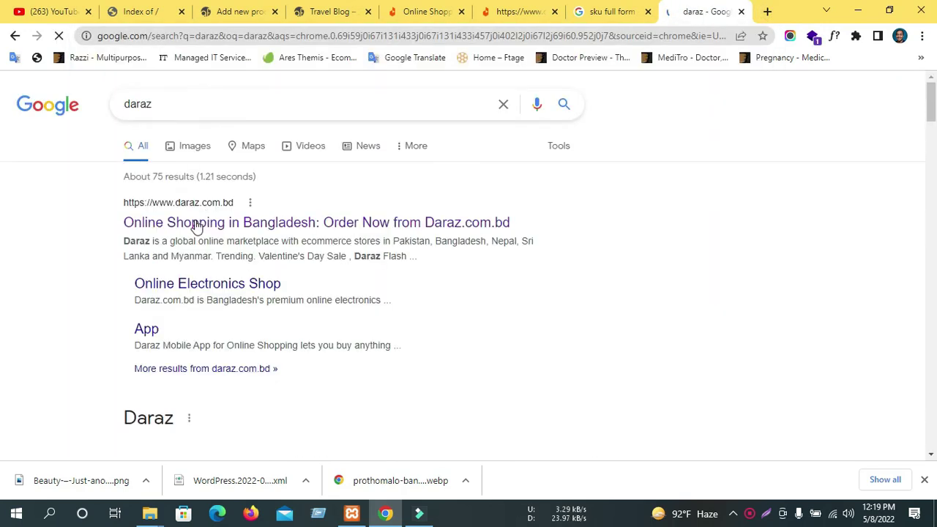
left_click(196, 223)
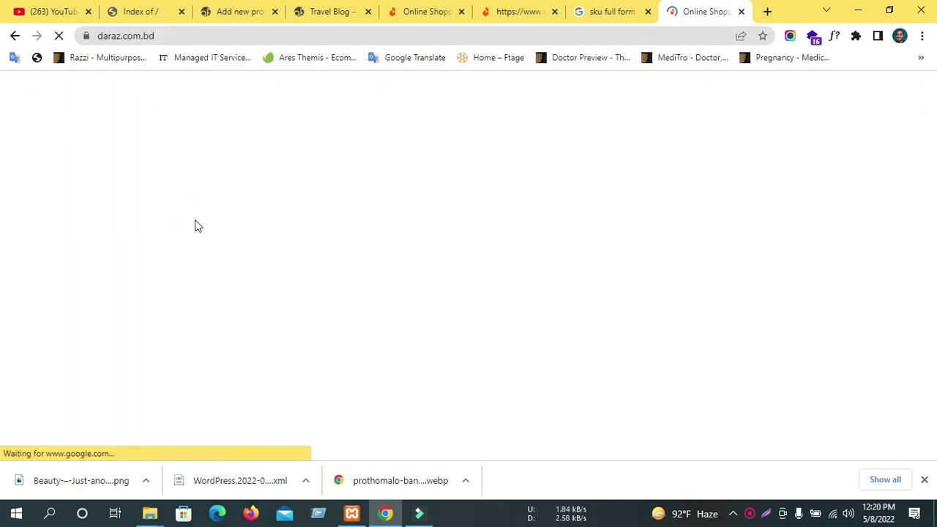
scroll(227, 288, "down", 8)
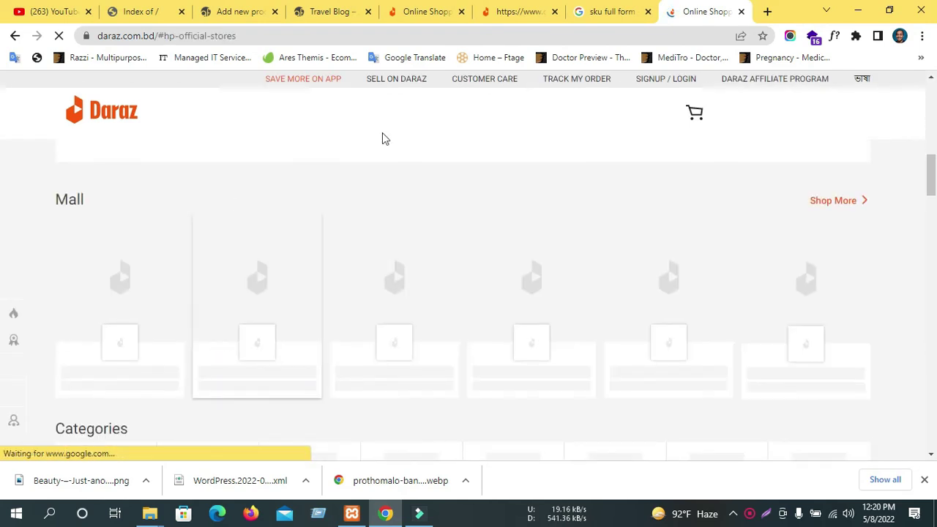
scroll(303, 224, "up", 3)
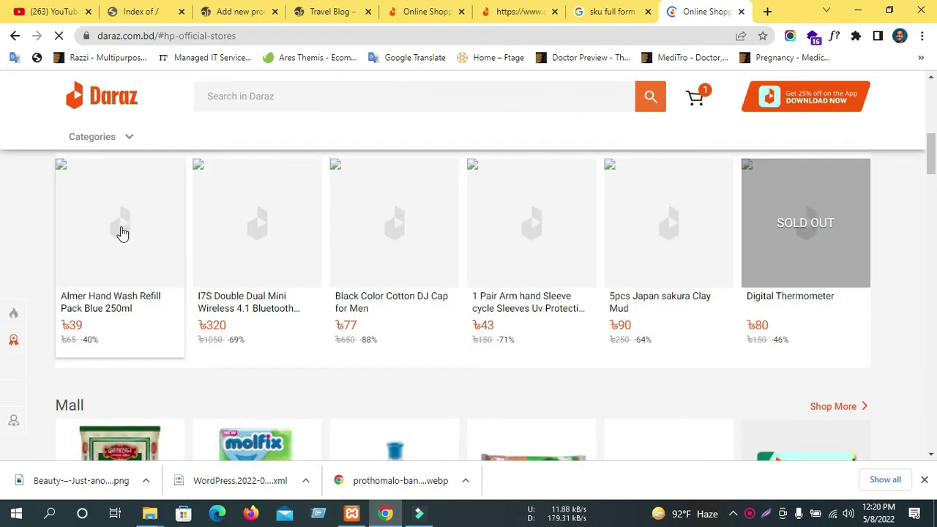
Open the I7S earbuds product page, comparing it with the SKU results and product editor.
left_click(257, 231)
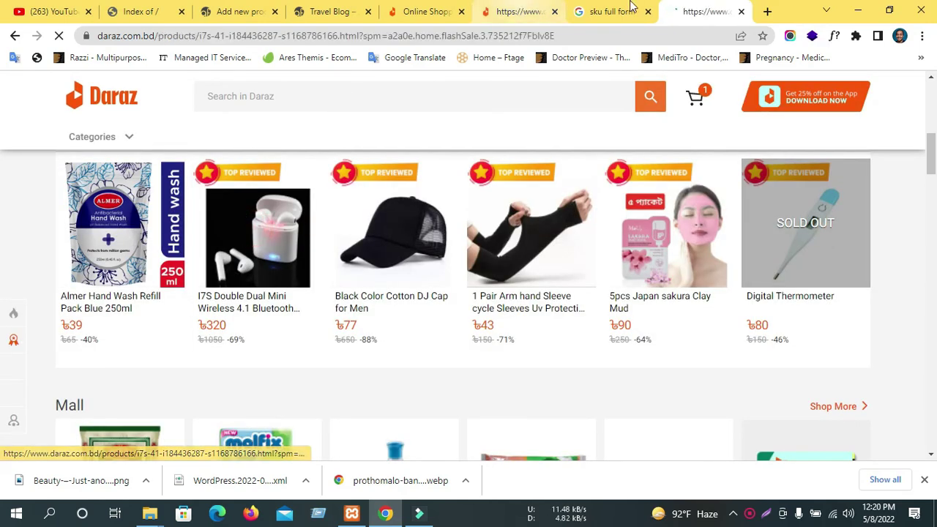
left_click(620, 9)
left_click(517, 11)
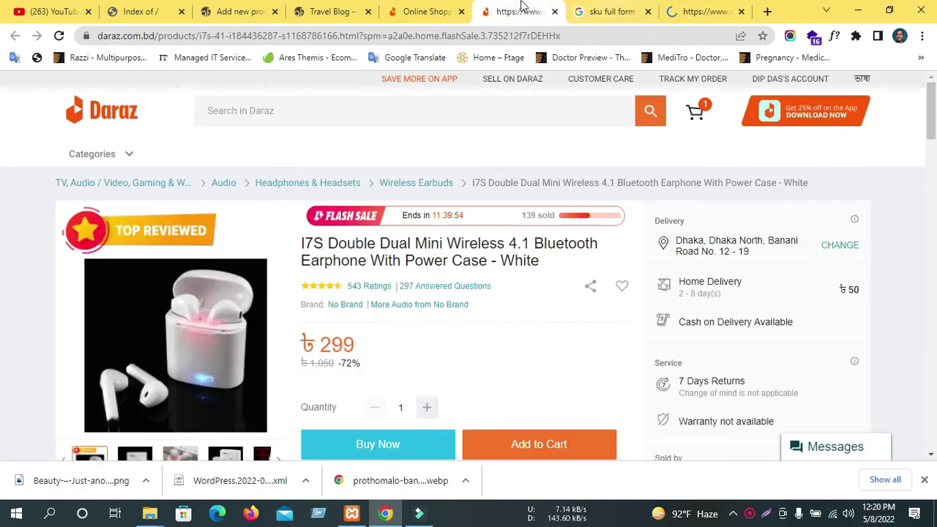
left_click(143, 11)
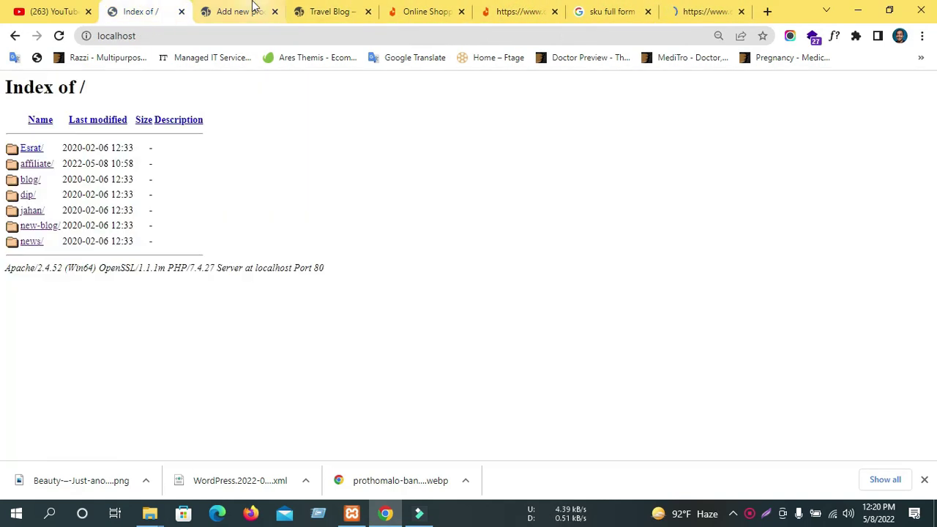
left_click(234, 11)
scroll(334, 299, "up", 5)
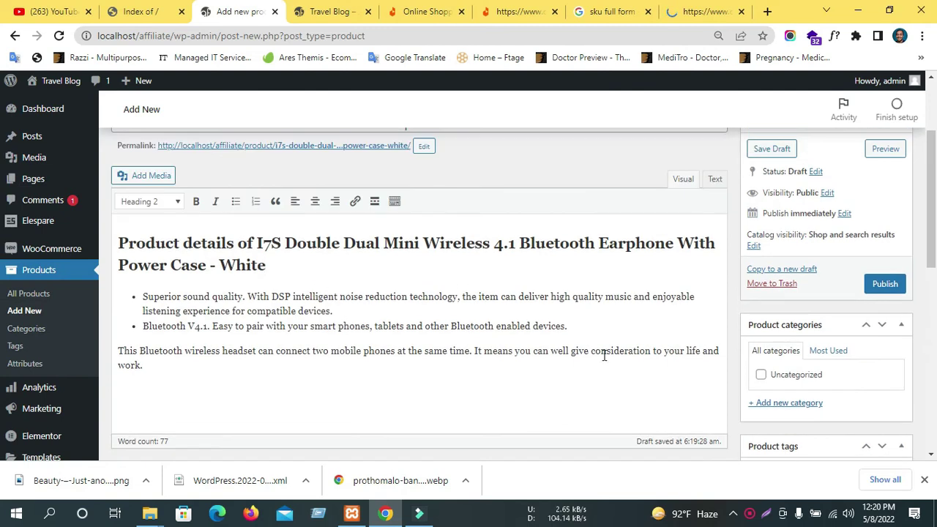
scroll(605, 354, "down", 5)
left_click(517, 11)
scroll(184, 343, "up", 10)
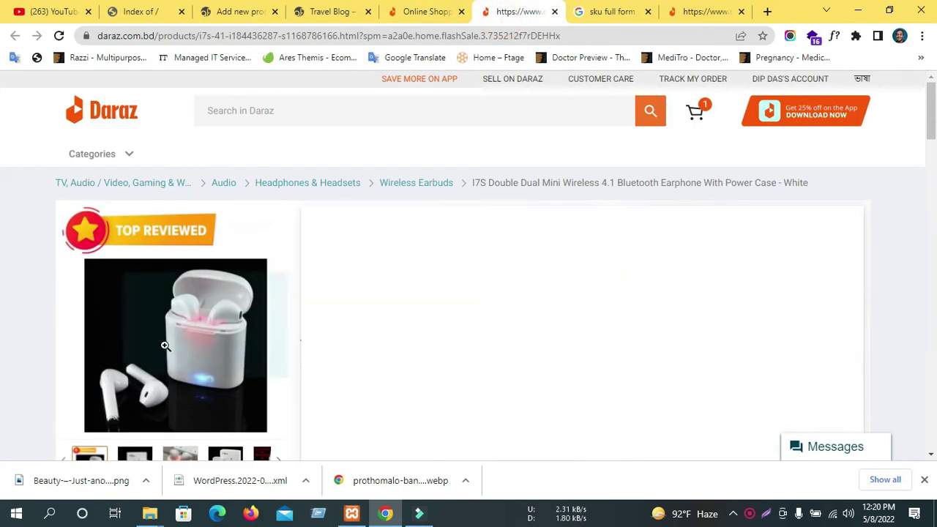
Try right-click menus on the earbuds photo to save it, then close DevTools.
right_click(210, 351)
left_click(203, 389)
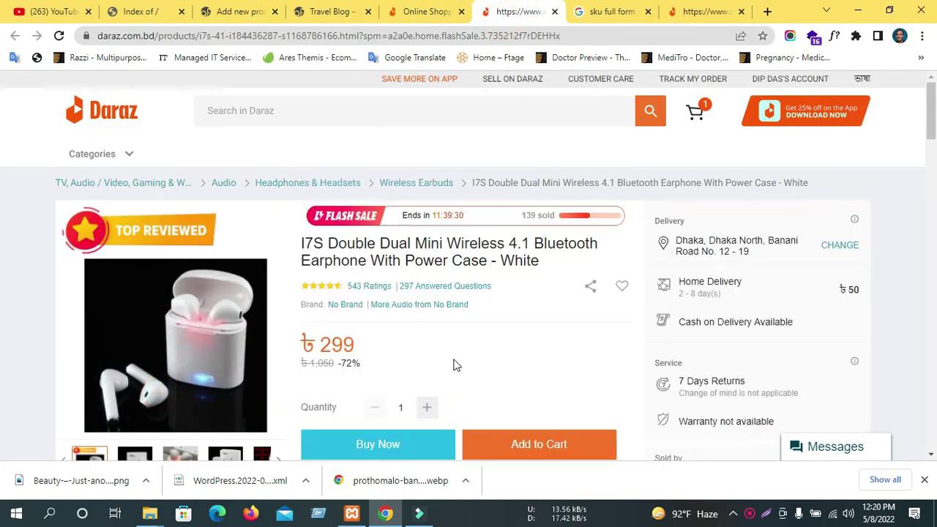
scroll(180, 381, "down", 1)
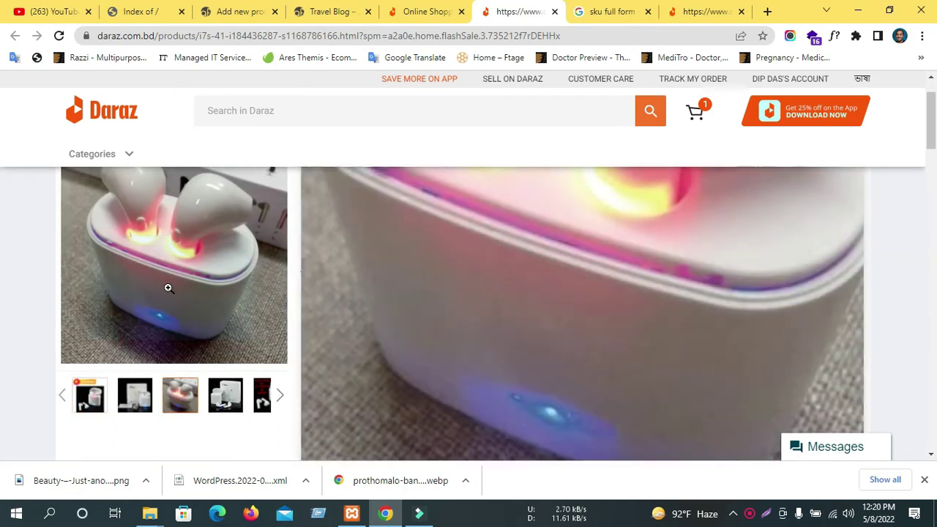
right_click(168, 288)
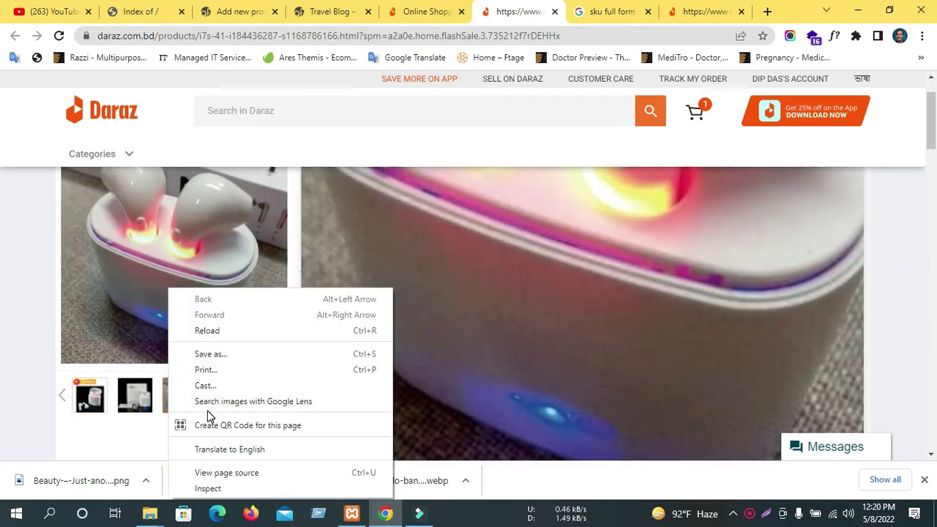
left_click(145, 324)
scroll(144, 324, "up", 1)
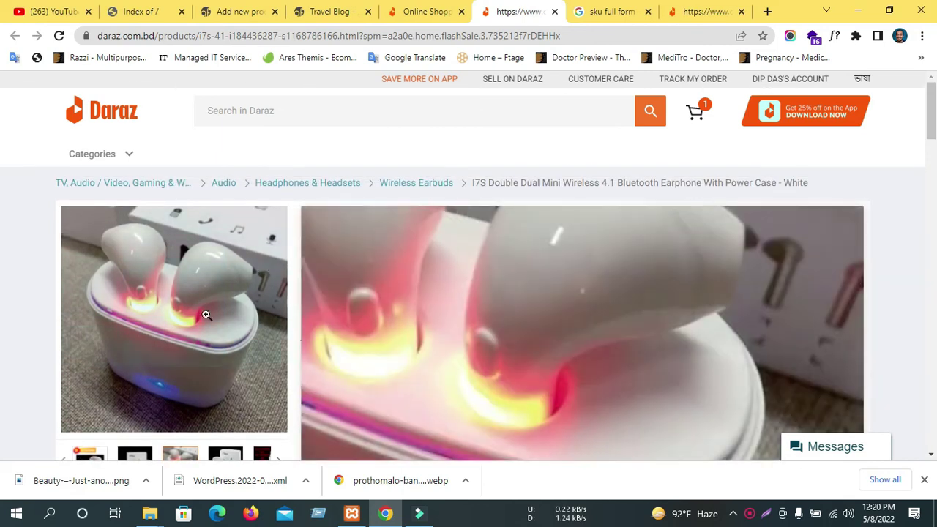
right_click(101, 245)
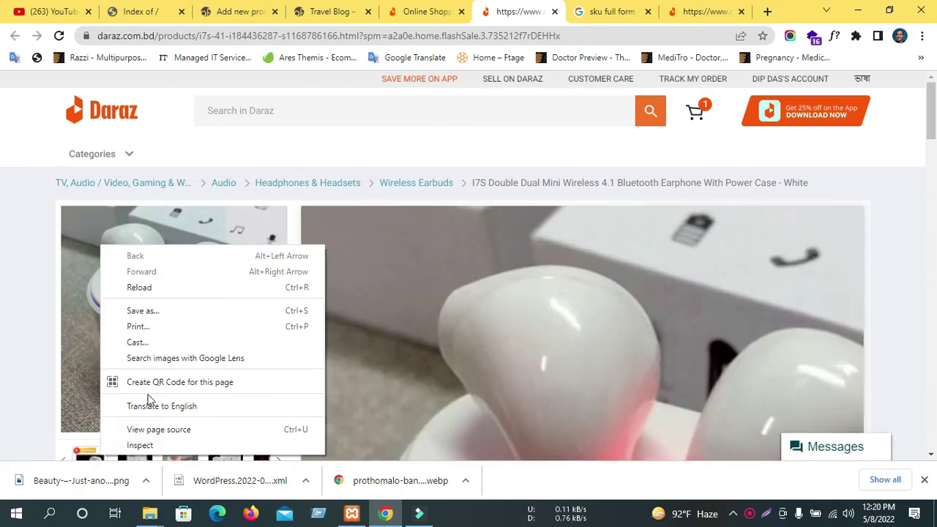
left_click(134, 446)
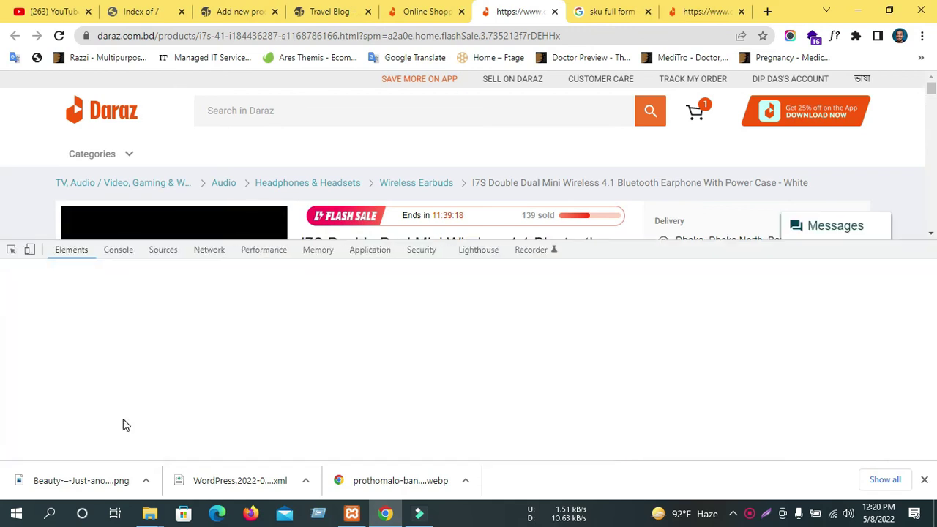
left_click(926, 249)
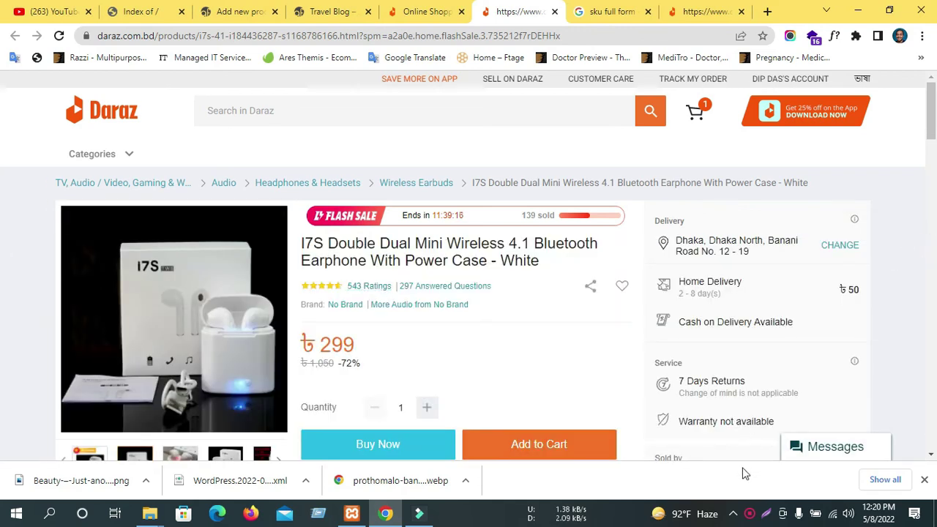
Capture the earbuds product photo area with Lightshot.
left_click(766, 513)
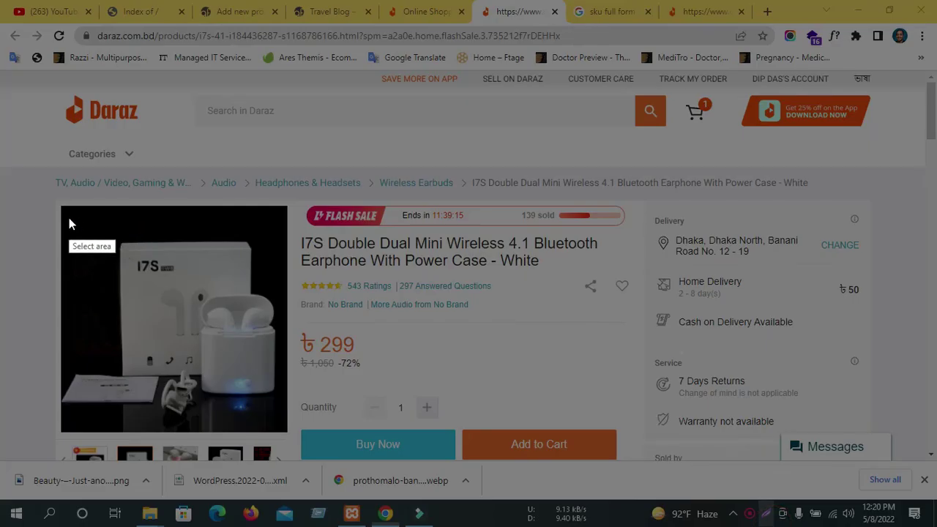
left_click_drag(61, 206, 289, 436)
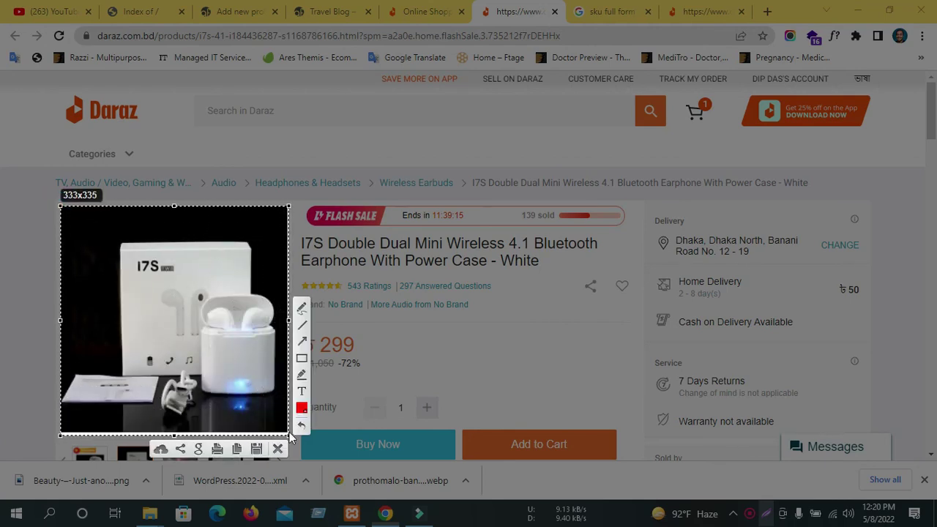
left_click(257, 449)
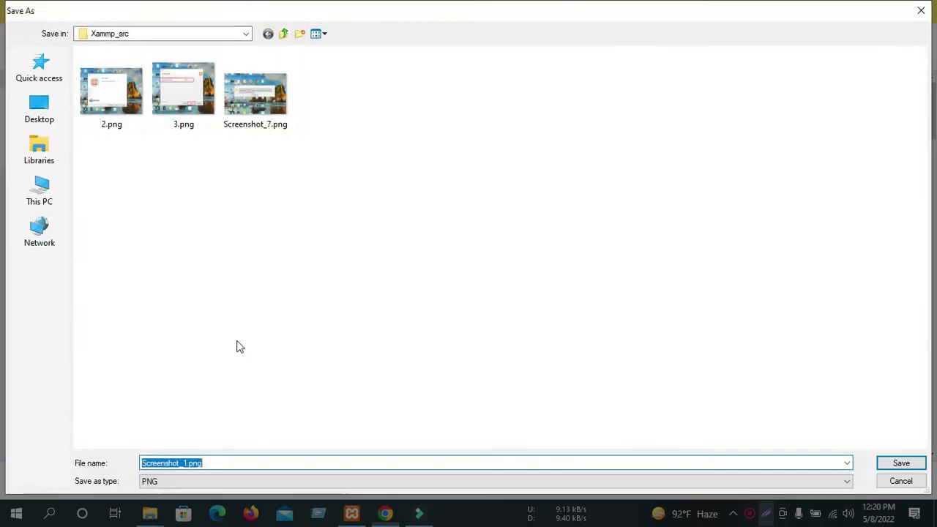
Save the capture as Screenshot_1.png in a new Desktop folder named Product.
left_click(52, 110)
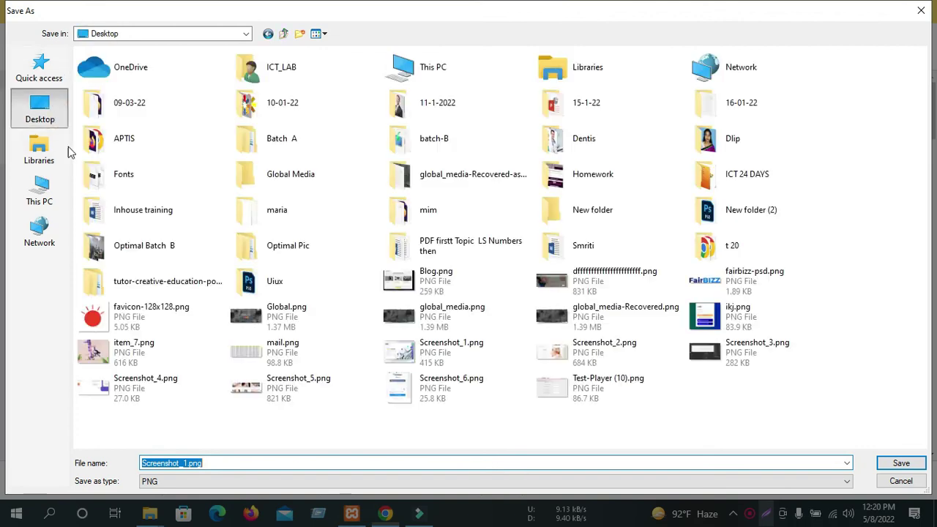
left_click(299, 33)
type("P")
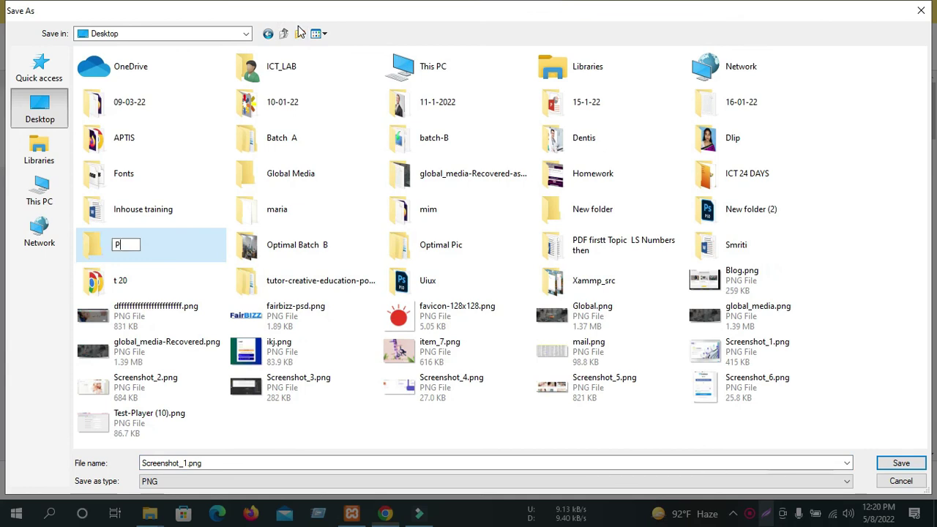
type("roduct")
left_click(198, 240)
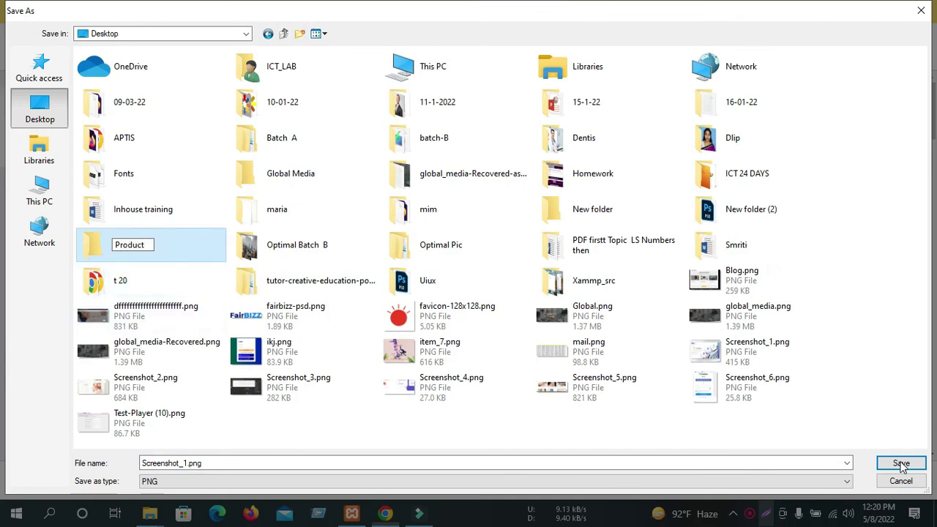
left_click(899, 464)
left_click(899, 464)
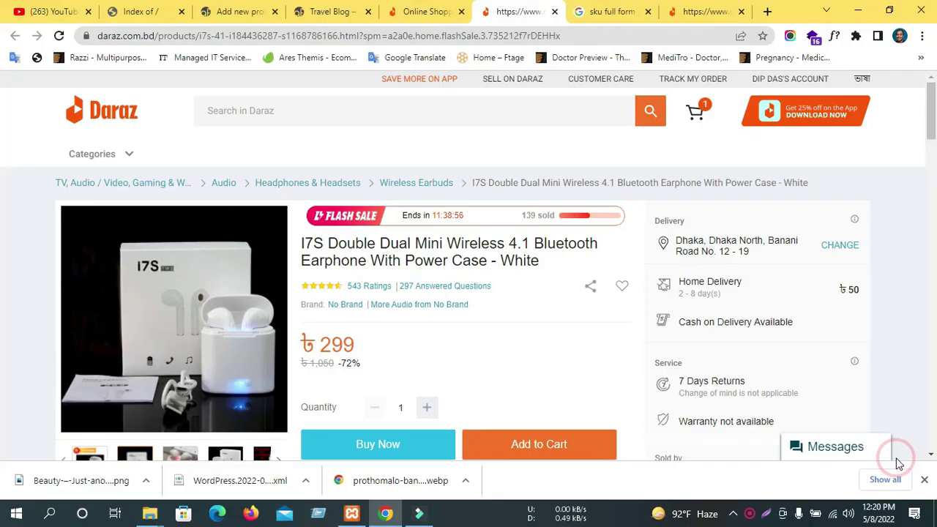
Upload Screenshot_1.png from Desktop > Product through the Product image dialog.
left_click(251, 18)
scroll(788, 439, "down", 5)
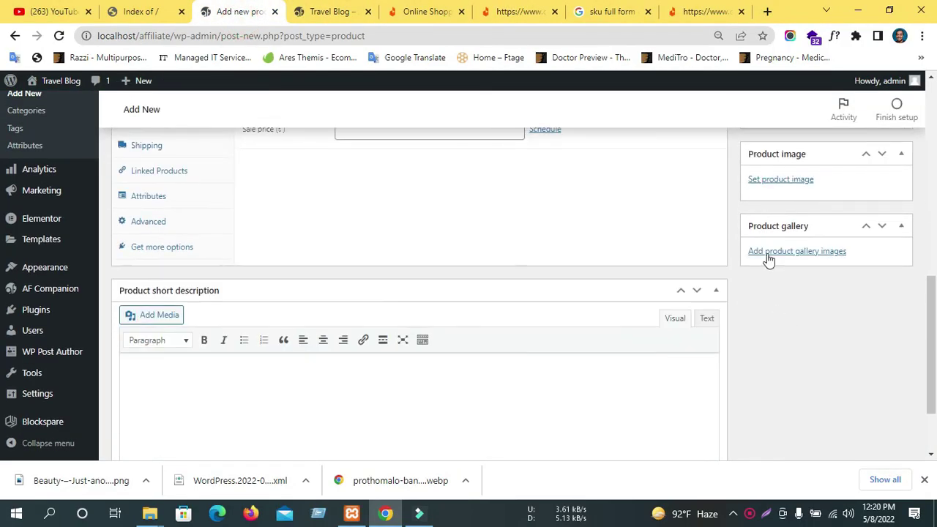
left_click(778, 188)
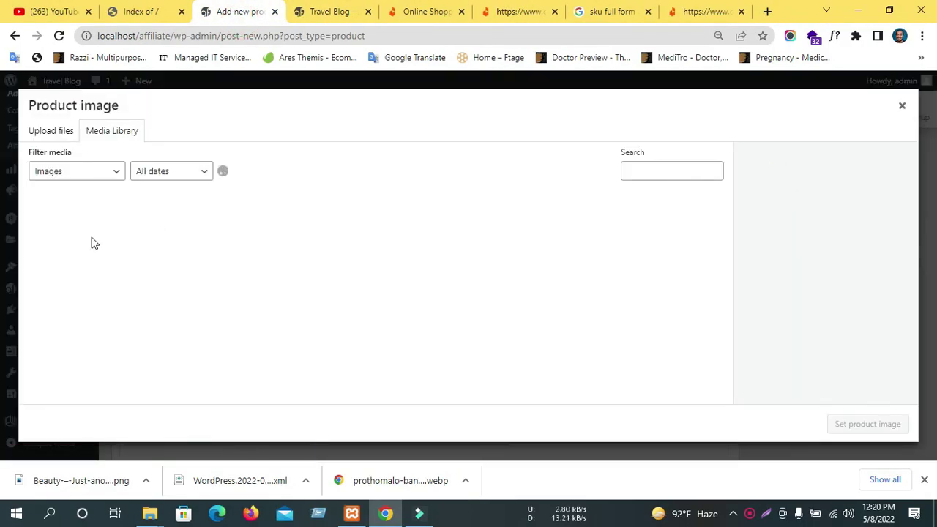
left_click(50, 131)
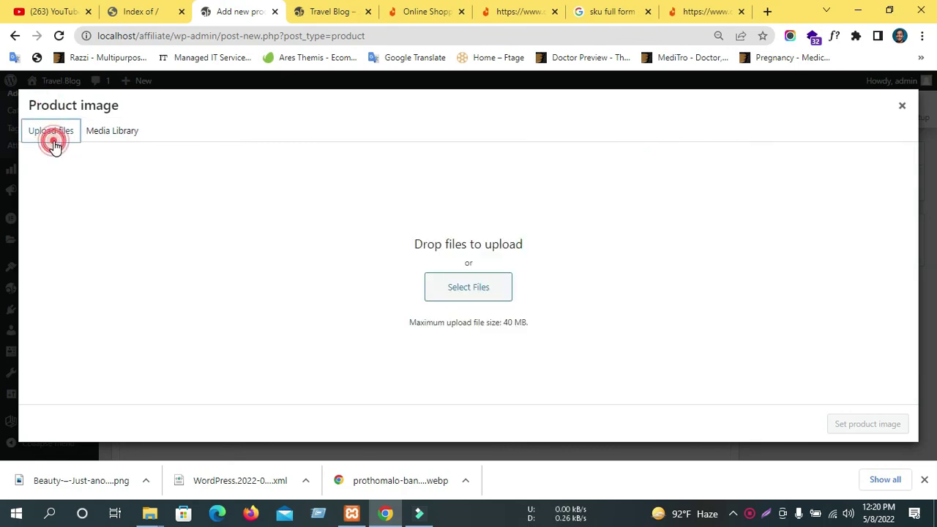
left_click(462, 287)
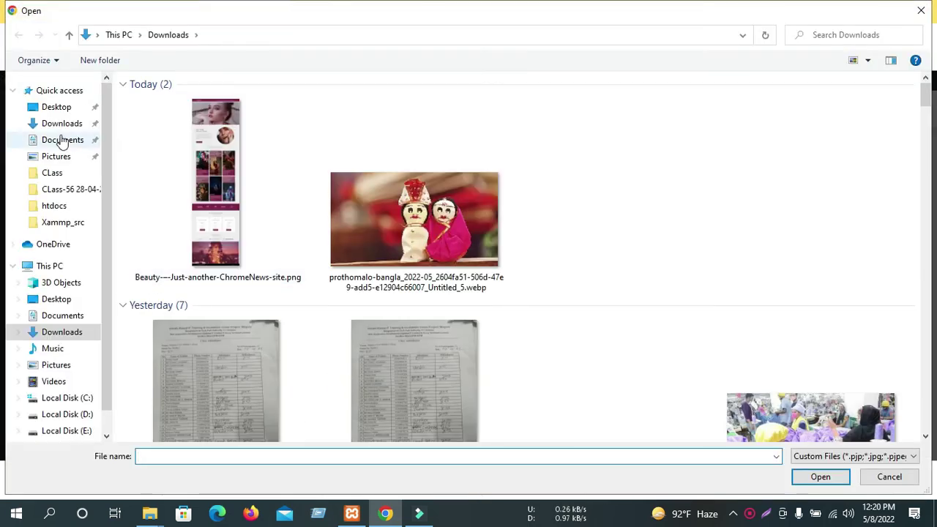
left_click(57, 107)
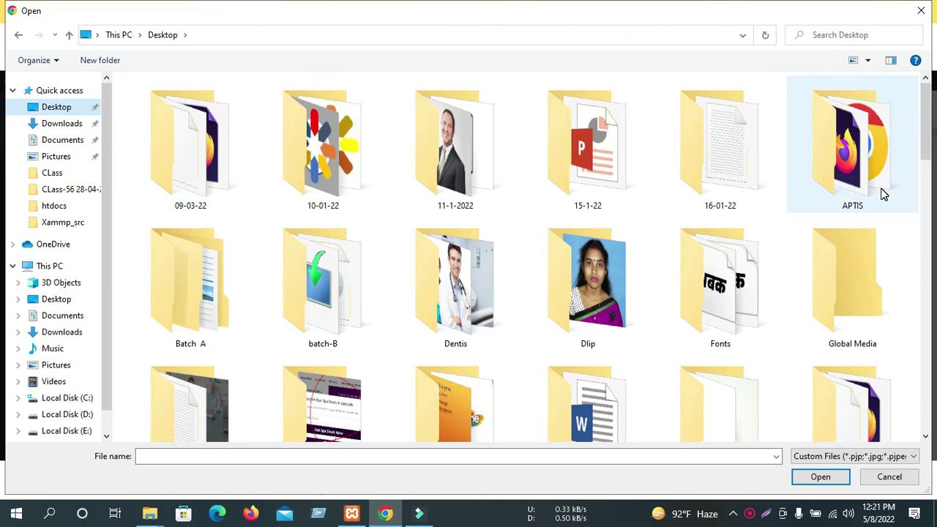
scroll(287, 398, "down", 3)
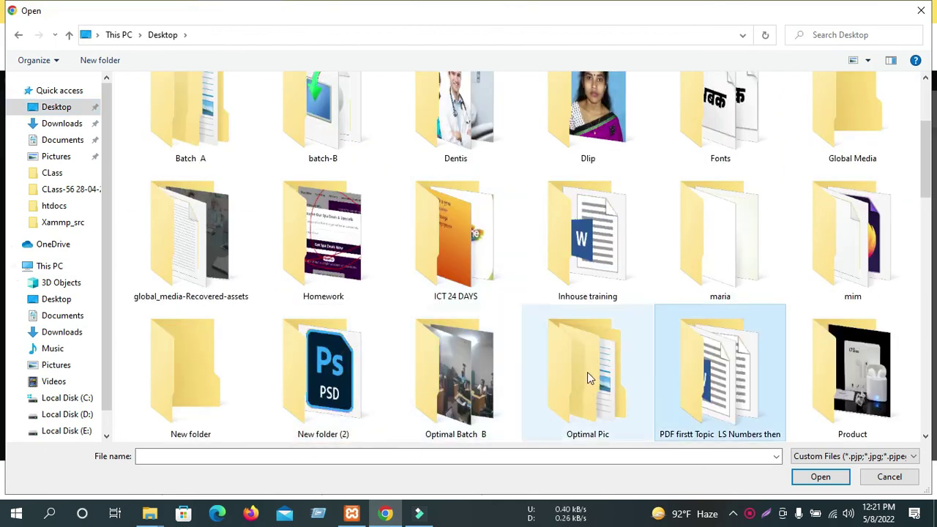
double_click(813, 377)
left_click(154, 155)
left_click(821, 476)
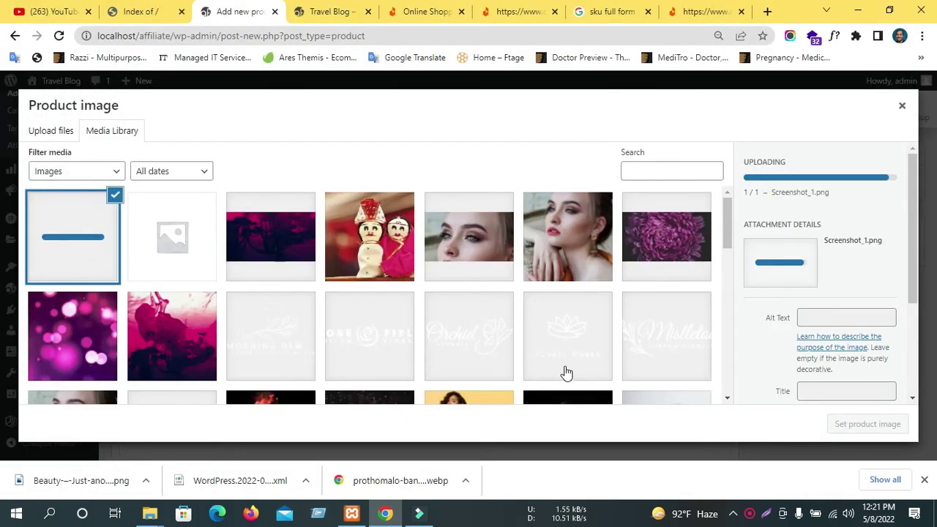
Set the uploaded earbuds screenshot as the product image.
left_click(74, 245)
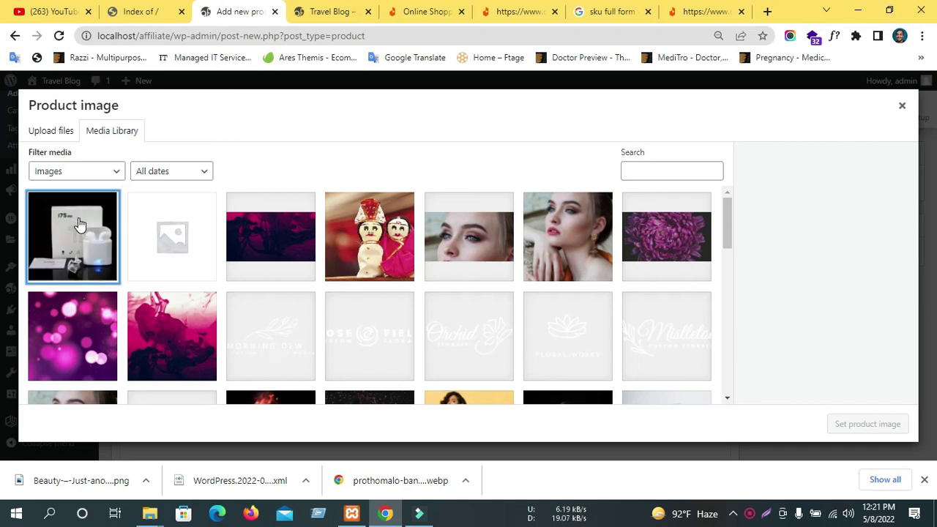
left_click(881, 428)
scroll(808, 234, "up", 3)
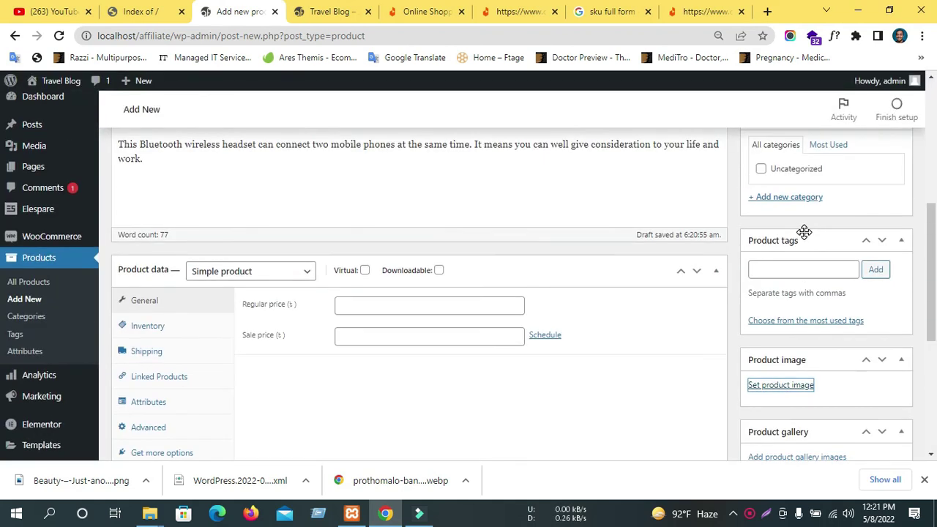
Publish the I7S Double Dual Mini Wireless 4.1 Bluetooth Earphone product.
scroll(795, 388, "up", 5)
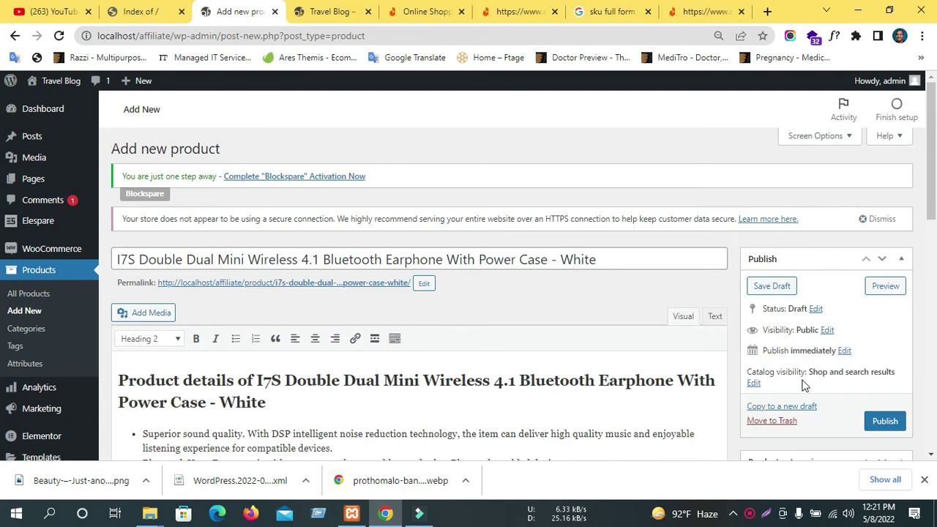
scroll(803, 385, "down", 2)
left_click(889, 287)
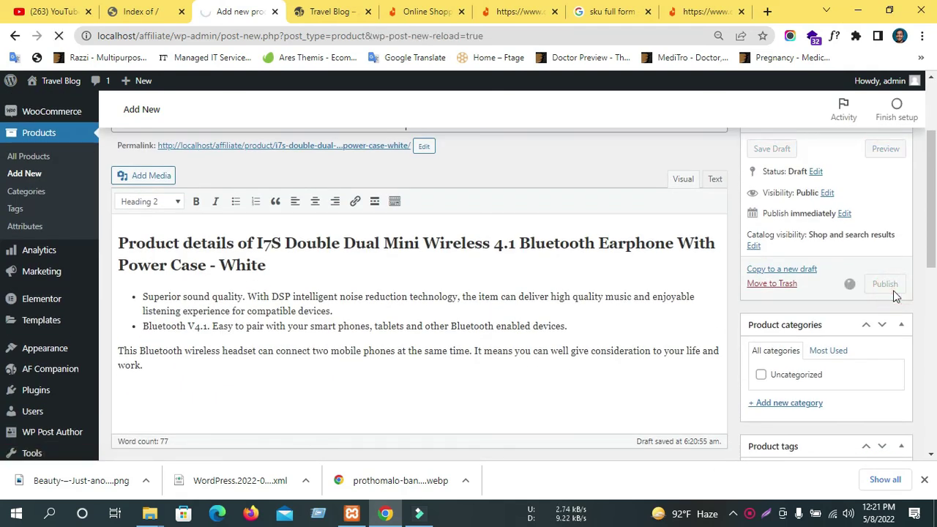
scroll(805, 315, "down", 10)
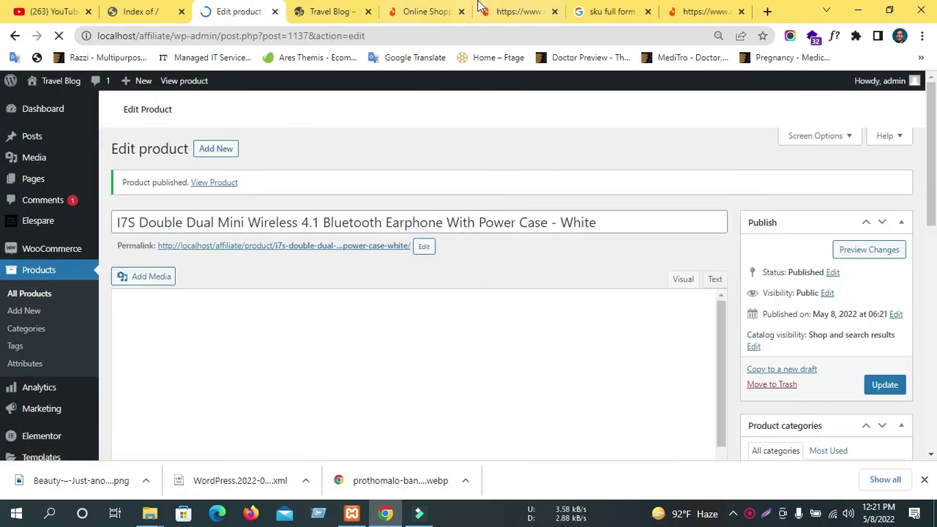
Compare the Daraz product thumbnails, then open the published product's permalink.
left_click(499, 12)
scroll(71, 408, "down", 2)
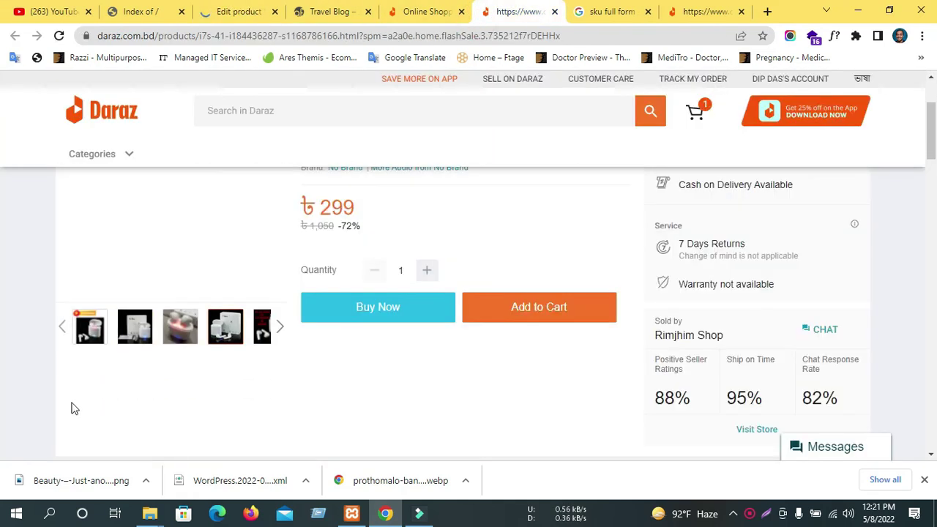
left_click(276, 327)
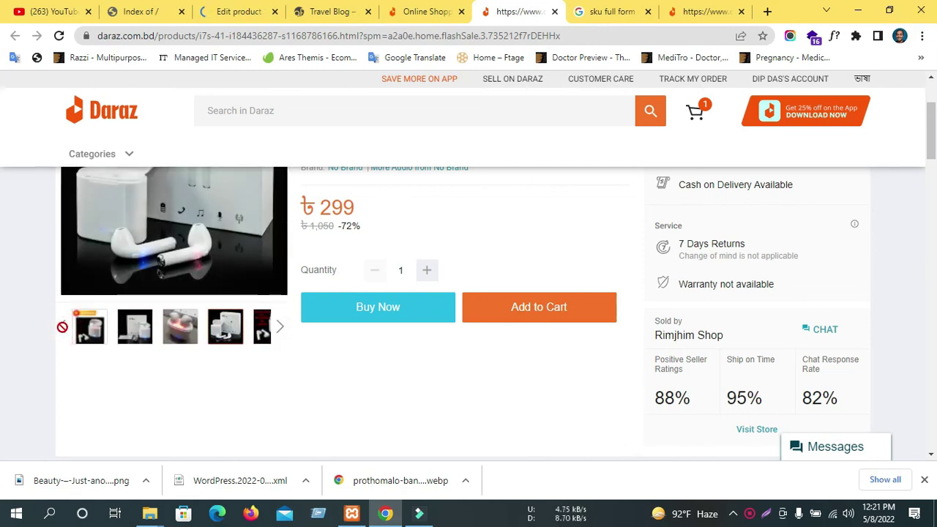
left_click(232, 11)
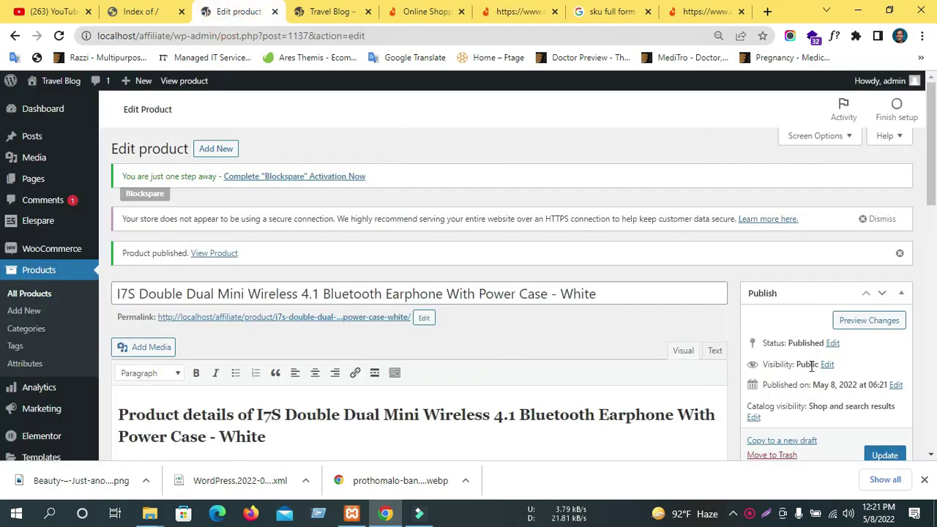
scroll(562, 309, "down", 3)
scroll(561, 308, "up", 2)
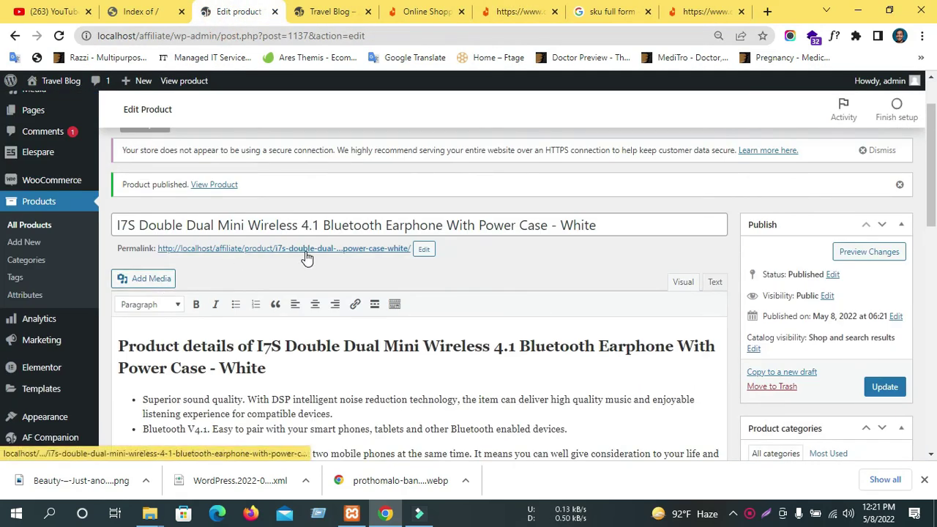
left_click(227, 249, "ctrl")
Check the live earphone page's image, Description and Reviews tab, then return to Edit Product.
left_click(315, 9)
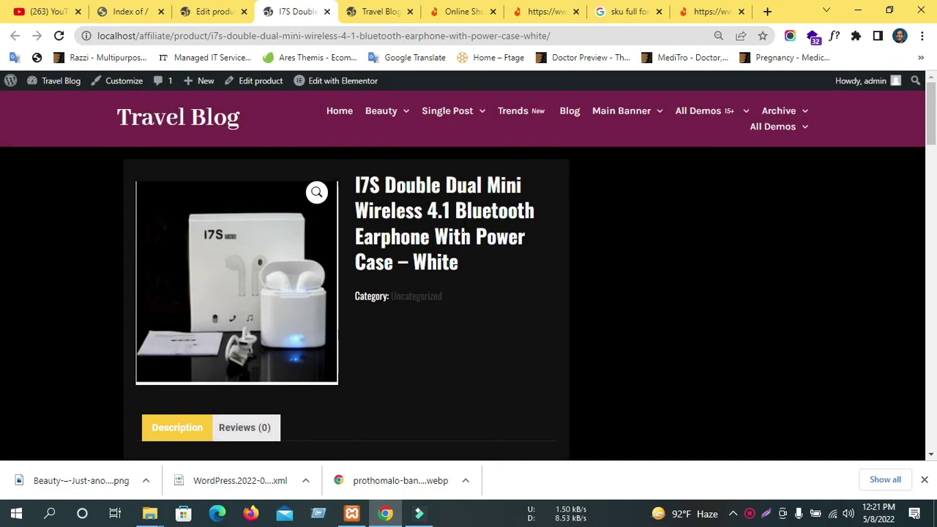
scroll(229, 310, "down", 2)
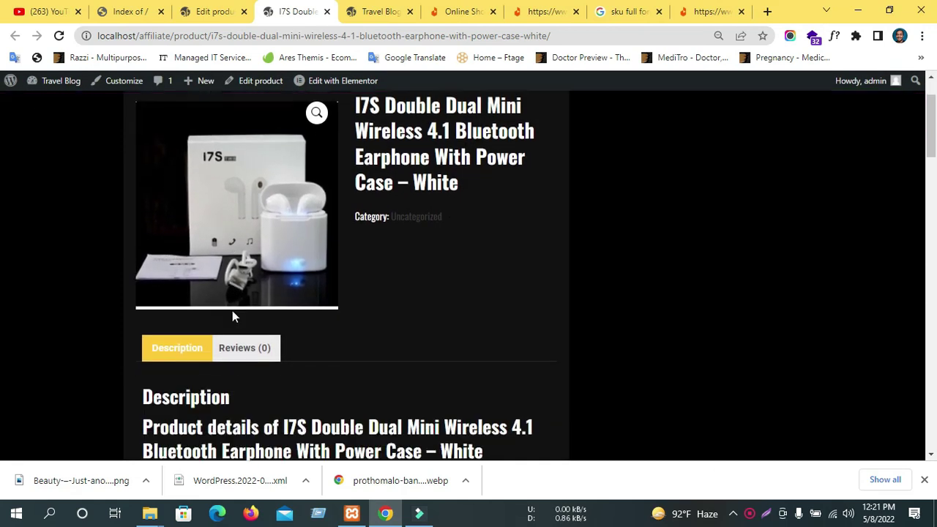
scroll(188, 270, "down", 3)
scroll(219, 220, "up", 1)
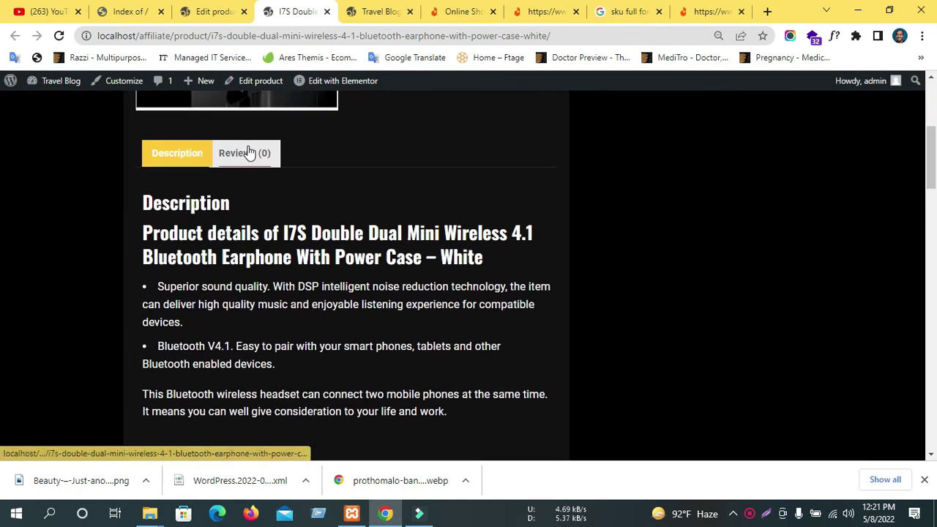
left_click(246, 150)
scroll(557, 244, "up", 3)
scroll(461, 234, "down", 3)
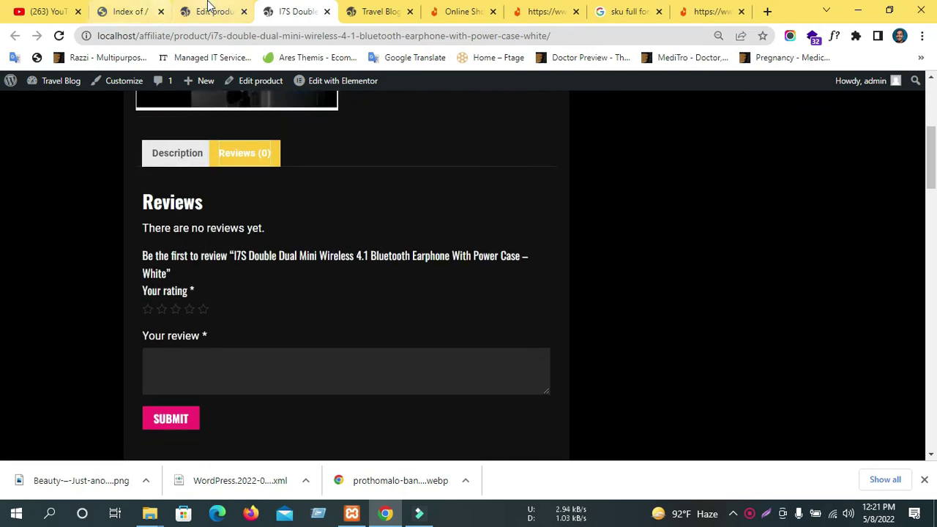
left_click(211, 11)
scroll(371, 326, "down", 3)
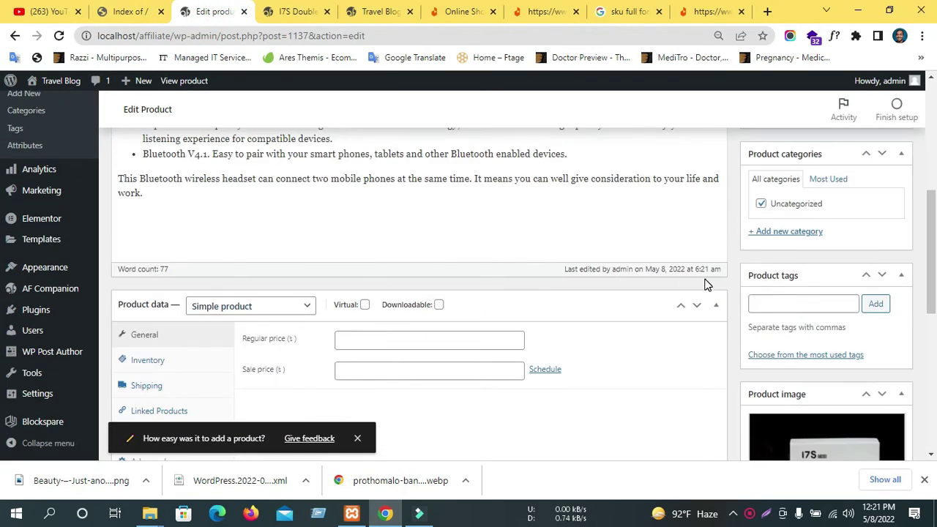
scroll(586, 256, "down", 2)
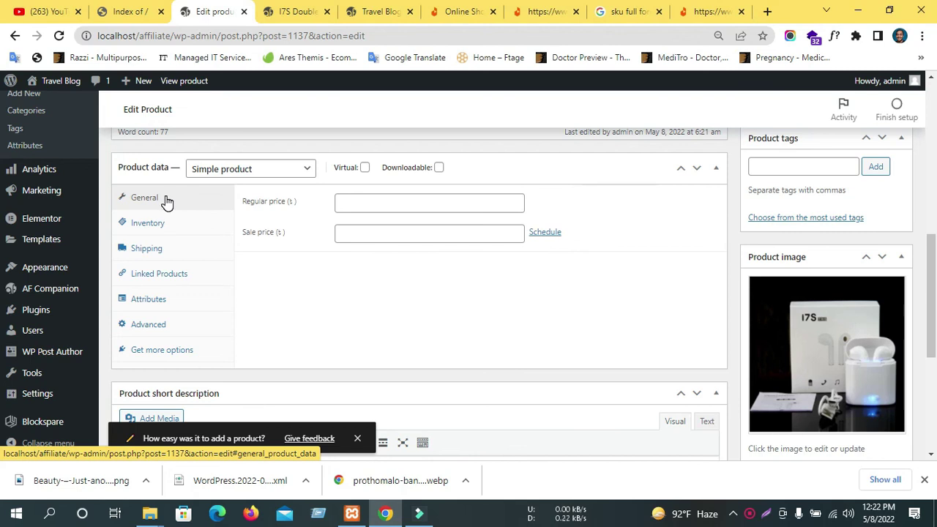
left_click(236, 176)
left_click(237, 176)
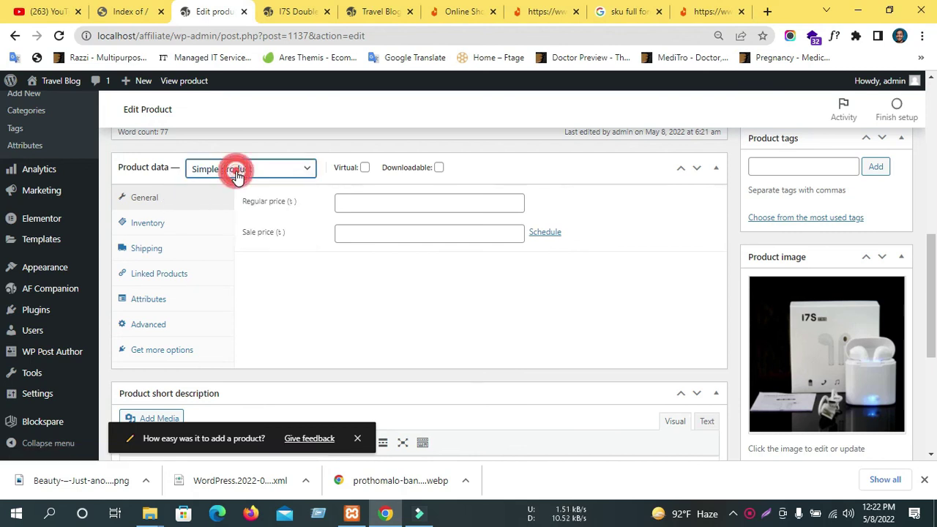
left_click(236, 176)
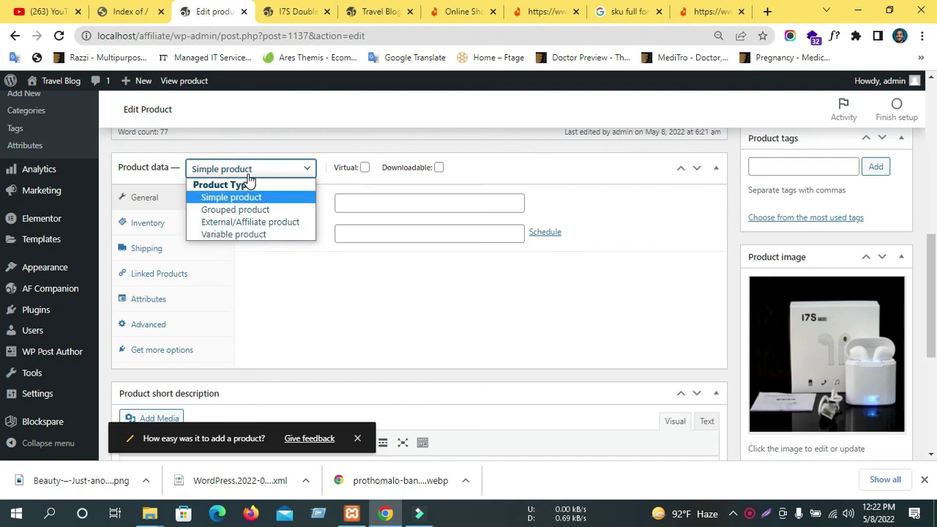
left_click(238, 170)
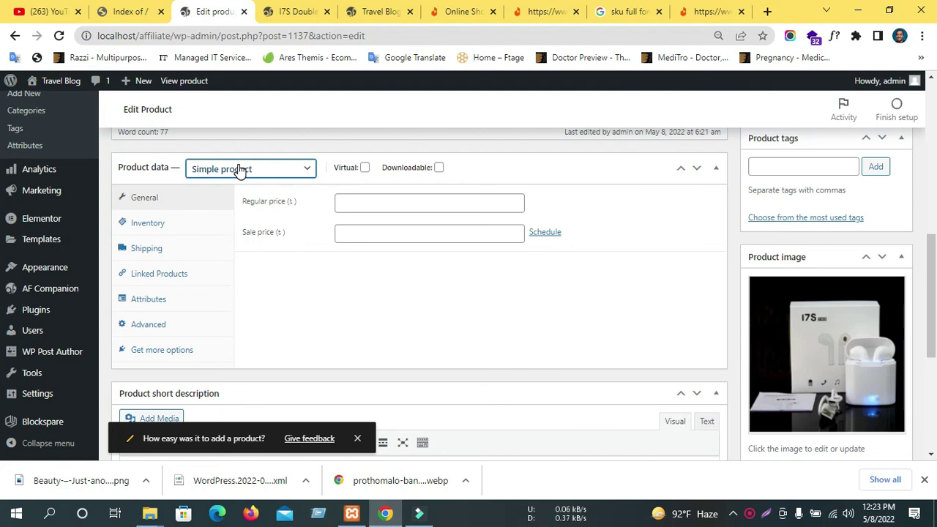
left_click(755, 517)
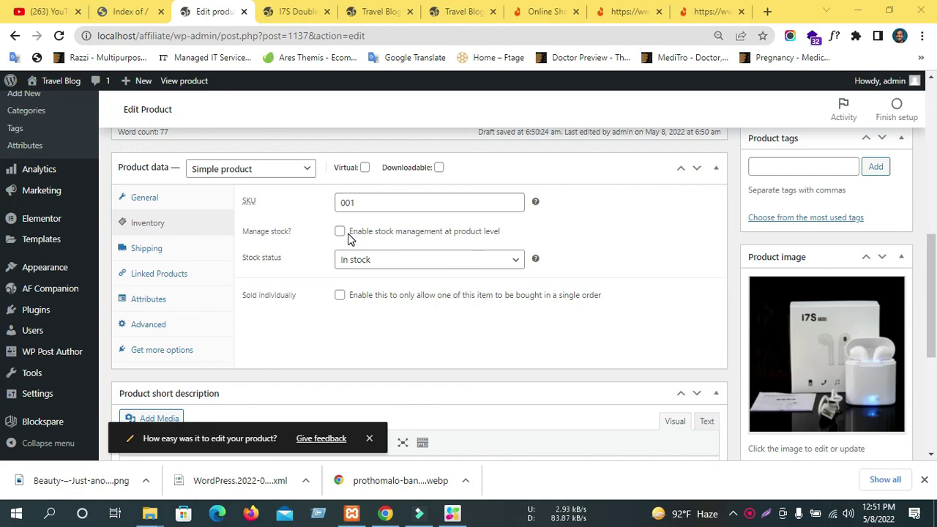
Manage stock at quantity 10, allow backorders with customer notice, and set low-stock threshold 2.
left_click(339, 232)
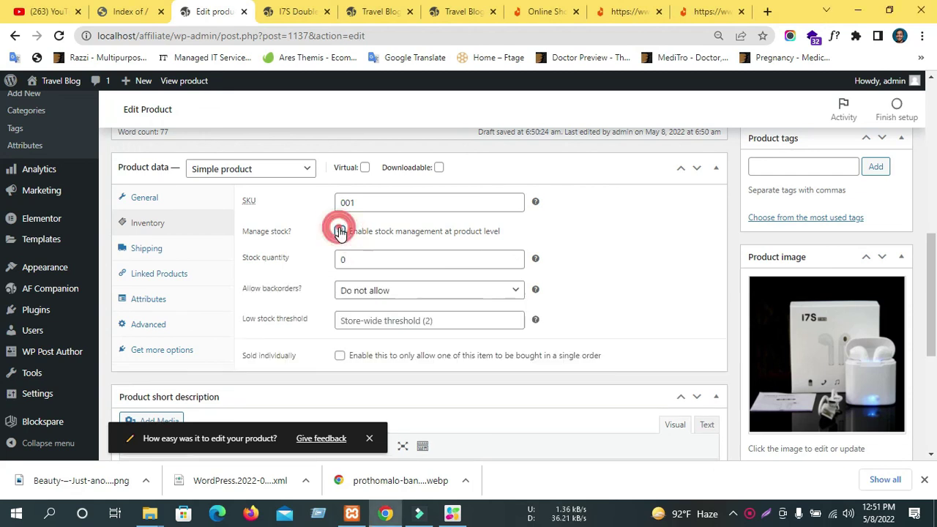
left_click_drag(368, 259, 329, 261)
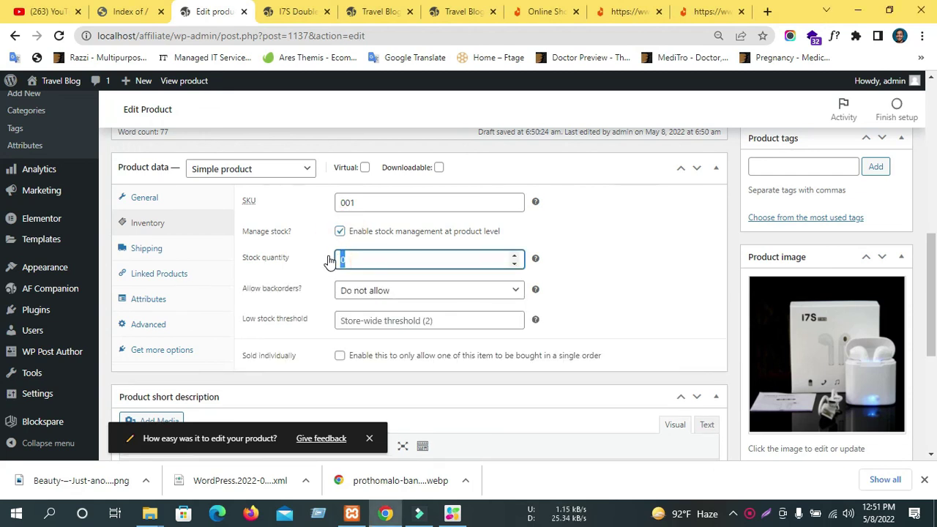
type("1")
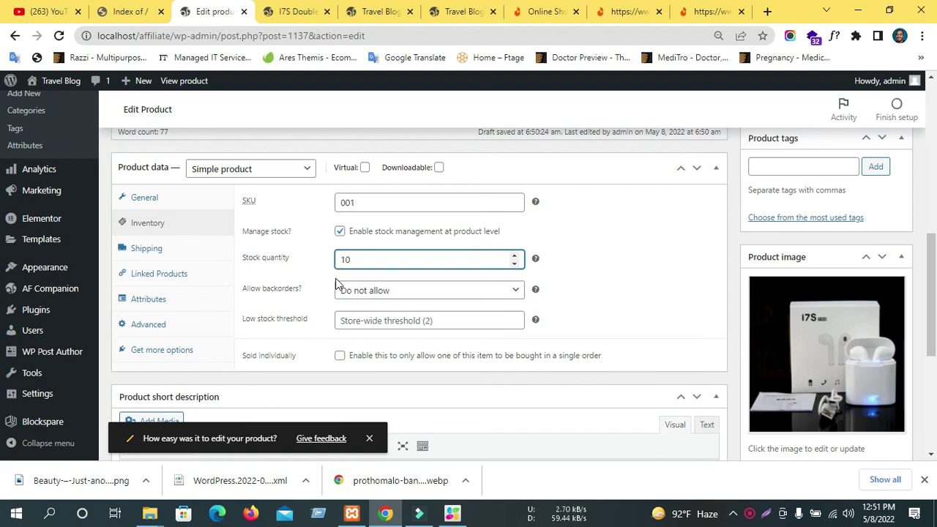
left_click(385, 292)
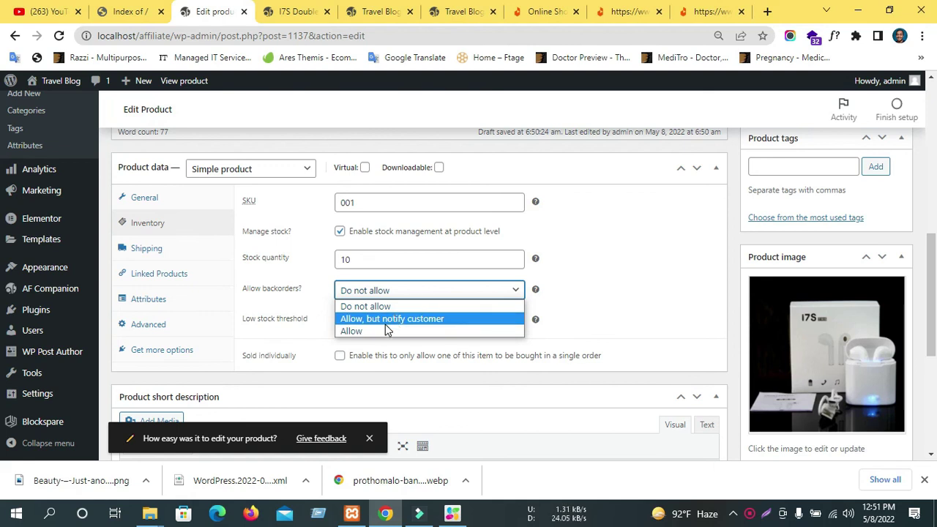
left_click(386, 320)
scroll(449, 241, "down", 2)
left_click(383, 183)
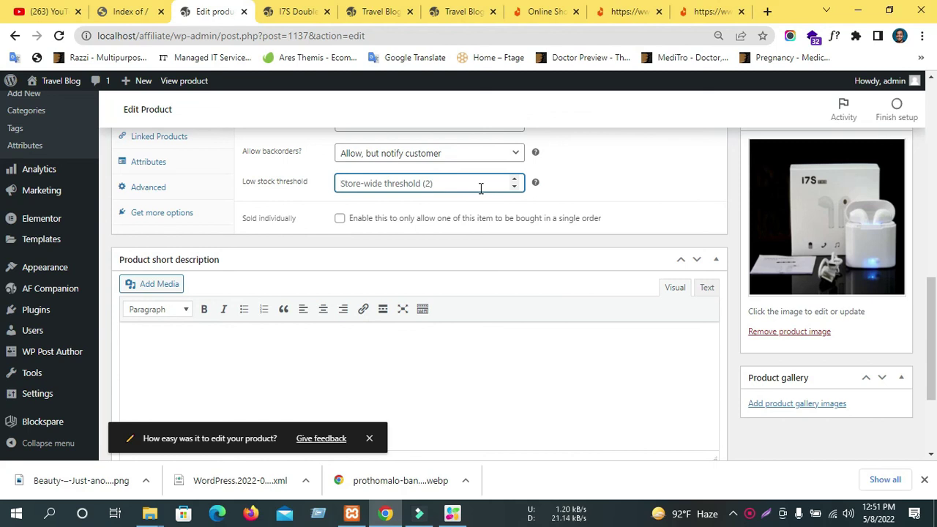
type("2")
scroll(420, 285, "down", 2)
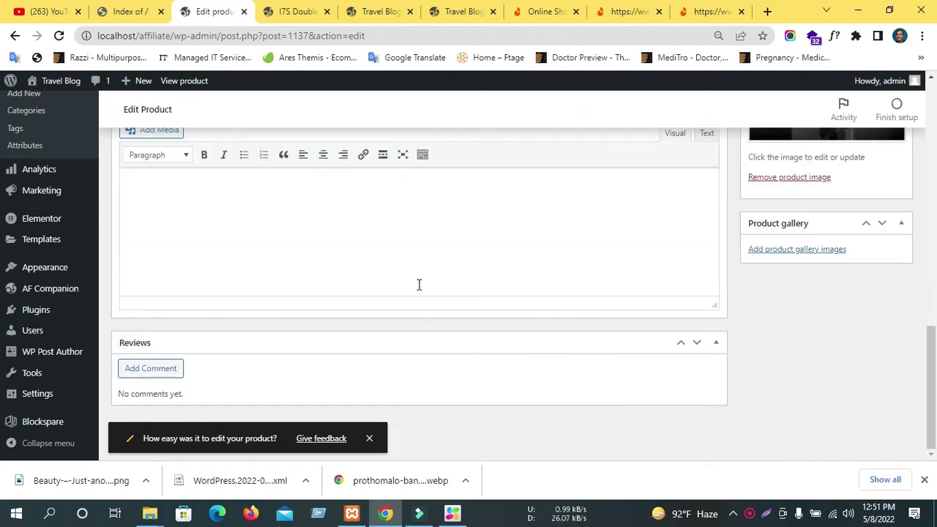
scroll(843, 257, "up", 8)
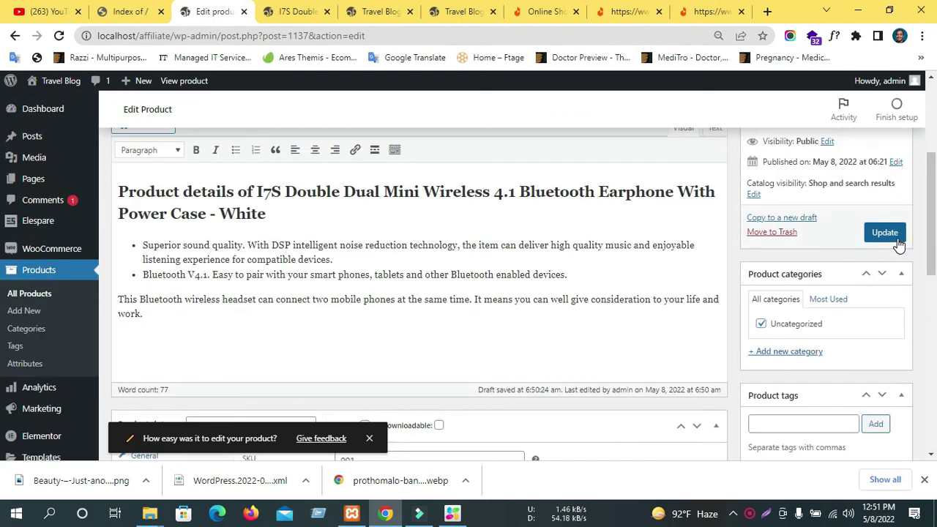
Update the product and reload its live page to see the 450 sale price.
left_click(899, 242)
left_click(284, 9)
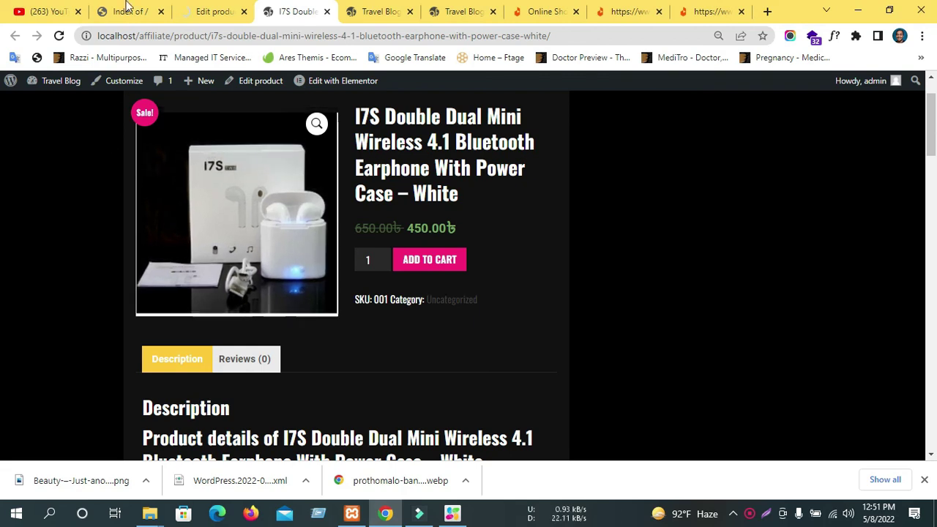
scroll(481, 233, "up", 1)
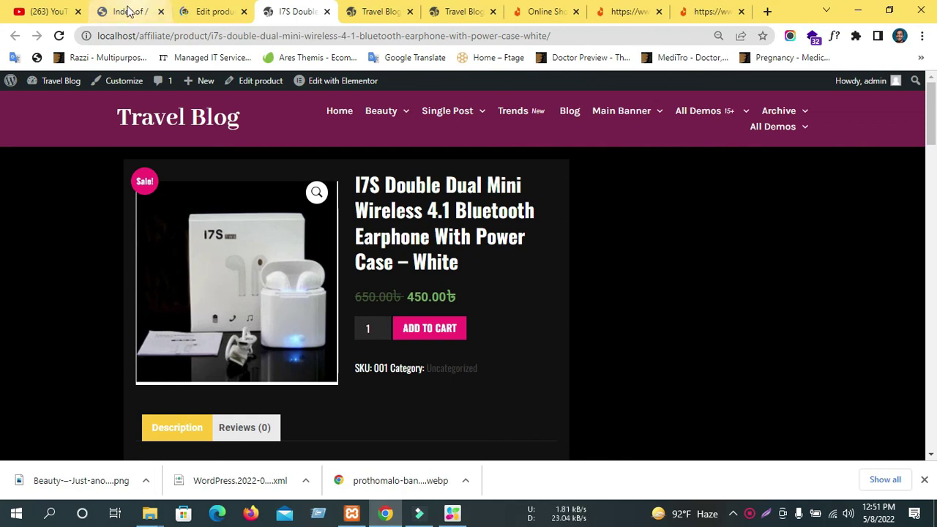
left_click(58, 35)
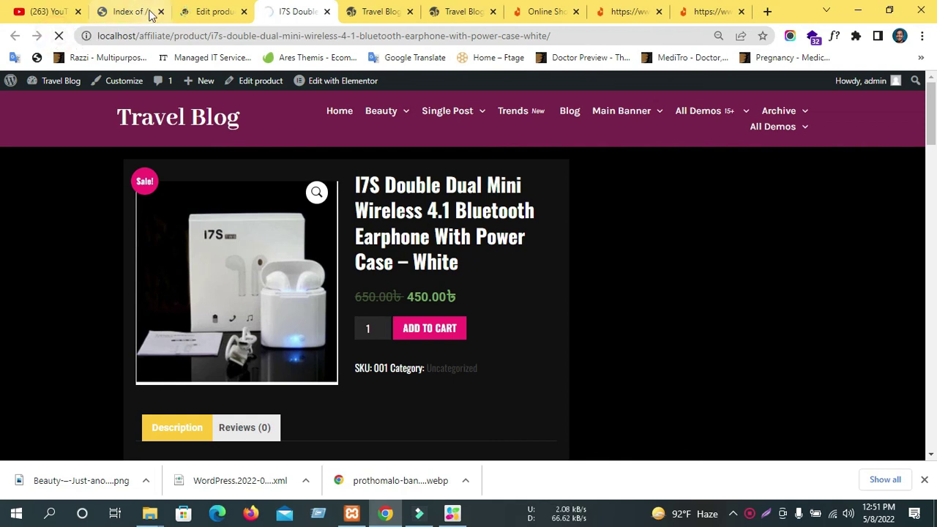
Back in the editor, open the Shipping tab's weight field, then revisit the live page.
left_click(199, 10)
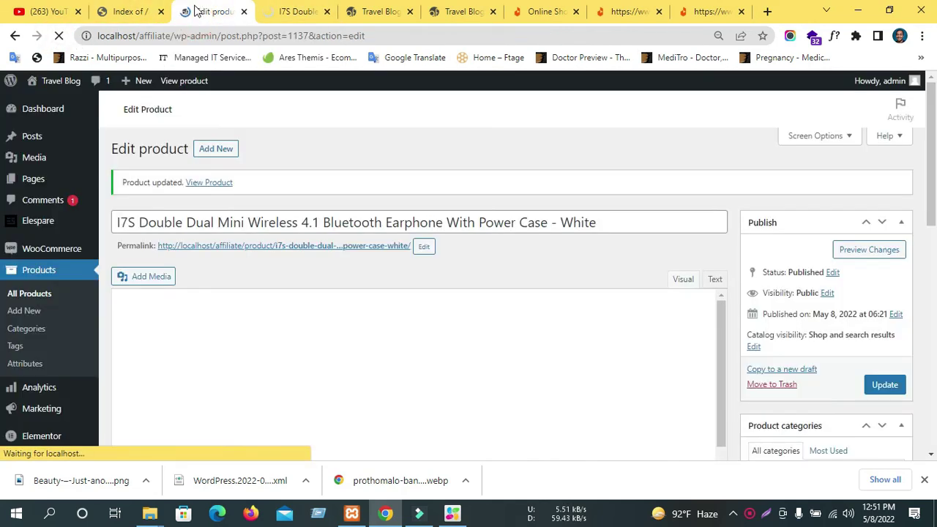
scroll(368, 329, "down", 8)
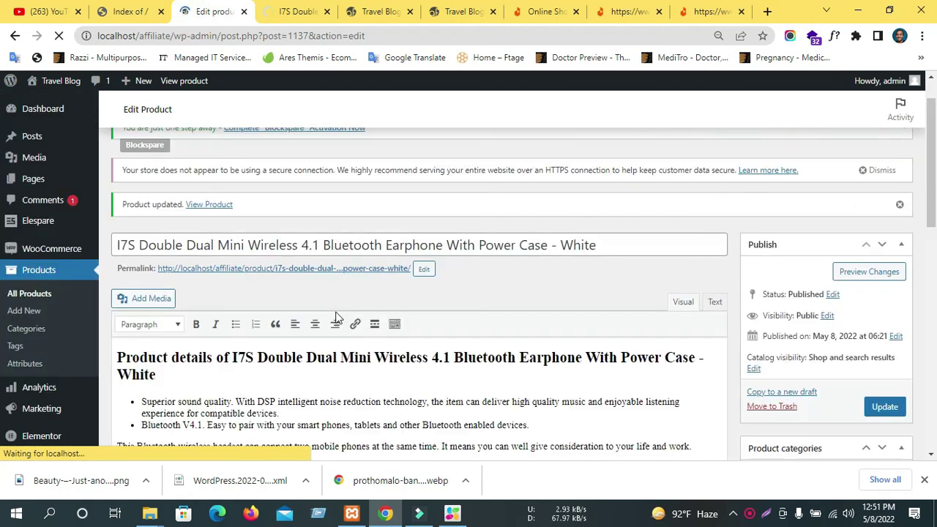
scroll(241, 304, "down", 10)
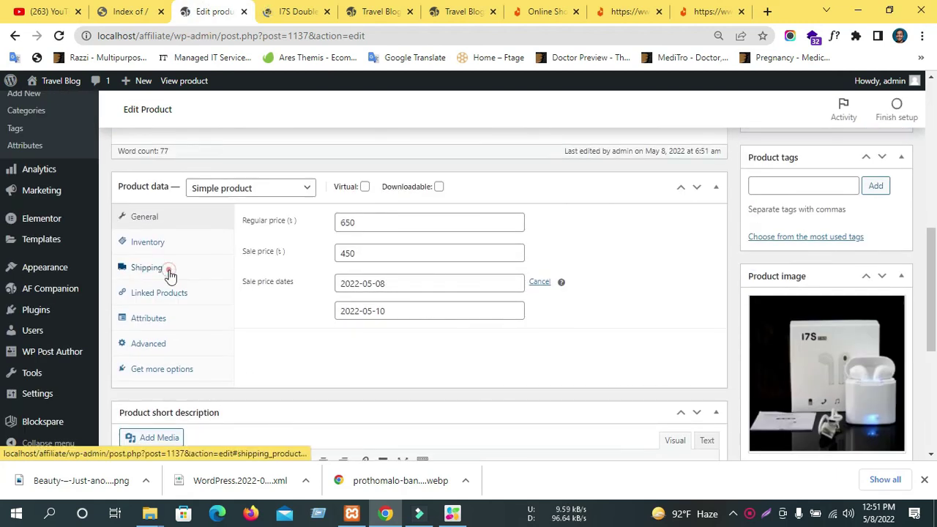
left_click(170, 272)
left_click(348, 224)
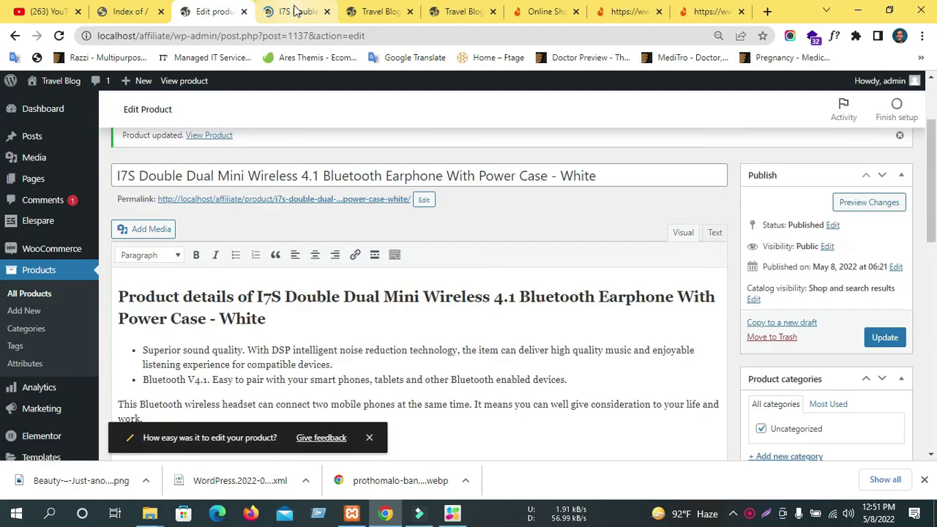
left_click(295, 11)
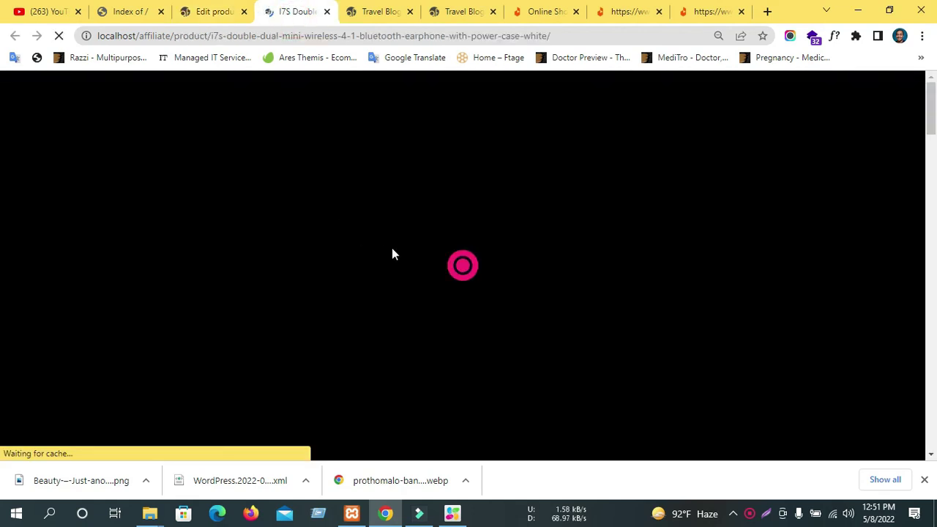
Switch to the Daraz earphone listing and select its SKU.
left_click(455, 9)
left_click(531, 11)
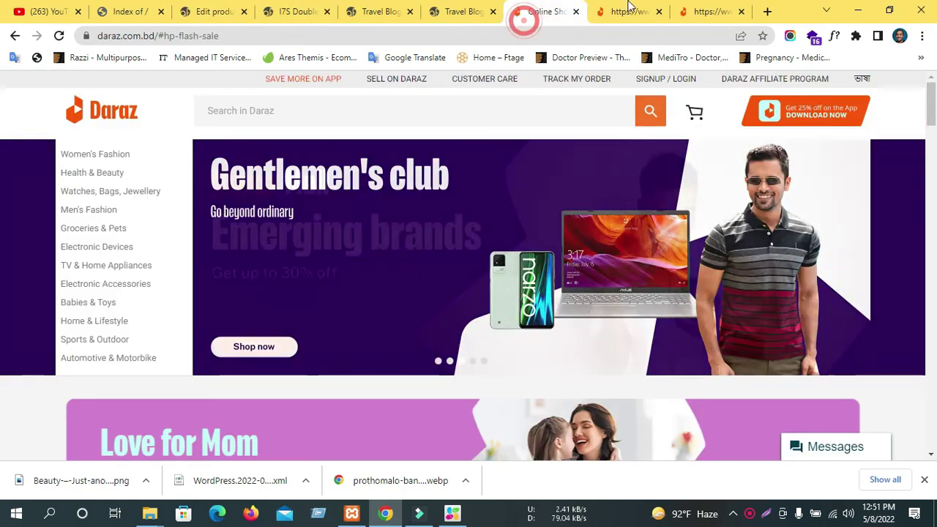
left_click(625, 11)
scroll(283, 290, "down", 3)
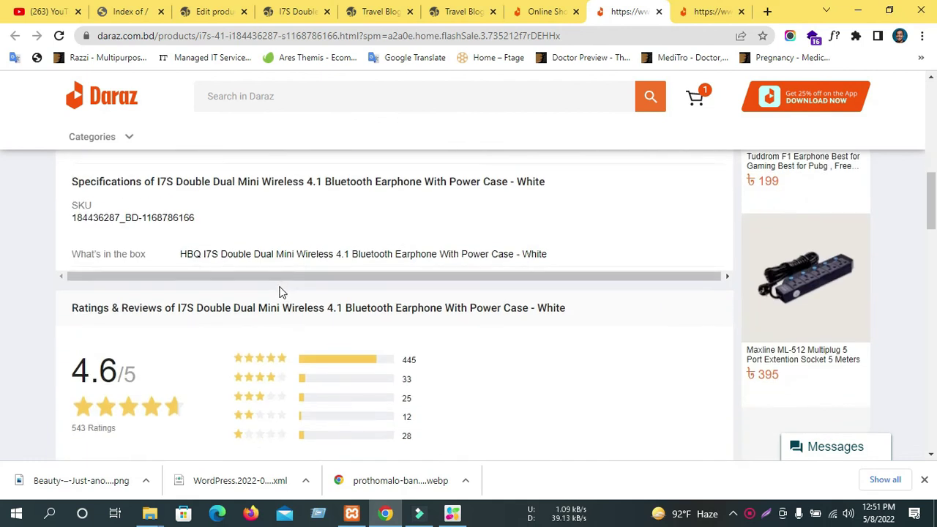
triple_click(123, 212)
left_click(211, 215)
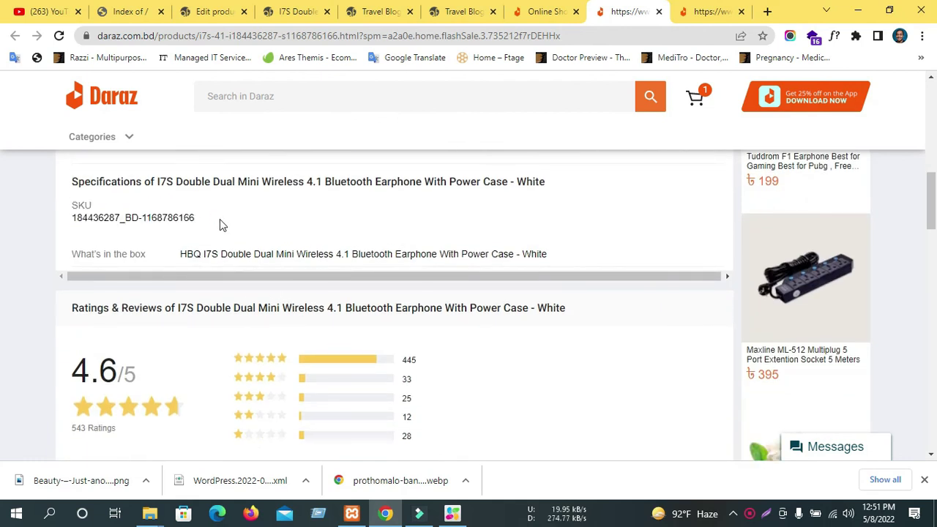
scroll(344, 273, "down", 2)
scroll(346, 274, "up", 5)
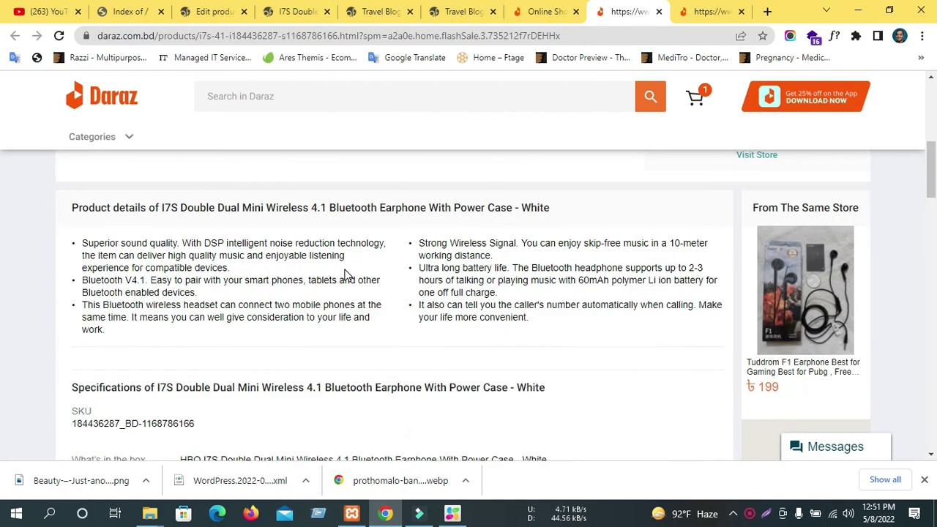
scroll(346, 274, "up", 5)
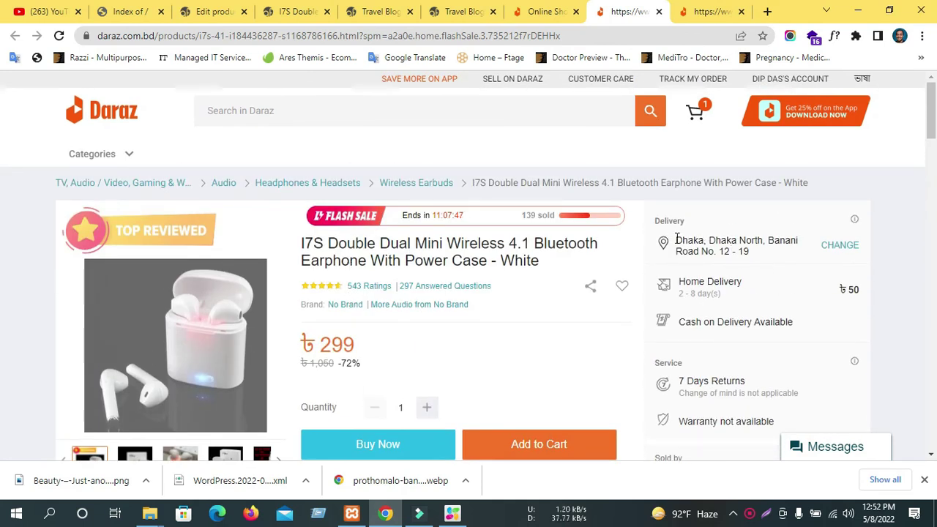
Review the Daraz delivery details and image thumbnails, then return to the Edit Product screen.
left_click_drag(677, 238, 731, 251)
left_click(905, 257)
scroll(342, 364, "down", 2)
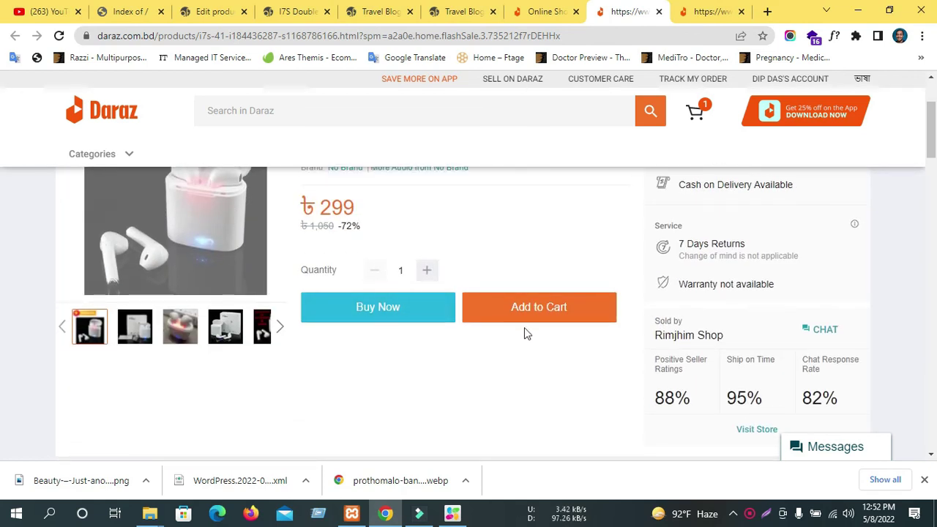
left_click(284, 329)
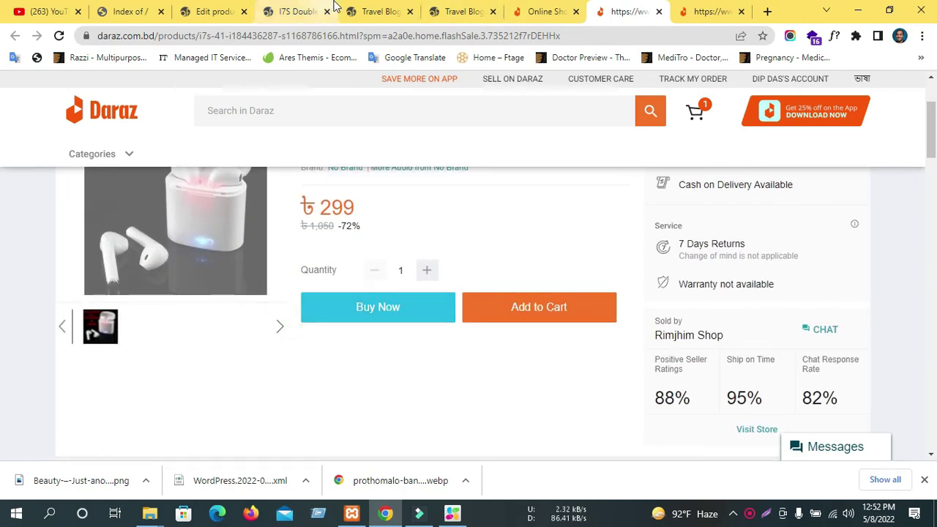
left_click(311, 11)
left_click(234, 8)
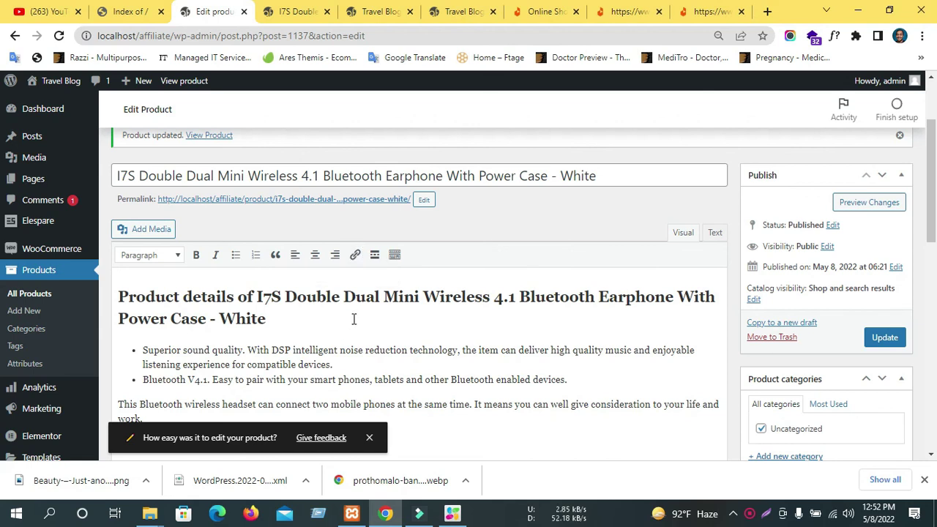
Enter a shipping weight of 250 and keep No shipping class.
scroll(356, 311, "down", 6)
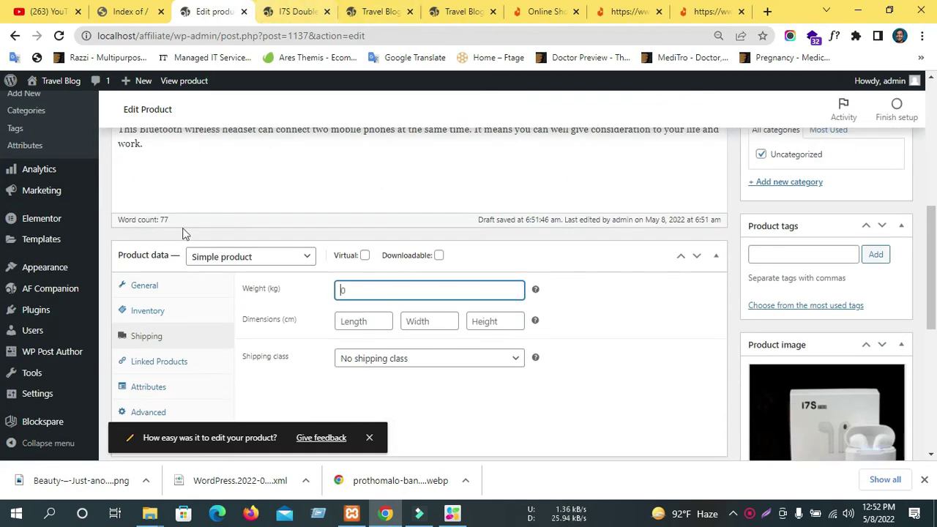
left_click(350, 151)
type("250")
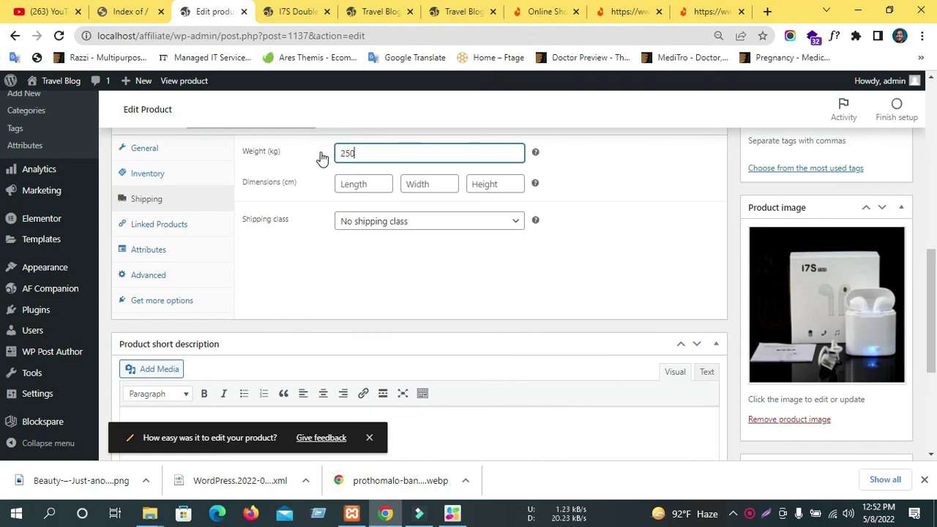
left_click(562, 204)
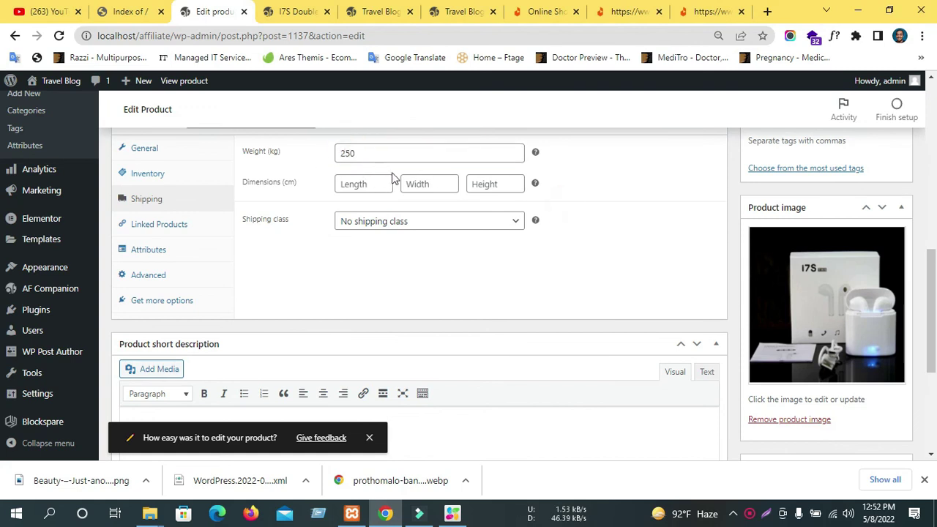
left_click(411, 229)
left_click(412, 233)
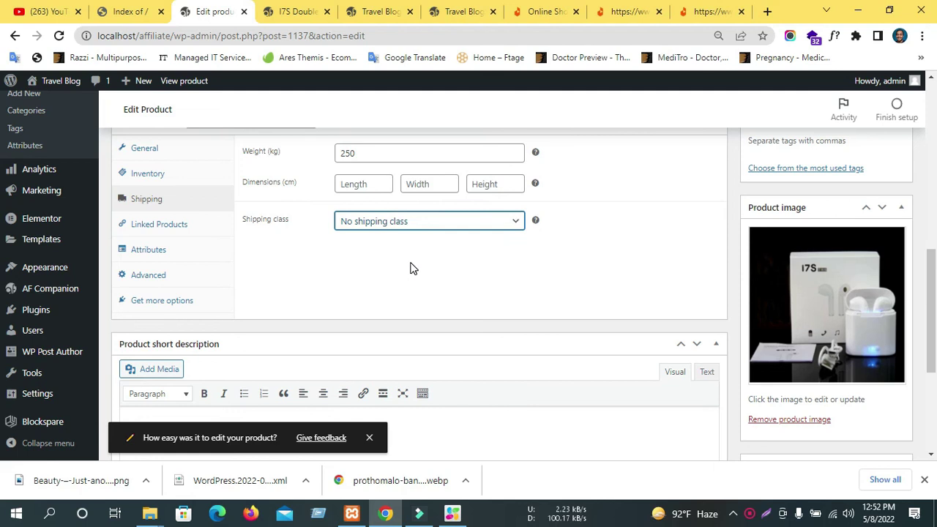
Look over the Linked Products options, then review the live I7S earphone page's details and feature bullets.
left_click(193, 226)
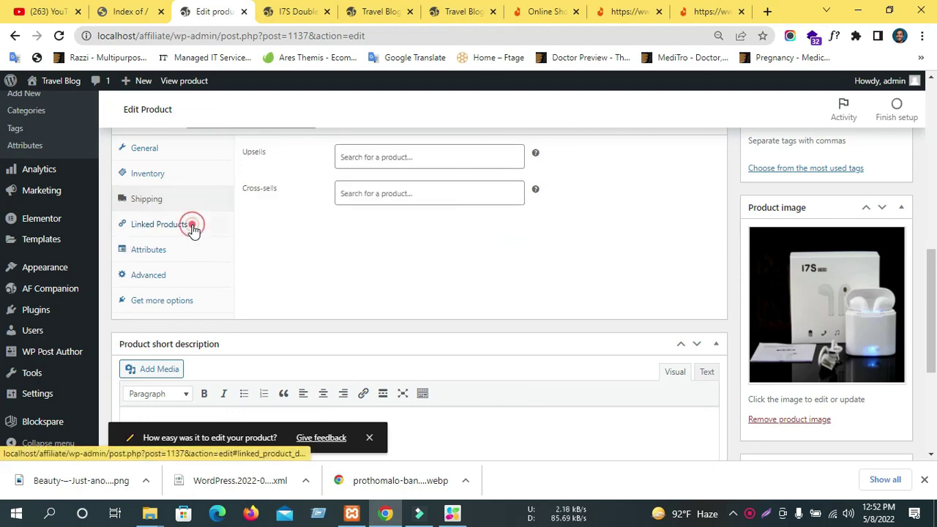
scroll(192, 231, "up", 2)
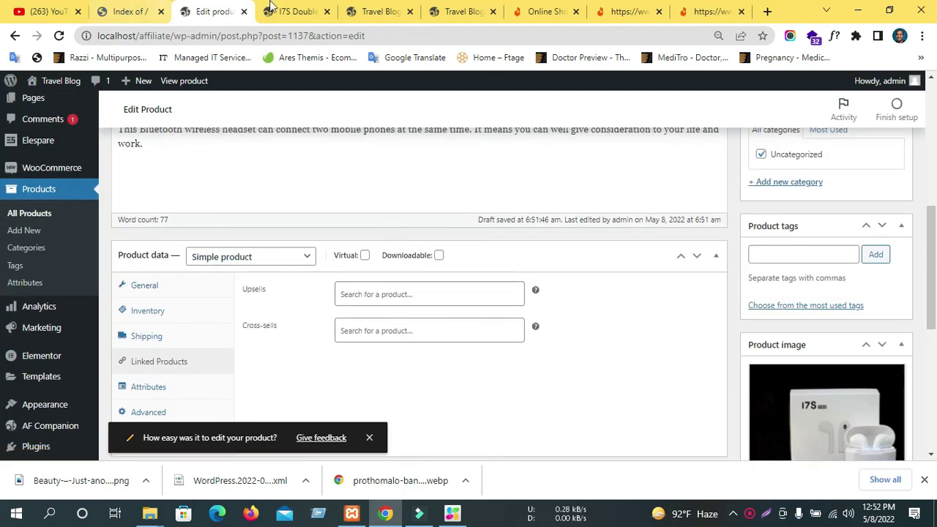
left_click(268, 11)
scroll(302, 223, "down", 3)
scroll(302, 223, "down", 4)
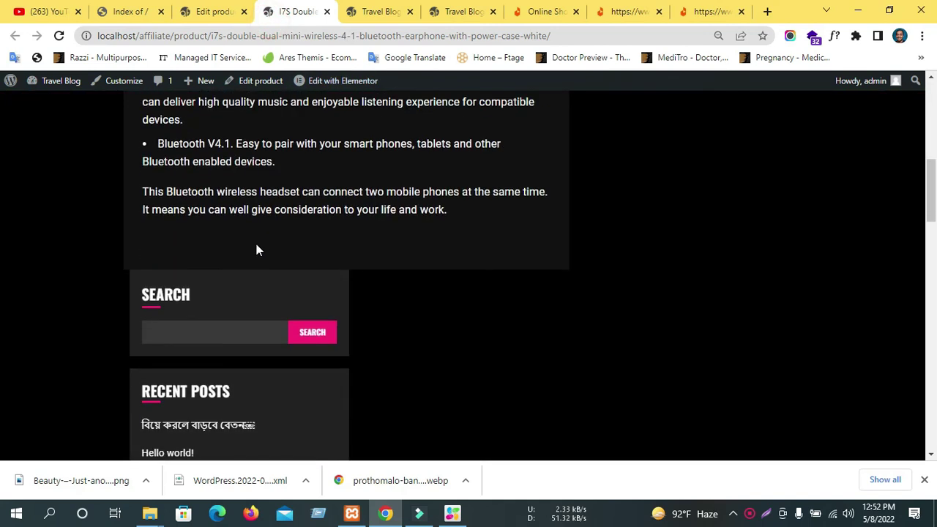
scroll(259, 240, "up", 4)
scroll(249, 306, "down", 3)
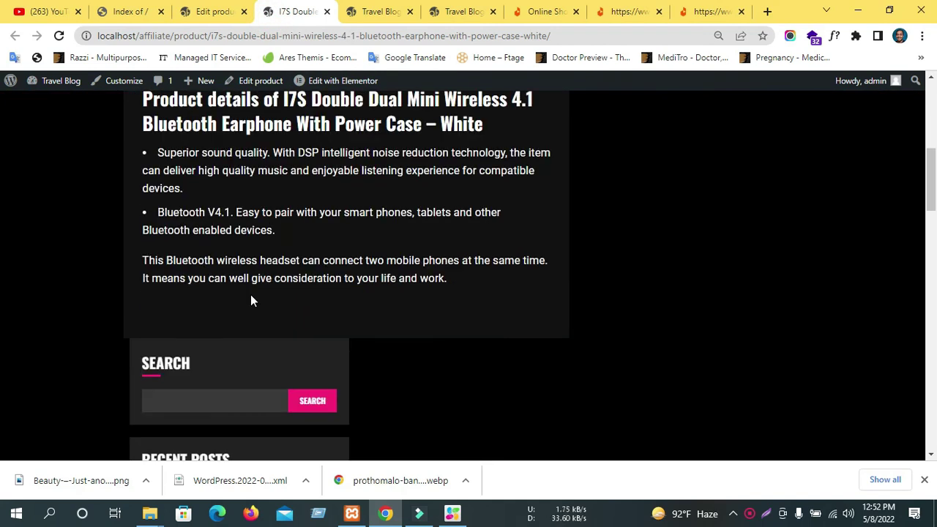